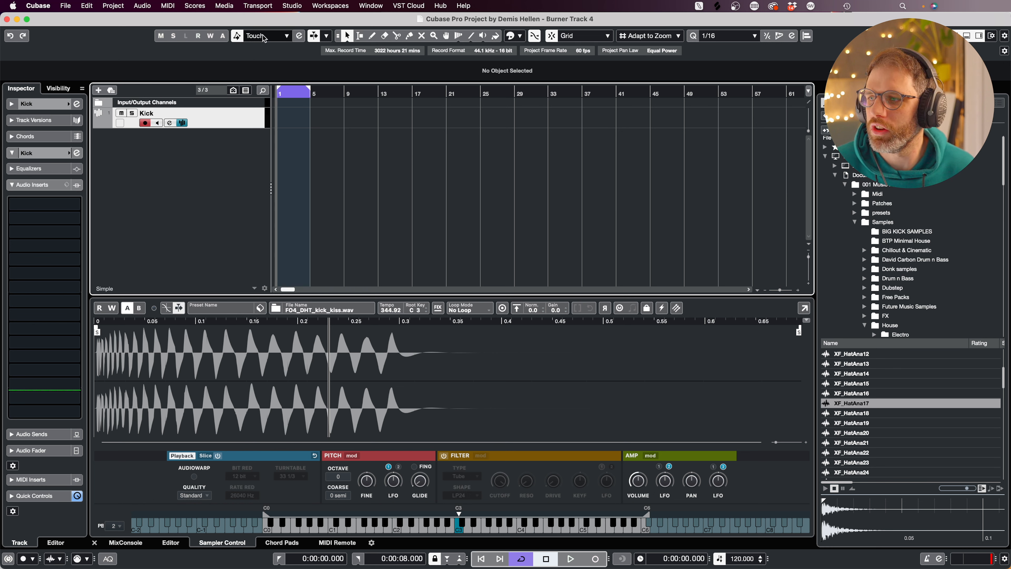
Create a part on the Kick track and shorten both the cycle range and the part to two bars.
double_click(280, 119)
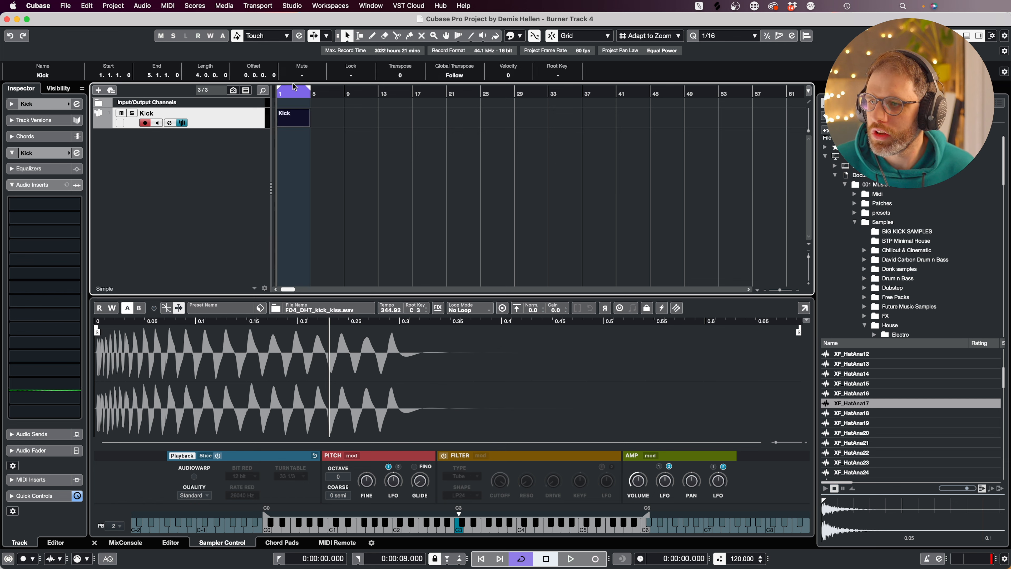
key(h)
key(h)
key(h)
key(h)
key(h)
key(h)
key(h)
alt+click(337, 95)
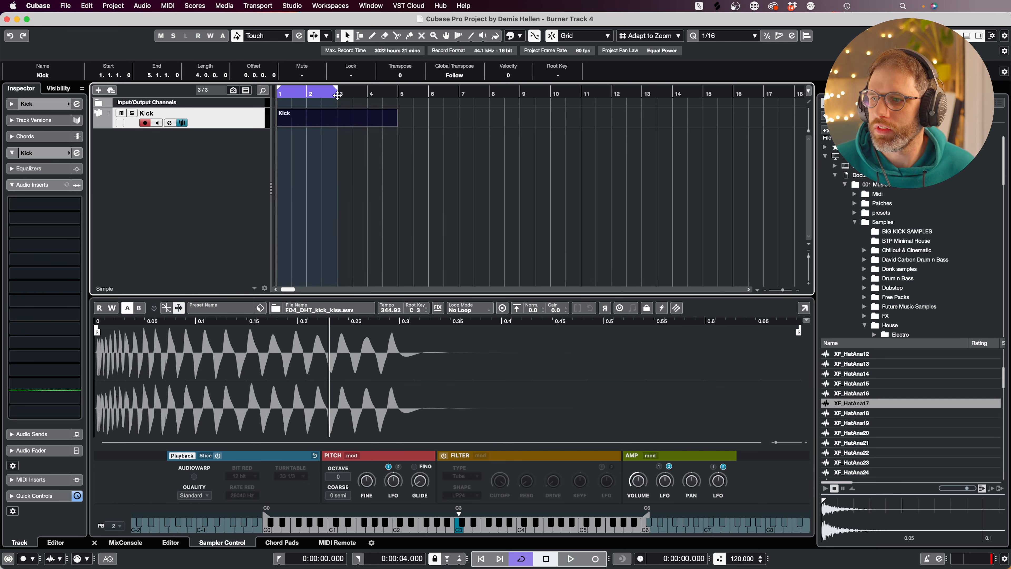
drag(395, 128, 330, 124)
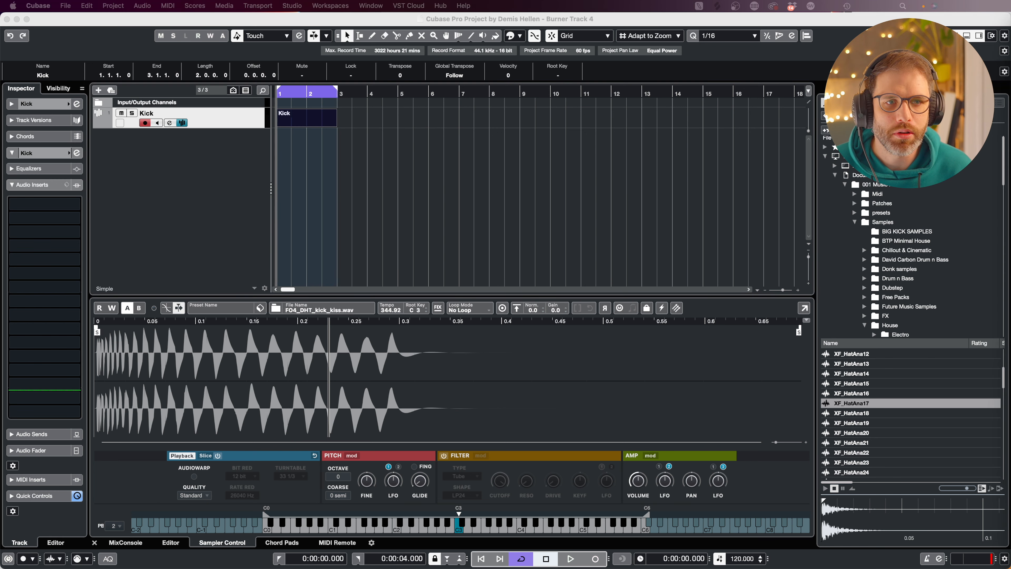
In the Key Editor, set quantize to 1/4 and draw a C3 note on every beat across the two-bar Kick part.
drag(1, 41, 131, 41)
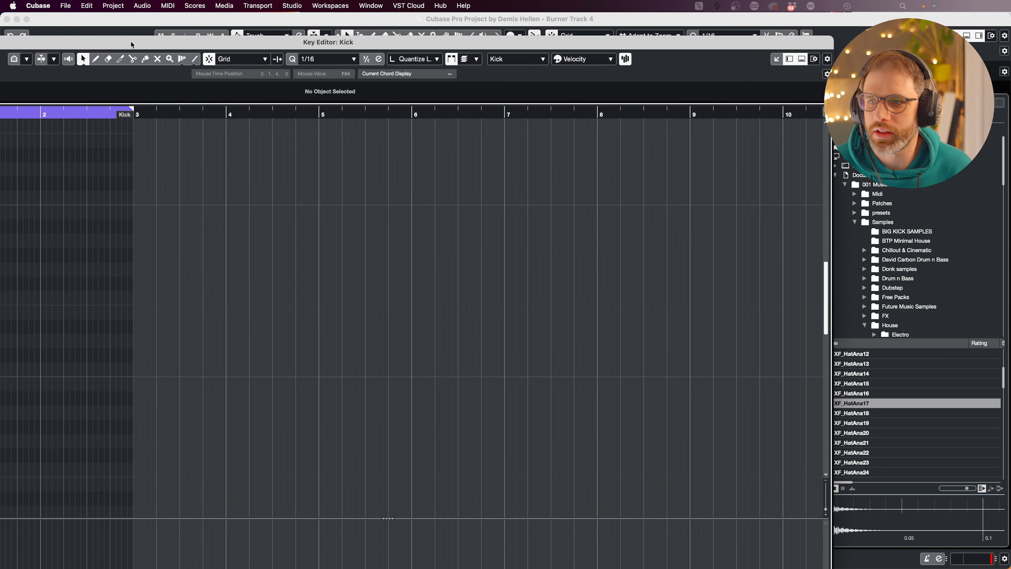
double_click(155, 43)
click(367, 37)
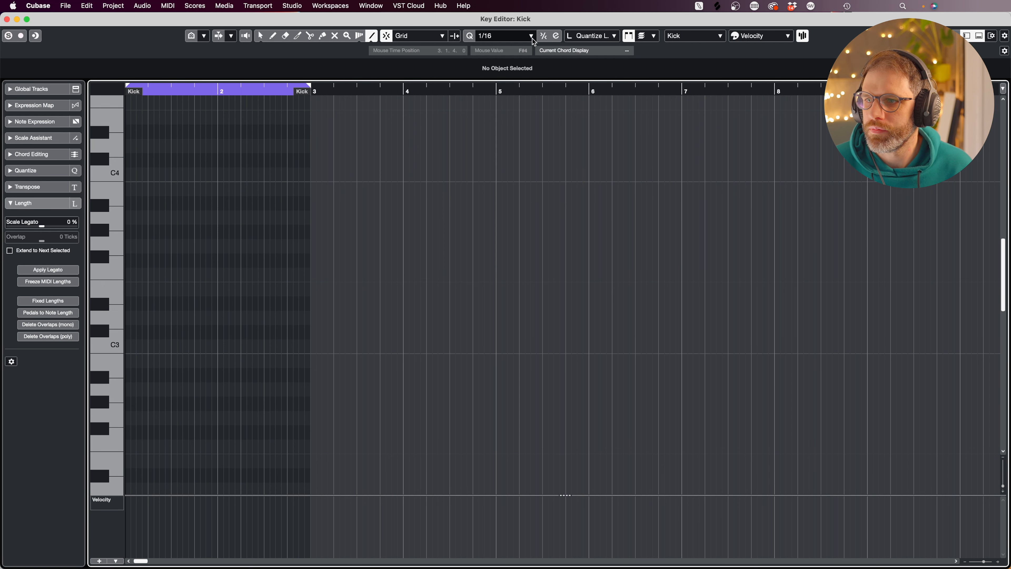
click(531, 36)
click(503, 44)
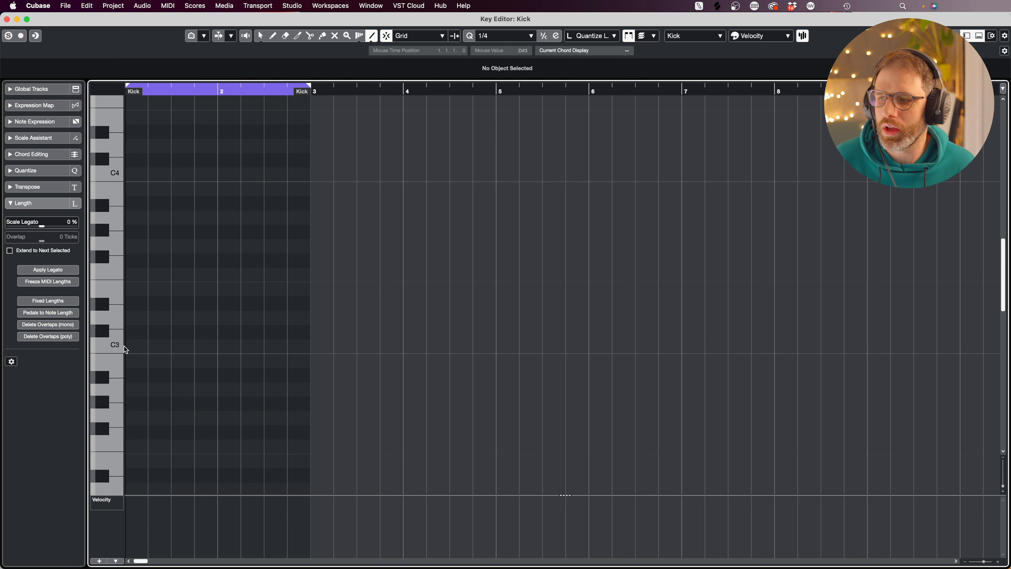
drag(131, 343, 295, 347)
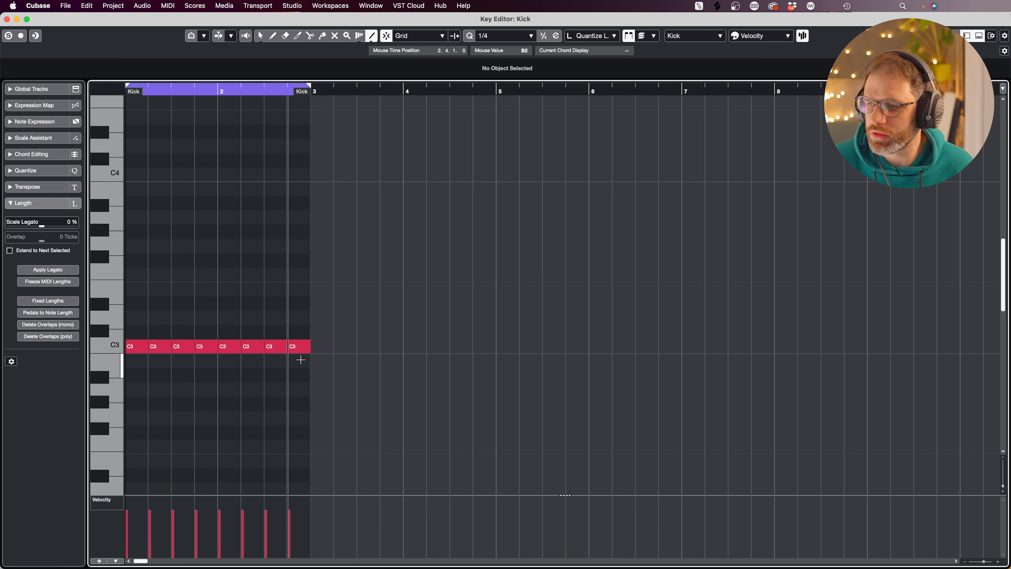
Leave the Key Editor, set the project tempo to 123 BPM and audition the kick pattern.
key(space)
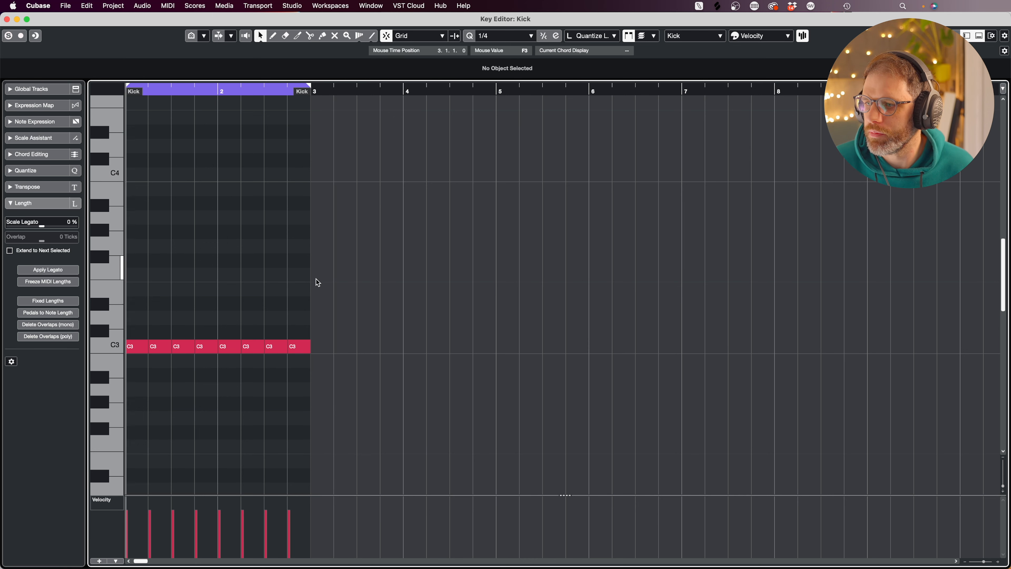
key(Return)
key(space)
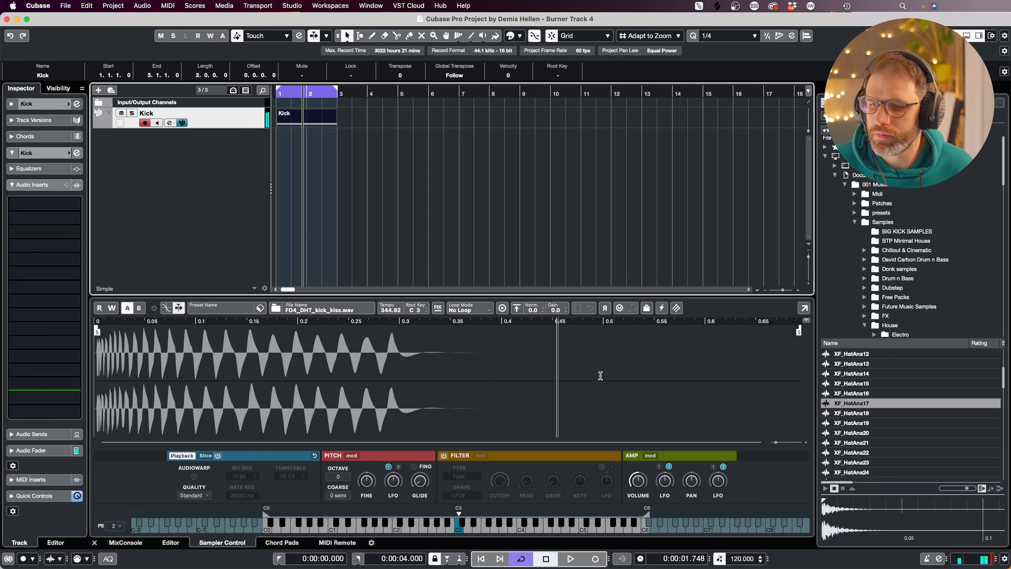
click(734, 559)
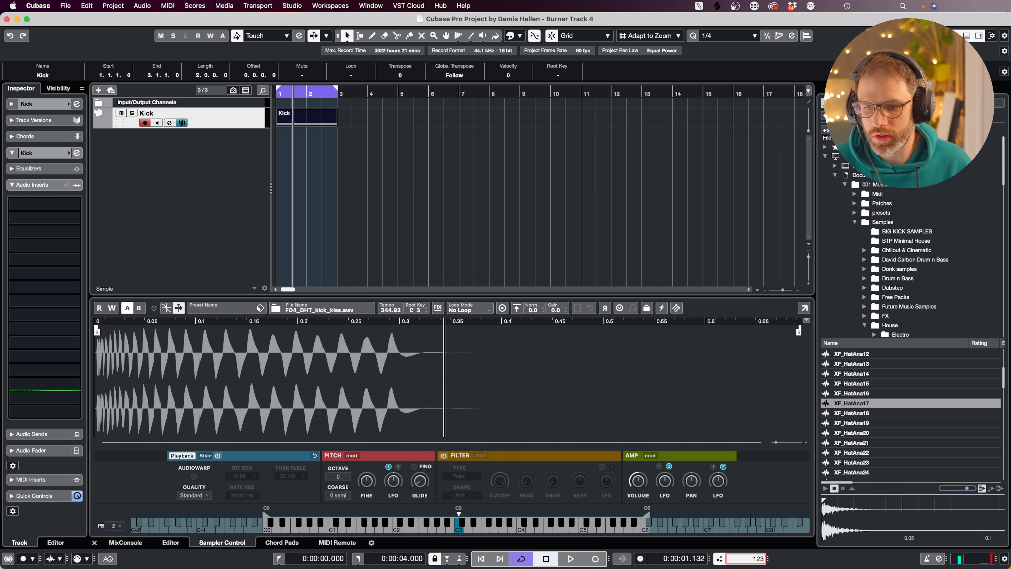
key(Return)
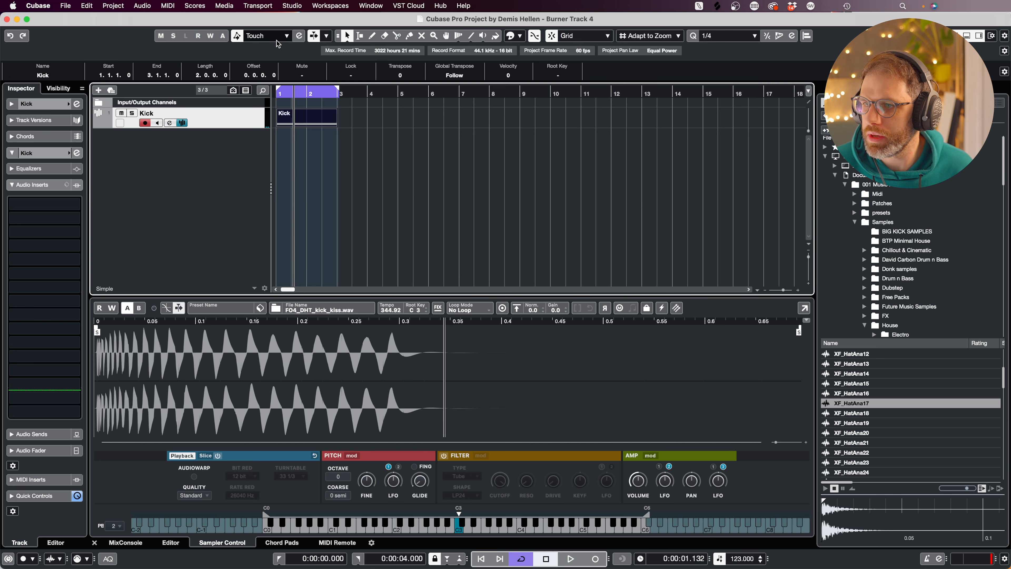
key(space)
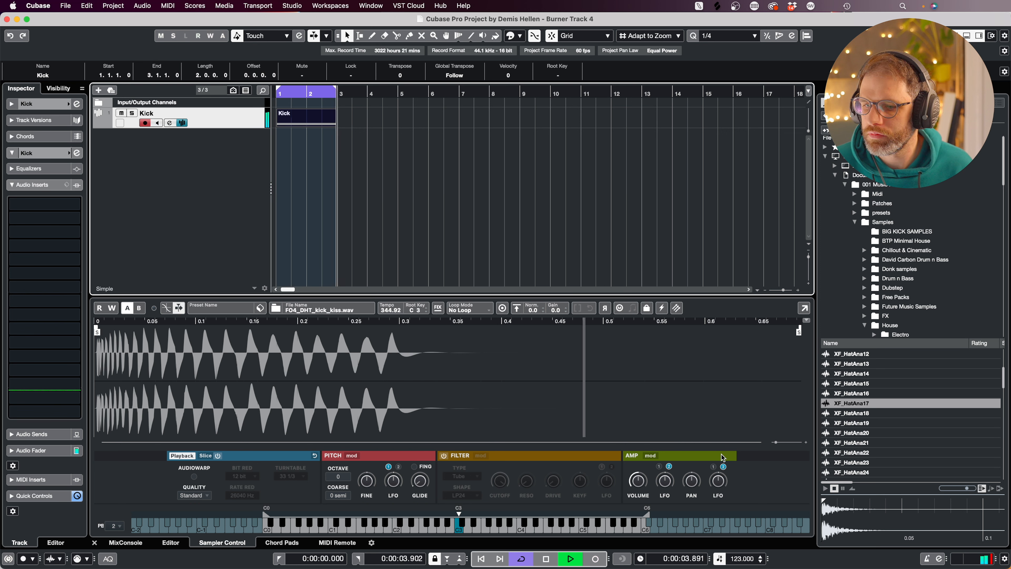
key(space)
Set the kick sampler's amp envelope to One Shot, move its upper node to about 0.18 s and bend the decay curve inward.
click(650, 455)
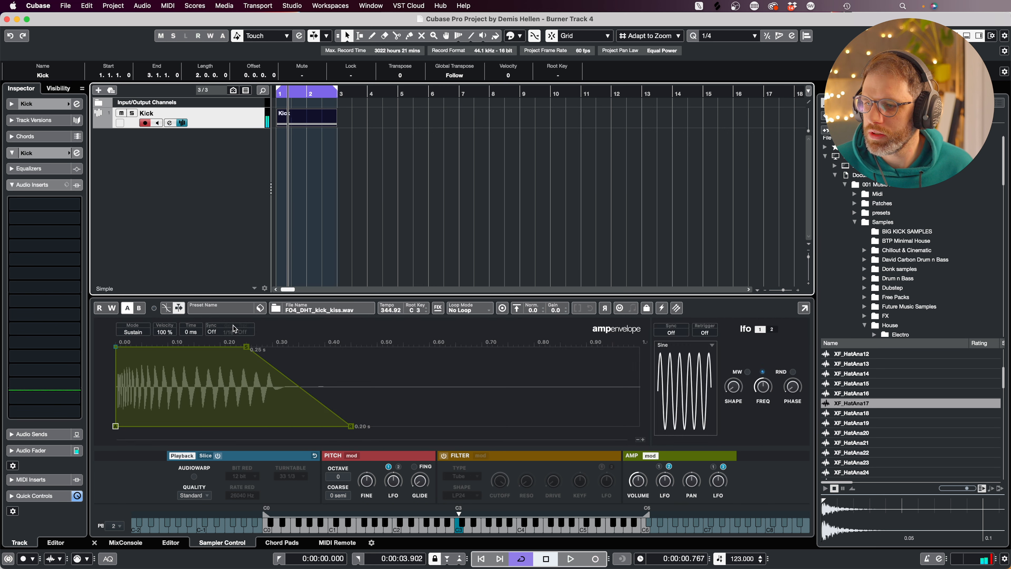
click(133, 333)
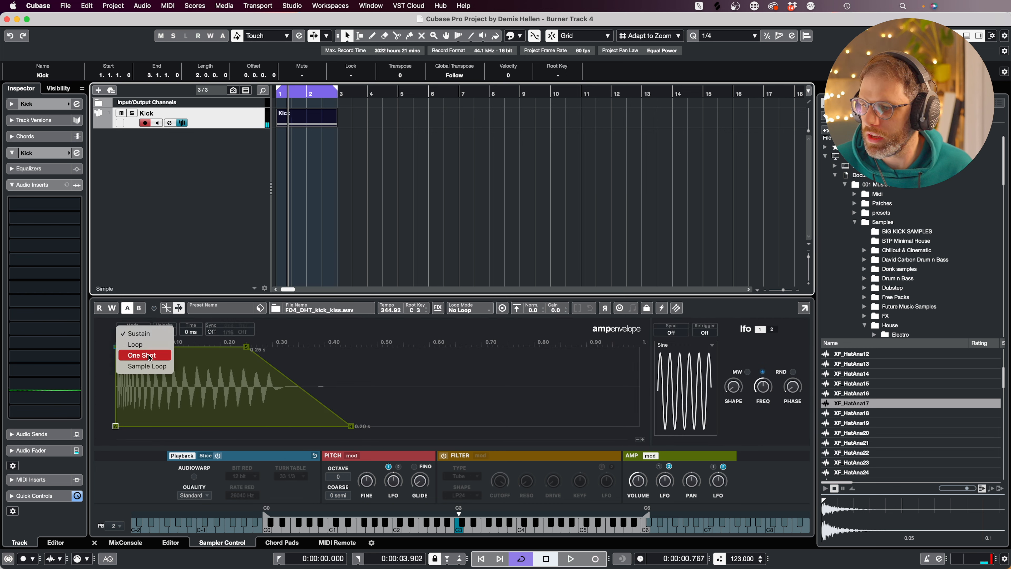
click(138, 356)
drag(248, 351, 213, 349)
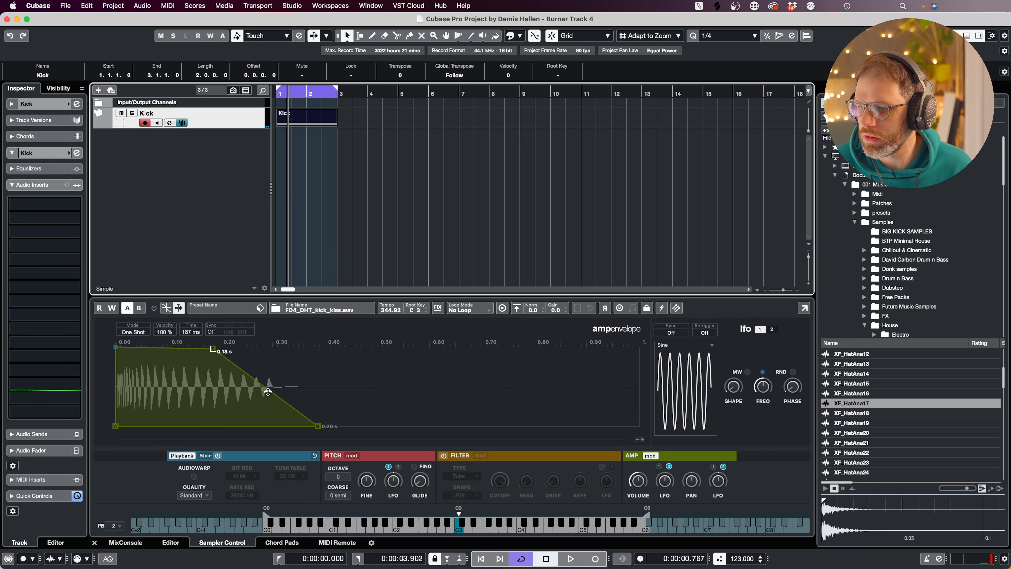
drag(267, 392, 268, 406)
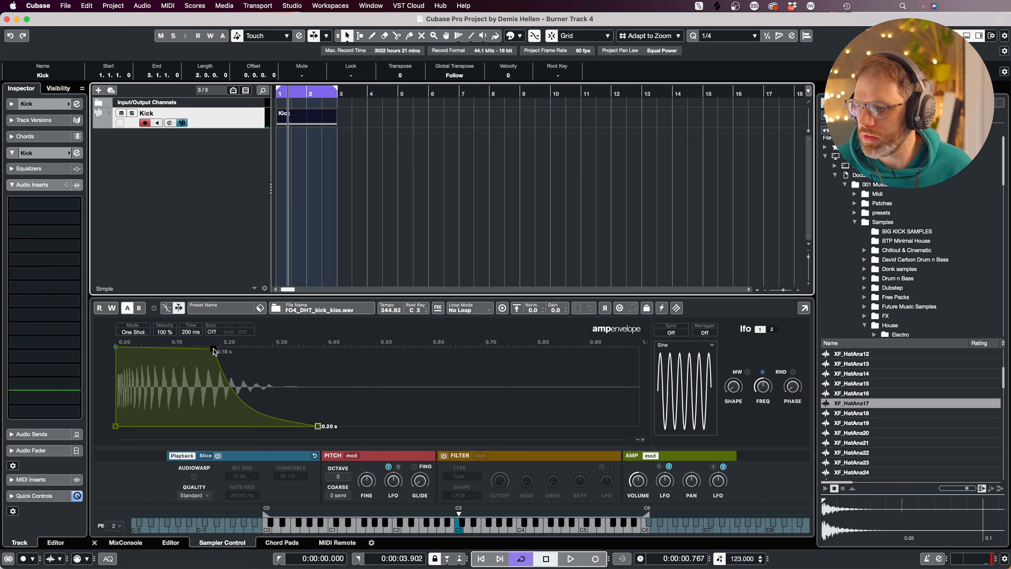
During playback, move the amp envelope's upper node to about 0.19 s and shorten the final decay segment to about 0.09 s.
key(space)
drag(213, 349, 220, 348)
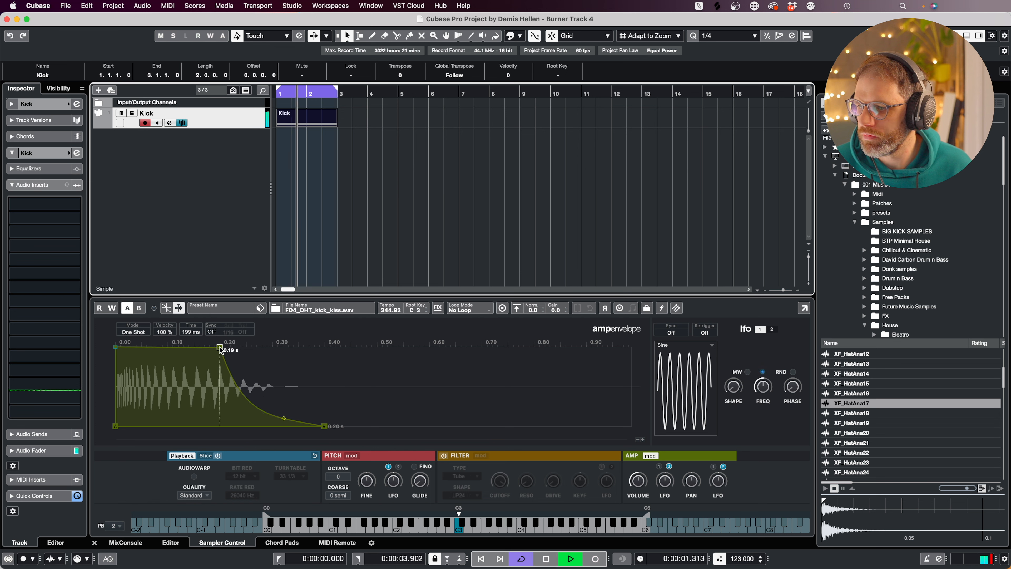
drag(324, 427, 269, 435)
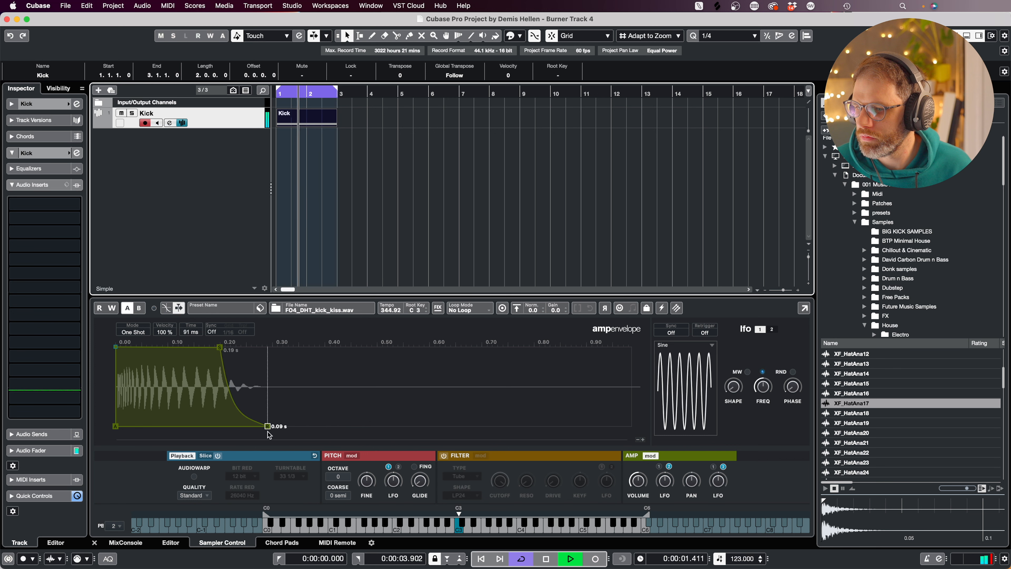
key(space)
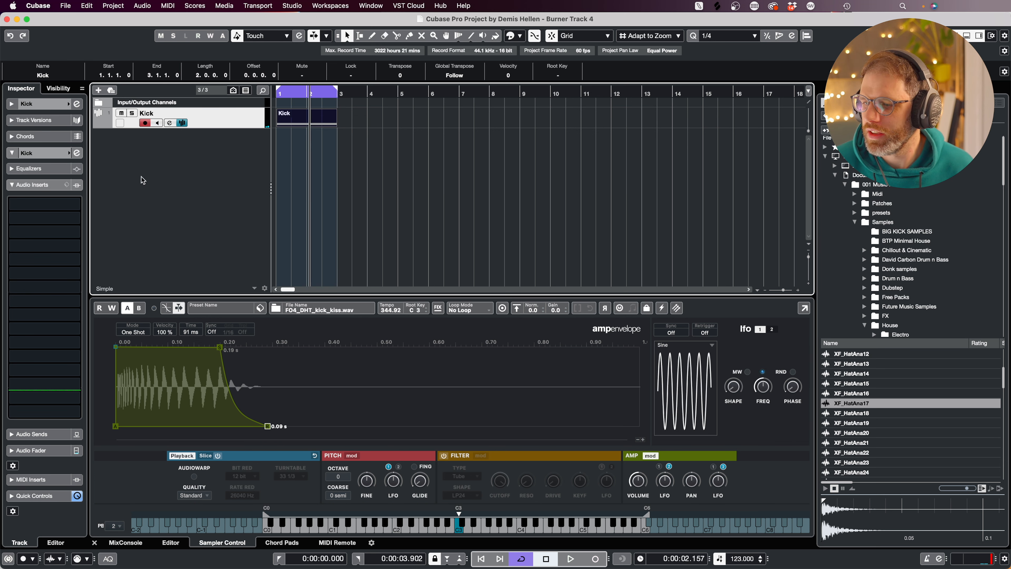
Preview XF_Loop_006 from the Loopmasters - Deadmau5 XFER Loops folder and turn on beat alignment to the project for previews.
click(95, 542)
scroll(882, 300, down, 4)
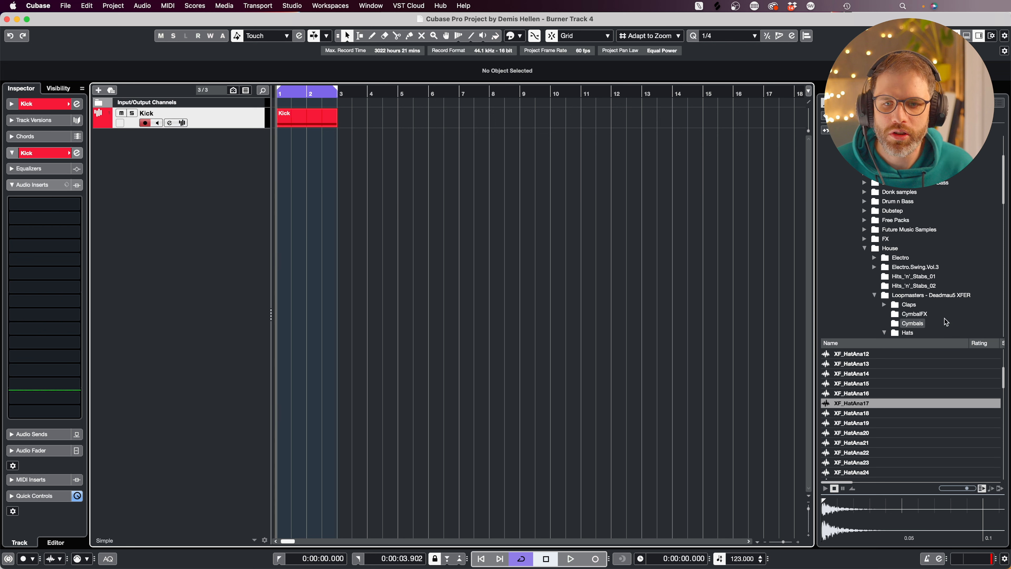
scroll(944, 294, down, 3)
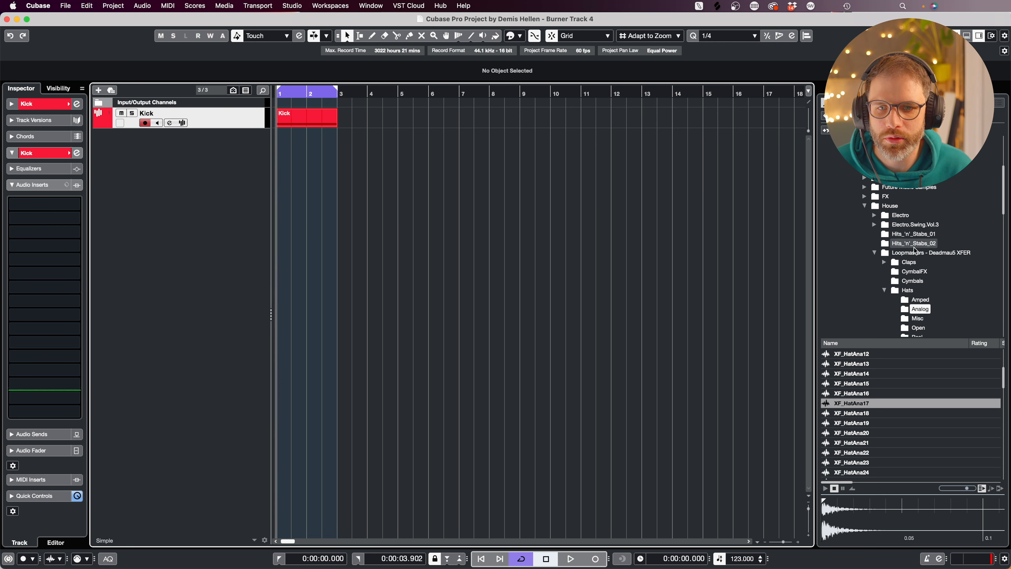
scroll(895, 314, down, 5)
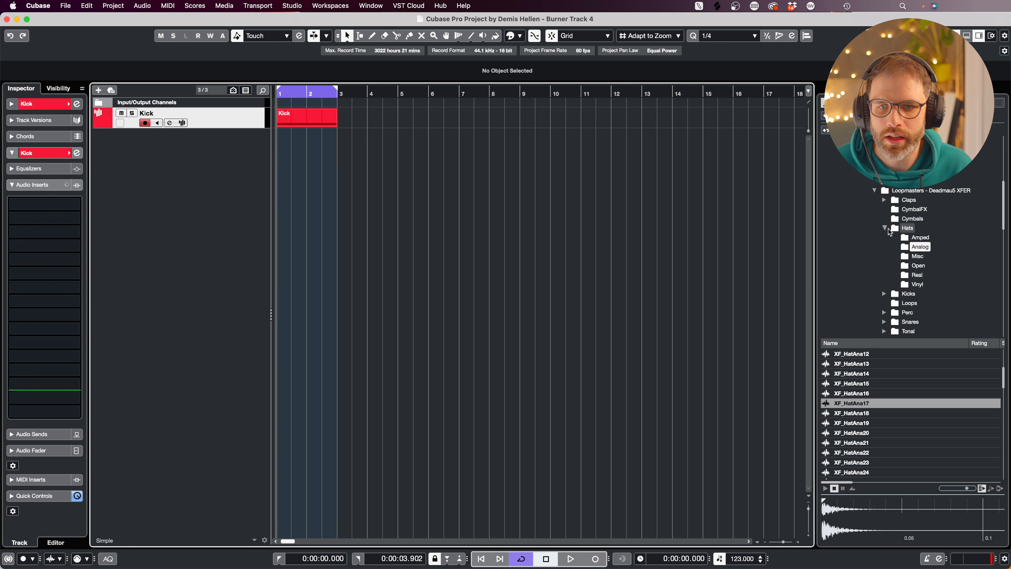
click(888, 229)
click(904, 247)
click(856, 401)
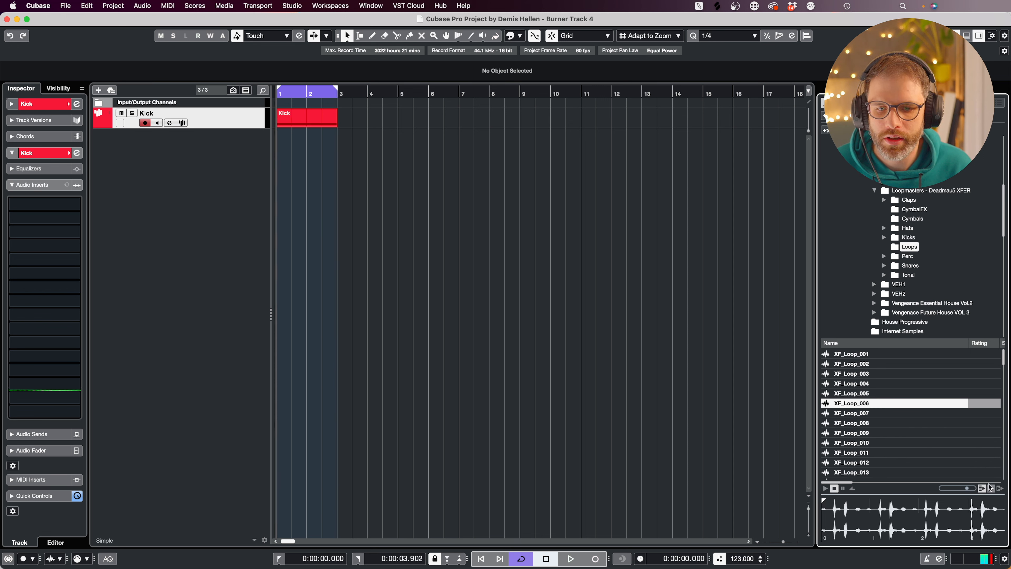
click(991, 490)
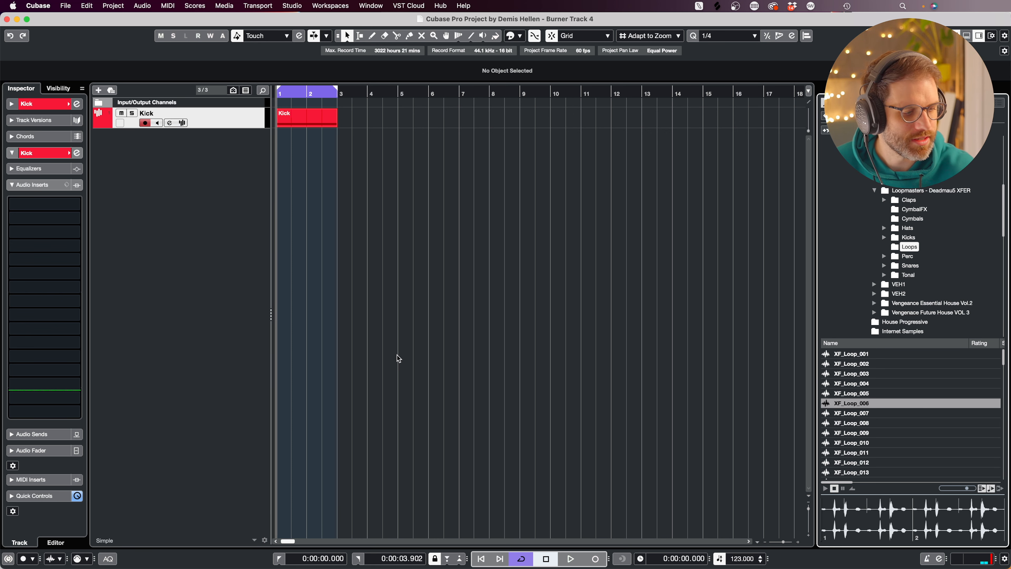
Audition XF_Loop_009, 008, 011, 012 and 056 against the playing kick pattern.
key(space)
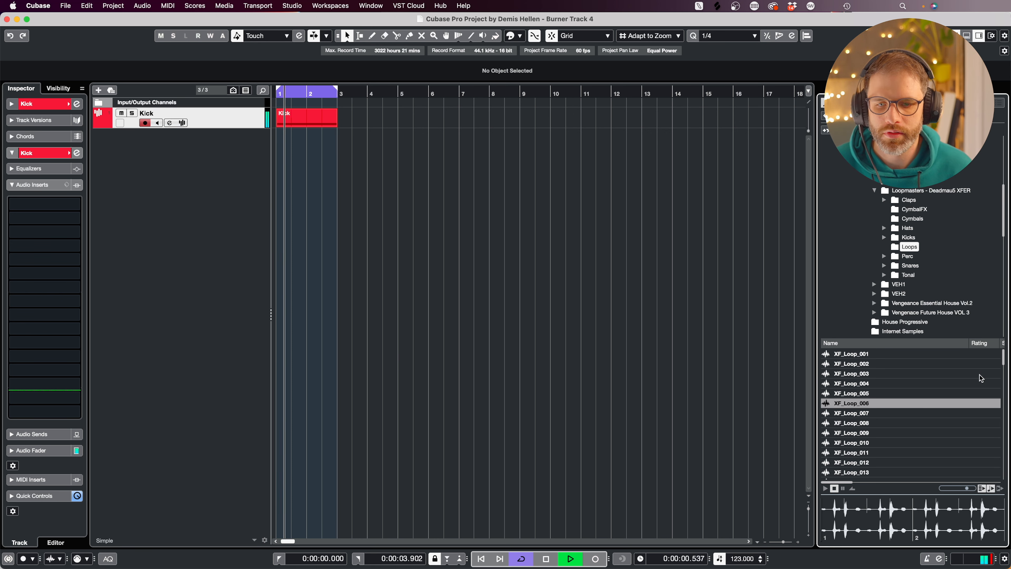
click(876, 435)
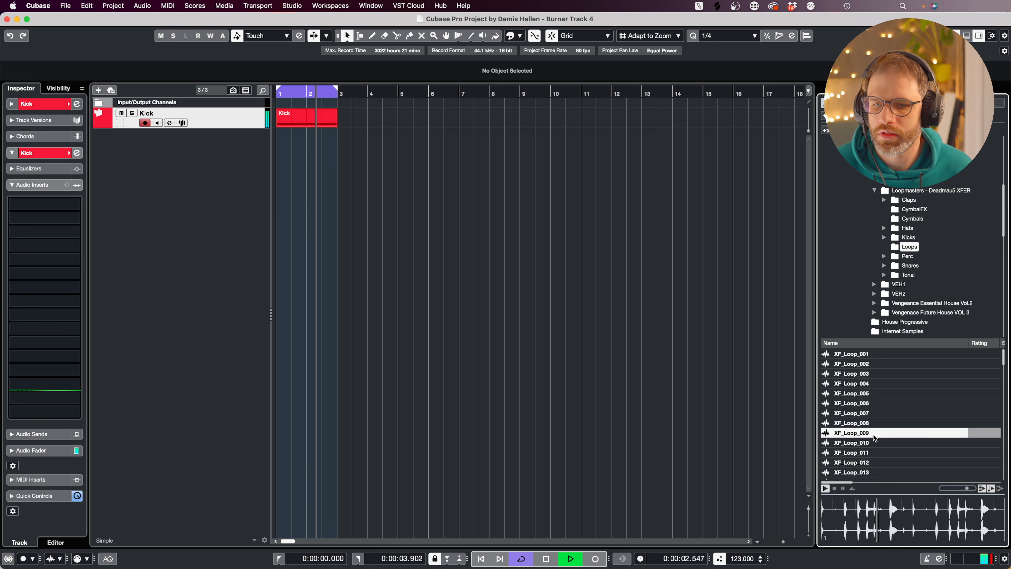
key(Up)
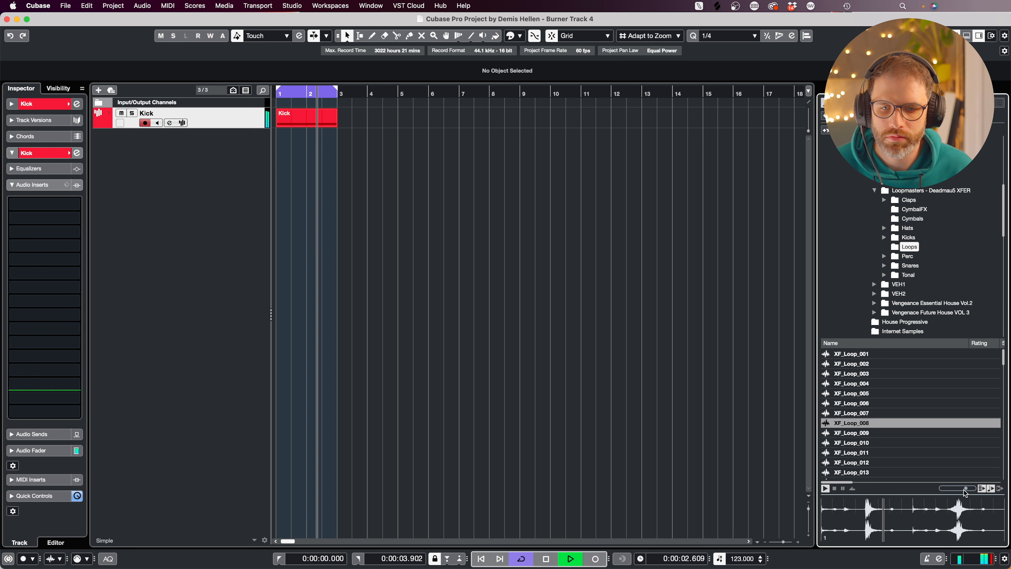
click(884, 453)
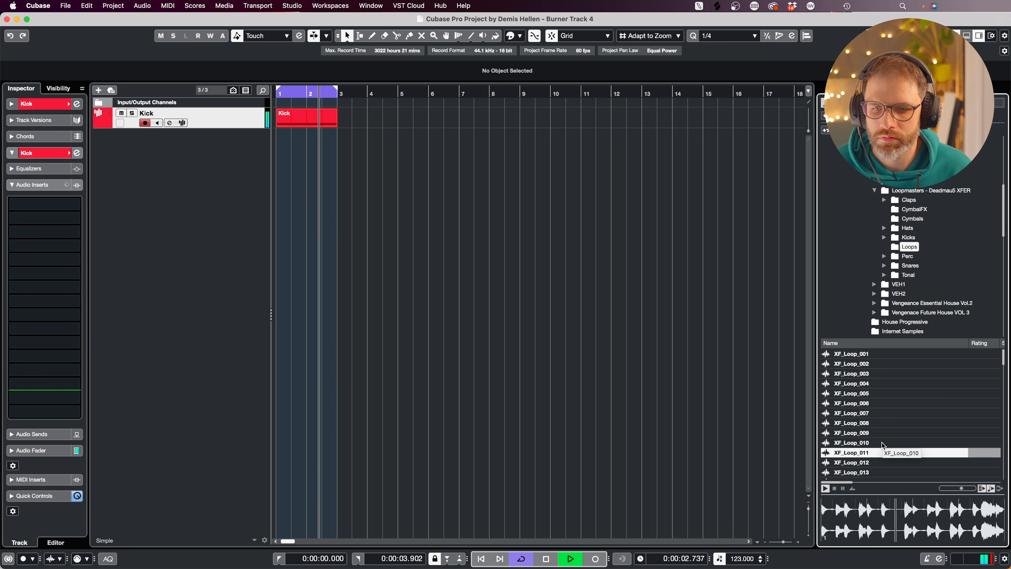
click(875, 464)
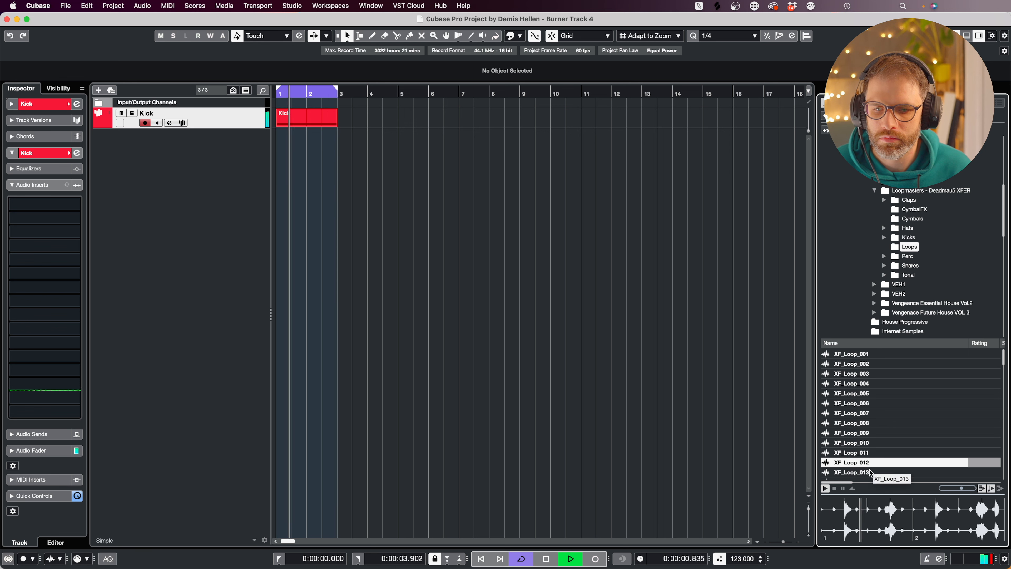
scroll(873, 468, down, 15)
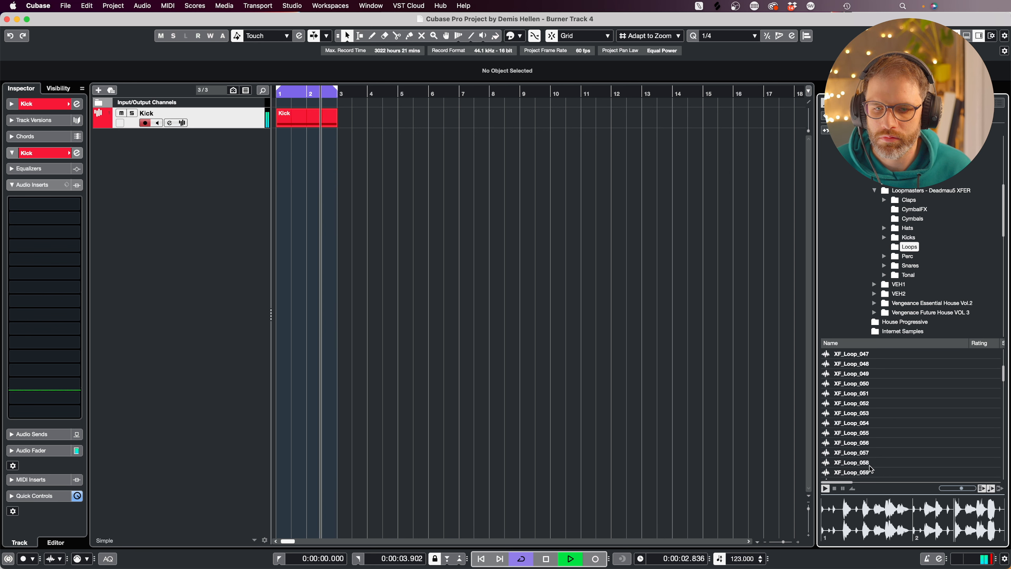
click(863, 444)
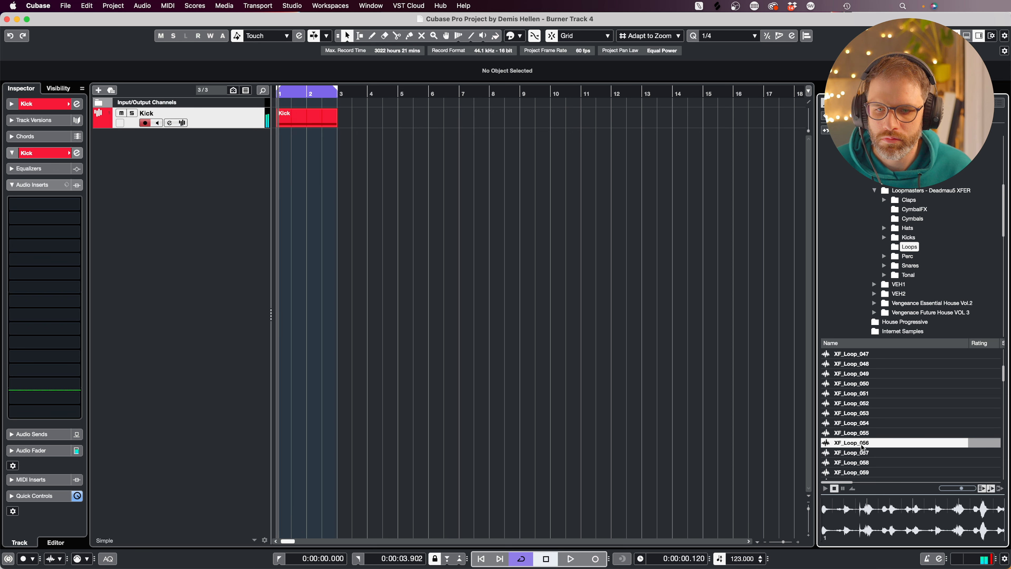
Place XF_Loop_056 at bar 1 on a new audio track below the Kick track.
drag(862, 444, 278, 143)
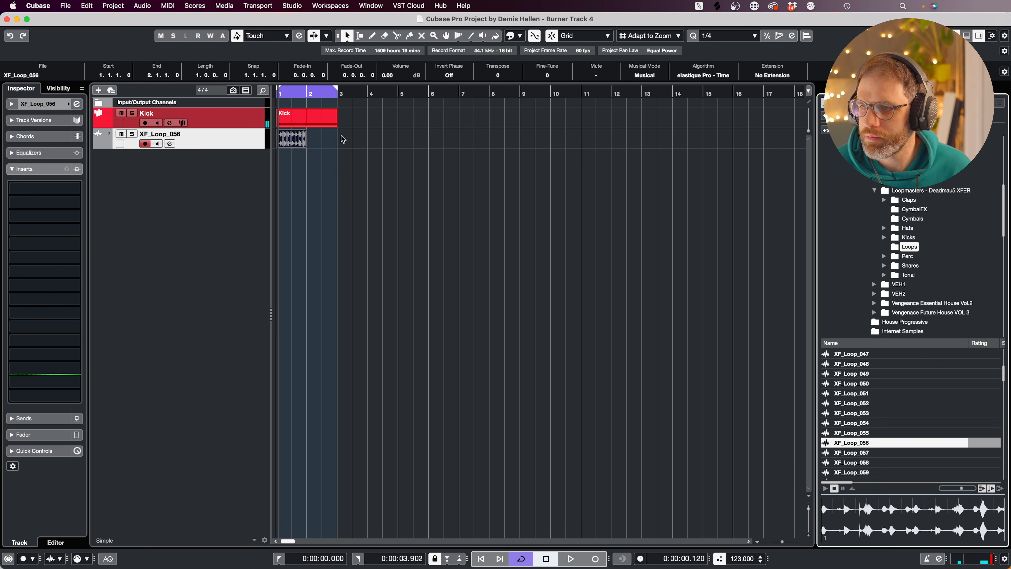
key(h)
key(h)
key(h)
key(h)
key(h)
key(h)
key(h)
key(h)
key(h)
key(h)
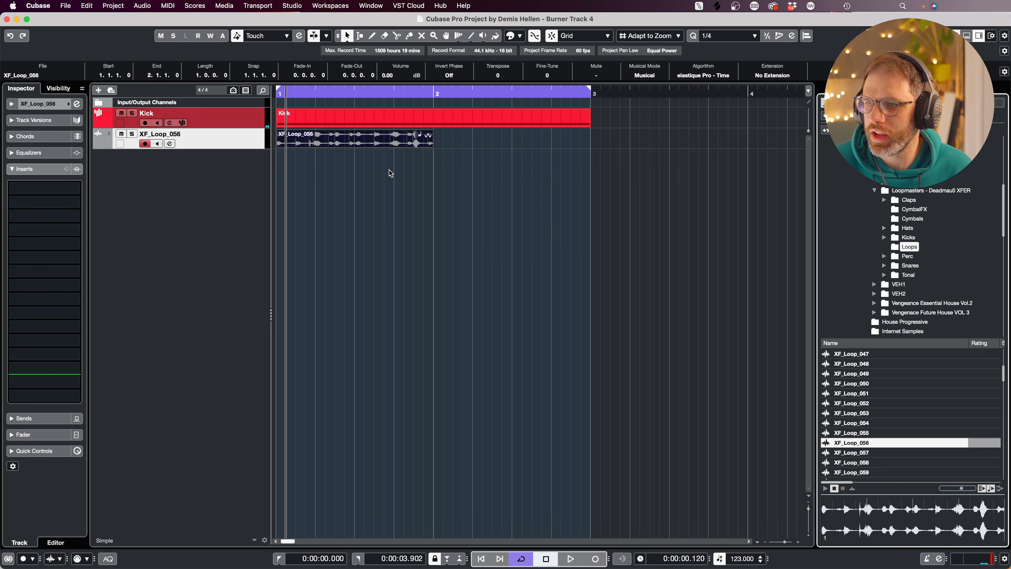
Play XF_Loop_056 together with the kick and inspect the loop clip close up around its end at bar 2.
key(space)
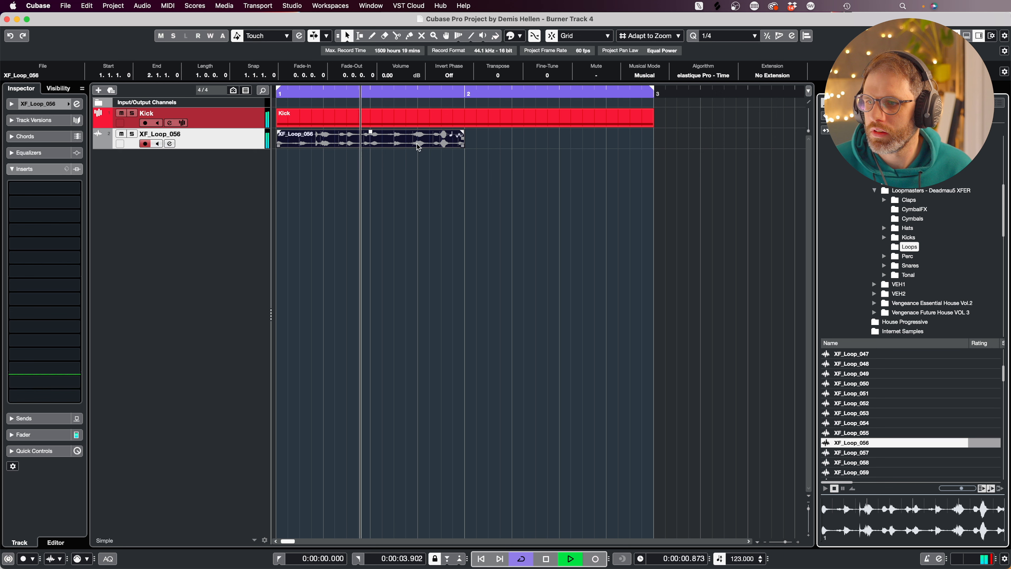
key(space)
key(h)
key(h)
key(h)
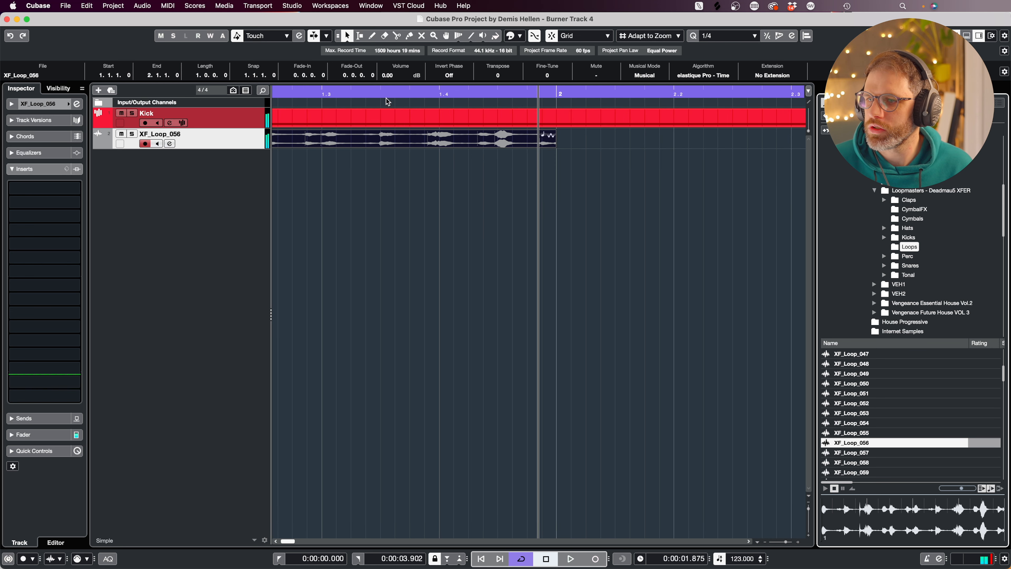
Split the XF_Loop_056 clip just before beat 1.2, at the start of the first clap hit.
click(395, 38)
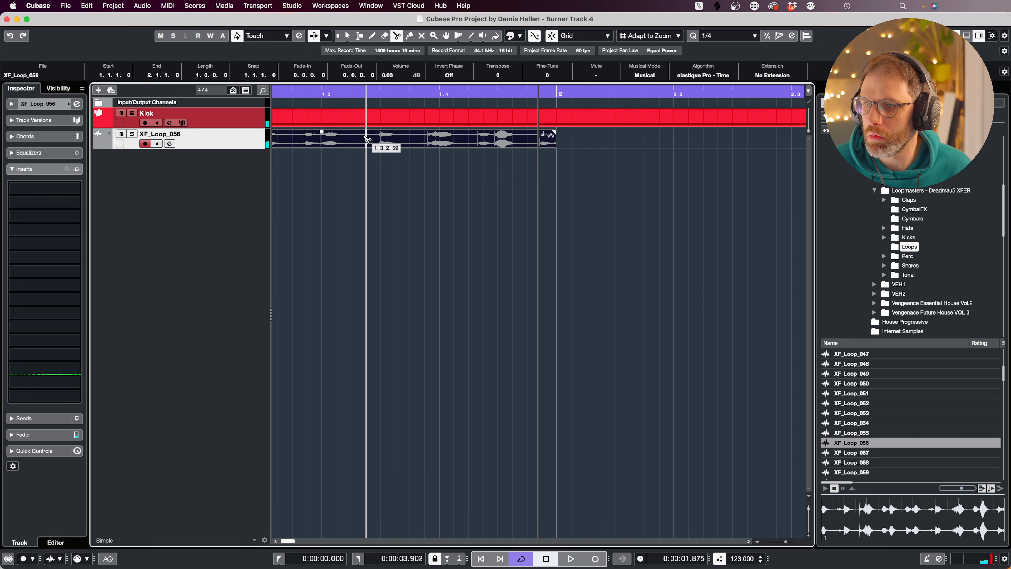
key(h)
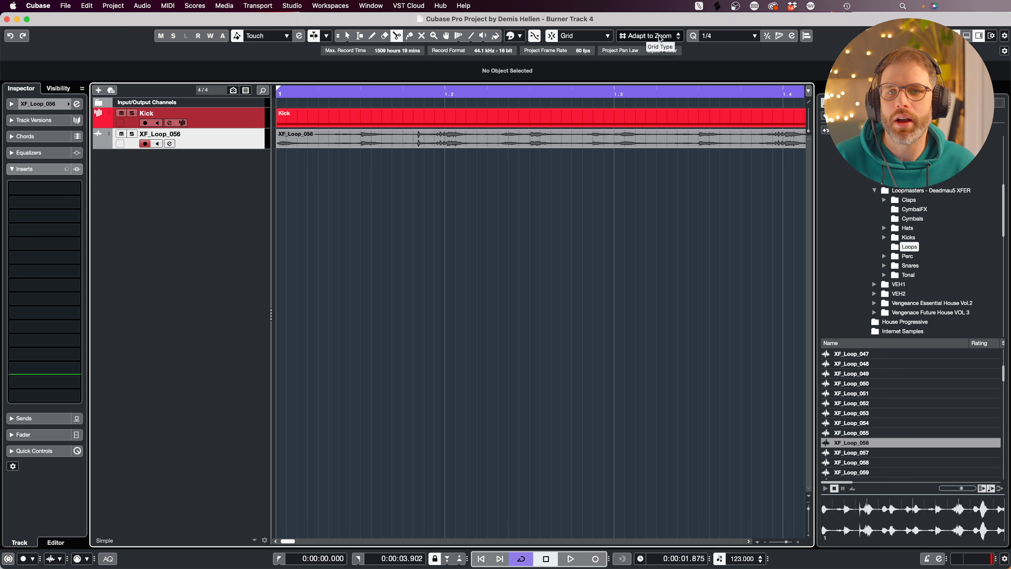
click(435, 139)
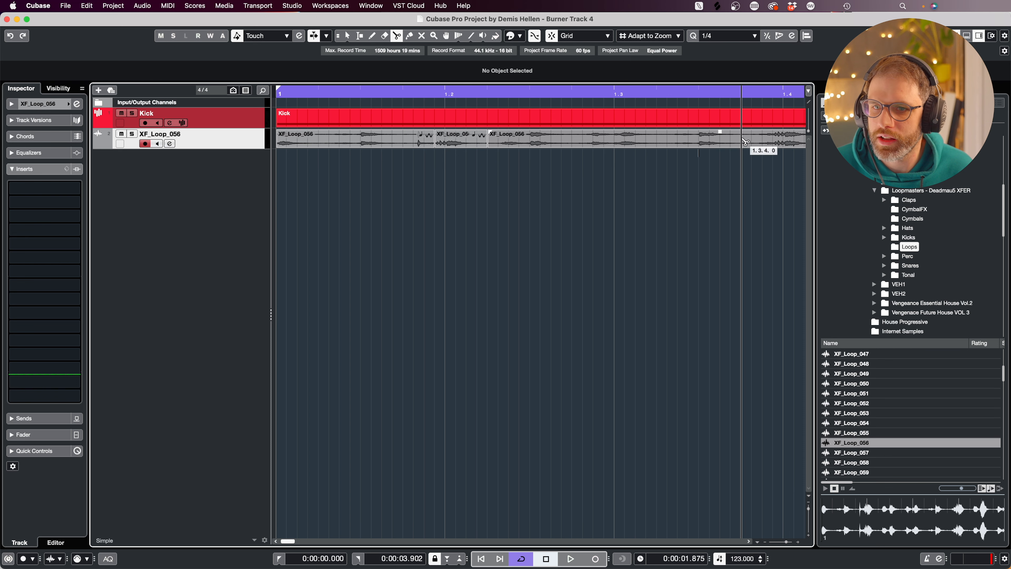
click(752, 142)
key(g)
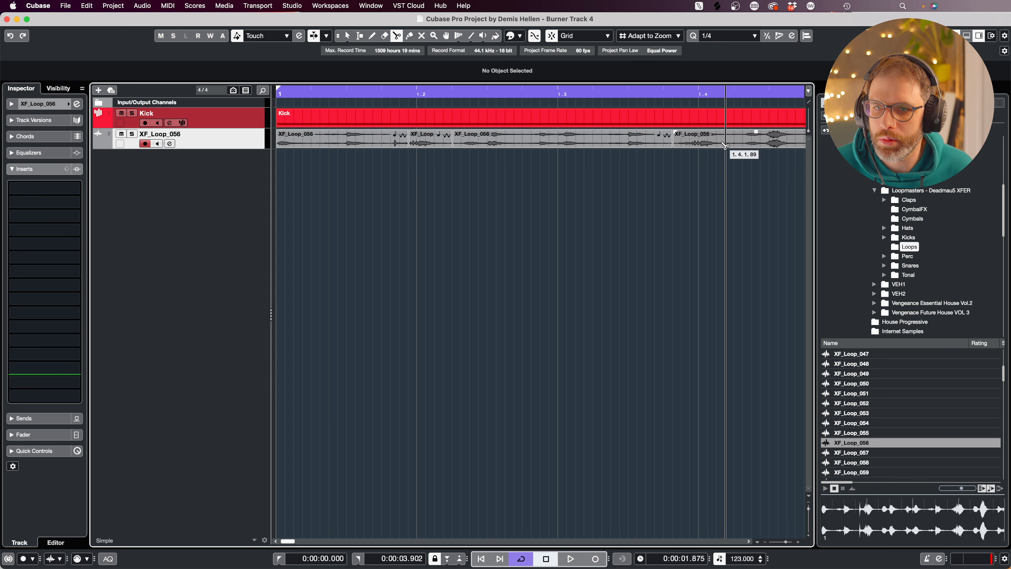
click(744, 142)
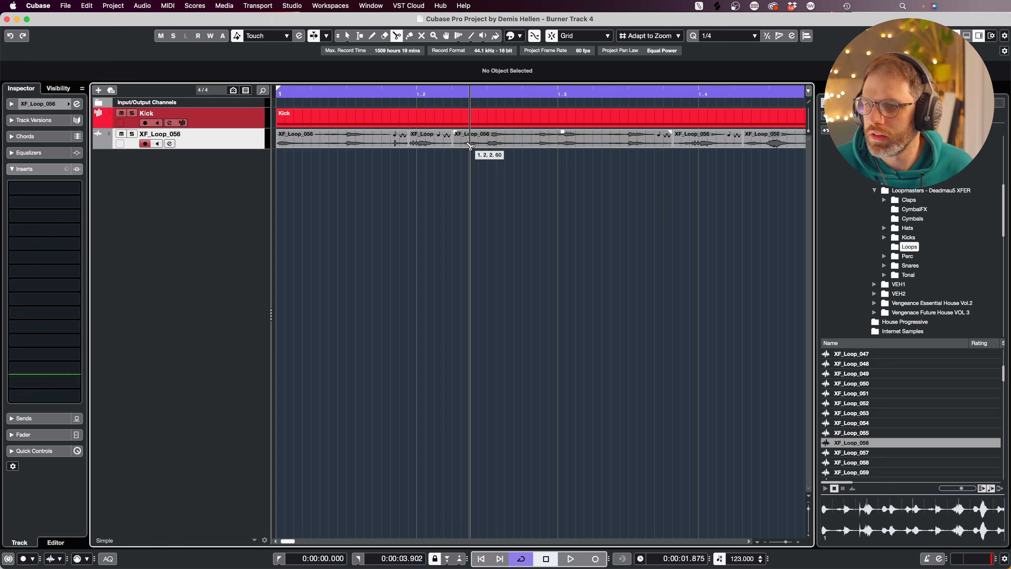
key(super+z)
key(super+z)
key(super+z)
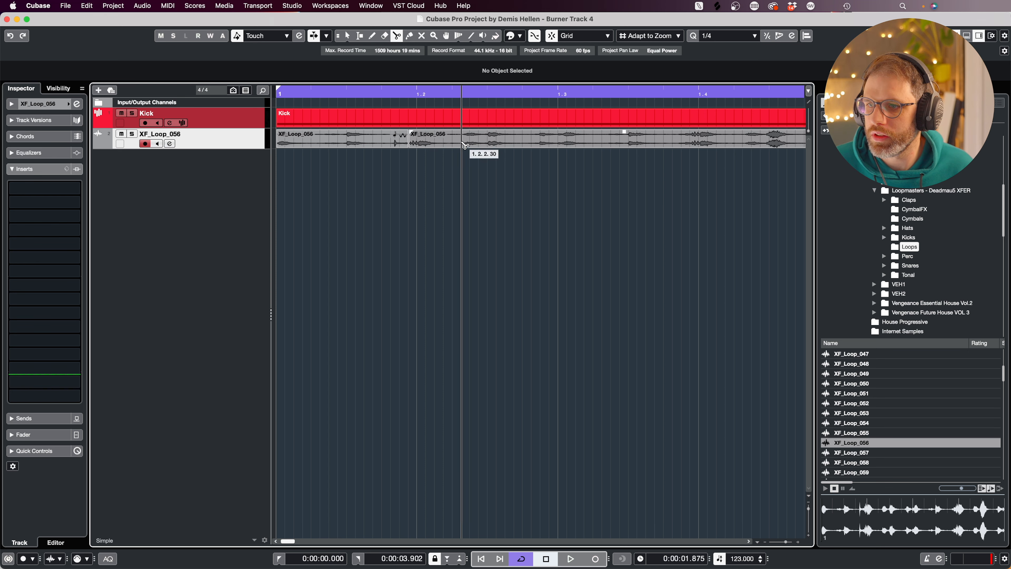
Split XF_Loop_056 at 1.2.2.30, 1.3.4.30 and 1.4.2.30 to isolate the clap hits around beats 2 and 4.
click(462, 144)
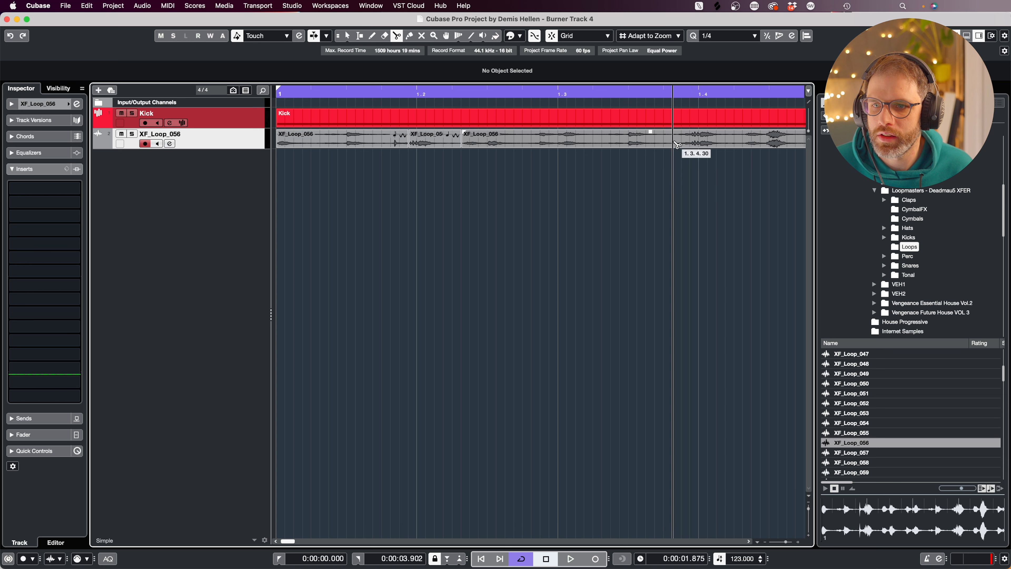
click(677, 144)
click(743, 143)
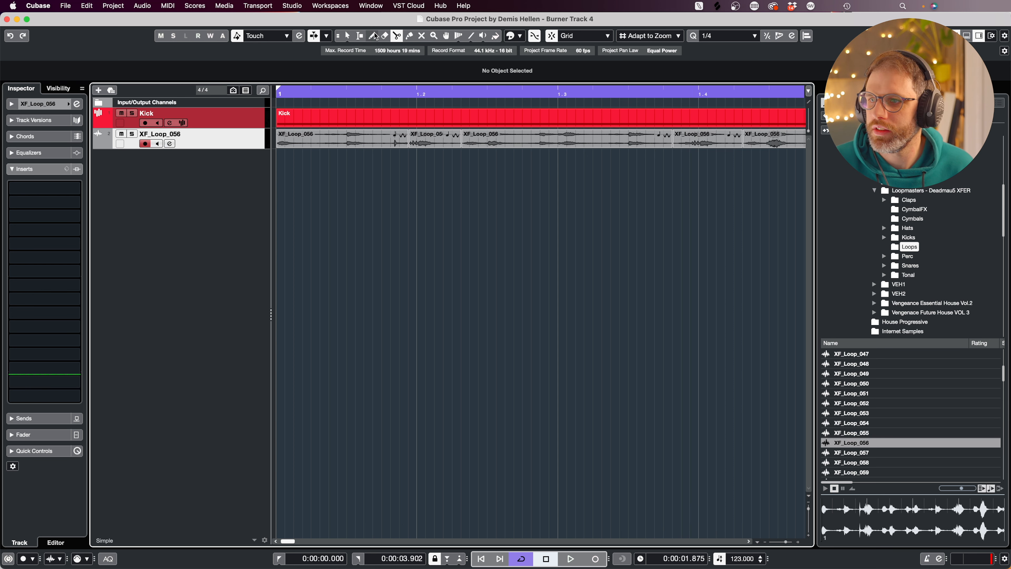
Delete the XF_Loop_056 slices before, between and after the two clap hits, and play the remaining hits with the kick.
click(329, 139)
key(Delete)
click(542, 139)
key(Delete)
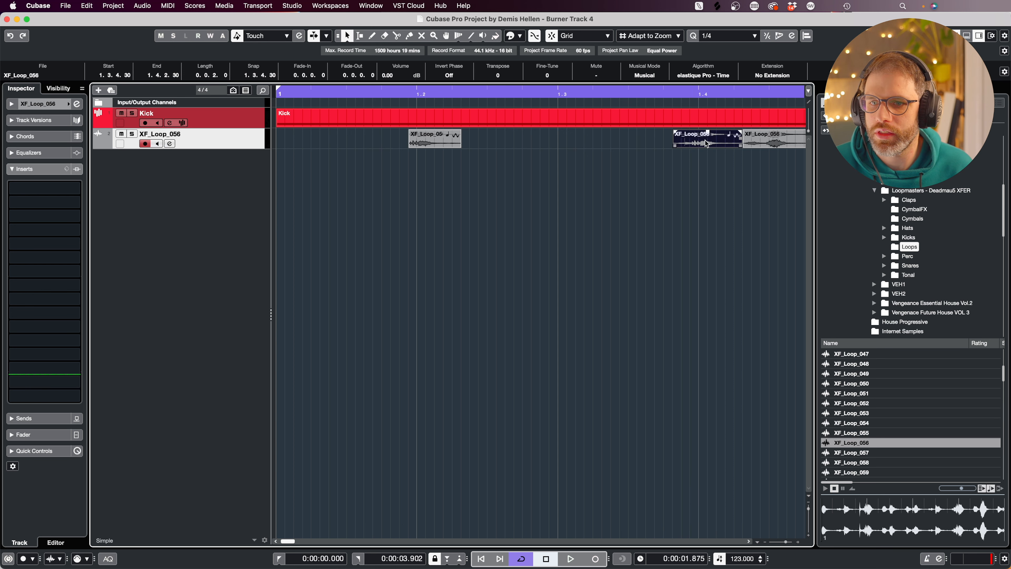
click(762, 143)
key(Delete)
key(g)
key(g)
key(g)
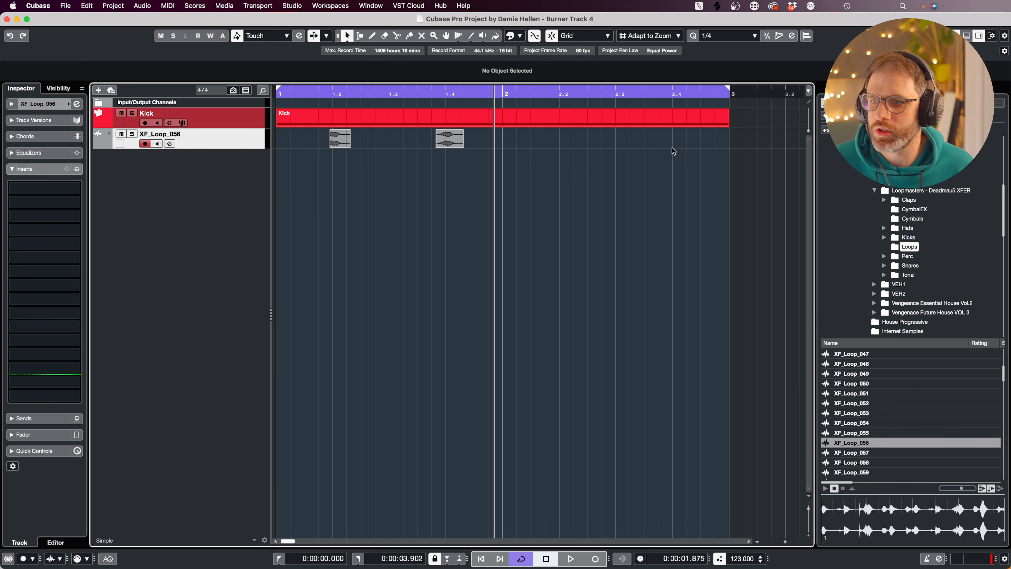
key(space)
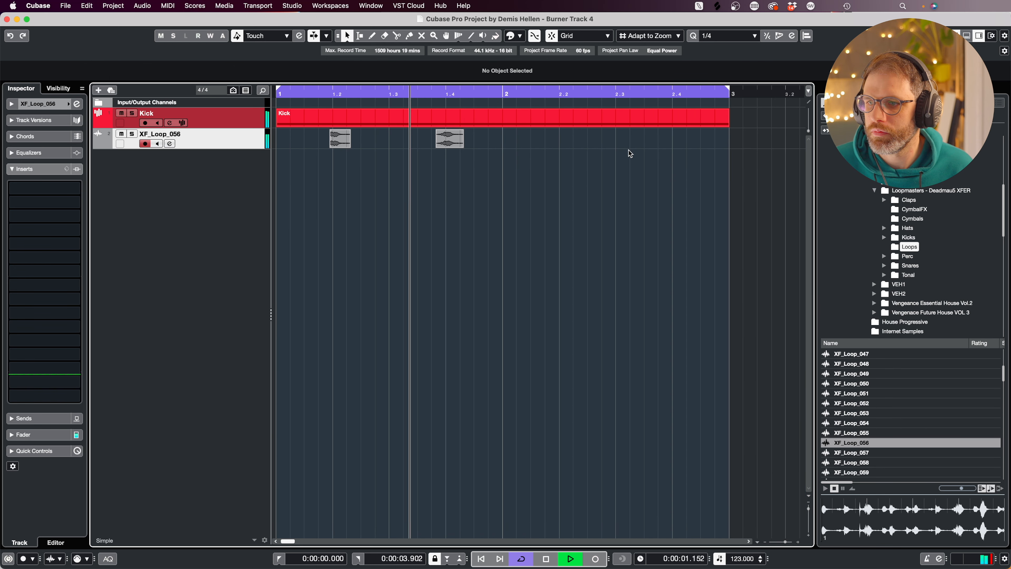
key(space)
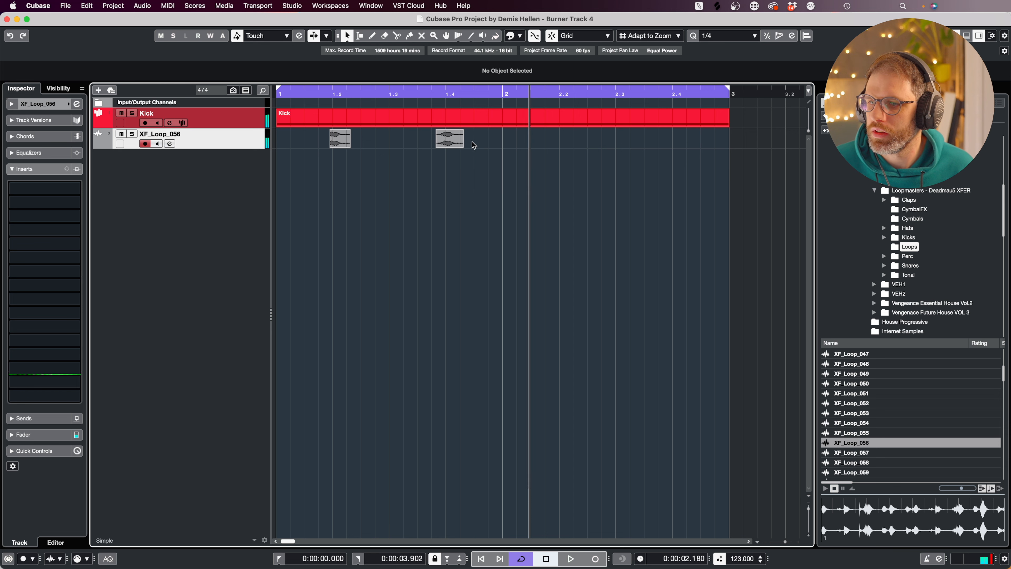
Examine the two clap slices close up, checking their edges around beats 1.2 and 1.4.
click(338, 141)
key(h)
key(h)
key(h)
key(h)
key(h)
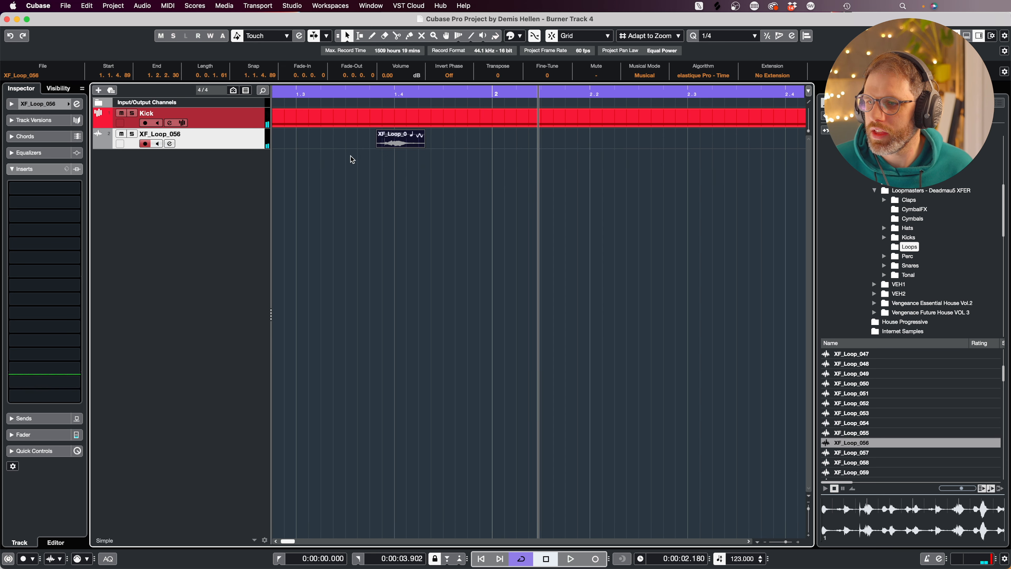
drag(395, 179, 164, 181)
key(h)
key(h)
key(h)
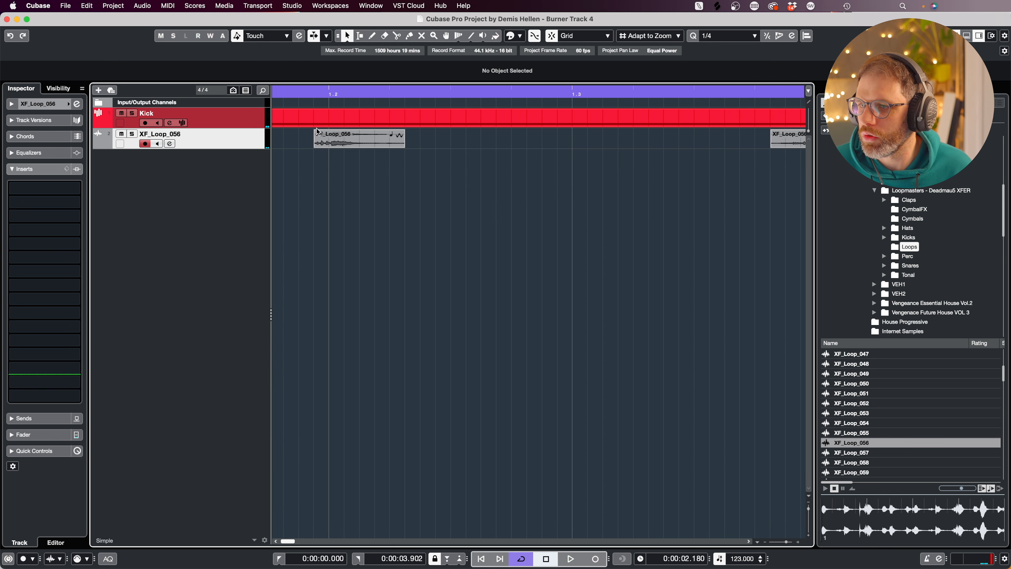
key(g)
key(g)
key(g)
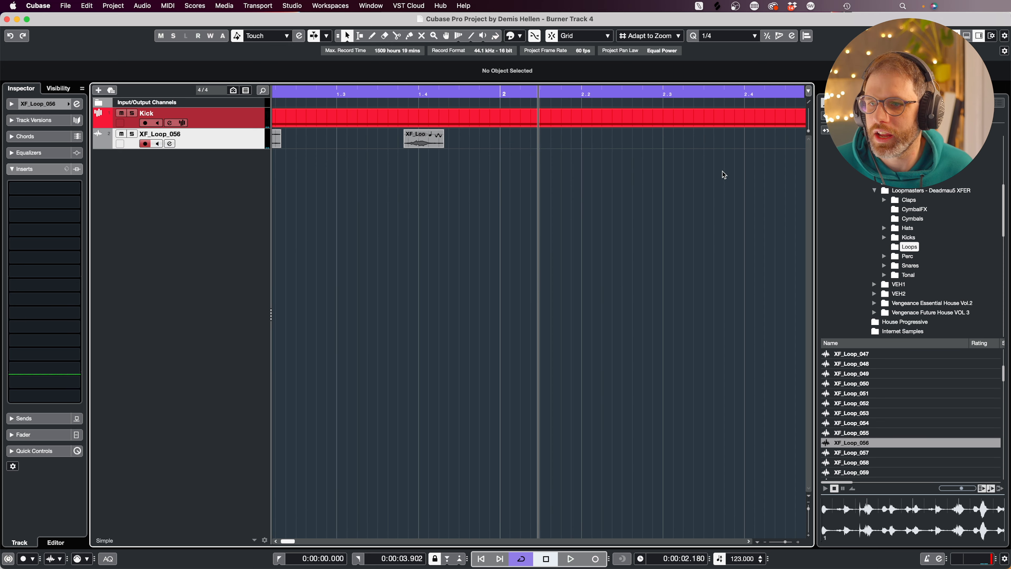
Copy the two clap slices to the same beats in bar 2 and play the two-bar pattern.
drag(722, 173, 628, 142)
key(h)
key(h)
key(h)
key(g)
key(g)
key(g)
key(g)
key(g)
key(g)
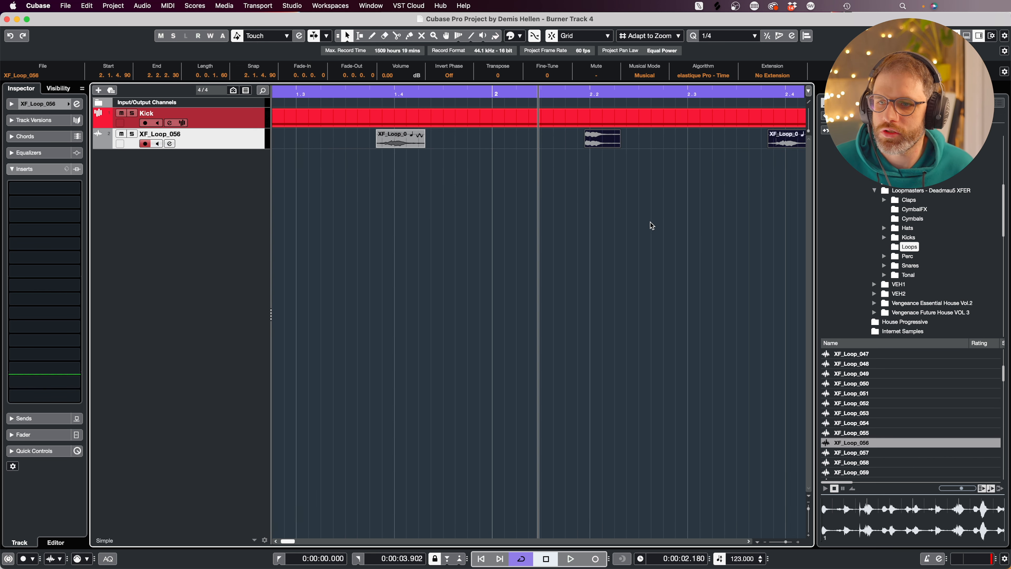
click(637, 218)
key(space)
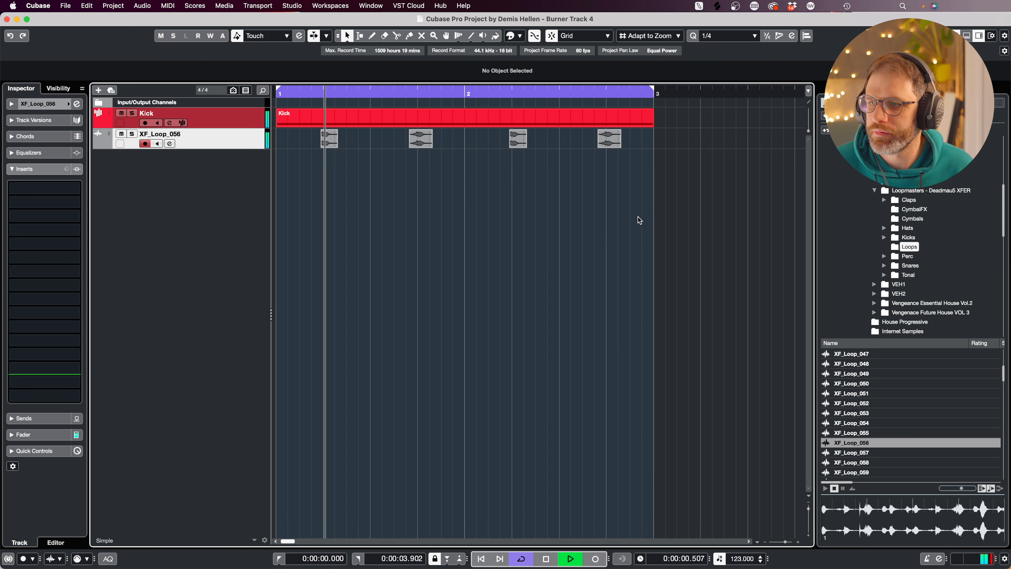
Colour the XF_Loop_056 track red like the Kick track and rename it Clap.
click(98, 146)
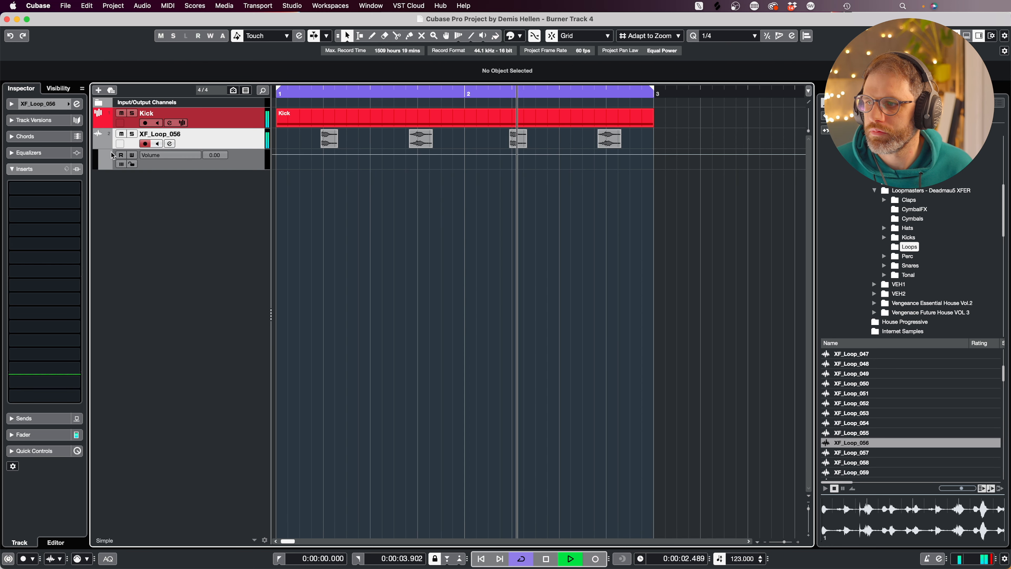
super+click(101, 141)
click(108, 169)
click(99, 155)
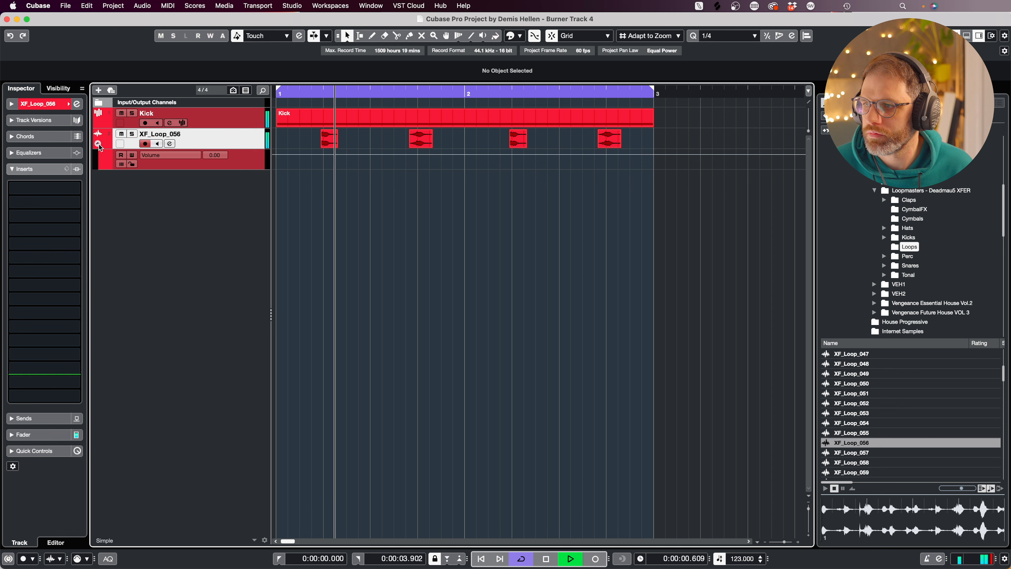
click(98, 146)
key(space)
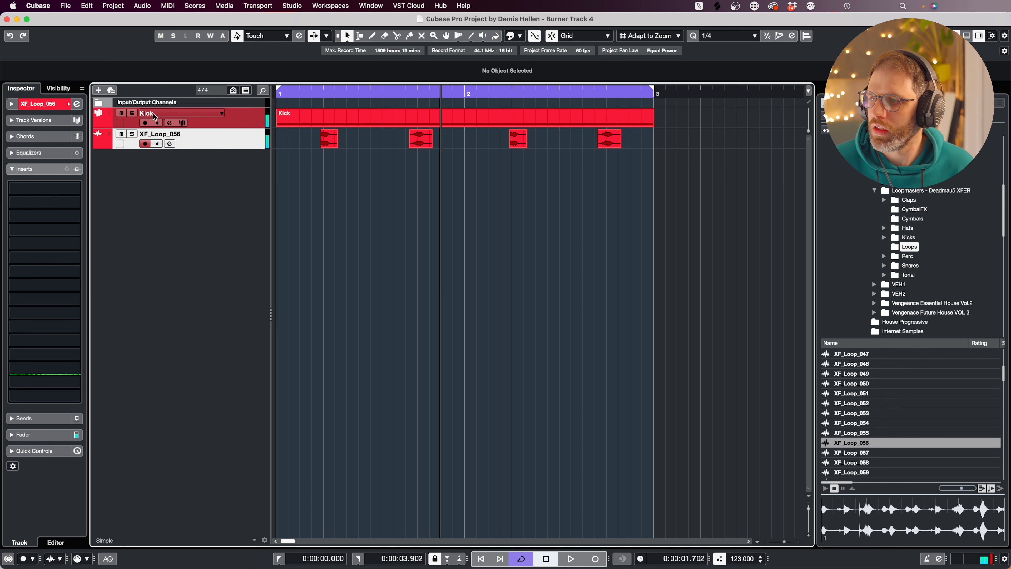
double_click(155, 133)
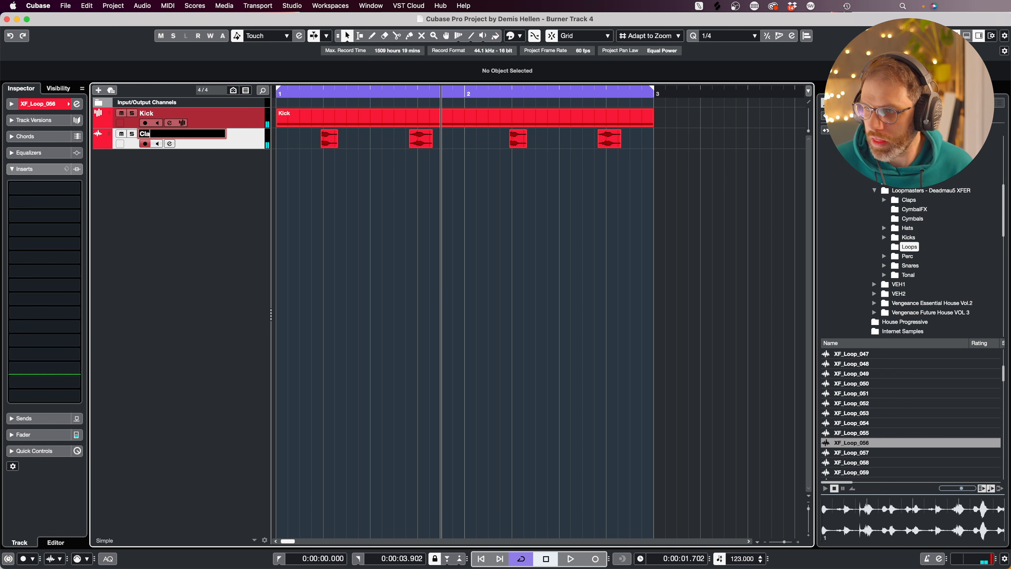
key(Return)
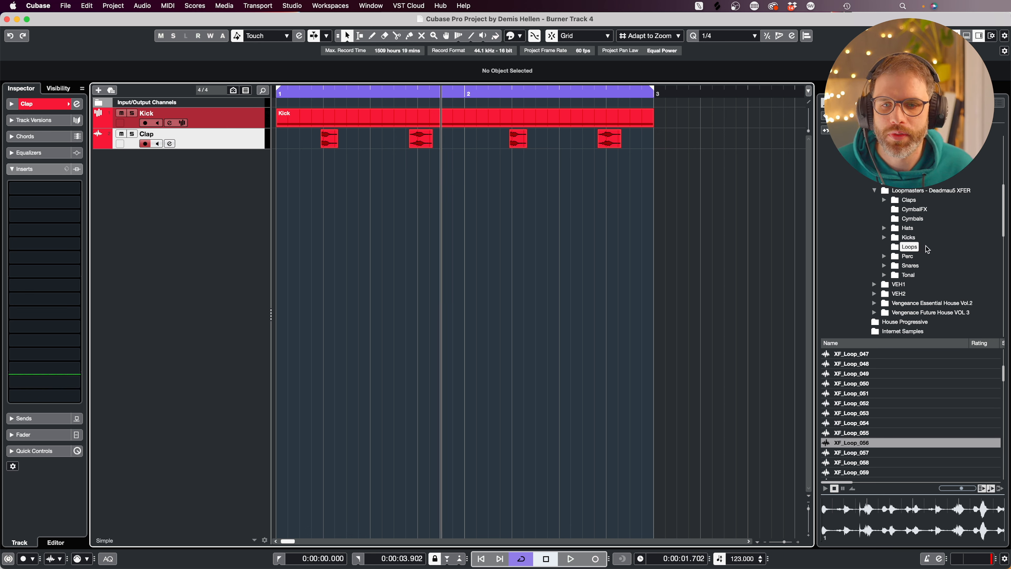
Audition XF_Loop_138 from the Loops folder and place it at bar 1 on a new audio track below Clap.
scroll(867, 388, down, 15)
click(868, 435)
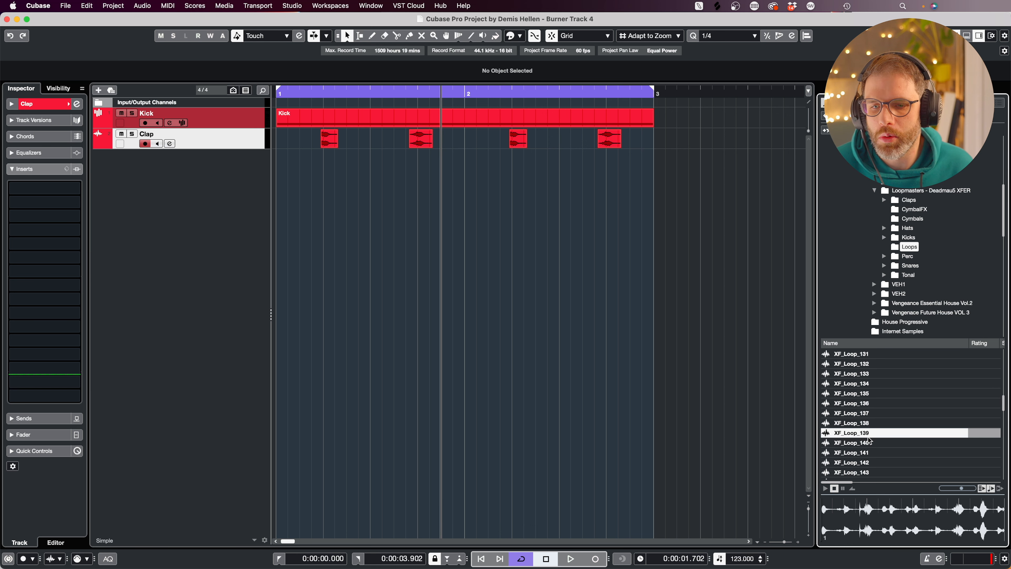
click(871, 423)
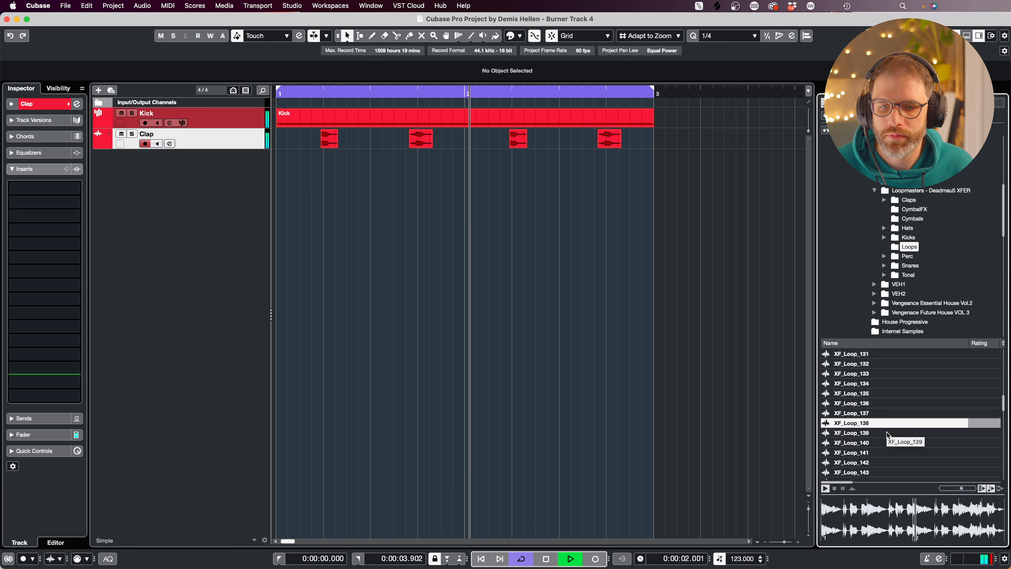
drag(871, 424, 278, 159)
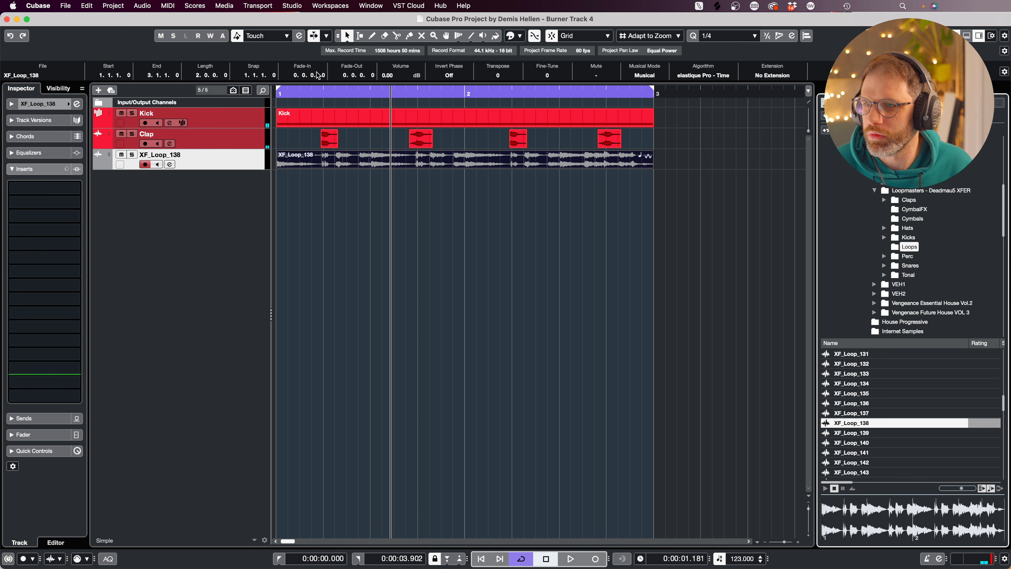
Shorten the playback cycle to end at bar 2 and play XF_Loop_138 with the kick and claps.
click(395, 39)
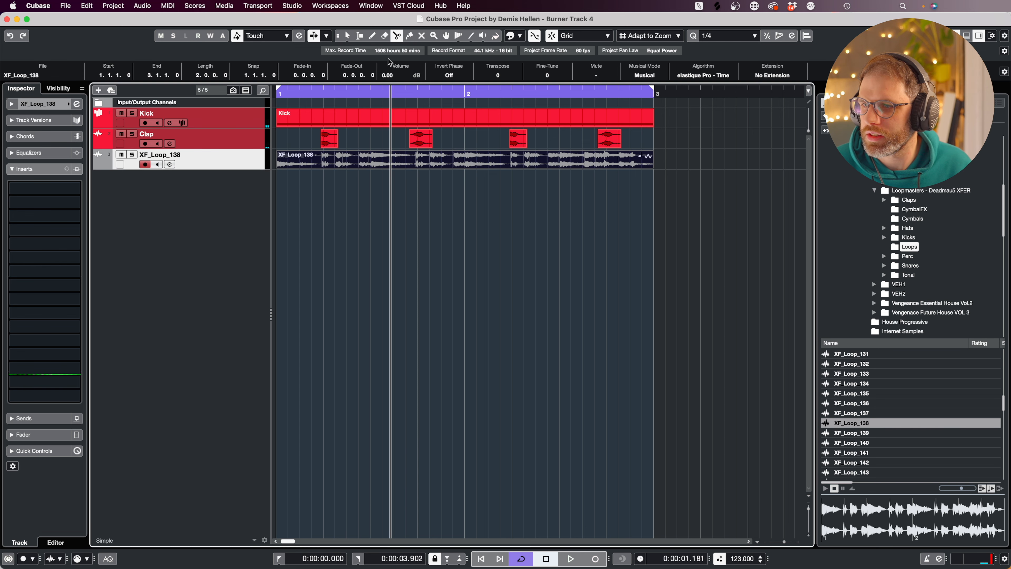
alt+click(464, 93)
key(h)
key(h)
key(h)
key(h)
key(h)
key(h)
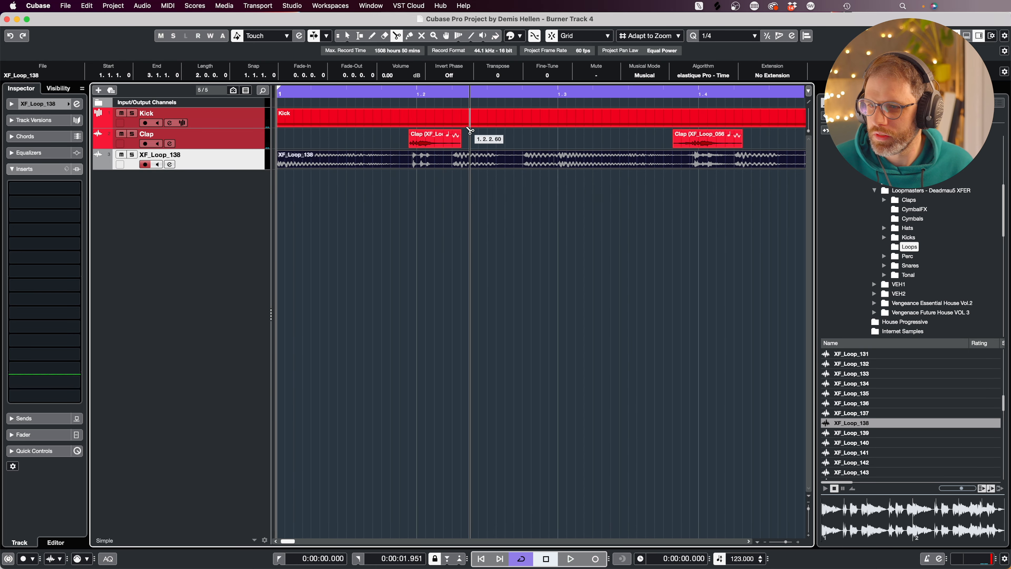
key(space)
key(space)
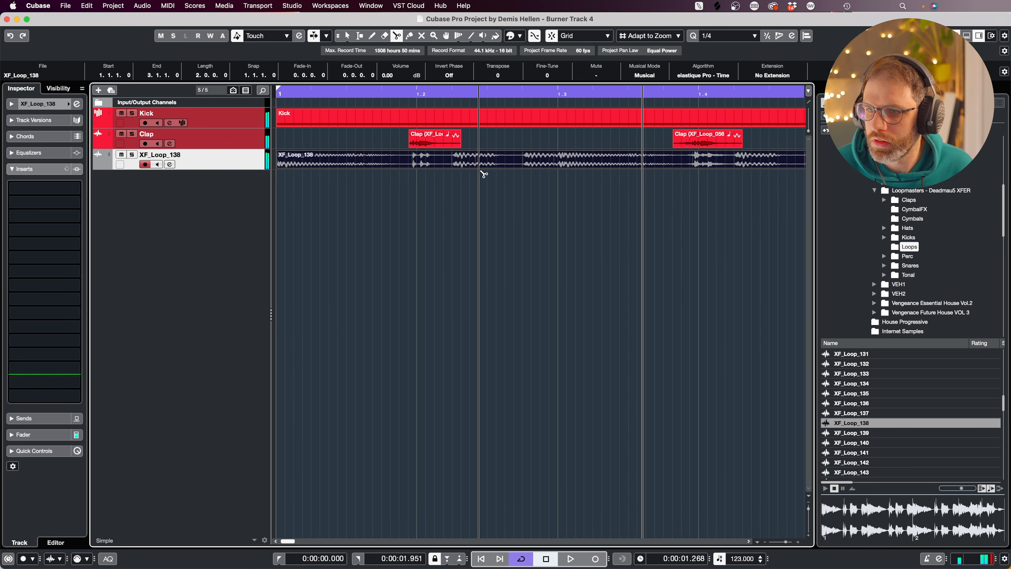
Split XF_Loop_138 at 1.2.2.0 and 1.2.4.0, delete the part before the first cut, and play the result.
click(450, 166)
key(super+z)
click(458, 167)
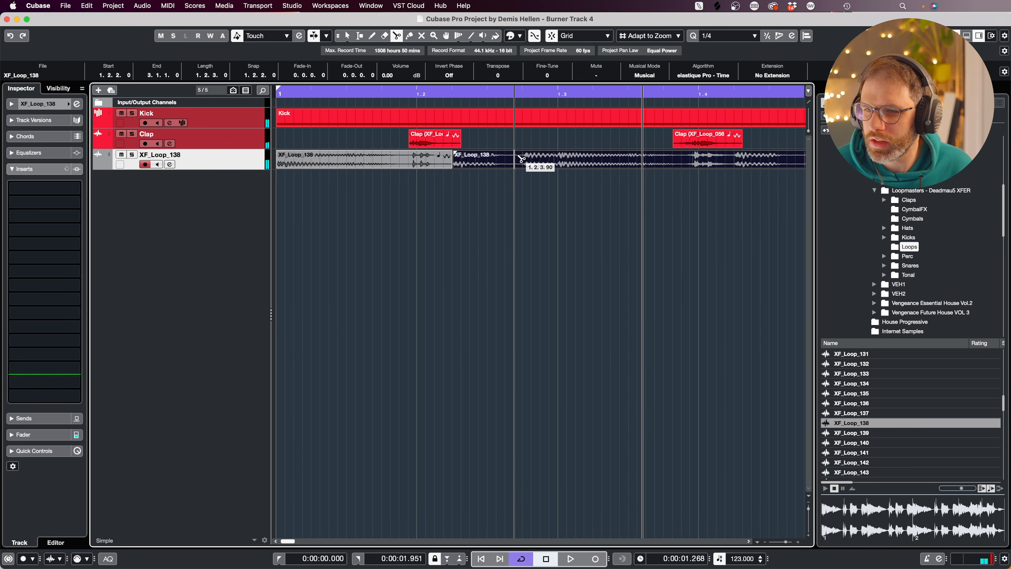
click(522, 159)
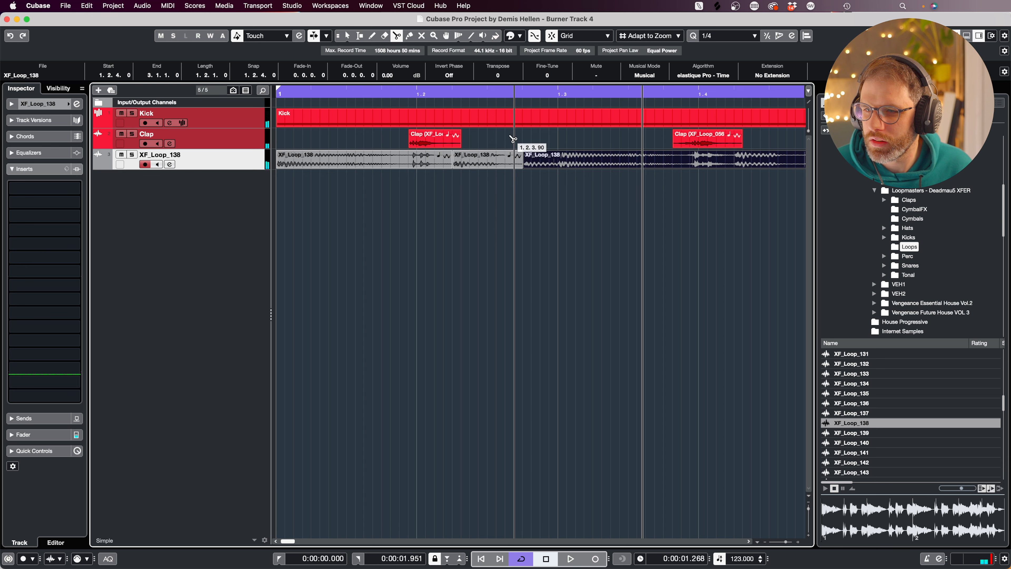
click(371, 166)
key(Delete)
key(space)
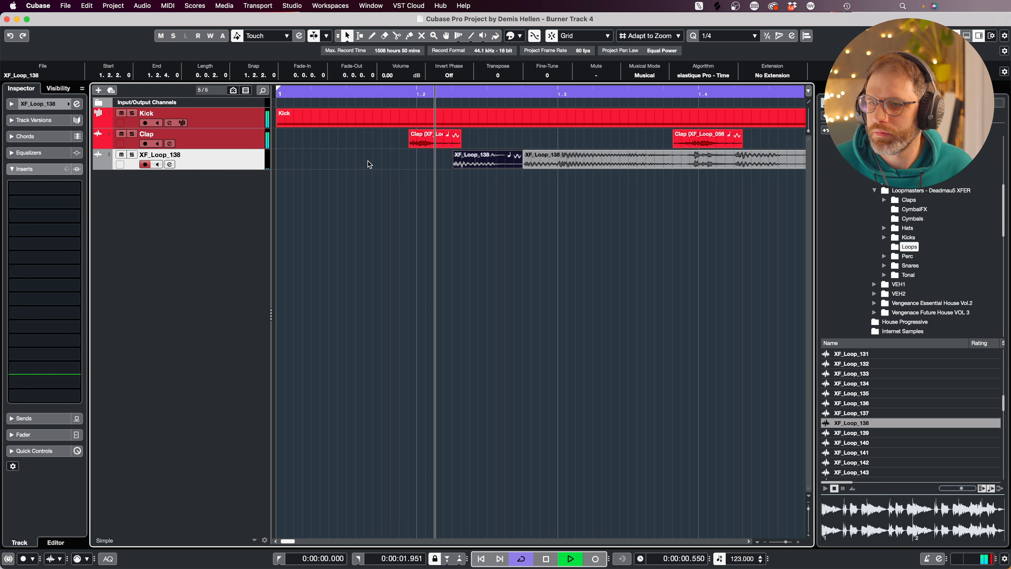
key(space)
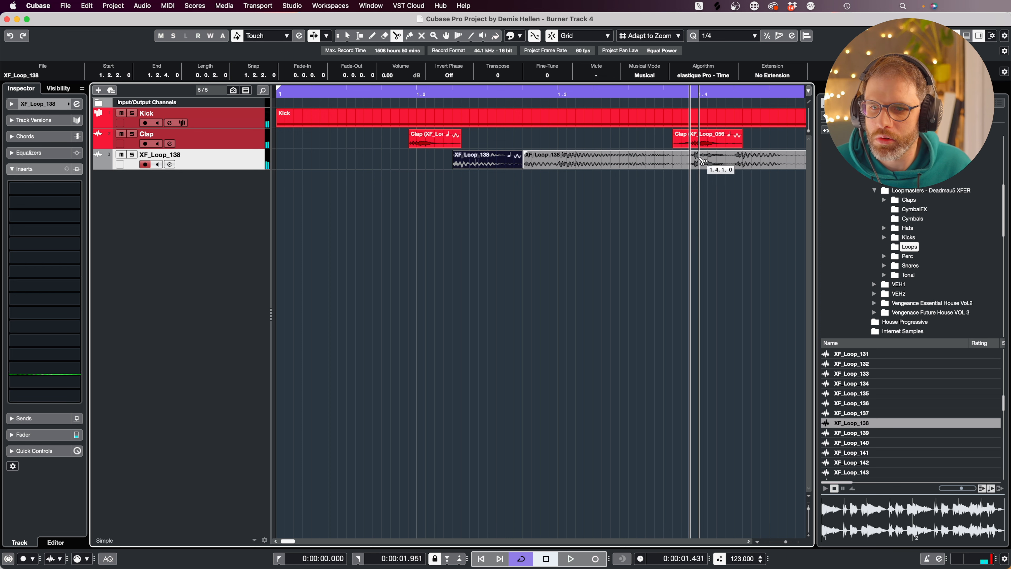
Split XF_Loop_138 just before beat 1.4, delete everything after the cut, and play the remaining slices.
click(691, 161)
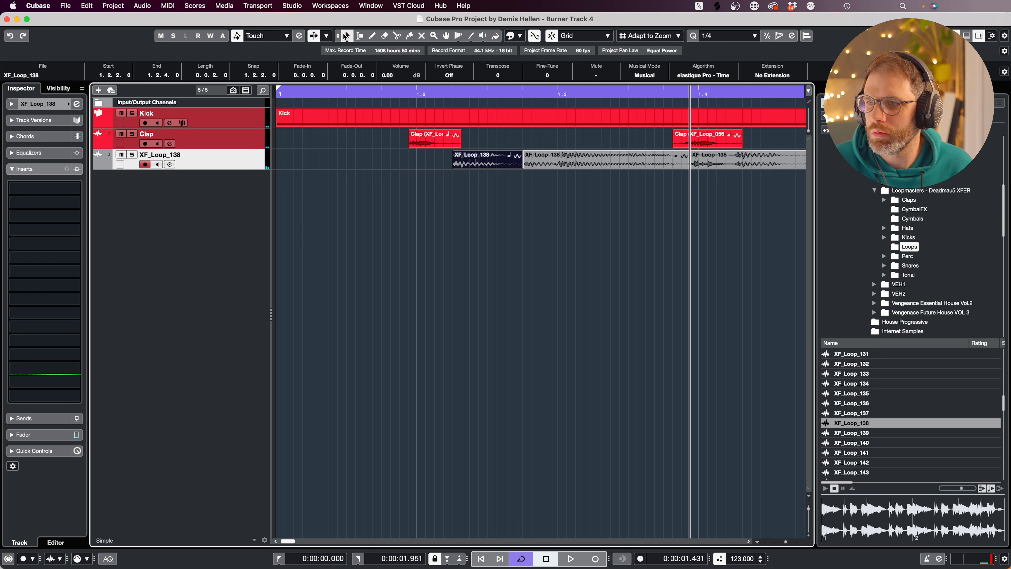
click(773, 160)
key(Delete)
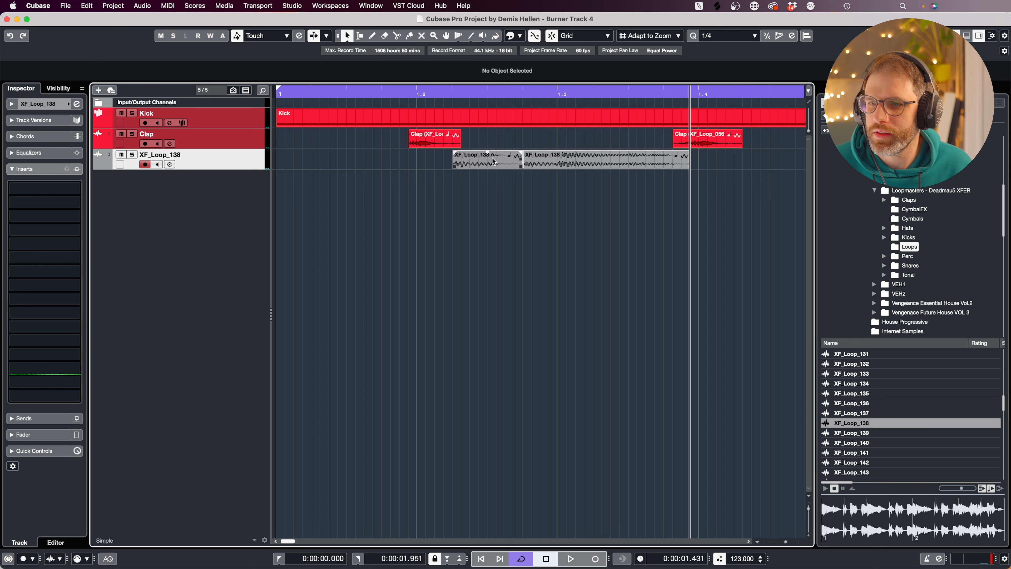
key(space)
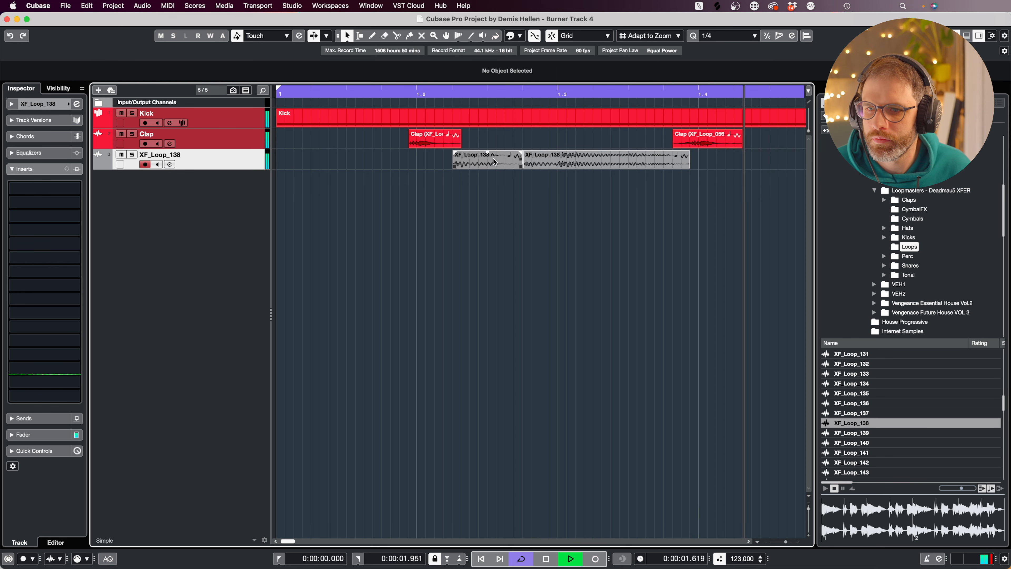
Shorten the second XF_Loop_138 slice so it ends at 1.2.4.116, and play the result.
key(g)
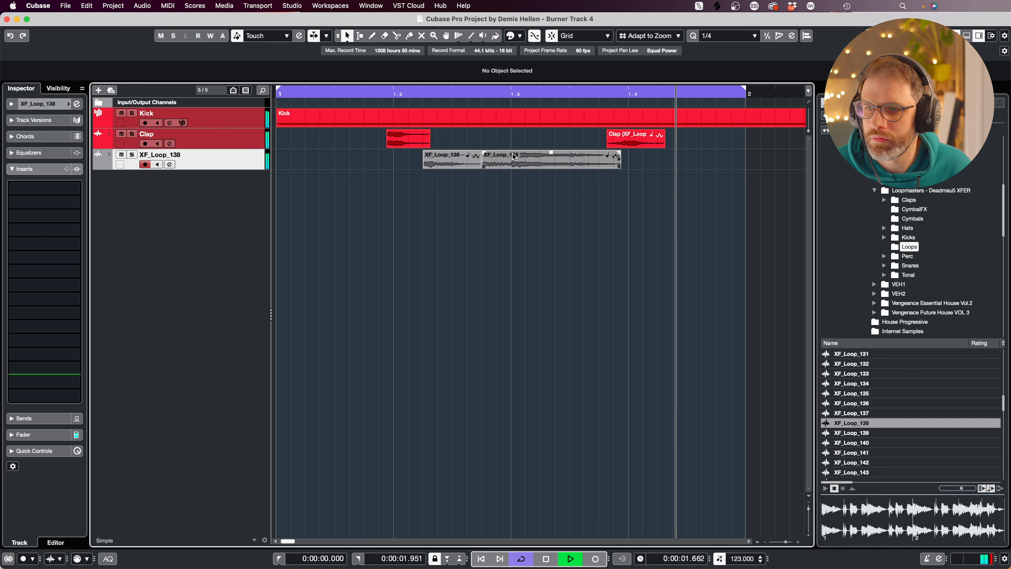
key(space)
drag(619, 166, 511, 167)
key(space)
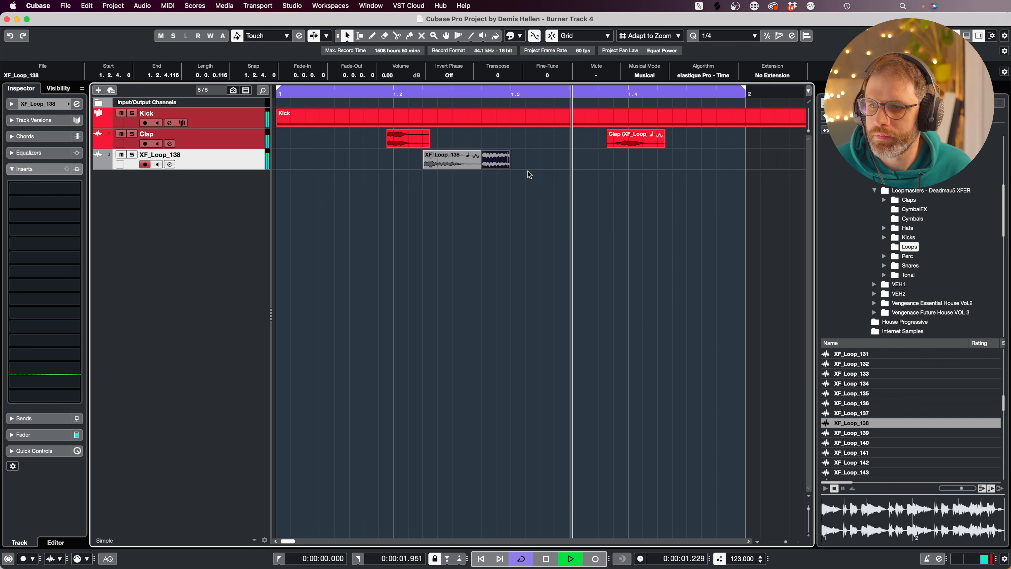
Copy both XF_Loop_138 slices to 1.4.2.0 and play the cycle.
click(452, 165)
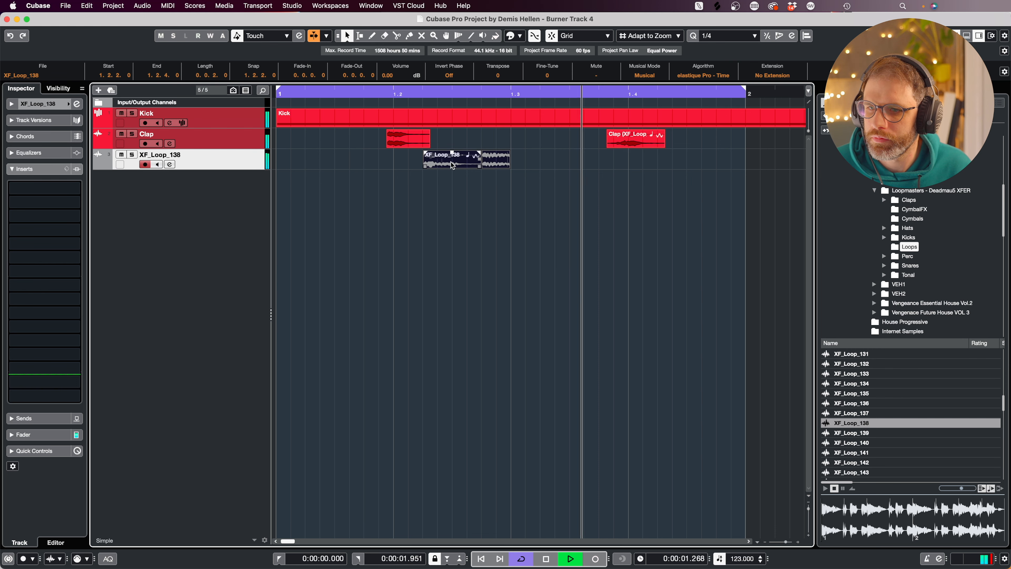
key(space)
drag(530, 153, 688, 152)
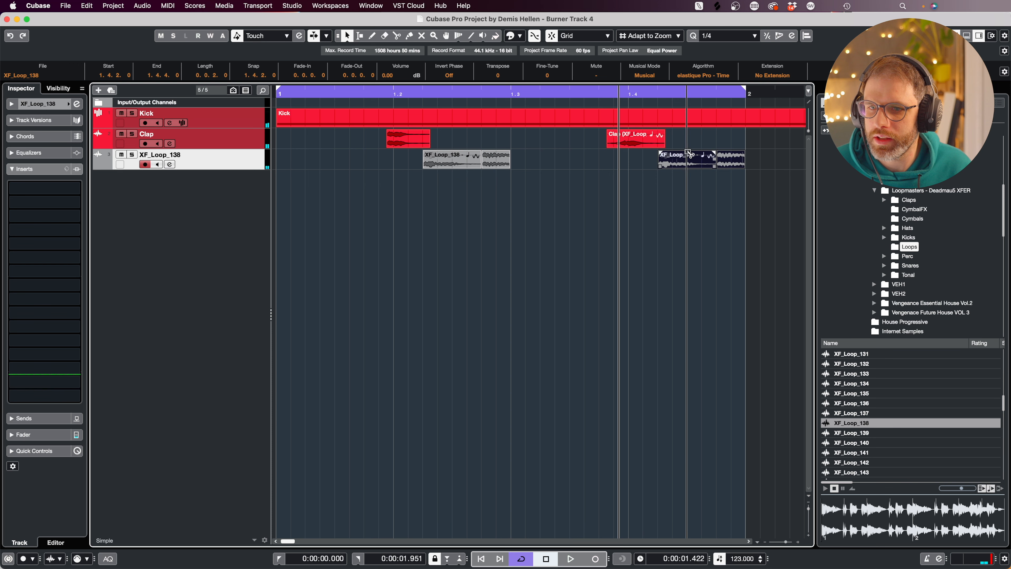
key(space)
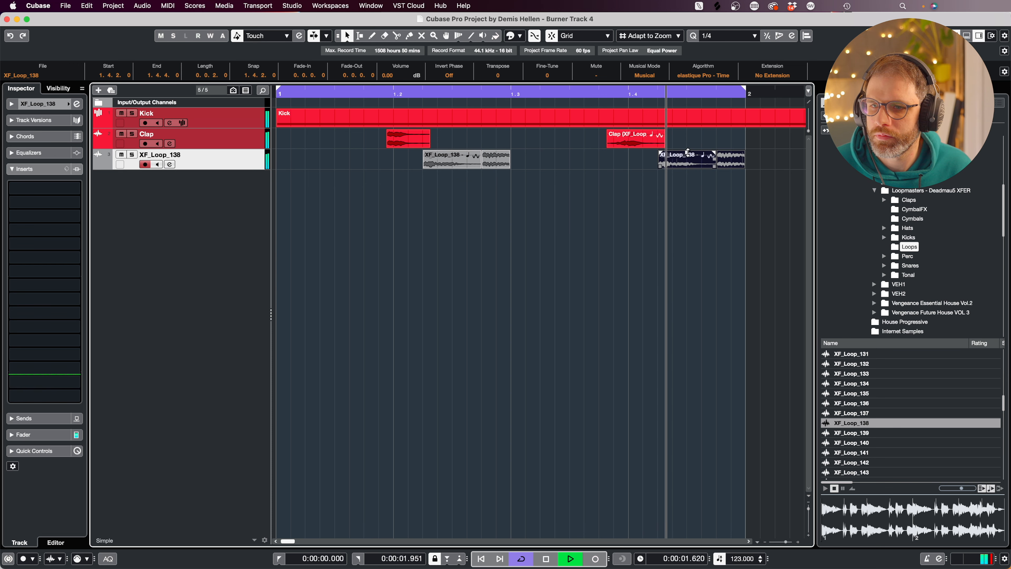
click(625, 178)
key(space)
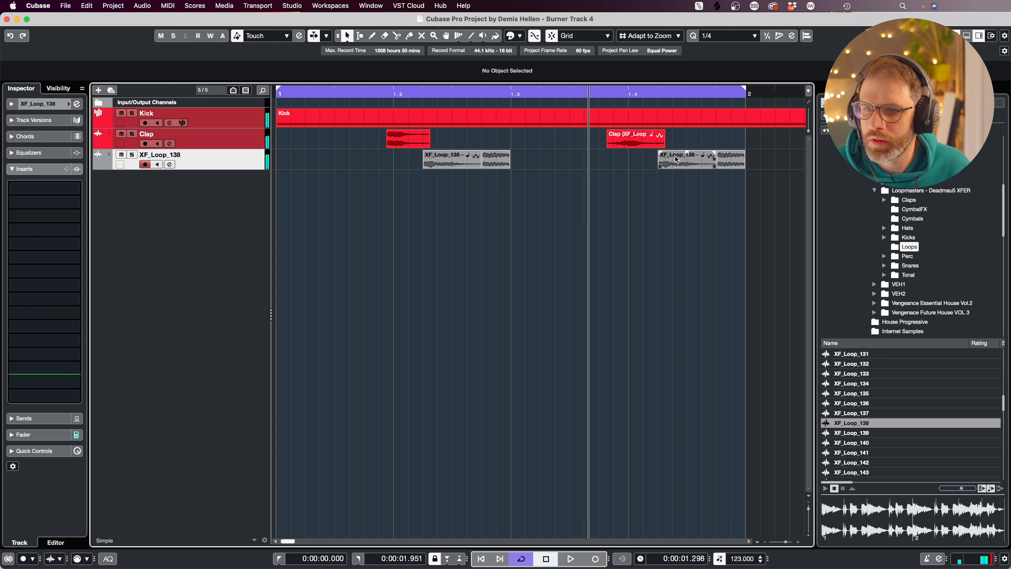
Delete the second slice of the copied XF_Loop_138 pair, move the remaining slice to 1.4.3.0, and play the result.
click(728, 164)
key(Delete)
drag(686, 163, 709, 164)
key(space)
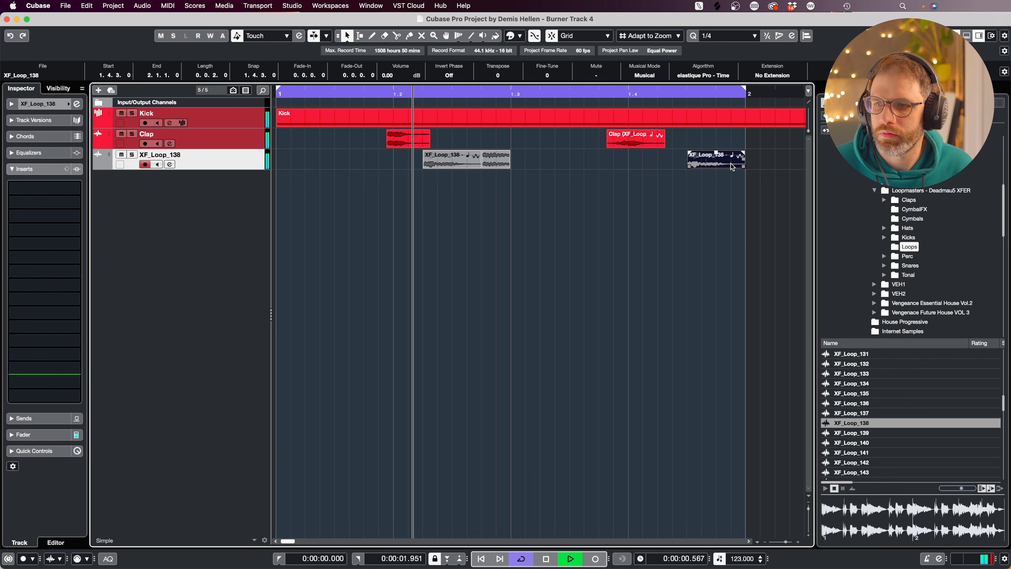
Copy all XF_Loop_138 slices from bar 1 to 2.2.2.0 in bar 2, play the two-bar cycle, and save the project.
key(g)
key(g)
drag(549, 178, 361, 162)
drag(363, 163, 586, 161)
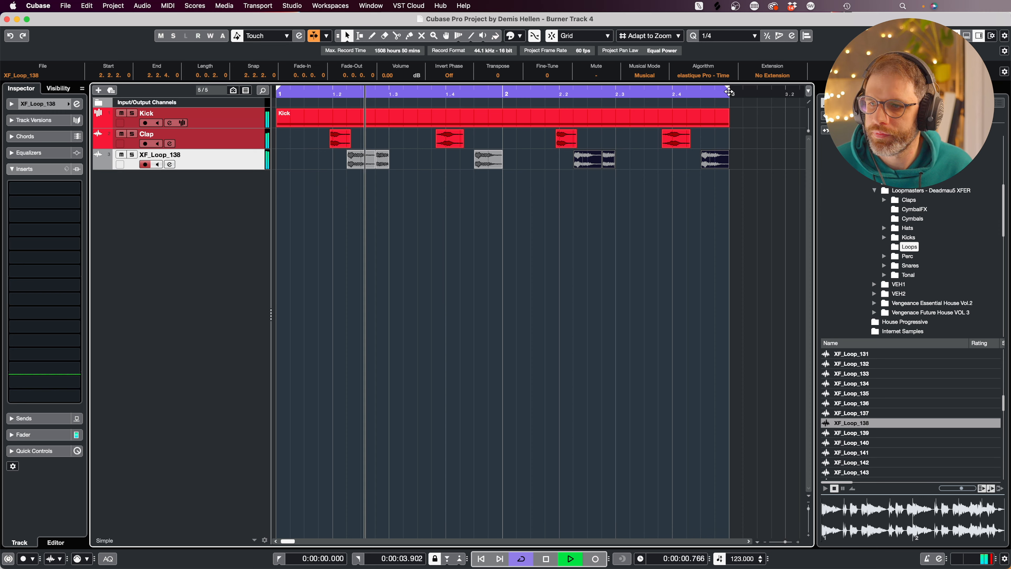
key(g)
key(space)
key(super+s)
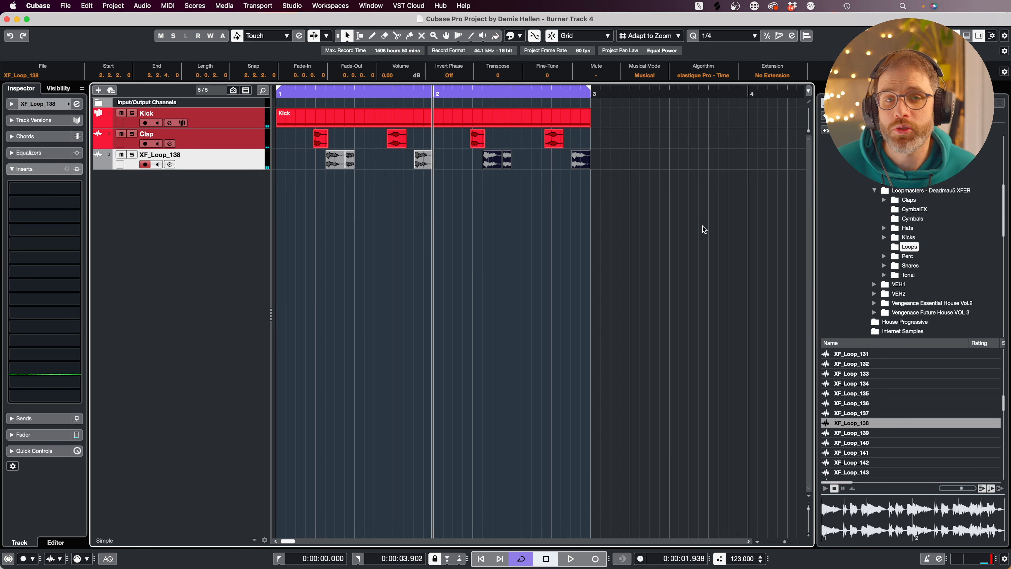
Enable musical mode for tr05_drip_125_thefrog_tops in the project's Pool and close the Pool.
key(Home)
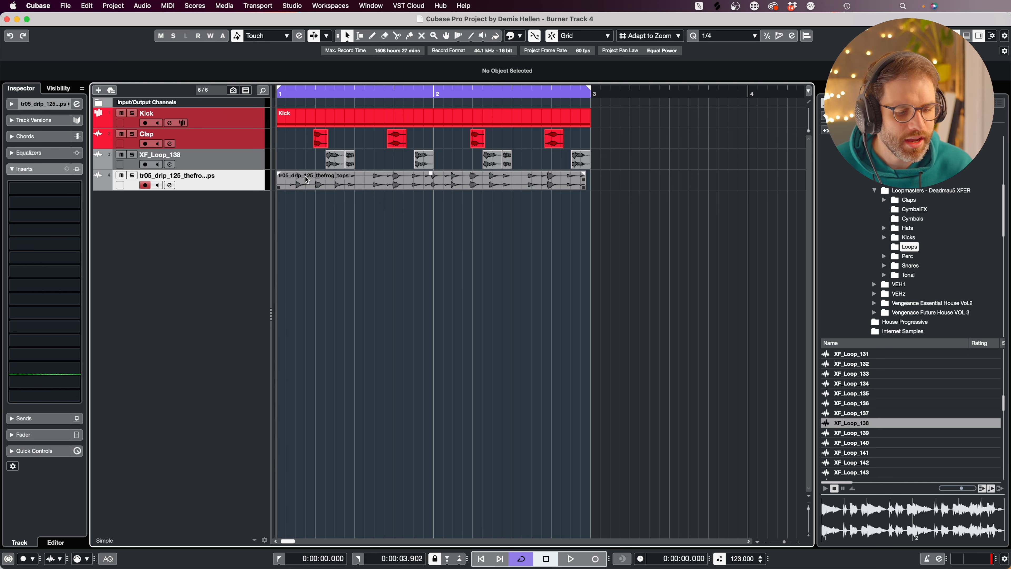
key(super+p)
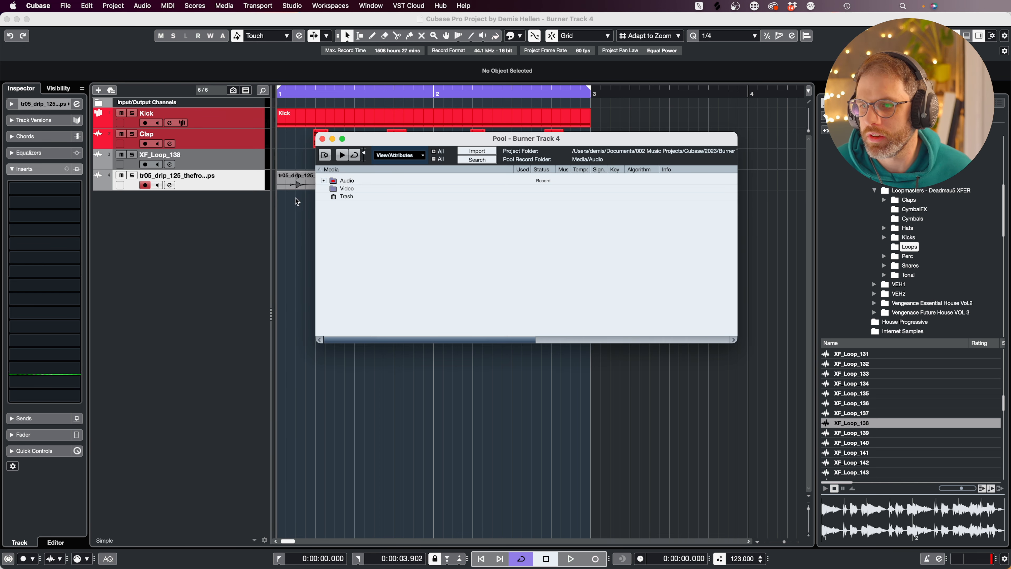
click(323, 180)
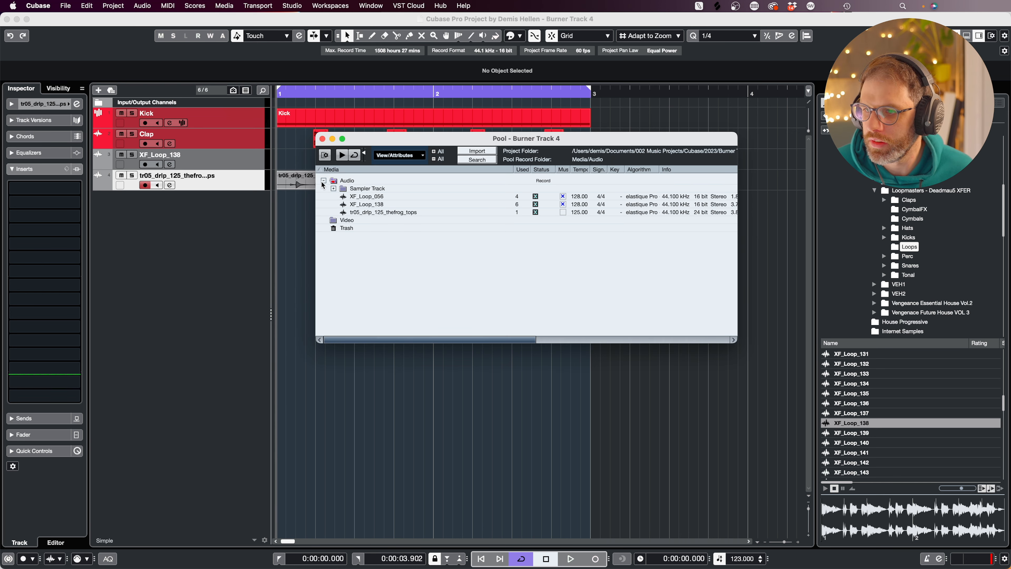
click(562, 214)
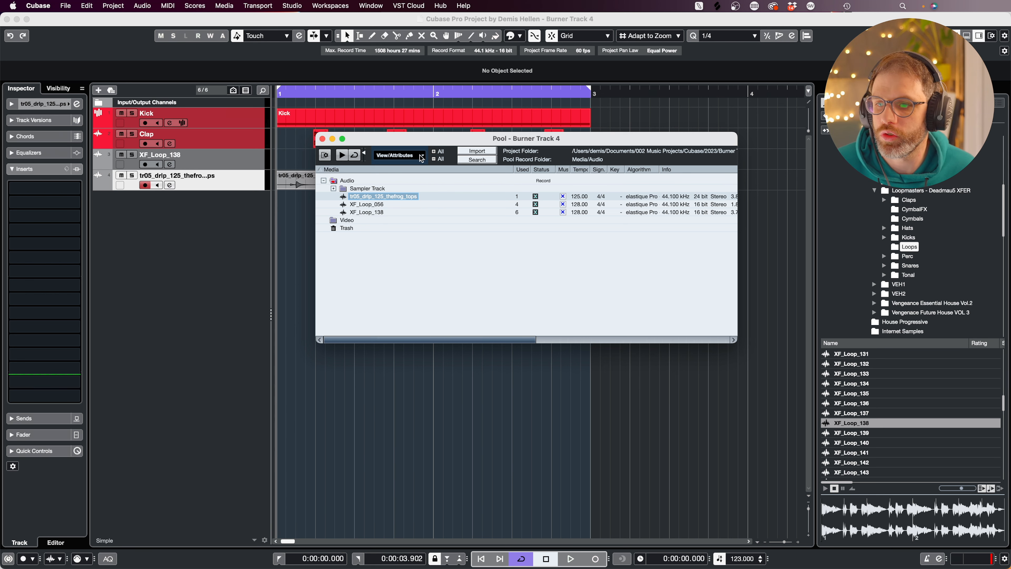
click(322, 139)
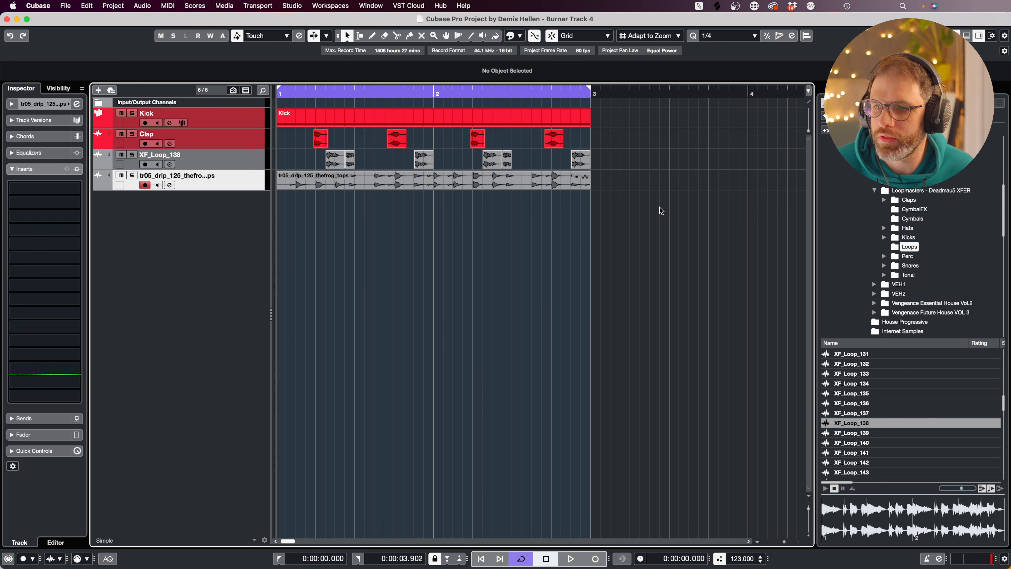
Open the MixConsole, show the Pre rack, and expand it for all channels.
key(F3)
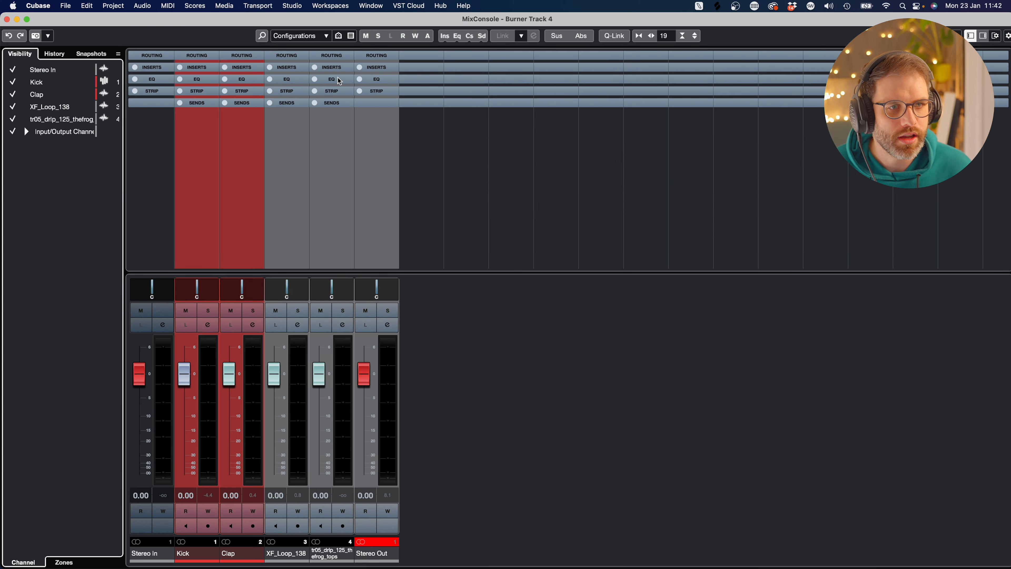
click(934, 35)
click(944, 89)
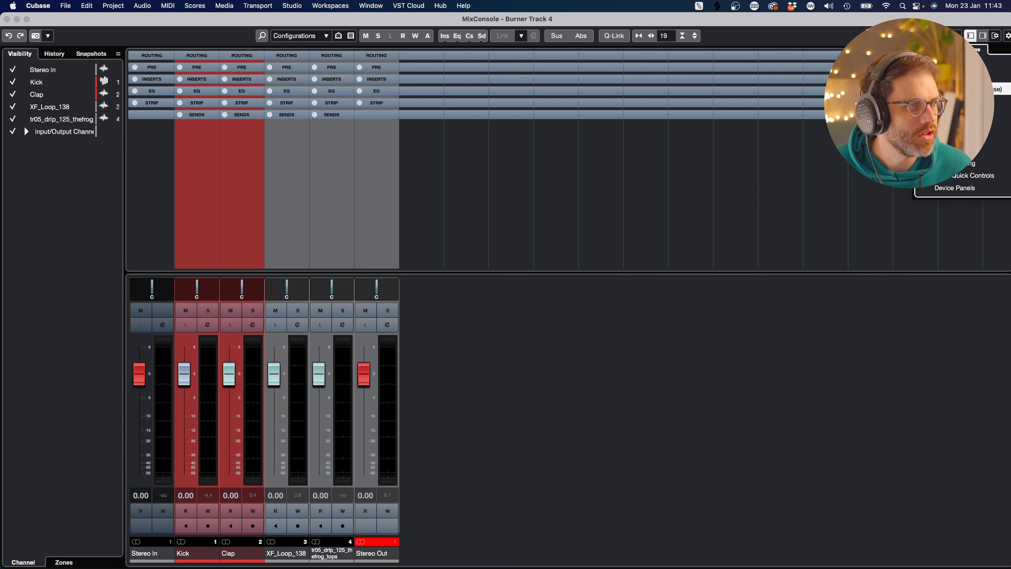
click(309, 71)
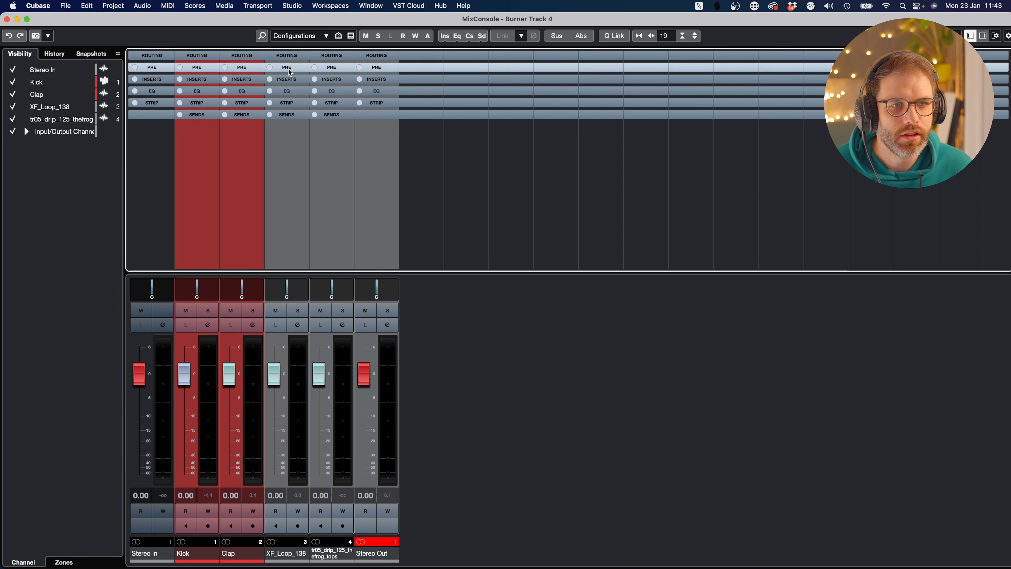
click(302, 69)
Set the pre-gain of the Kick, Clap, XF_Loop_138 and tr05_drip_125_thefrog_tops channels to -9 dB.
double_click(204, 124)
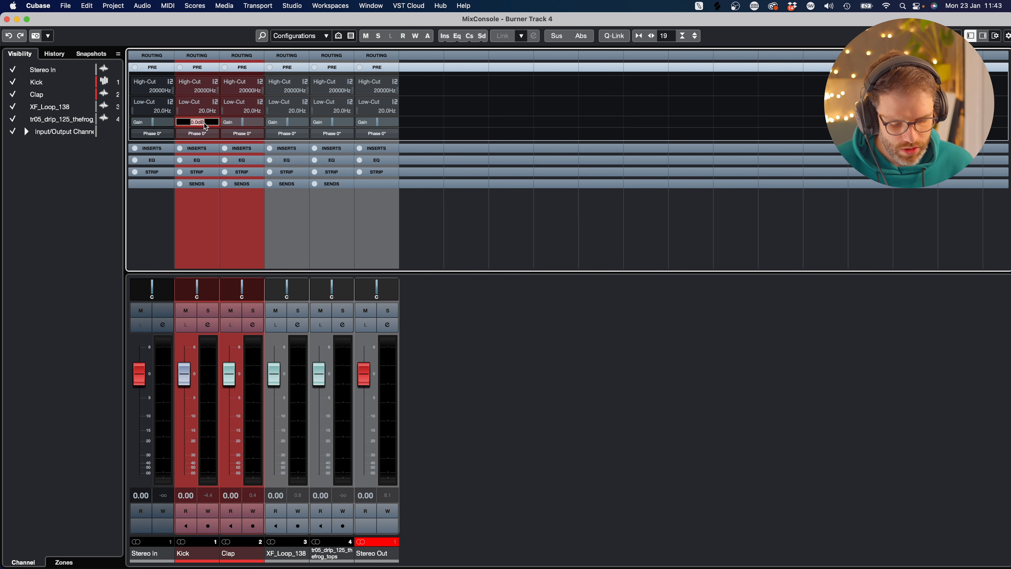
text(-9)
double_click(253, 121)
text(-9)
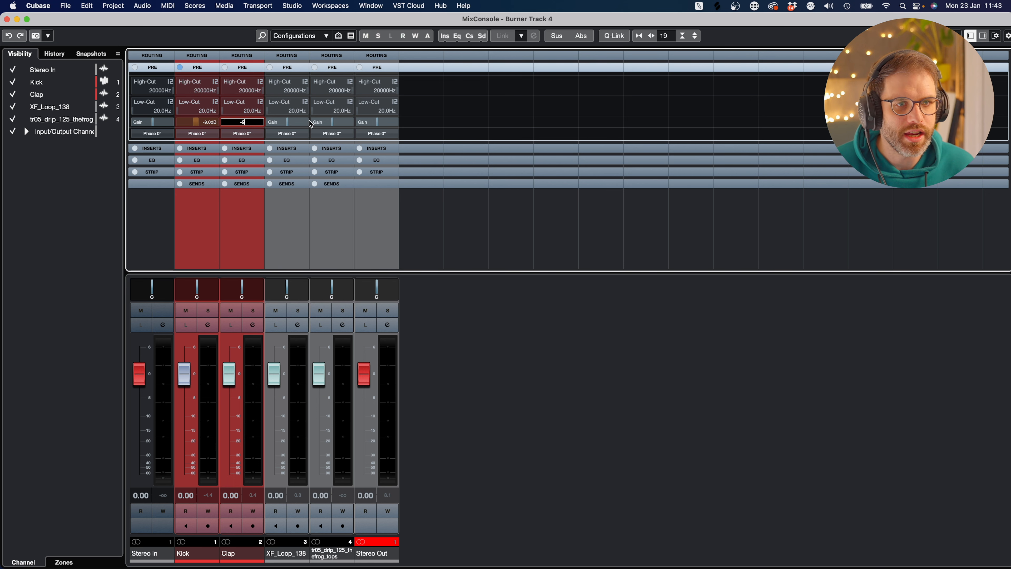
key(Return)
double_click(297, 123)
text(-9)
key(Return)
double_click(341, 122)
text(-9)
key(Return)
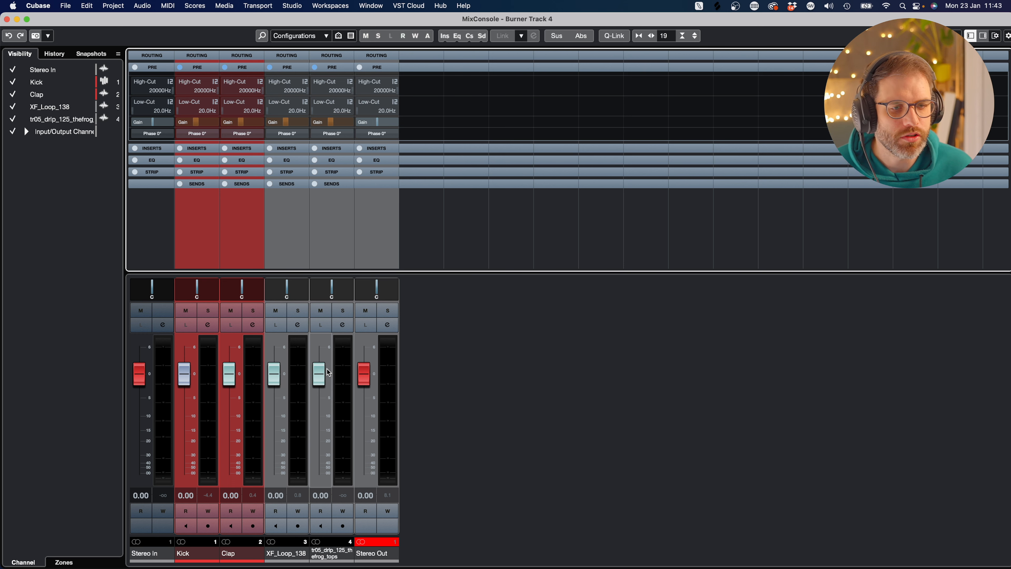
Lower the tr05_drip_125_thefrog_tops fader to about -6.68 dB during playback and mute XF_Loop_138 to compare.
drag(329, 373, 322, 410)
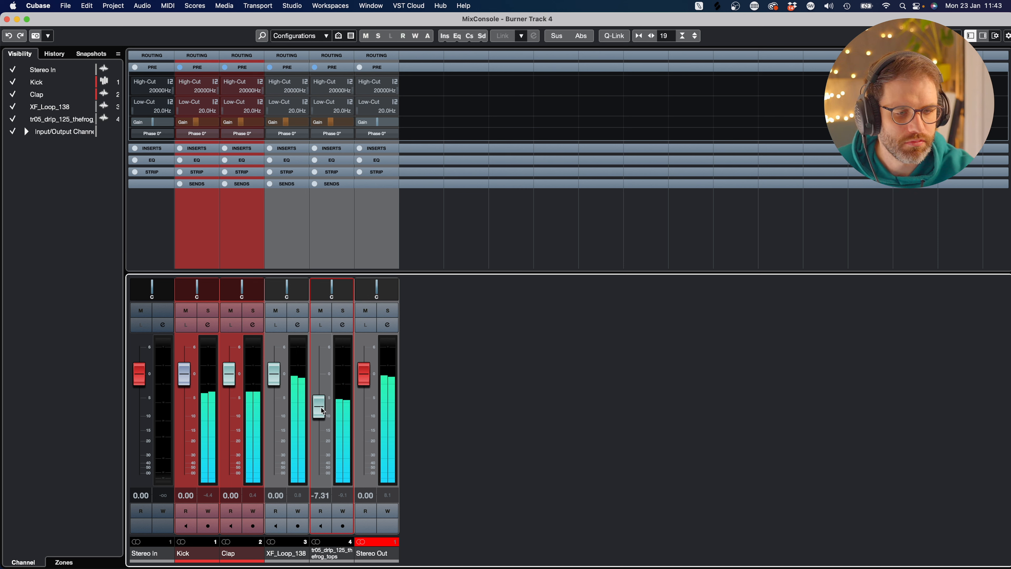
drag(319, 415, 319, 412)
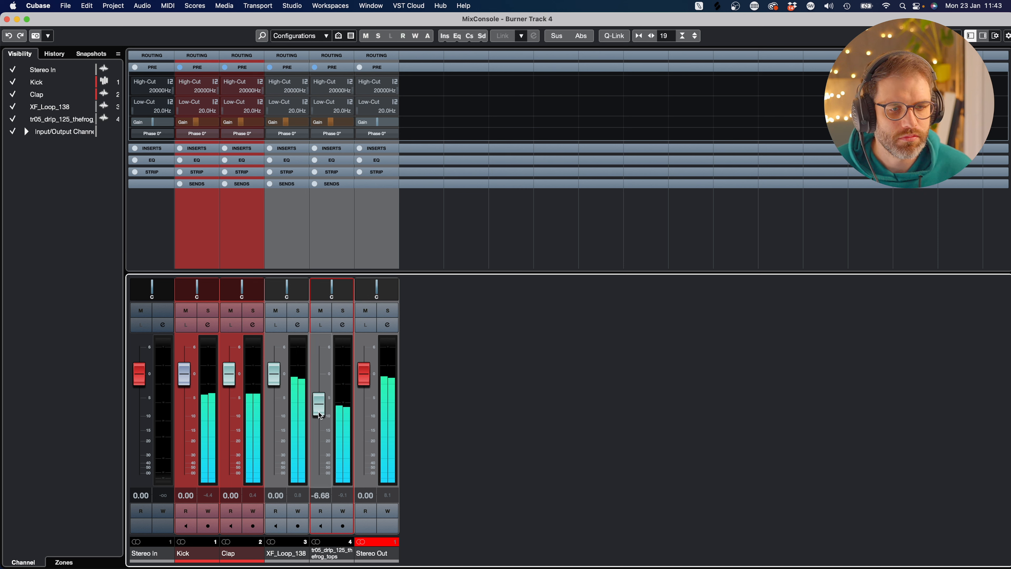
click(276, 311)
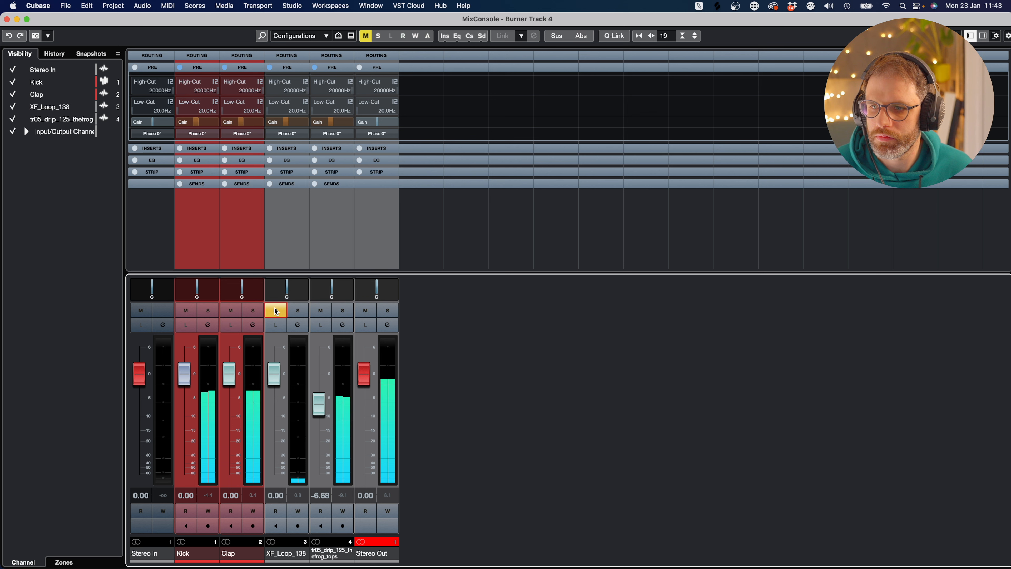
key(space)
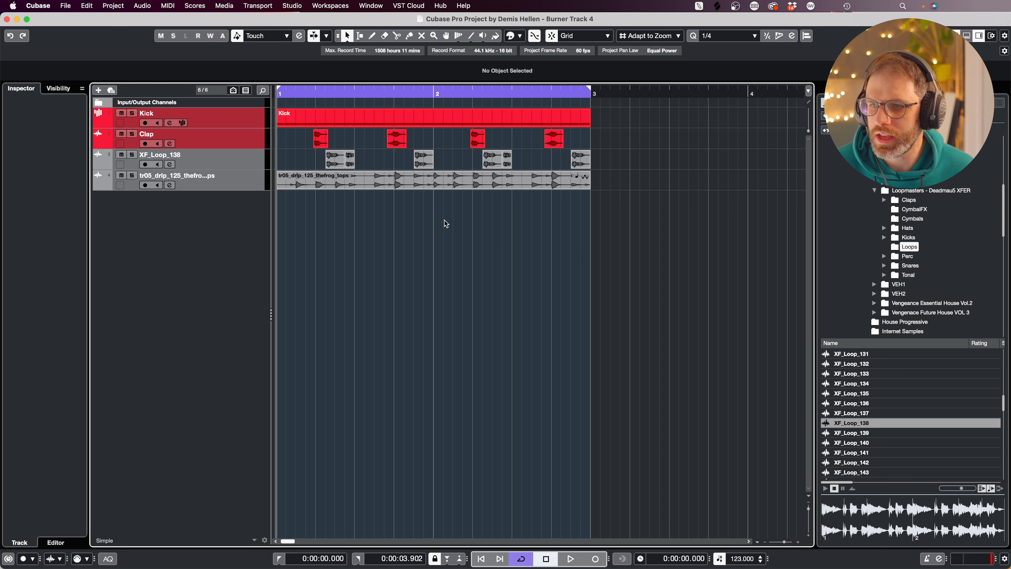
Play the groove and examine how the first XF_Loop_138 slice in bar 1 lines up with the tops loop's hits.
drag(470, 151, 617, 155)
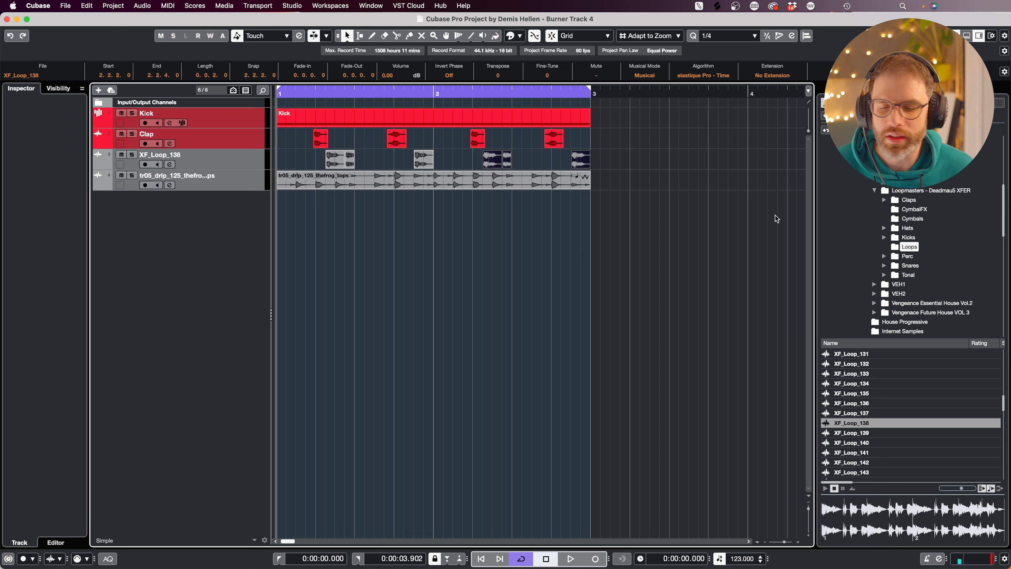
key(space)
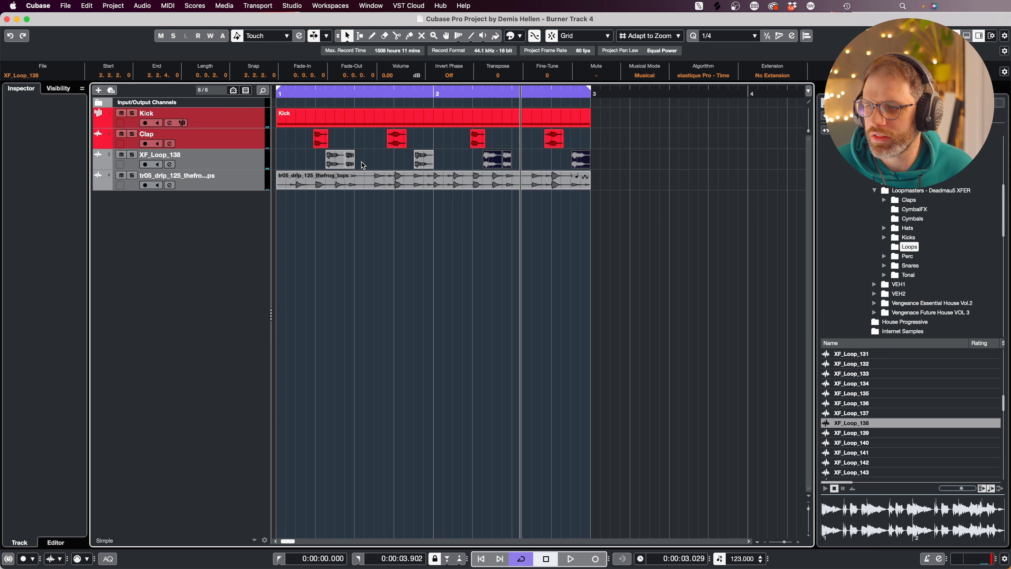
key(h)
key(h)
key(h)
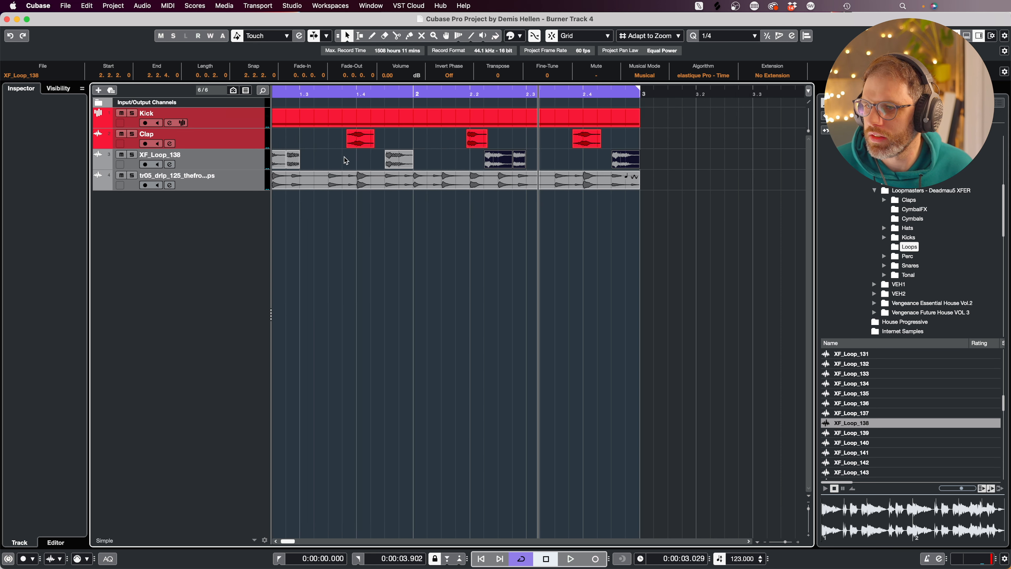
drag(287, 93, 362, 92)
key(h)
key(h)
key(h)
key(h)
key(h)
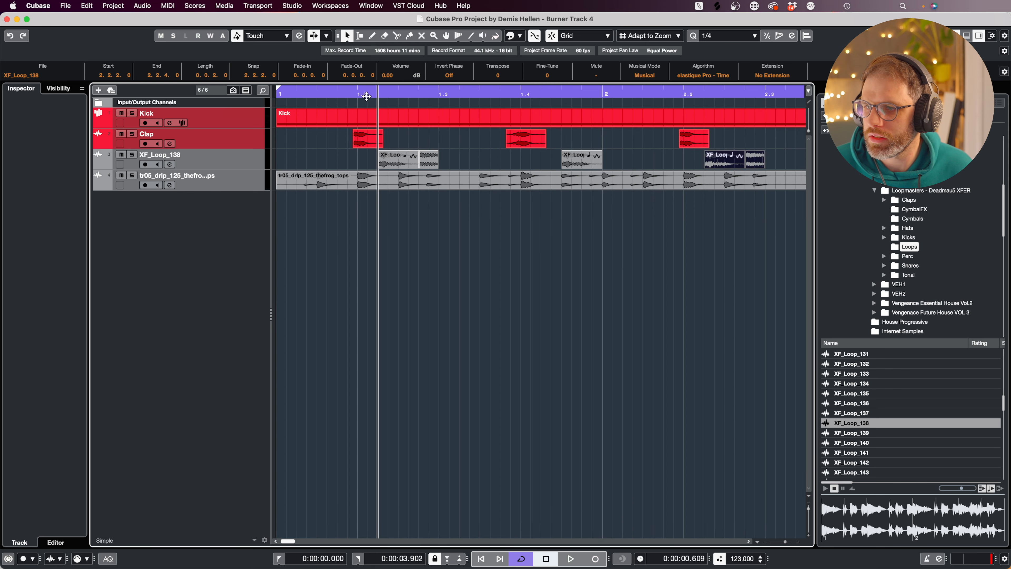
scroll(613, 203, right, 5)
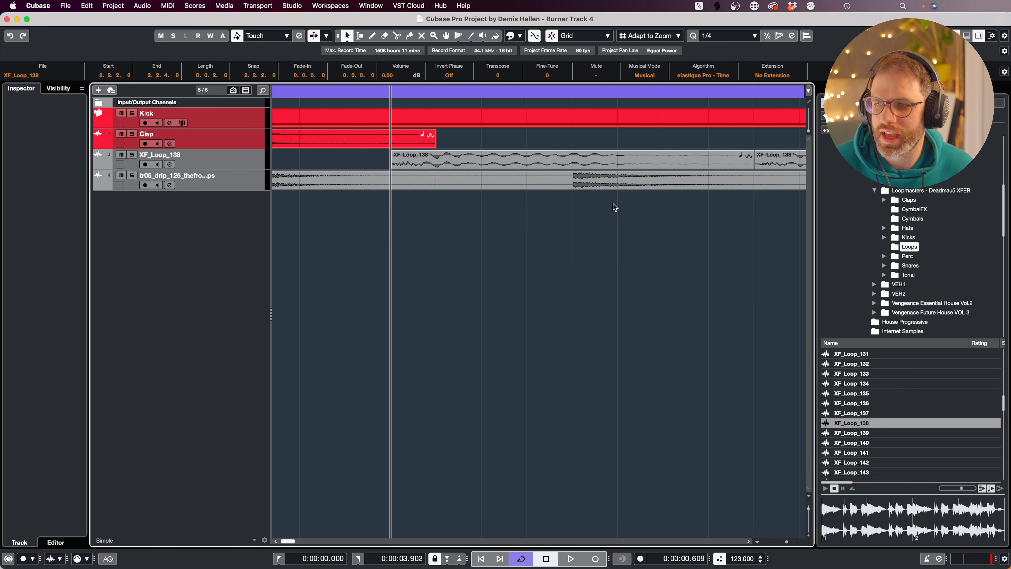
Turn off snap, mute the XF_Loop_138 slice at 1.2.4.0, and play the groove from the start.
click(215, 151)
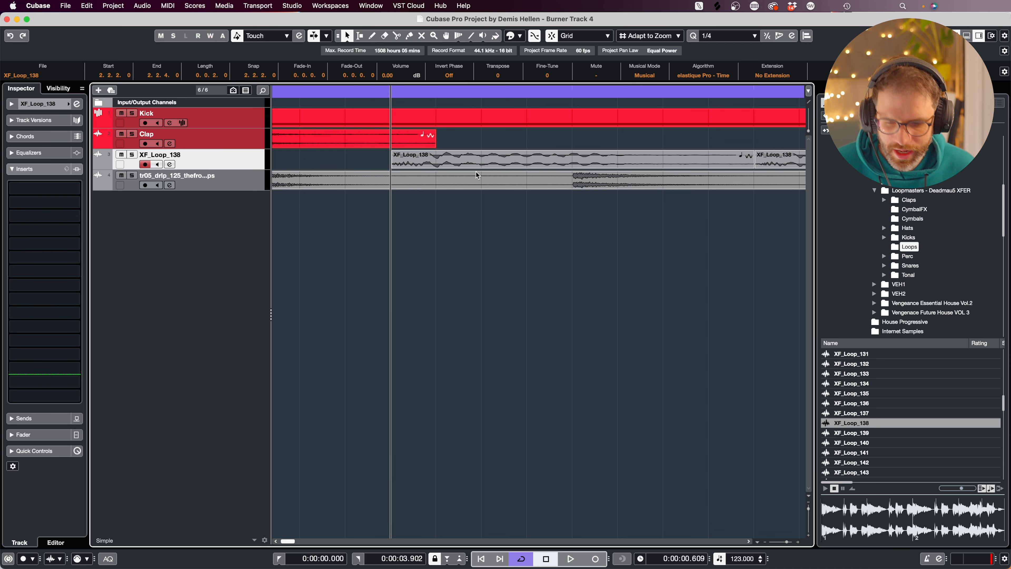
key(j)
key(g)
key(g)
key(g)
key(g)
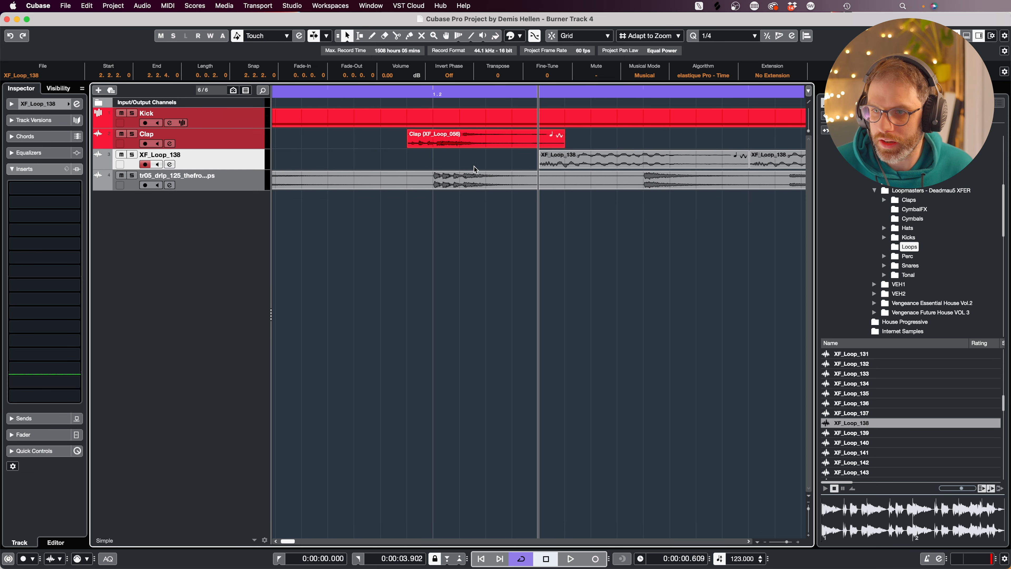
key(g)
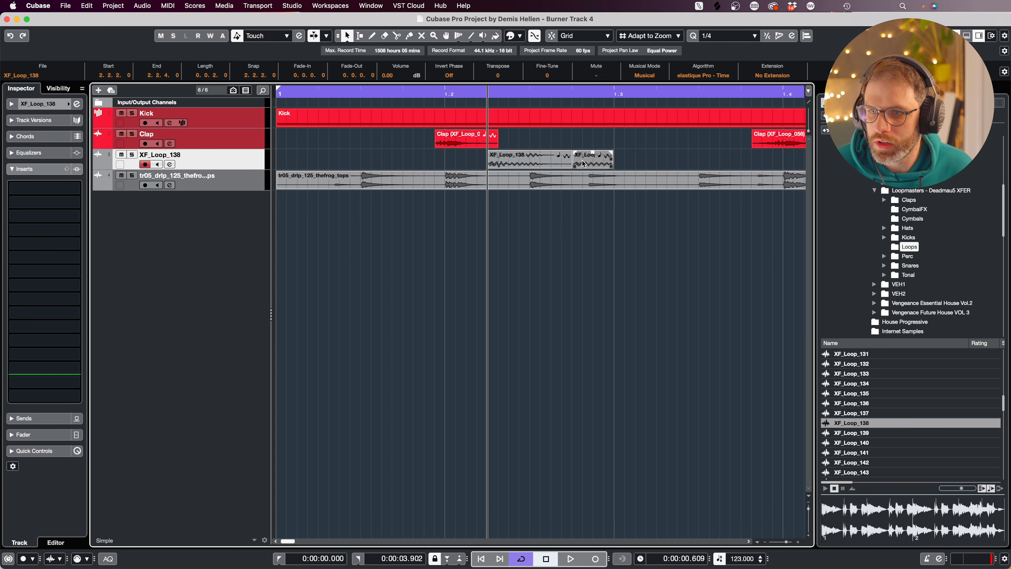
click(595, 159)
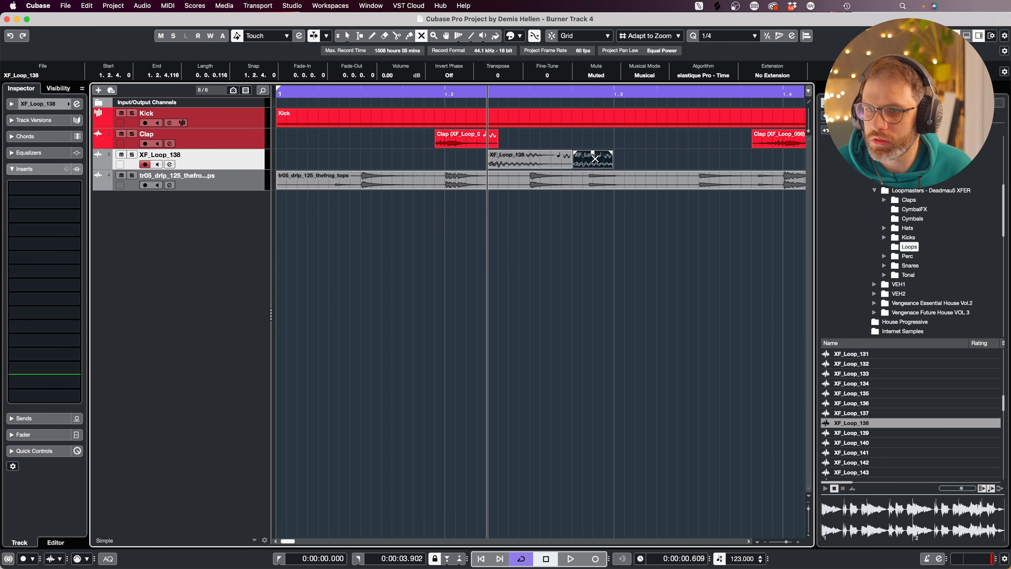
key(KP_Decimal)
key(space)
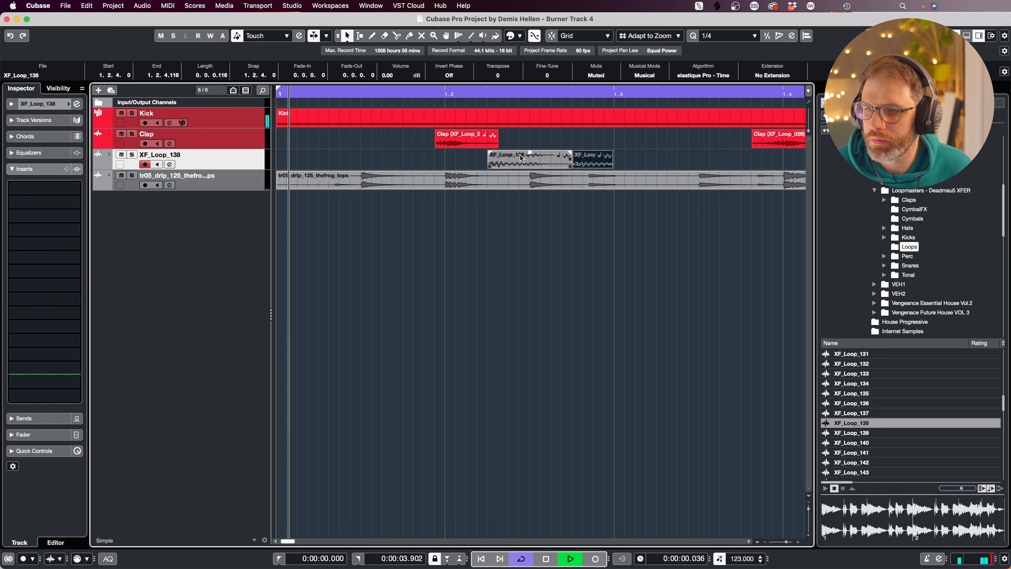
key(space)
Turn the timing of the first XF_Loop_138 slice in bar 1 later so it starts at 1.2.2.20, checking it against playback.
key(h)
key(h)
key(h)
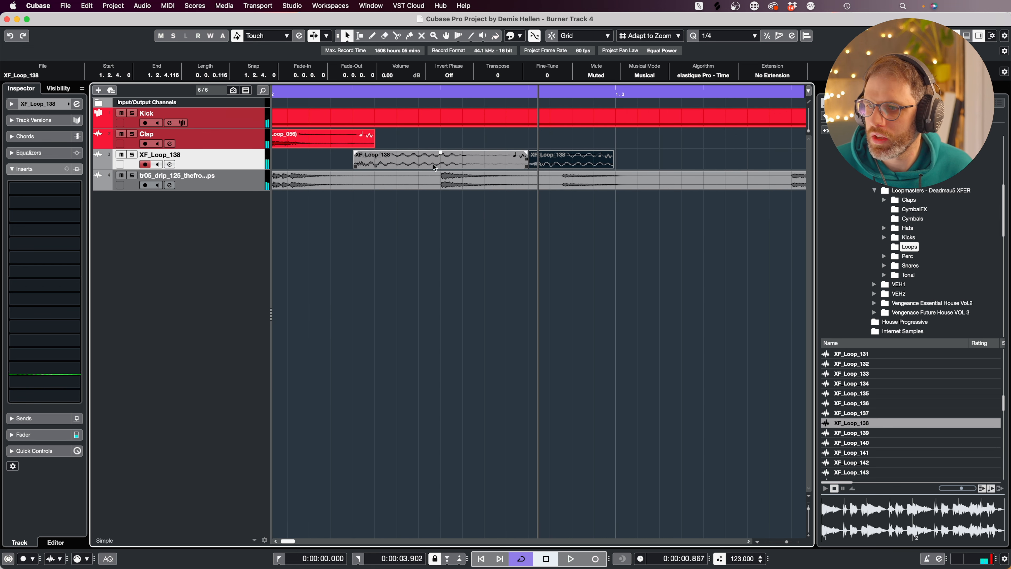
drag(369, 161, 378, 162)
key(KP_Decimal)
key(space)
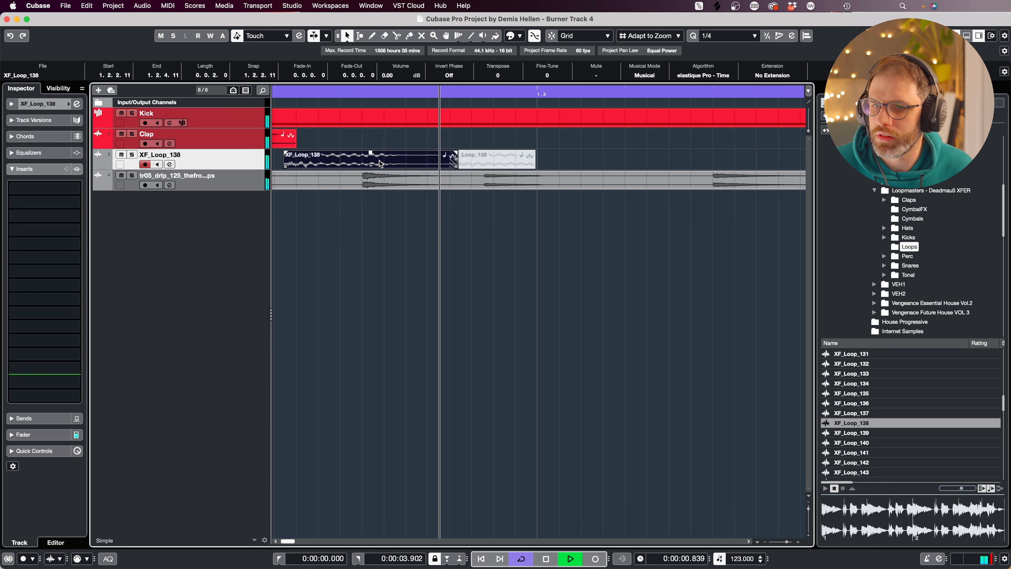
key(space)
drag(311, 161, 315, 161)
key(space)
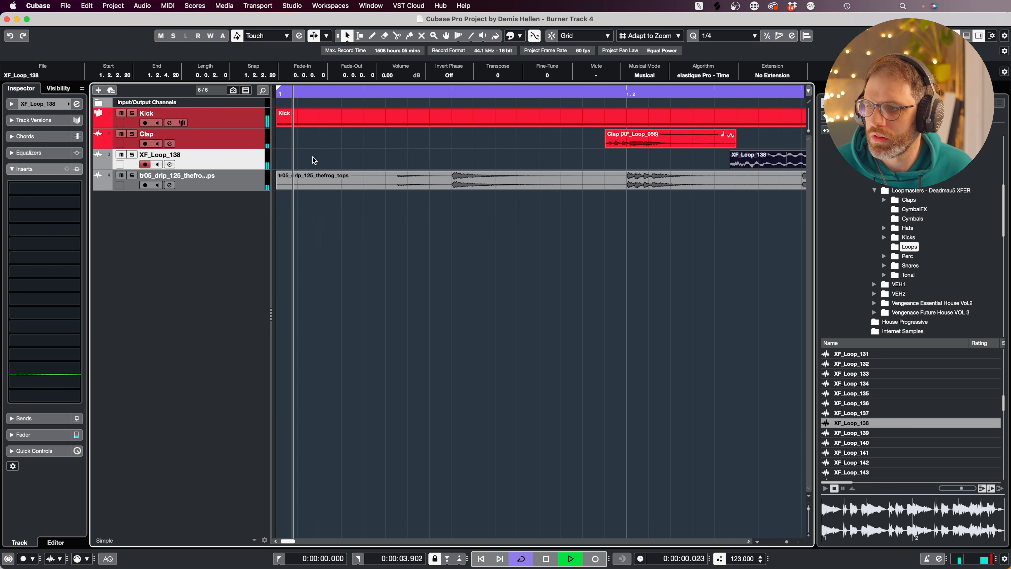
key(space)
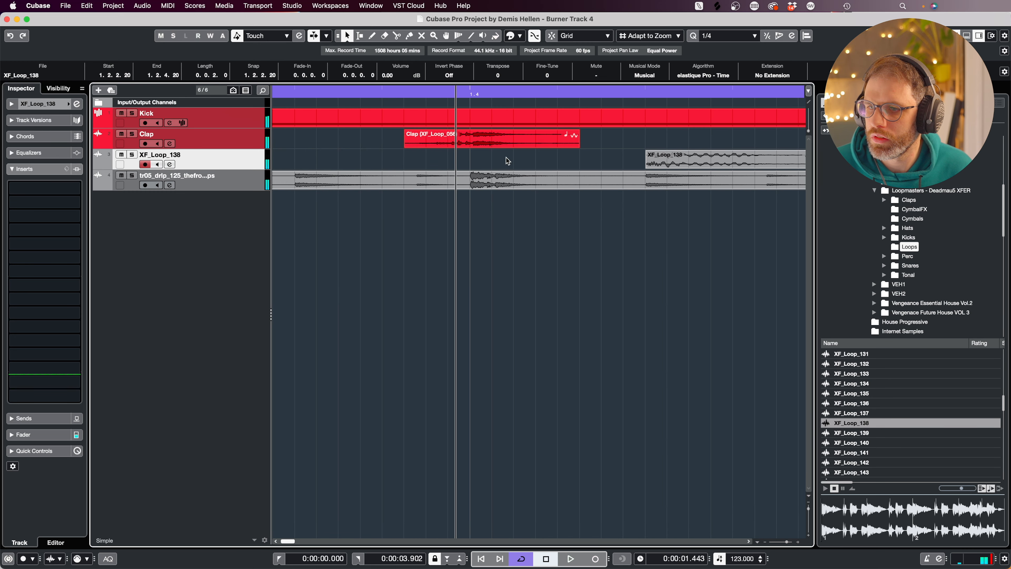
Unmute the XF_Loop_138 slice at 1.2.4.0, deselect it, and play the groove from the start.
key(g)
key(g)
key(g)
key(g)
key(g)
key(g)
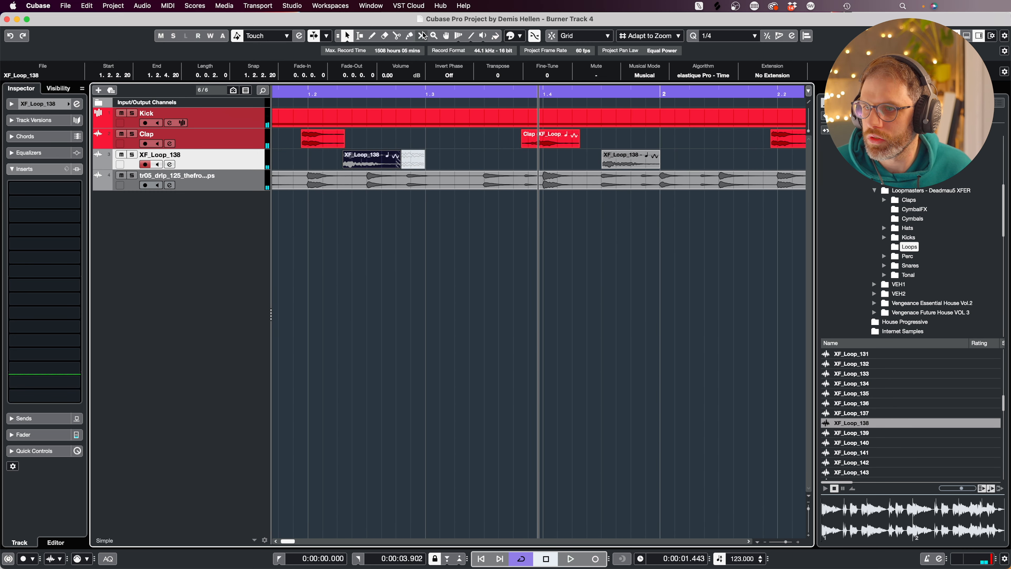
click(411, 162)
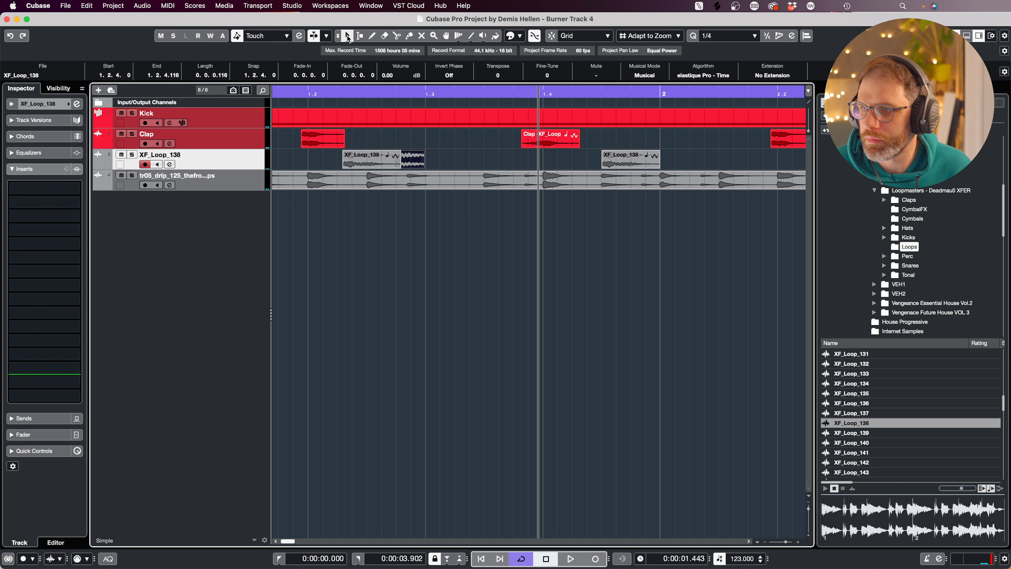
click(470, 163)
key(period)
key(space)
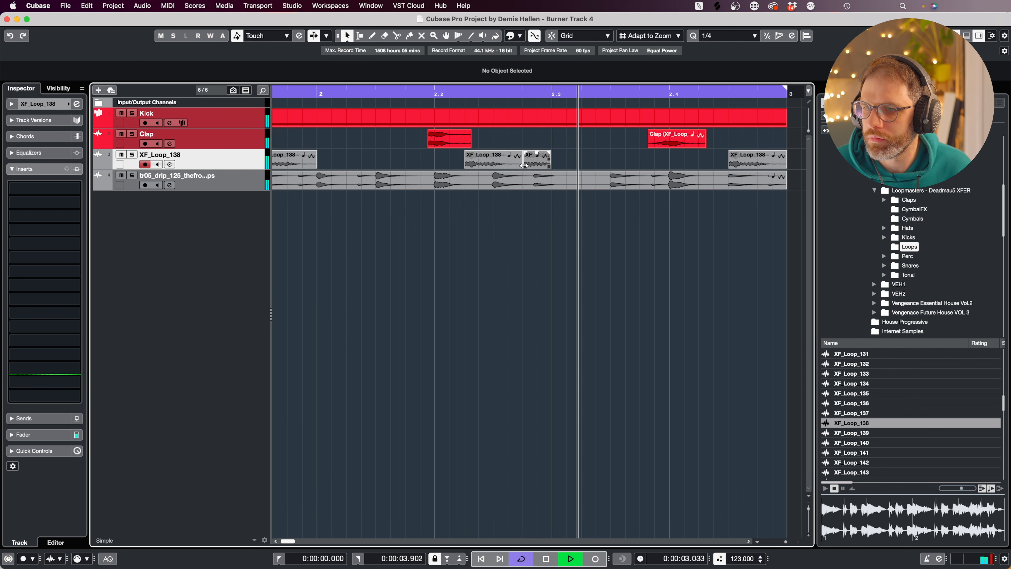
Shift the second XF_Loop_138 slice in bar 2 to 2.2.3.104 and its counterpart in bar 1 to 1.2.4.23, and play the groove from the start.
drag(519, 167, 514, 167)
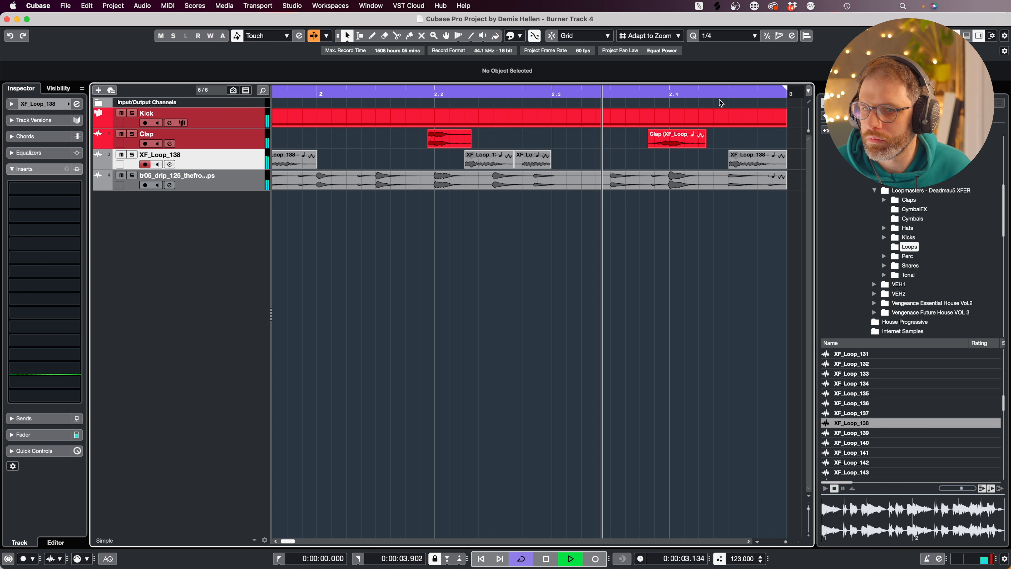
drag(527, 158, 531, 159)
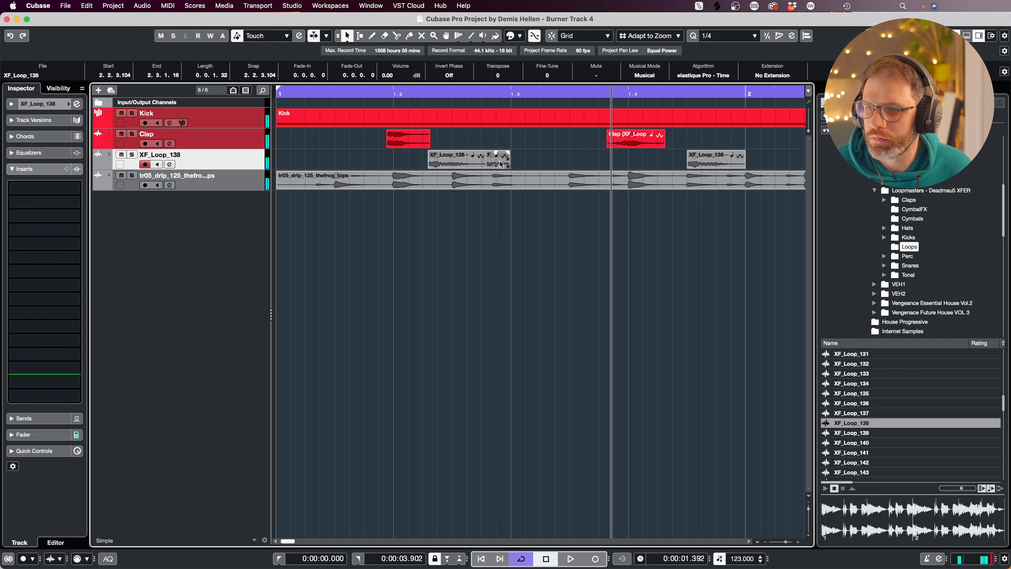
drag(500, 161, 504, 161)
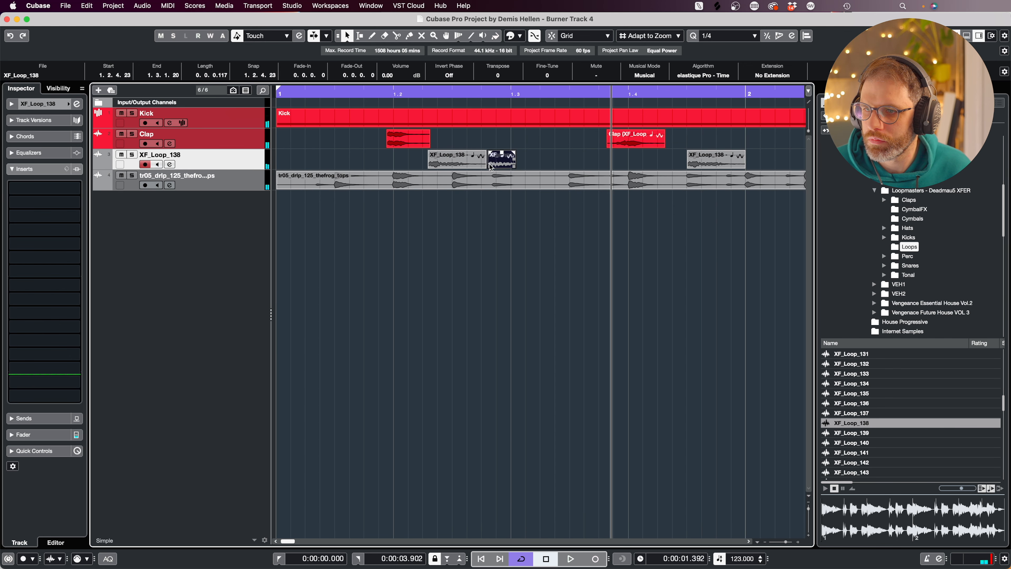
key(period)
key(space)
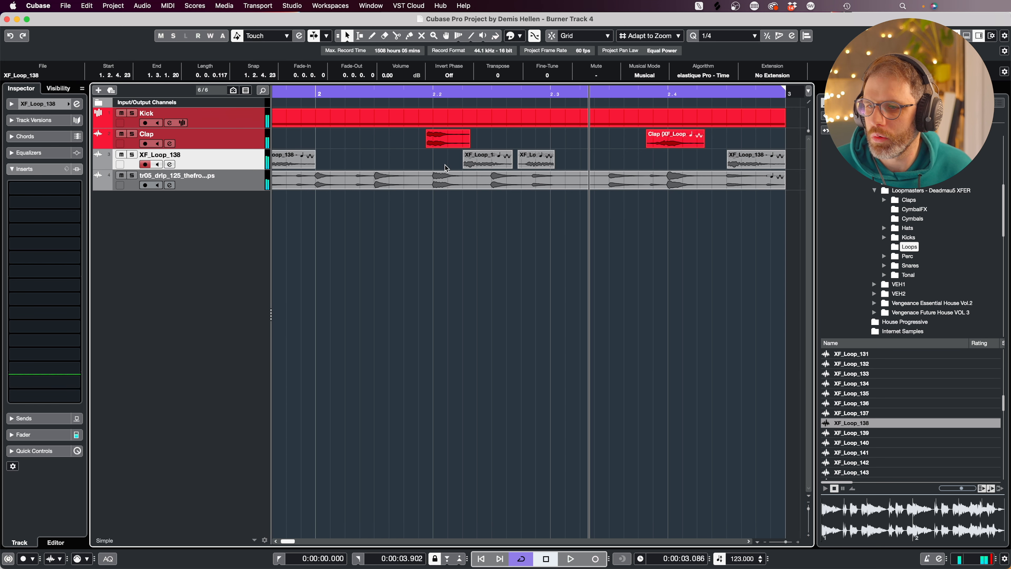
Play the groove again from the start and delete the three XF_Loop_138 slices in bar 2.
key(period)
key(g)
key(g)
key(g)
key(g)
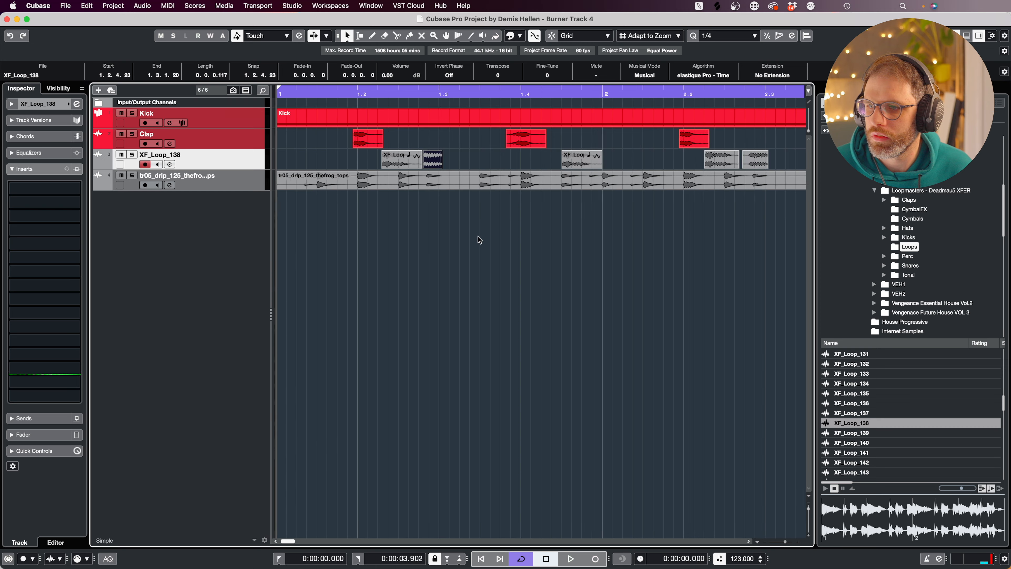
click(444, 230)
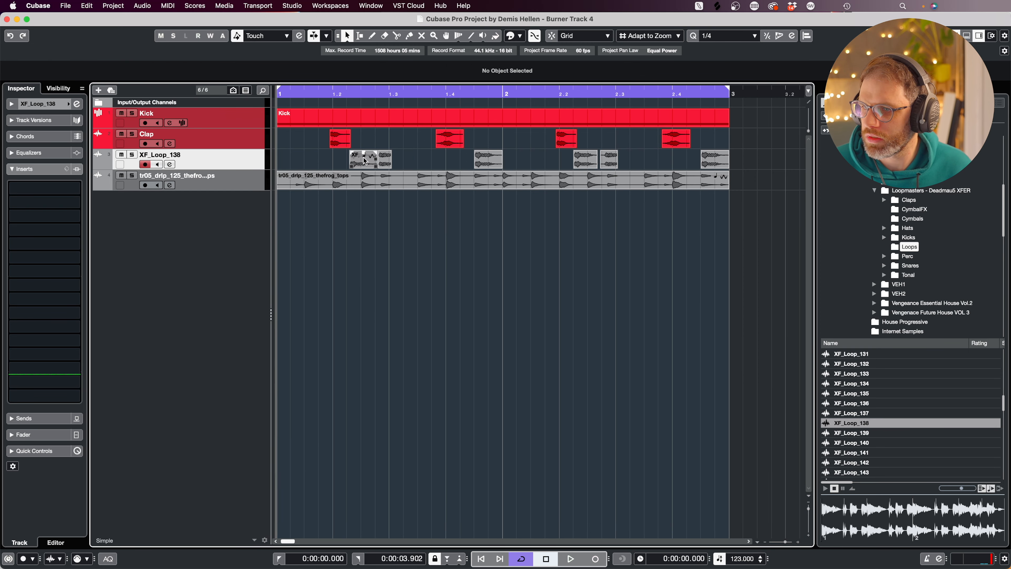
key(space)
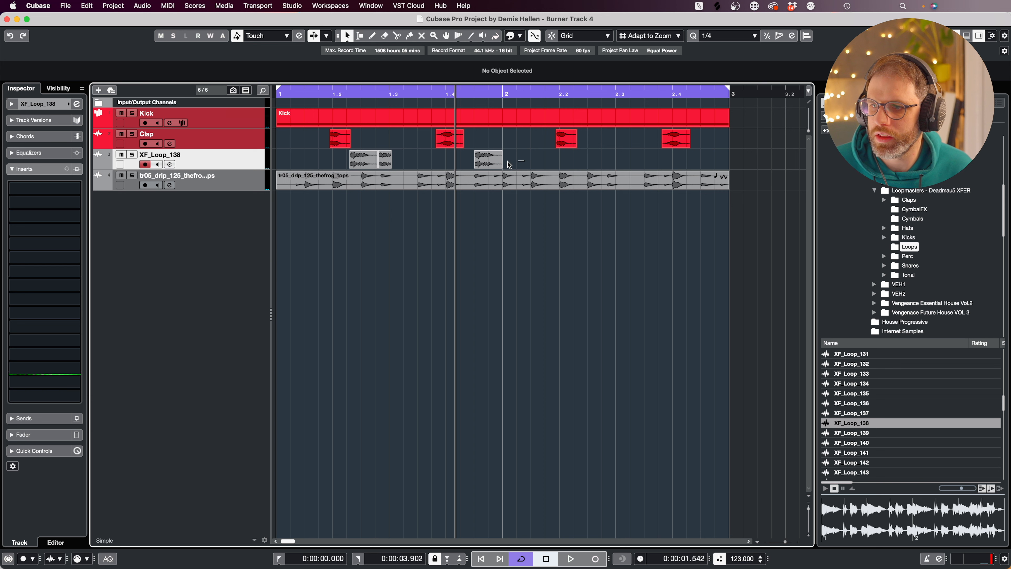
Turn snap on, copy the three bar 1 XF_Loop_138 slices to the same positions in bar 2, and play the result.
drag(510, 164, 358, 171)
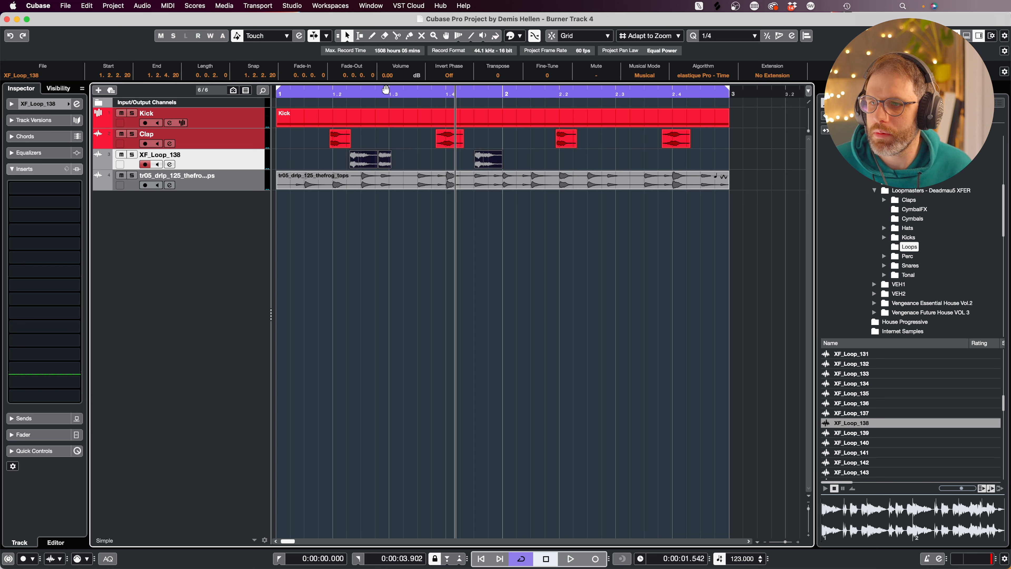
drag(477, 162, 345, 164)
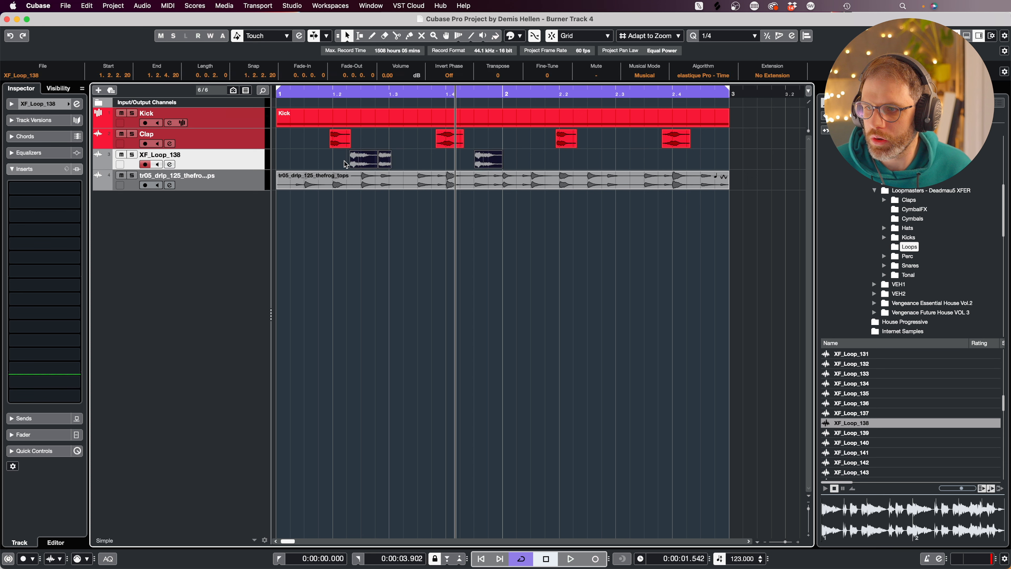
drag(480, 162, 712, 164)
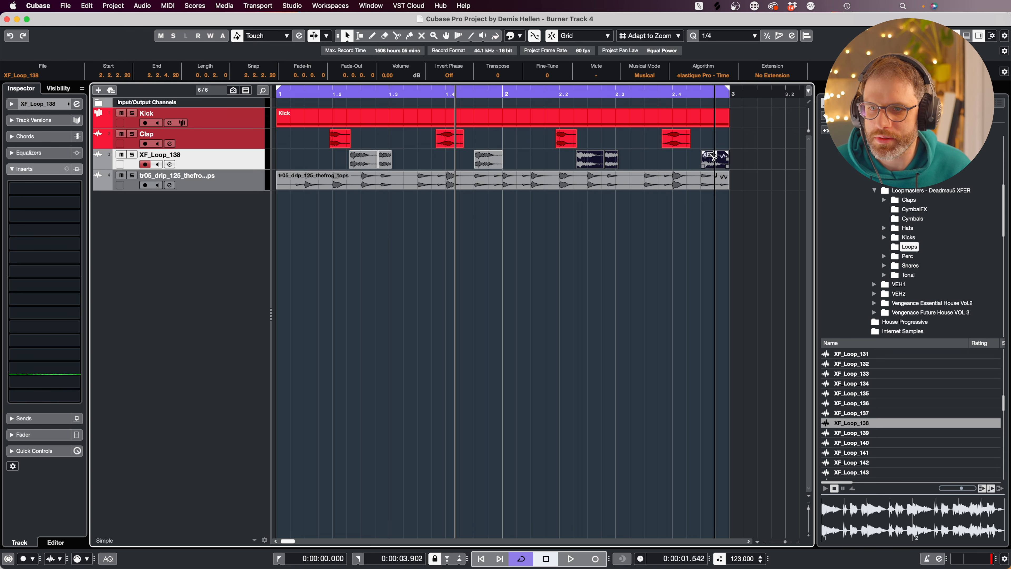
click(596, 149)
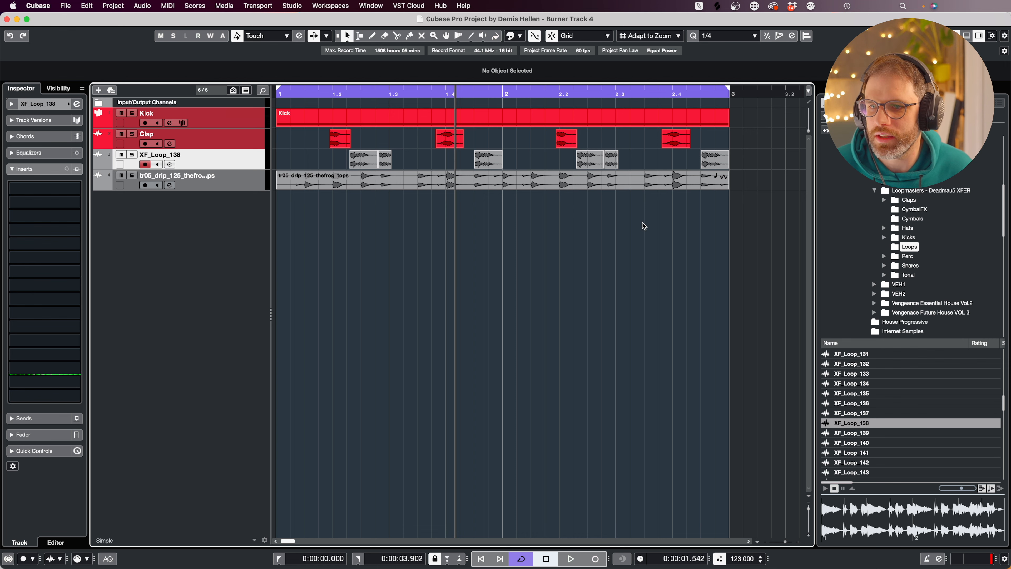
key(g)
key(space)
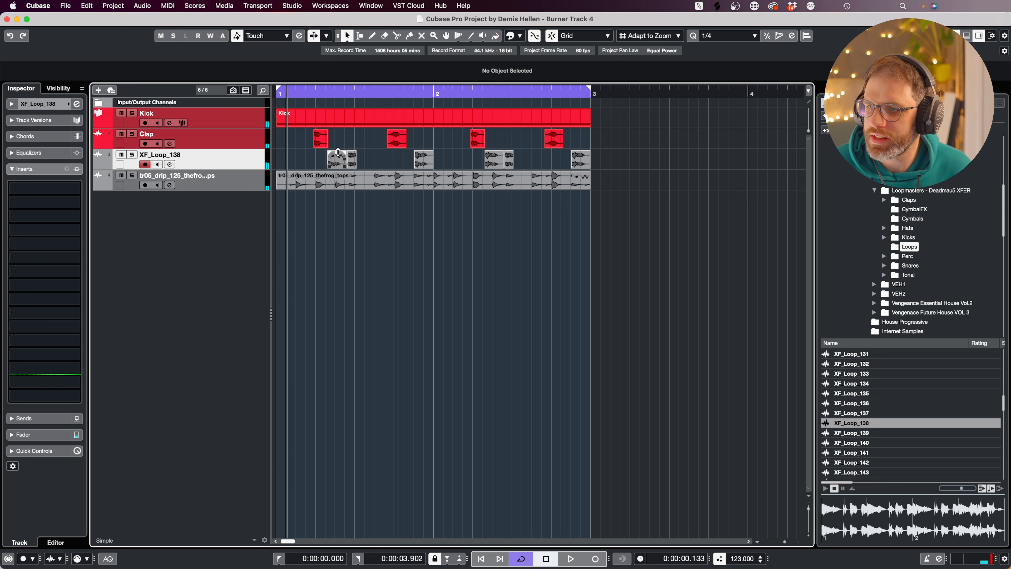
Lower the volume of the three XF_Loop_138 slices in bar 1, the first to -2.12 dB, checking the levels during playback.
drag(337, 152, 340, 156)
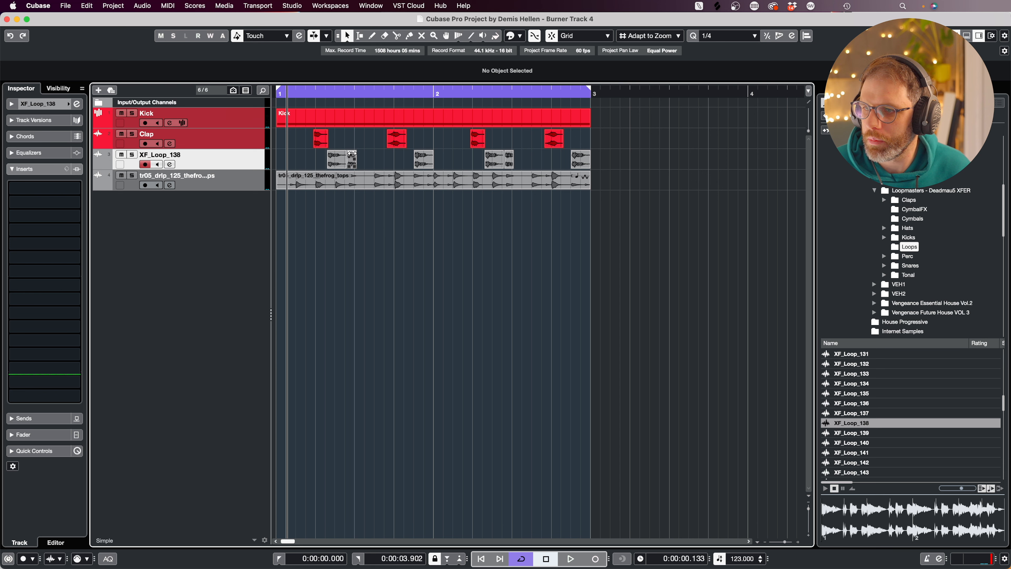
key(h)
key(h)
key(h)
key(h)
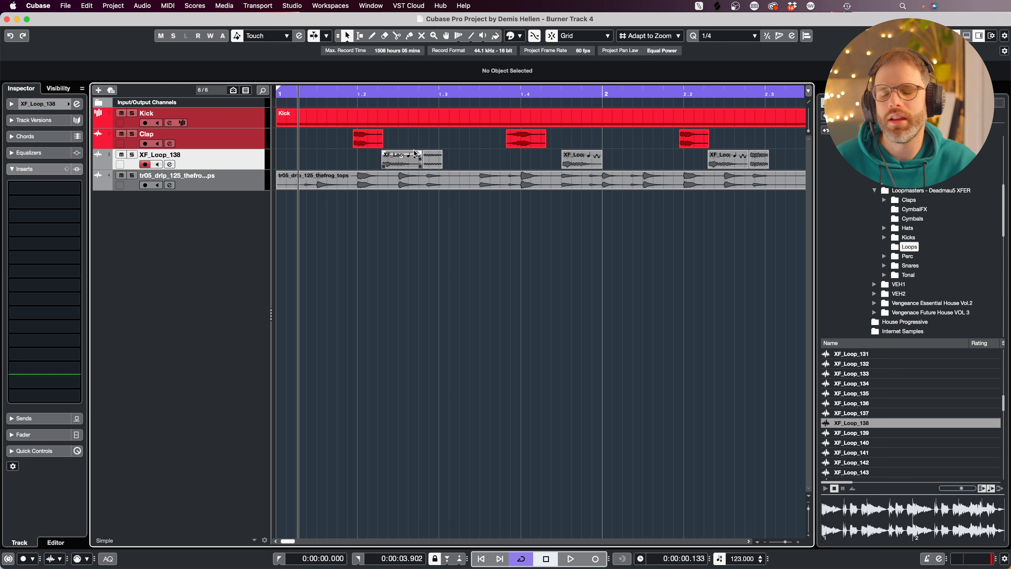
key(space)
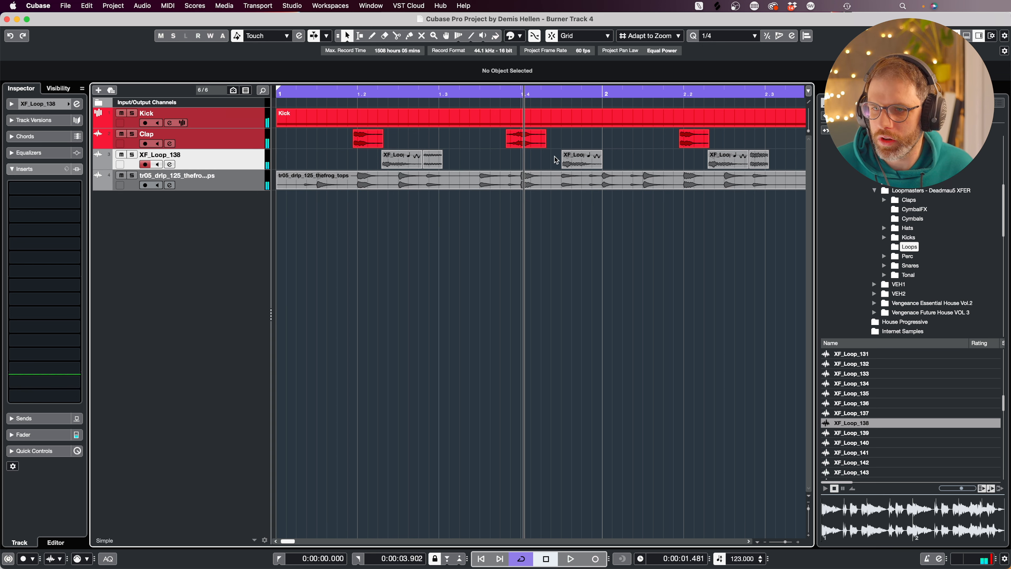
key(space)
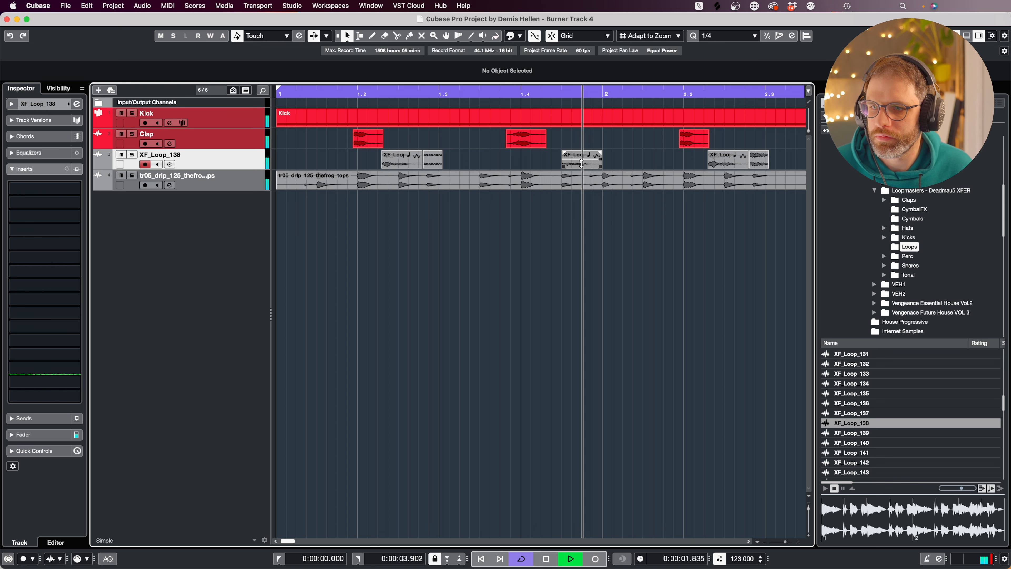
key(g)
key(g)
key(space)
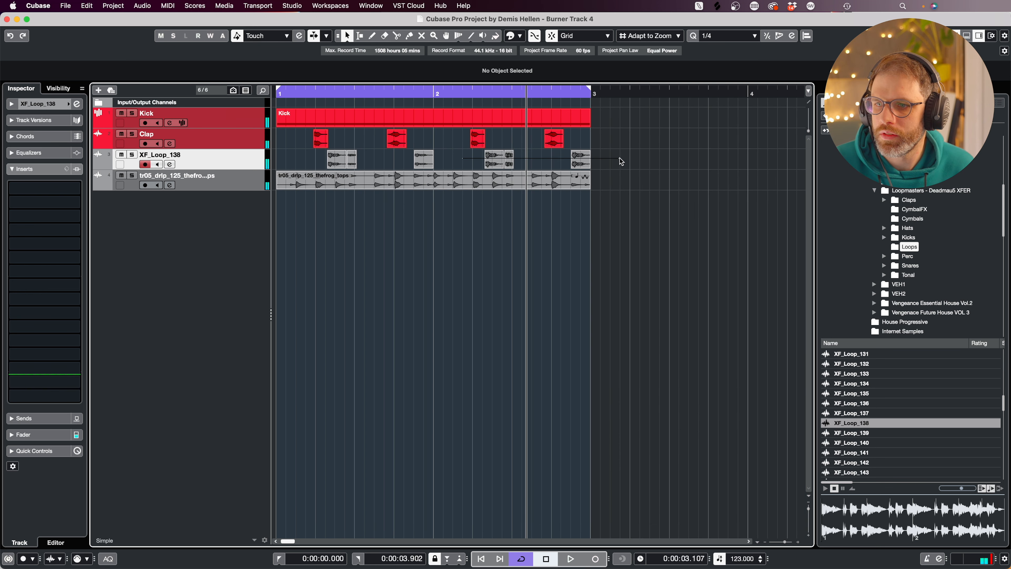
Replace the bar 2 XF_Loop_138 slices with copies of the volume-adjusted bar 1 slices and play the two-bar loop.
drag(619, 158, 616, 158)
key(Delete)
drag(610, 158, 312, 160)
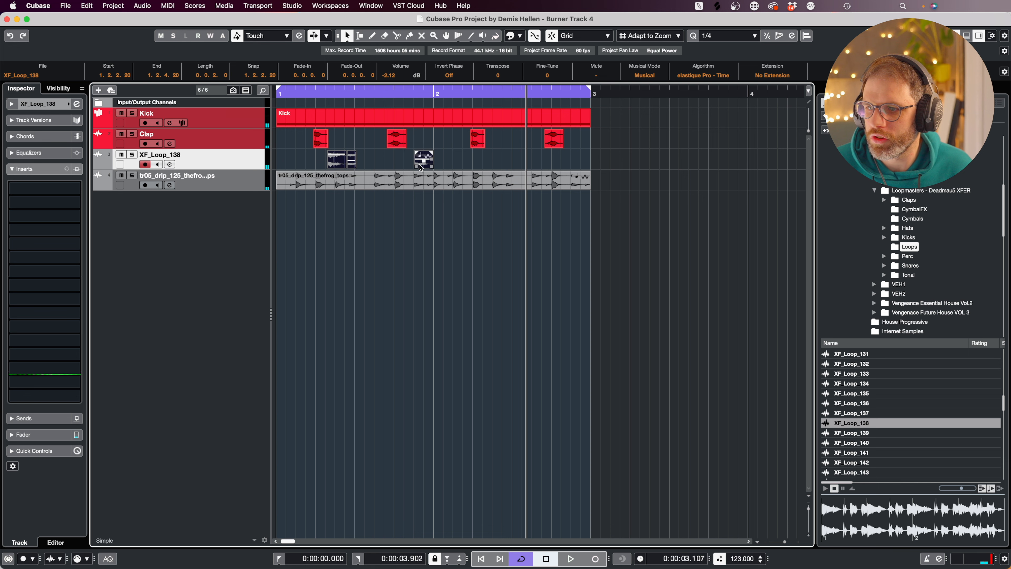
drag(421, 167, 577, 164)
click(668, 160)
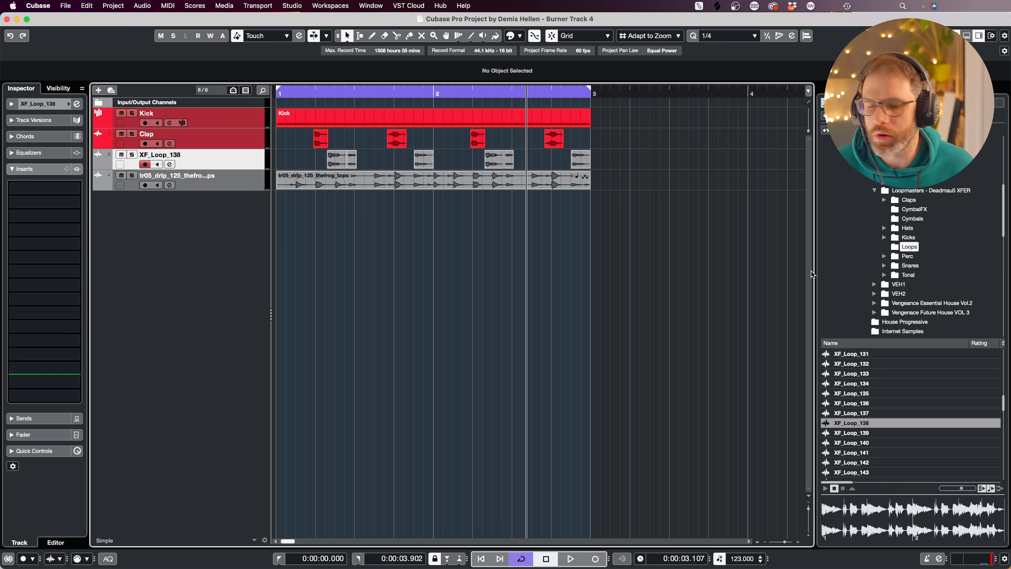
key(space)
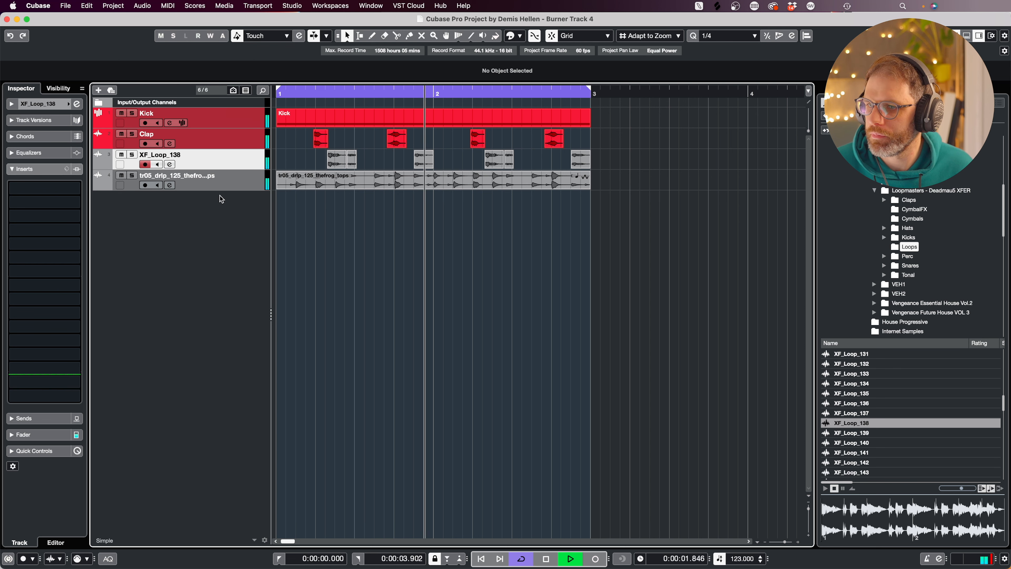
key(space)
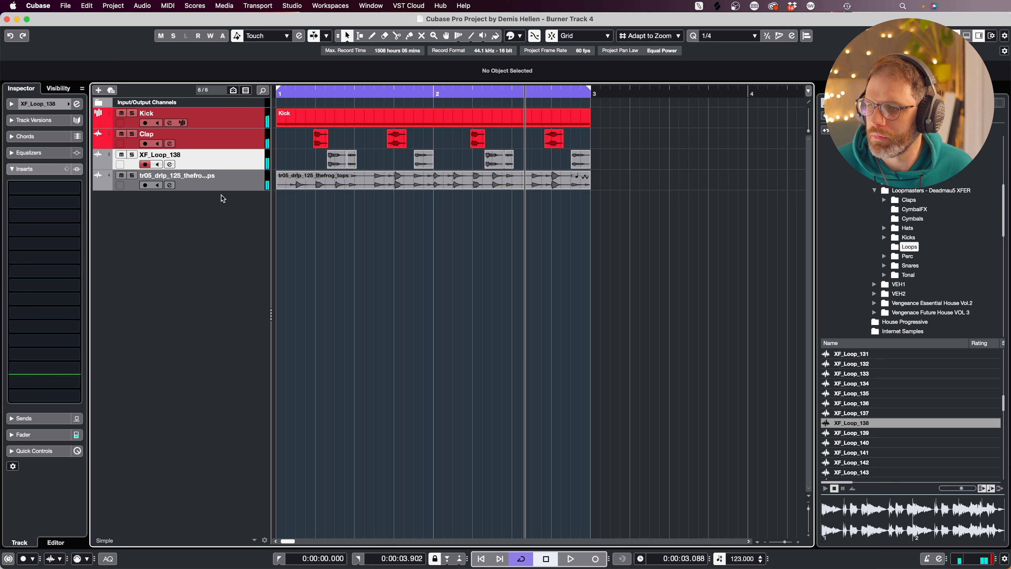
Insert the Frequency EQ on the tr05_drip_125_thefrog_tops track and set band 1 to Cut 24.
click(248, 185)
click(33, 189)
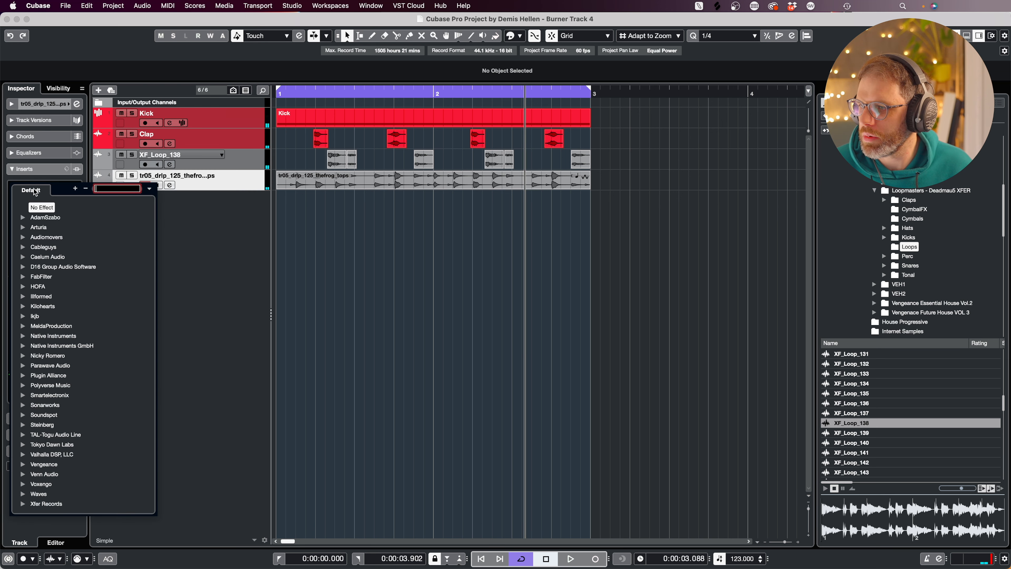
text(fre)
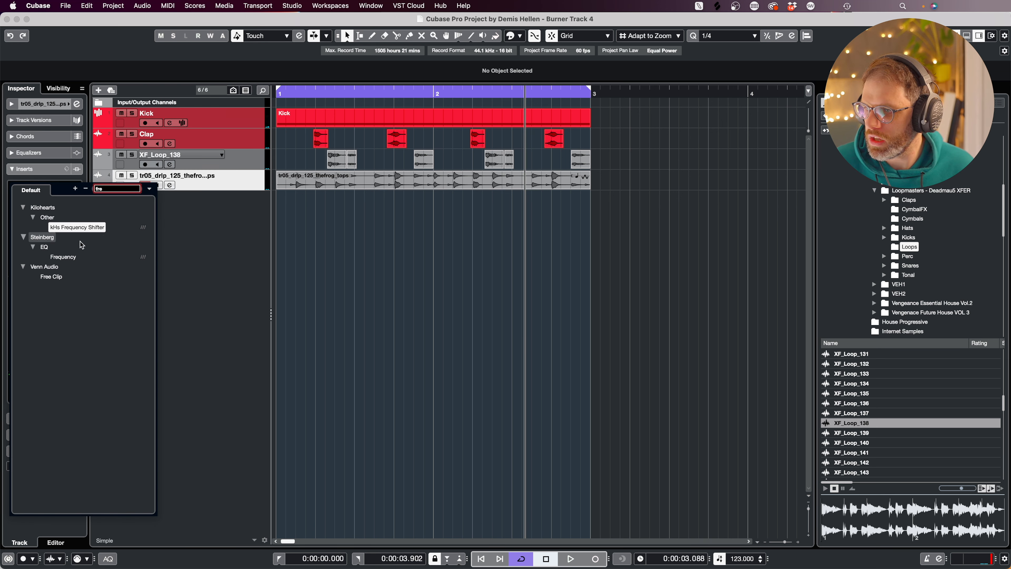
click(63, 257)
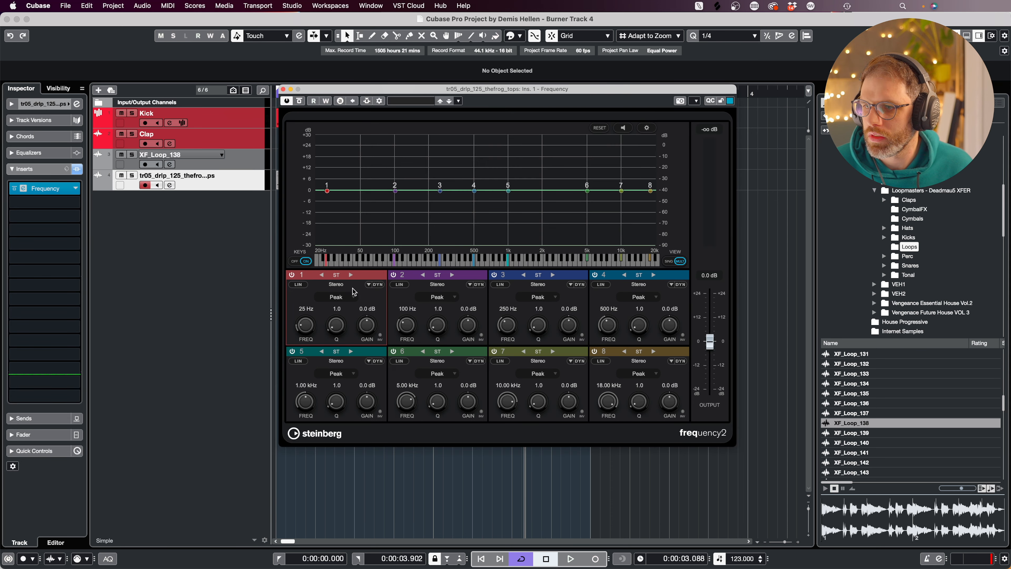
click(354, 299)
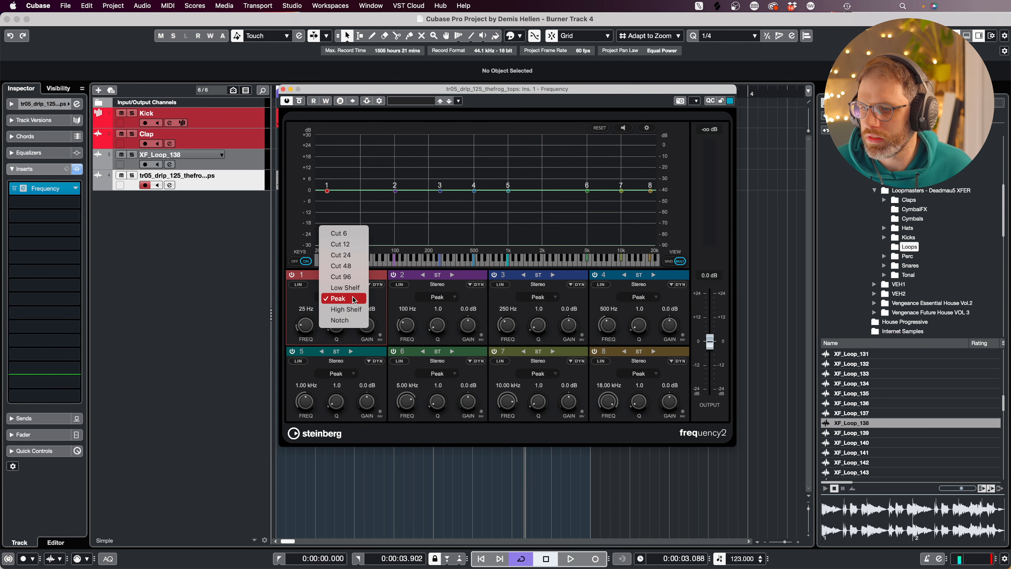
click(354, 256)
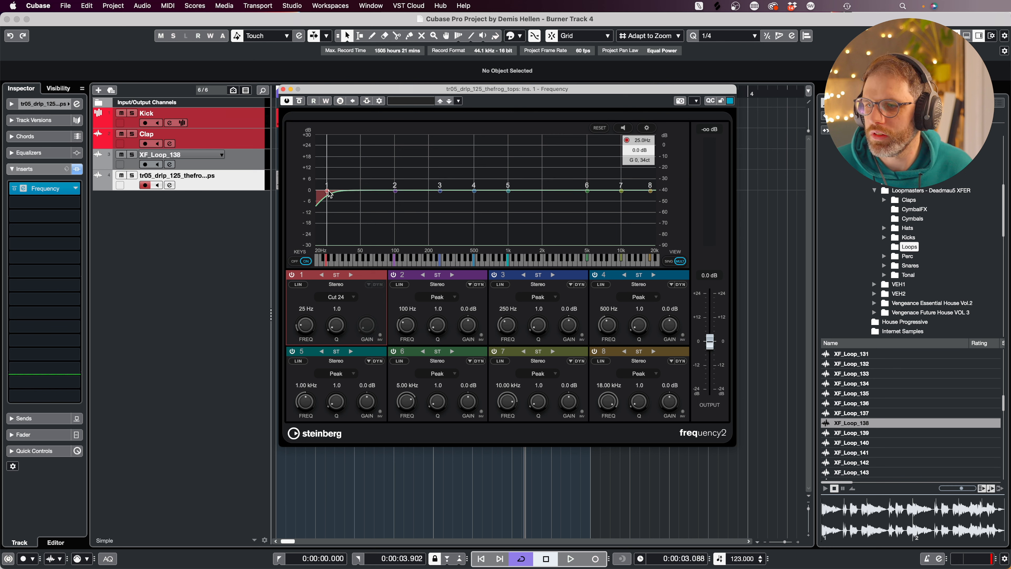
Play the groove from the start and solo the tr05_drip_125_thefrog_tops track to hear it through the EQ.
key(period)
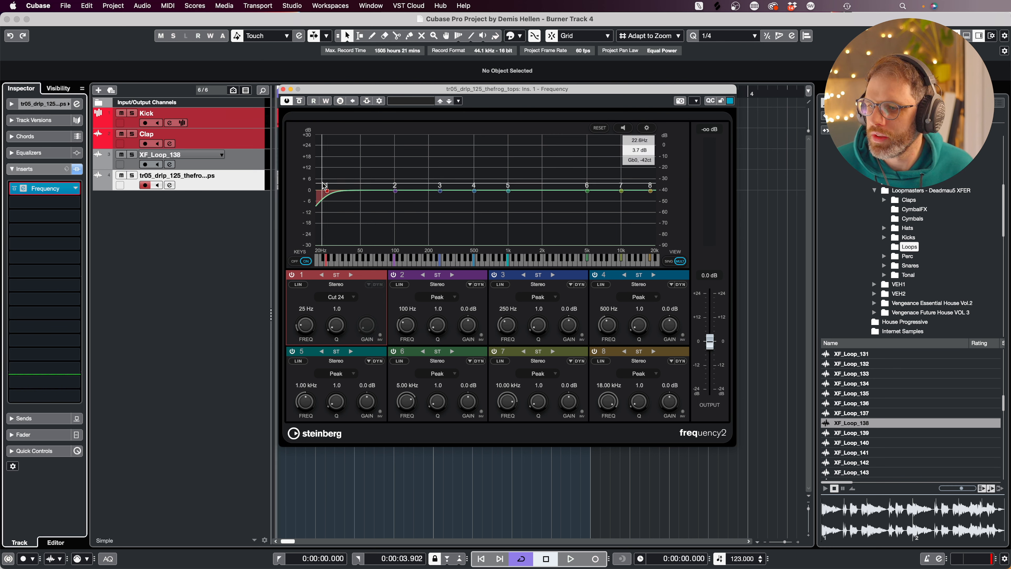
key(space)
key(space)
click(131, 175)
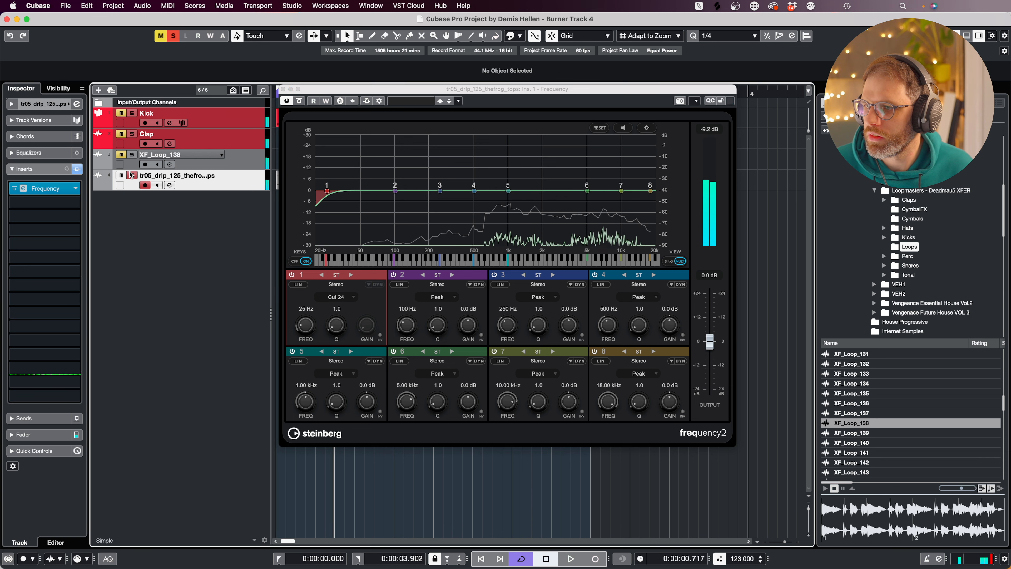
Raise the band 1 cutoff of the tops loop's Frequency EQ to 721 Hz while the loop plays soloed.
key(period)
key(space)
drag(328, 192, 494, 187)
key(space)
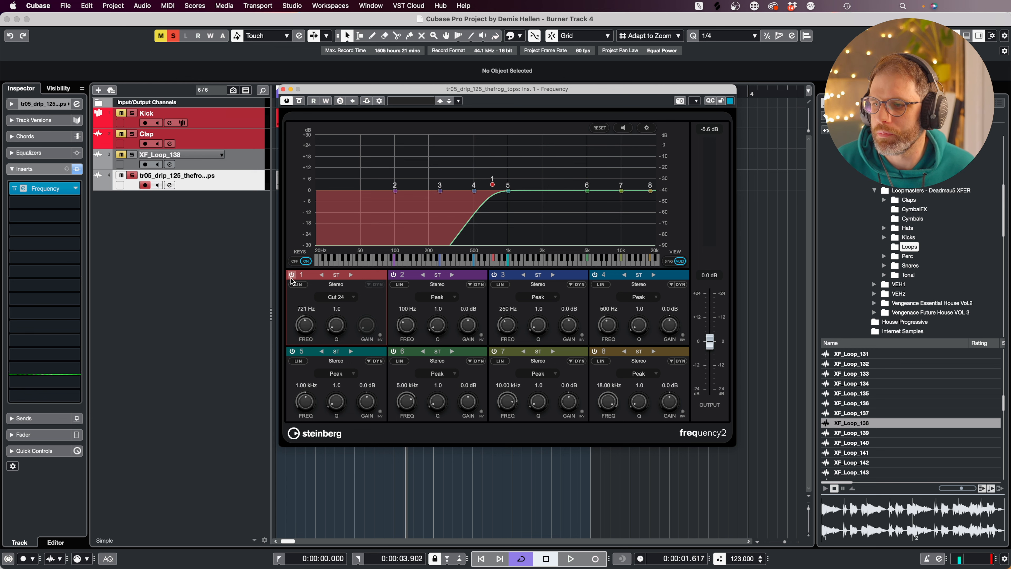
Compare the tops loop with EQ band 1 bypassed and enabled during playback, then close the EQ editor.
key(space)
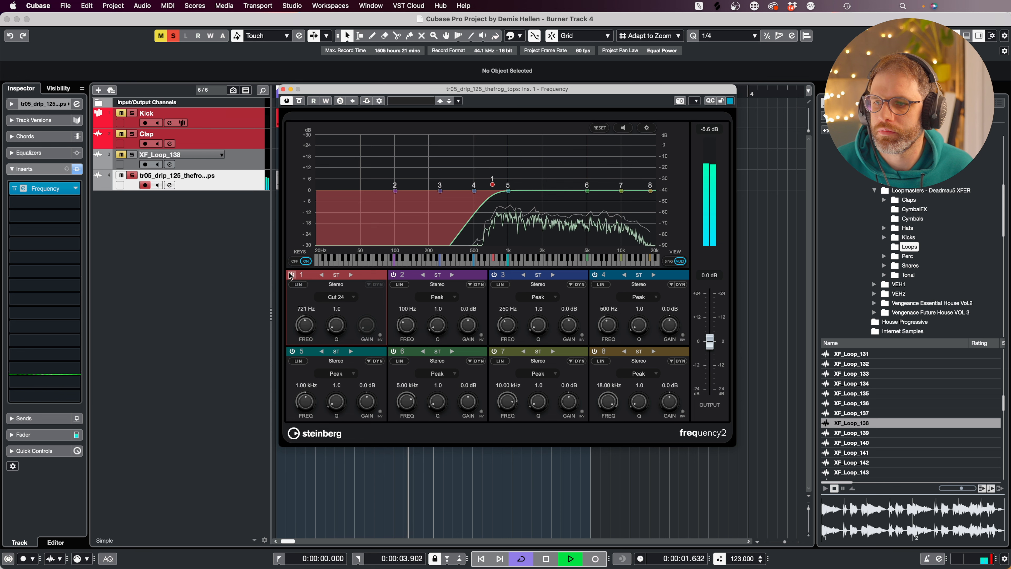
click(291, 275)
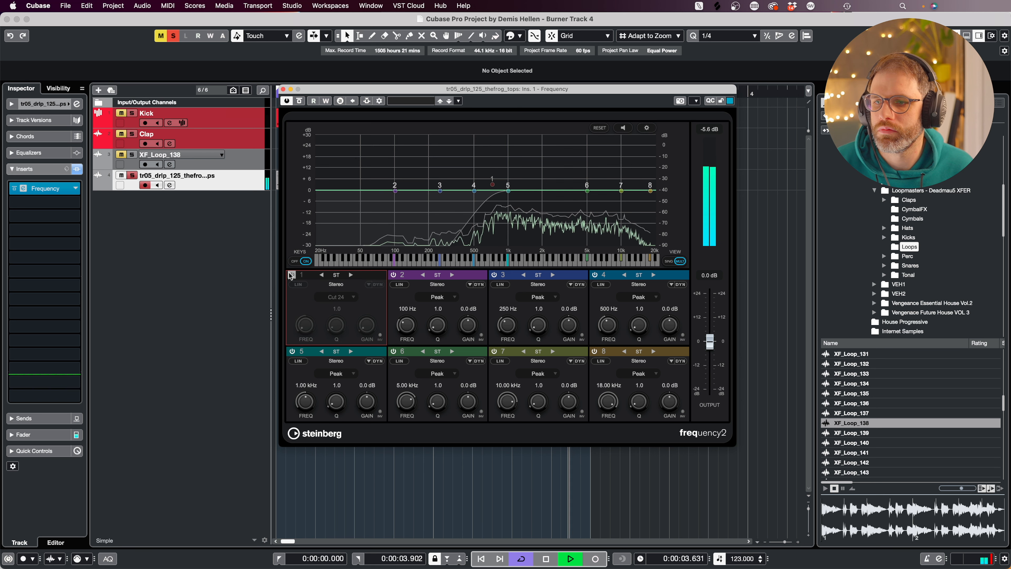
click(291, 275)
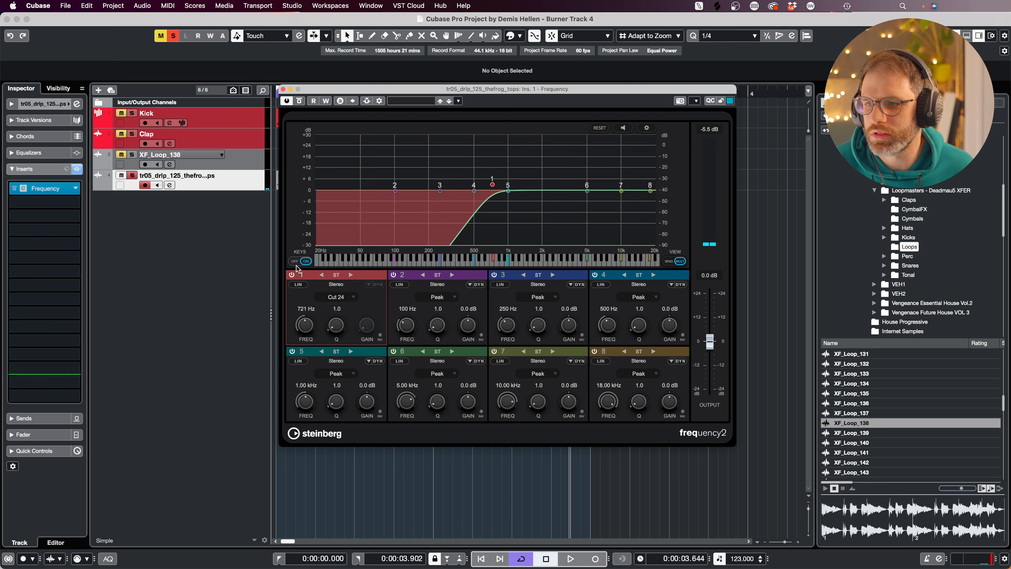
click(283, 89)
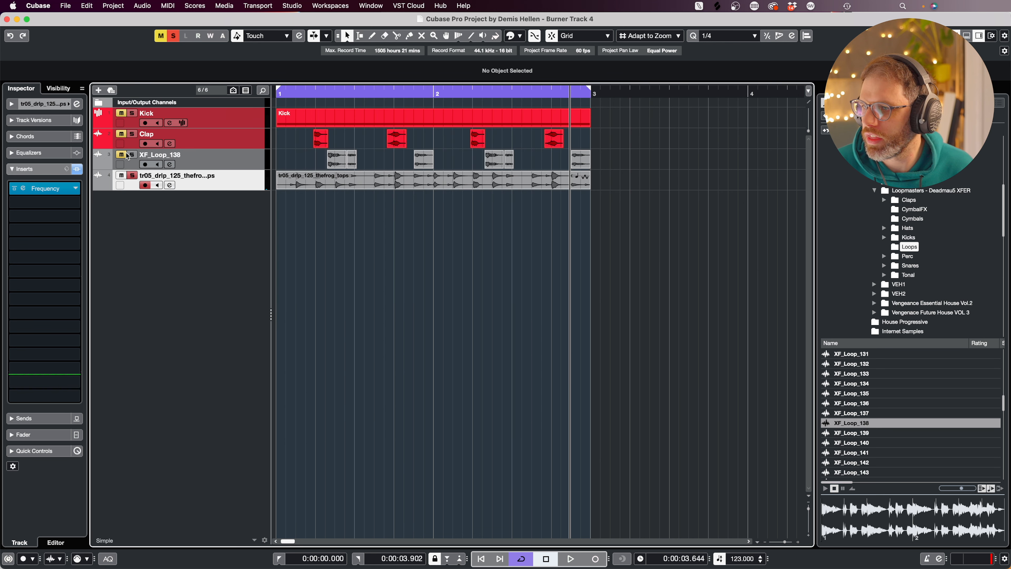
Play the XF_Loop_138 track soloed and copy the Frequency insert from tr05_drip_125_thefrog_tops onto it in the MixConsole.
key(Up)
key(space)
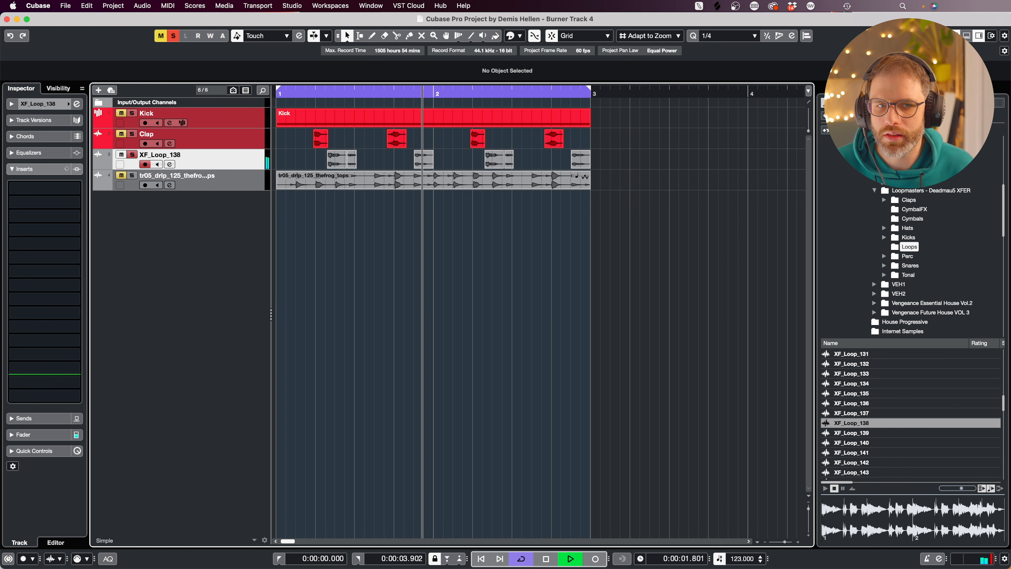
key(space)
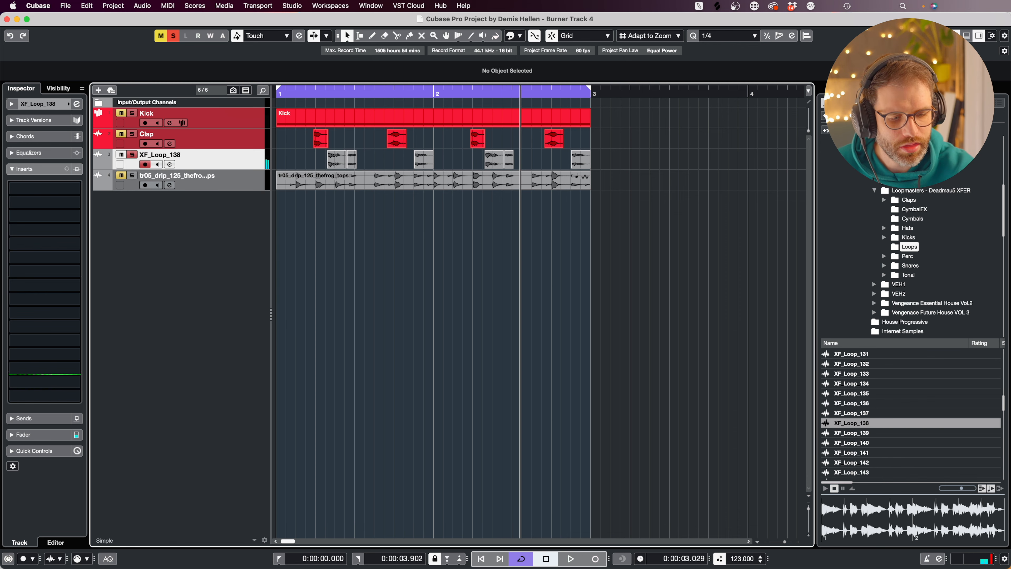
key(F3)
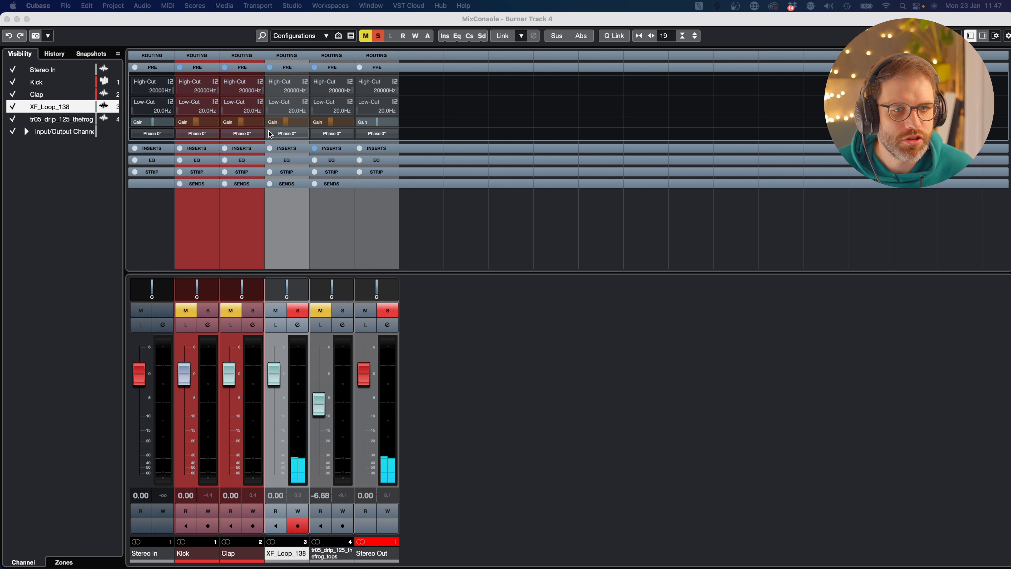
click(247, 148)
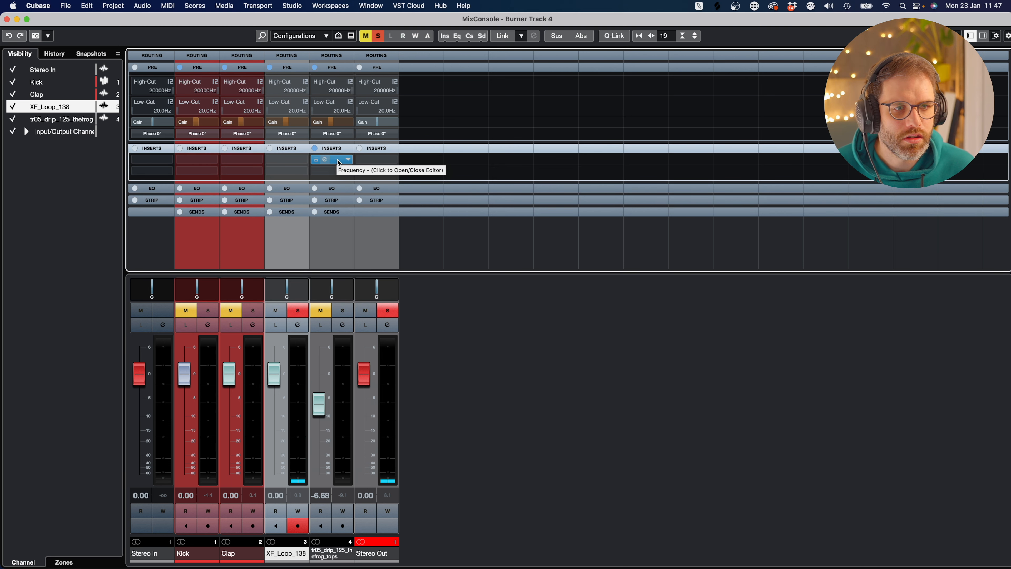
drag(336, 163, 285, 165)
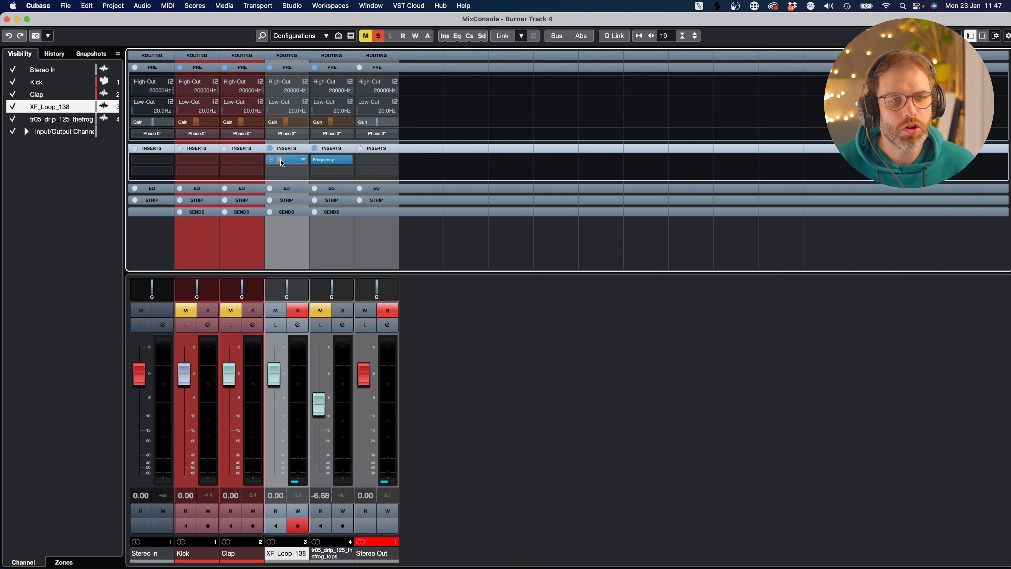
Lower the band 1 cutoff to 79 Hz in the XF_Loop_138 track's Frequency EQ and close the editor.
click(282, 162)
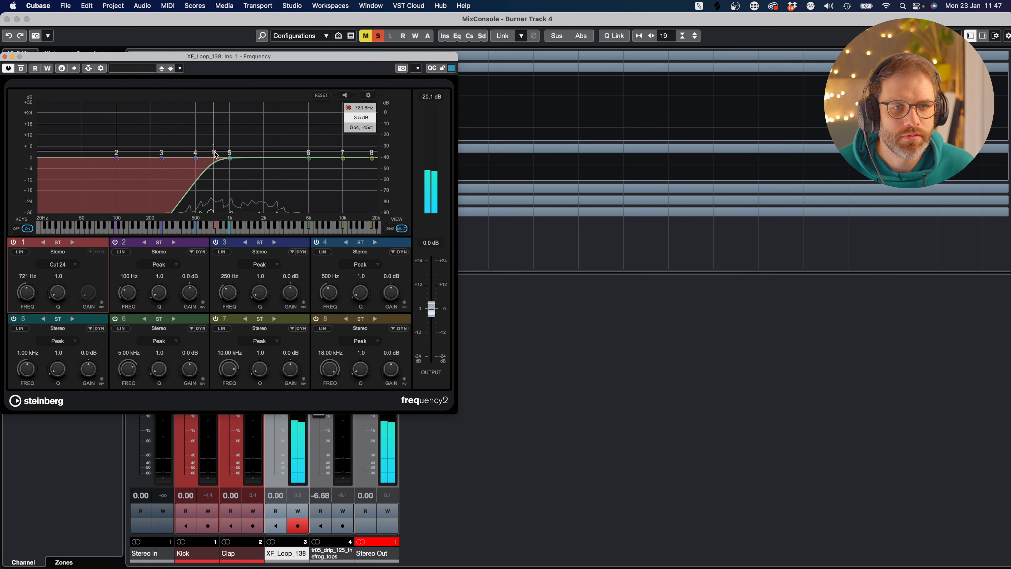
drag(215, 153, 106, 157)
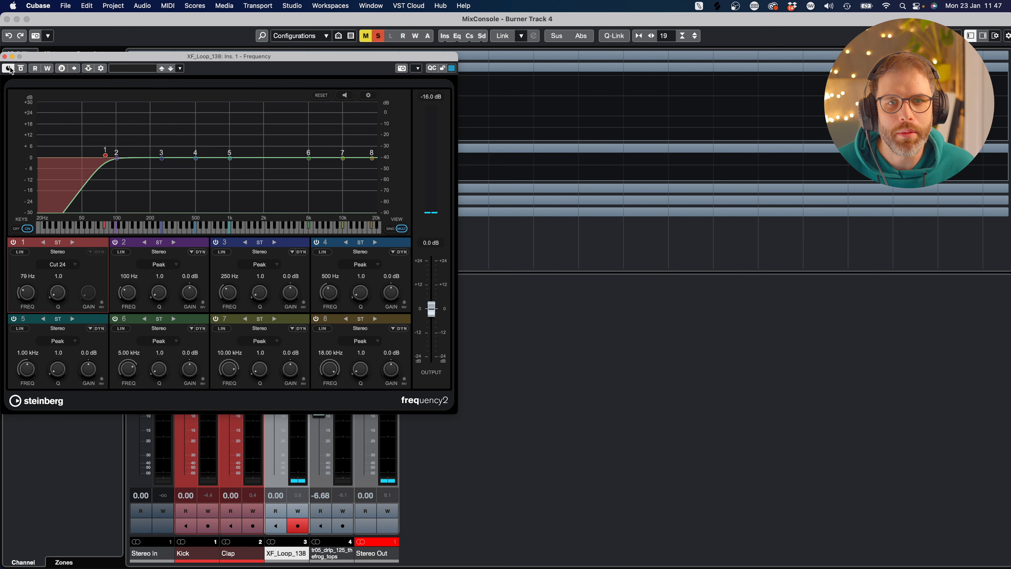
click(4, 57)
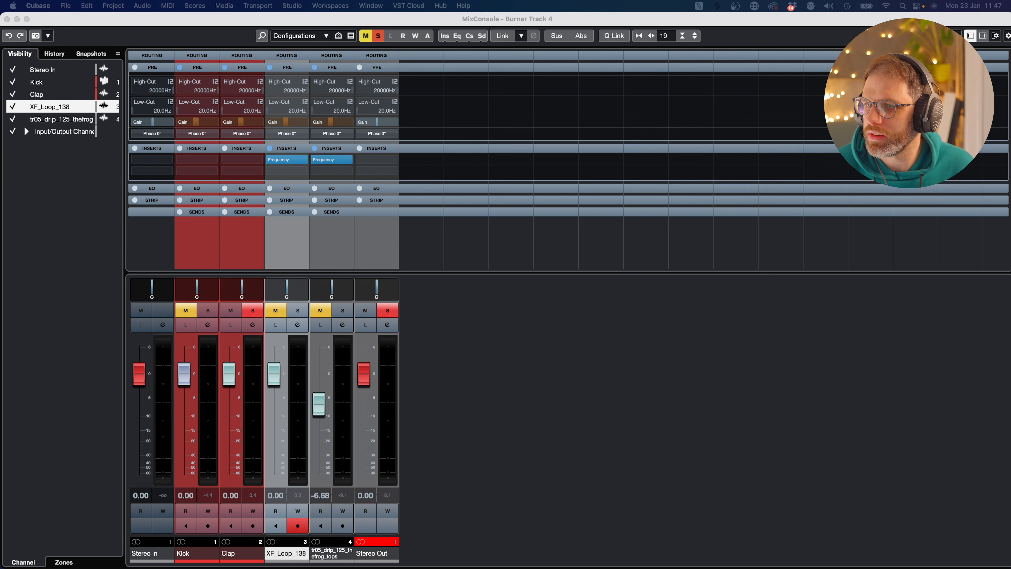
Copy the XF_Loop_138 Frequency insert to the Clap channel and set its band 1 cutoff to 855 Hz with Clap soloed.
click(37, 94)
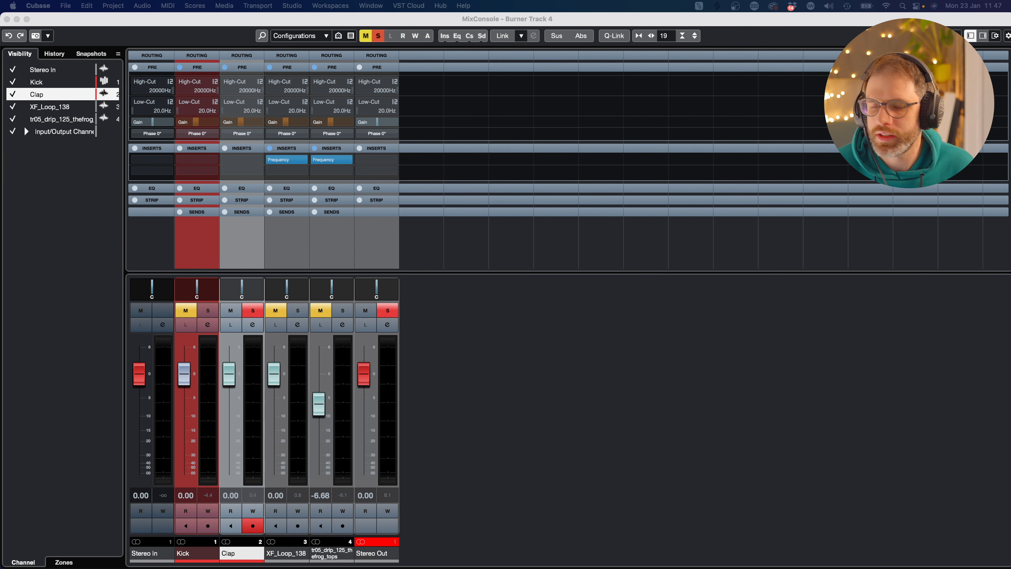
drag(290, 160, 241, 162)
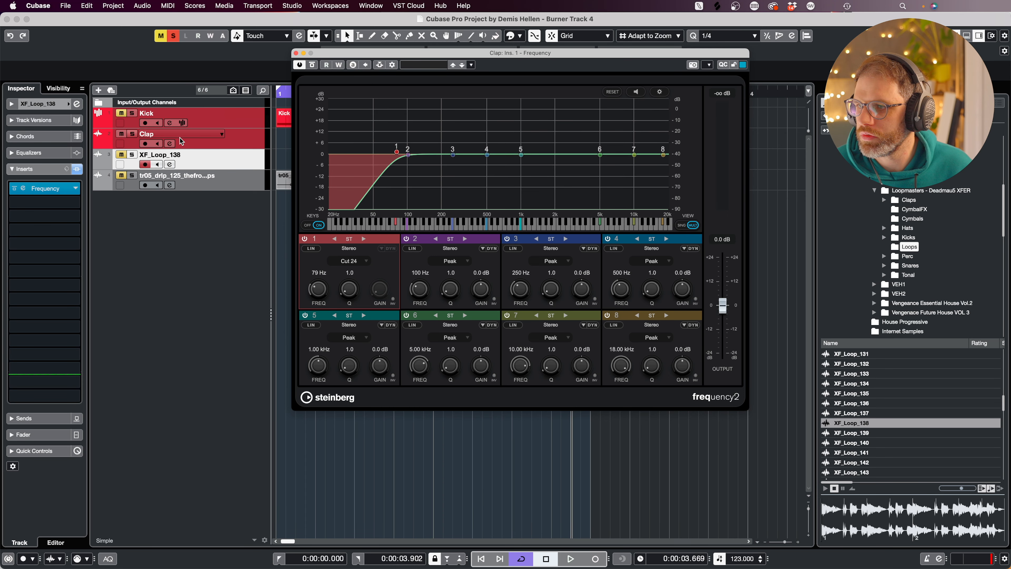
click(133, 137)
click(132, 135)
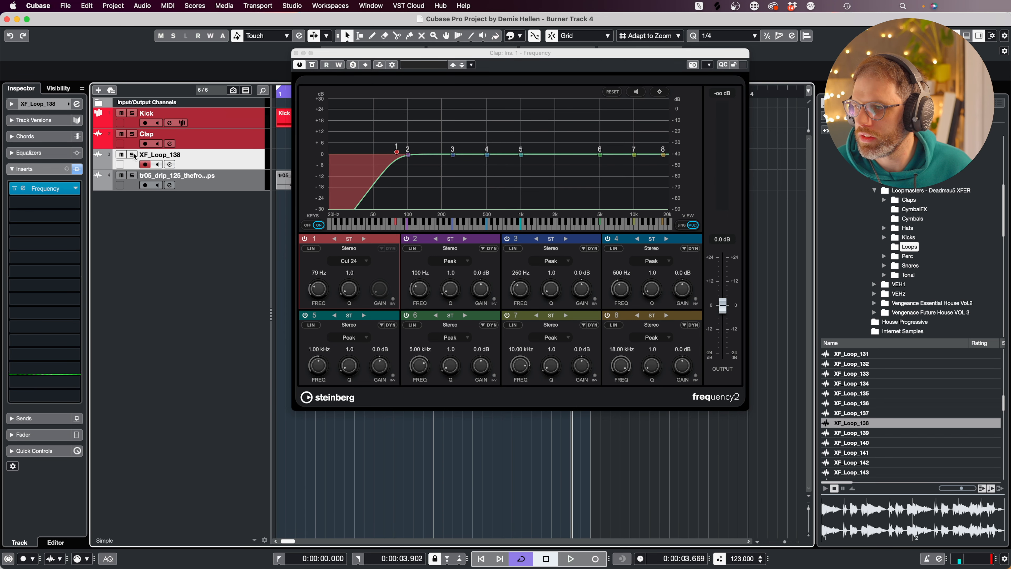
click(133, 134)
key(space)
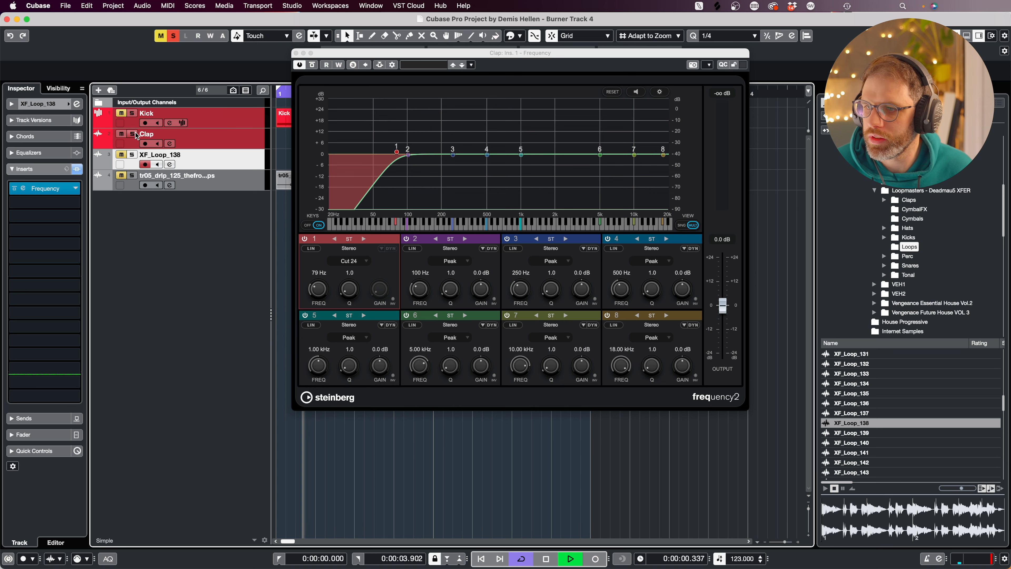
drag(397, 152, 516, 157)
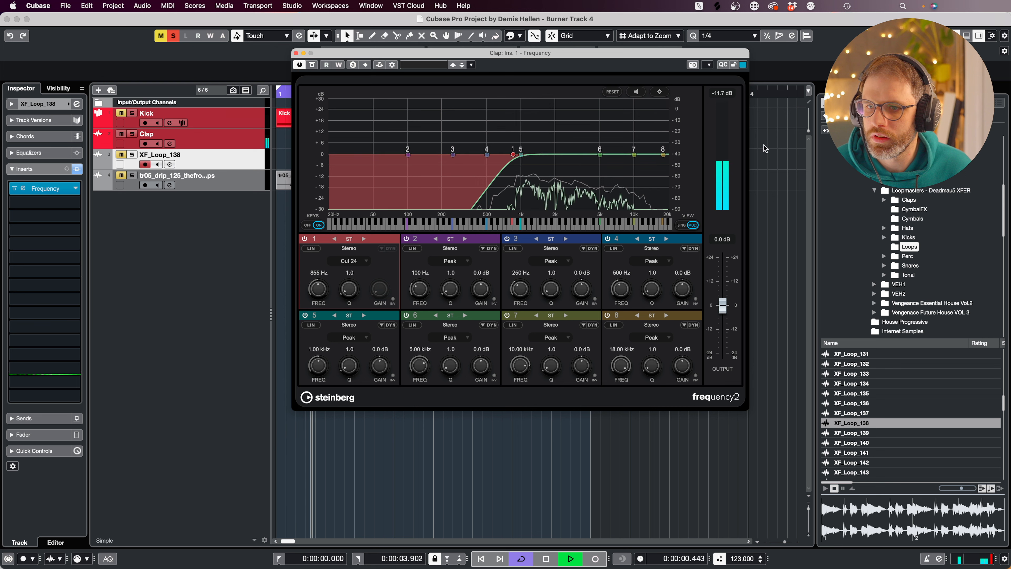
Set band 8 of the Clap EQ to Cut 6 at 10.41 kHz, then unsolo Clap to hear the full groove.
click(608, 316)
click(608, 316)
click(651, 338)
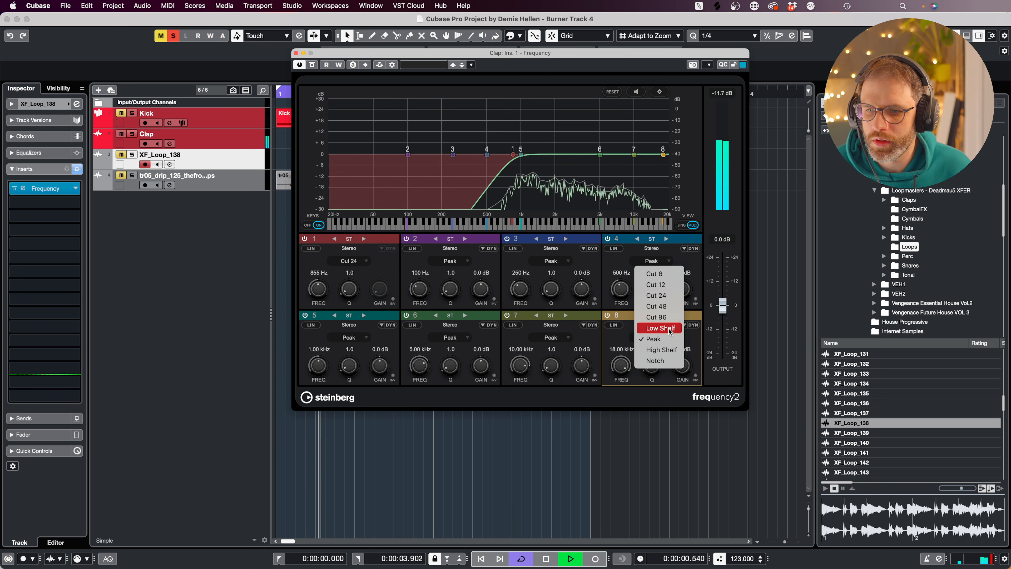
click(655, 274)
drag(663, 154, 637, 158)
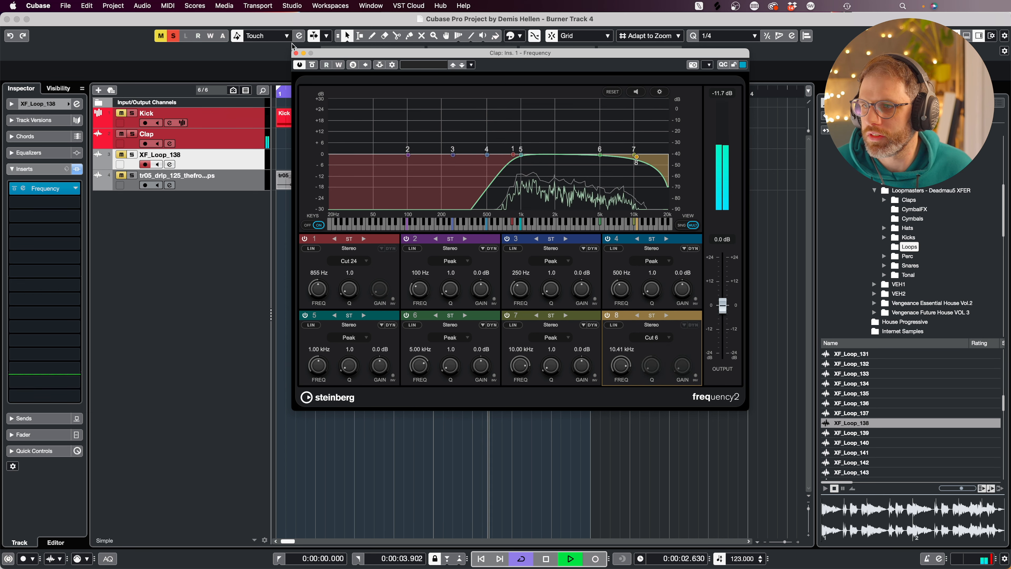
click(296, 53)
click(132, 134)
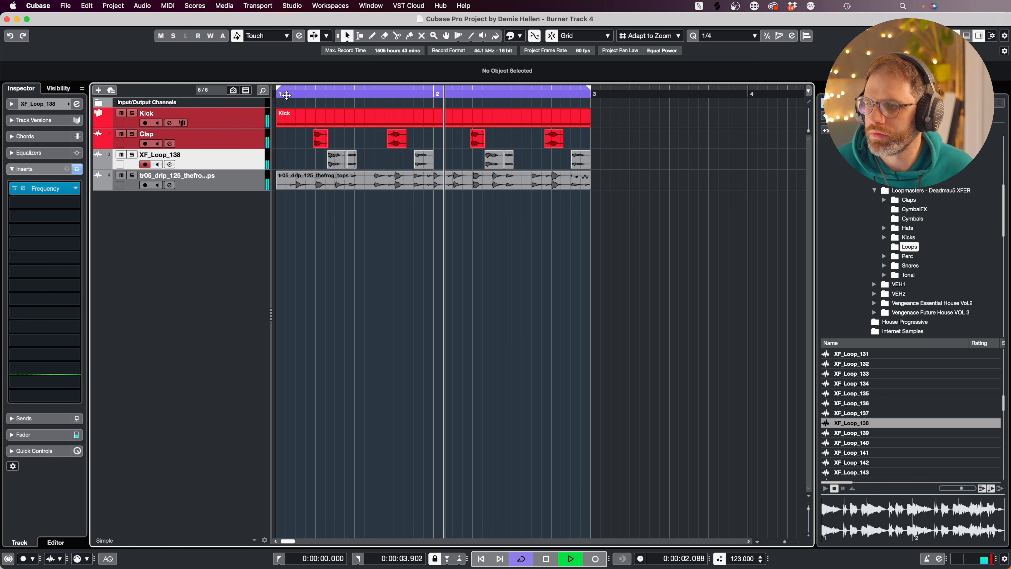
key(space)
Open the Kick track's Sampler Control and switch to Splice to replace its sample with an FO4_DHT_140 kick.
click(229, 125)
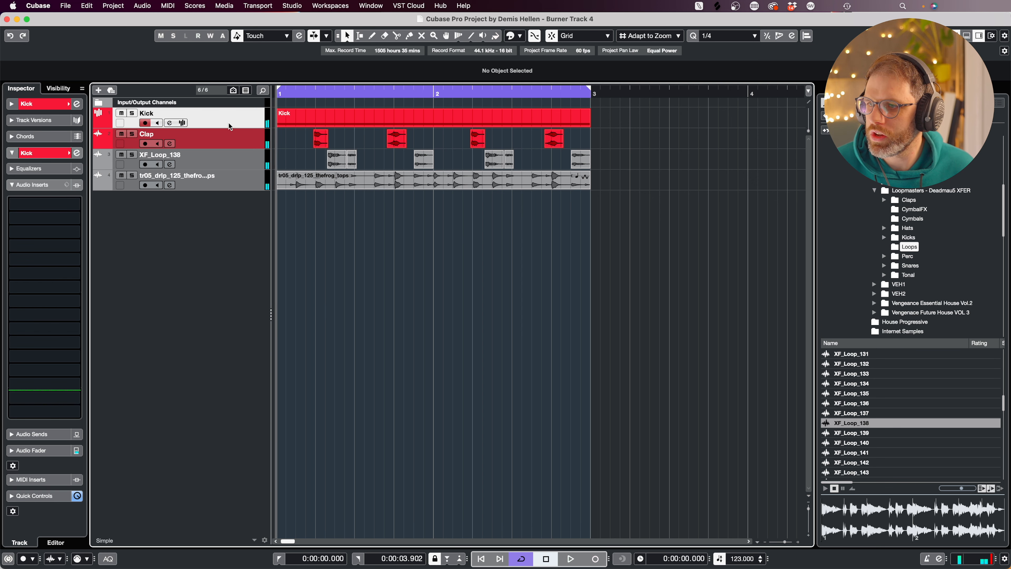
click(183, 123)
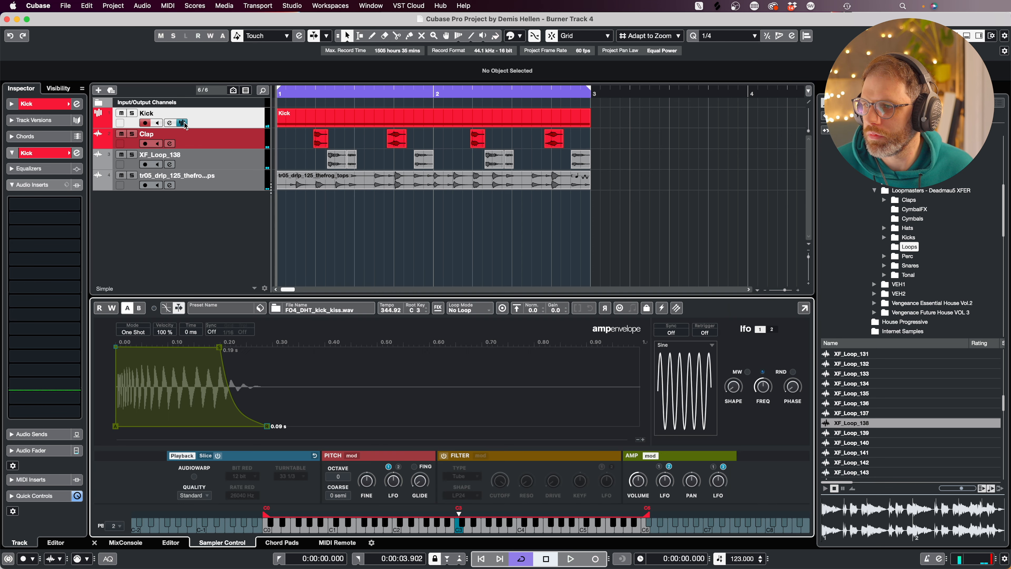
key(super+Tab)
key(super+Tab)
key(super+Tab)
key(super+Tab)
key(super+Tab)
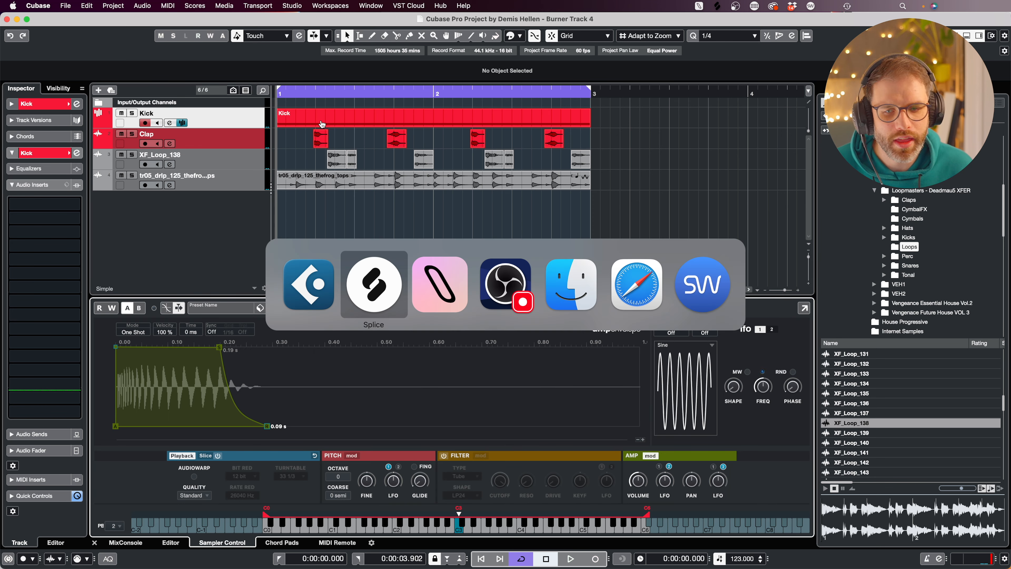
key(super+Tab)
key(super+Tab)
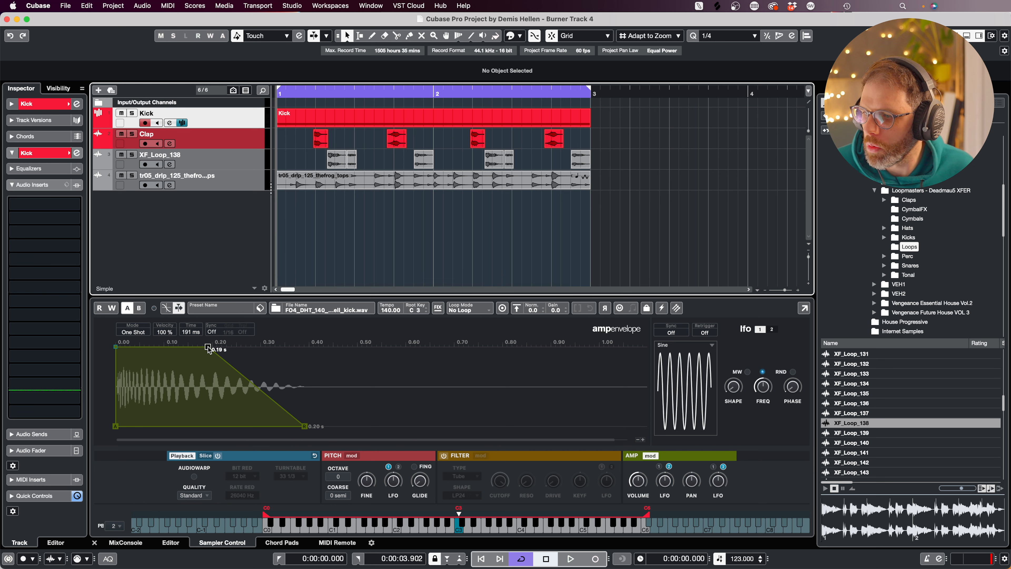
Extend the hold point of the Kick's amp envelope to 203 ms and play the groove to check it.
drag(209, 349, 215, 350)
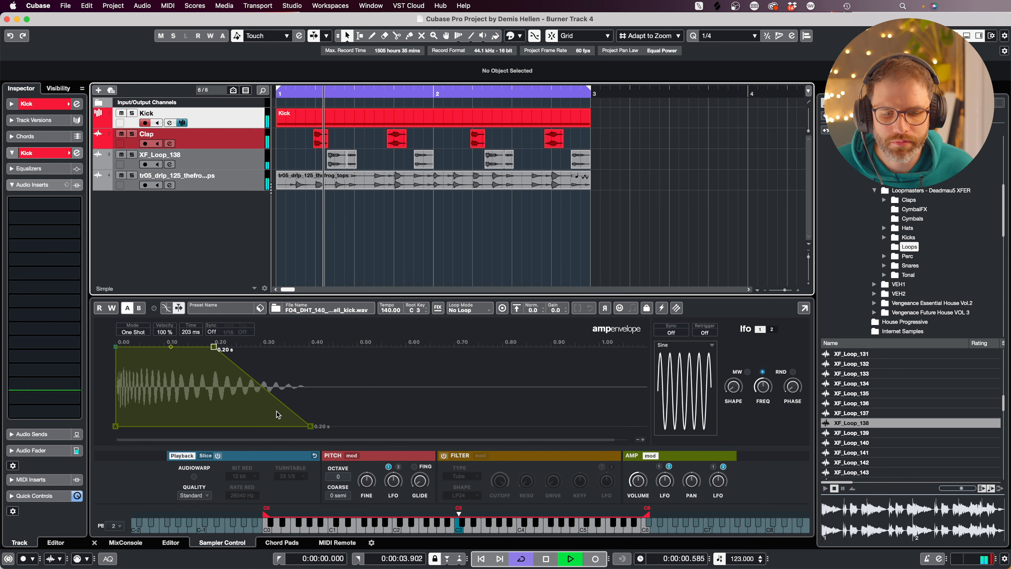
key(space)
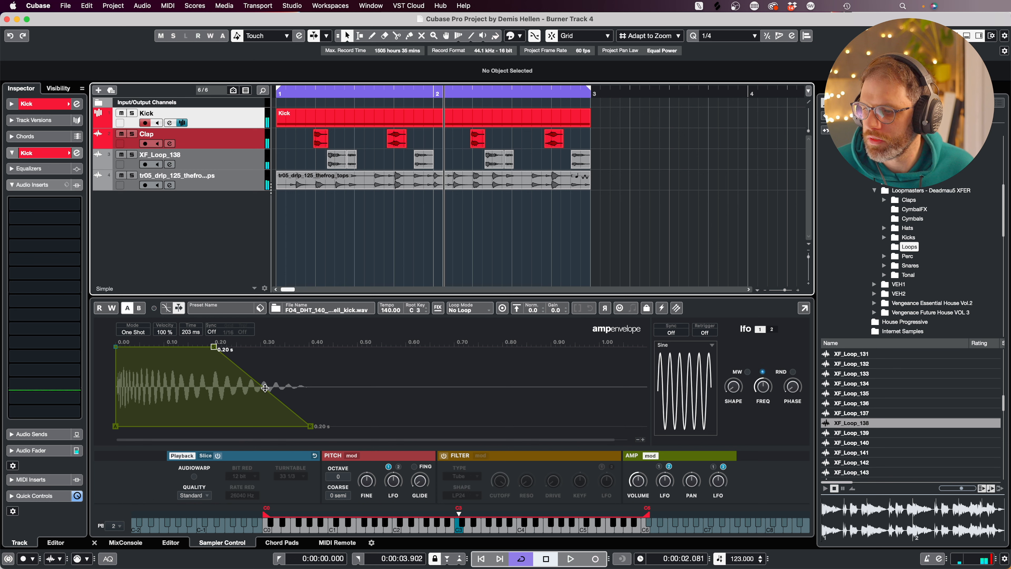
key(Home)
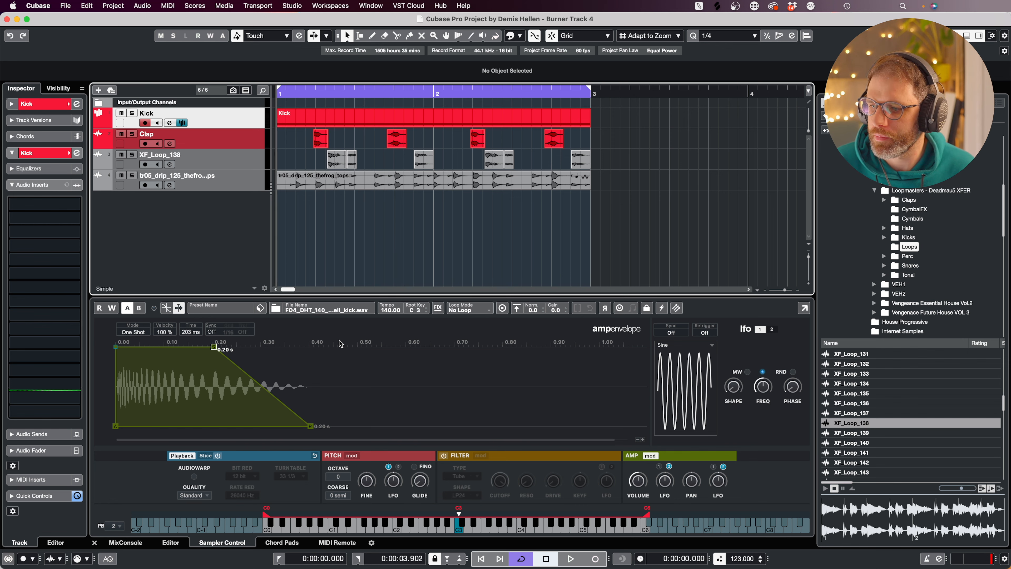
Balance the playing groove by lowering Clap to -2.85 dB, XF_Loop_138 to -4.92 dB and tr05_drip_125_thefrog_tops to -10.1 dB, using solos.
key(F3)
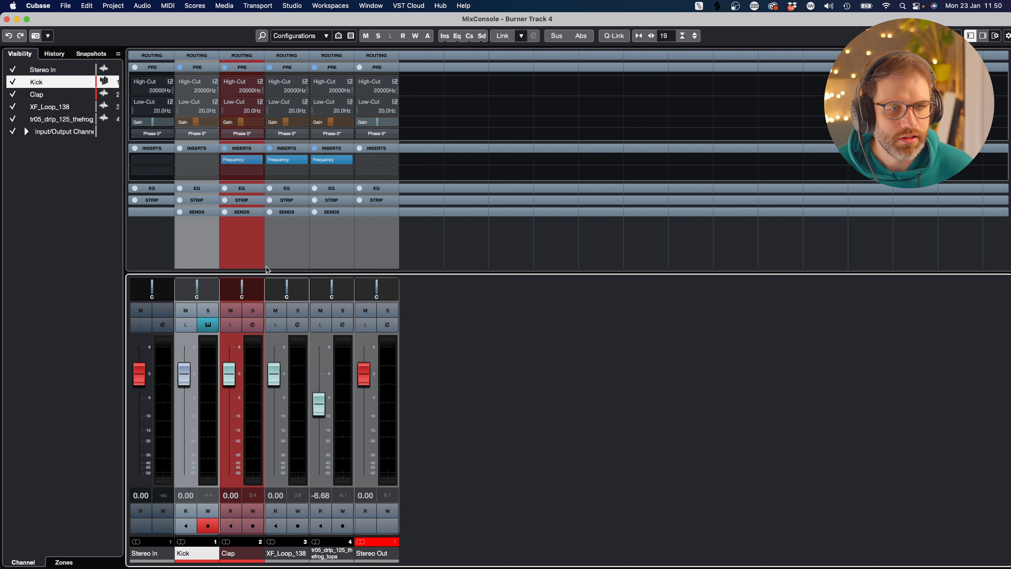
key(space)
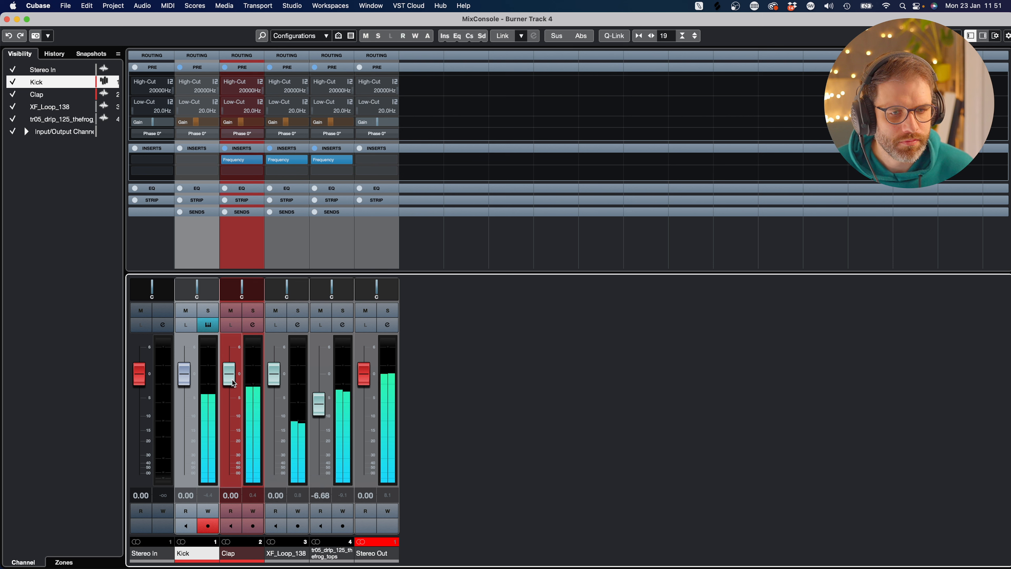
click(246, 312)
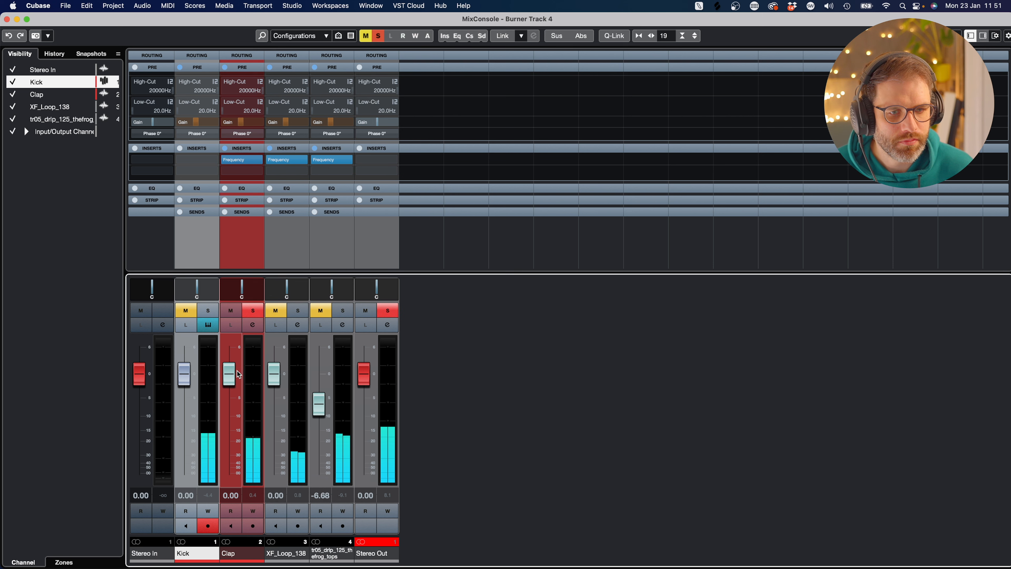
drag(229, 381, 321, 418)
click(297, 310)
click(343, 310)
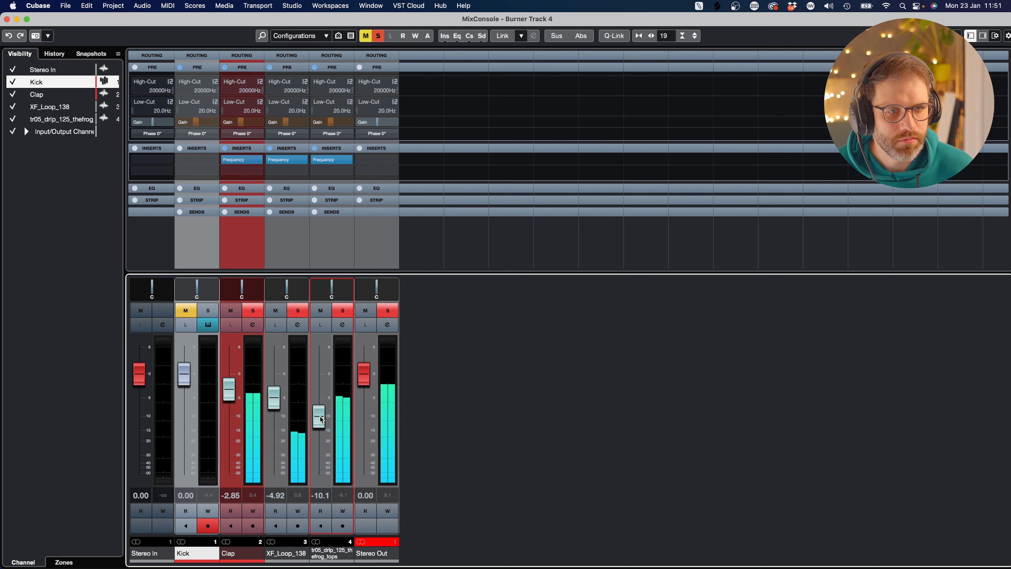
click(379, 312)
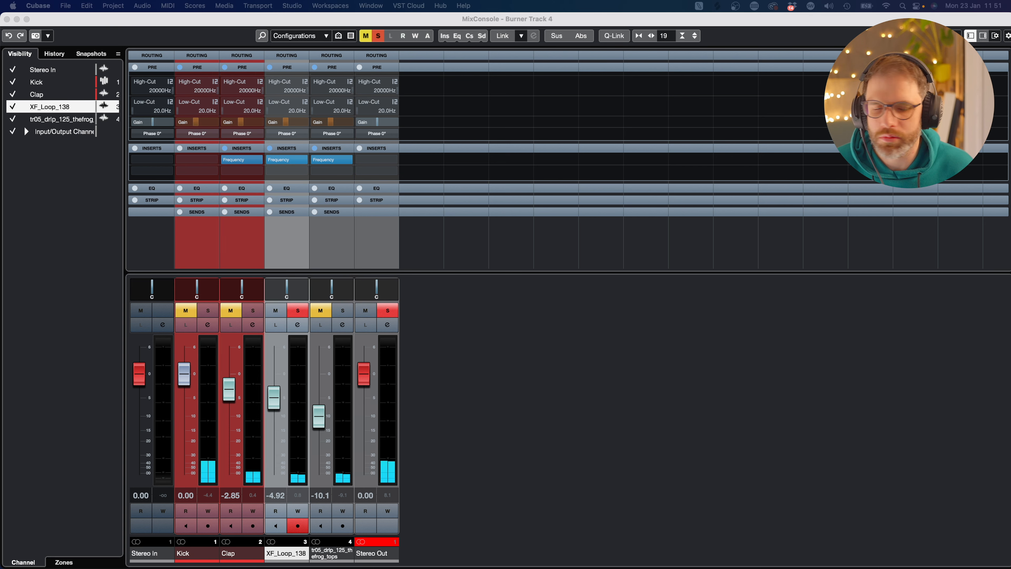
In the XF_Loop_138 Frequency EQ, set band 8 to Cut 6 at 1.76 kHz.
click(280, 161)
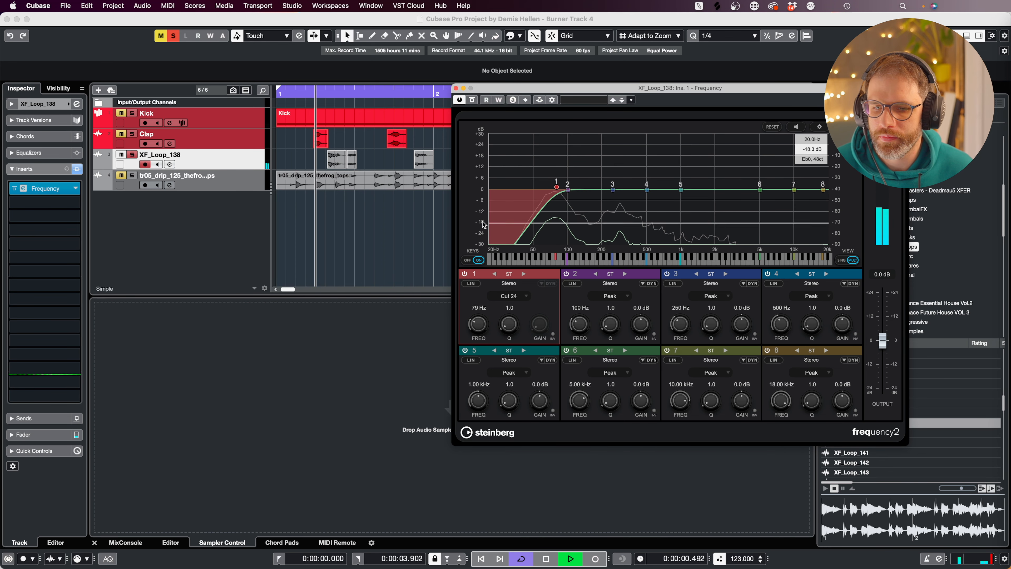
click(812, 375)
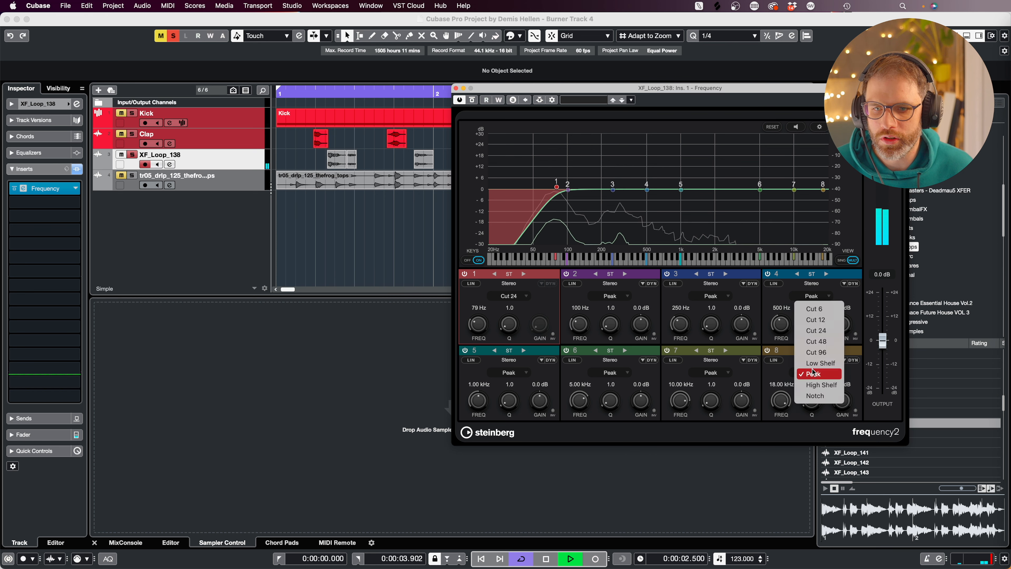
click(816, 307)
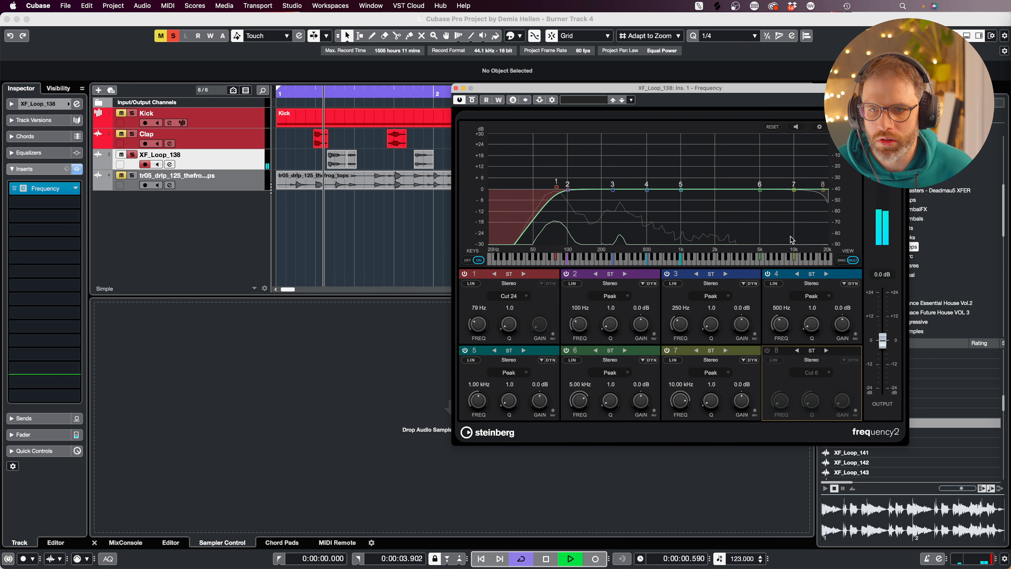
drag(824, 189, 709, 204)
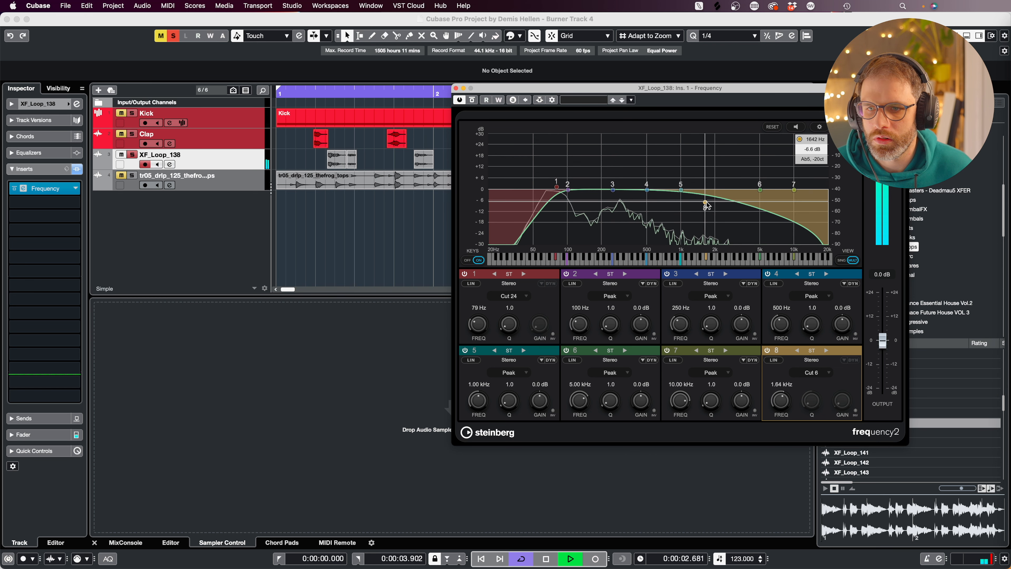
Cut band 3 of the XF_Loop_138 EQ by 15.4 dB at 383 Hz with a Q of 2.7.
drag(613, 191, 620, 218)
scroll(620, 219, up, 5)
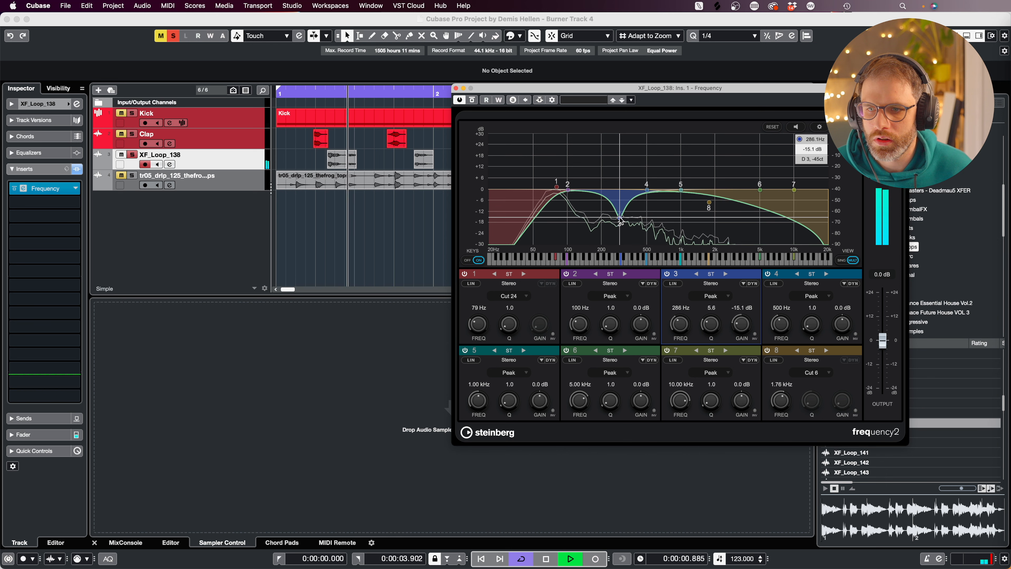
scroll(620, 219, down, 3)
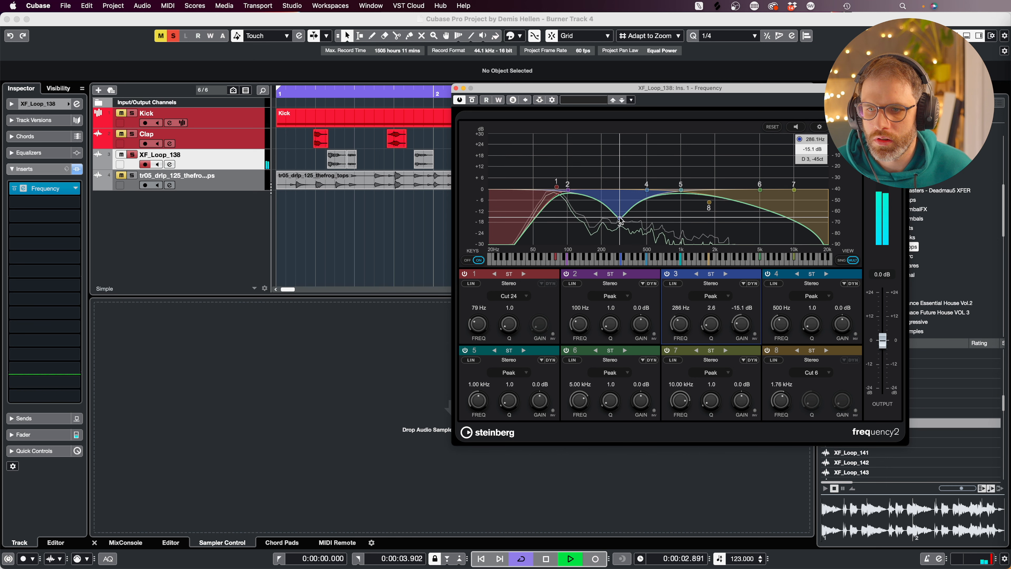
drag(620, 220, 635, 221)
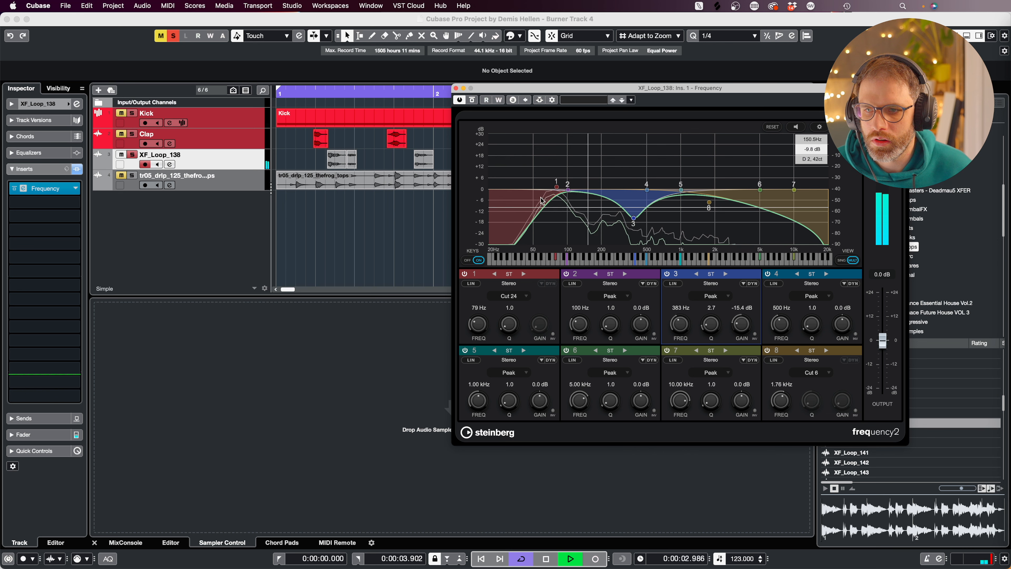
Unsolo XF_Loop_138, play the full groove to check the EQ, close the EQ window and stop playback.
key(space)
click(132, 156)
key(space)
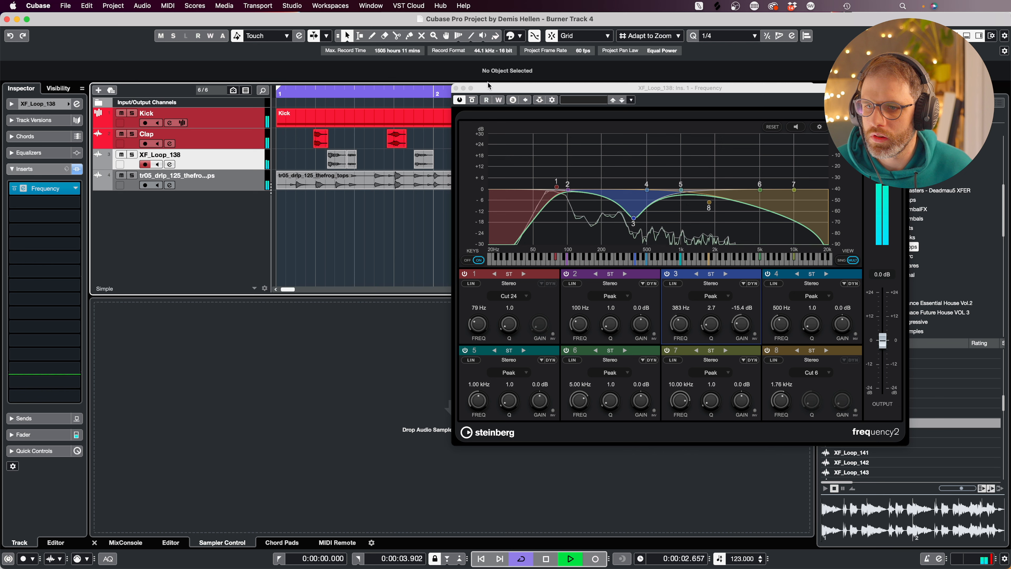
click(465, 89)
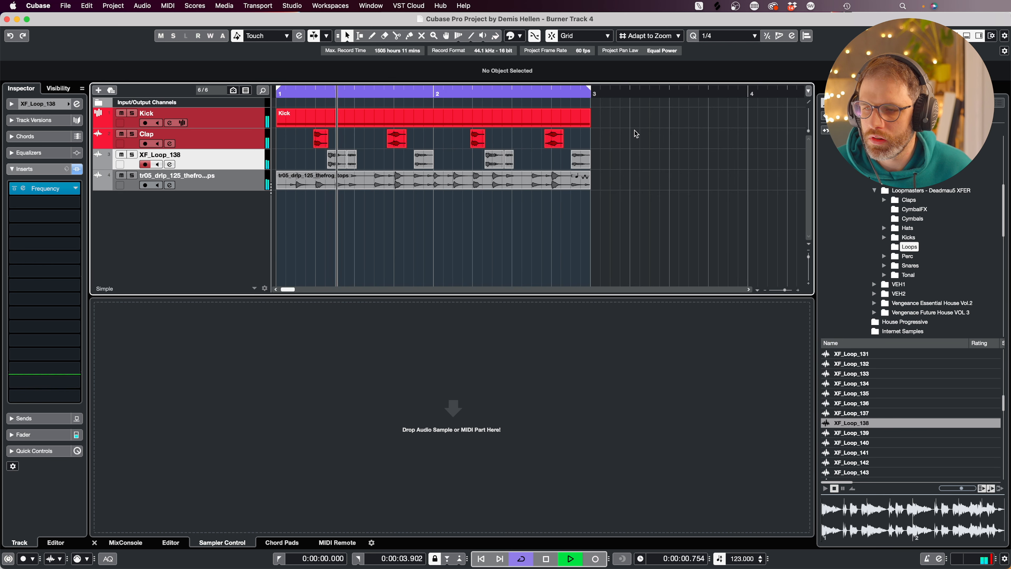
key(space)
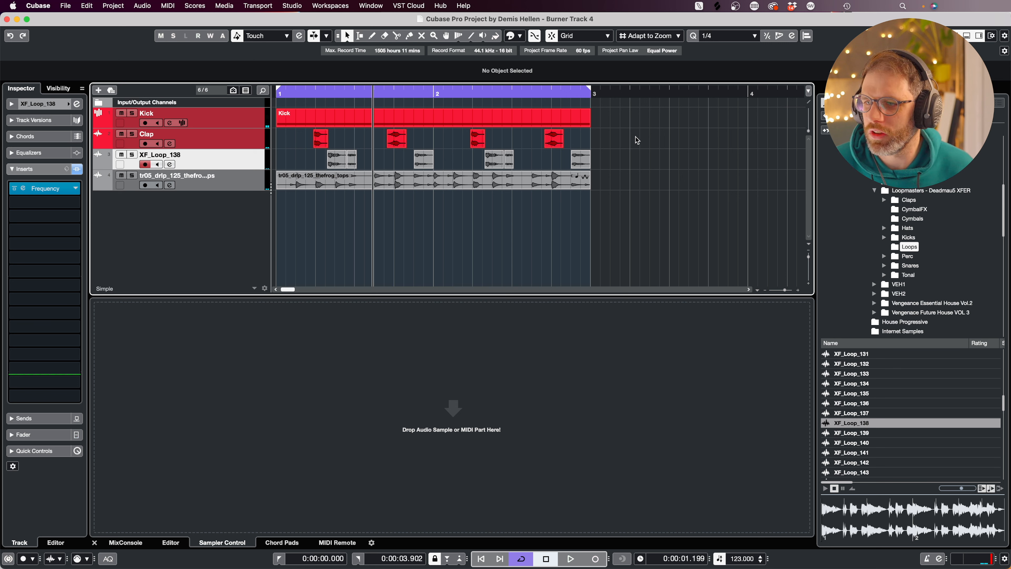
Rename the XF_Loop_138 track as Perc Hit and colour it red.
double_click(172, 160)
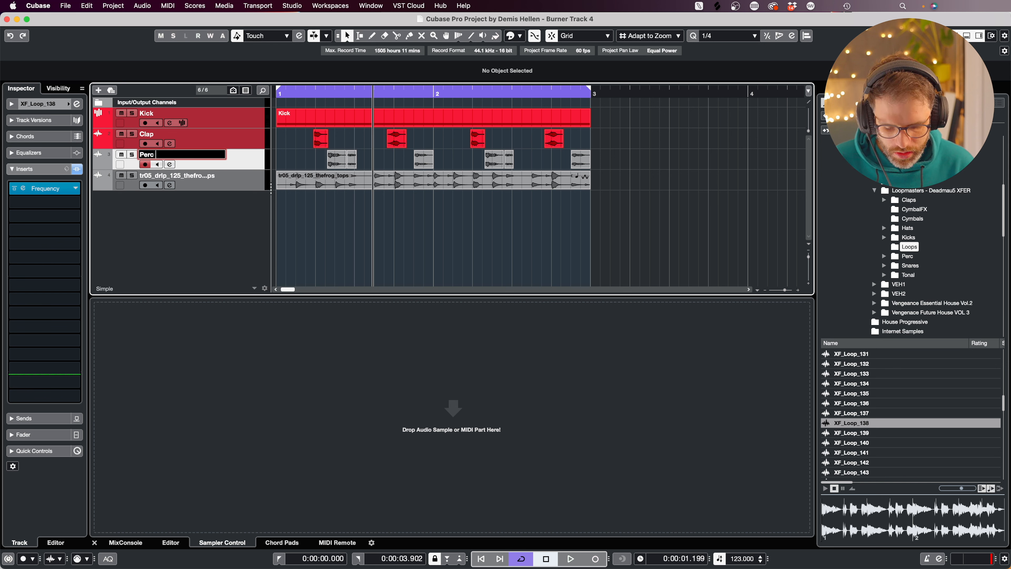
text(Perc Hit)
key(Return)
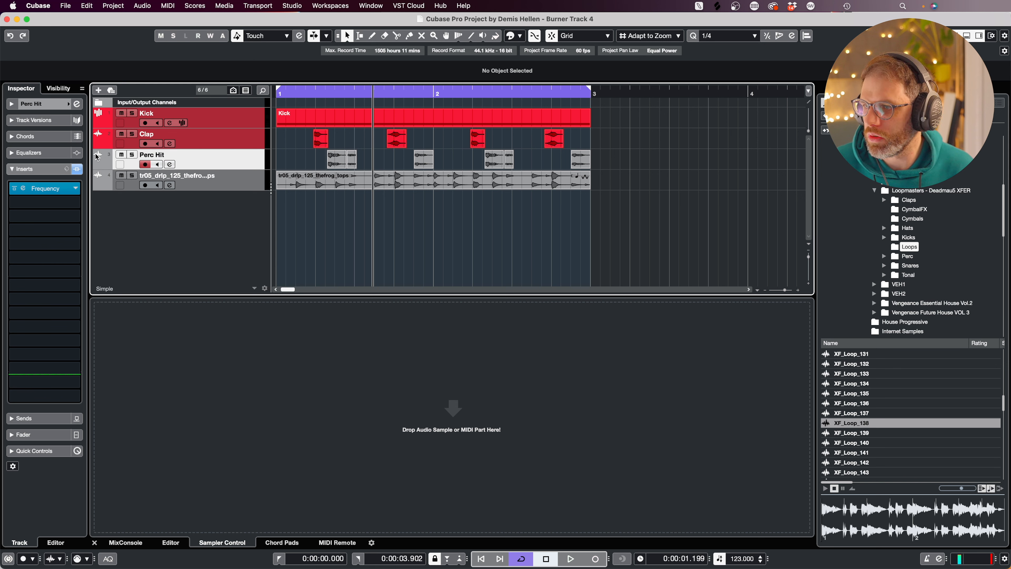
super+click(105, 162)
click(105, 191)
Rename the tr05_drip_125_thefrog_tops track as Top Loop, colour it red and play the groove briefly.
click(252, 179)
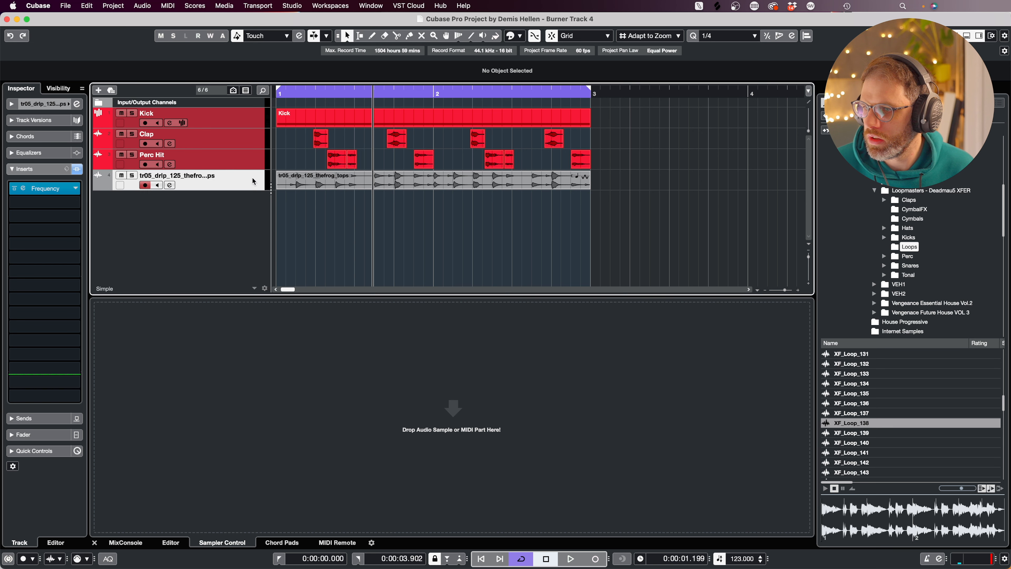
double_click(150, 174)
text(Top Loop)
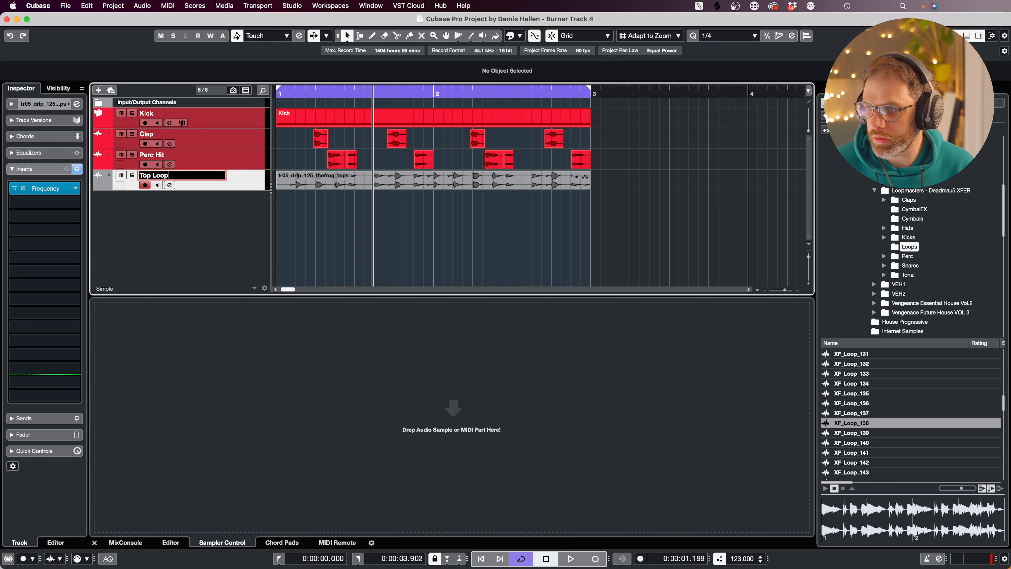
key(Return)
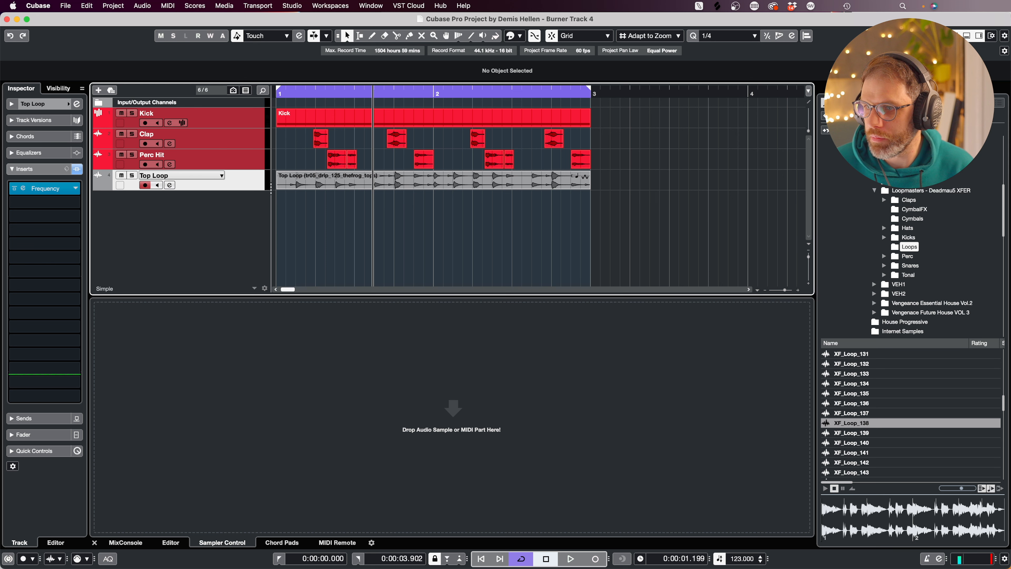
click(109, 184)
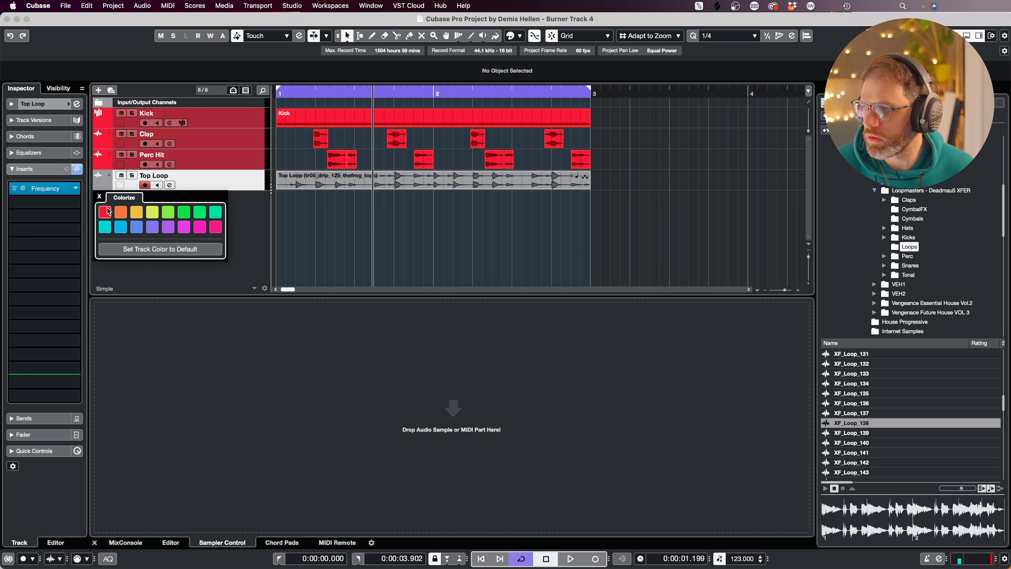
click(106, 212)
key(space)
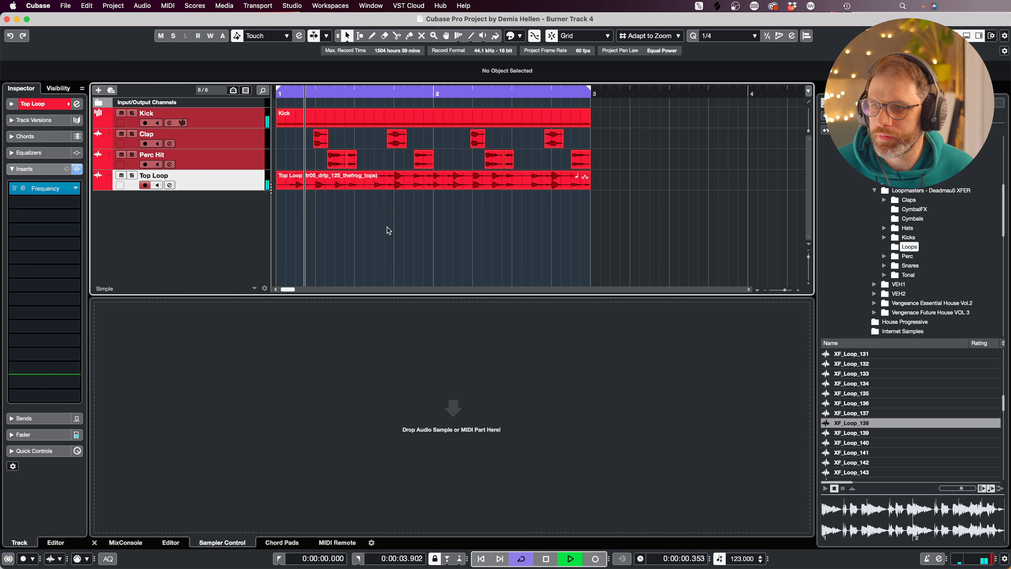
key(space)
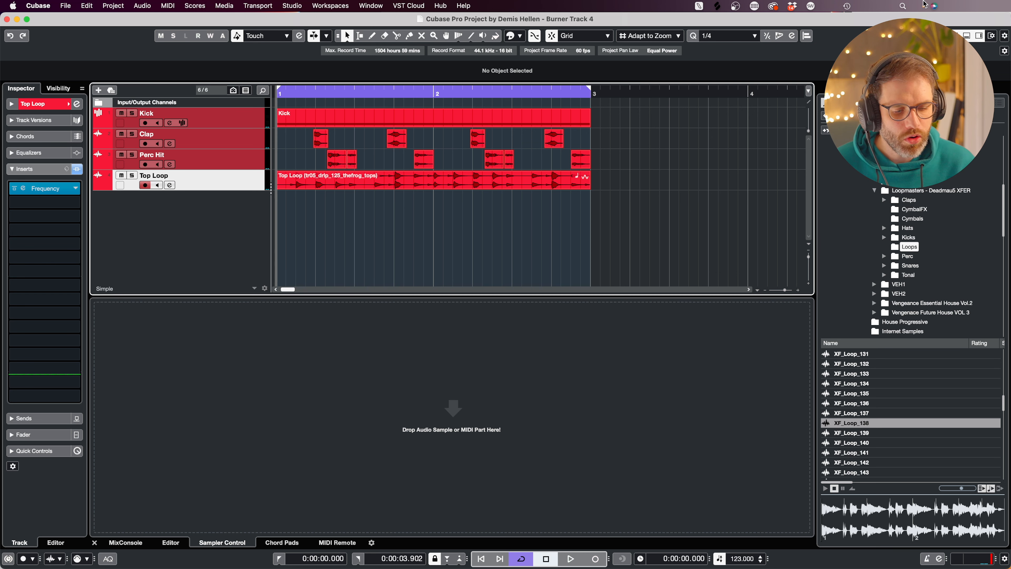
Hide the Sampler Control area and add one Vital instrument track routed to Stereo Out.
click(94, 543)
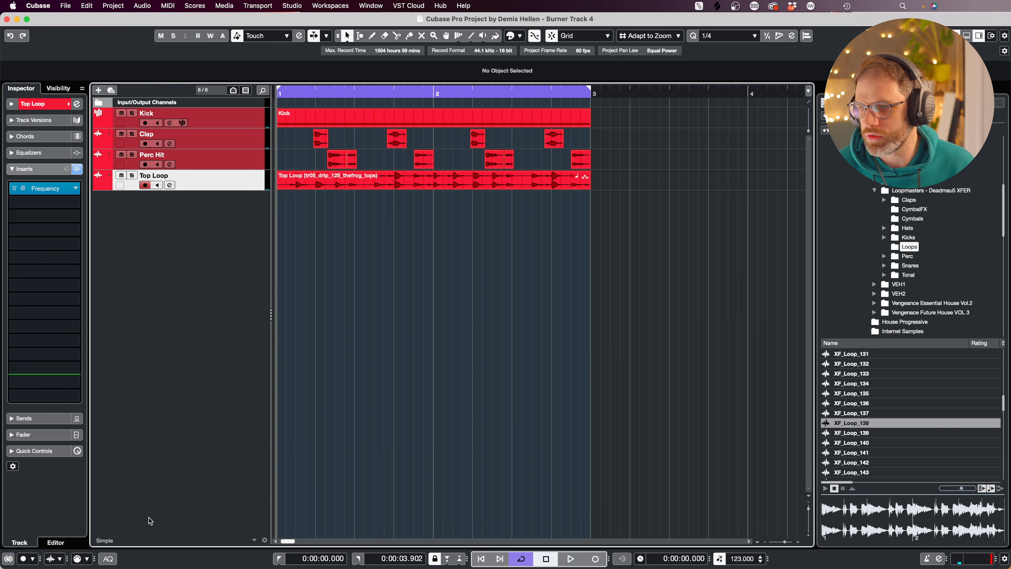
key(t)
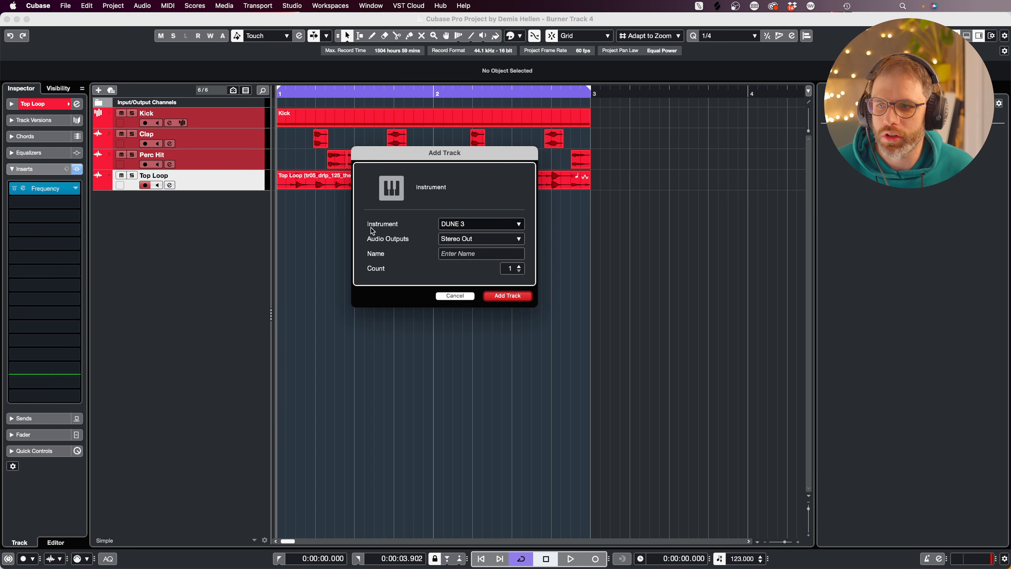
click(481, 224)
text(vital)
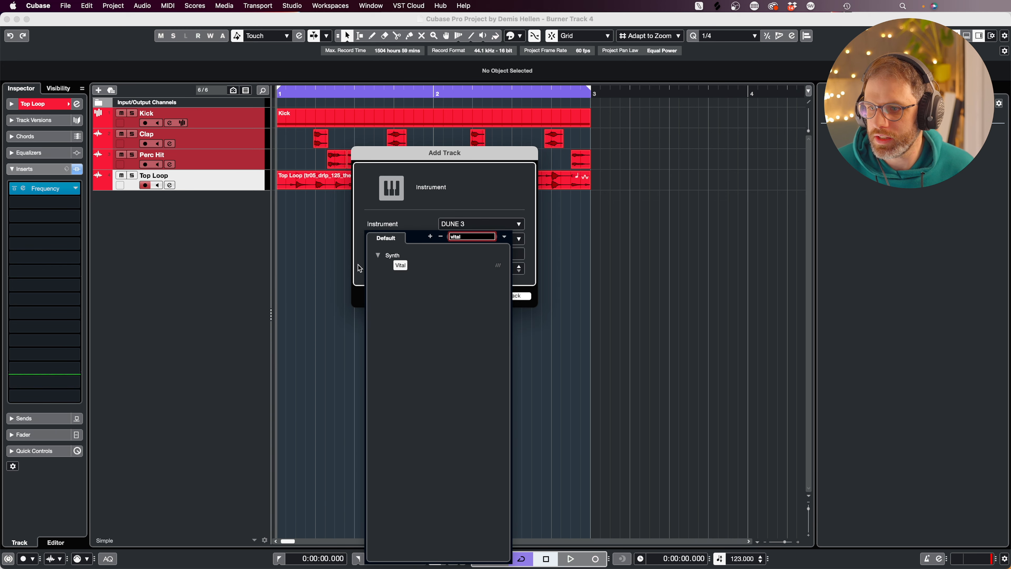
click(400, 265)
click(506, 295)
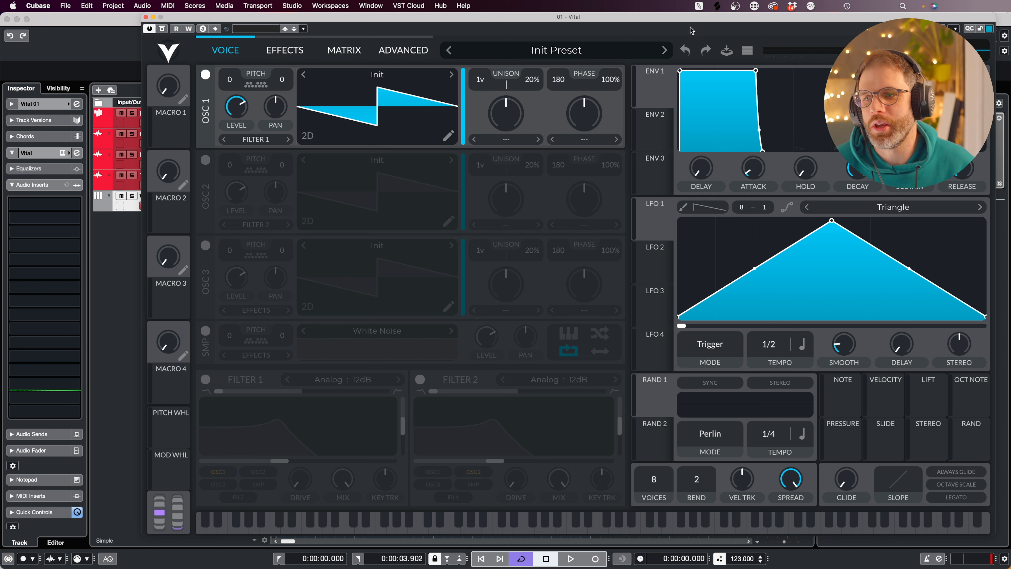
Browse the full list of presets in Vital's preset browser.
click(581, 54)
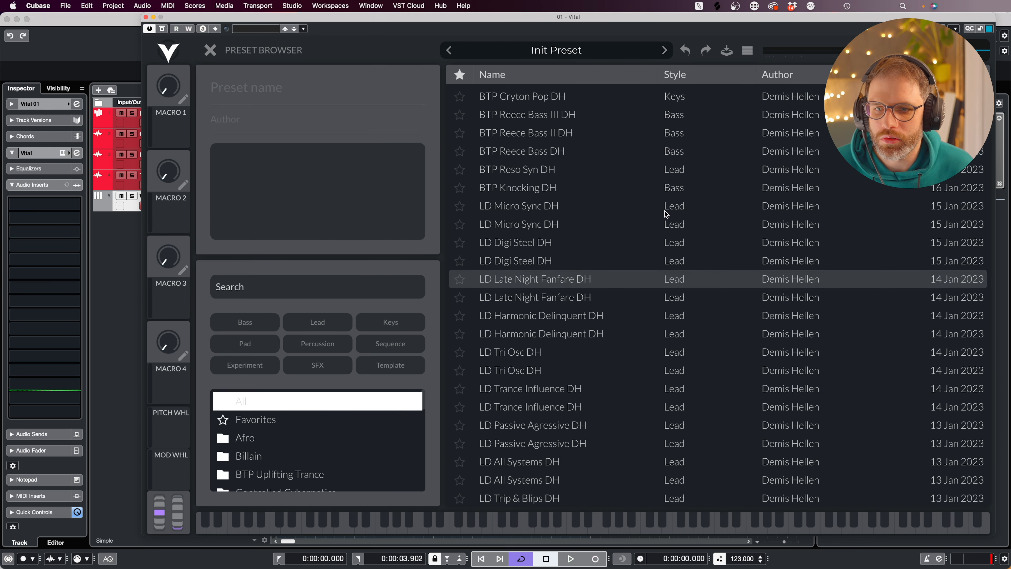
scroll(599, 216, down, 8)
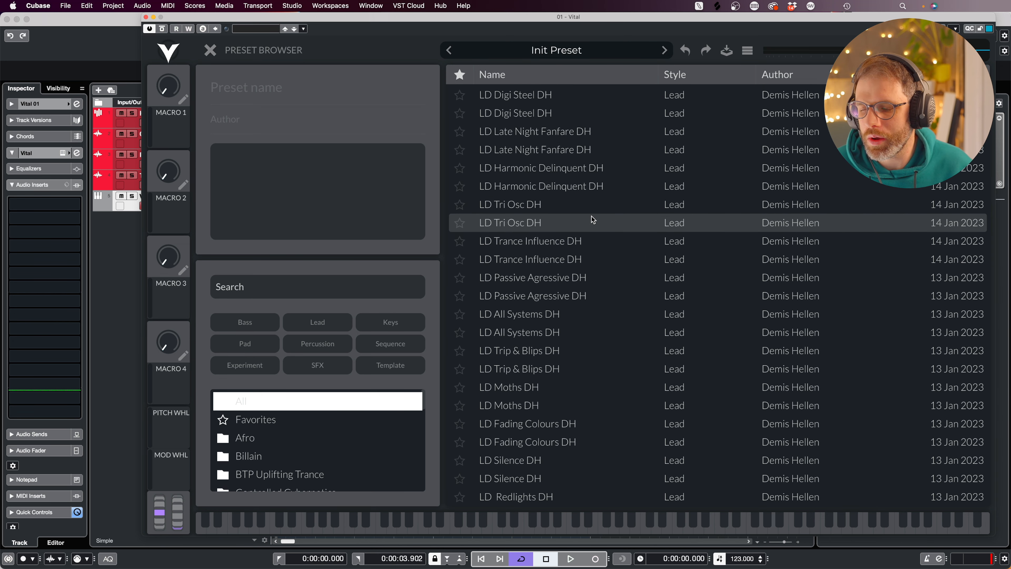
scroll(593, 225, down, 4)
scroll(614, 323, down, 2)
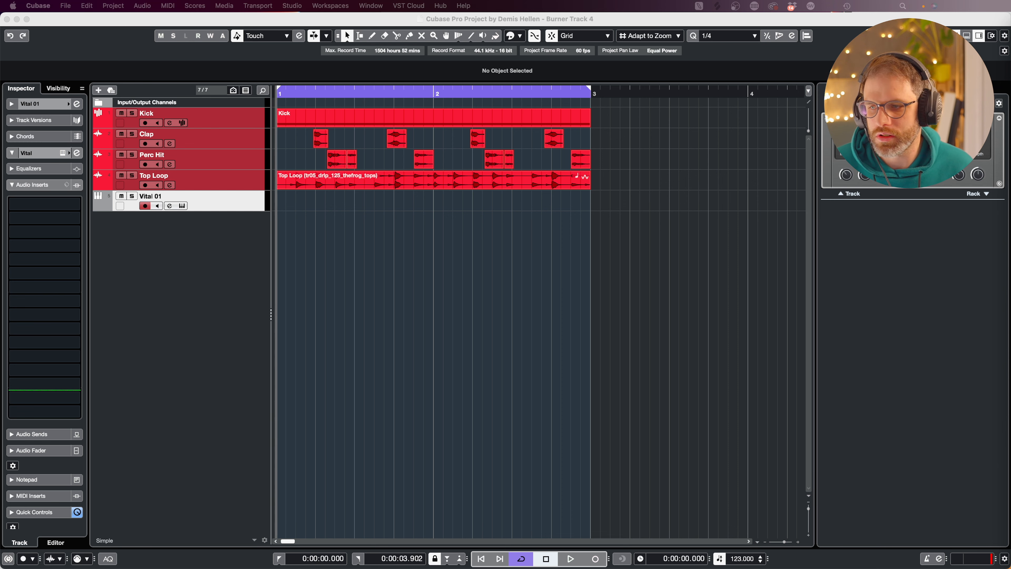
Create a two-bar MIDI part on Vital 01 and open it in the Key Editor with the Draw tool around C1.
click(572, 333)
double_click(349, 209)
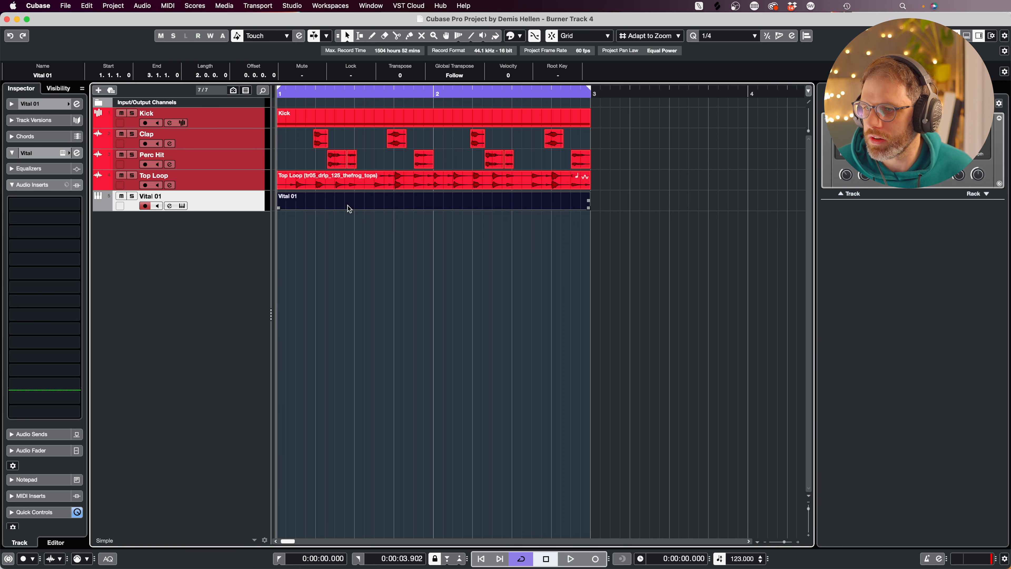
double_click(349, 208)
click(372, 36)
scroll(120, 446, down, 10)
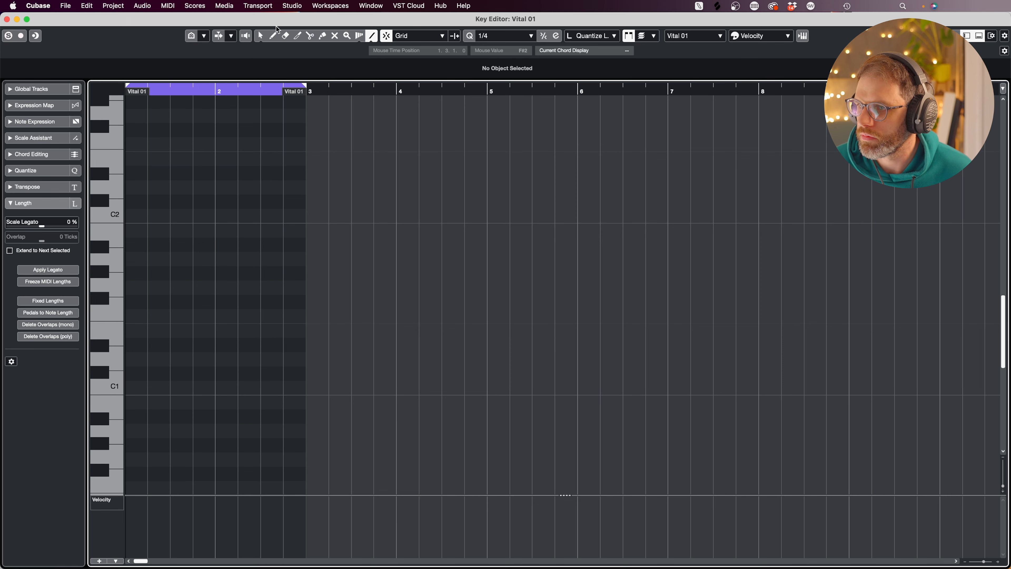
click(273, 35)
scroll(165, 350, down, 2)
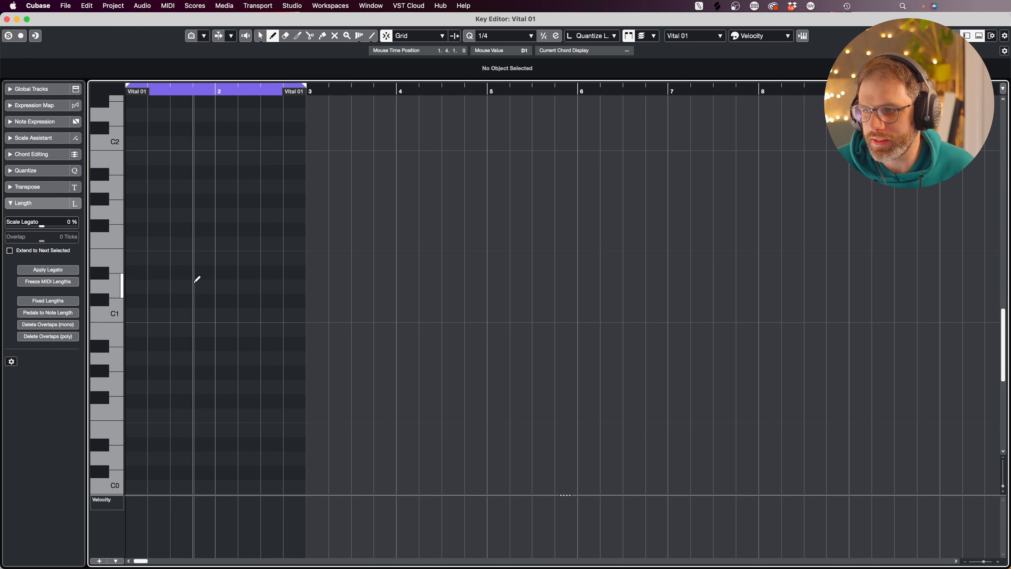
Leave the Key Editor, solo the playing Kick track and insert Voxengo's SPAN analyzer on Stereo Out.
key(Return)
click(134, 114)
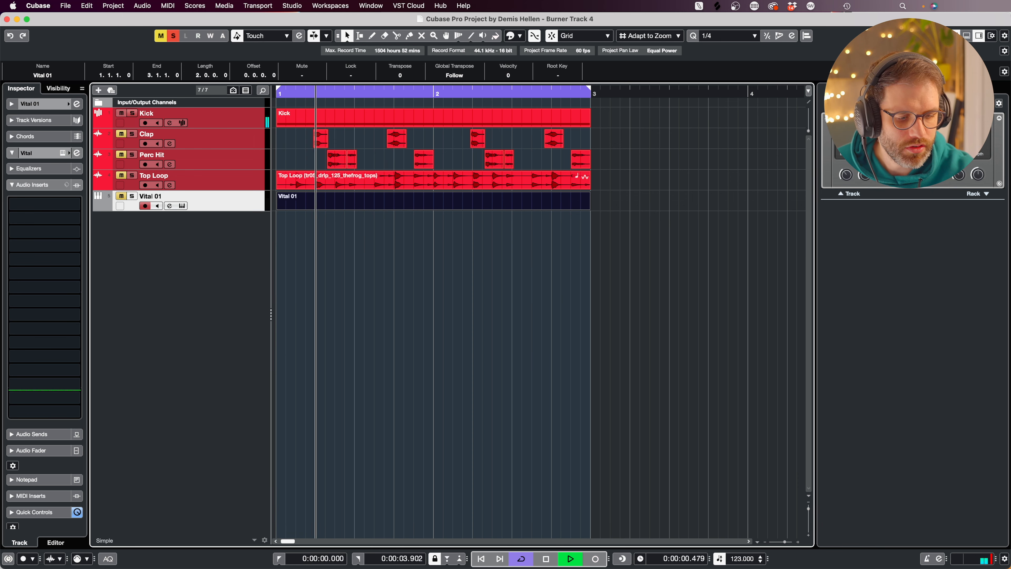
key(F3)
click(416, 164)
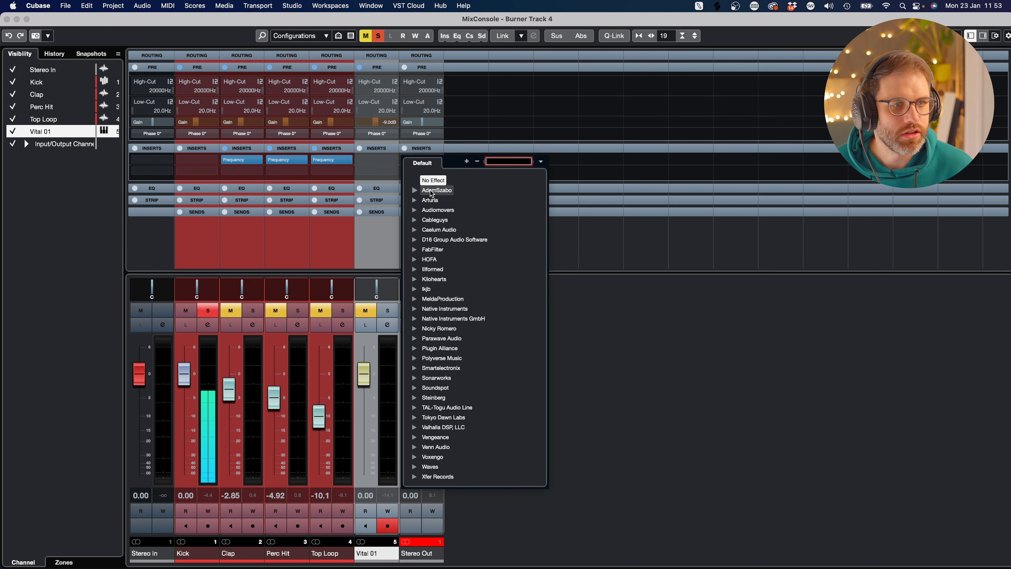
text(span)
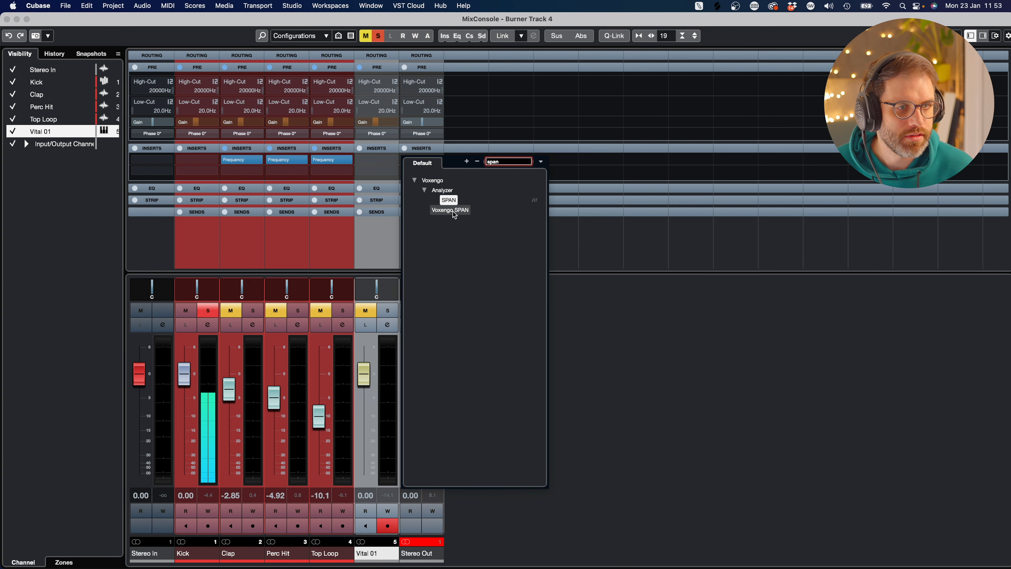
click(452, 202)
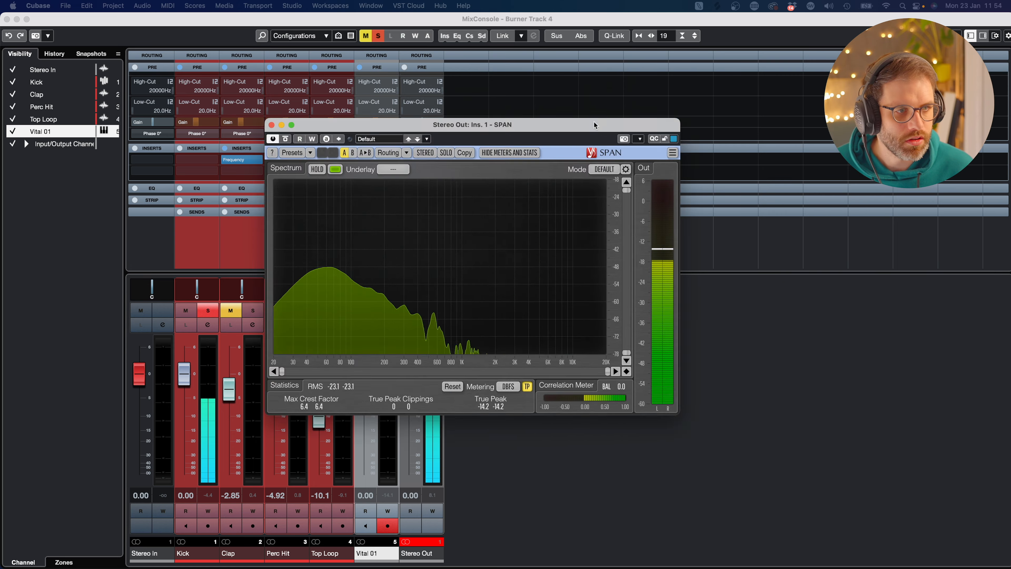
Move and enlarge the SPAN window, and set its spectrum mode to High Res to examine the kick's frequencies.
drag(568, 169, 379, 36)
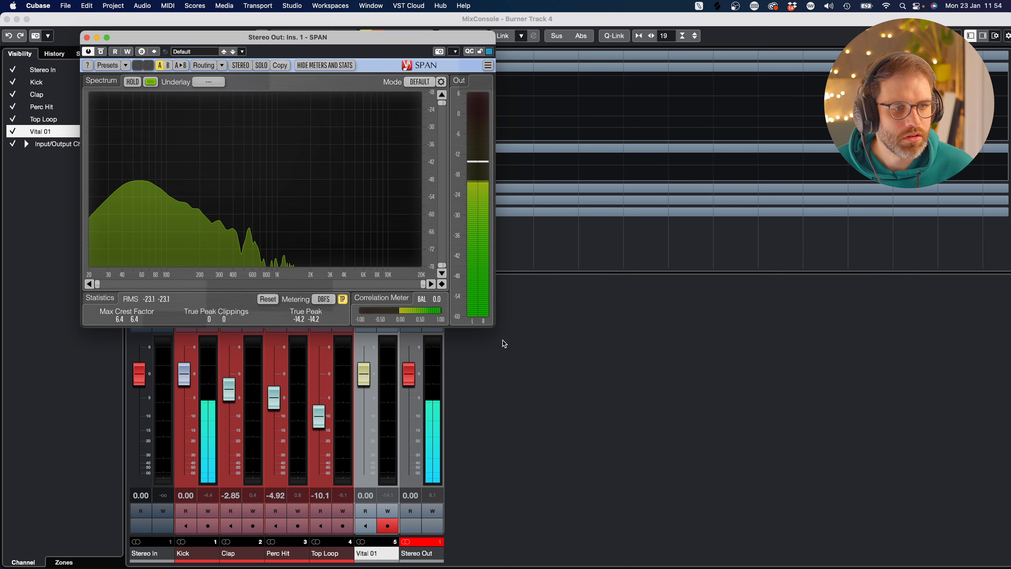
drag(494, 325, 816, 446)
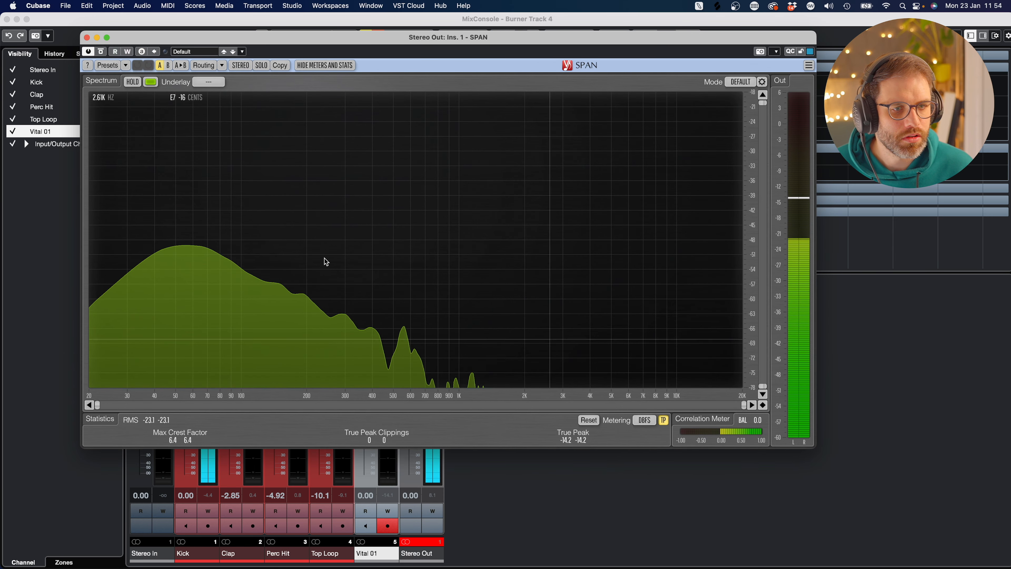
click(740, 82)
click(740, 106)
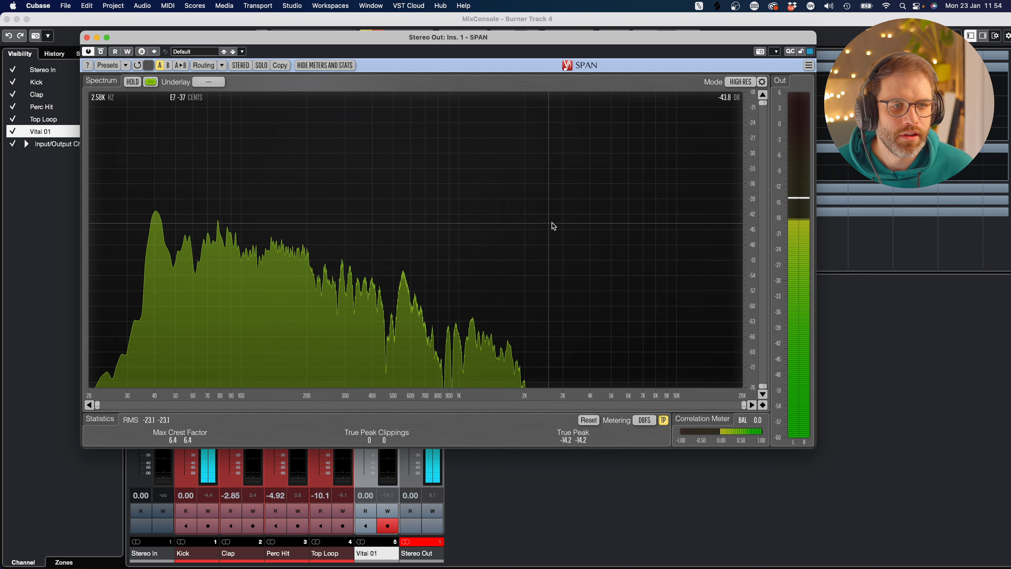
Stop playback and close the SPAN window and the MixConsole to return to the arrangement.
key(space)
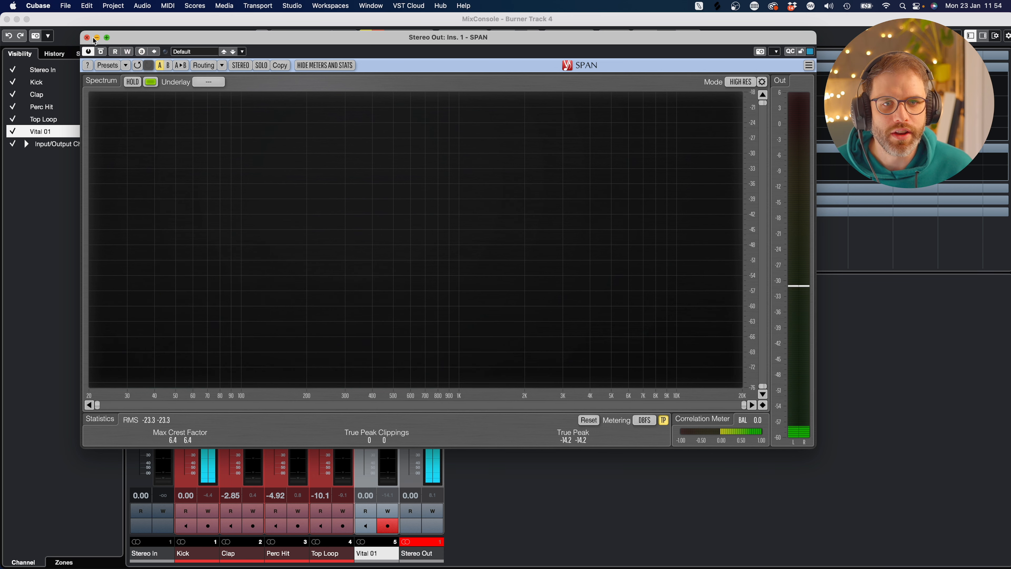
click(86, 37)
key(F3)
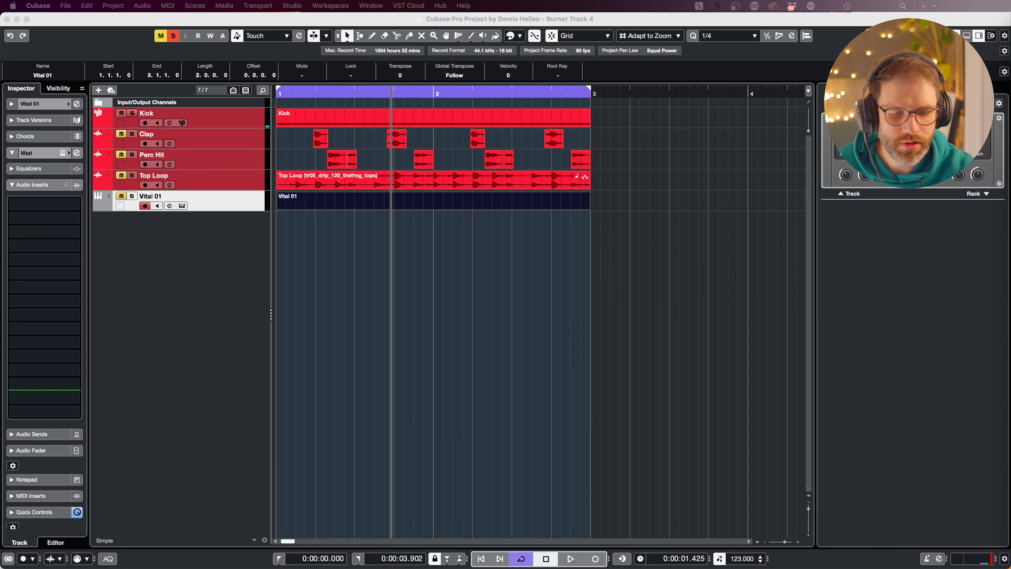
Draw a sustained E3 note across both bars of the Vital 01 part and leave the Key Editor.
double_click(339, 200)
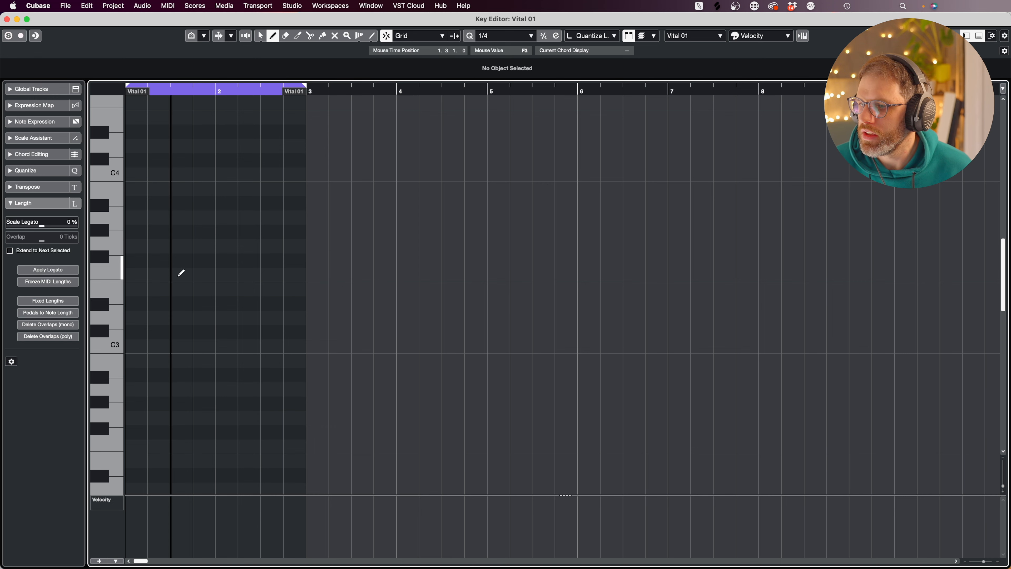
drag(129, 288, 327, 283)
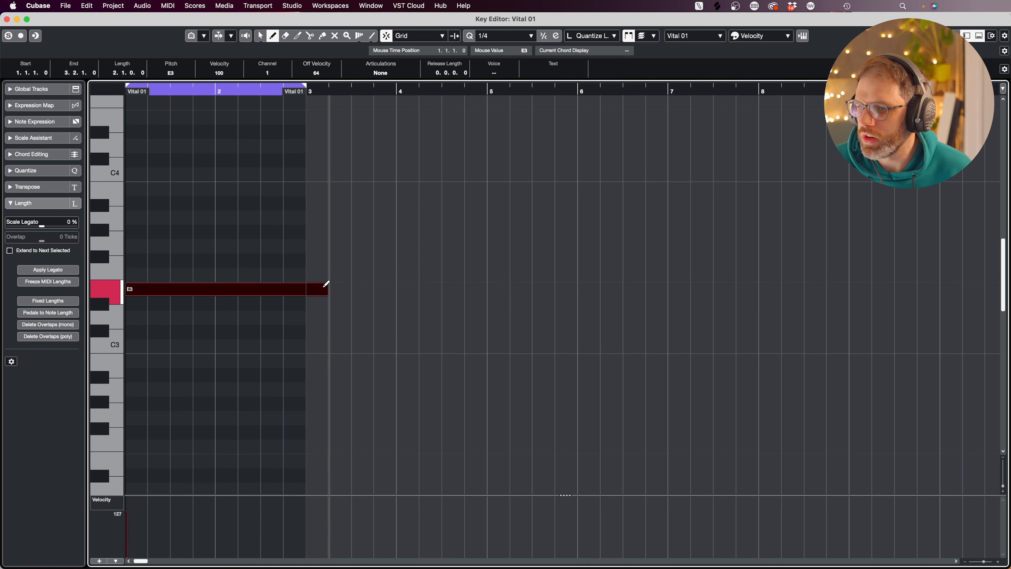
key(Return)
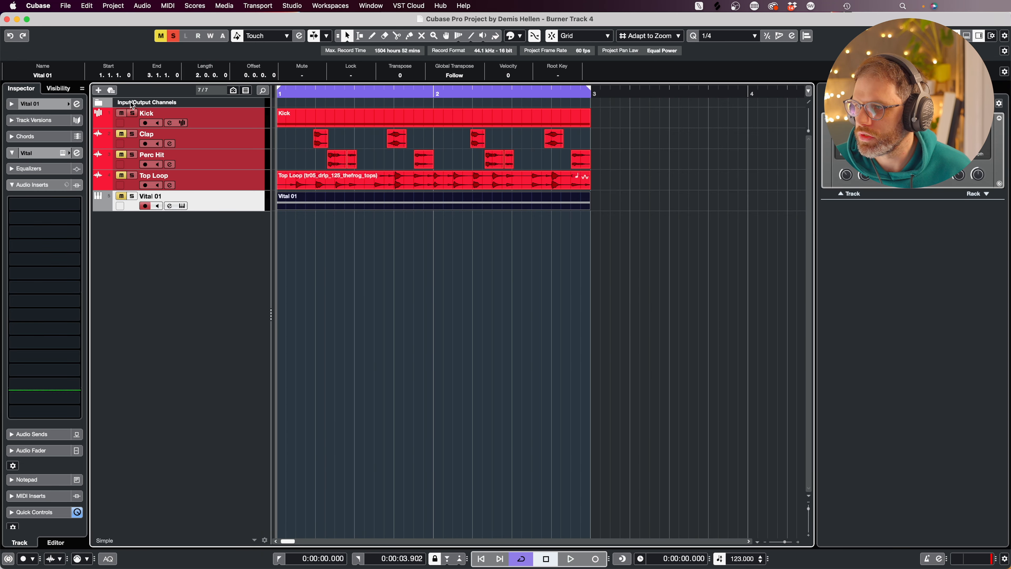
Play the full groove without solo and transpose the Vital 01 note down an octave to E2.
click(386, 356)
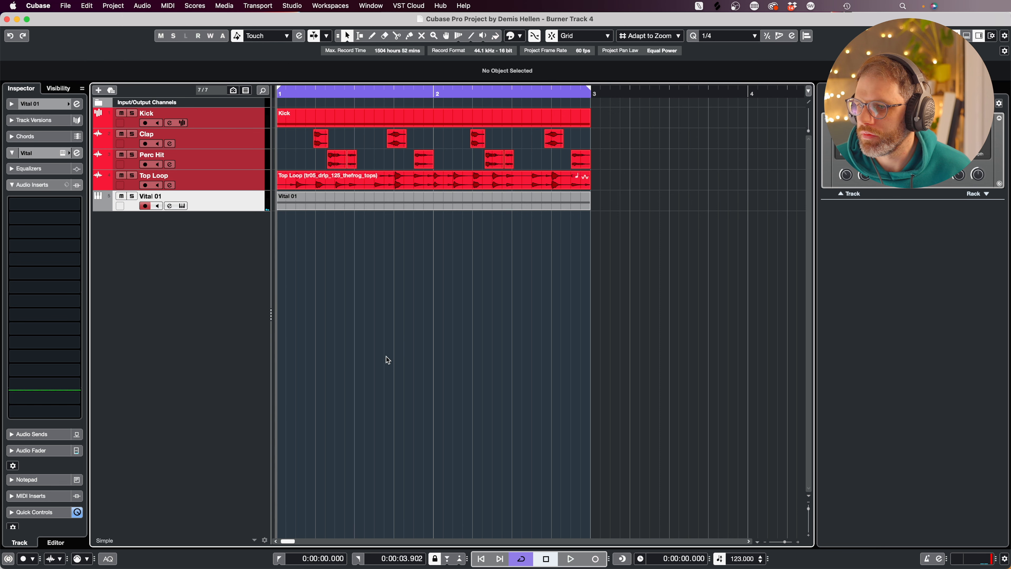
key(space)
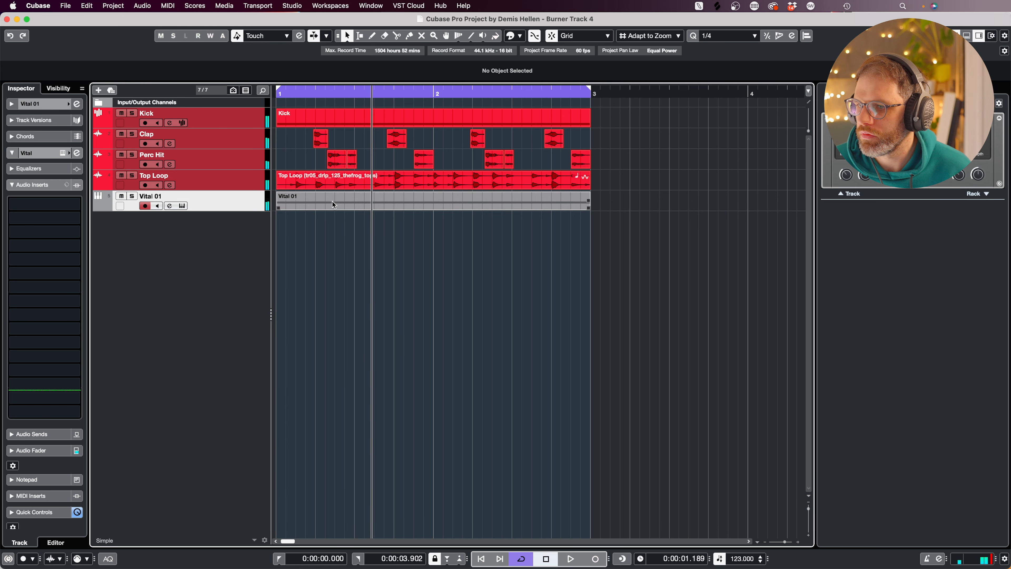
double_click(332, 202)
key(super+a)
key(shift+Down)
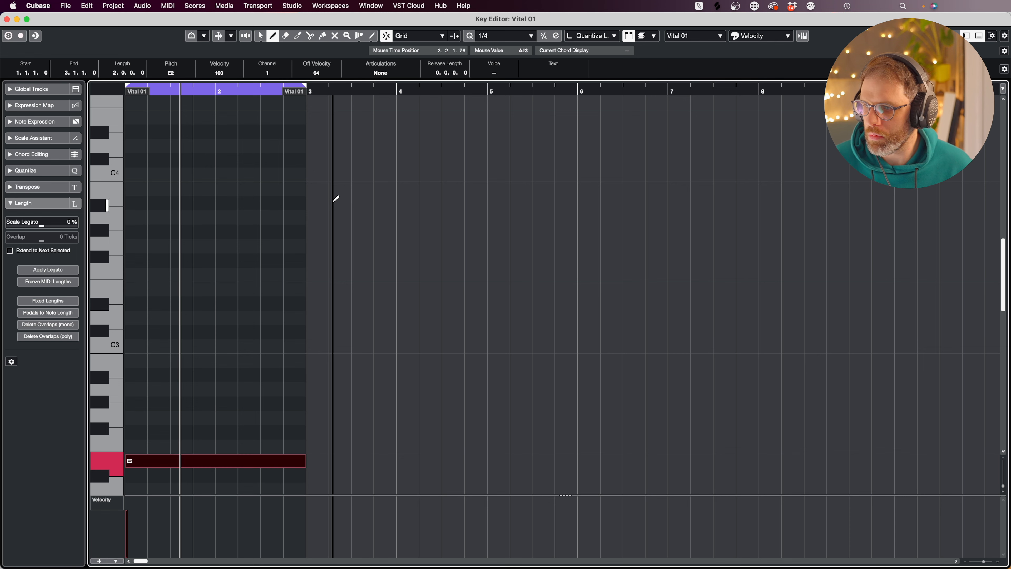
key(Return)
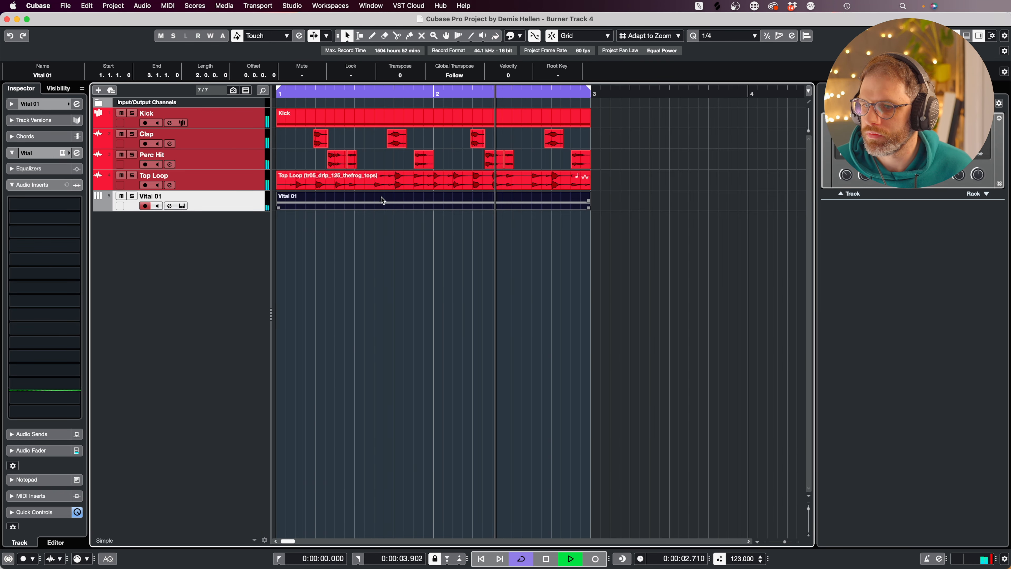
Transpose the Vital 01 note down by further octaves to E0 and return to the arrangement.
double_click(334, 202)
key(super+a)
key(shift+Down)
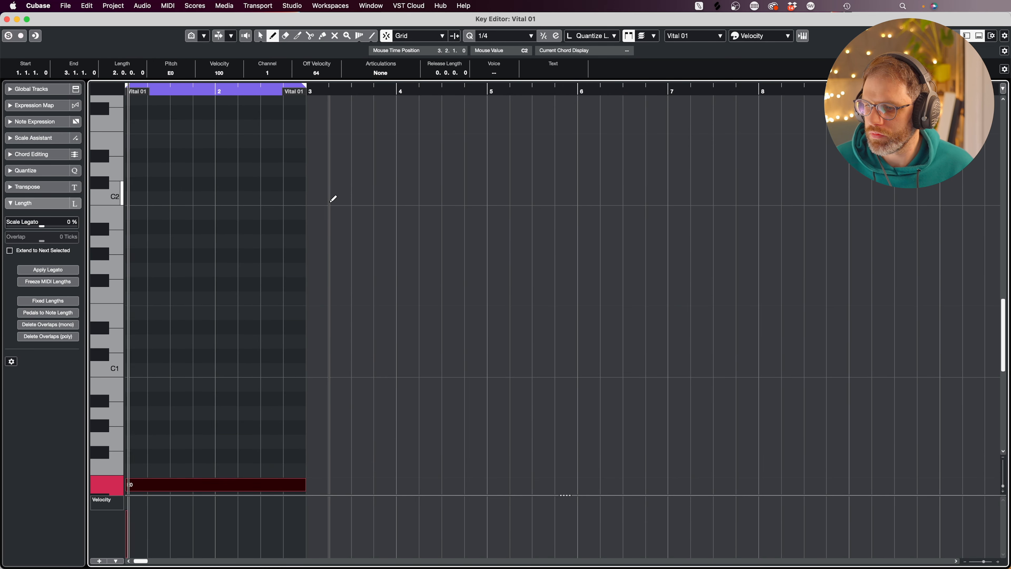
key(Return)
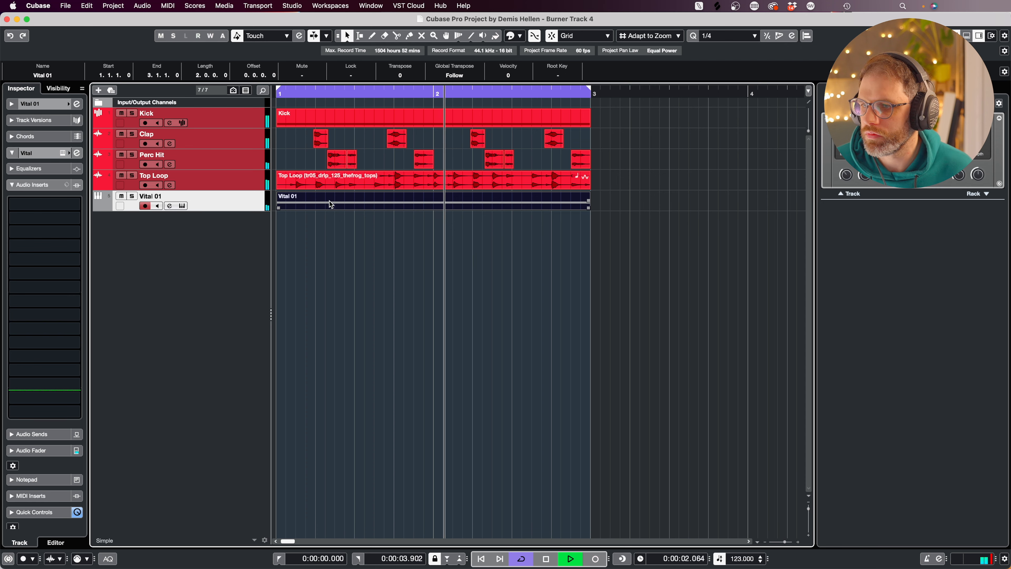
Reopen the Vital 01 part in the Key Editor and set the quantize grid to 1/16.
key(g)
key(g)
key(g)
key(g)
key(g)
key(g)
key(g)
key(g)
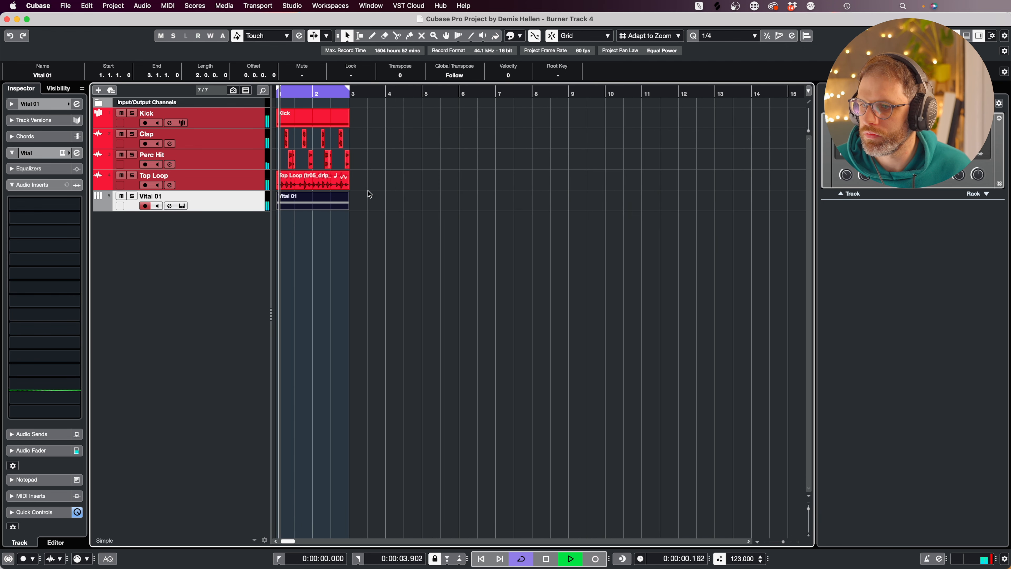
drag(361, 110, 269, 213)
click(288, 221)
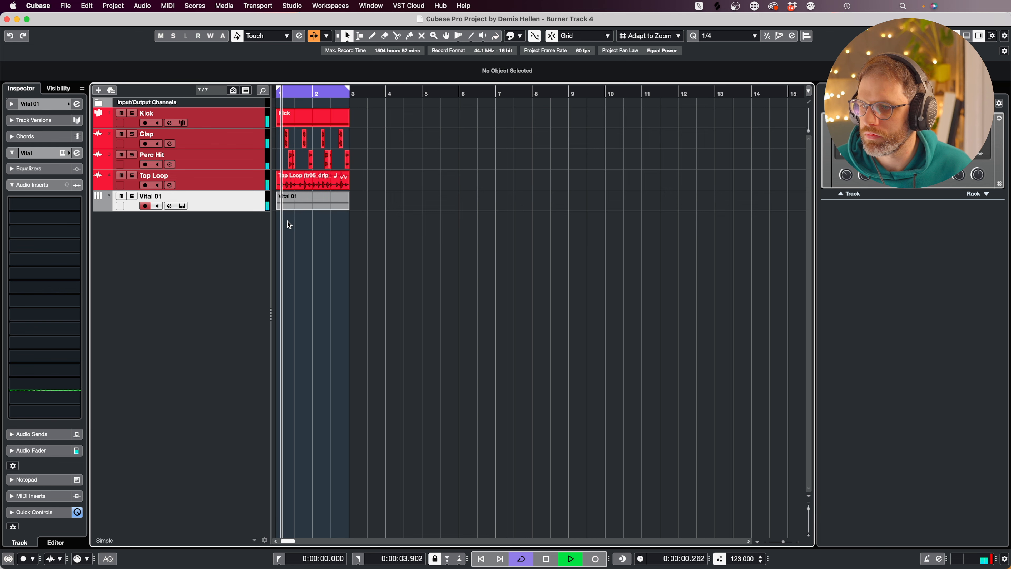
double_click(328, 199)
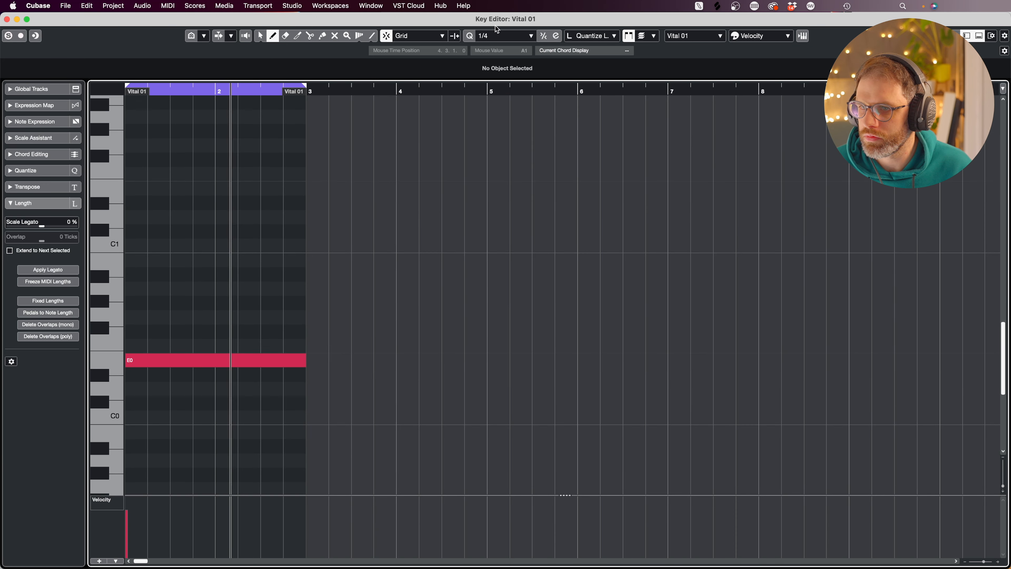
click(503, 36)
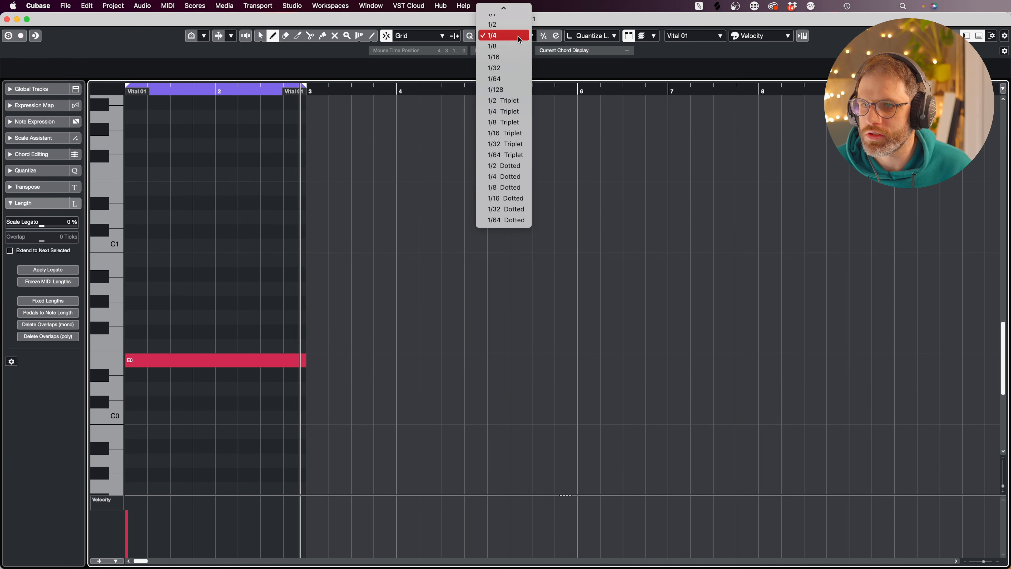
click(511, 60)
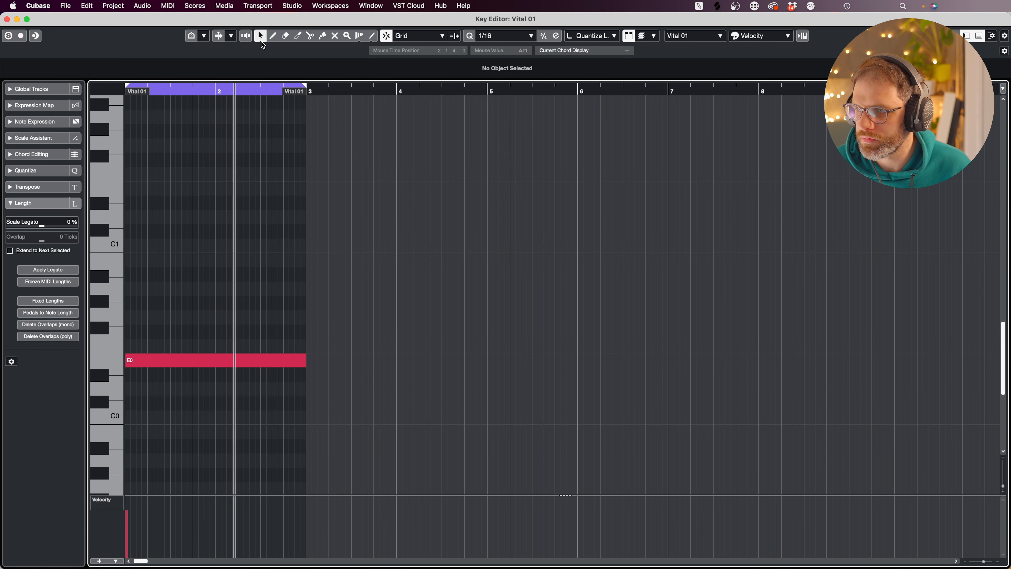
Shorten the E0 note to end at beat 3 of bar 2 and fill the remaining two beats with two one-beat F0 notes.
key(h)
key(h)
key(h)
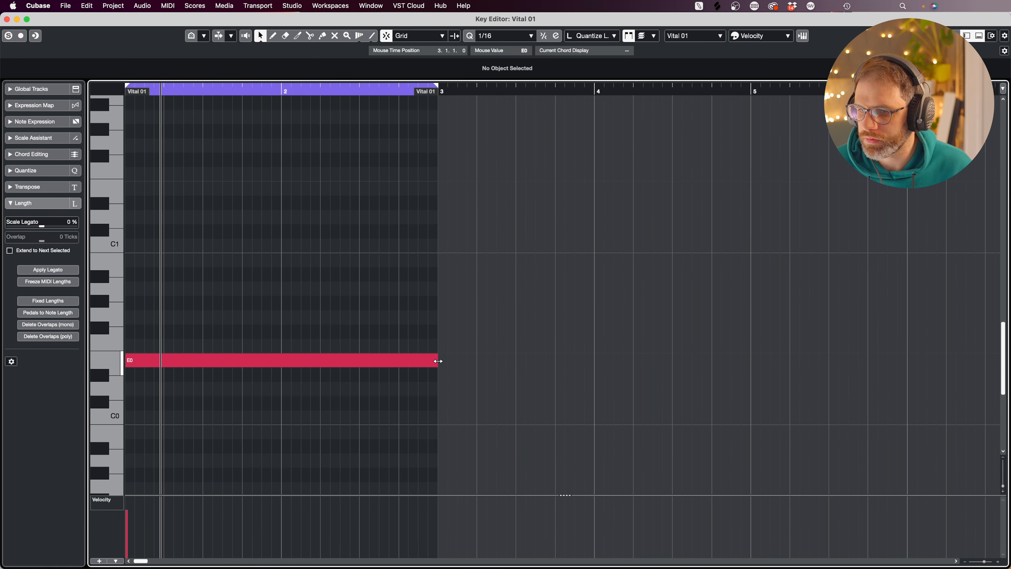
drag(438, 360, 359, 361)
key(super+d)
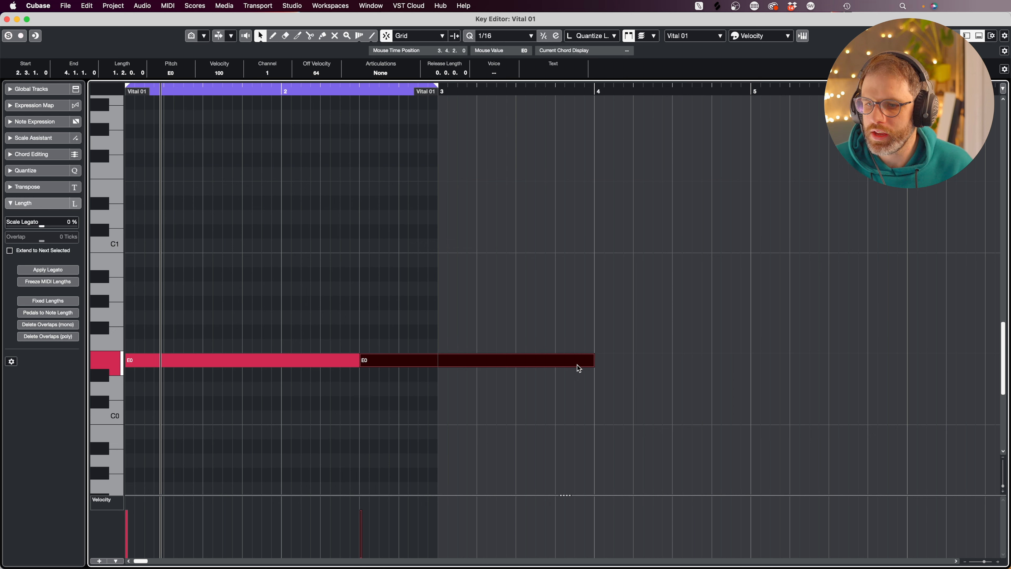
drag(592, 363, 397, 376)
key(super+d)
drag(417, 339, 379, 373)
key(Up)
Colour the notes by Scale/Chords and set the Scale Assistant's editor scale to E Aeolian (nat. minor).
click(737, 38)
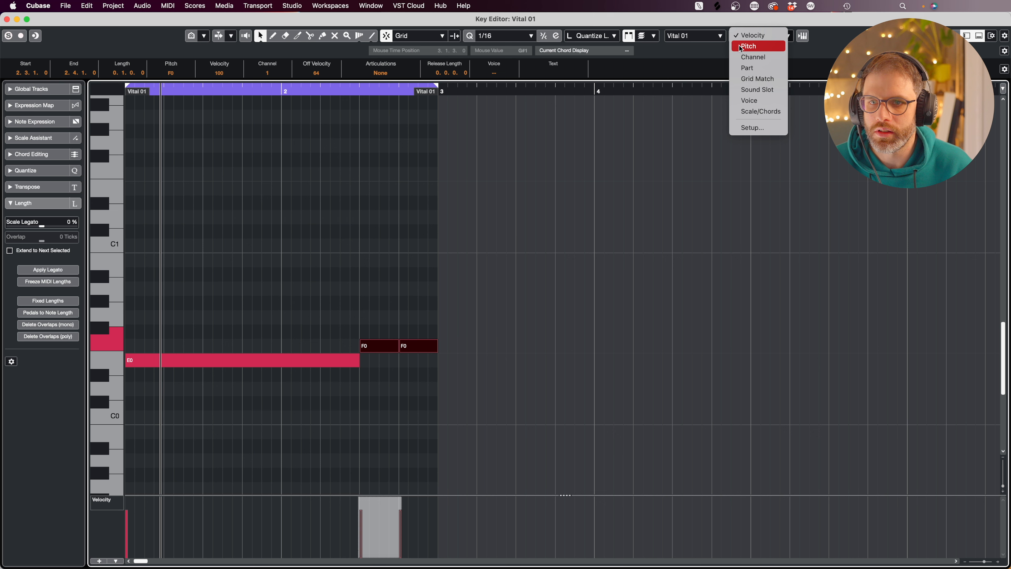
click(756, 113)
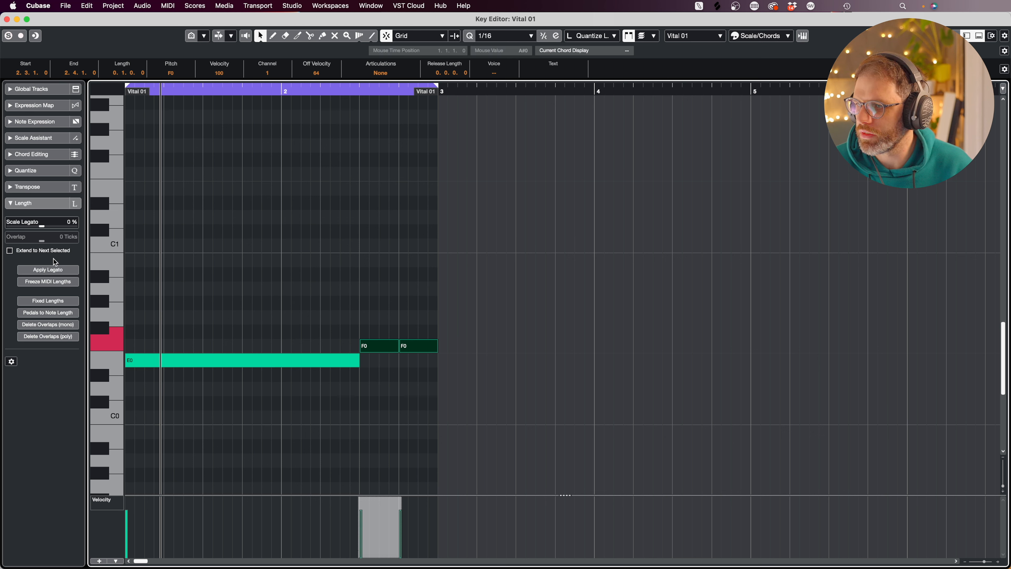
click(28, 137)
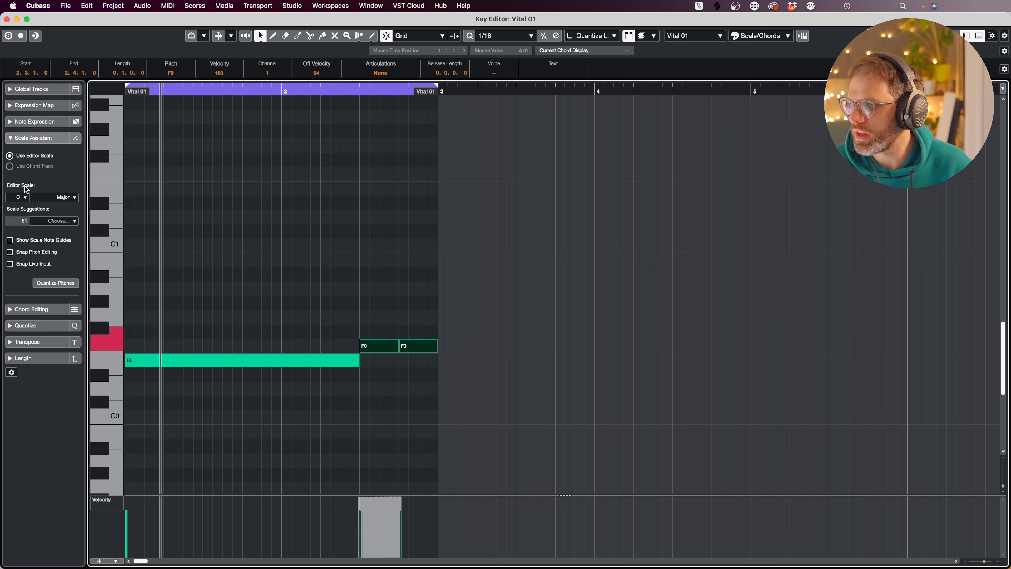
click(24, 196)
click(21, 242)
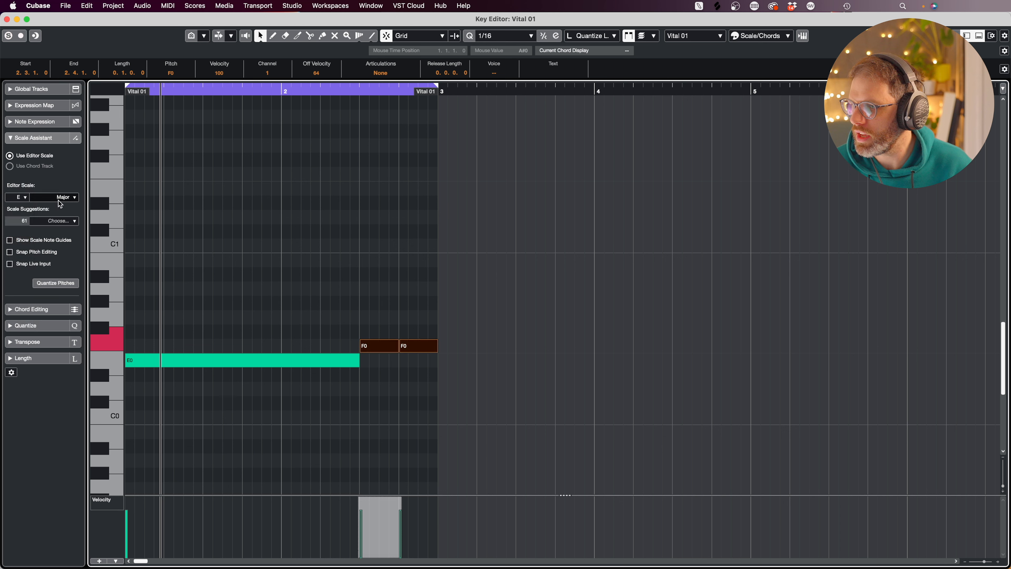
click(67, 198)
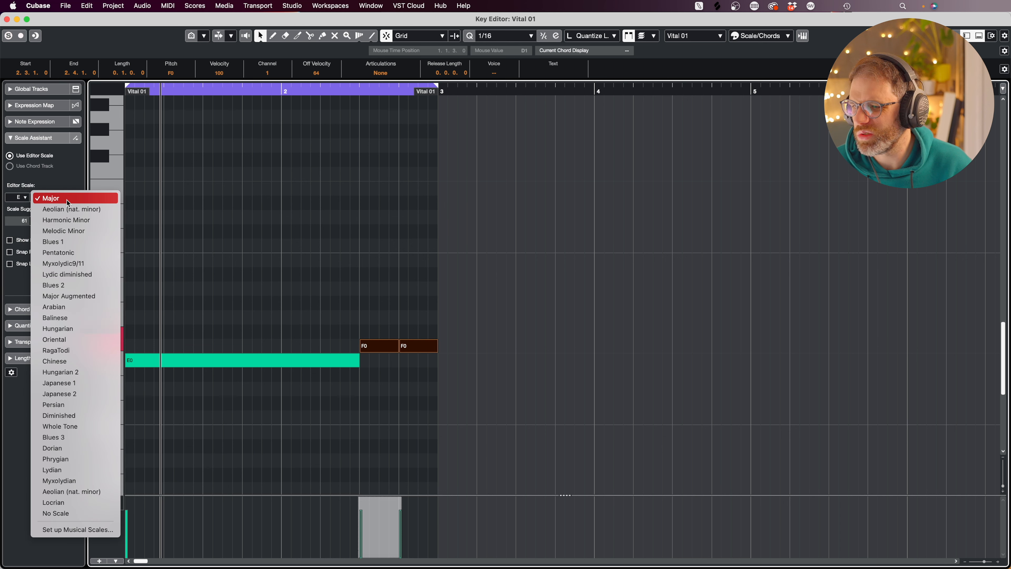
click(68, 211)
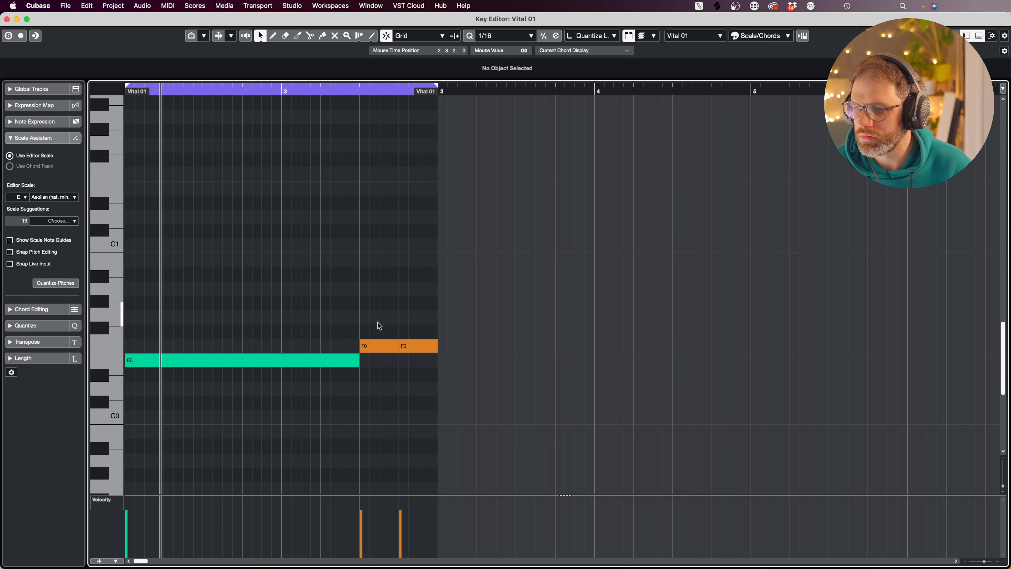
Raise the two short notes to F#0 and G0, and play the bassline with the drums in the arrangement.
drag(424, 356, 431, 360)
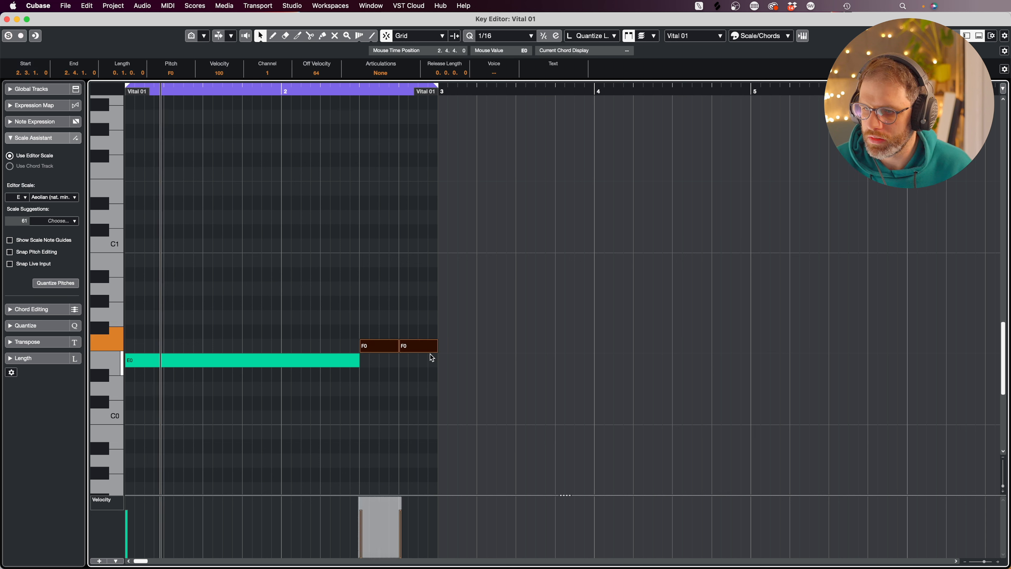
key(Up)
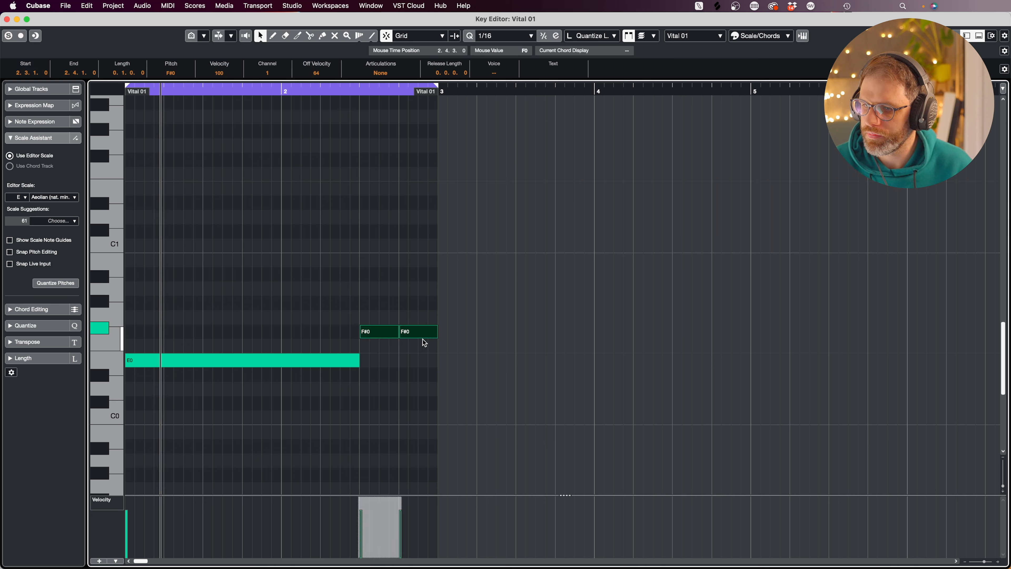
click(423, 337)
key(Up)
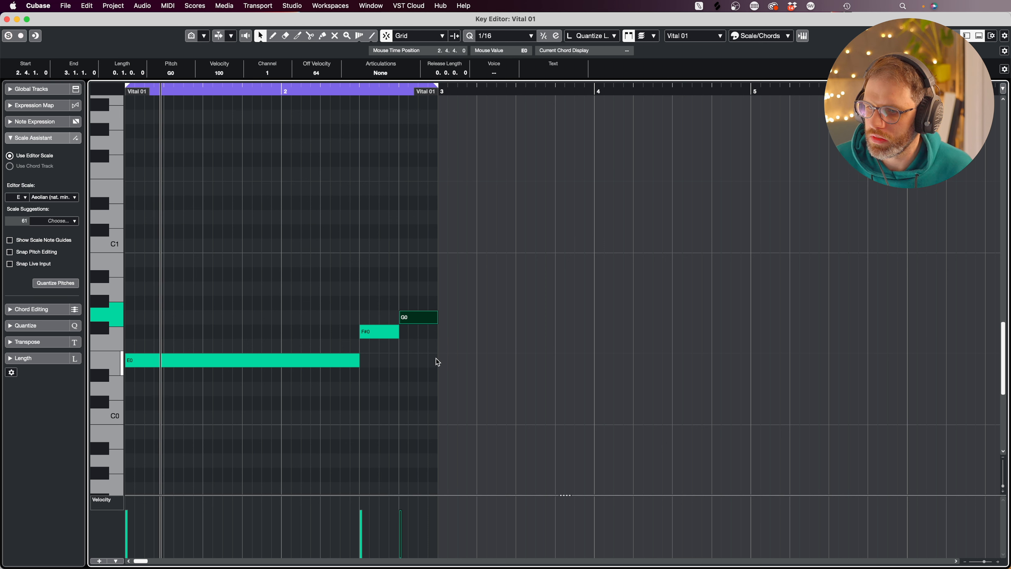
click(438, 360)
key(space)
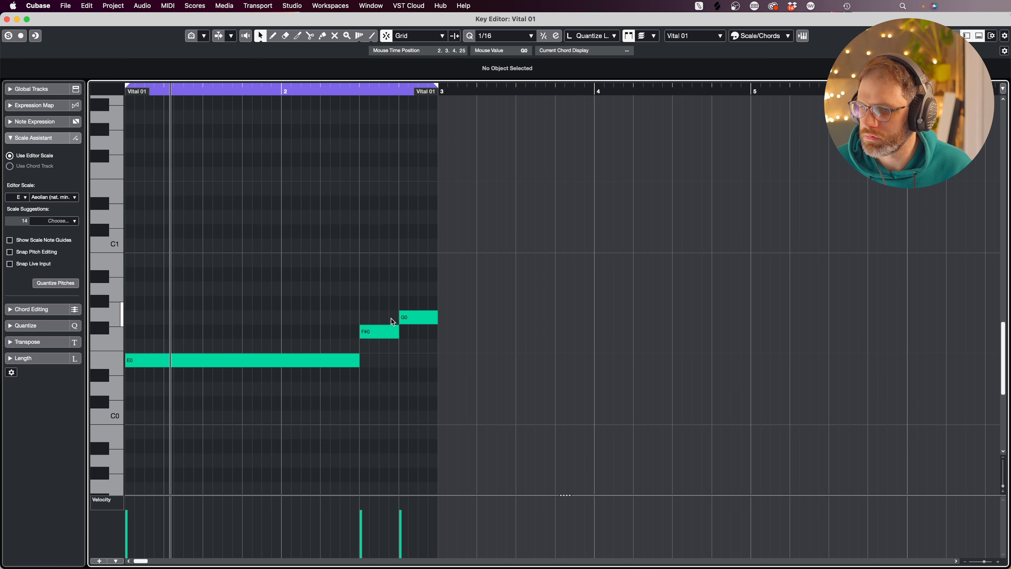
key(Return)
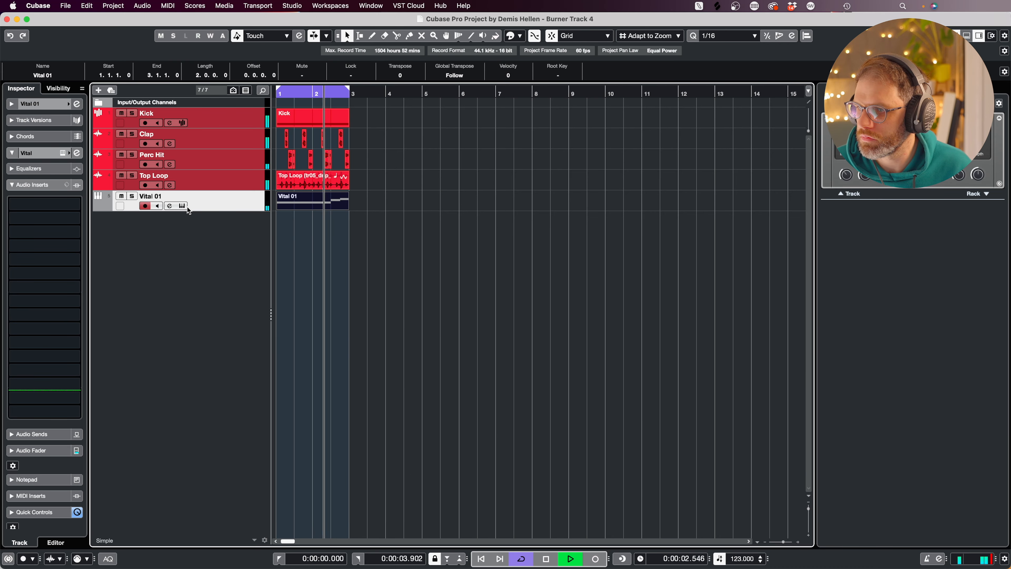
Insert FX Modulator on Vital 01, add a Volume module and apply the Factory curve that rises smoothly and drops at the end.
click(58, 204)
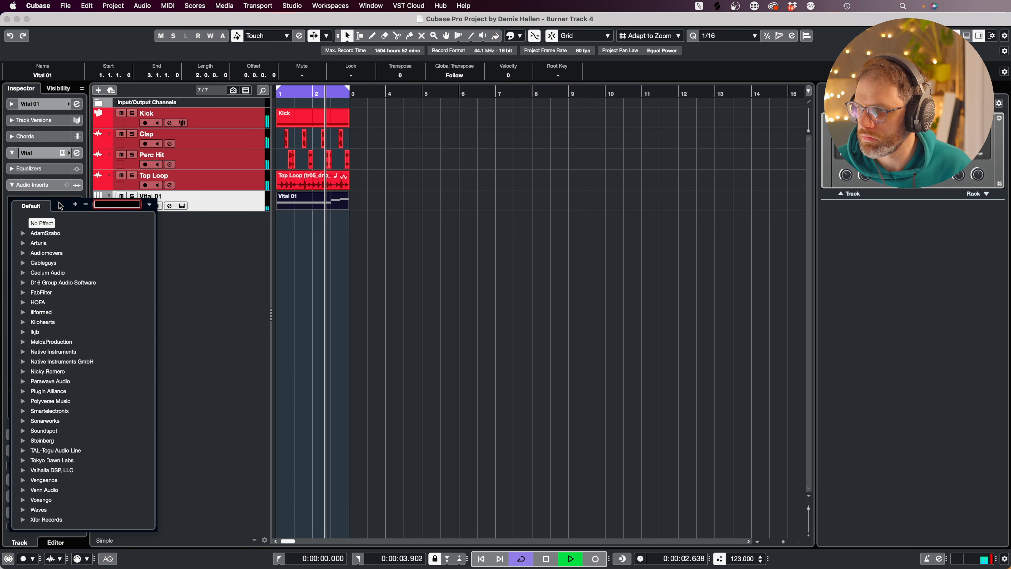
text(f)
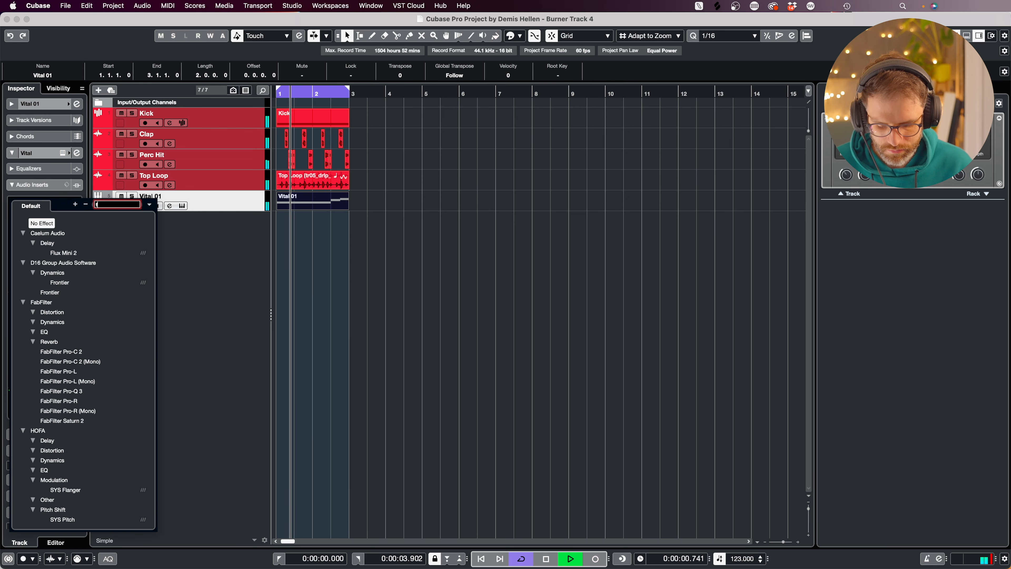
text(x)
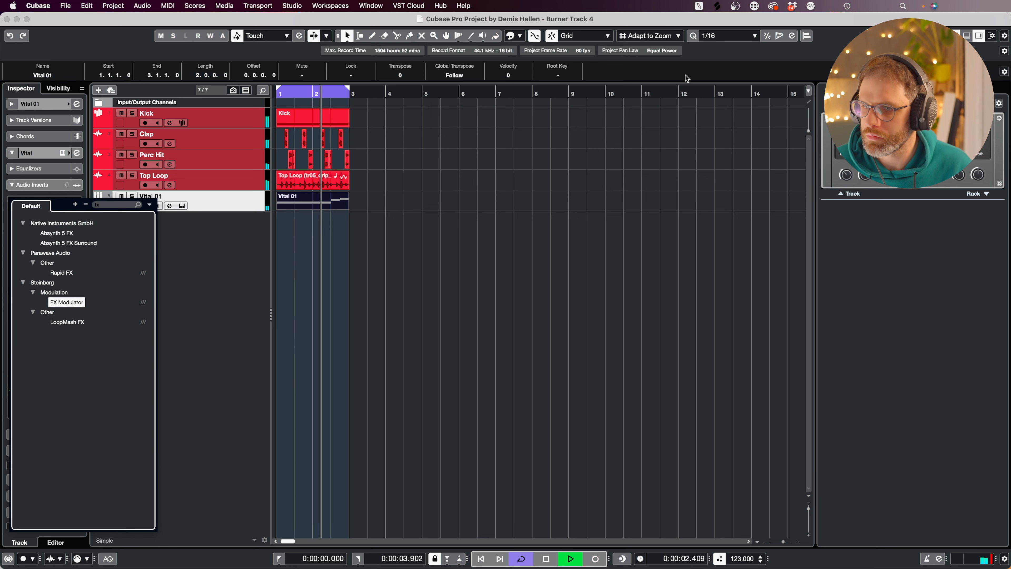
key(Return)
drag(597, 55, 657, 64)
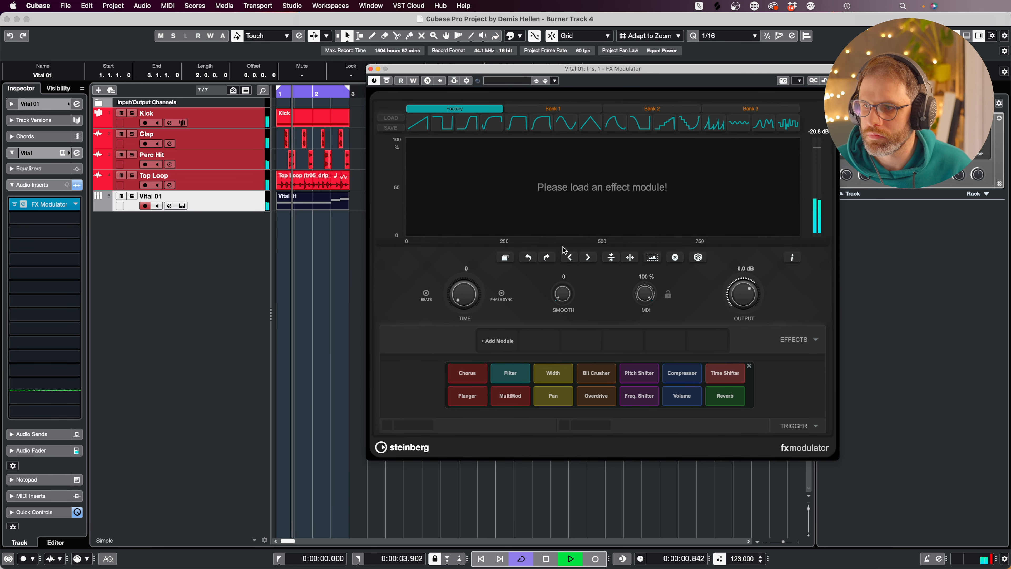
click(682, 396)
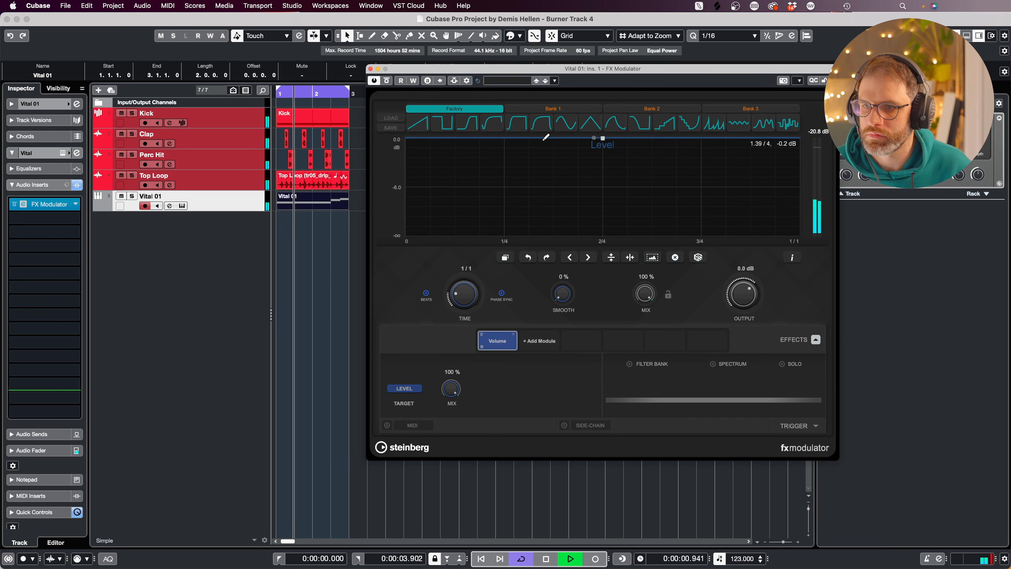
click(545, 125)
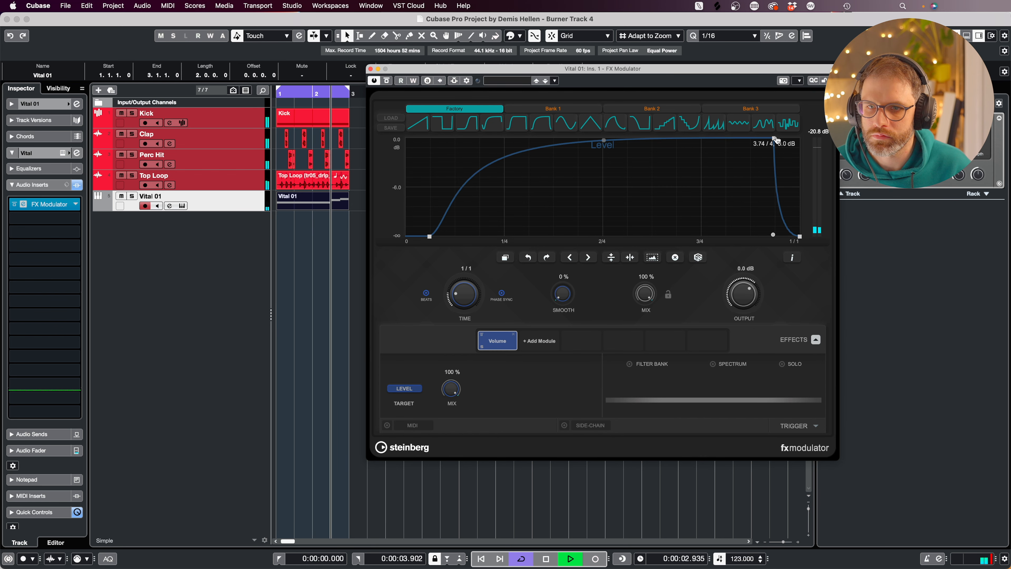
Set the Volume module's time to 1/4, move its drop to the curve's end, and reshape the rise into a slow-starting ramp peaking just past 2/16.
drag(775, 139, 795, 138)
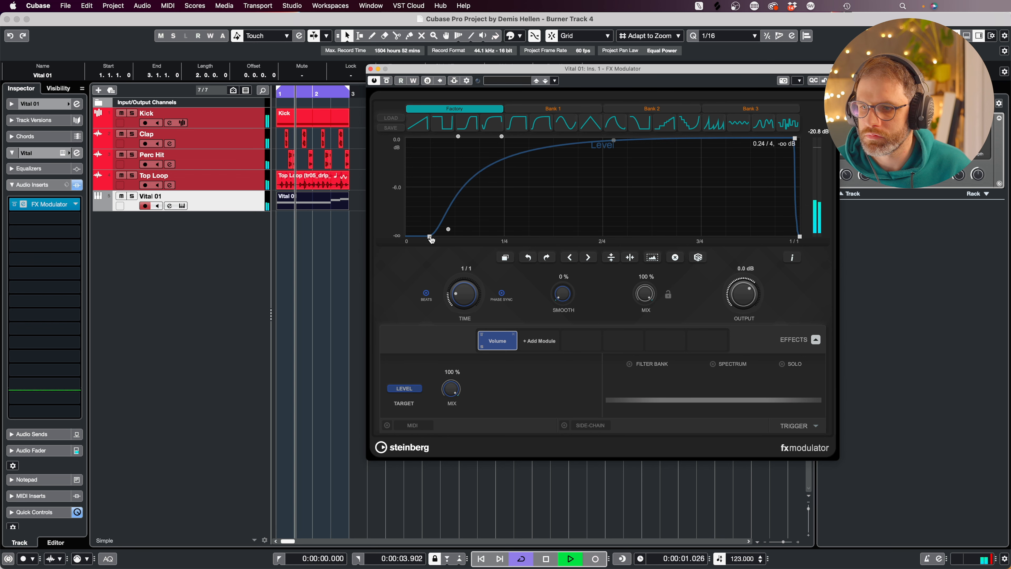
drag(469, 288, 470, 281)
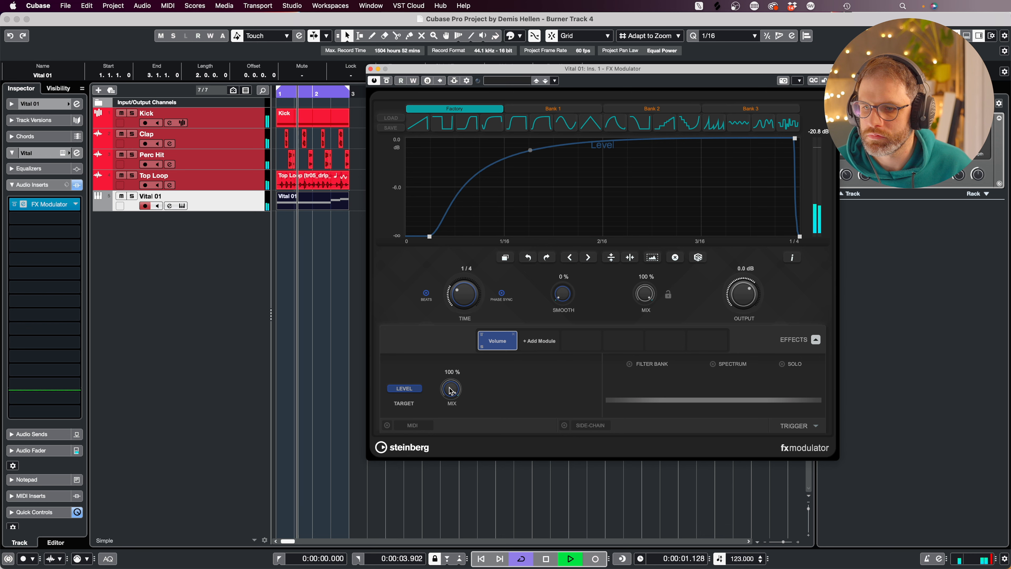
click(601, 142)
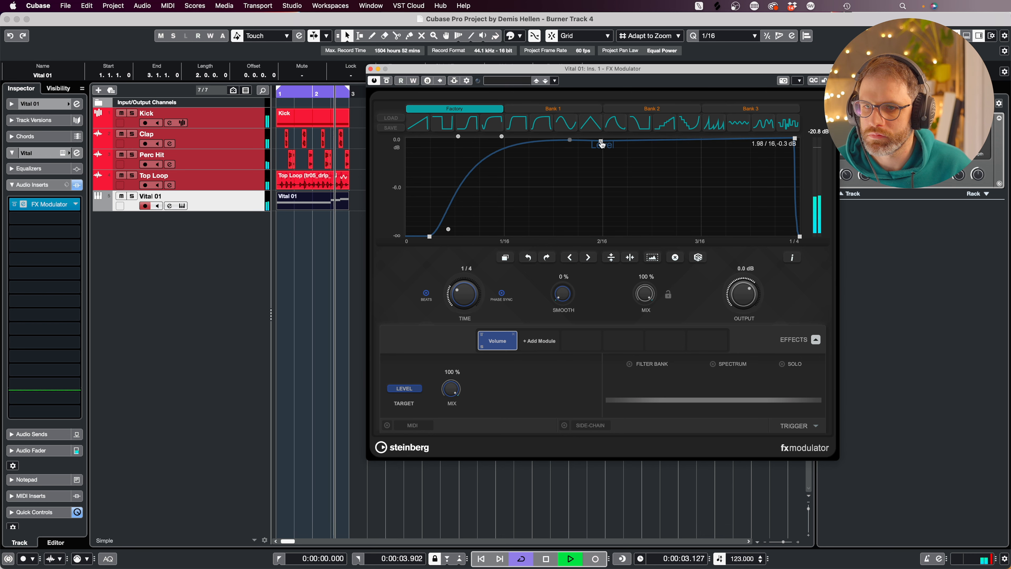
double_click(430, 237)
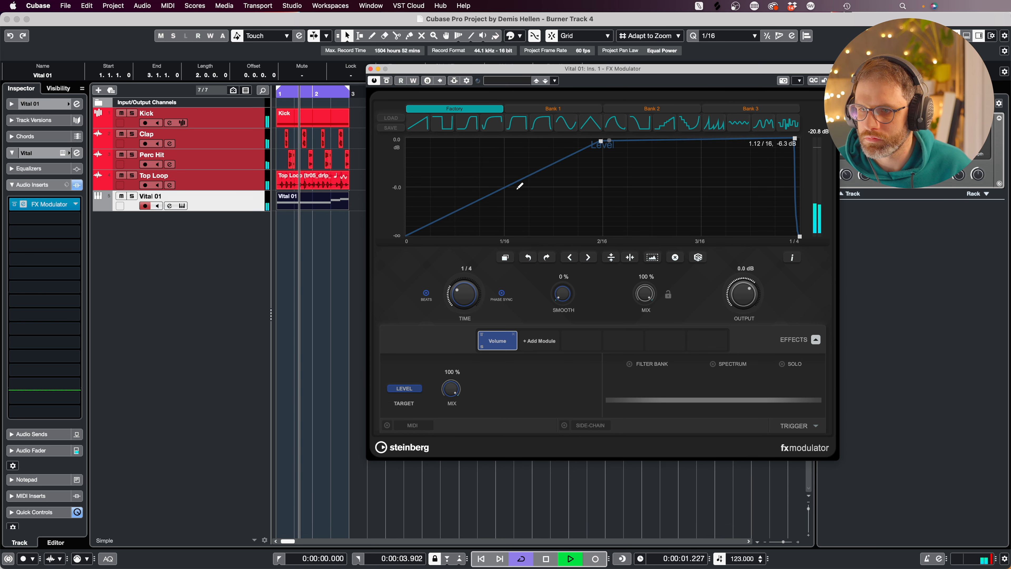
drag(512, 181, 521, 234)
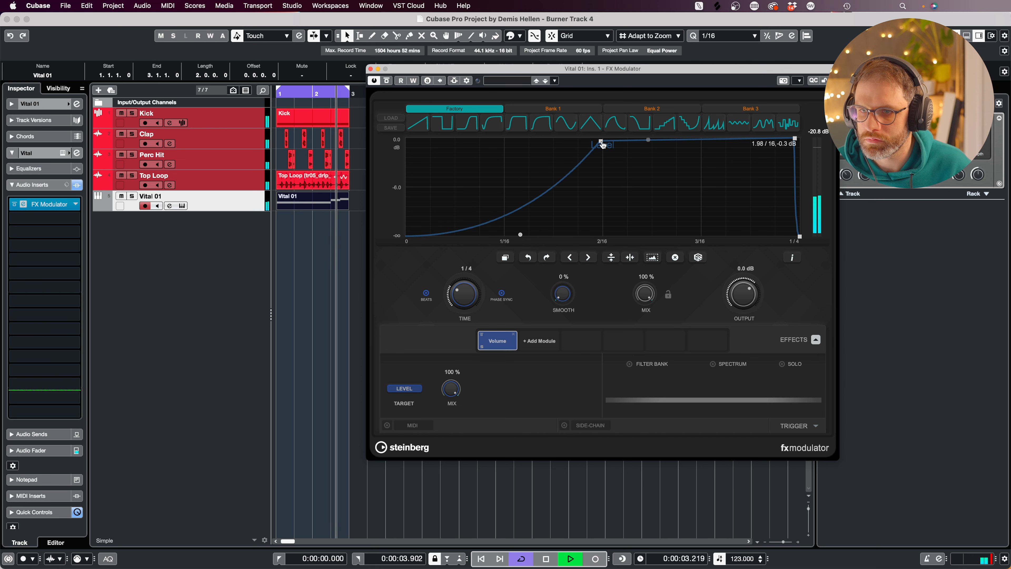
drag(602, 143, 628, 159)
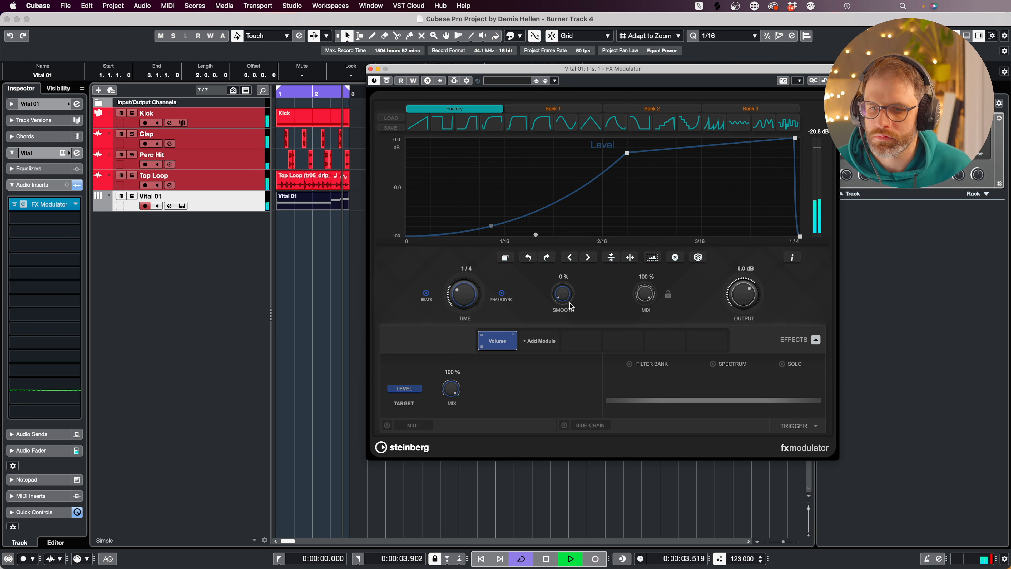
Solo the Vital 01 track and add a Filter module after the Volume module.
click(131, 198)
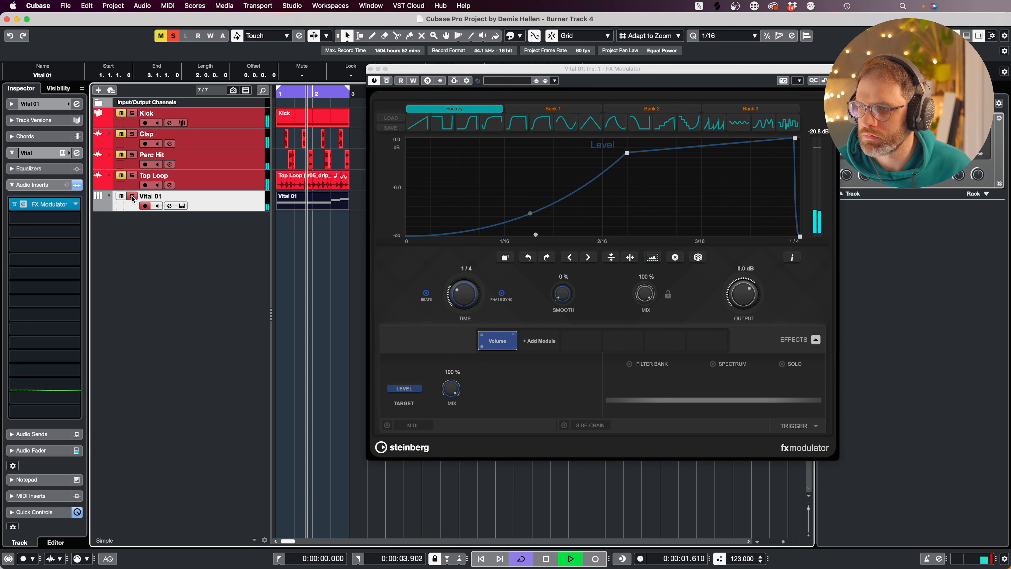
click(534, 342)
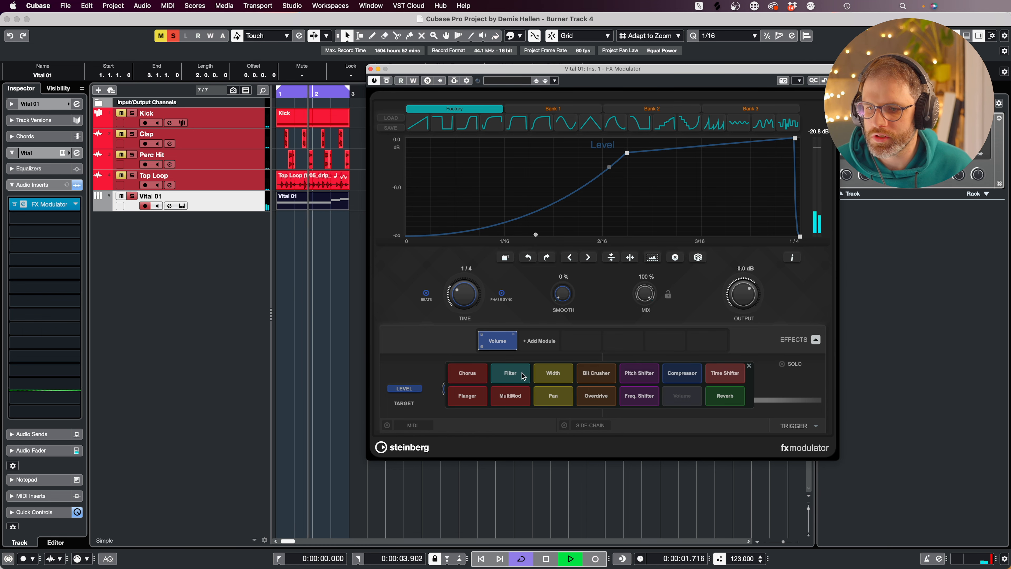
click(510, 374)
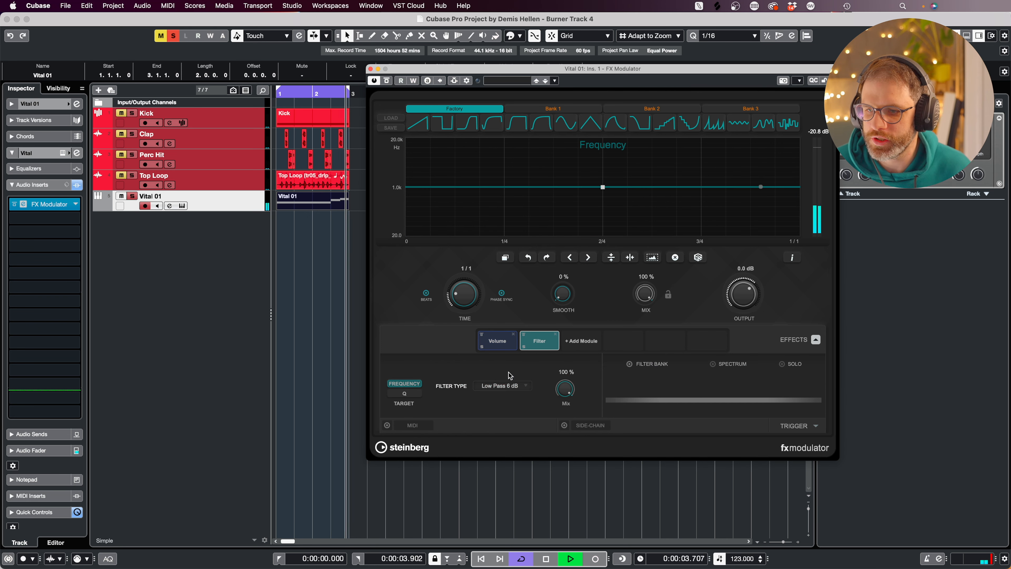
Stop playback, lower the filter's whole Q curve to 0 and set the filter type to High Pass 12 dB.
key(space)
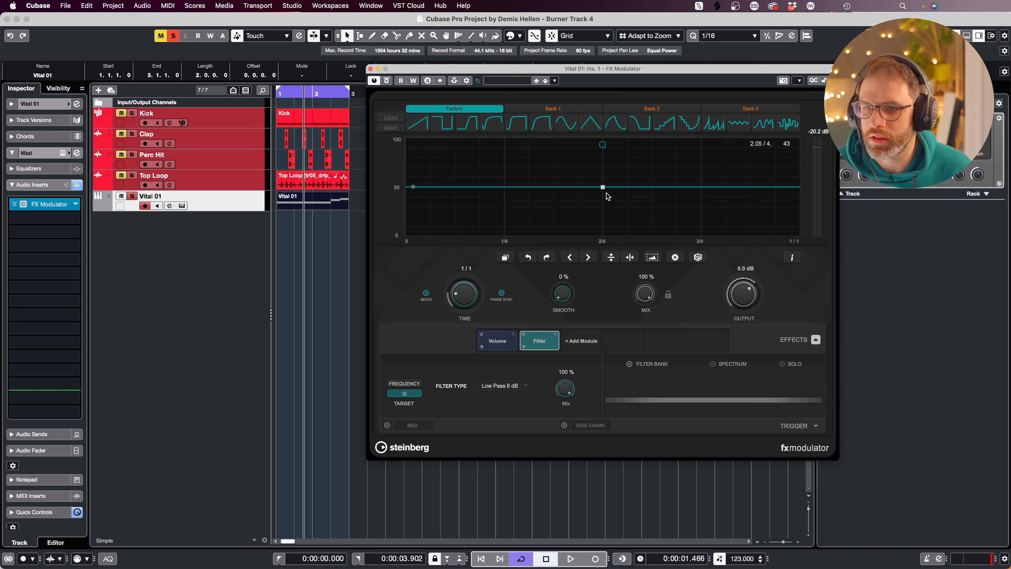
drag(603, 187, 595, 245)
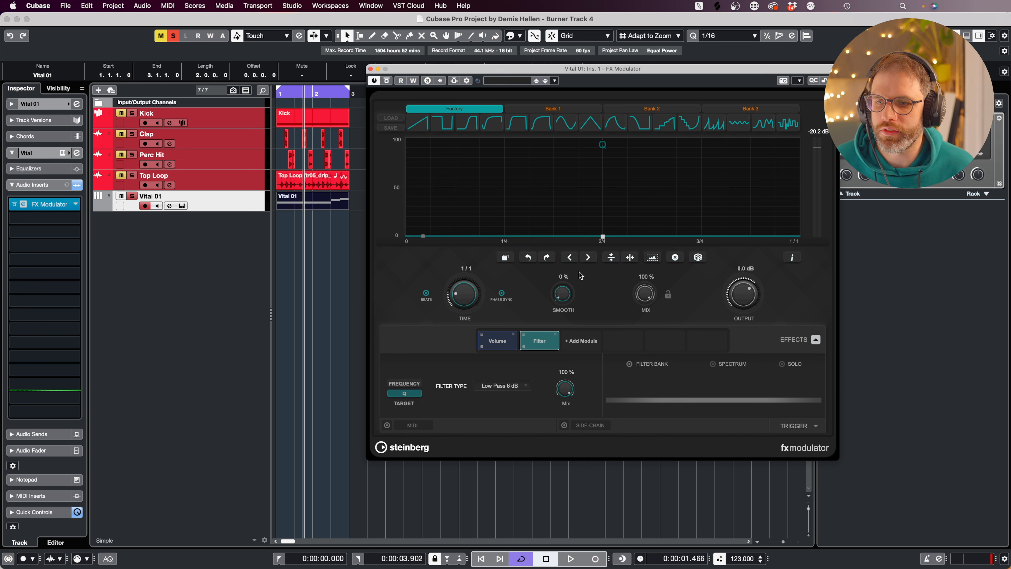
drag(403, 398, 405, 390)
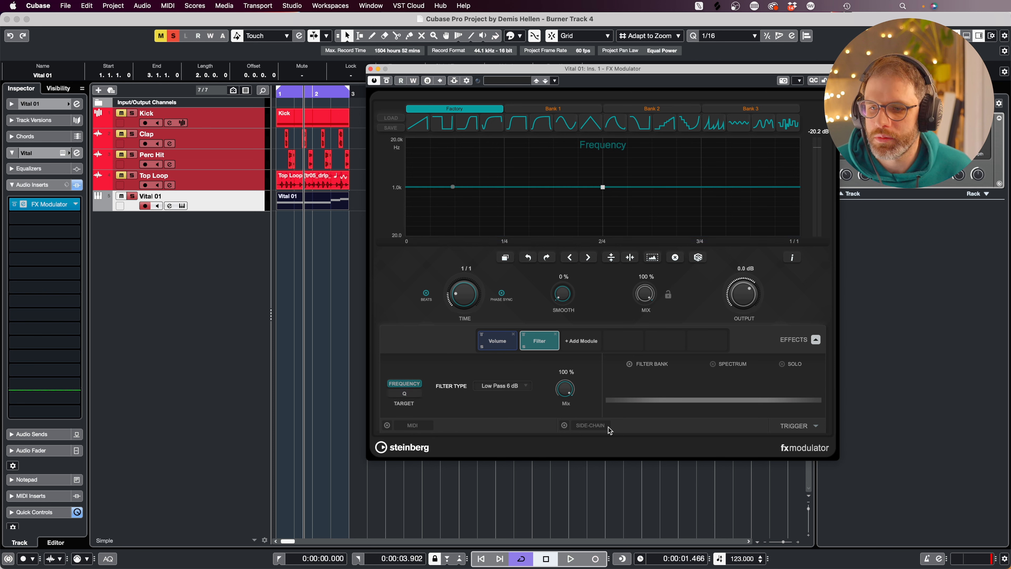
click(492, 386)
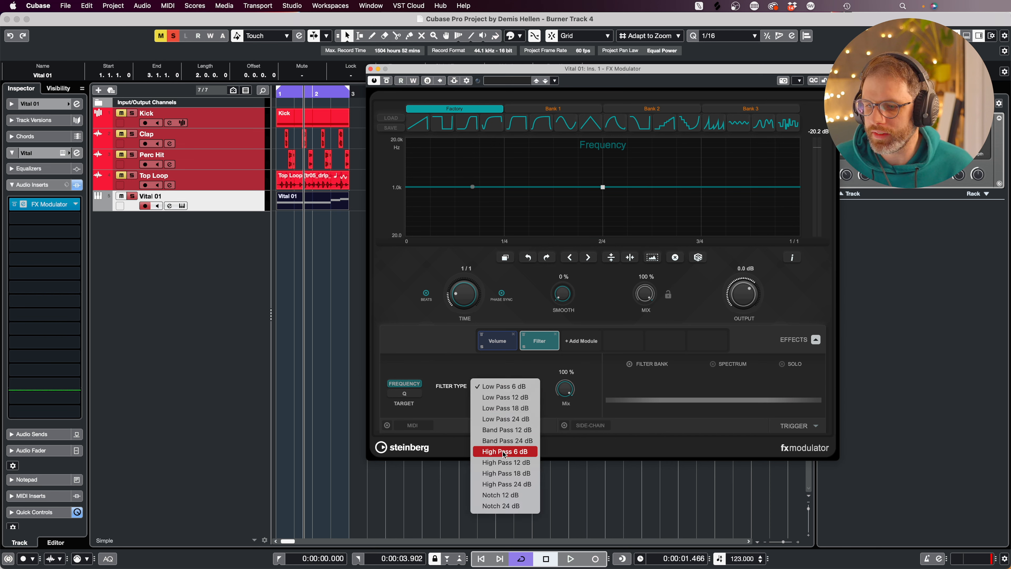
click(507, 463)
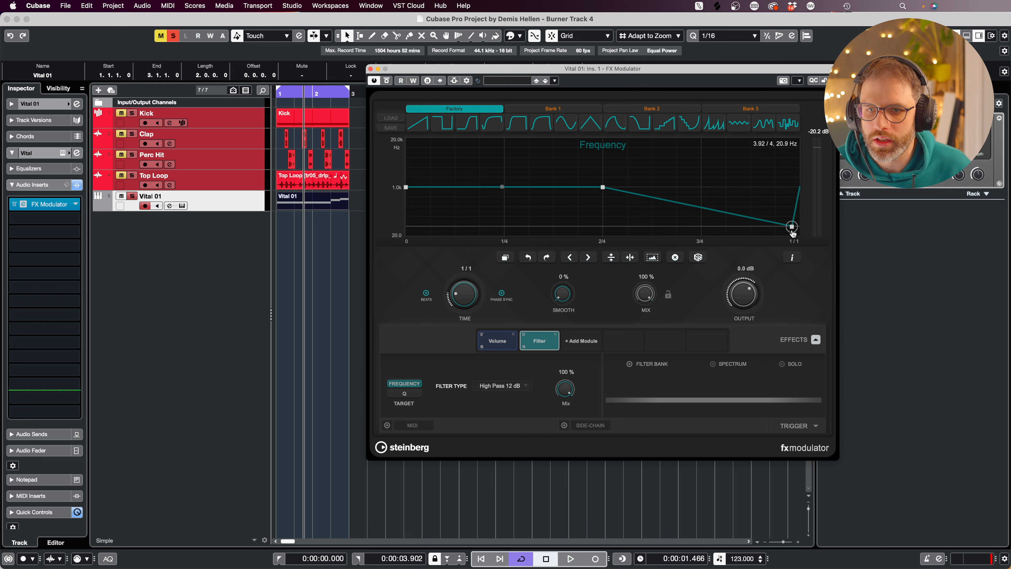
Shape the filter's frequency curve to fall in a bend from 1.0 kHz to 20 Hz at 2/4, and audition it.
drag(604, 188, 597, 240)
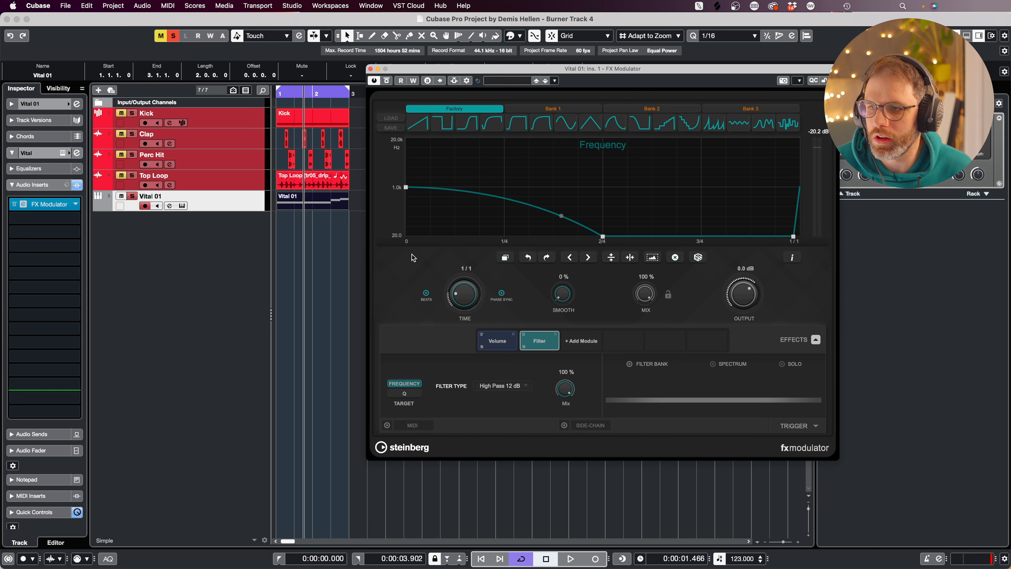
key(space)
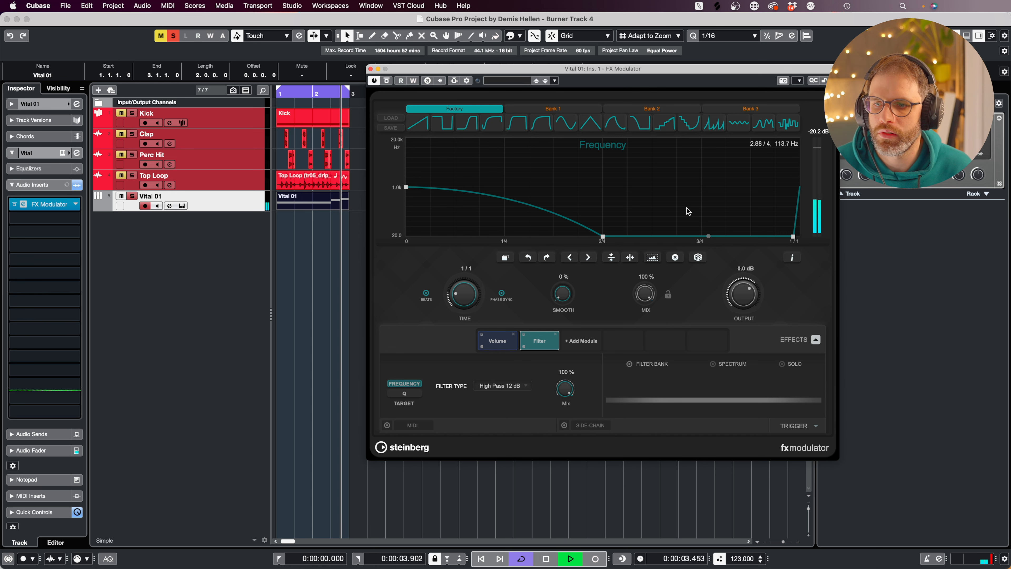
key(space)
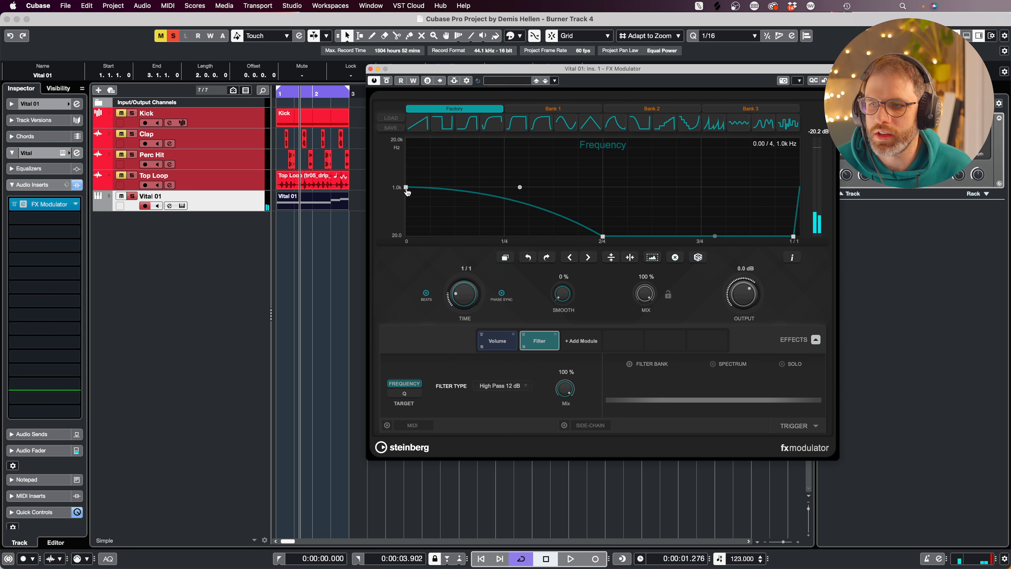
Set the frequency curve's start slightly below 1.0 kHz, raise its midpoint, flatten the bend and set the filter's time to 1/4.
drag(406, 183, 404, 157)
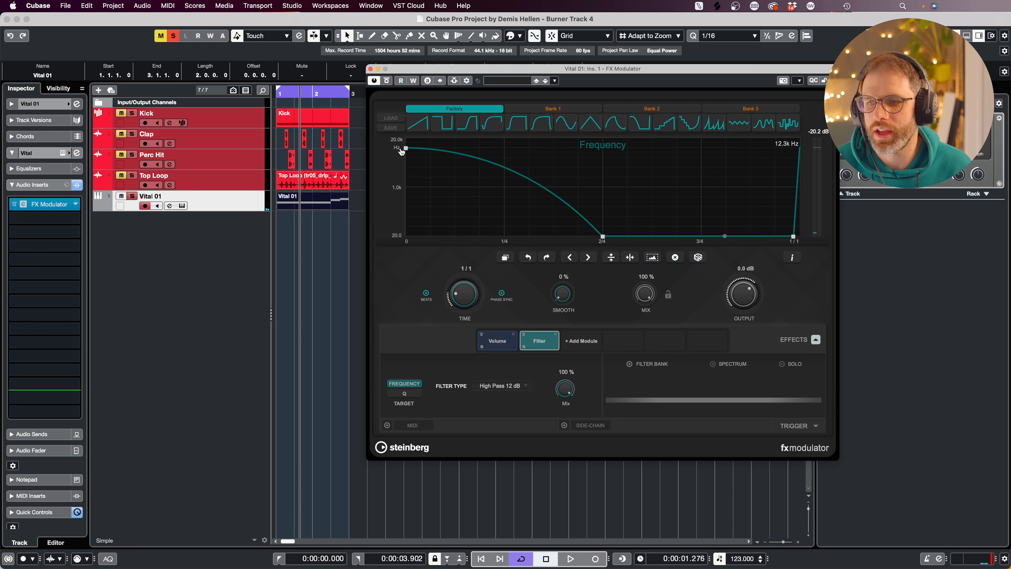
key(period)
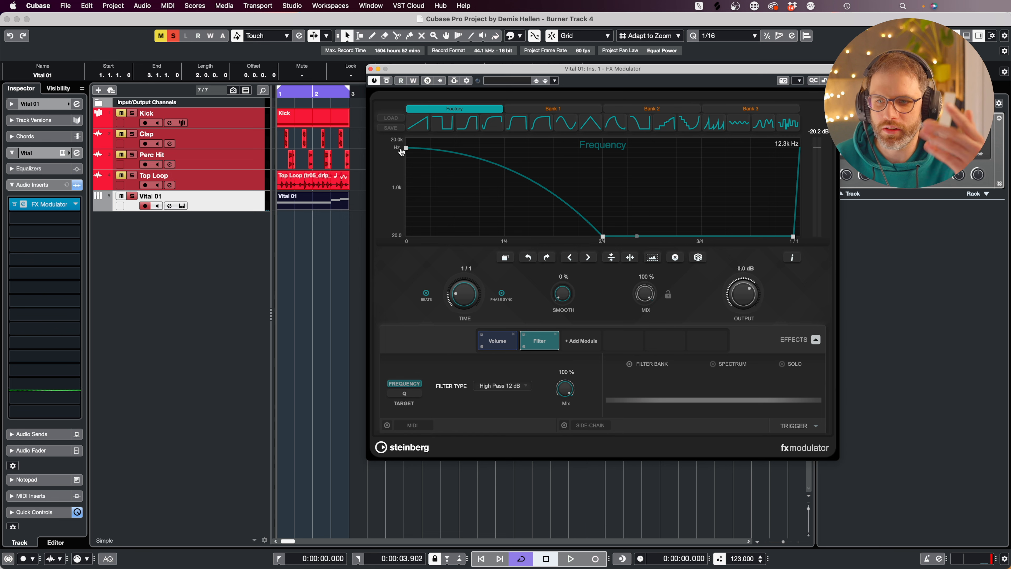
drag(402, 151, 409, 208)
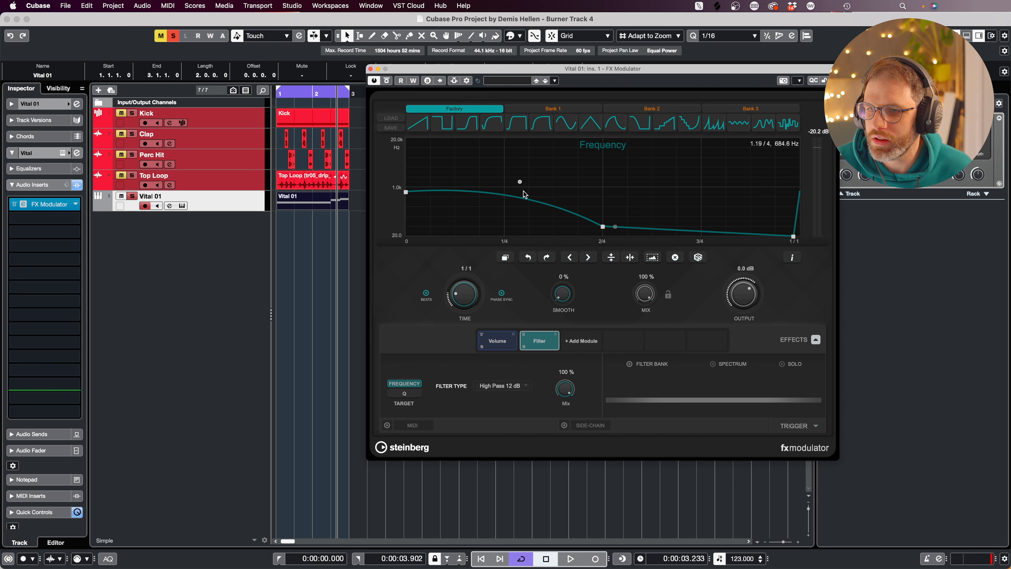
drag(519, 182, 519, 195)
key(space)
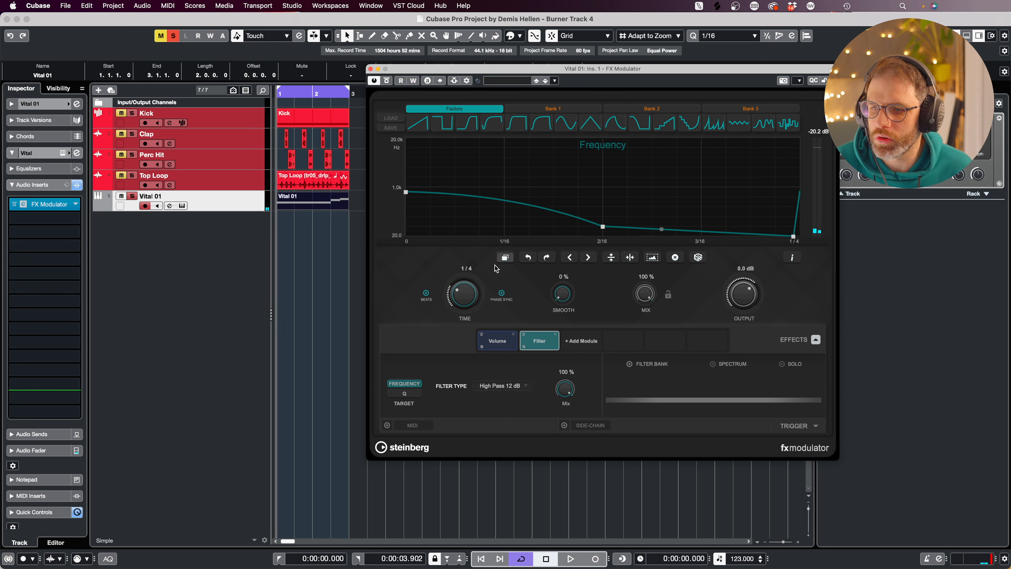
Play the soloed bass and raise the start of the filter's frequency curve above 1.0 kHz.
key(space)
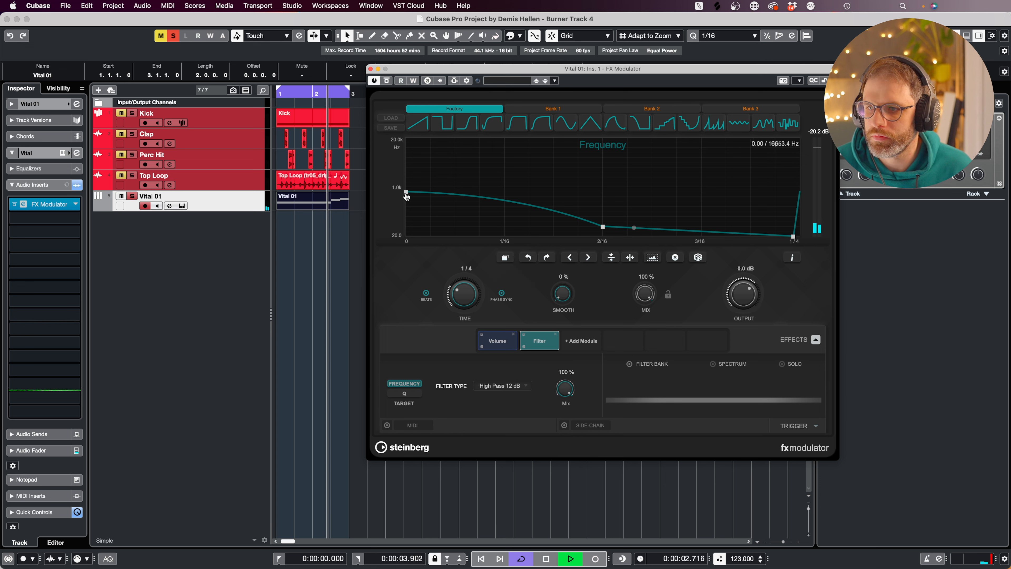
drag(406, 194, 407, 189)
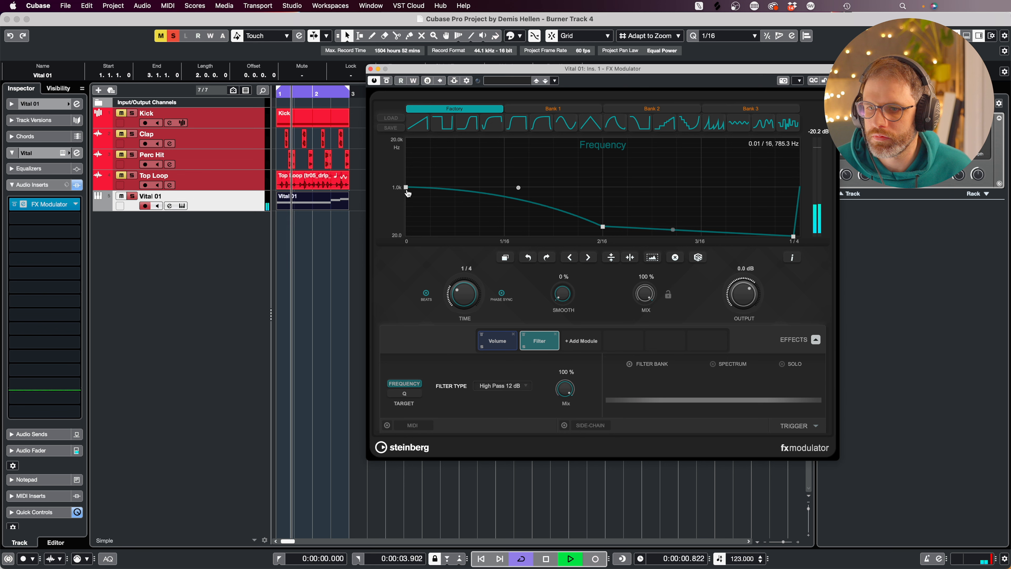
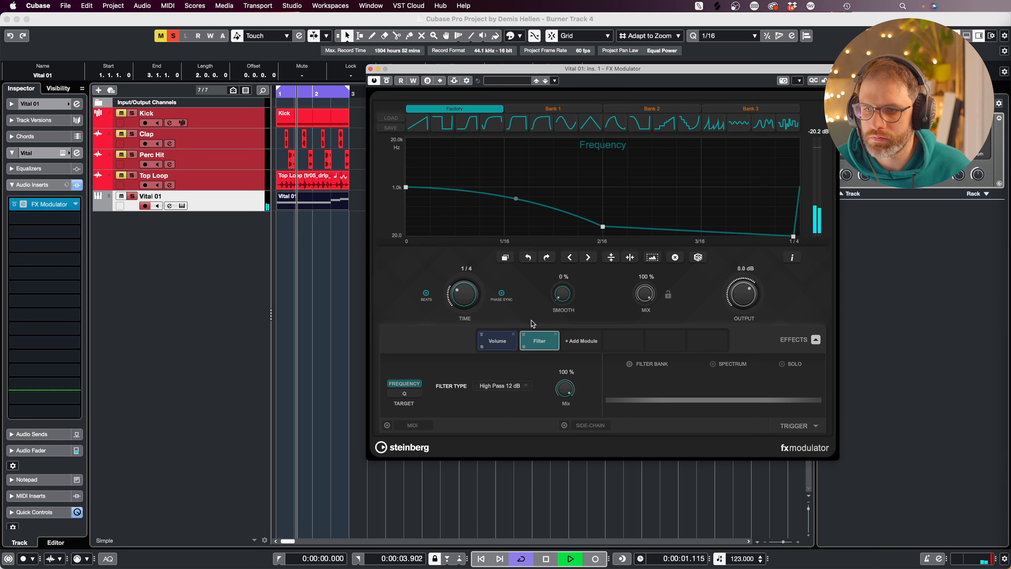
drag(406, 188, 406, 173)
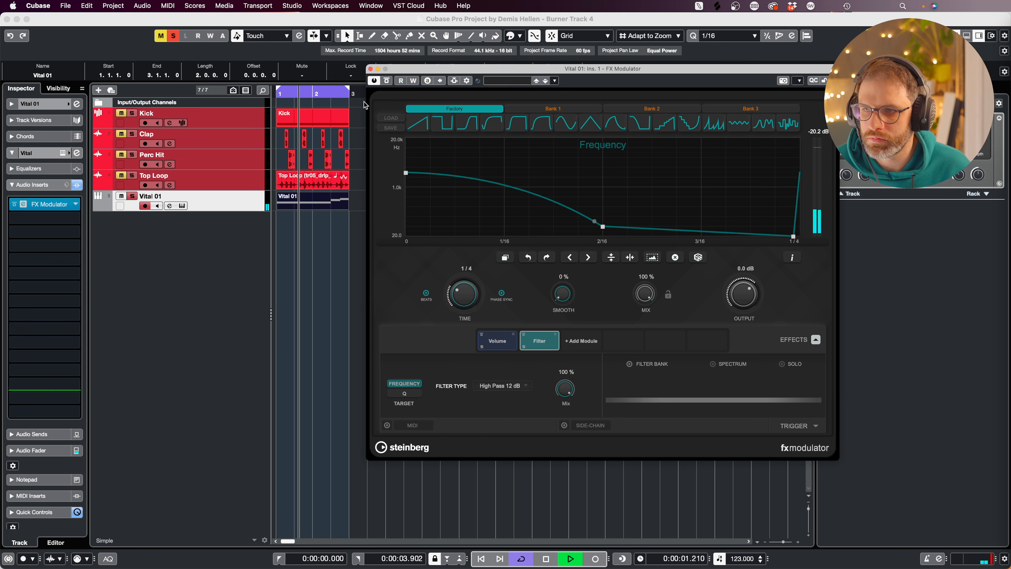
Close the FX Modulator window, unsolo Vital 01 and play the bassline with the drums from the start.
click(370, 69)
key(space)
key(period)
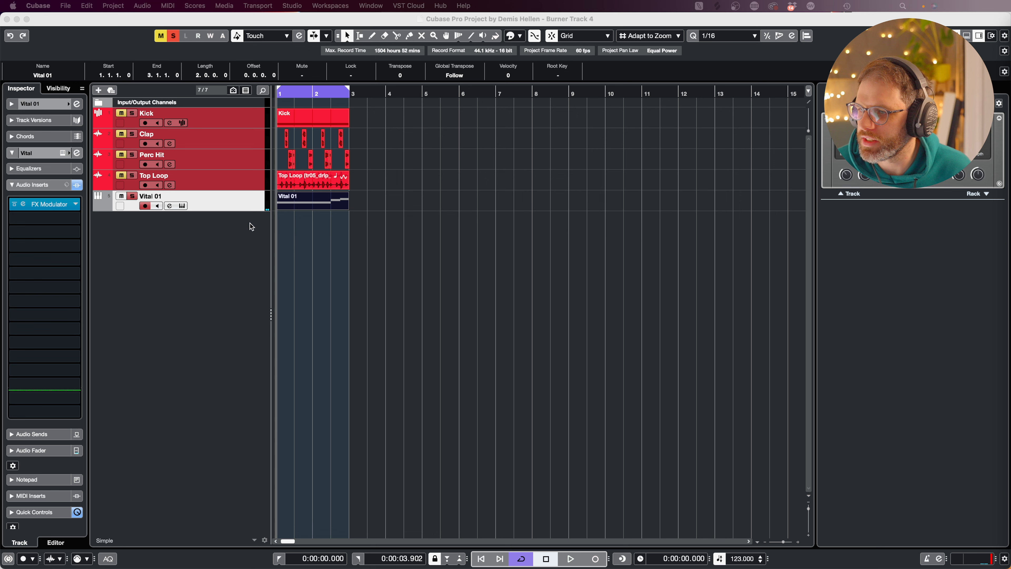
click(132, 198)
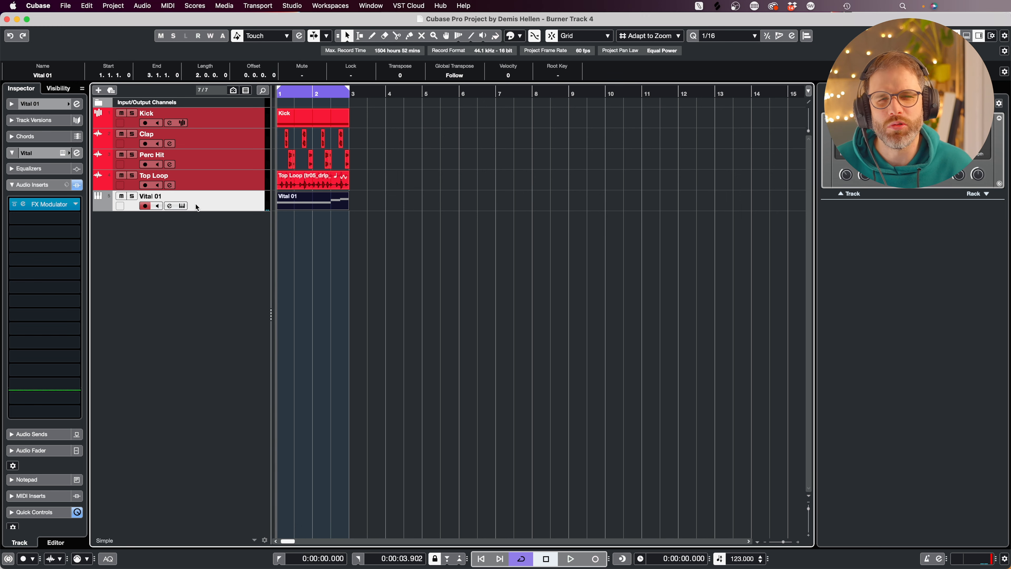
click(493, 187)
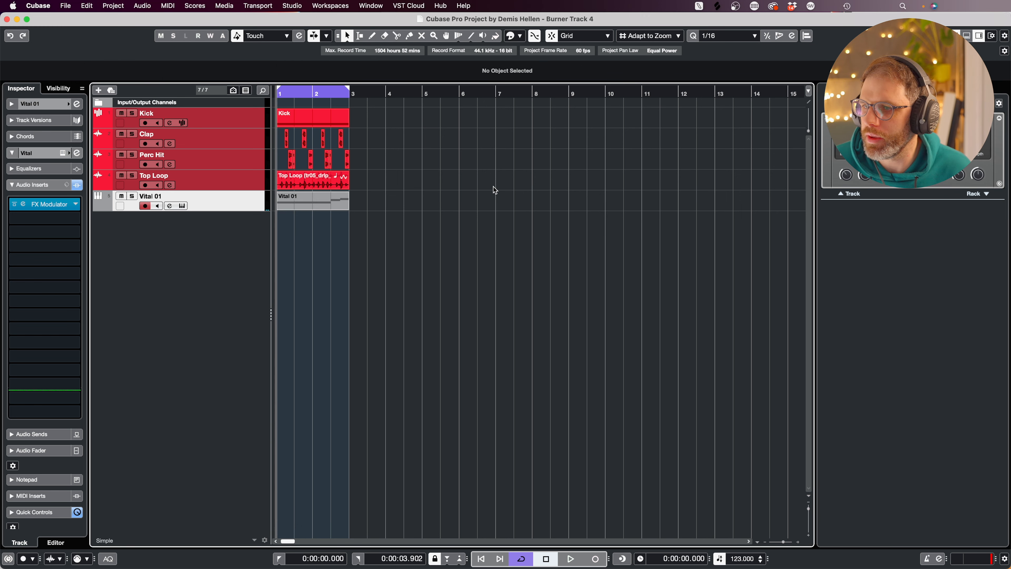
key(space)
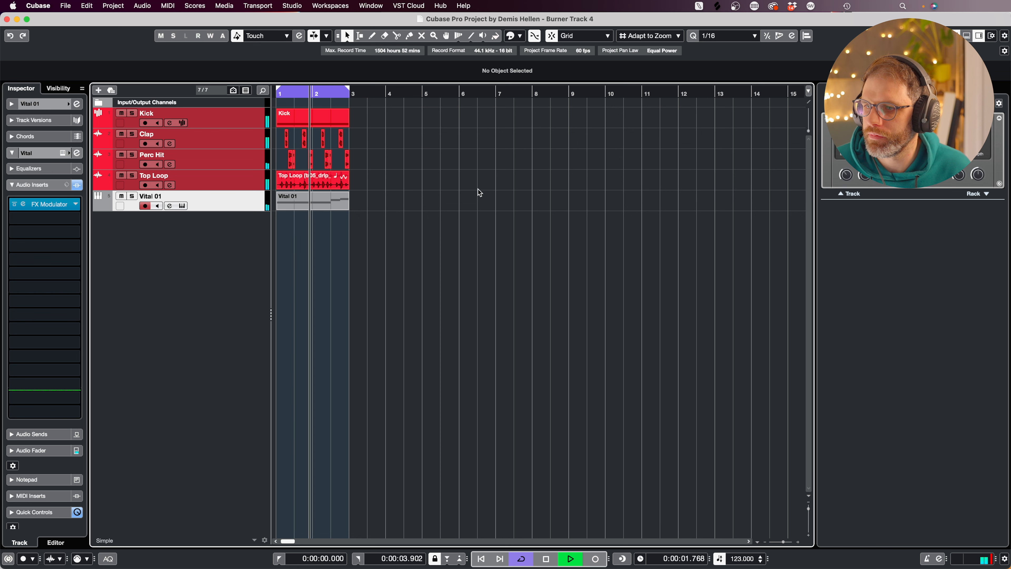
Check the Vital synth, reopen FX Modulator and move the Volume curve's peak point to 2/16 at about -0.9 dB.
click(182, 206)
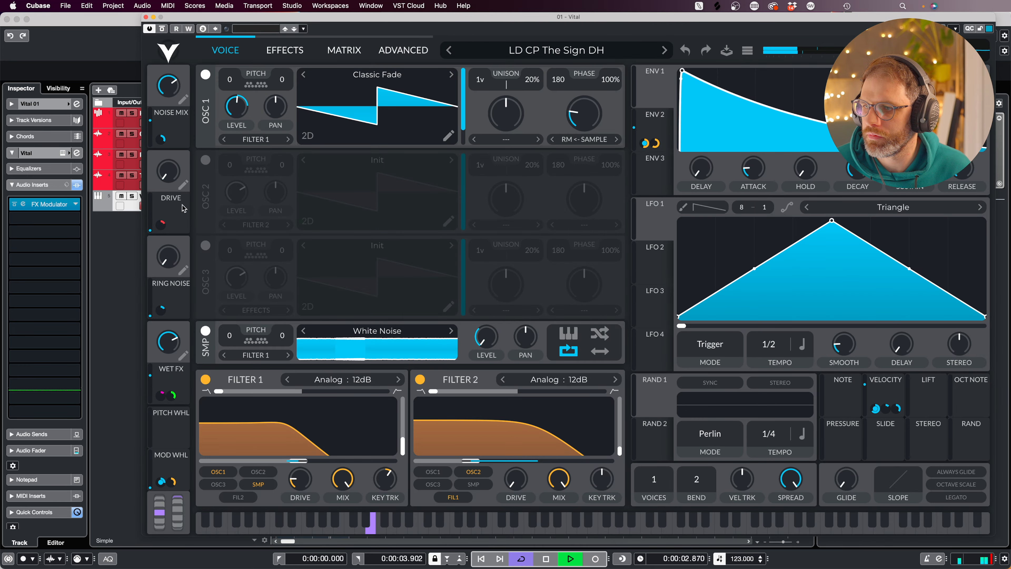
click(146, 17)
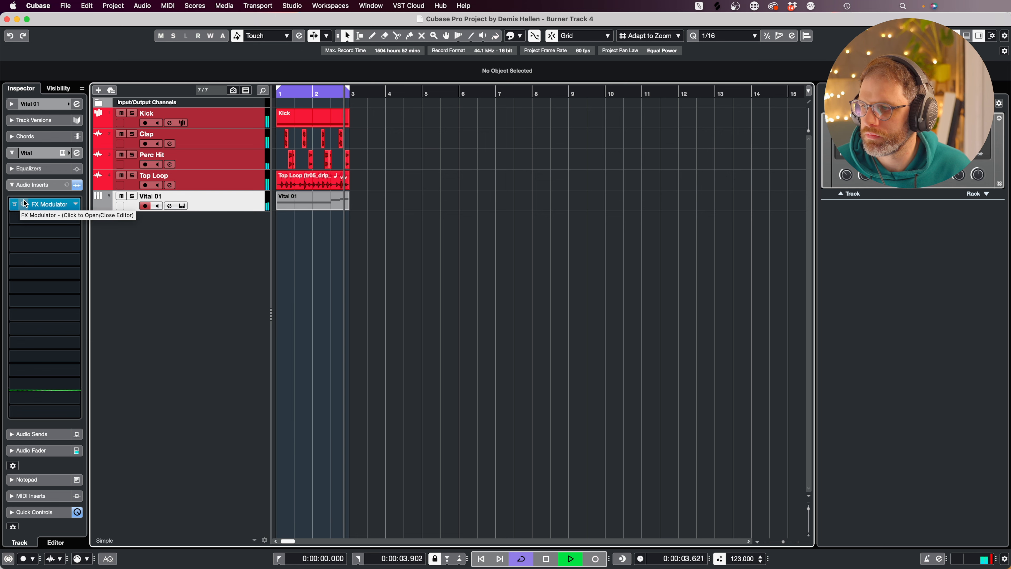
click(44, 204)
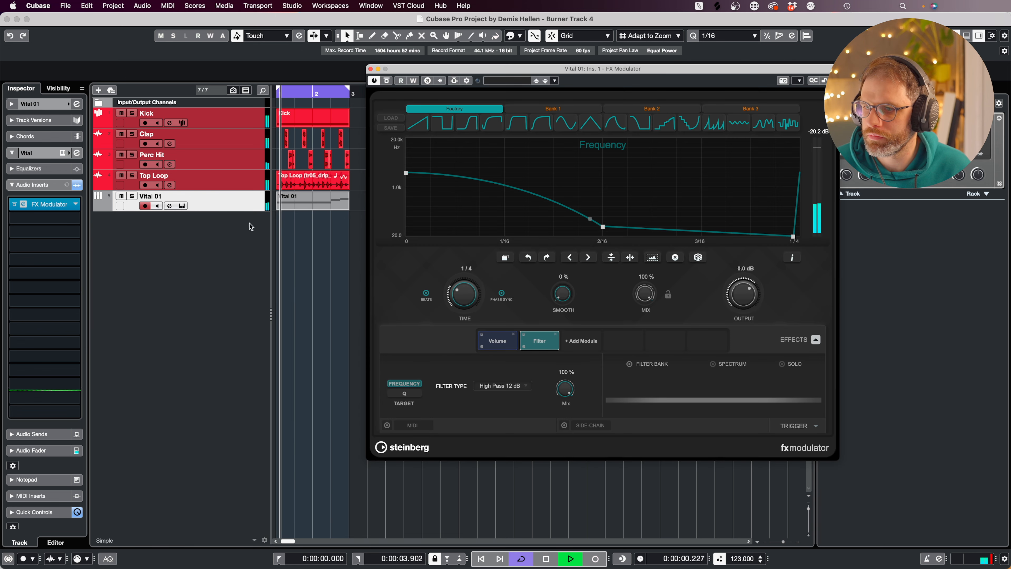
click(497, 341)
drag(622, 151, 602, 147)
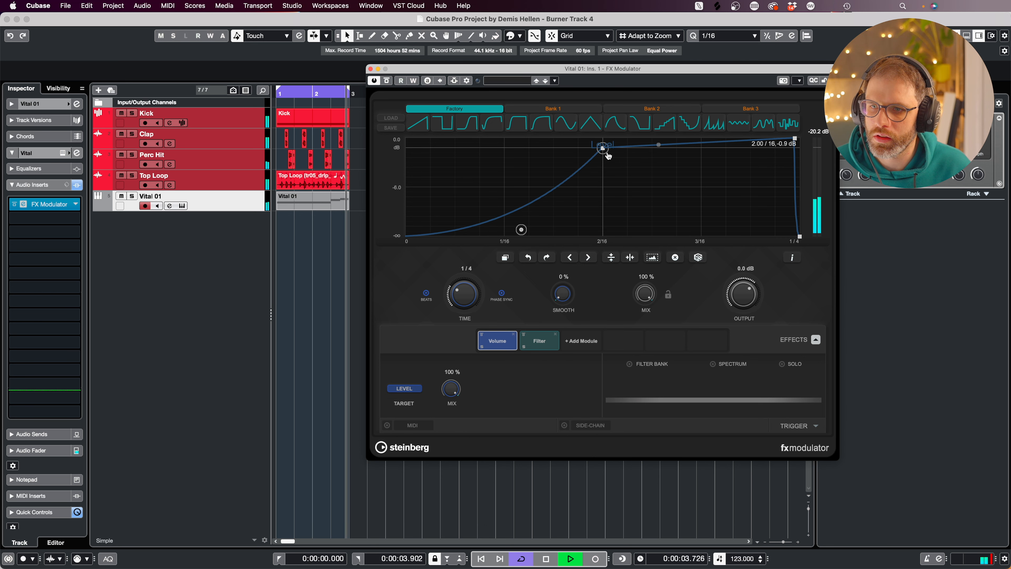
Reshape the bend of the Volume curve's rise between 0 and 2/16 into a nearly straight ramp.
drag(509, 210, 404, 246)
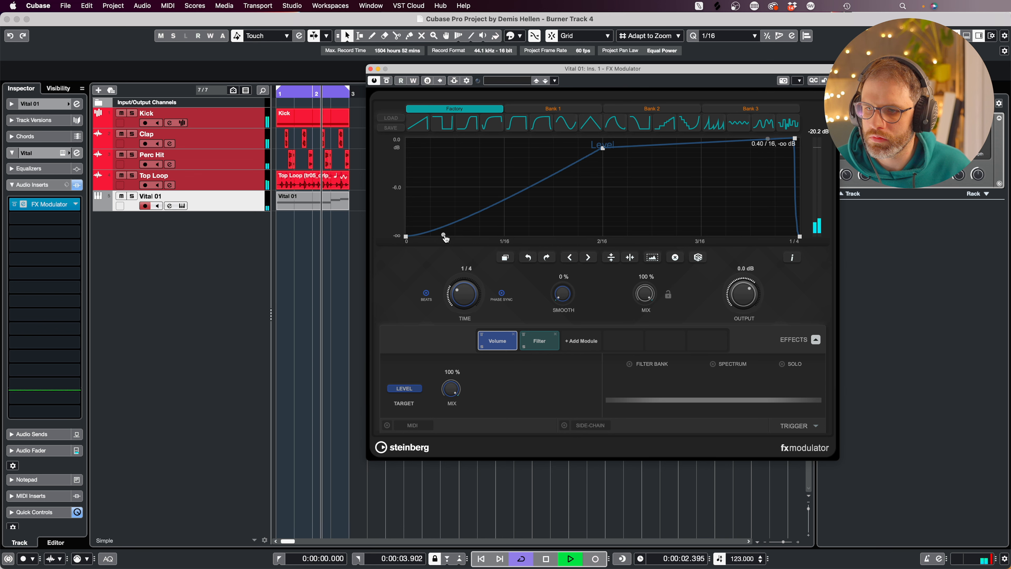
drag(510, 198, 536, 290)
drag(527, 212, 513, 194)
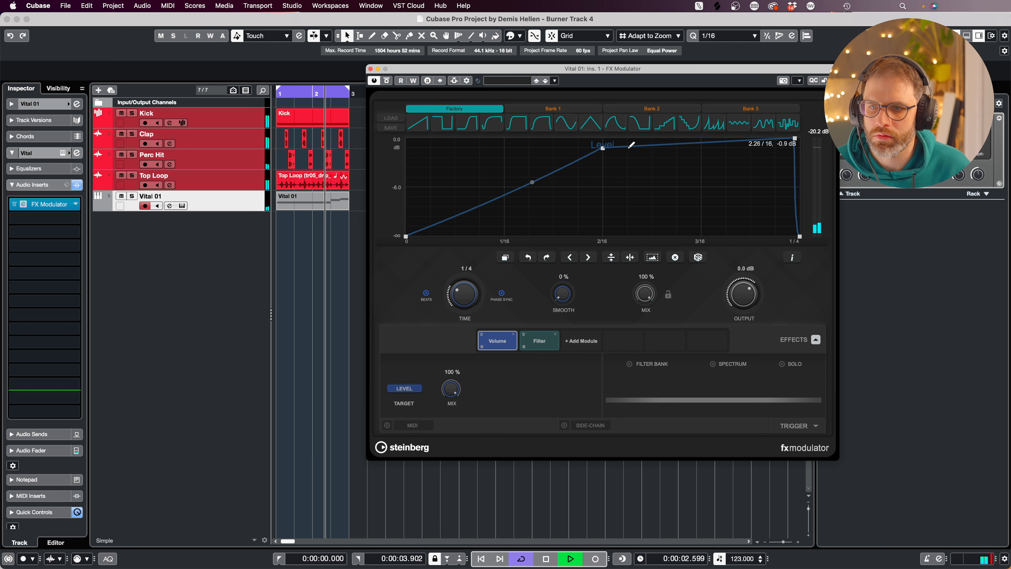
Add a Volume curve point at 3/16 at about -0.4 dB, lower the 2/16 point and close FX Modulator.
drag(603, 148, 603, 158)
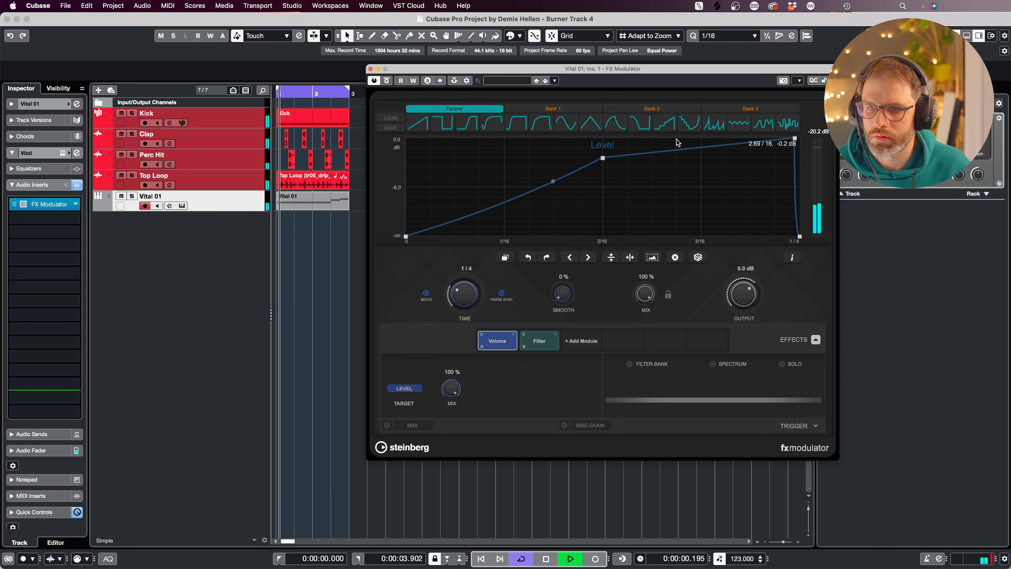
click(701, 142)
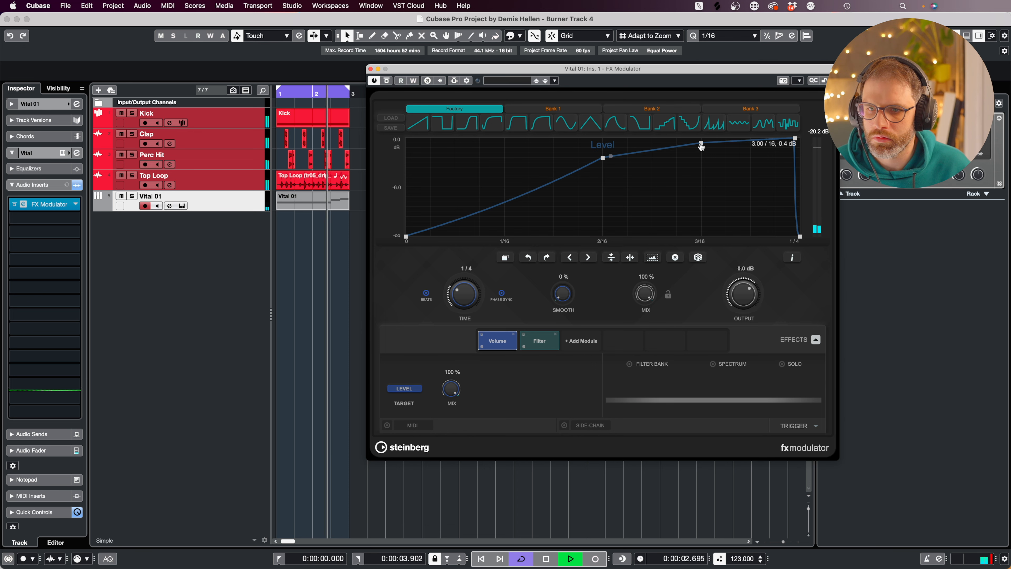
drag(651, 150, 604, 173)
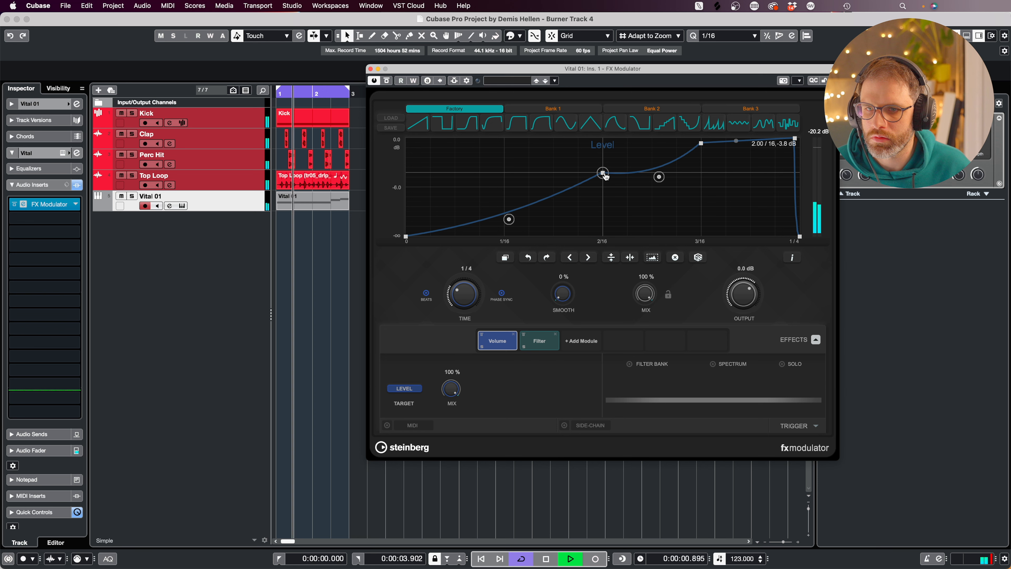
drag(604, 175, 603, 169)
key(space)
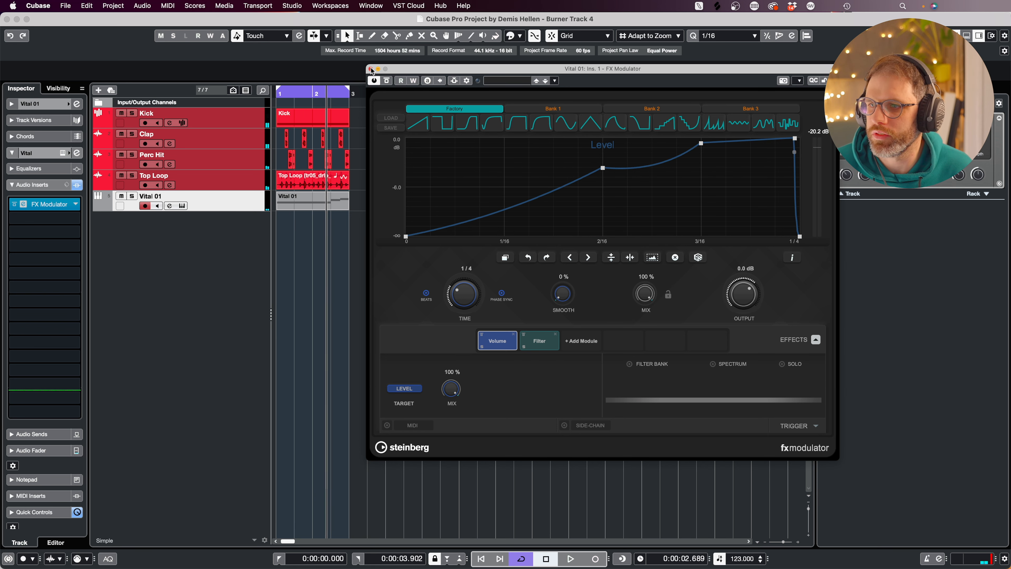
click(371, 69)
key(comma)
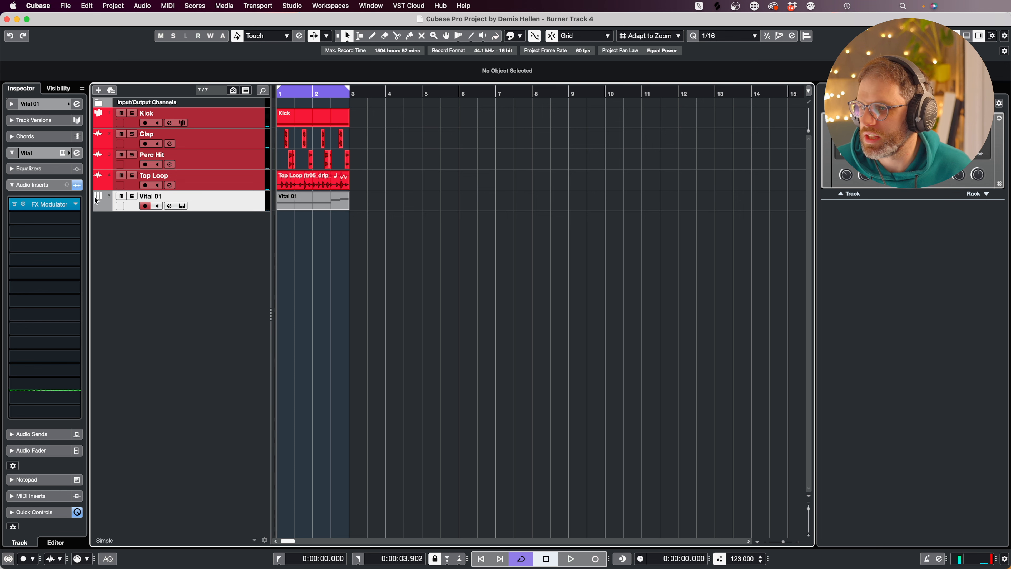
Colour the Vital 01 track orange and duplicate it.
click(110, 207)
click(122, 233)
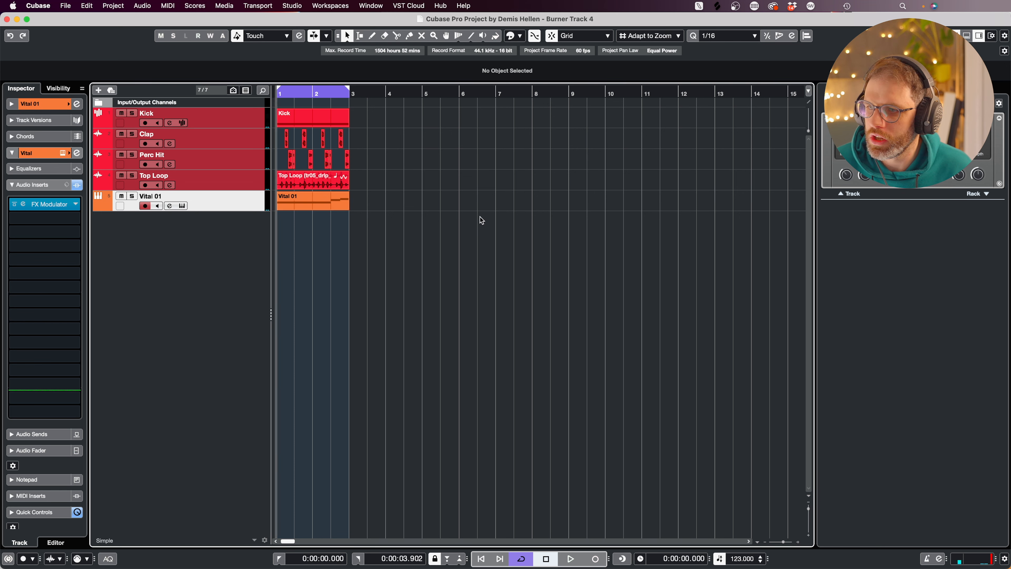
right_click(266, 204)
click(294, 229)
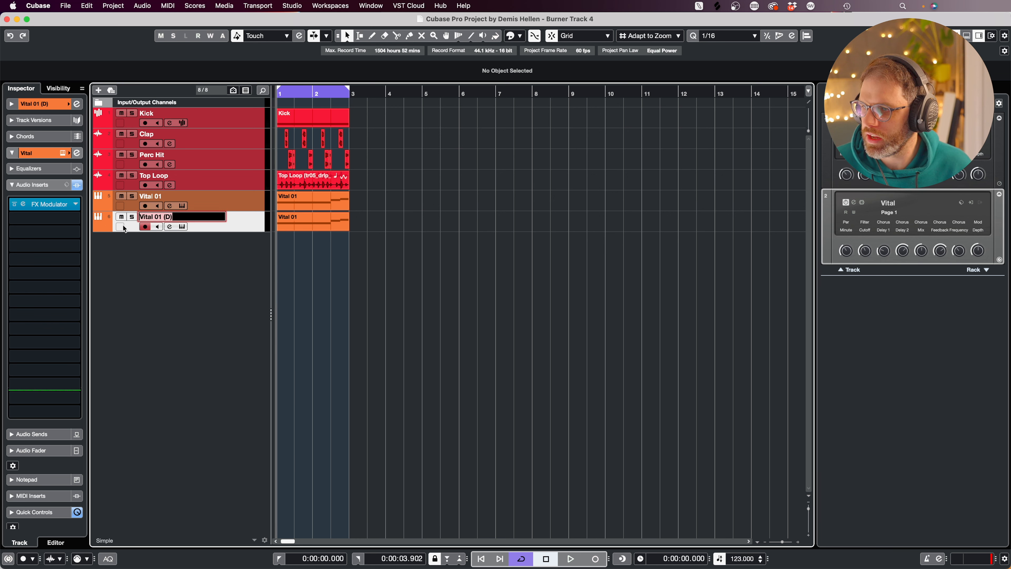
Colour the duplicated Vital track turquoise and bypass its FX Modulator insert.
click(107, 228)
click(105, 269)
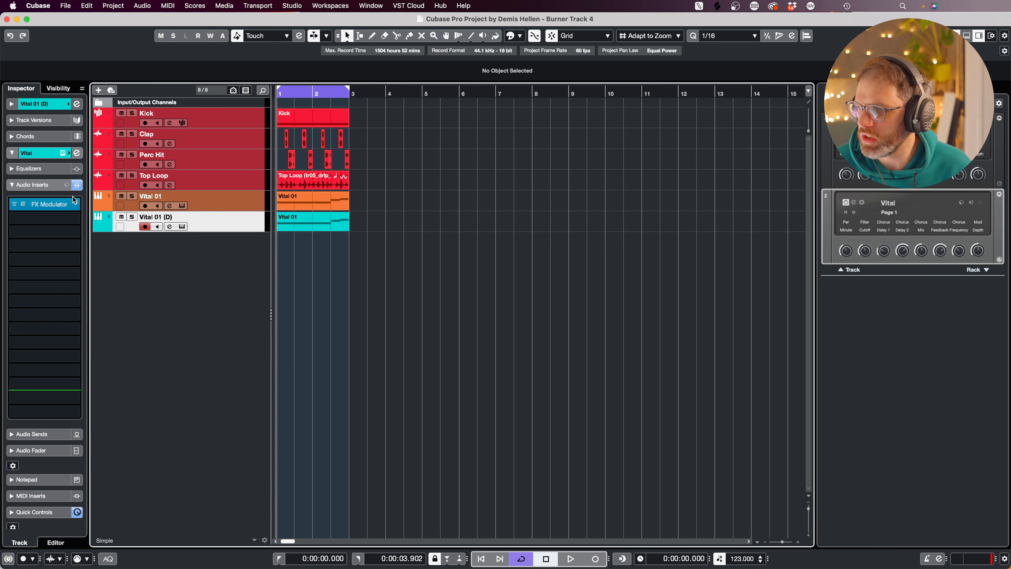
click(15, 205)
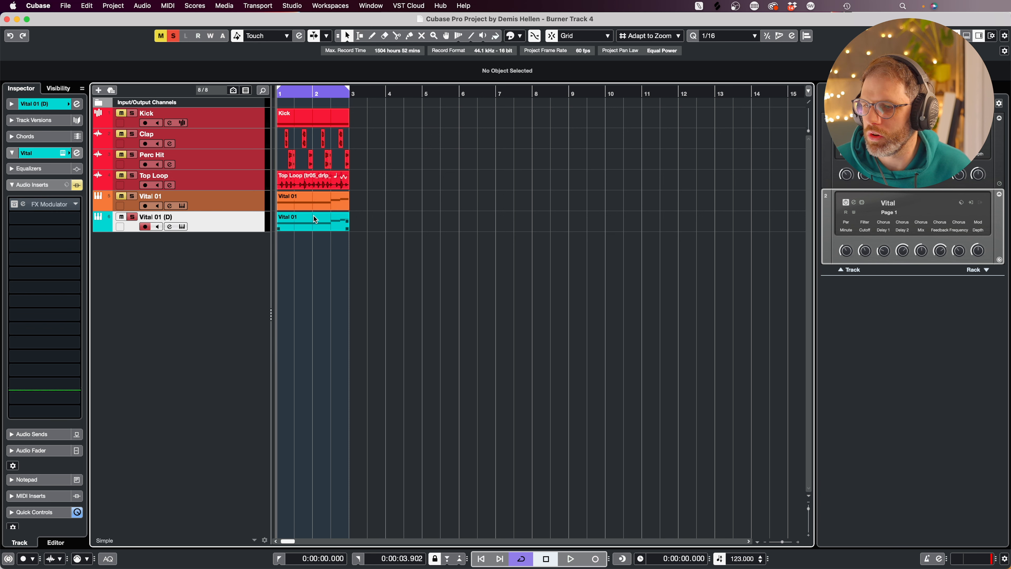
Play the soloed duplicate track and check the settings of its Vital synth.
key(space)
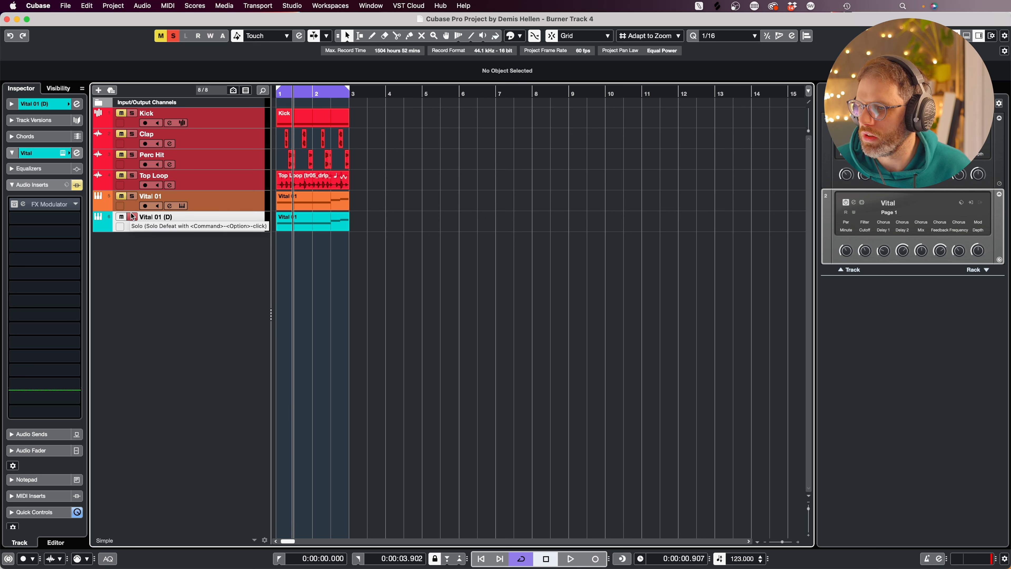
click(132, 216)
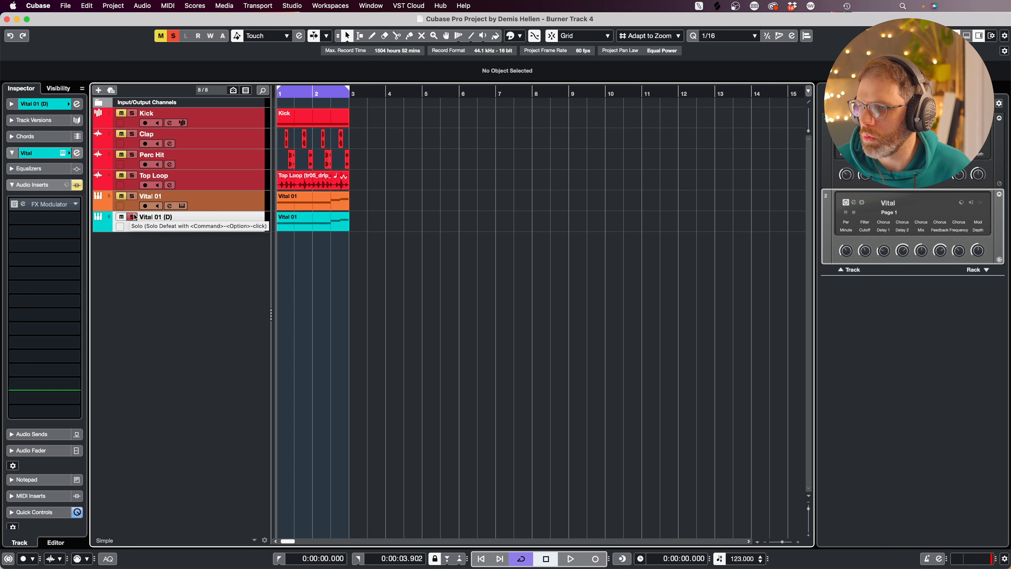
double_click(307, 229)
key(Return)
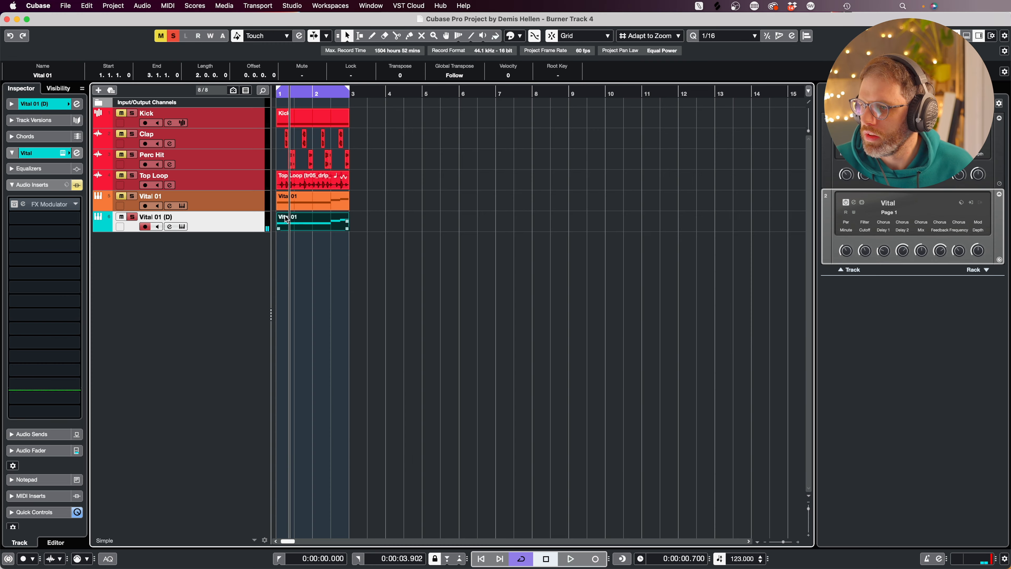
click(181, 227)
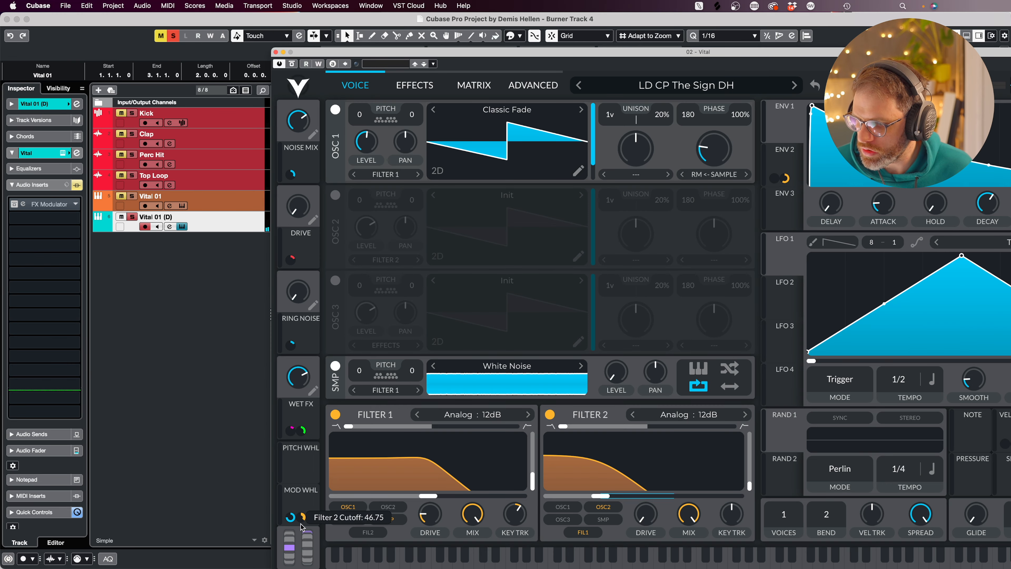
click(276, 52)
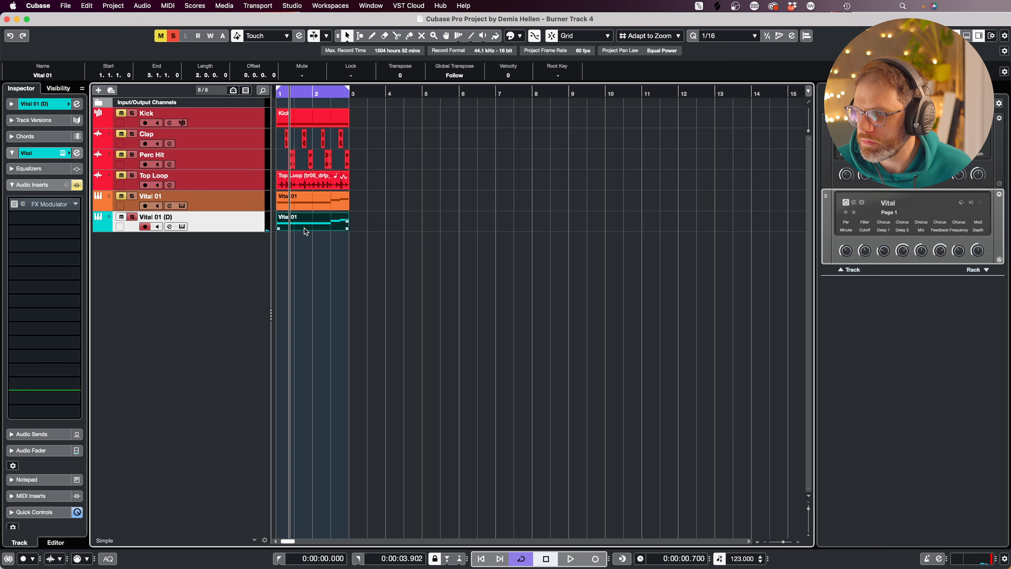
Open the duplicate track's MIDI part in the Key Editor and delete all of its bass notes.
double_click(298, 228)
drag(509, 241, 354, 348)
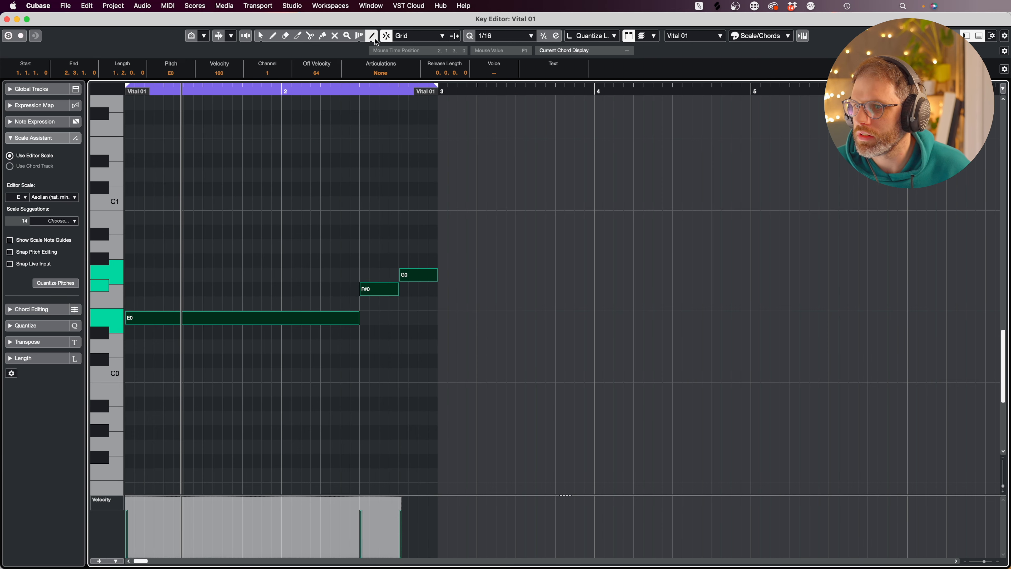
key(Delete)
Draw consecutive 1/16 notes E1, F#1 and G1 from the part's start and transpose the last two up one semitone.
scroll(120, 350, up, 5)
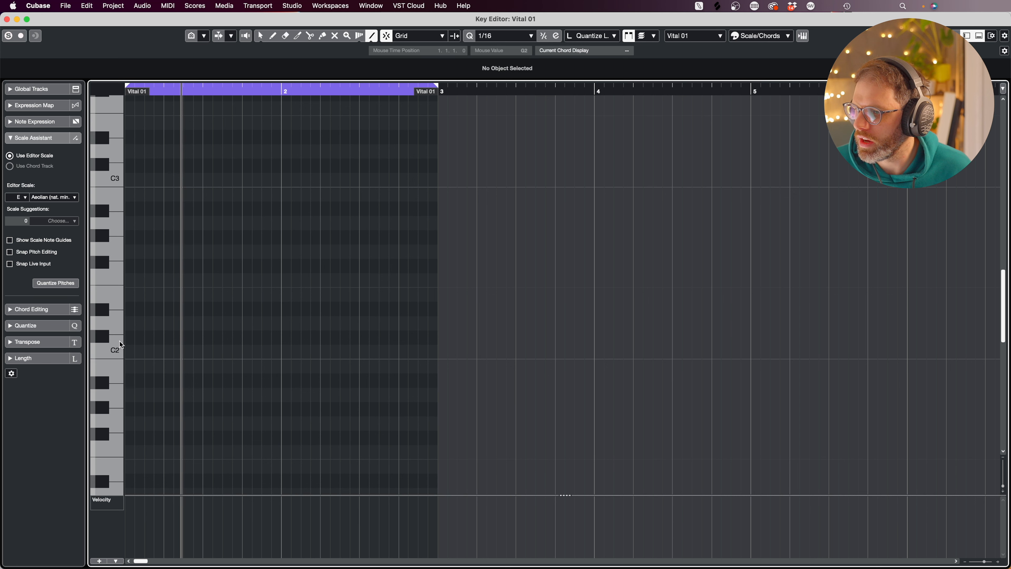
scroll(115, 378, down, 2)
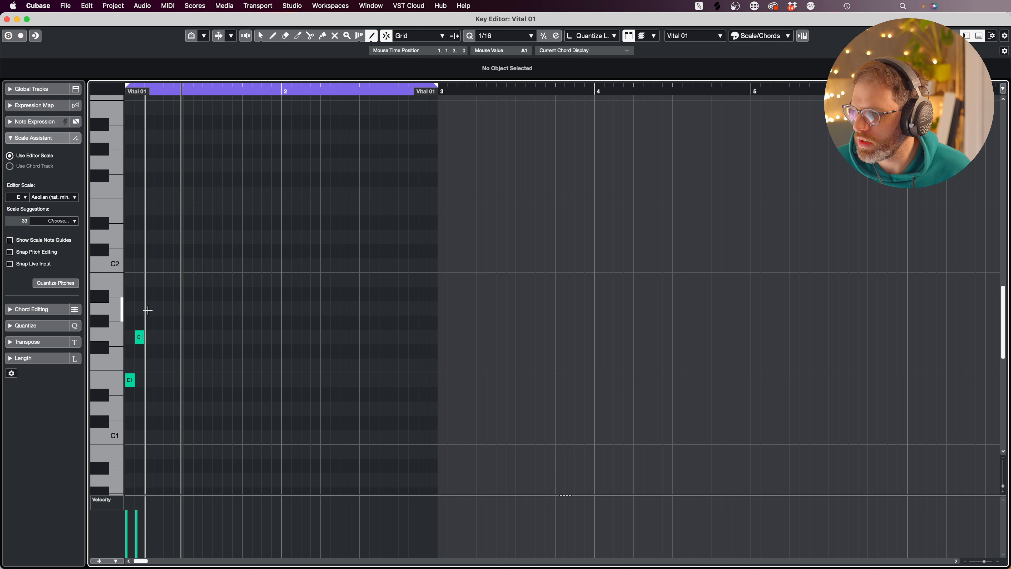
click(147, 342)
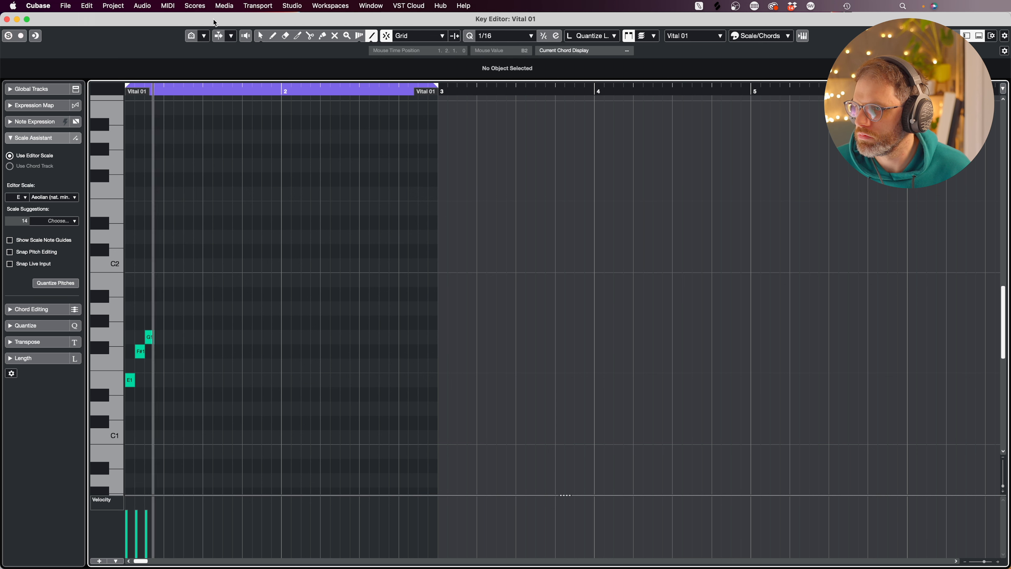
key(1)
drag(227, 300, 135, 369)
key(Up)
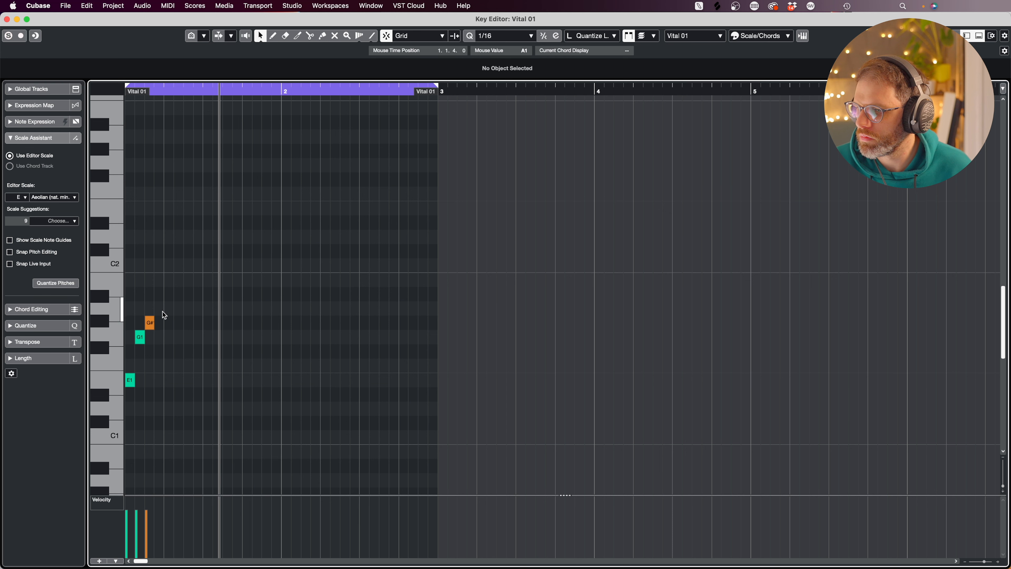
Raise the third note to B1 while auditioning the three-note pattern from the start.
key(space)
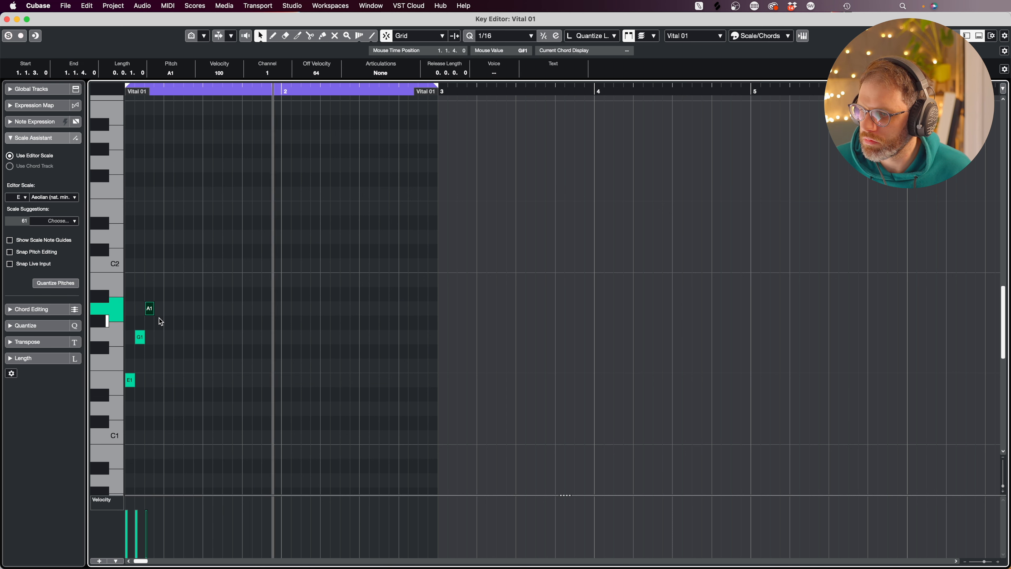
key(space)
key(.)
key(space)
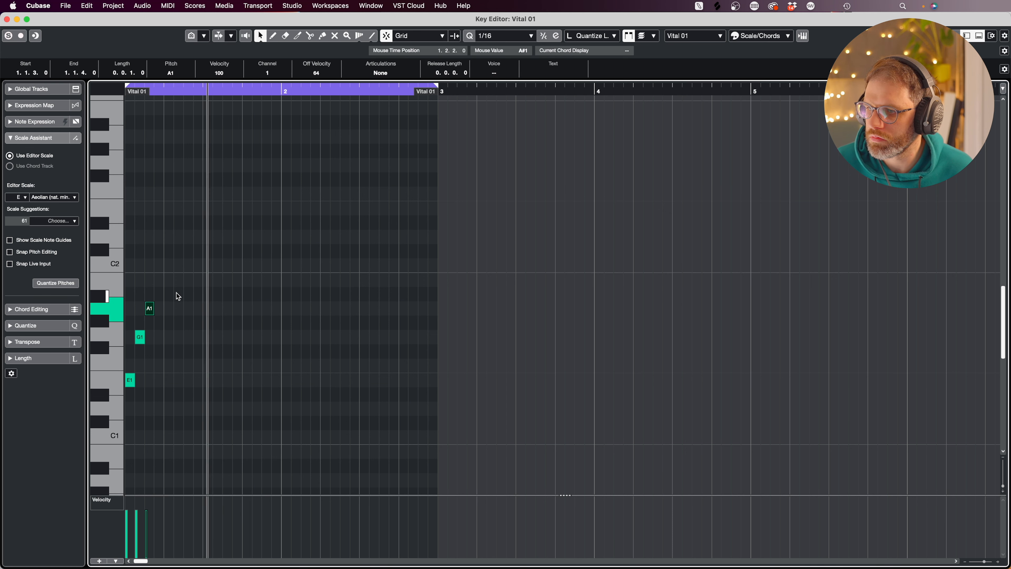
key(Up)
key(Up)
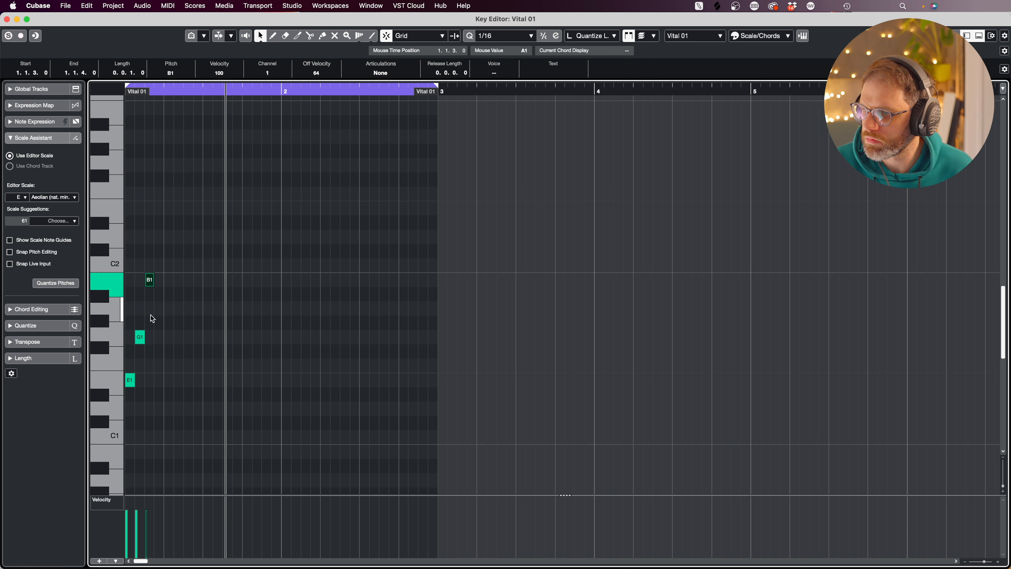
key(.)
key(space)
key(space)
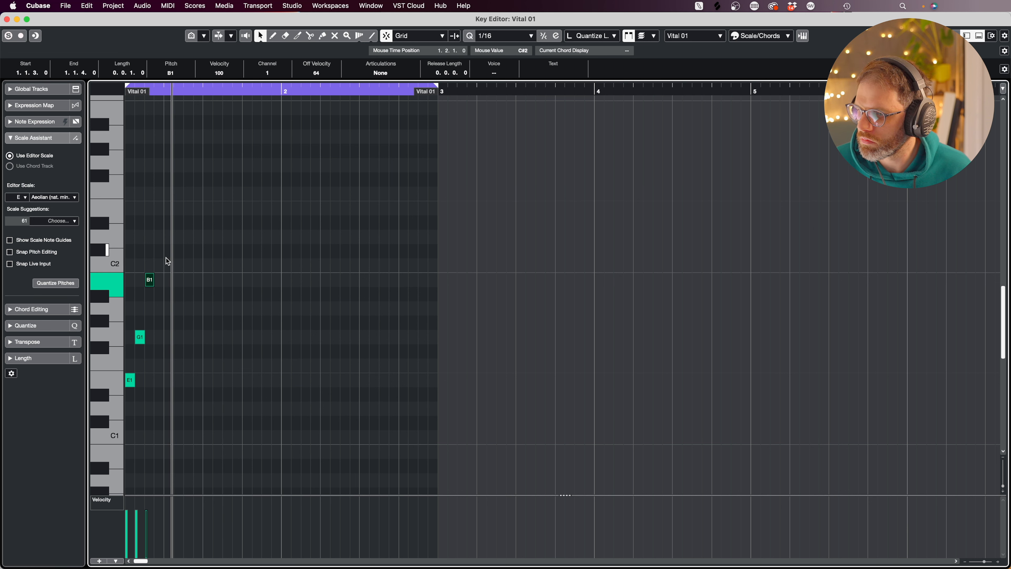
Repeat the E1, G1, B1 pattern until it fills the part up to bar 3, removing what overhangs the end.
drag(167, 257, 126, 400)
key(alt+d)
key(alt+d)
key(alt+d)
key(alt+d)
key(alt+d)
key(alt+d)
key(alt+d)
key(alt+d)
key(alt+d)
key(alt+d)
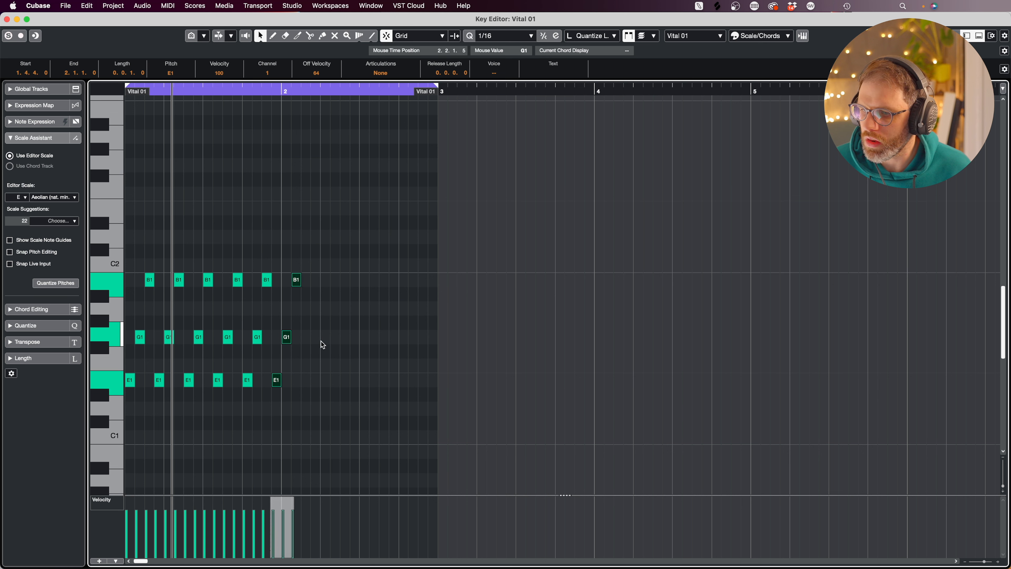
drag(449, 254, 434, 264)
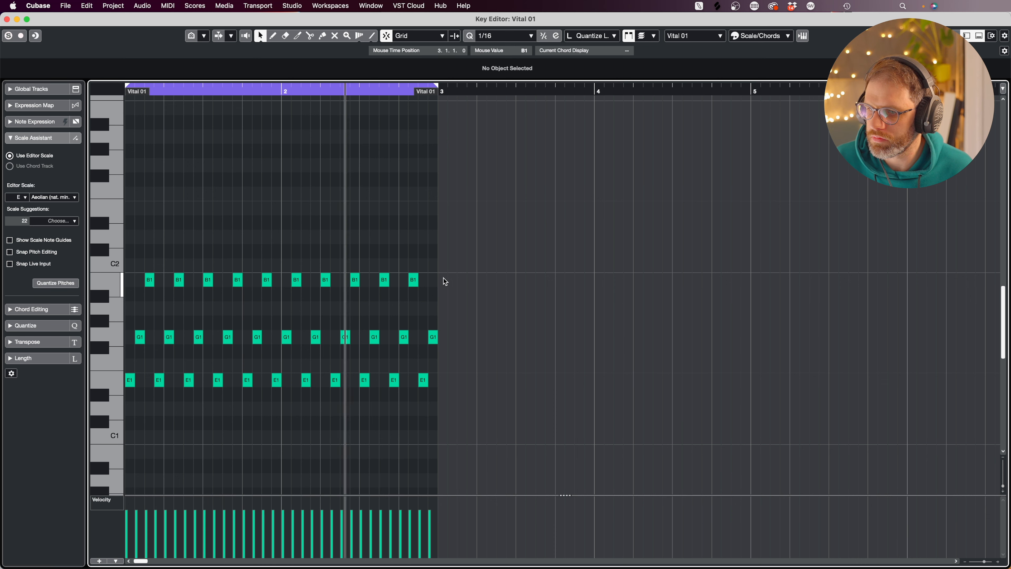
Open the duplicate track's Vital synth, raise its mod wheel and close the synth window.
key(Return)
click(63, 150)
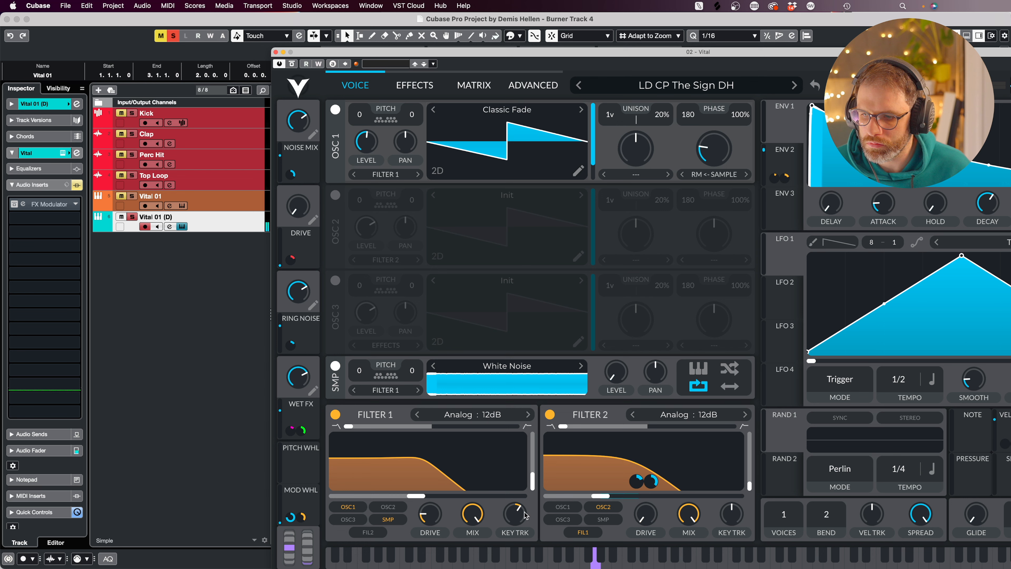
drag(313, 552, 317, 529)
click(275, 53)
Shorten all notes in the duplicate's part to a length of 0.0.0.66 with snap off, and close the Key Editor.
double_click(290, 225)
key(super+a)
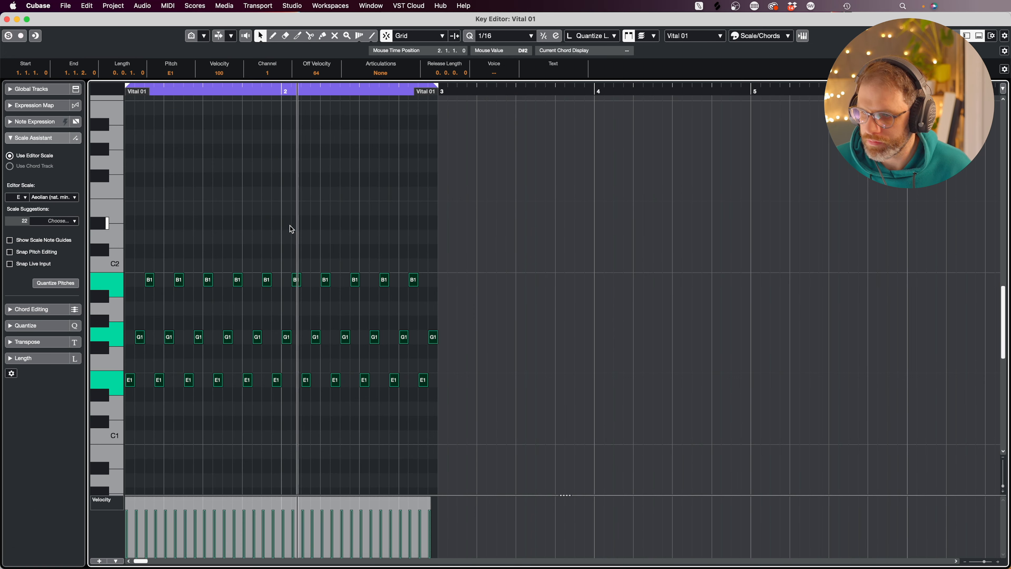
key(h)
key(h)
key(h)
key(j)
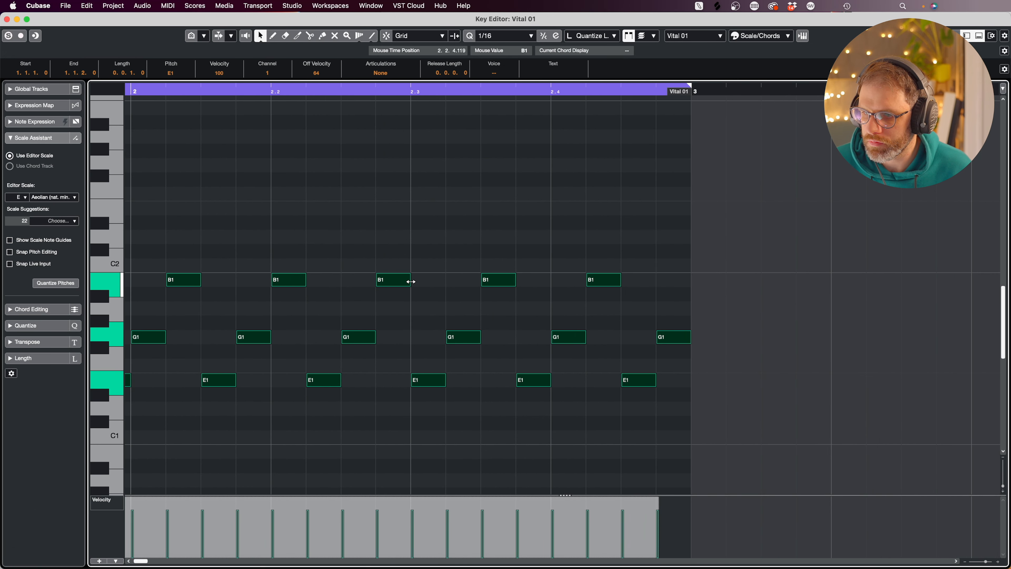
drag(411, 282, 394, 283)
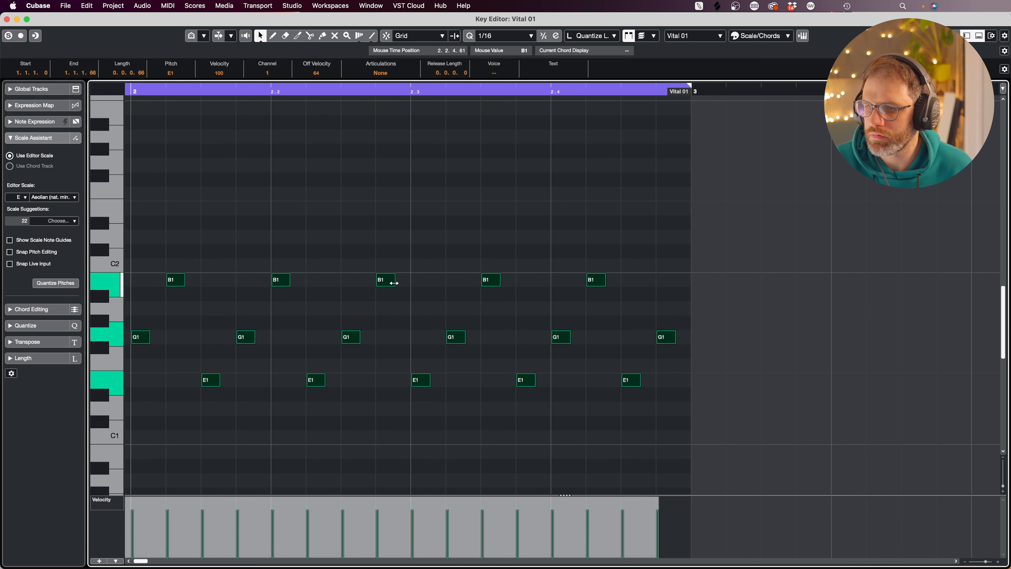
key(super+w)
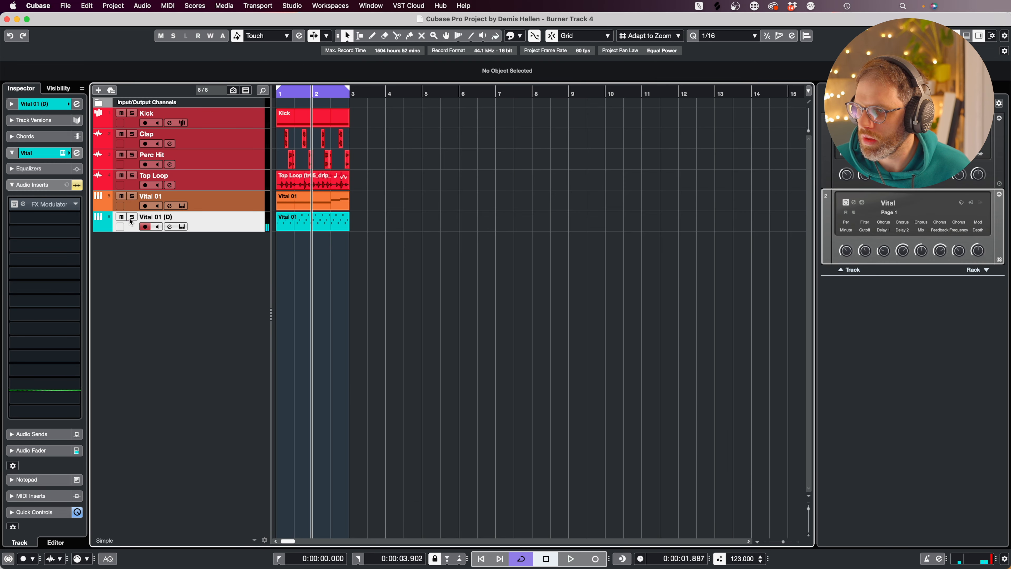
Play the new arpeggio together with the drums and bassline from the start.
key(period)
key(space)
click(309, 225)
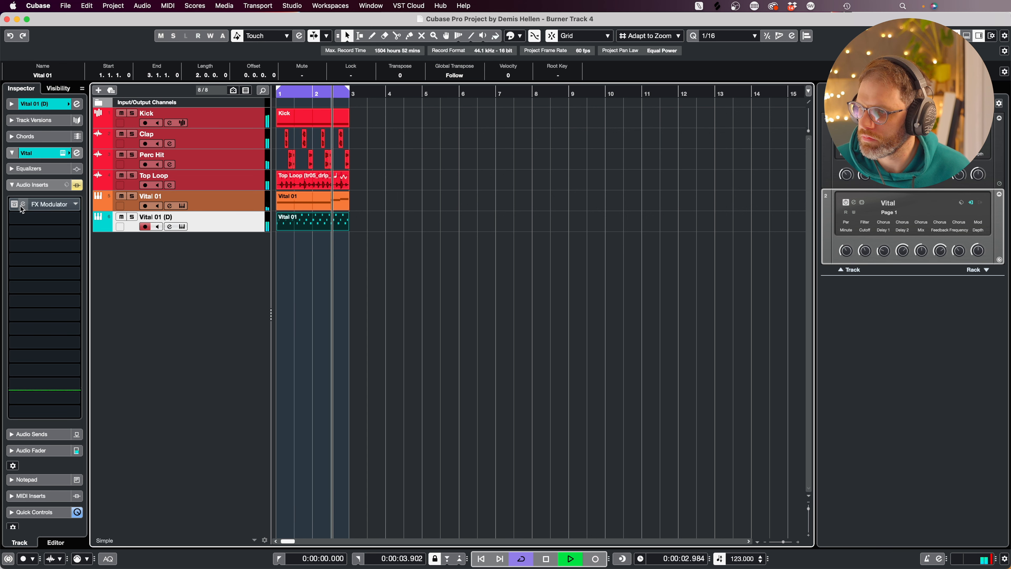
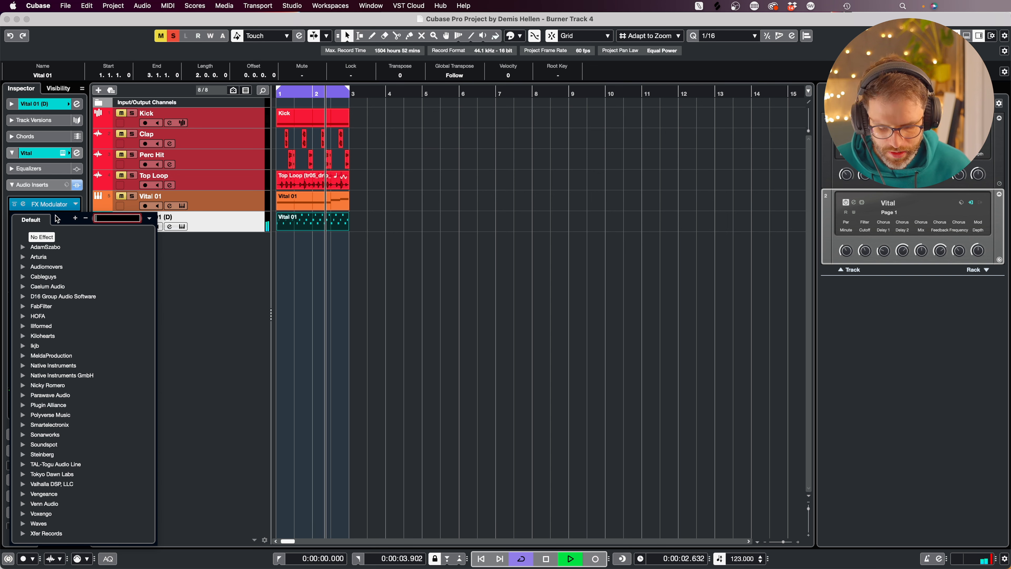
Insert Frequency on Vital 01 (D), setting band 1 to Cut 24 at about 178 Hz and band 3 to about 175 Hz at -4.5 dB.
text(fre)
click(63, 287)
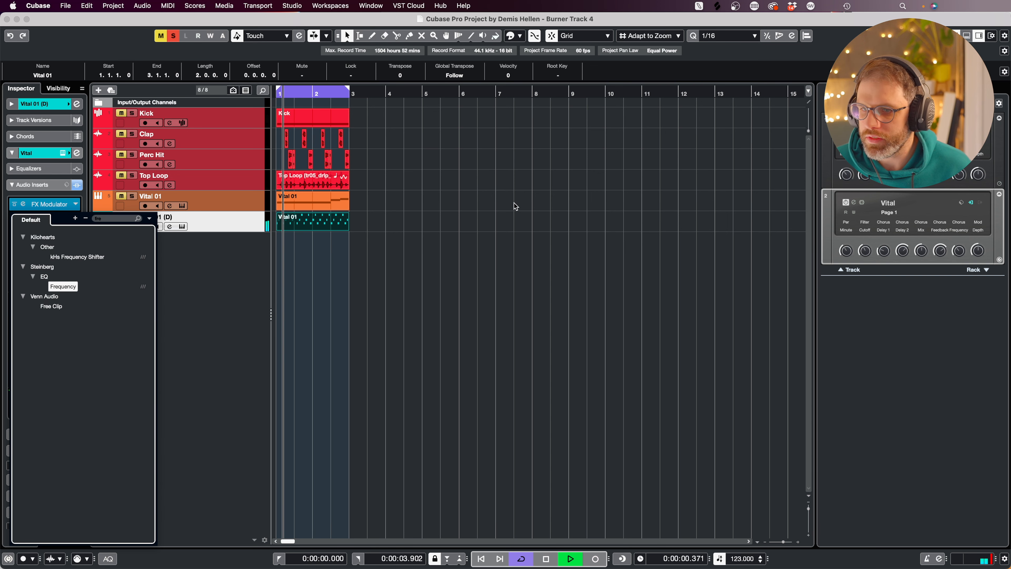
click(335, 275)
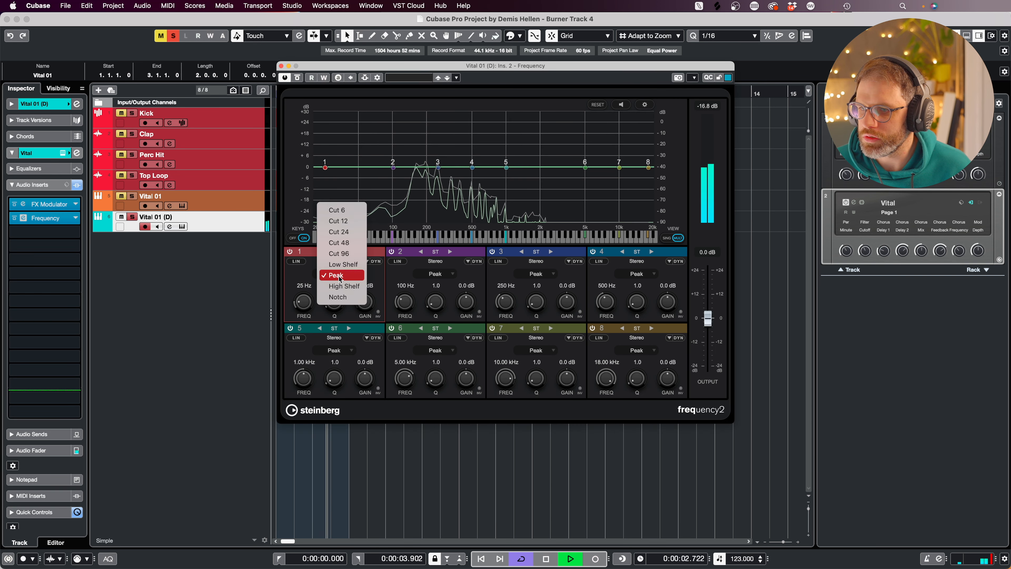
click(344, 236)
drag(325, 167, 422, 167)
drag(439, 167, 421, 177)
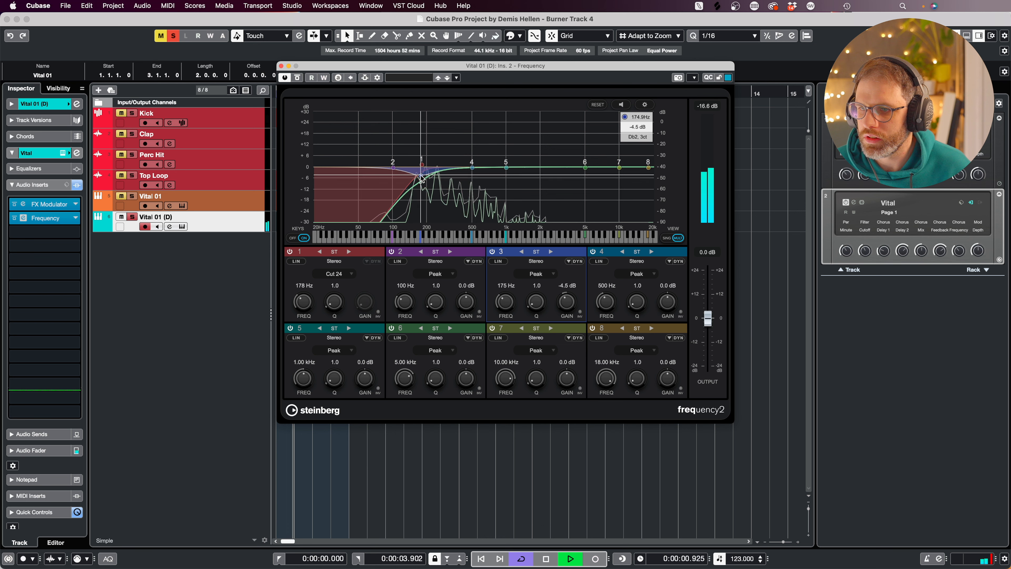
Boost band 5 by 2.1 dB at 2.31 kHz with Q 0.6, set band 3 to 177 Hz at -3.7 dB, and close Frequency.
drag(507, 167, 547, 167)
scroll(510, 163, down, 3)
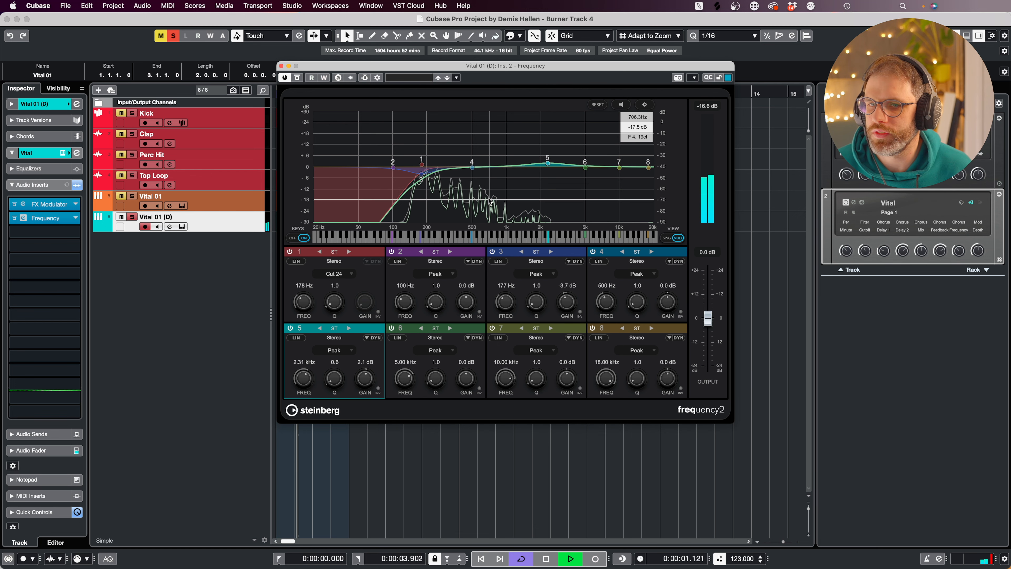
click(281, 66)
click(410, 238)
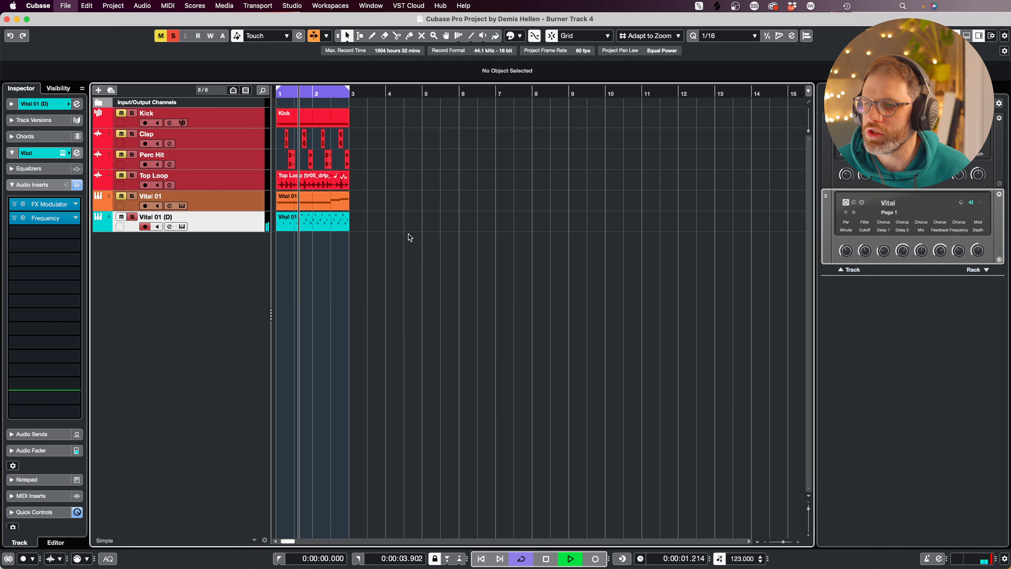
key(space)
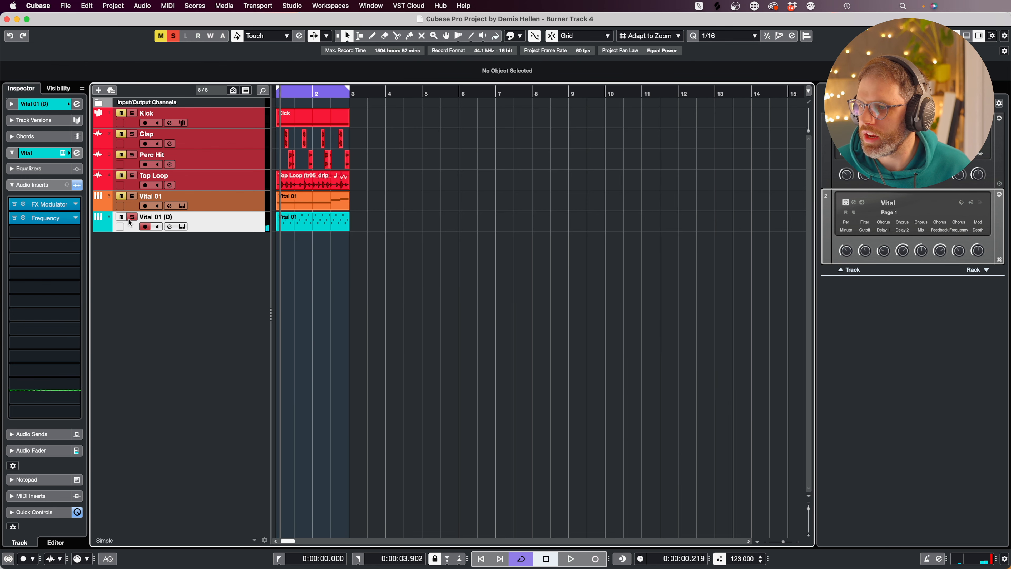
Open the Vital 01 bass synth, shorten Envelope 1's decay, listen to the result and close the synth window.
click(246, 198)
key(space)
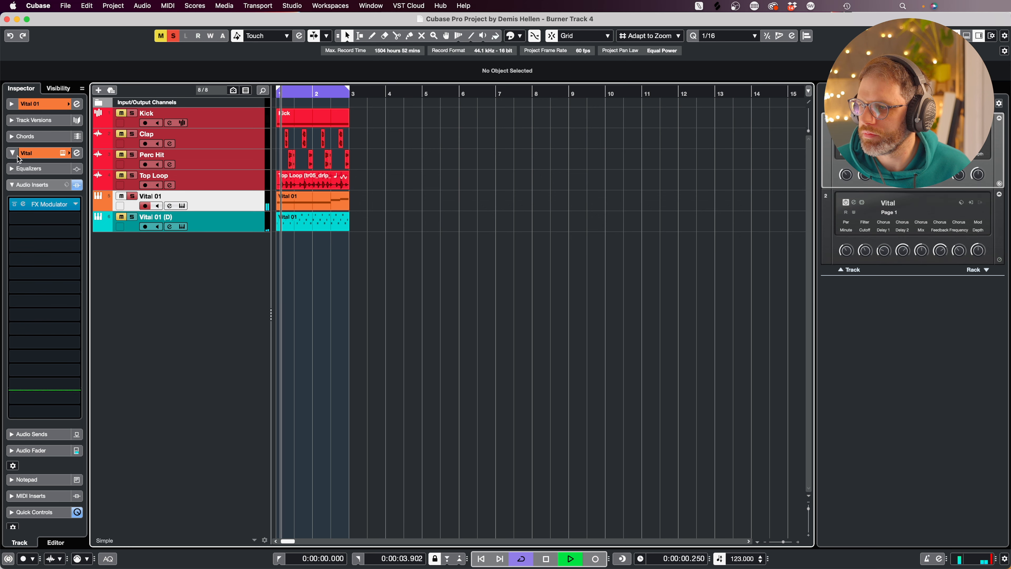
key(space)
click(62, 152)
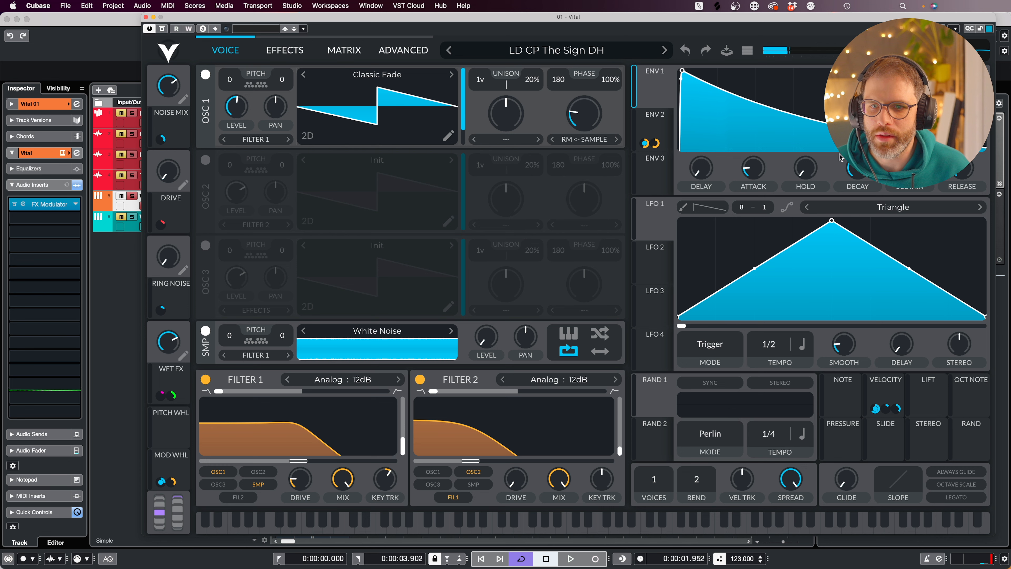
drag(910, 168, 910, 80)
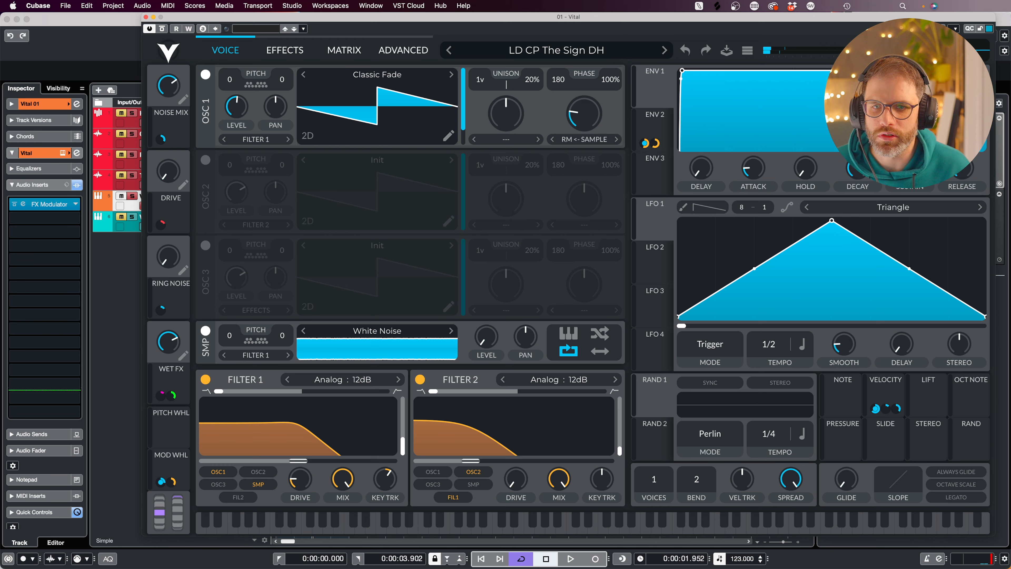
drag(857, 168, 850, 266)
key(space)
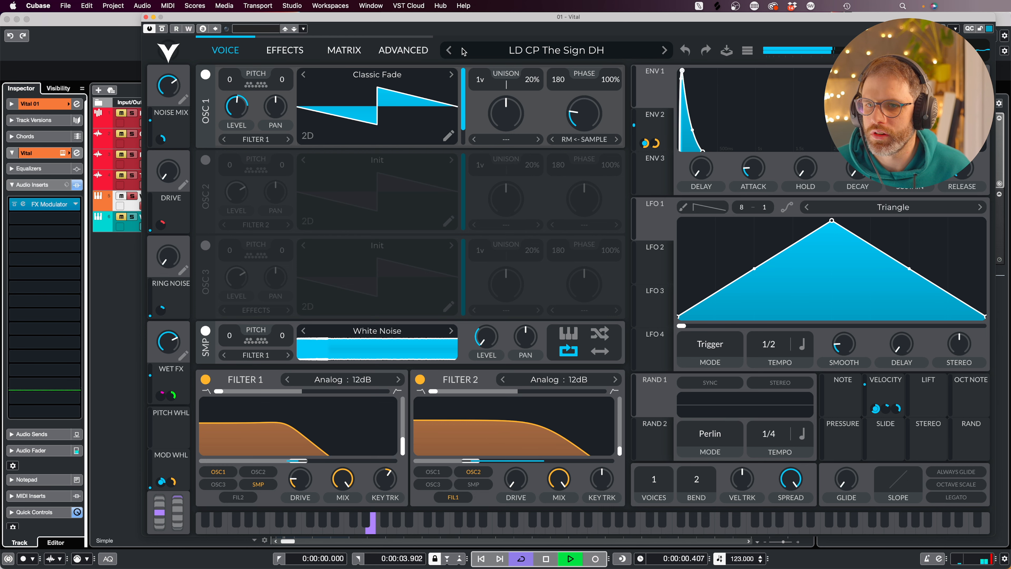
click(146, 17)
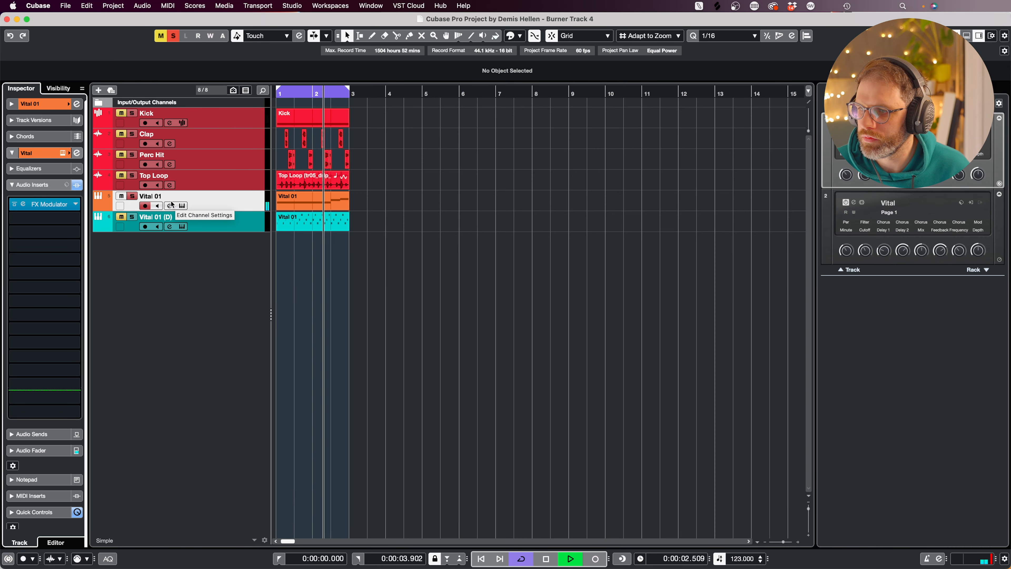
Shorten all arpeggio notes to 0.0.0.35 with snap off, transpose them up one octave, and close the Key Editor.
key(space)
key(space)
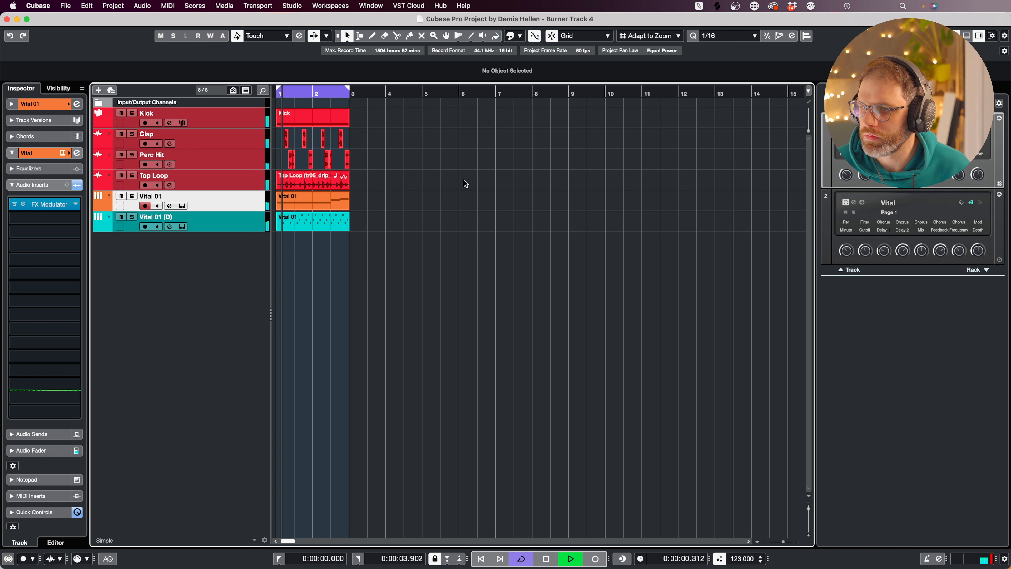
double_click(295, 225)
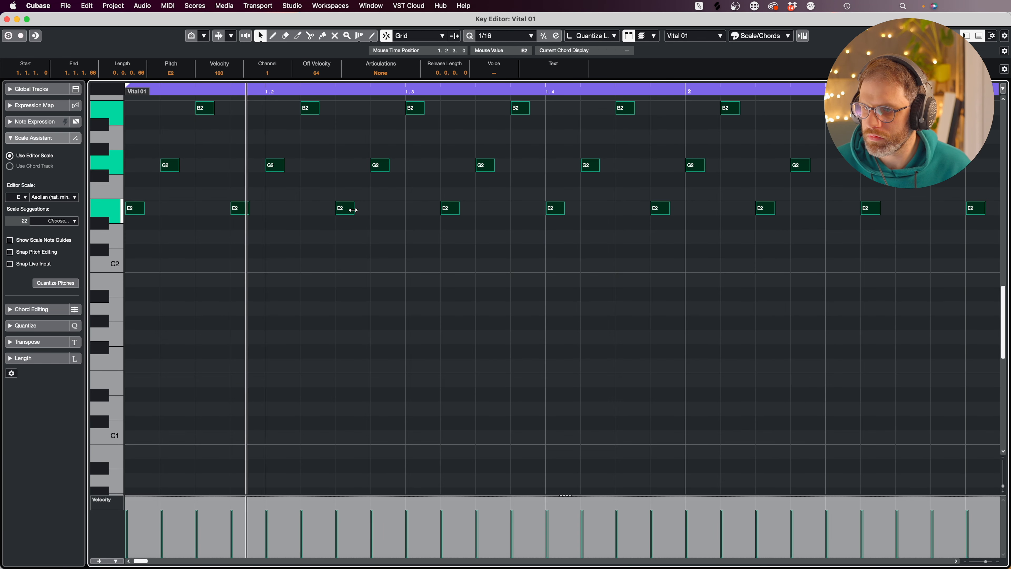
drag(353, 209, 344, 209)
key(j)
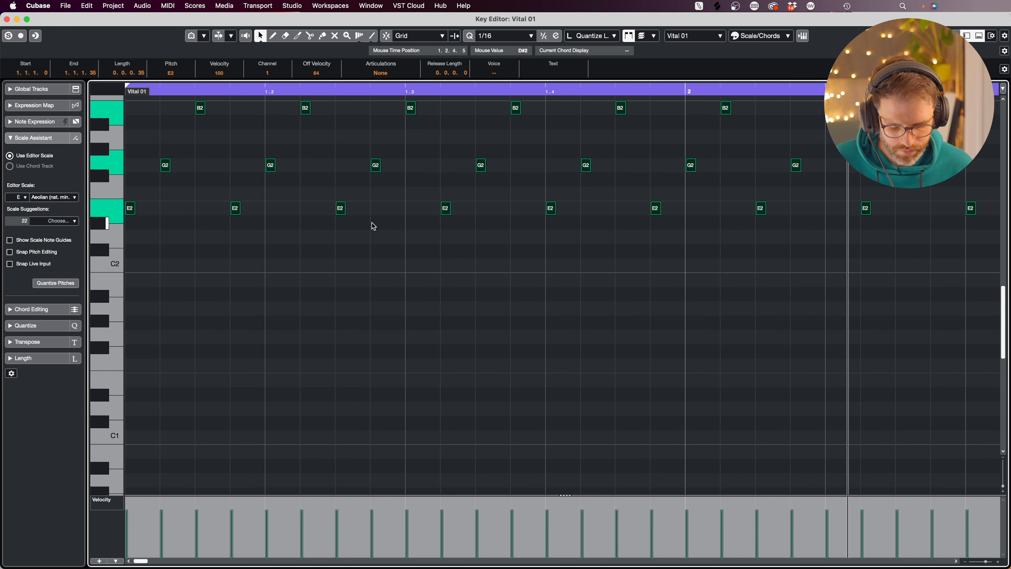
key(shift+Up)
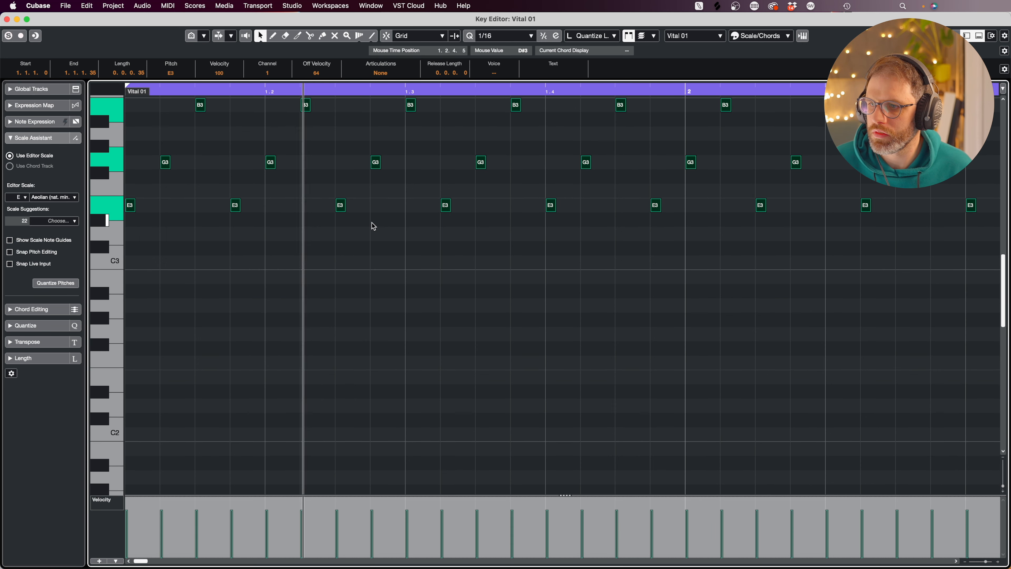
key(Return)
click(395, 215)
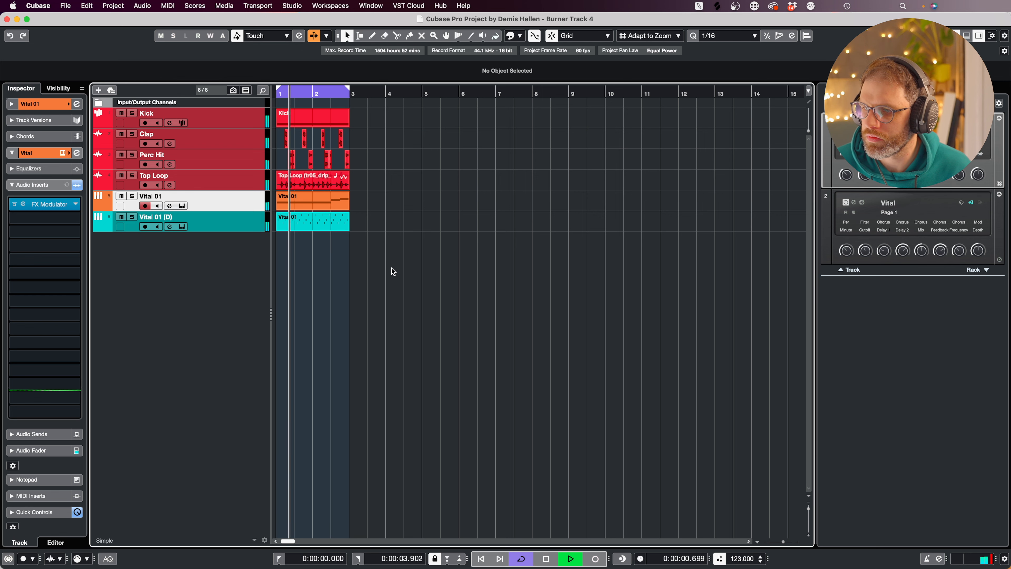
Stop playback and rename the Vital 01 (D) track Arp and the Vital 01 track Bass.
key(space)
click(151, 217)
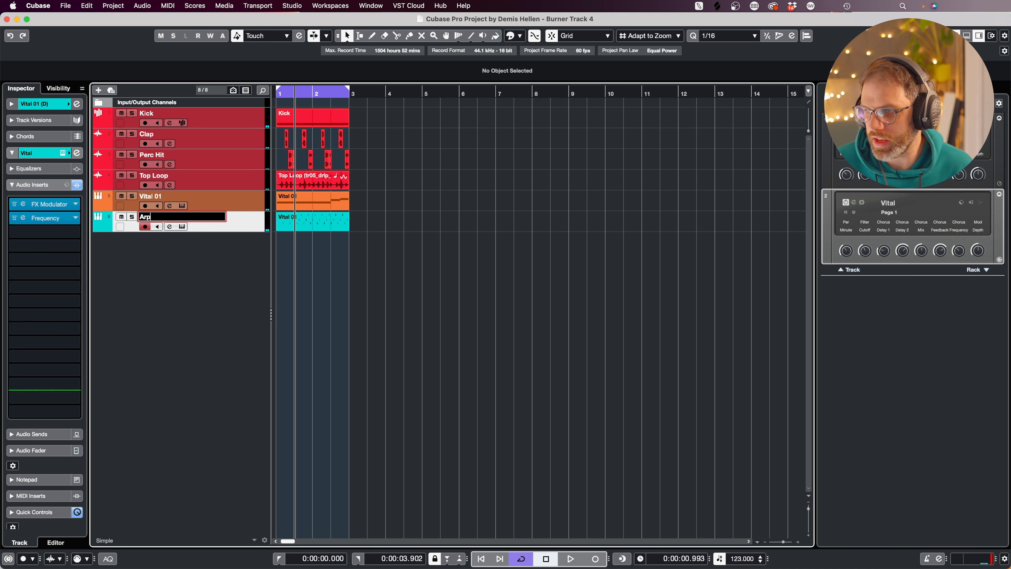
double_click(154, 196)
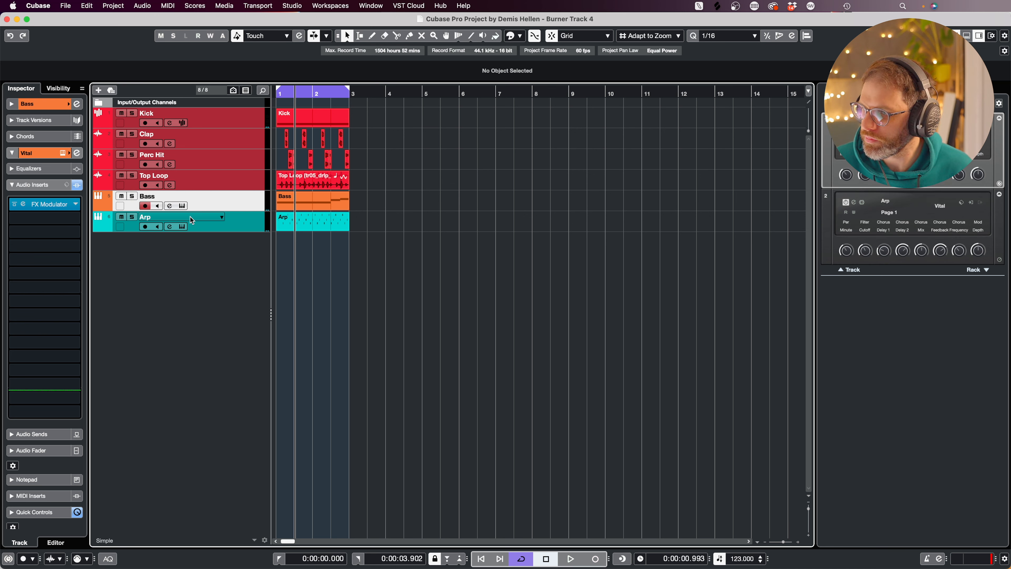
Open the Bass track's Vital synth and set its mod wheel to about 0.37 while the loop plays.
click(182, 207)
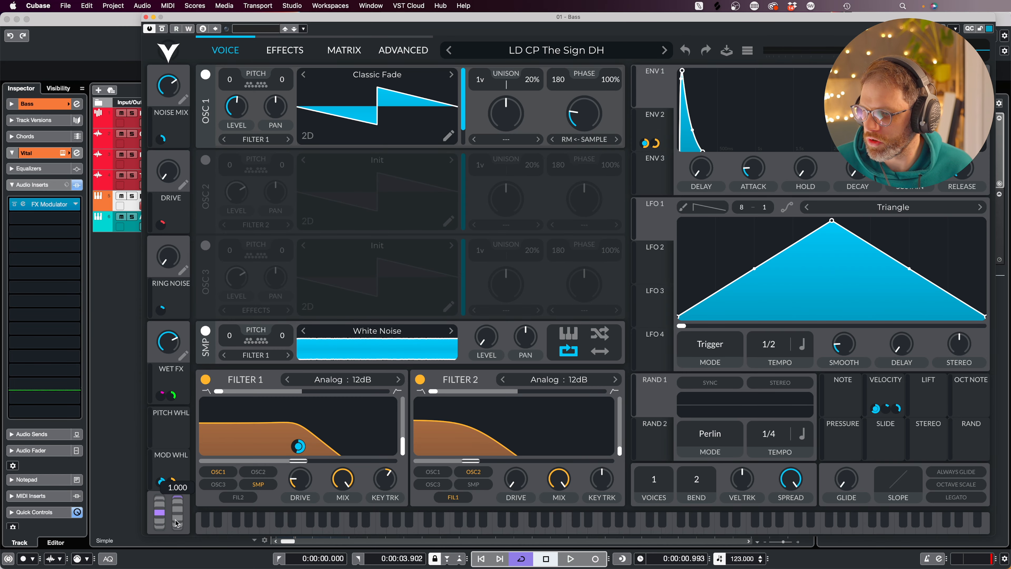
key(comma)
drag(177, 523, 178, 512)
key(space)
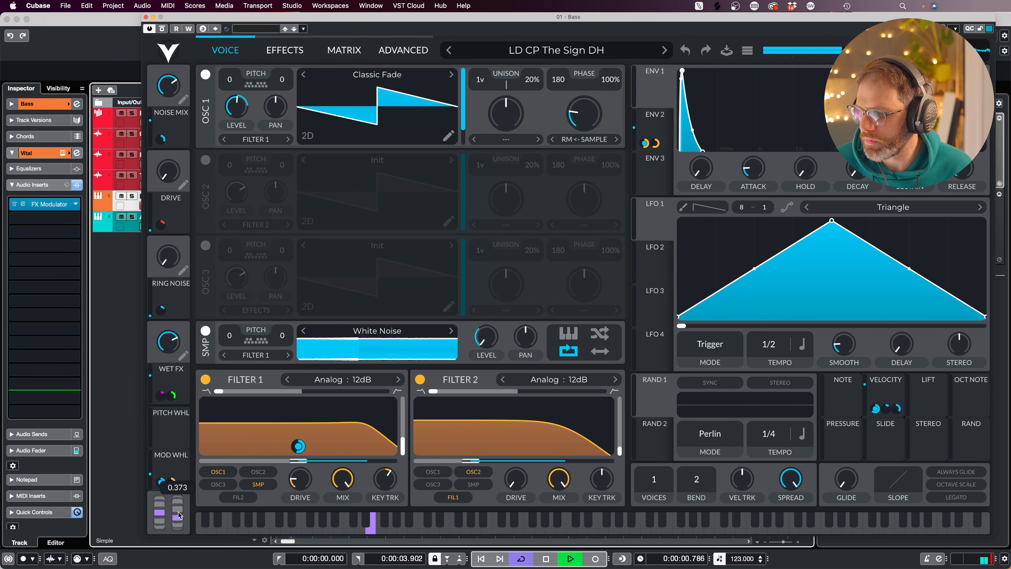
Lengthen Envelope 1's decay and adjust its sustain in the Bass synth, and close the synth window.
drag(909, 168, 910, 247)
drag(857, 168, 857, 113)
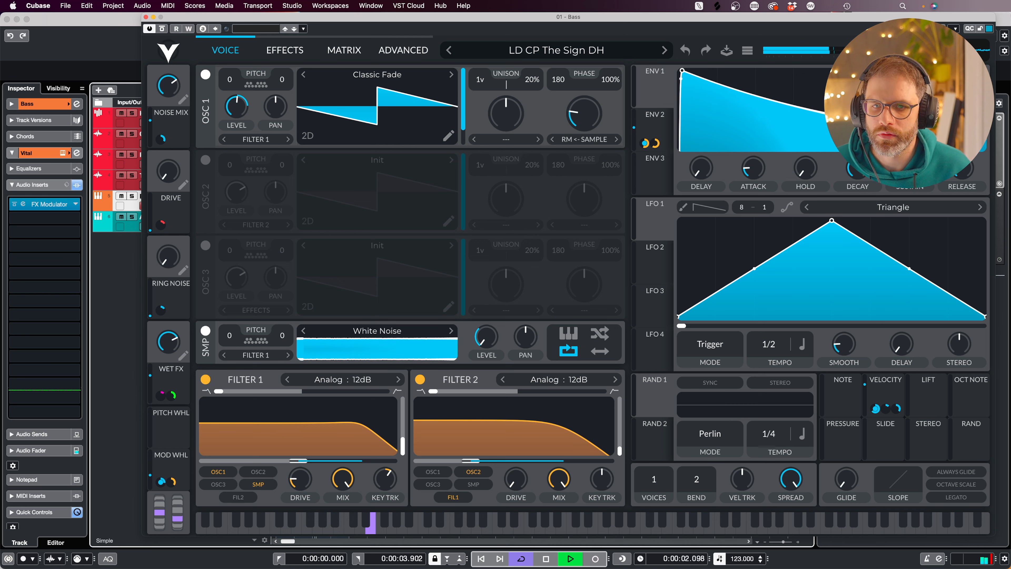
drag(861, 174, 861, 174)
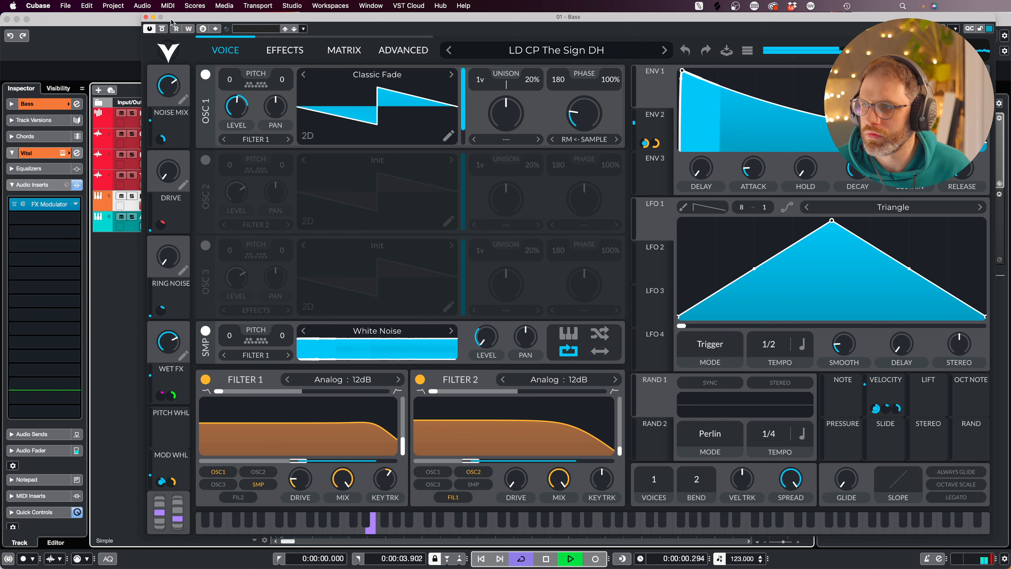
click(146, 17)
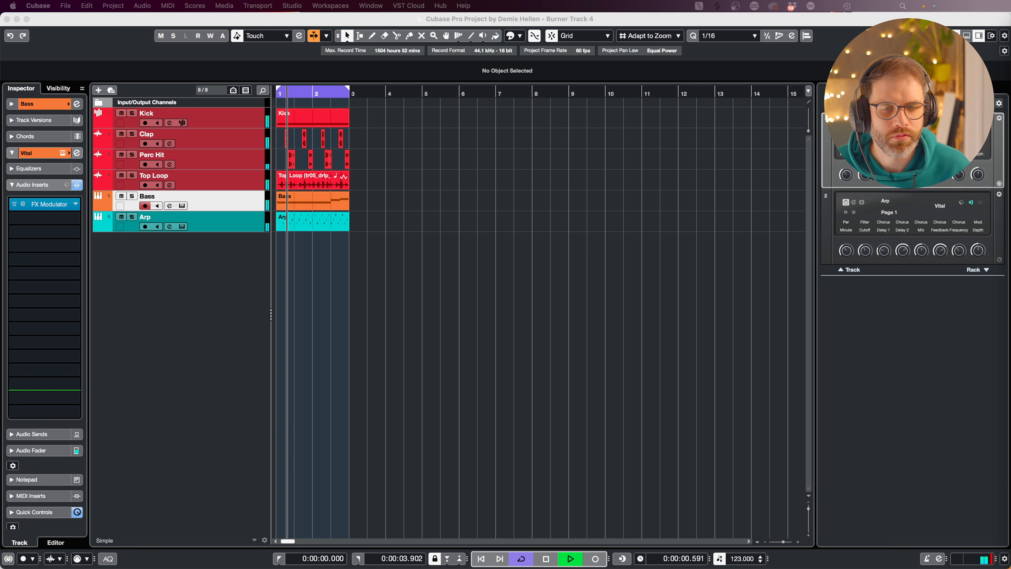
Open the Arp track's Vital synth and shorten Envelope 1's decay to about 0.212 seconds.
click(452, 274)
key(space)
click(238, 220)
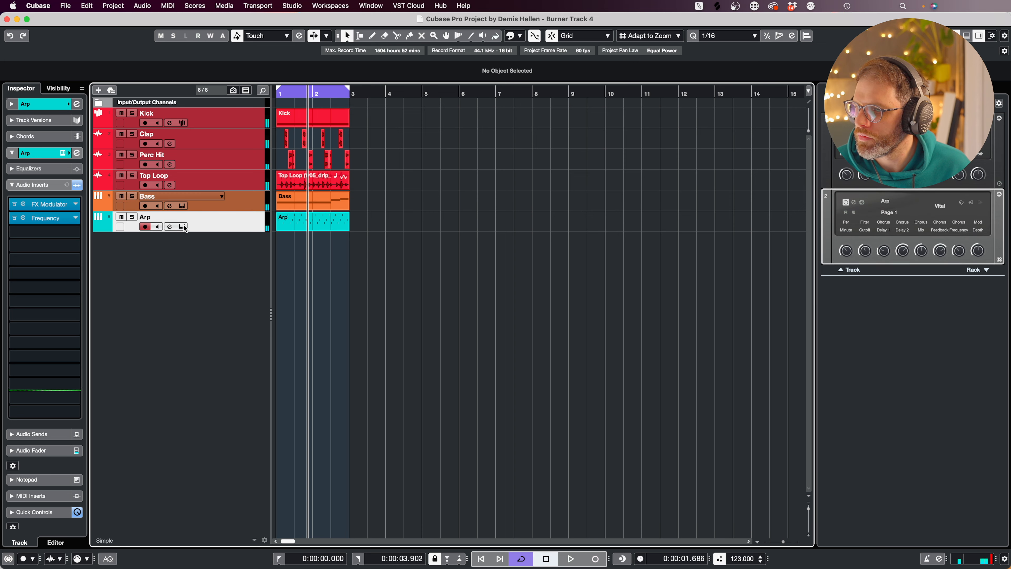
click(183, 227)
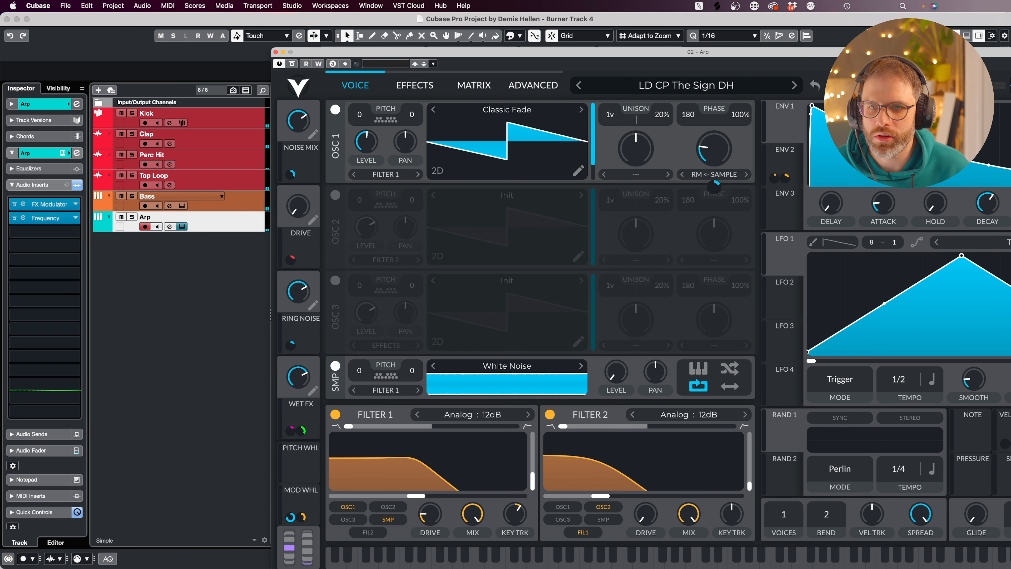
drag(868, 52, 572, 50)
drag(691, 201, 690, 216)
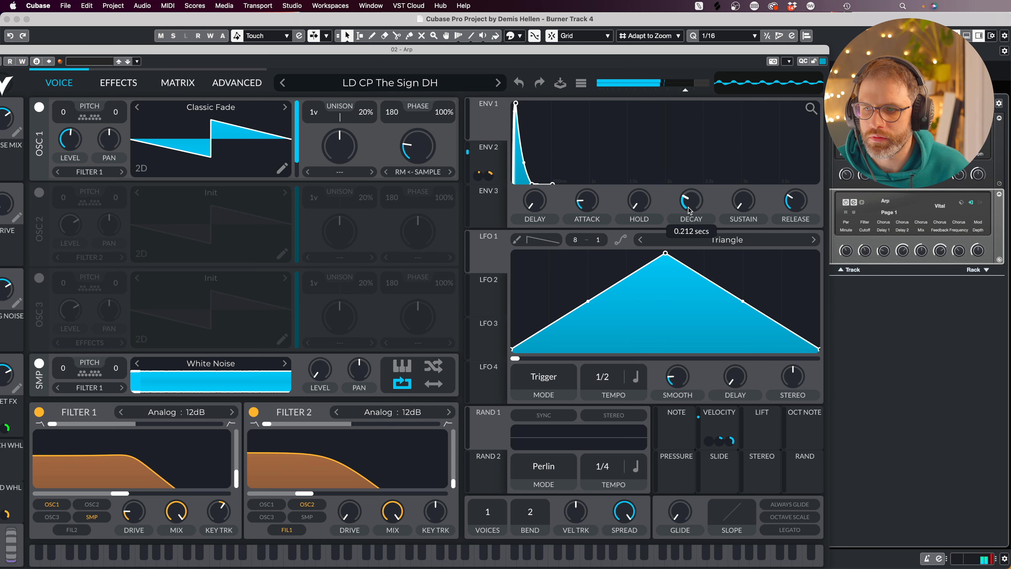
Adjust Envelope 2's attack to about 0.004 seconds, shorten Envelope 1's attack, and close the Arp synth window.
click(492, 150)
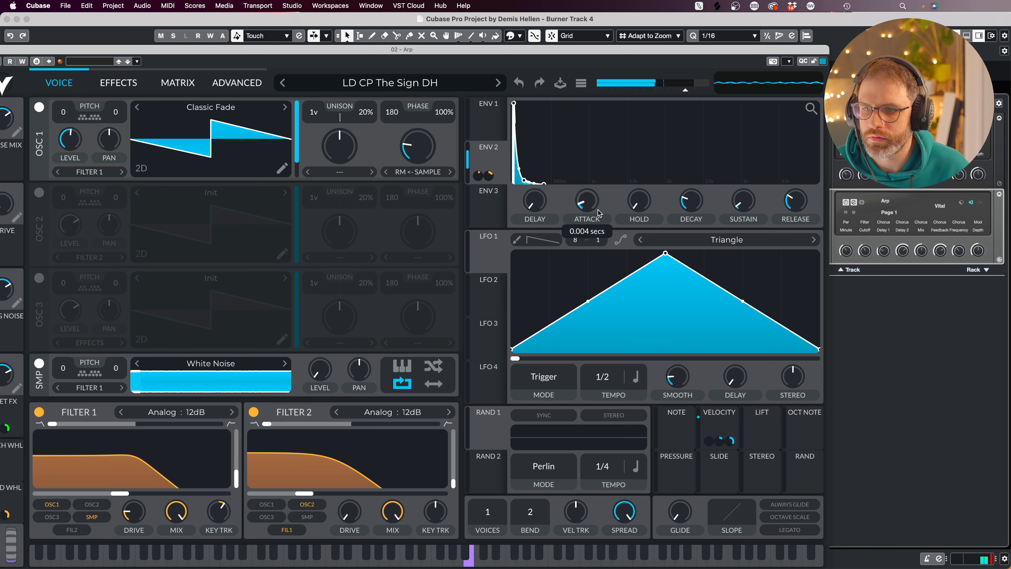
drag(480, 125, 629, 205)
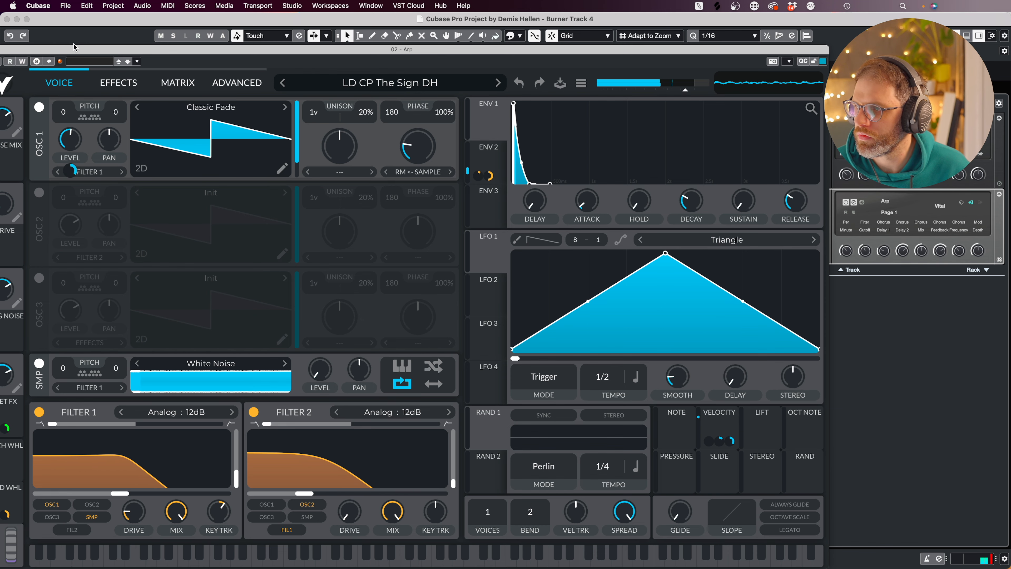
drag(75, 49, 426, 44)
click(333, 45)
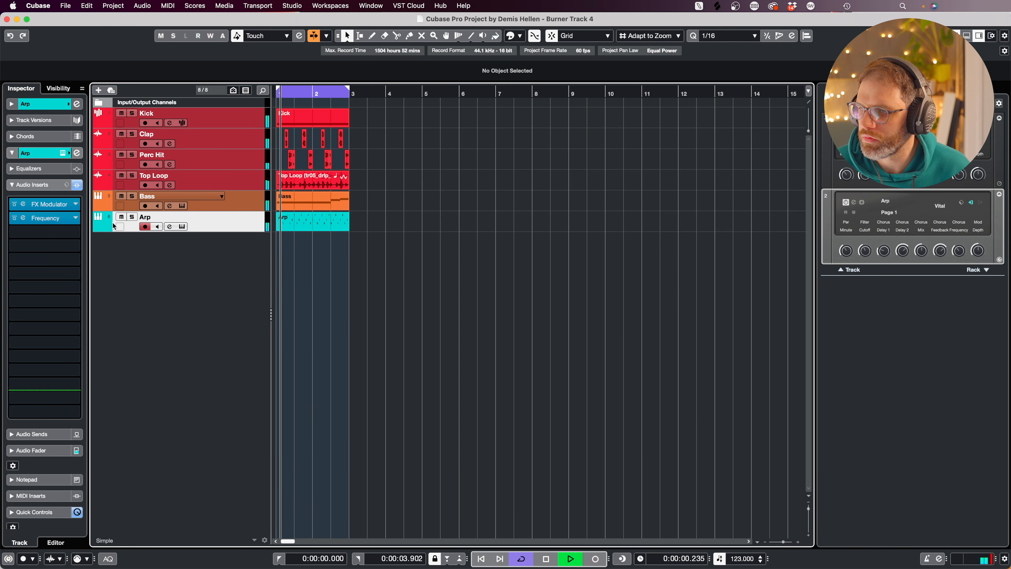
Solo the Arp track, raise the reverb's low cutoff in its Vital effects, and close the synth window.
click(182, 227)
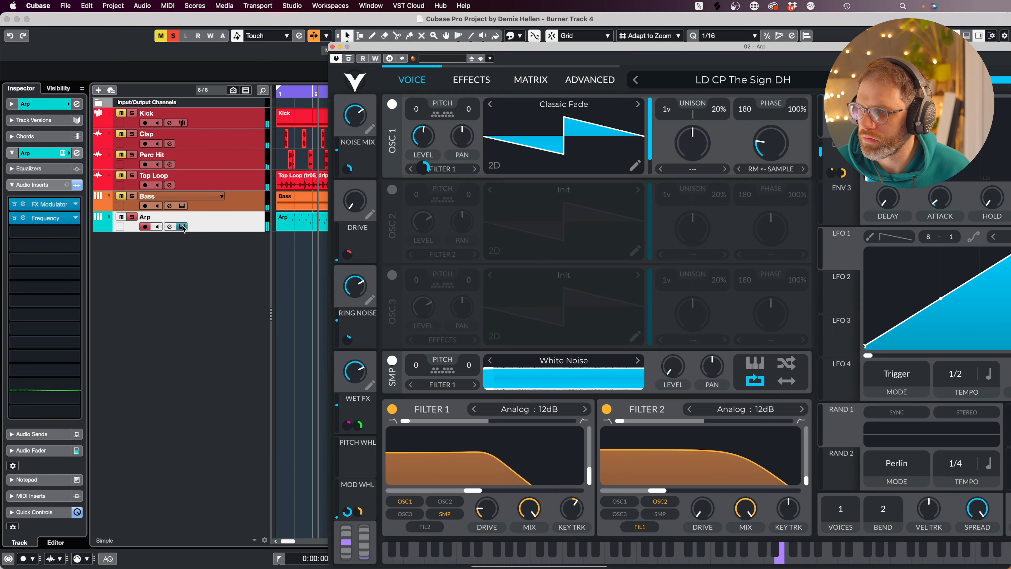
click(472, 79)
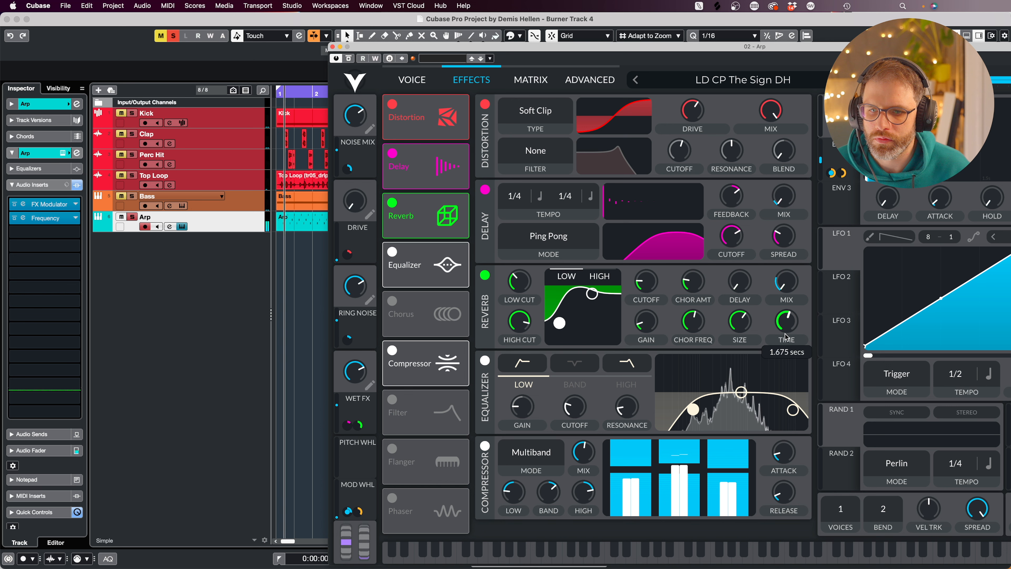
drag(643, 286, 642, 279)
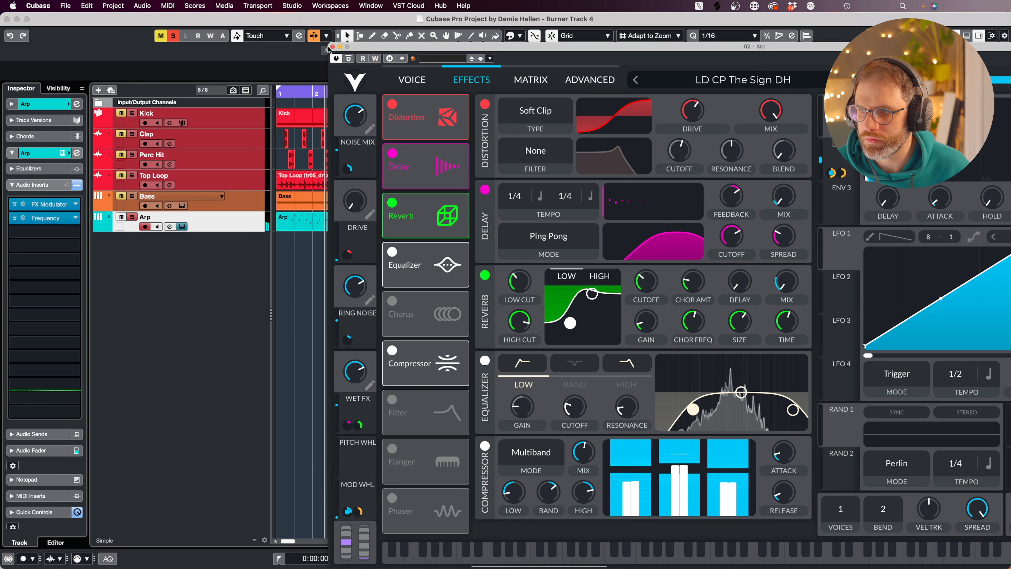
key(super+w)
Play the soloed Arp together with the Kick from the start of the loop.
key(space)
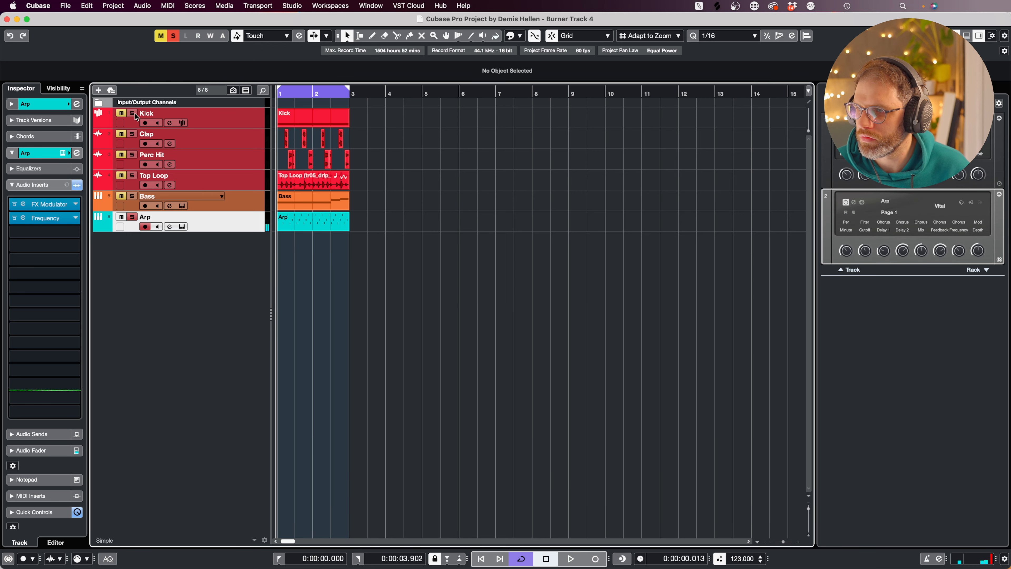
key(space)
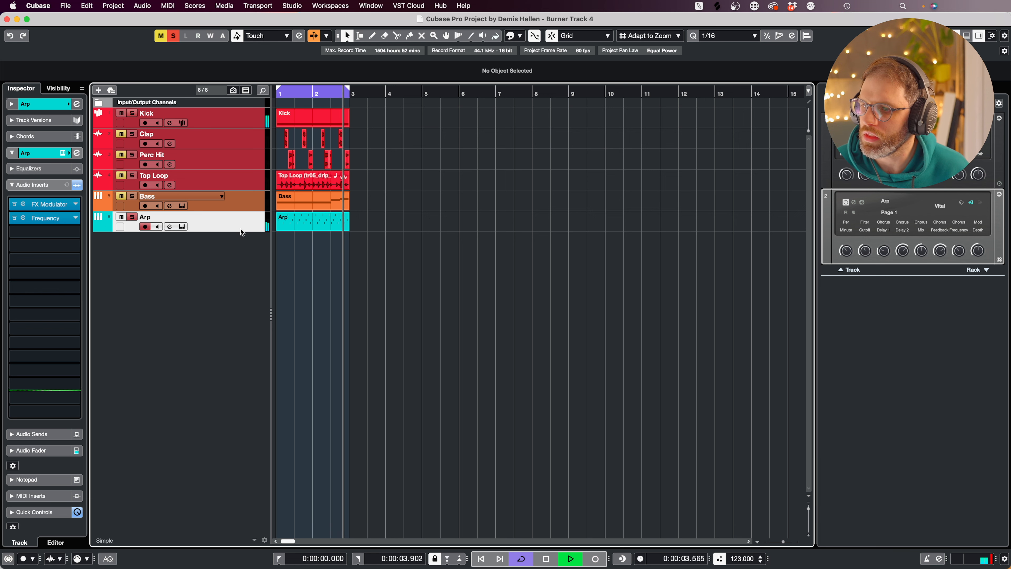
Duplicate the two-bar Arp part four times so the pattern runs up to bar 11.
click(335, 222)
key(super+d)
key(super+d)
key(super+d)
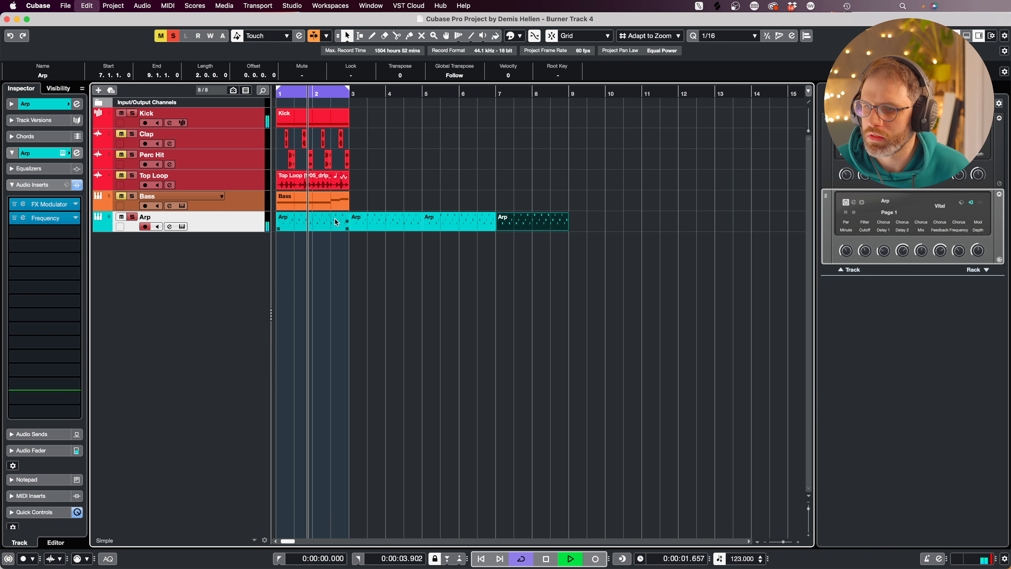
key(super+d)
Stop playback and set the loop range around the four copied Arp parts from bar 3 to bar 11.
key(p)
key(space)
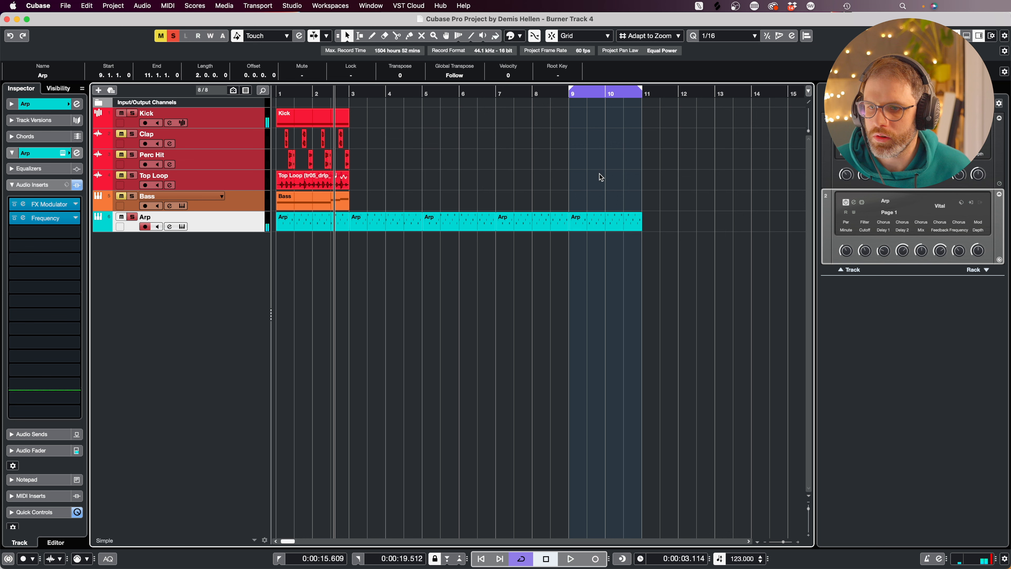
drag(601, 177, 406, 249)
key(p)
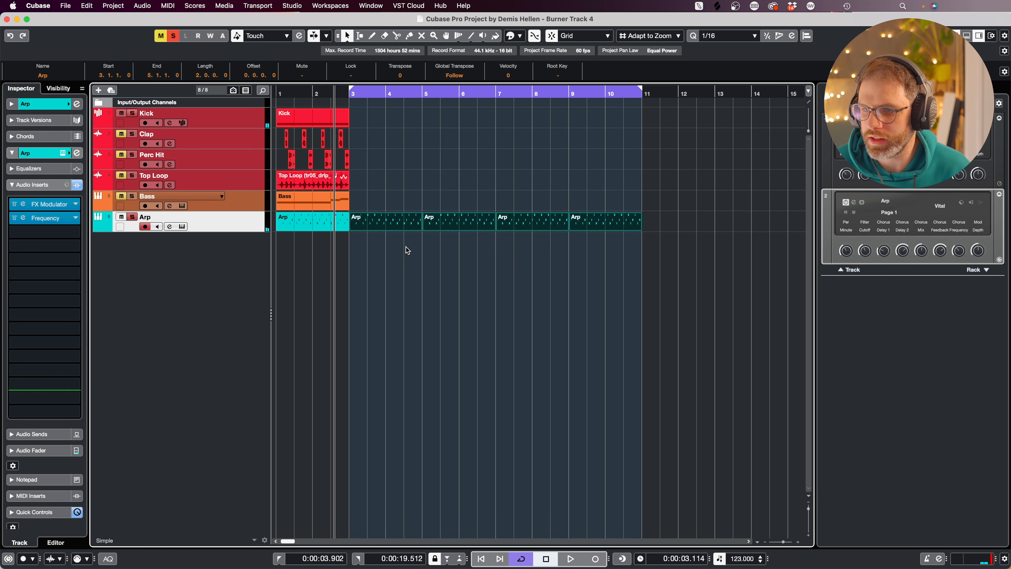
click(434, 208)
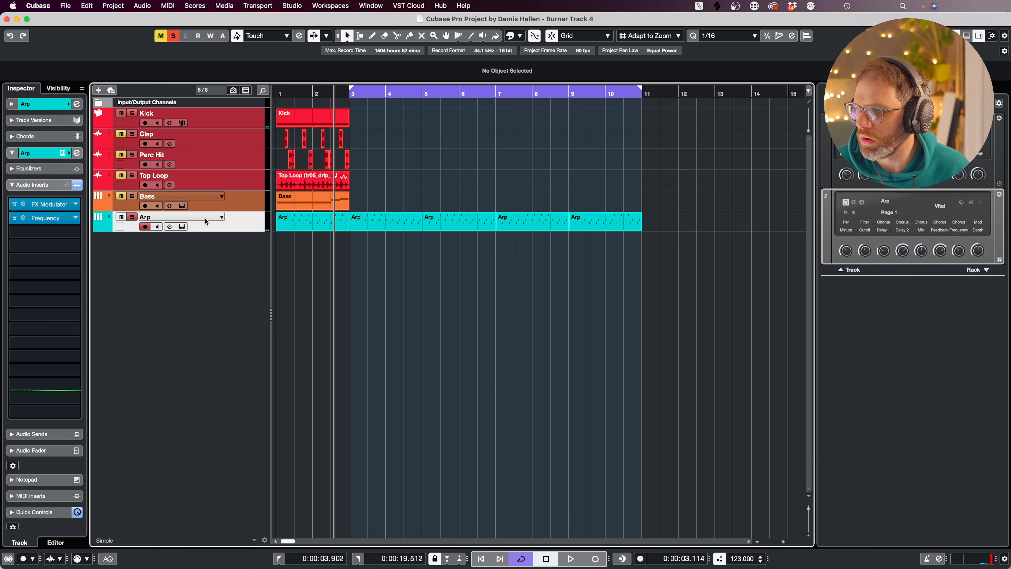
Select the Bass track and play the looped Arp section, then stop playback.
click(236, 203)
key(space)
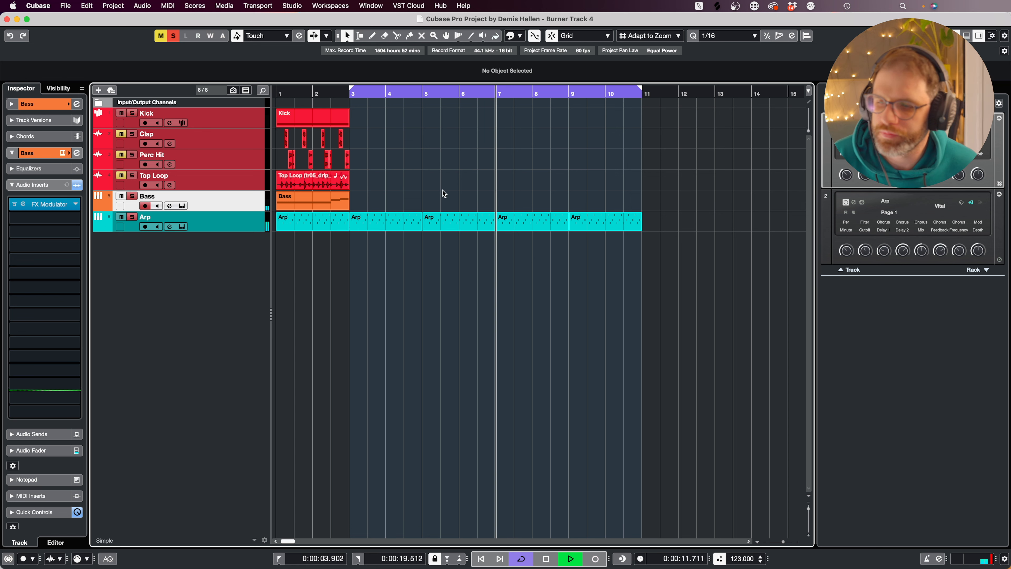
key(space)
Set the loop range around the Arp parts from bar 3 to bar 7 and draw an empty Bass part over it.
click(402, 221)
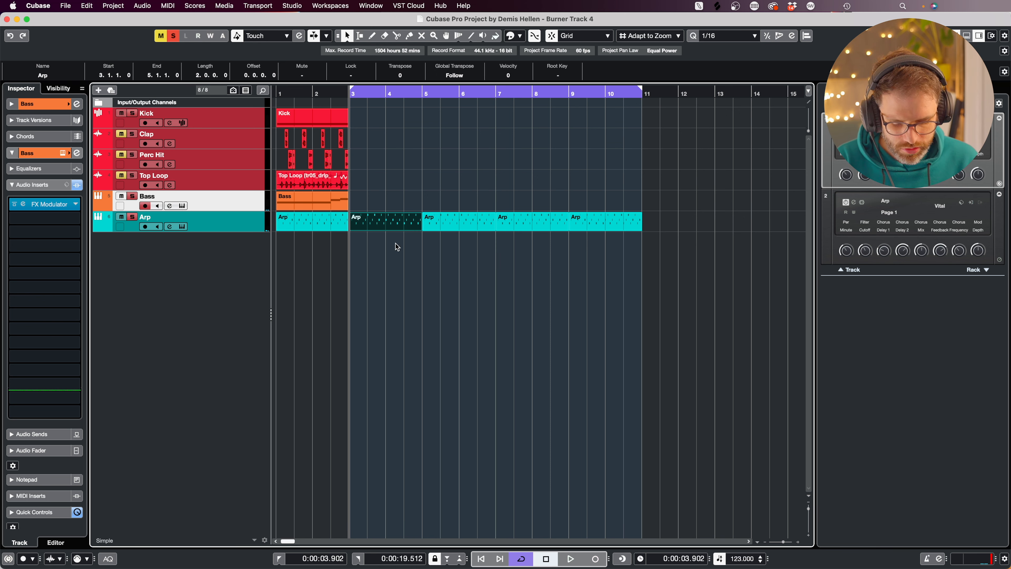
drag(390, 197, 463, 244)
key(p)
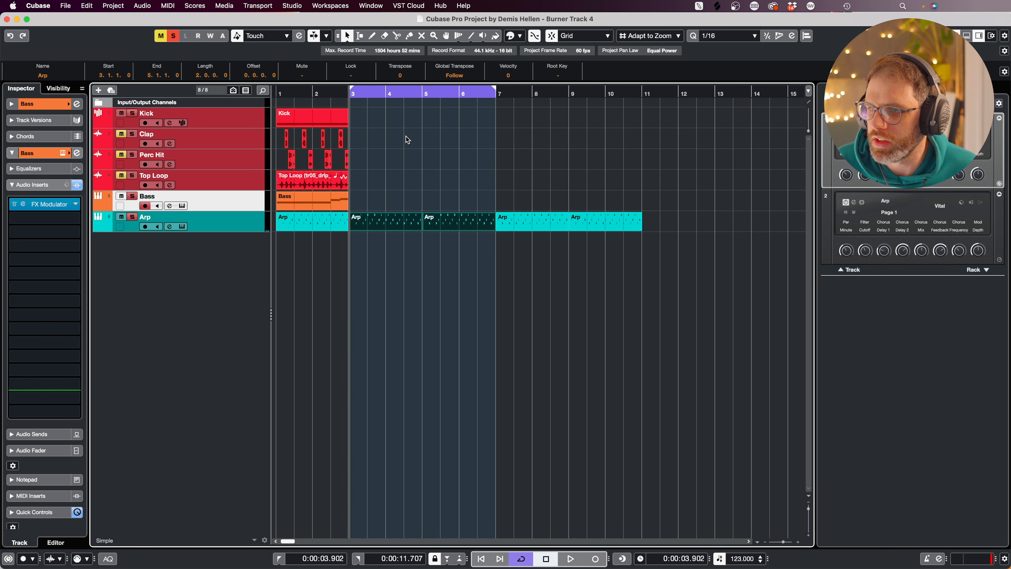
drag(354, 209, 497, 201)
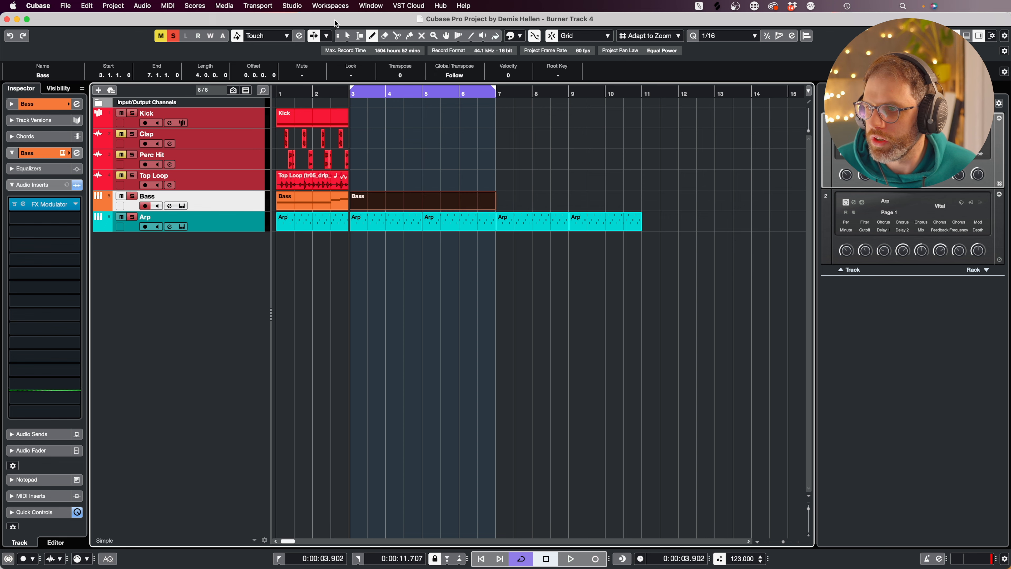
In the new Bass part, turn on snap and write one-bar notes E1, A1, C2 and D2, starting at bar 3.
double_click(378, 205)
click(274, 40)
key(g)
key(g)
key(g)
key(g)
key(g)
key(g)
key(g)
key(g)
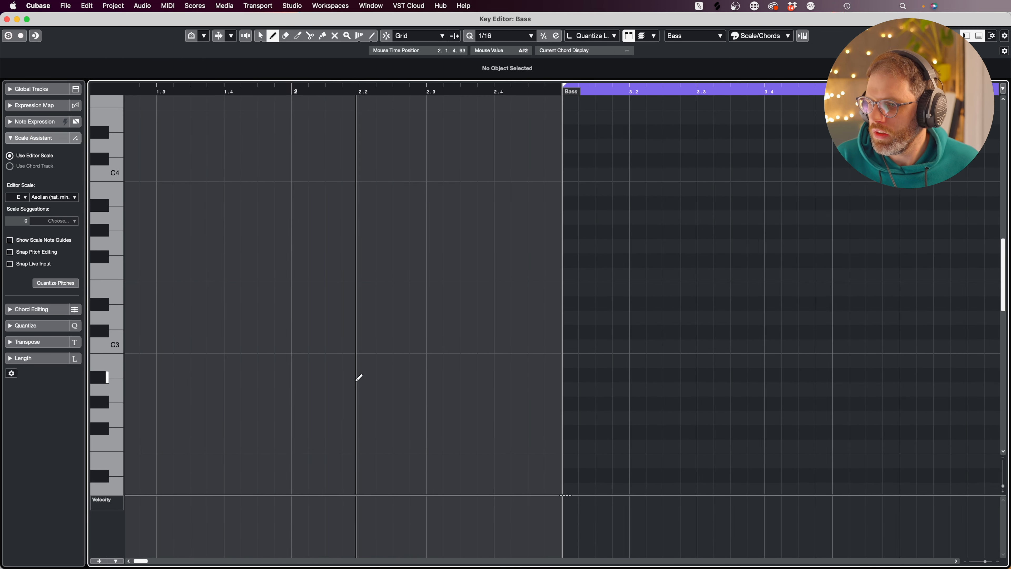
scroll(541, 268, right, 2)
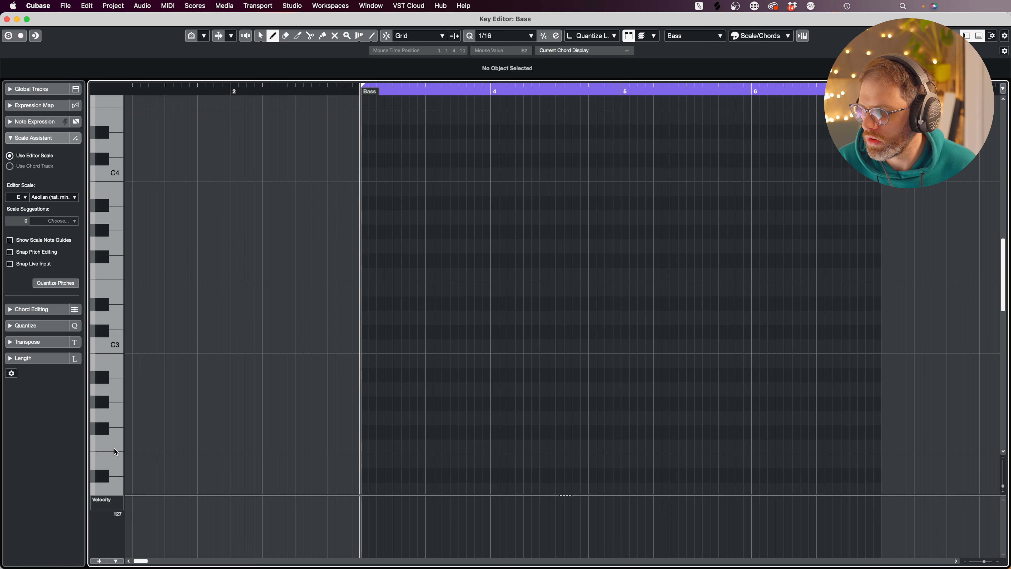
scroll(114, 448, down, 5)
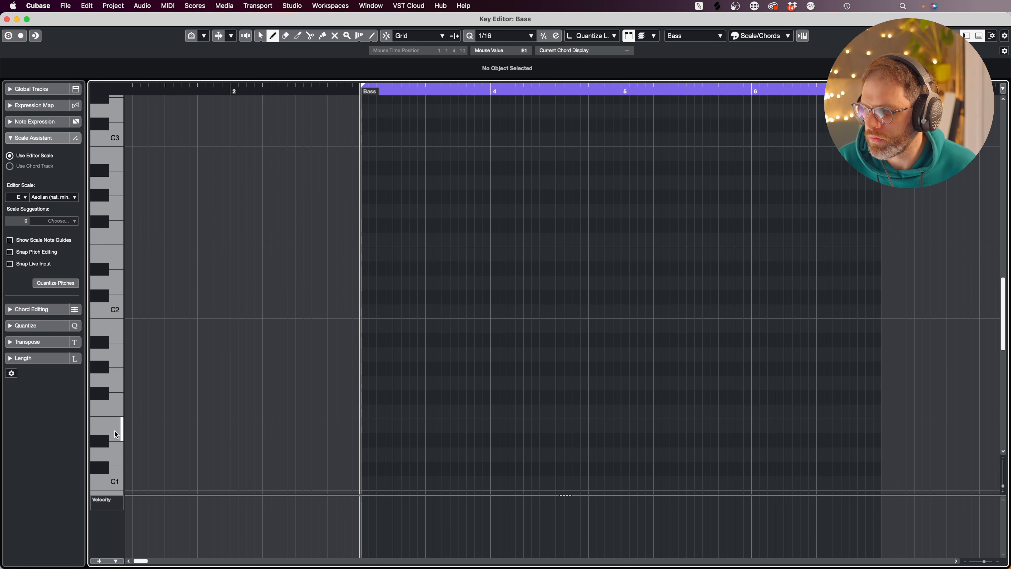
drag(365, 424, 492, 425)
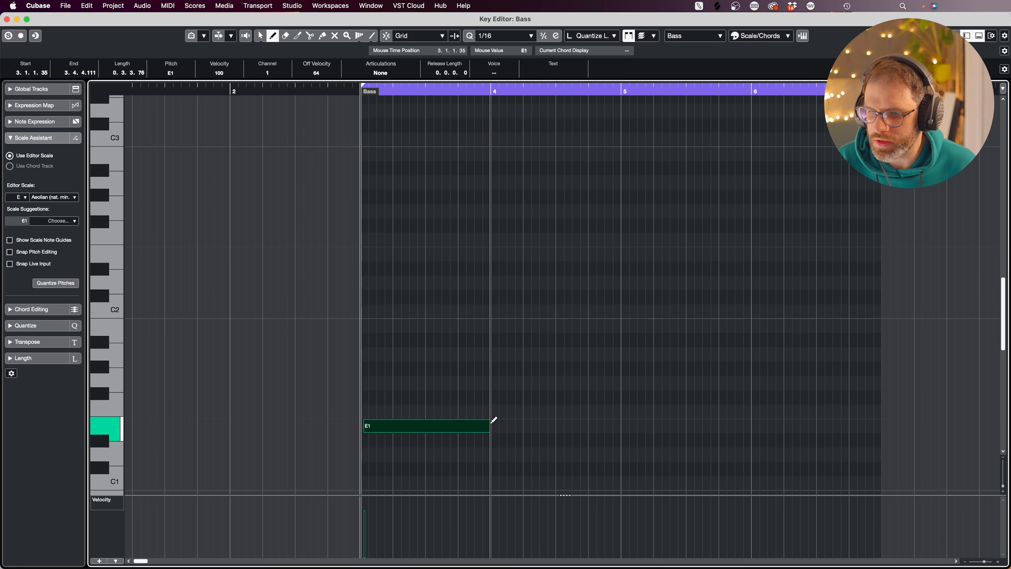
key(super+z)
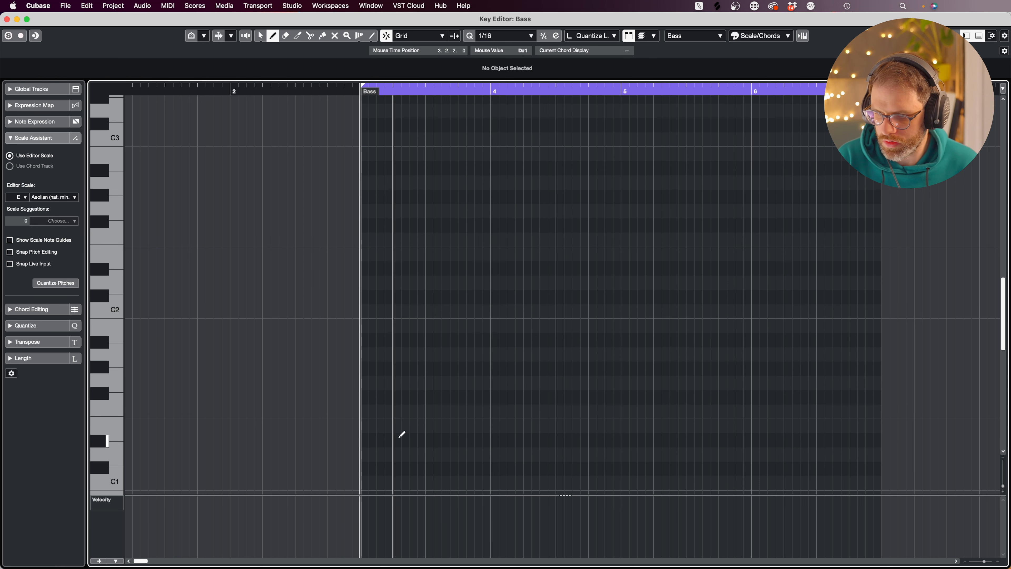
drag(364, 423, 494, 418)
mouse_move(497, 347)
mouse_down()
mouse_move(631, 344)
mouse_move(718, 304)
mouse_move(751, 308)
mouse_move(857, 275)
mouse_move(882, 278)
mouse_up()
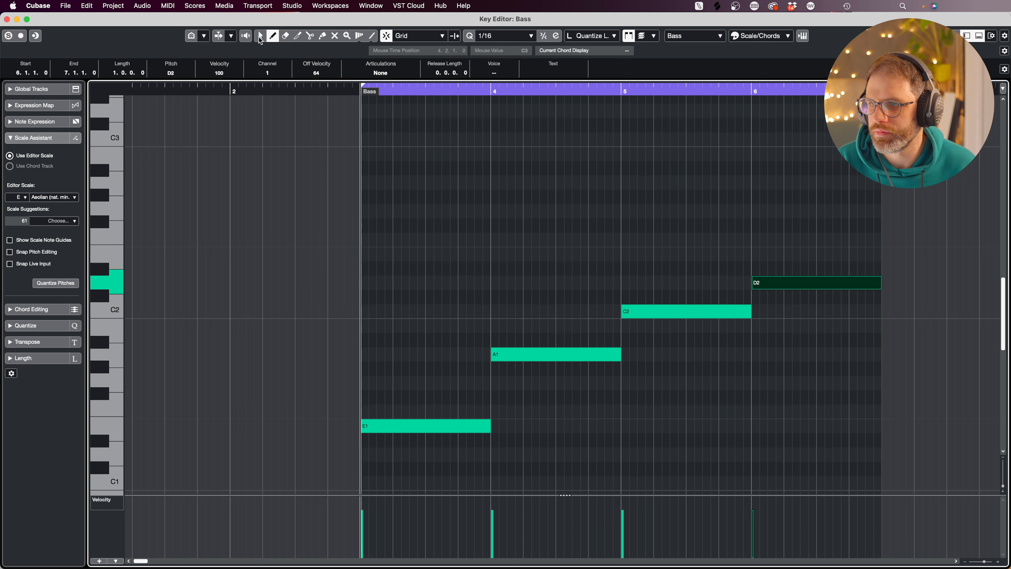
Play back the new bass line, undo the stray note and return to the selection tool.
key(space)
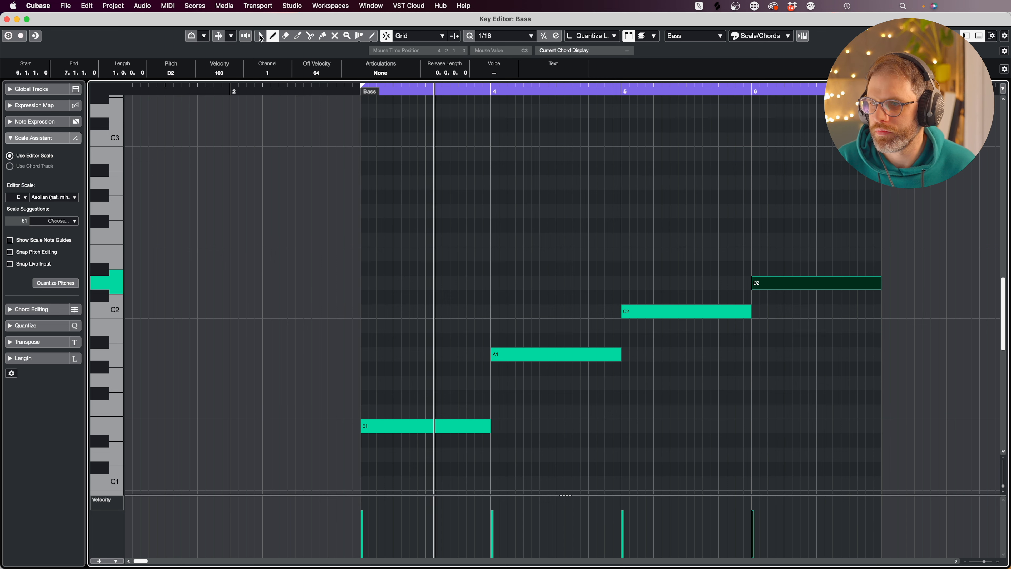
click(503, 296)
key(super+z)
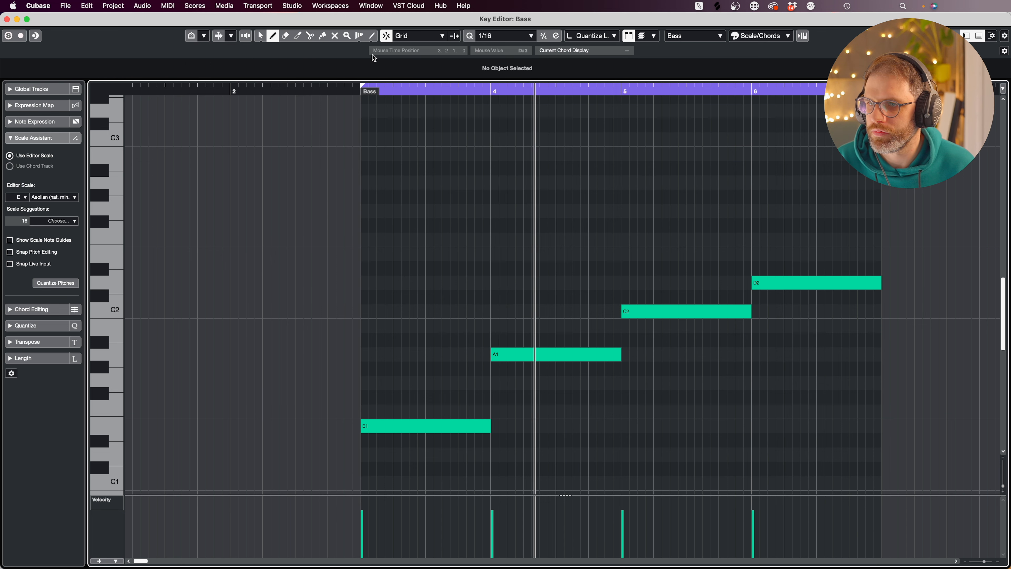
key(1)
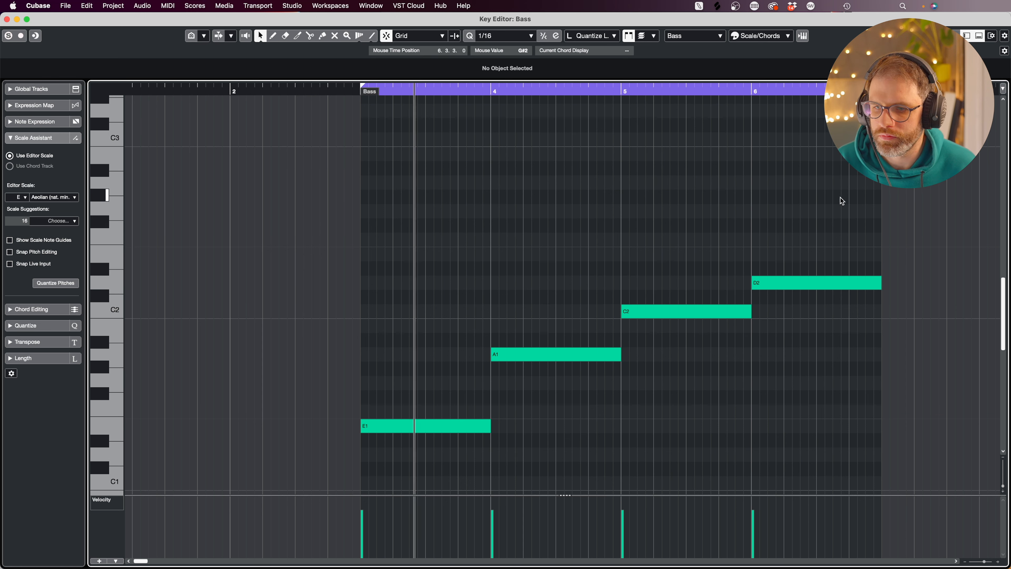
key(space)
Transpose the last two bass notes down an octave to C1 and D1, play the result and close the editor.
drag(841, 197, 803, 297)
drag(833, 228, 739, 344)
key(shift+Down)
key(KP_1)
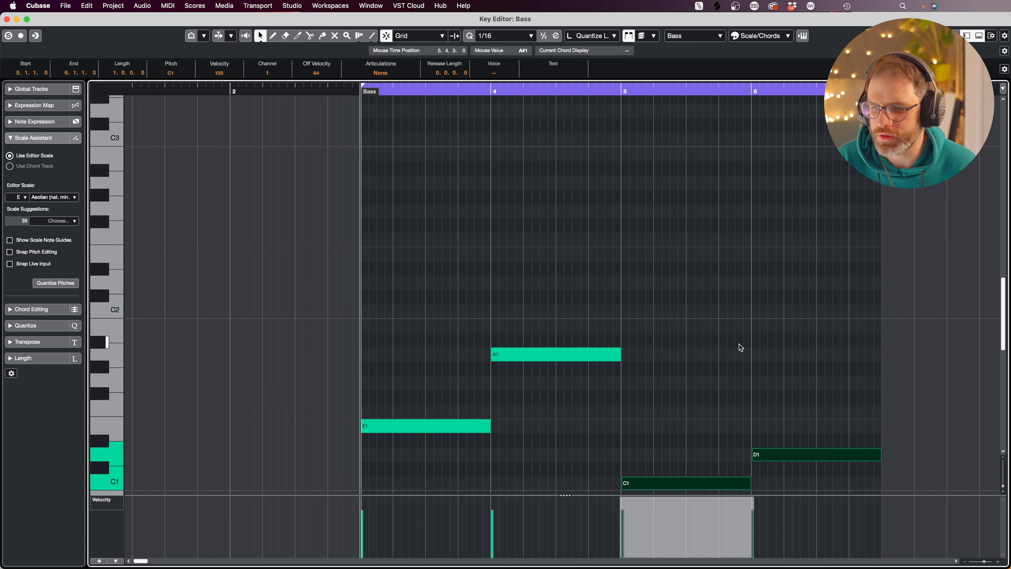
key(space)
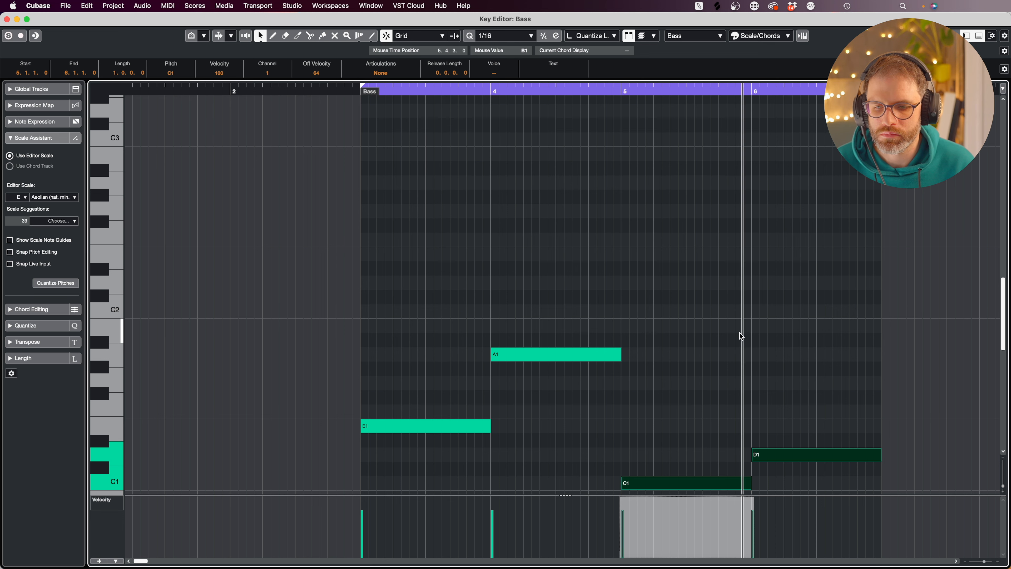
key(Return)
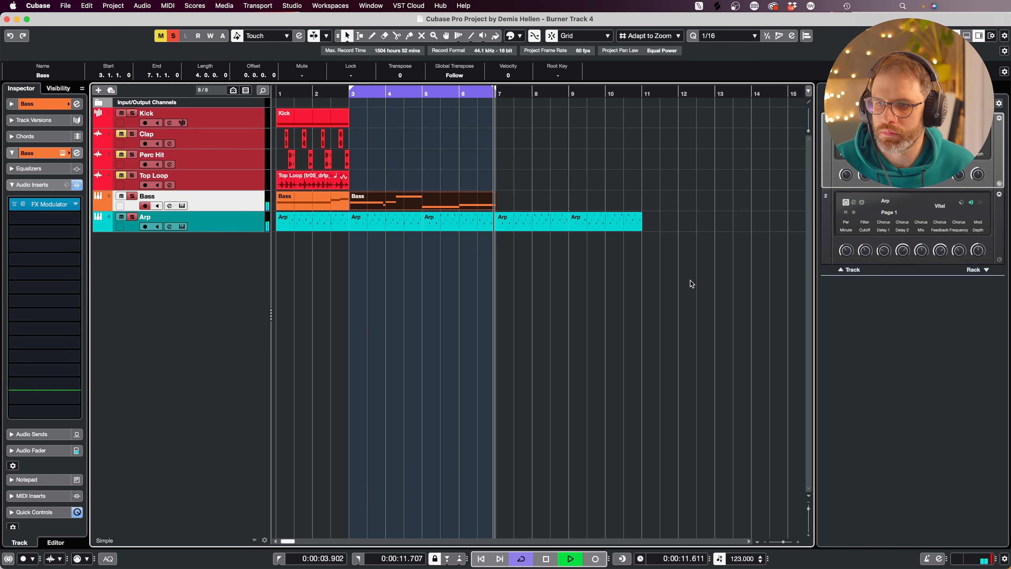
Duplicate the kick, clap, percussion and top loop parts twice up to bar 7 and clear all solos for playback.
drag(371, 113, 274, 183)
key(super+d)
key(super+d)
click(171, 35)
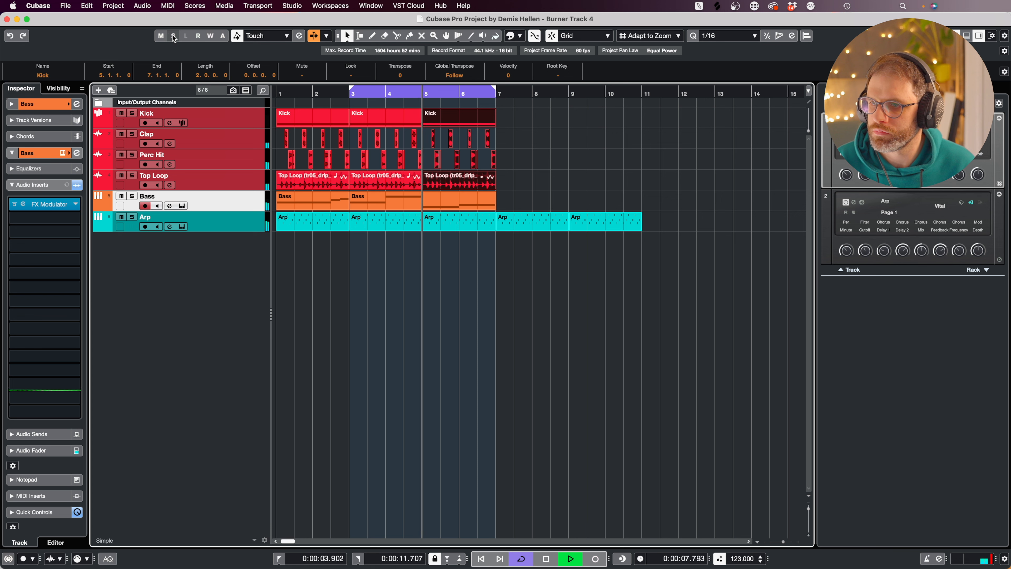
click(556, 128)
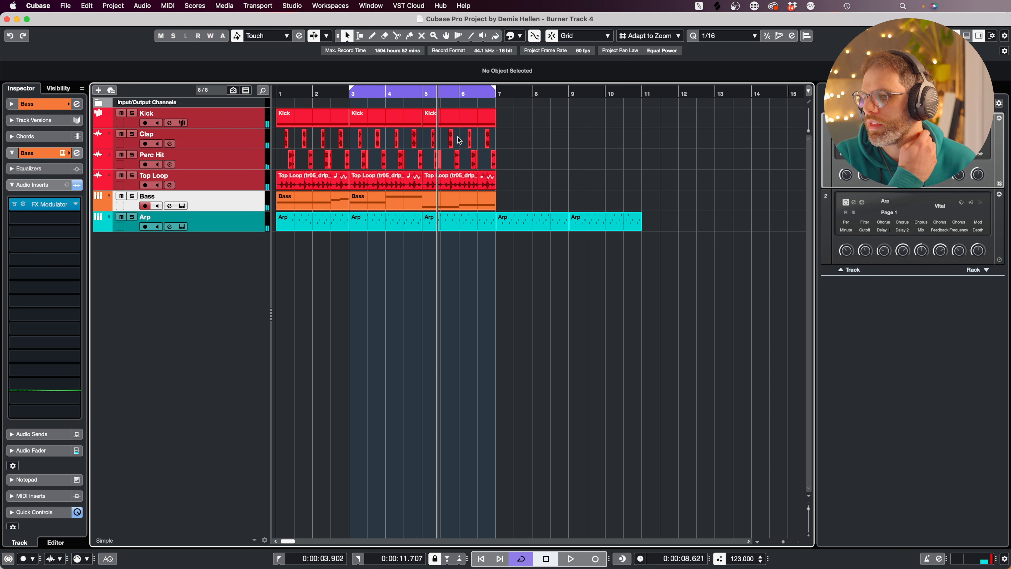
Move the four-bar Bass part to bar 7 and delete the drum and Arp parts between bars 3 and 7.
drag(519, 117, 511, 197)
key(Delete)
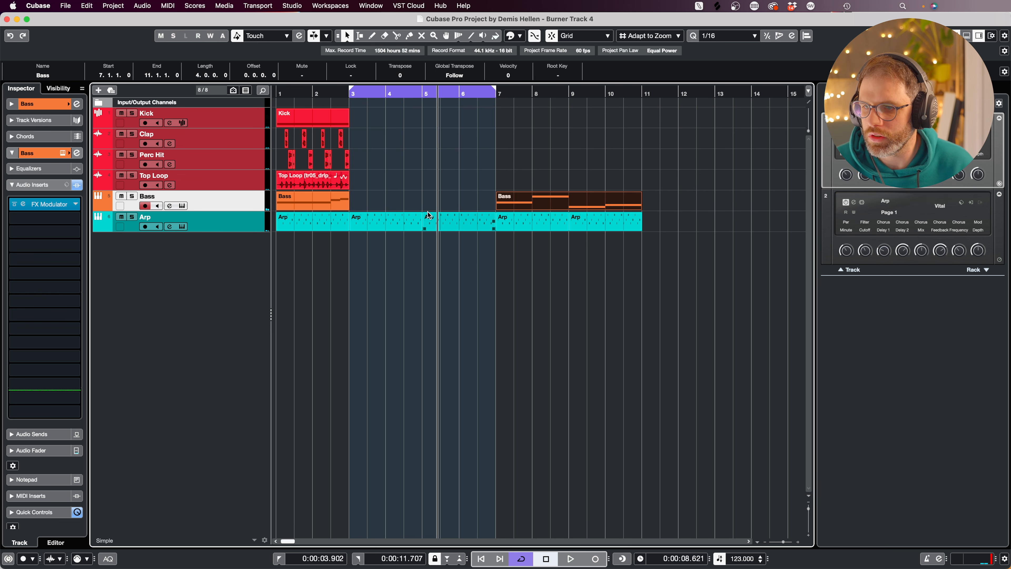
drag(431, 204, 405, 238)
key(Delete)
Set the loop range around the Bass and Arp parts from bar 7 to bar 11.
drag(464, 176, 823, 281)
key(p)
key(l)
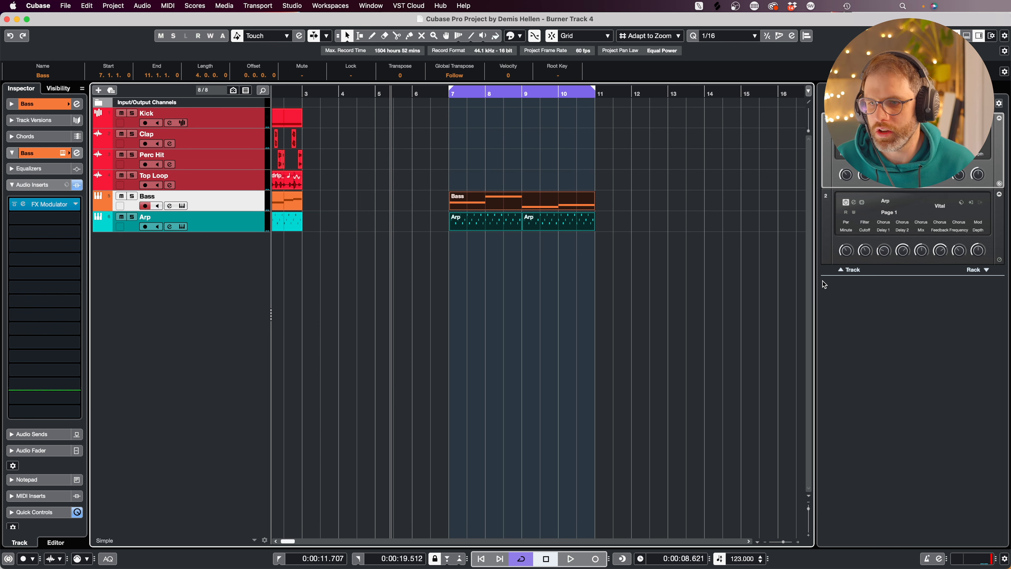
click(778, 226)
drag(549, 279, 117, 307)
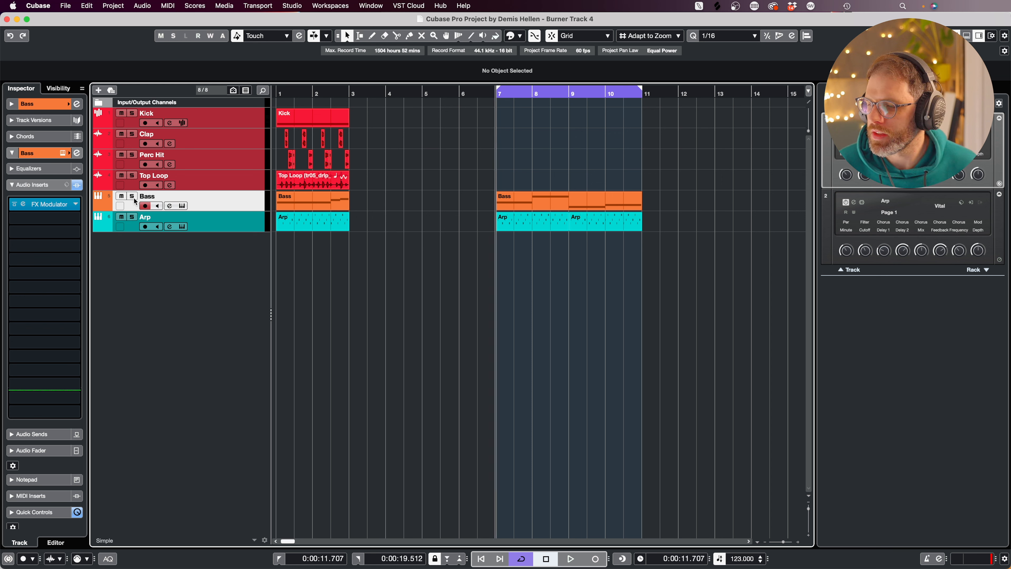
Duplicate the Bass track and delete the copy's part from bar 7 to bar 11.
right_click(239, 196)
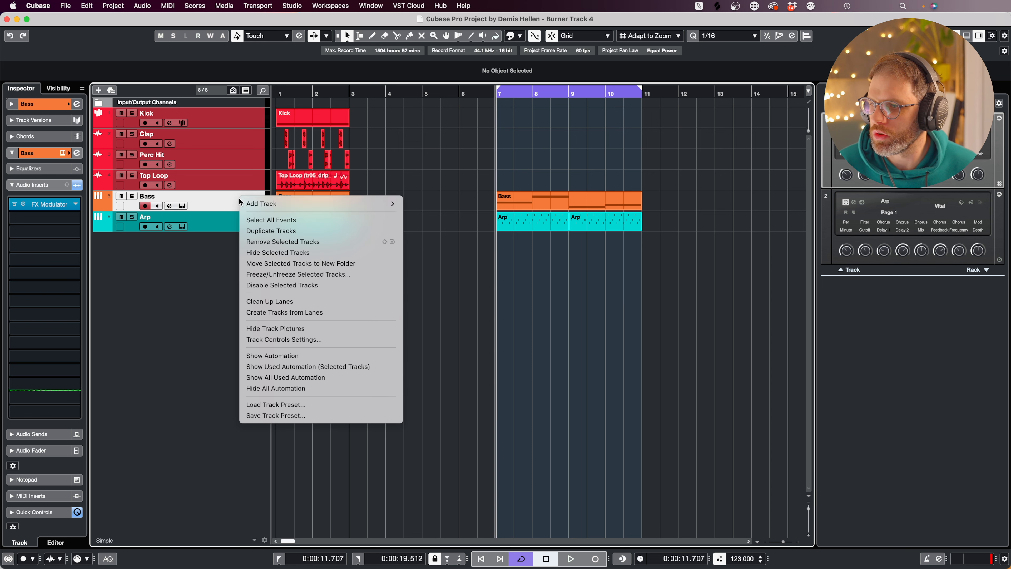
click(457, 218)
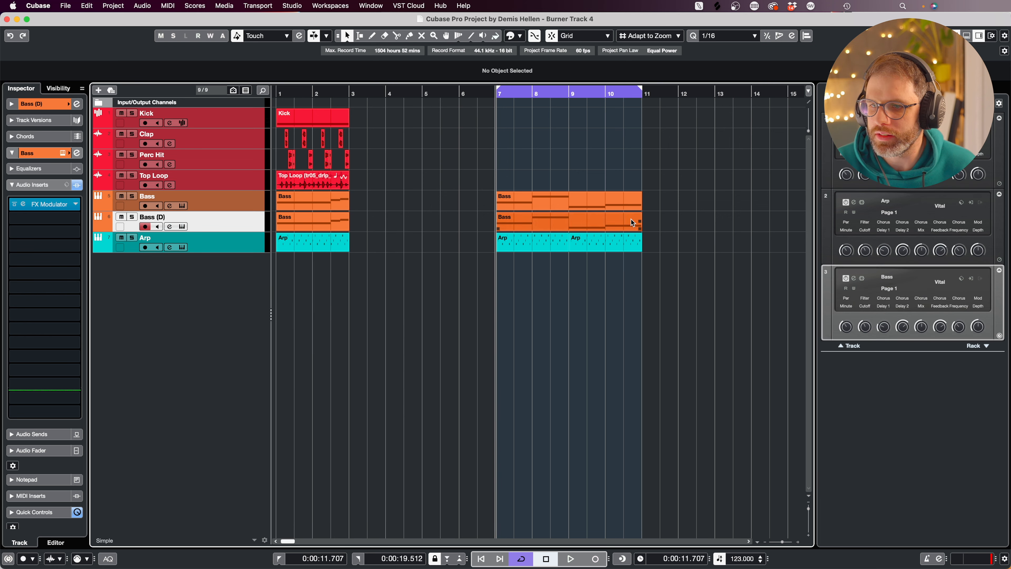
drag(666, 219, 318, 218)
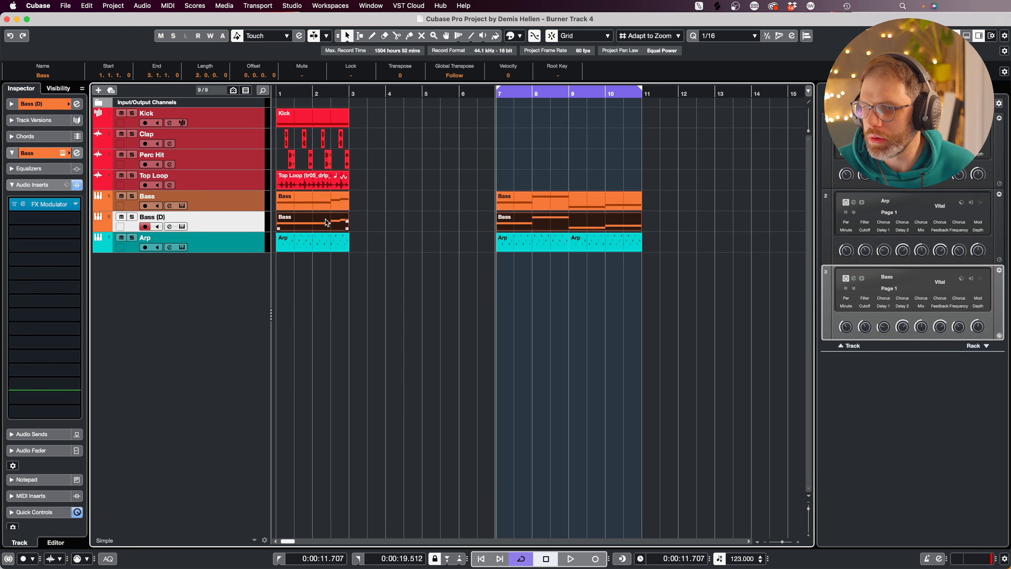
key(Delete)
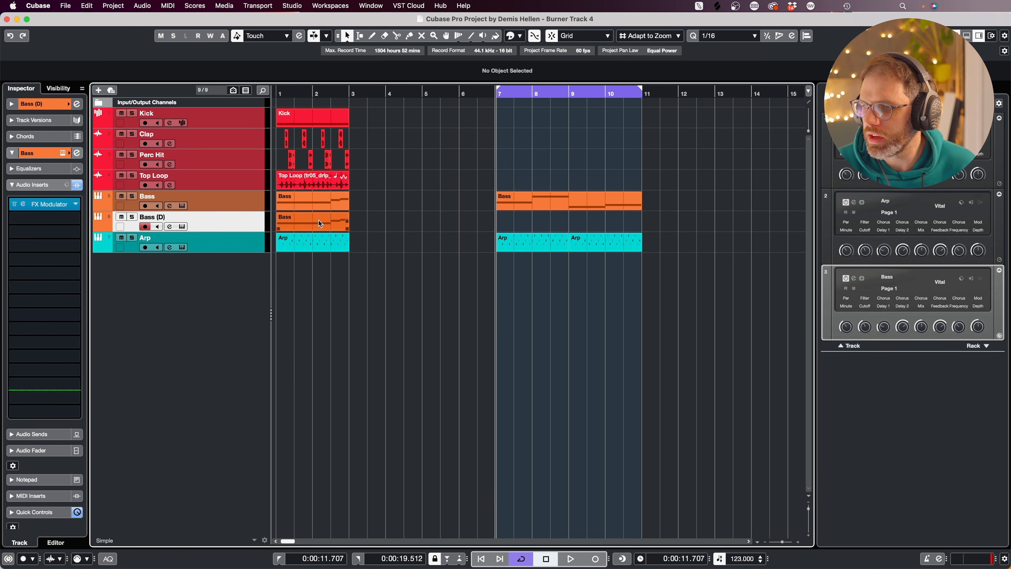
In the duplicated track's first part, shorten all notes to sixteenths and shift them onto the off-beats.
double_click(318, 223)
drag(402, 232, 290, 342)
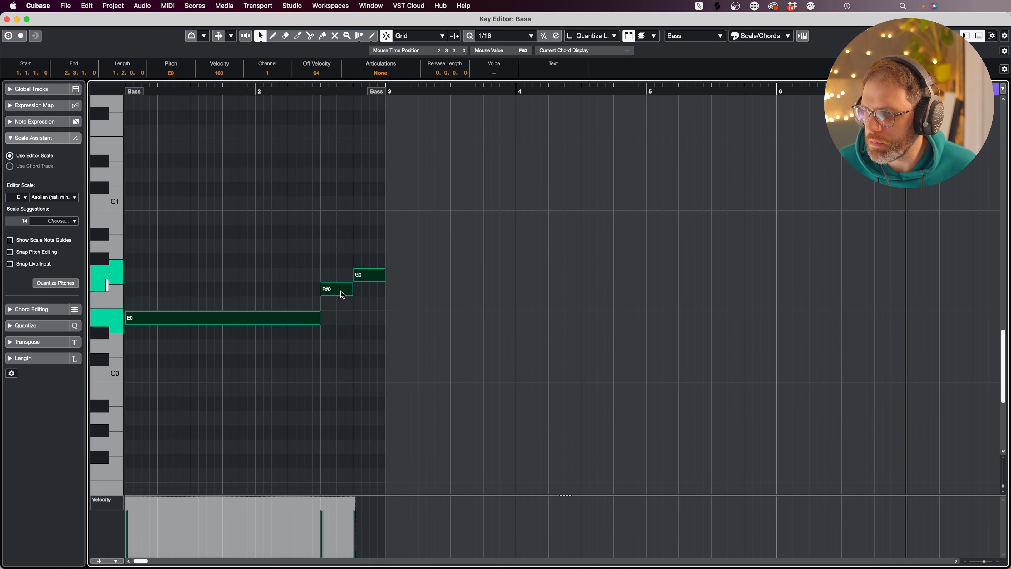
drag(349, 288, 325, 289)
click(276, 333)
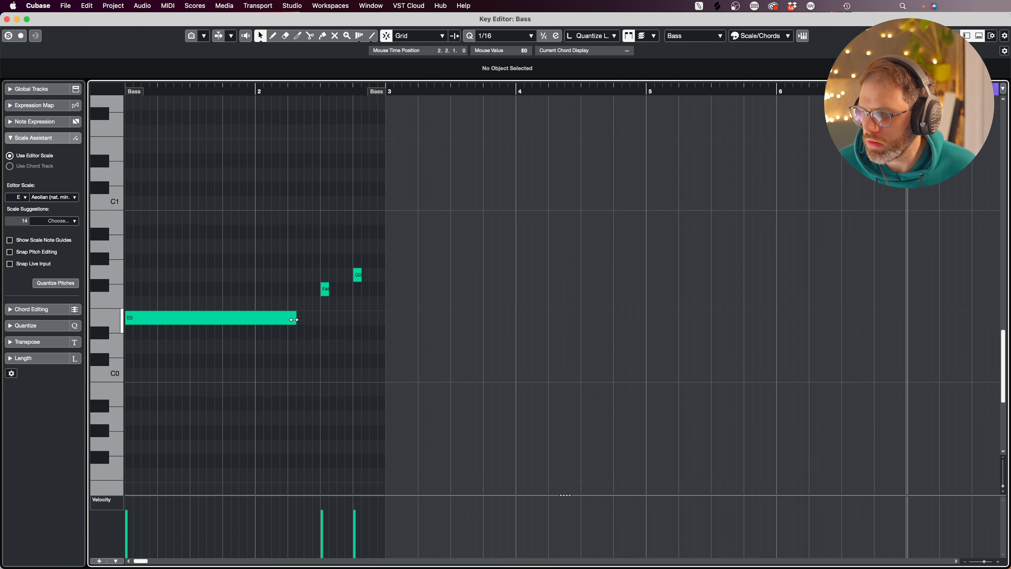
mouse_move(293, 319)
mouse_down()
mouse_move(137, 324)
mouse_move(143, 316)
mouse_up()
key(super+a)
drag(146, 317, 206, 320)
Repeat the short E0 note on every off-beat up to the F#0 note and lengthen all notes by a sixteenth.
drag(293, 287, 142, 321)
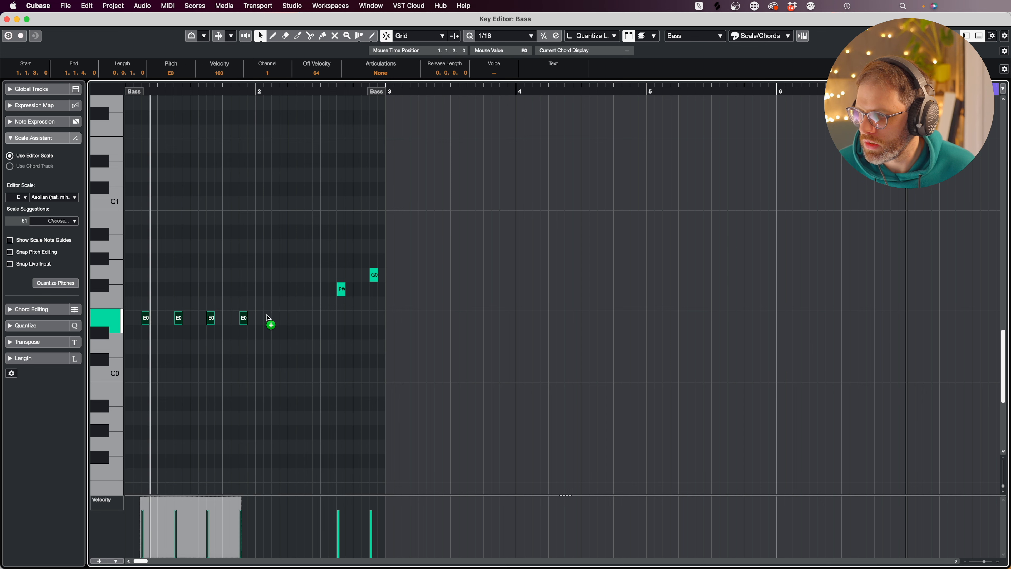
drag(266, 314, 277, 317)
drag(418, 311, 336, 325)
key(Delete)
drag(423, 212, 105, 364)
drag(150, 318, 158, 318)
Rename the duplicated track as Sub and play it soloed with the loop set to its part in bars 1 to 3.
key(Return)
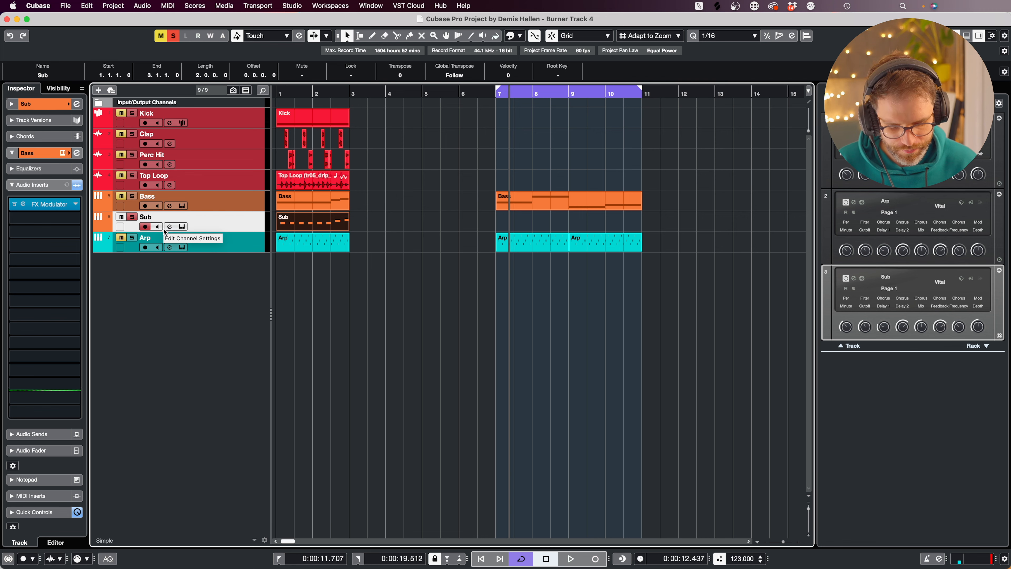
key(p)
key(space)
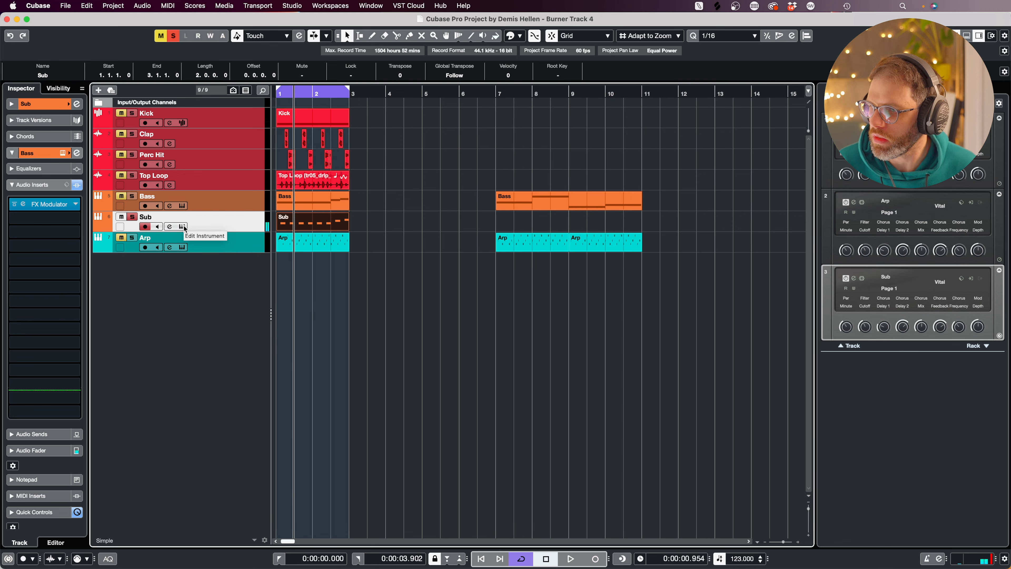
Audition the BTP Reece Bass presets in the Sub track's instrument and load the BTP Knocking DH preset.
click(182, 226)
click(549, 130)
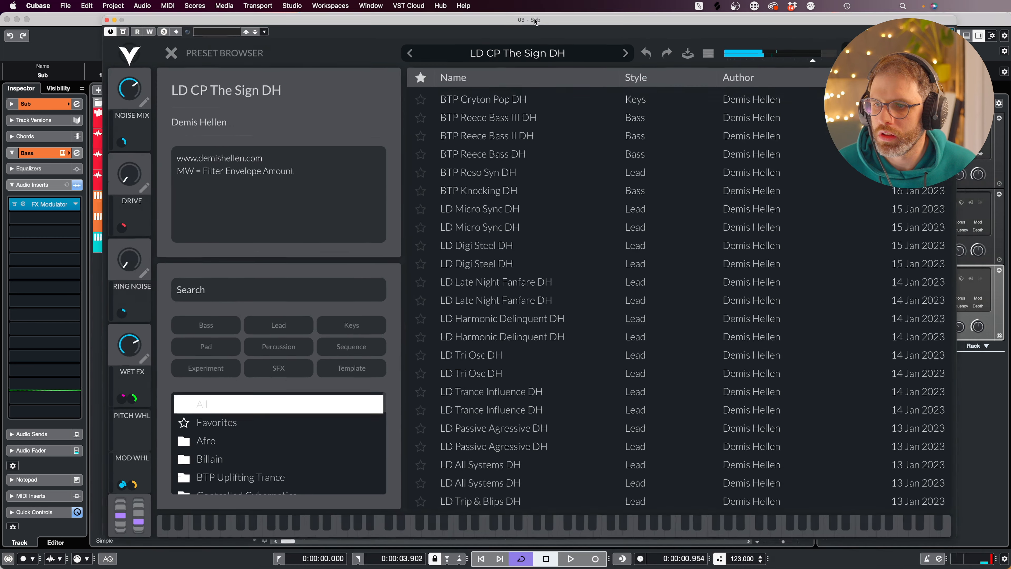
click(504, 134)
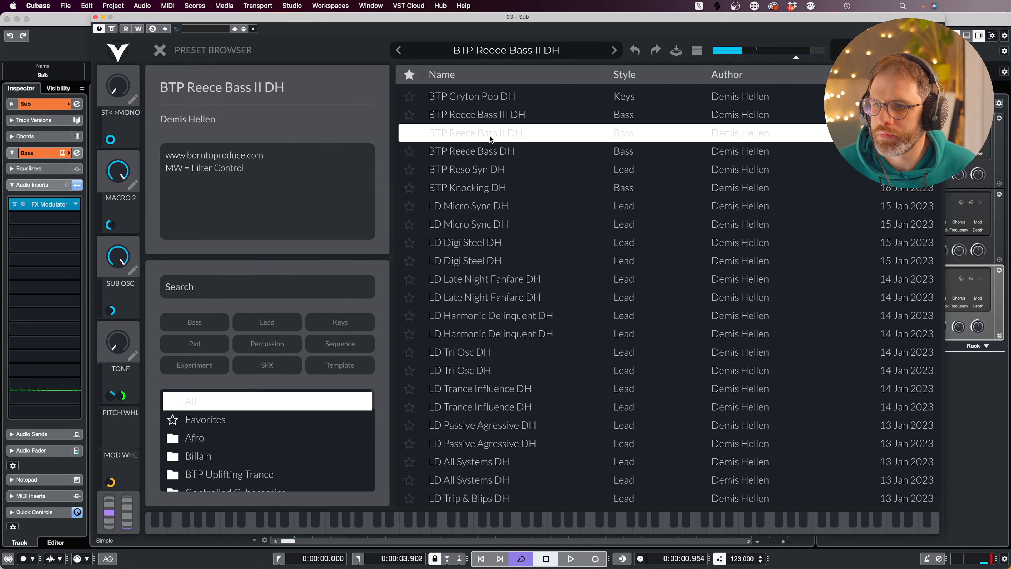
click(501, 148)
click(501, 117)
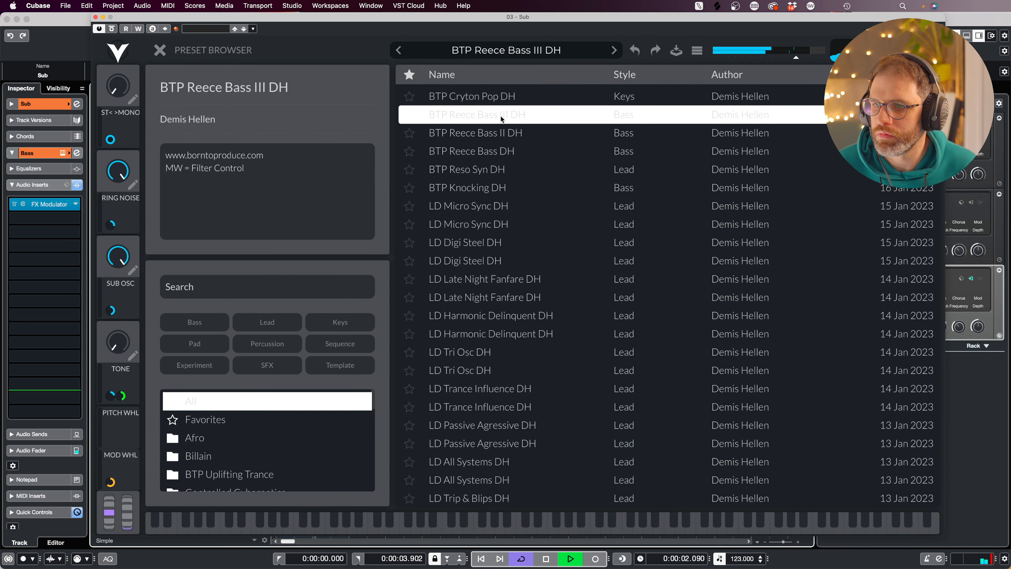
click(496, 188)
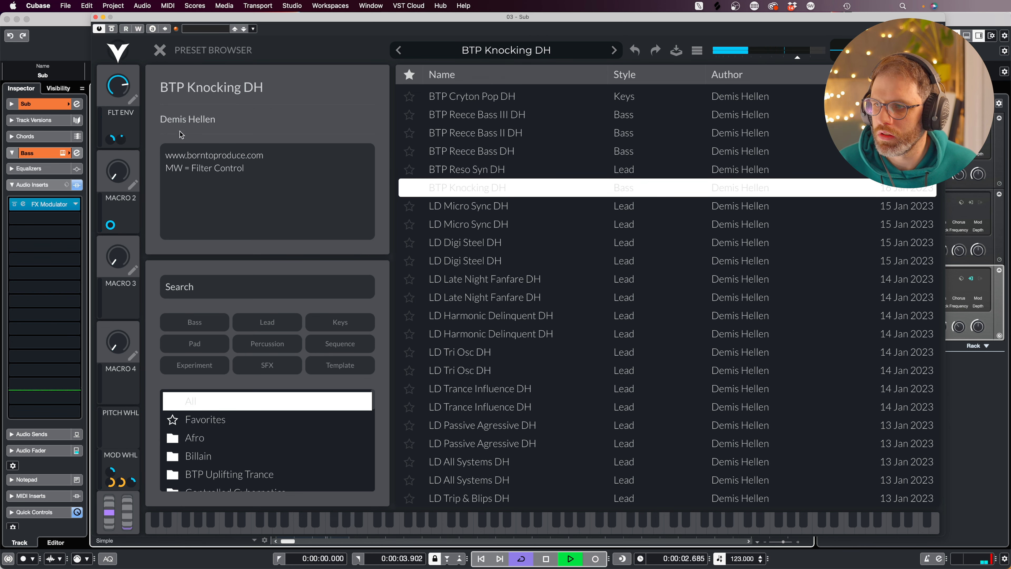
click(96, 17)
Transpose all notes of the Sub part down one octave.
double_click(329, 217)
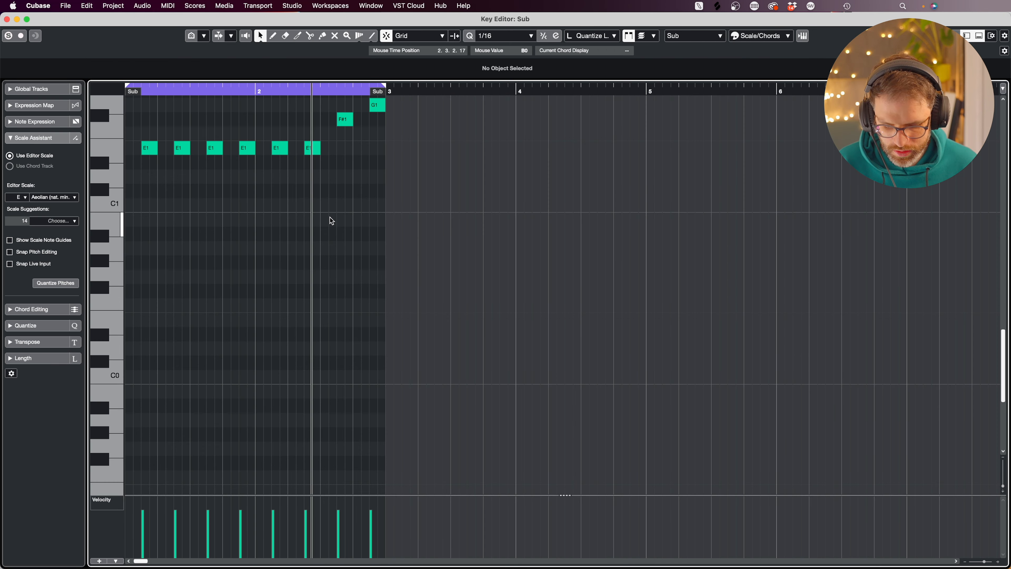
key(super+a)
key(shift+Down)
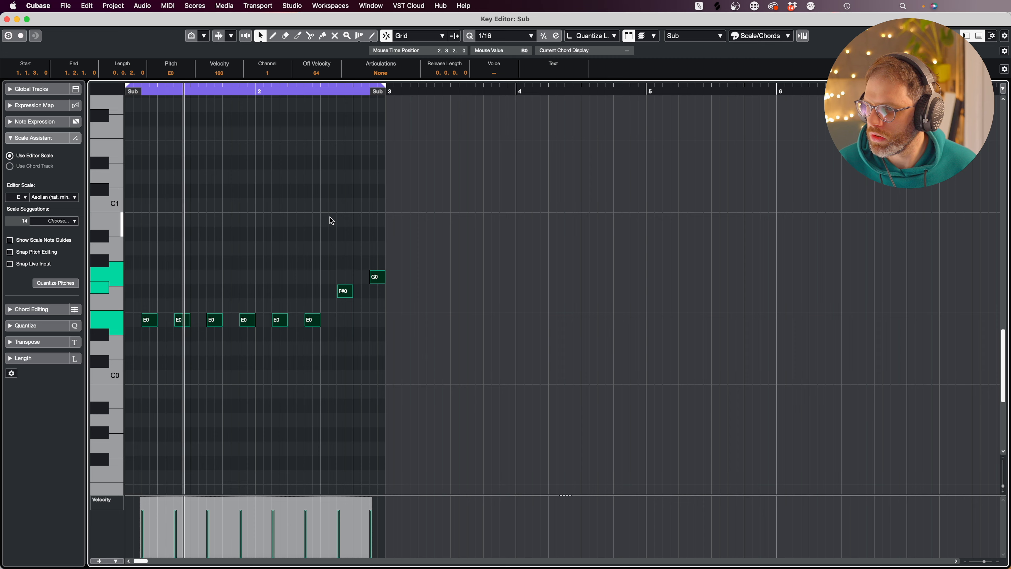
key(Return)
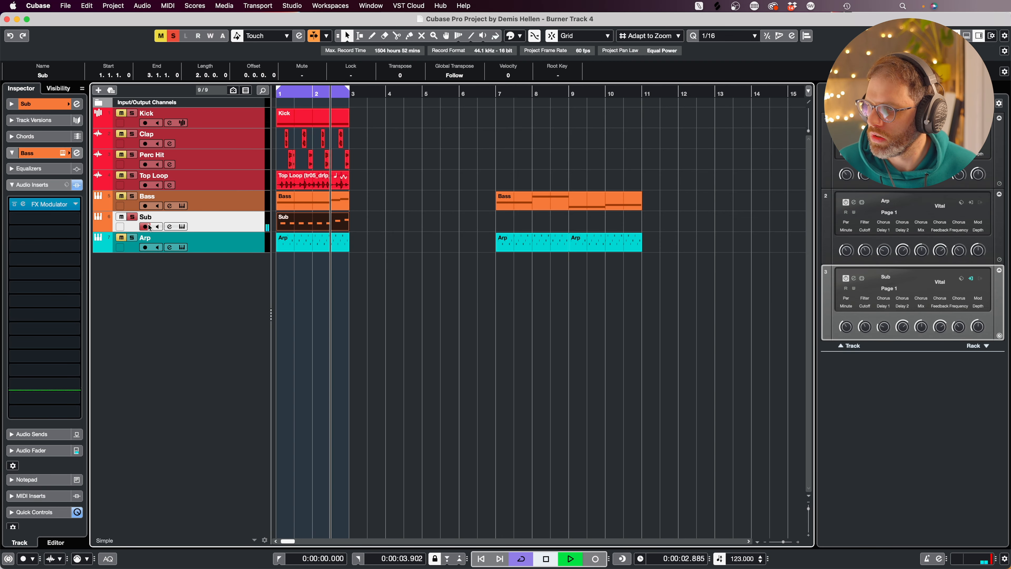
Unsolo the Sub, mute the Bass track and listen to the Sub in the looped mix.
key(space)
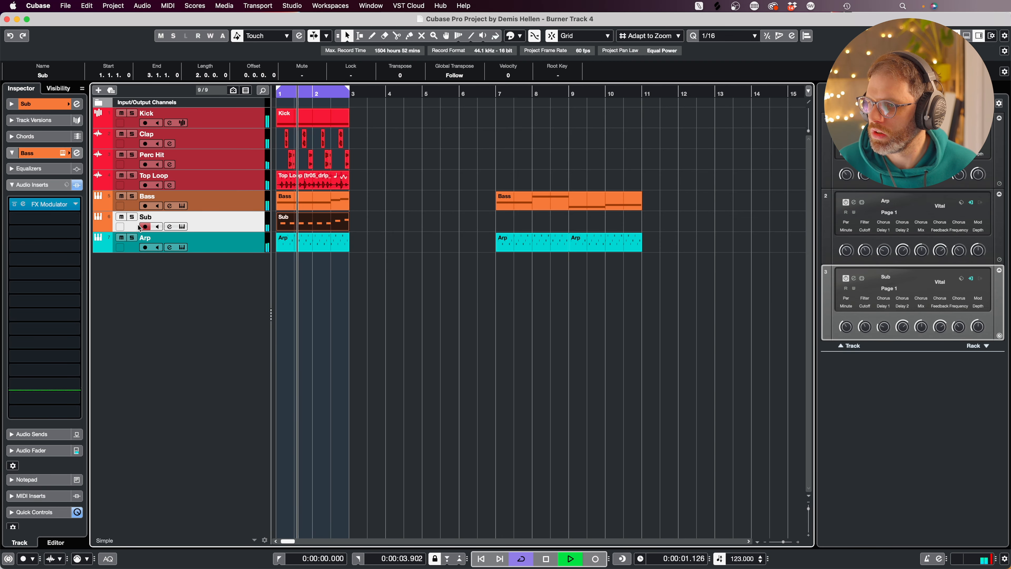
click(284, 223)
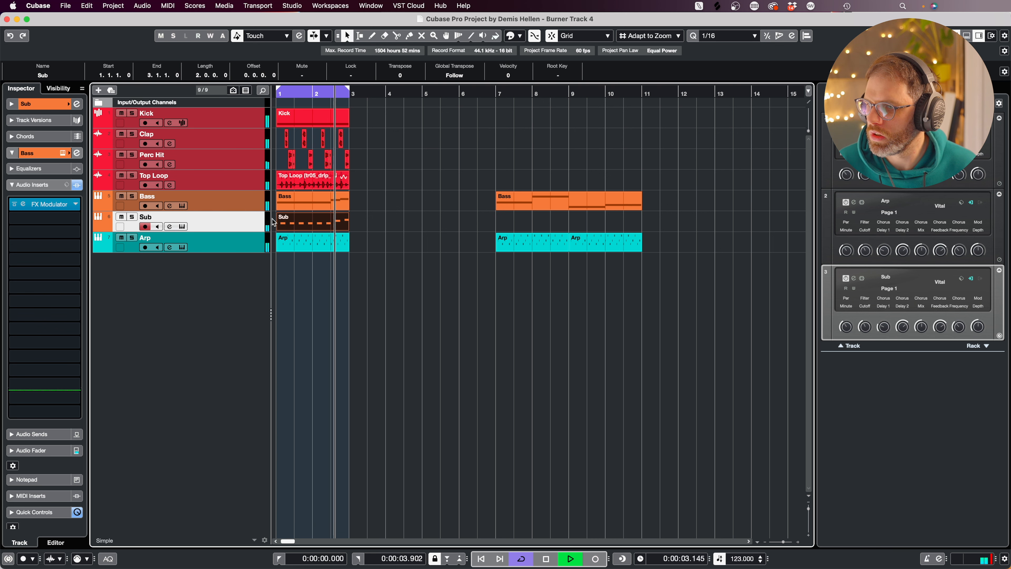
click(120, 196)
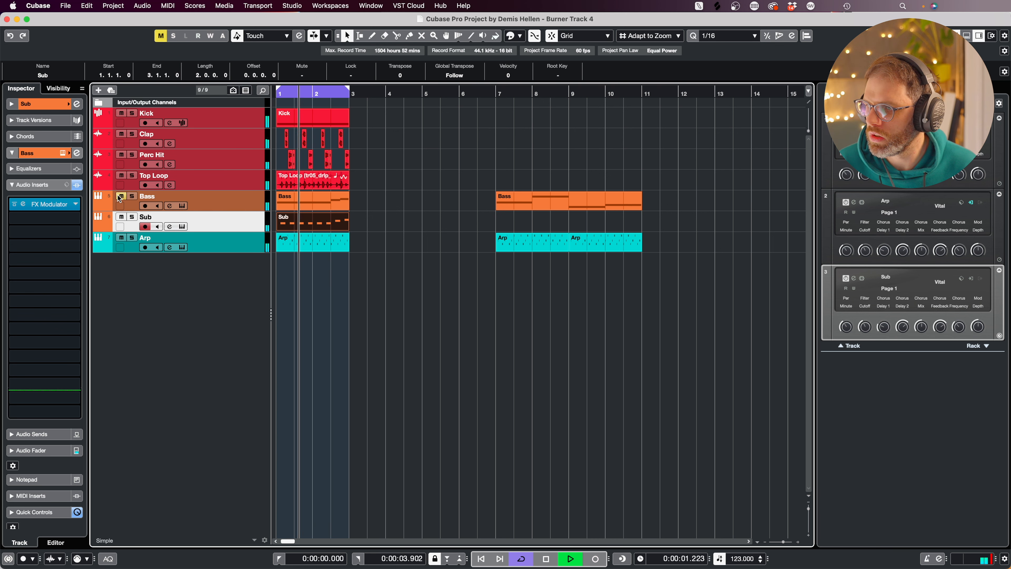
click(131, 217)
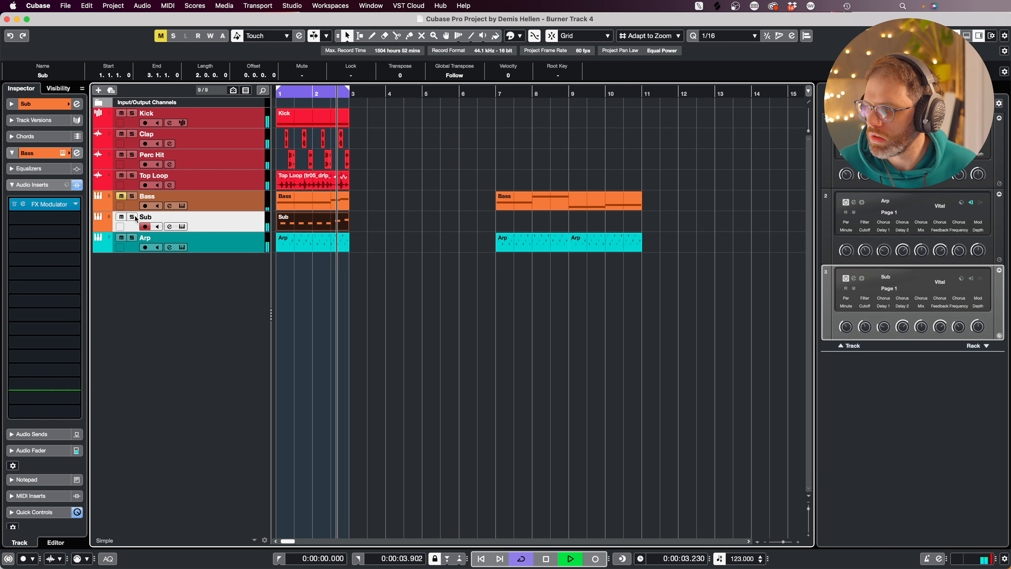
Check the Sub part's notes in the key editor and listen to the track soloed.
double_click(303, 226)
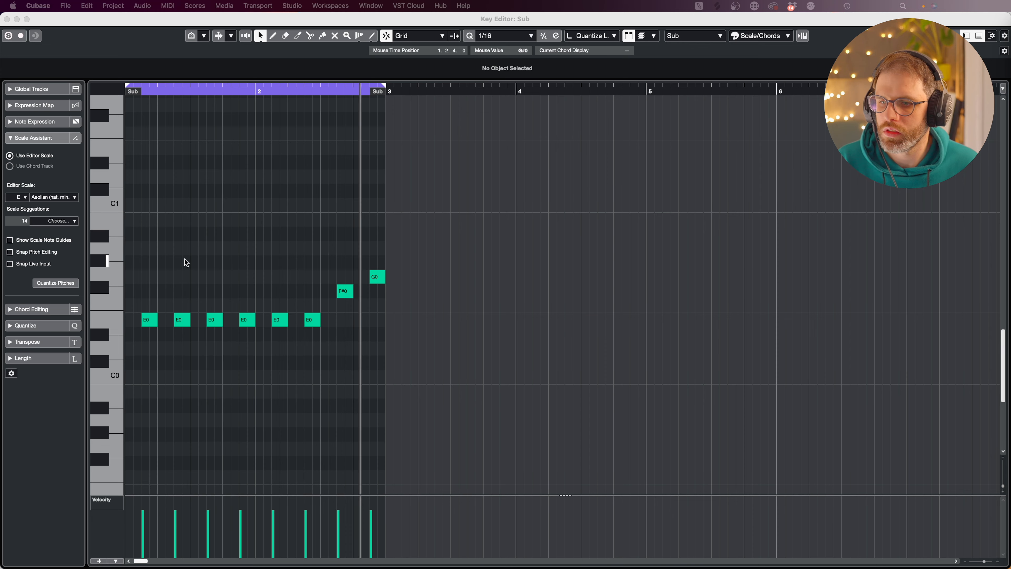
click(436, 159)
key(Return)
key(space)
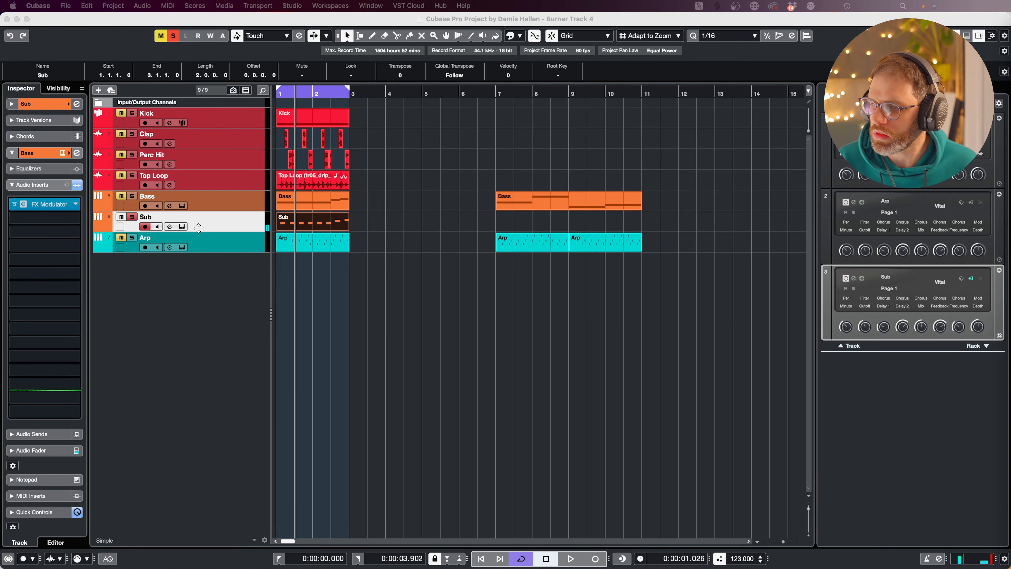
Raise the output volume of the Sub track's instrument to about 4.9 dB.
click(171, 227)
key(space)
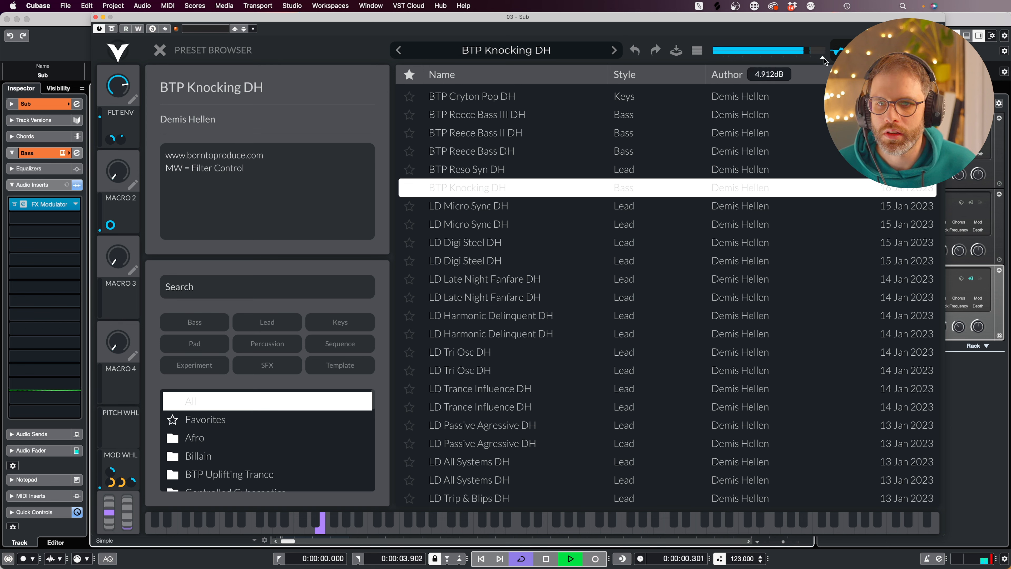
click(96, 18)
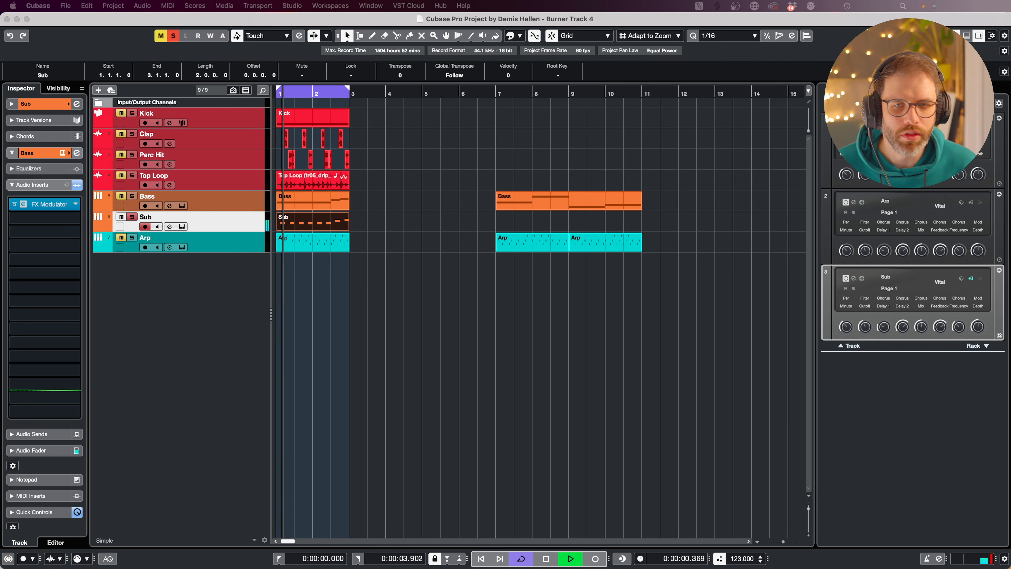
Examine the volume and filter curves of the Sub track's FX Modulator insert.
drag(677, 109, 557, 72)
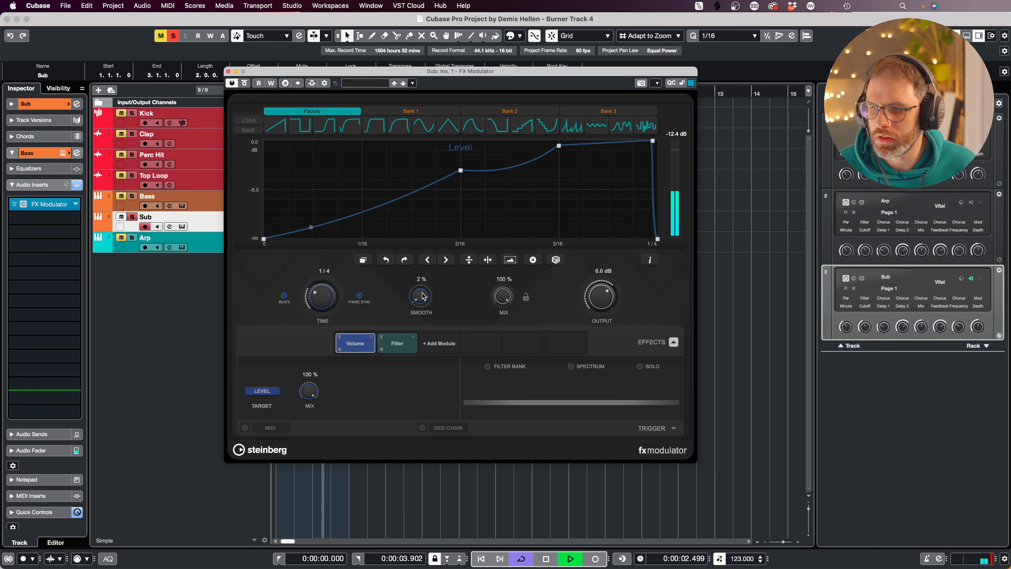
click(390, 340)
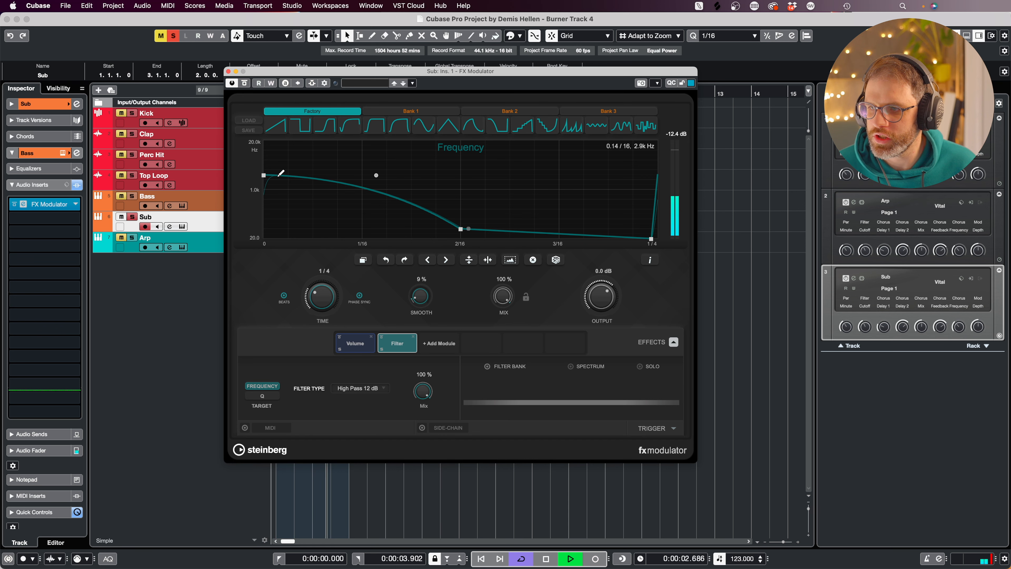
click(229, 72)
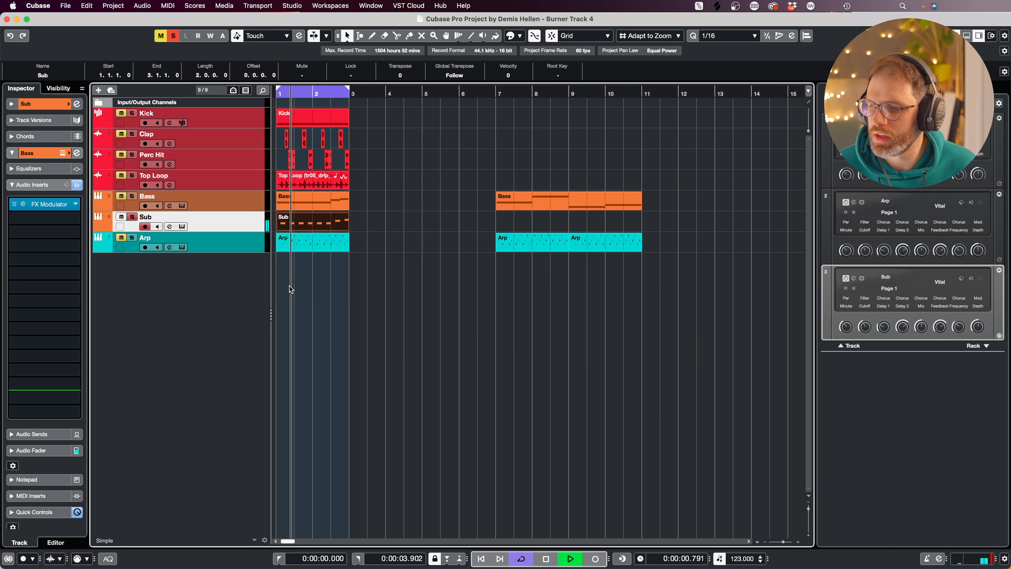
Unsolo the Sub, mute the Arp track and restart the loop to hear the Sub with the drums.
key(space)
key(space)
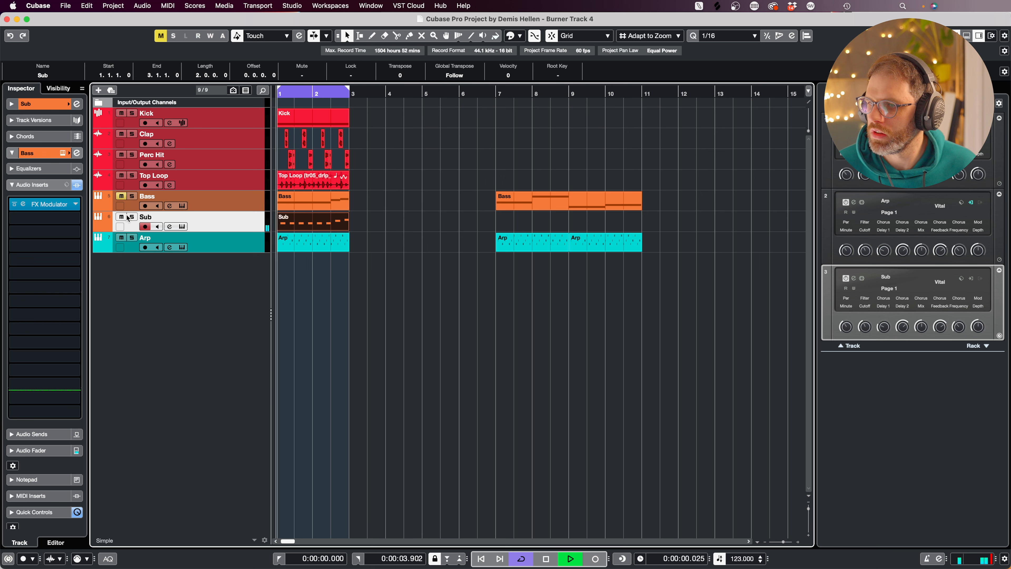
click(435, 229)
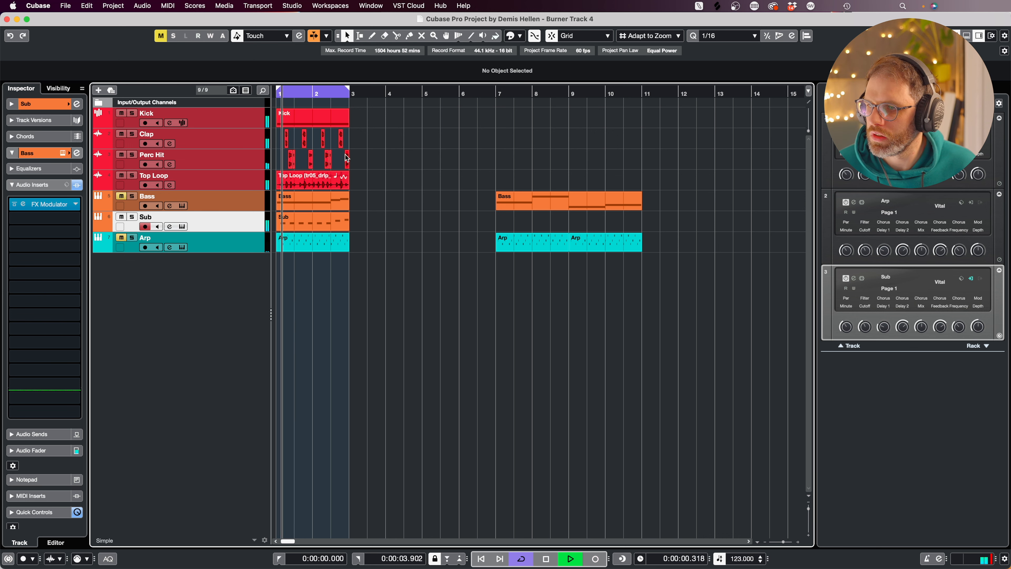
Select the Perc Hit track and play it soloed together with the Sub.
click(235, 157)
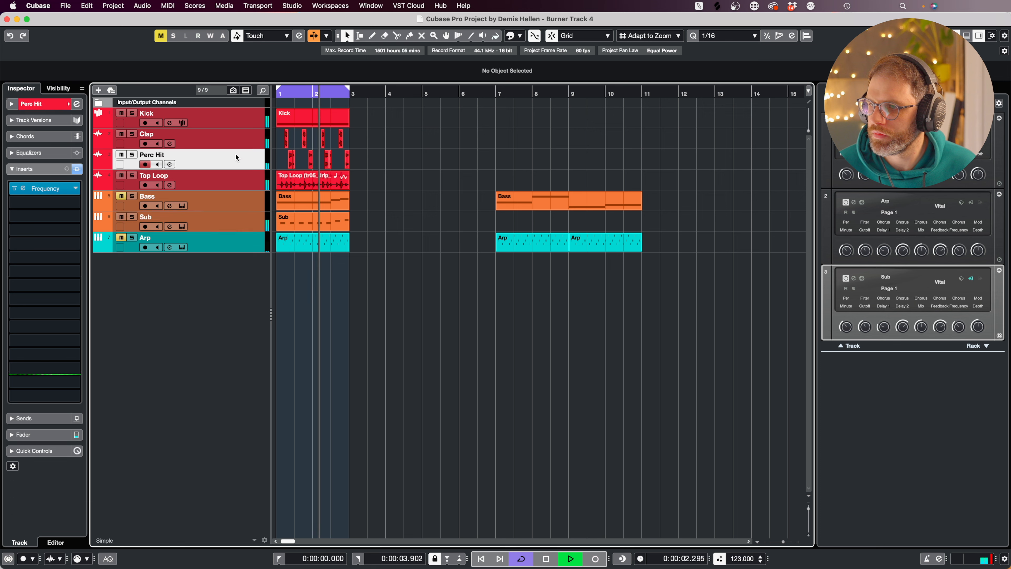
key(space)
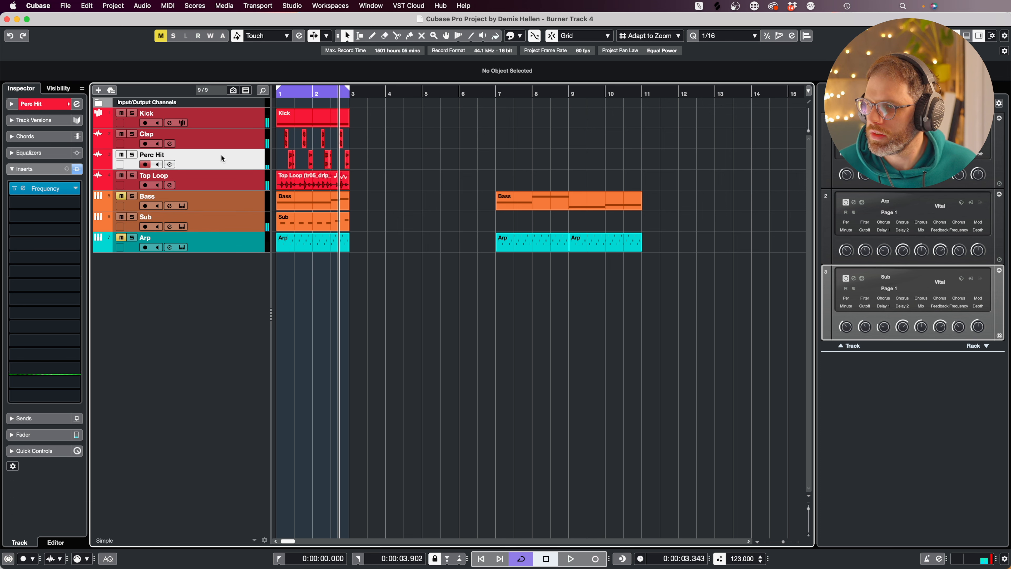
key(space)
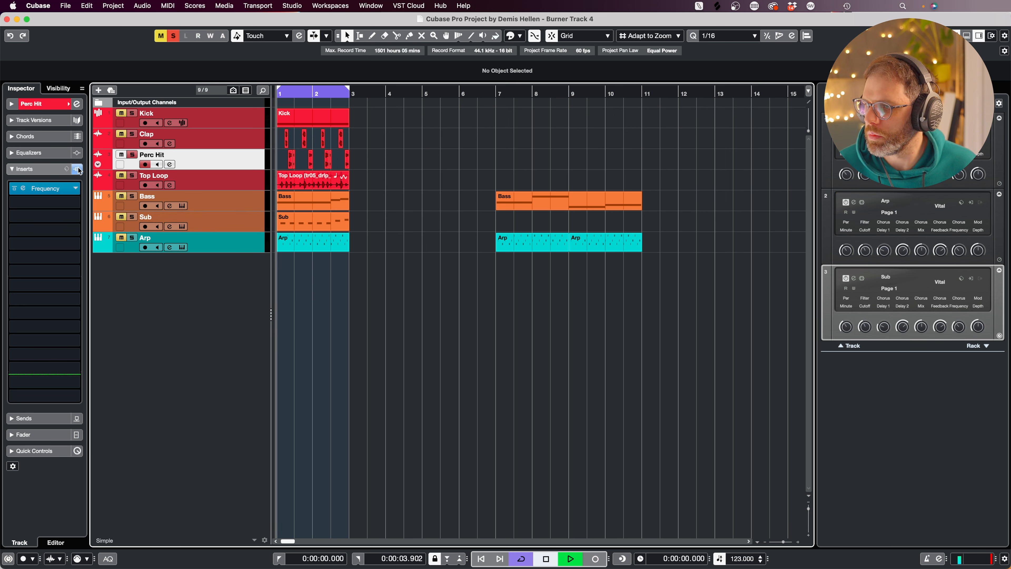
In the Perc Hit's Frequency EQ, set the low cut to about 123 Hz, band 3 to 289 Hz at -11.4 dB and the high cut to 3.42 kHz.
click(28, 191)
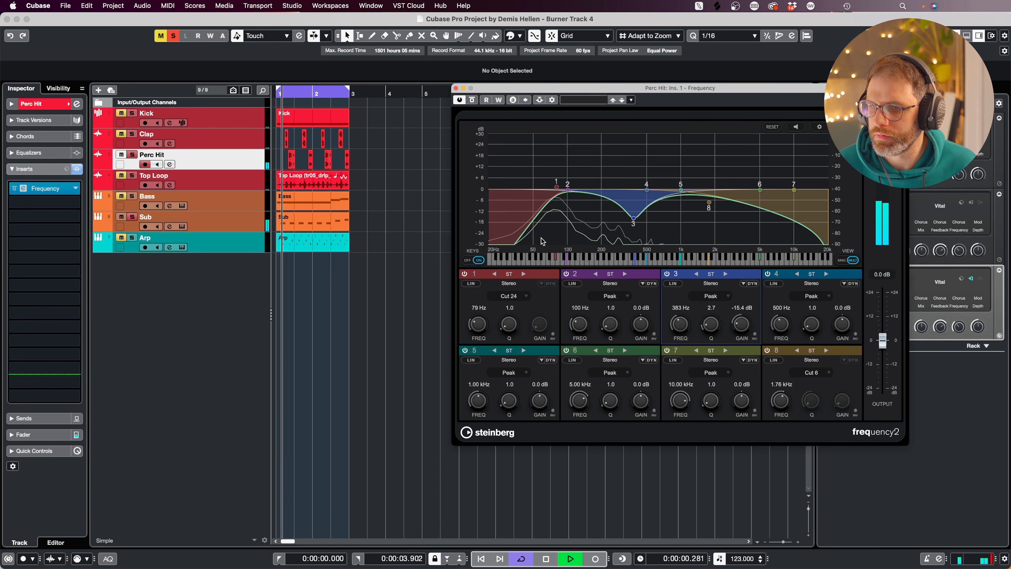
drag(556, 186, 581, 190)
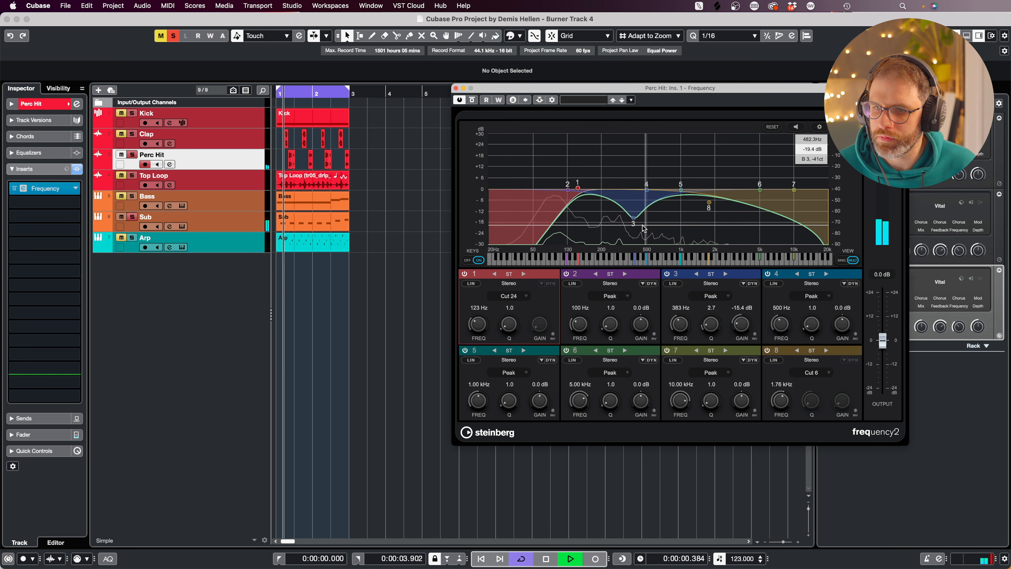
mouse_move(634, 217)
mouse_down()
mouse_move(634, 200)
mouse_move(621, 213)
mouse_up()
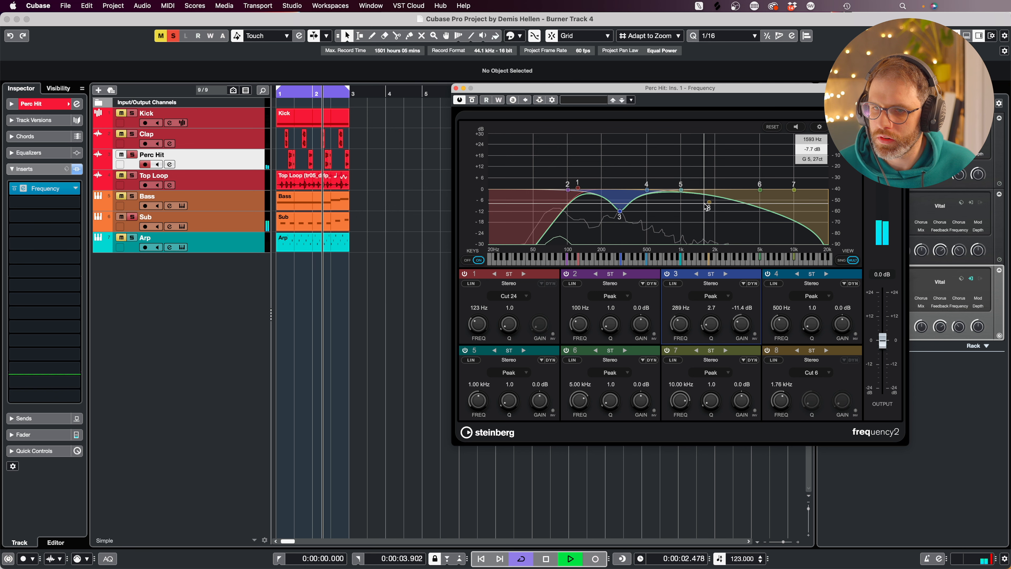
drag(710, 204, 741, 199)
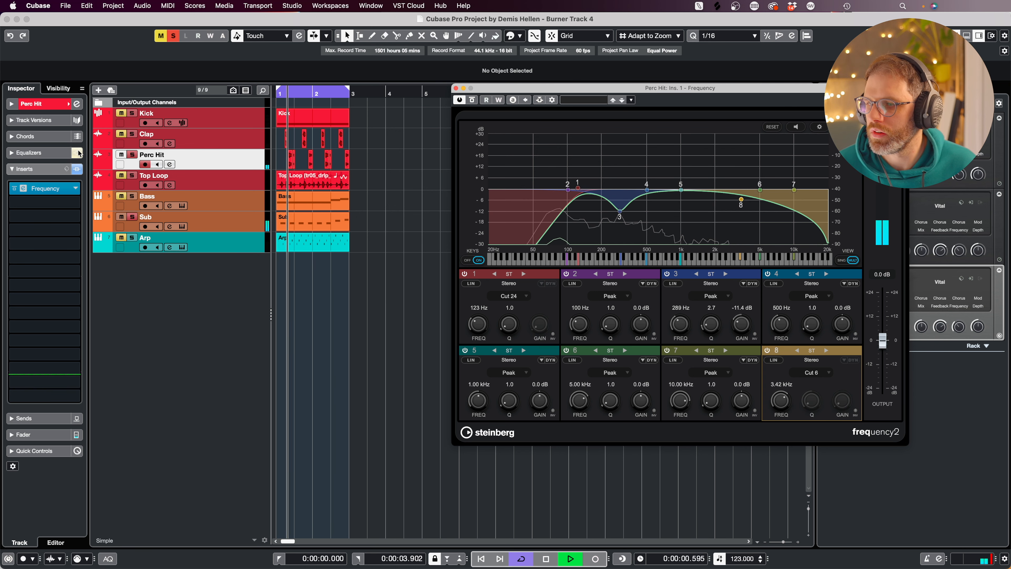
Clear the solos, unmute the Bass track and play the loop with the Bass and Sub together.
key(space)
click(129, 153)
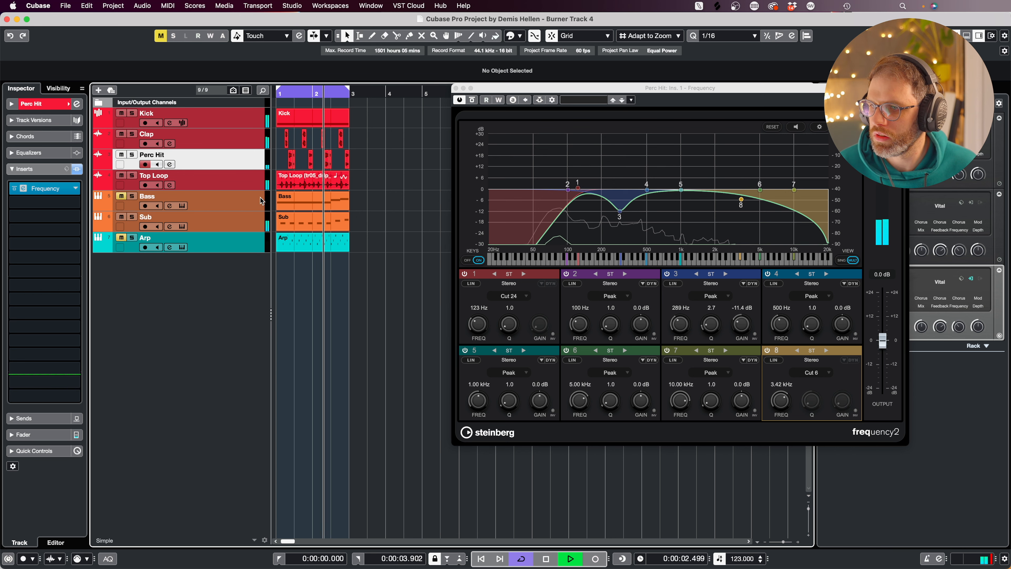
key(space)
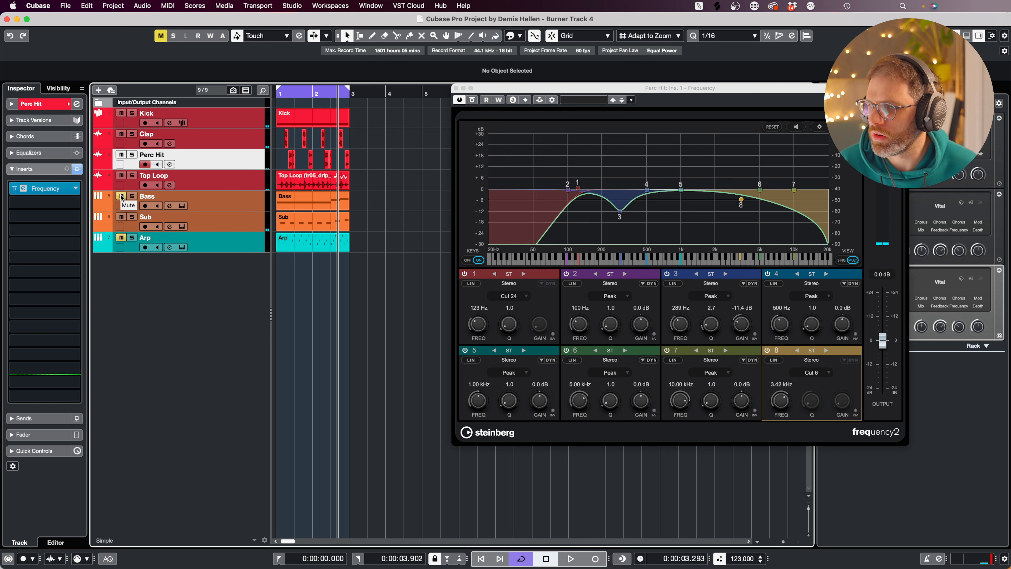
key(space)
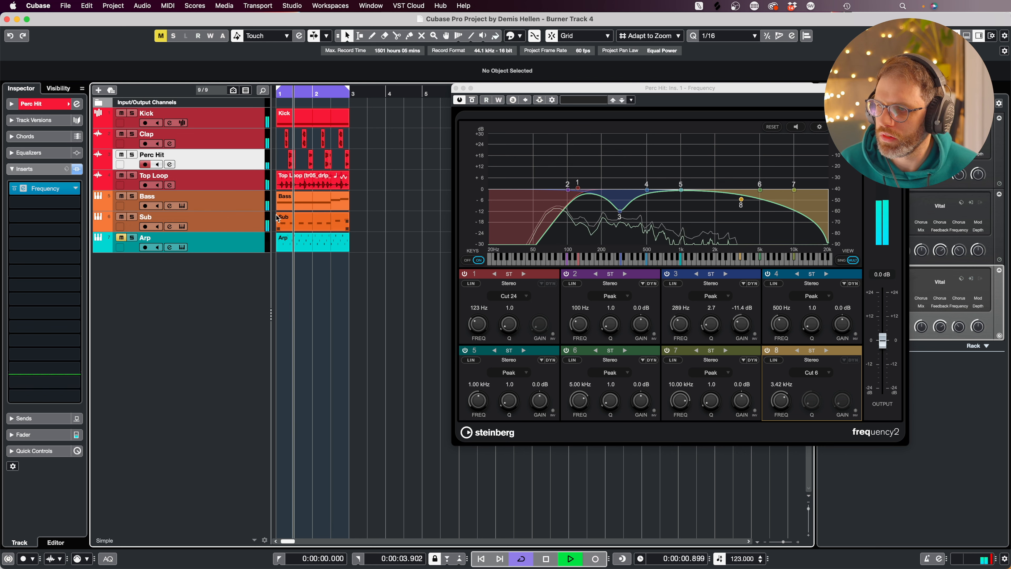
key(space)
Solo the Bass track and add a Frequency EQ as its second insert.
click(123, 204)
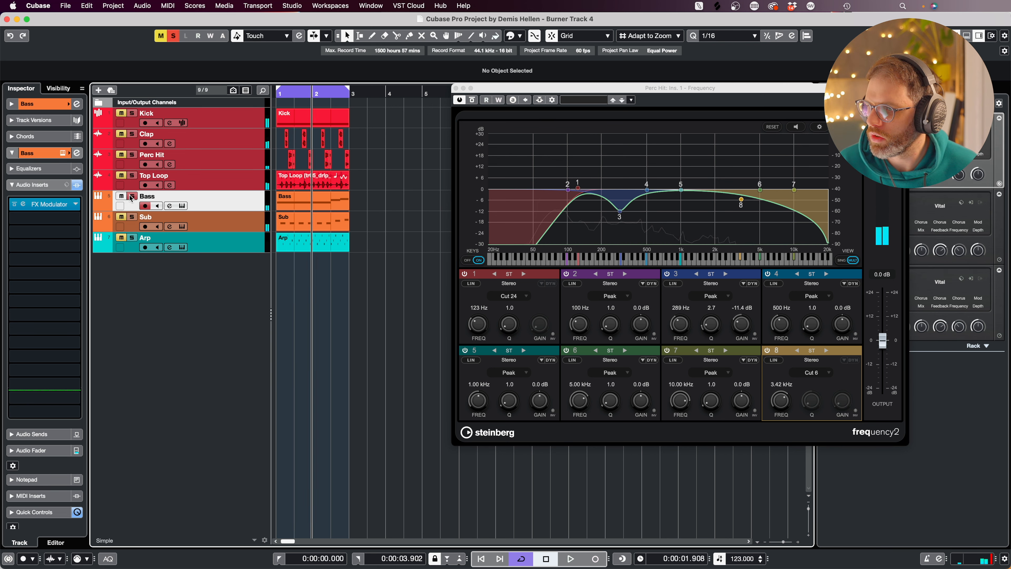
click(35, 216)
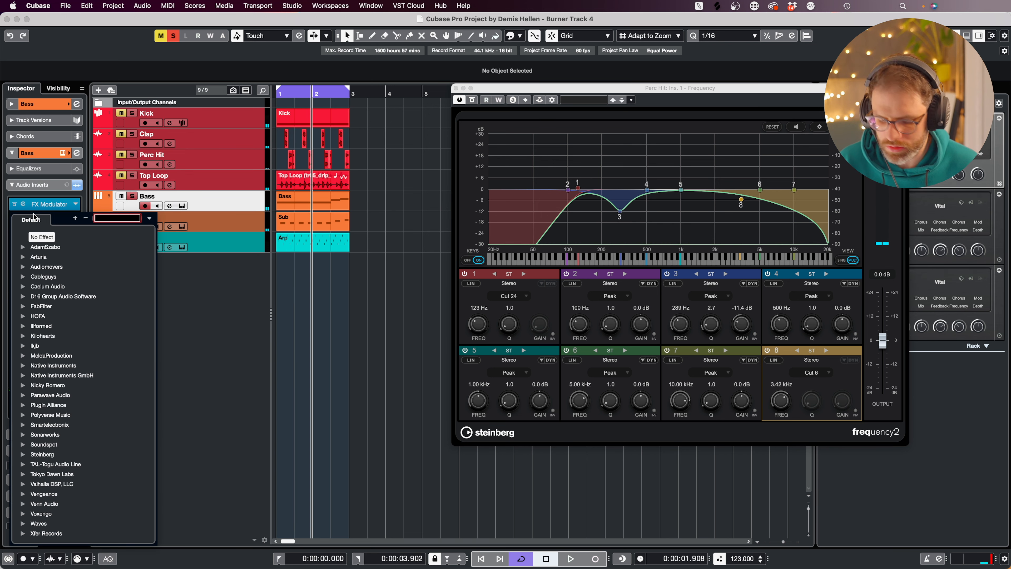
text(freq)
click(56, 287)
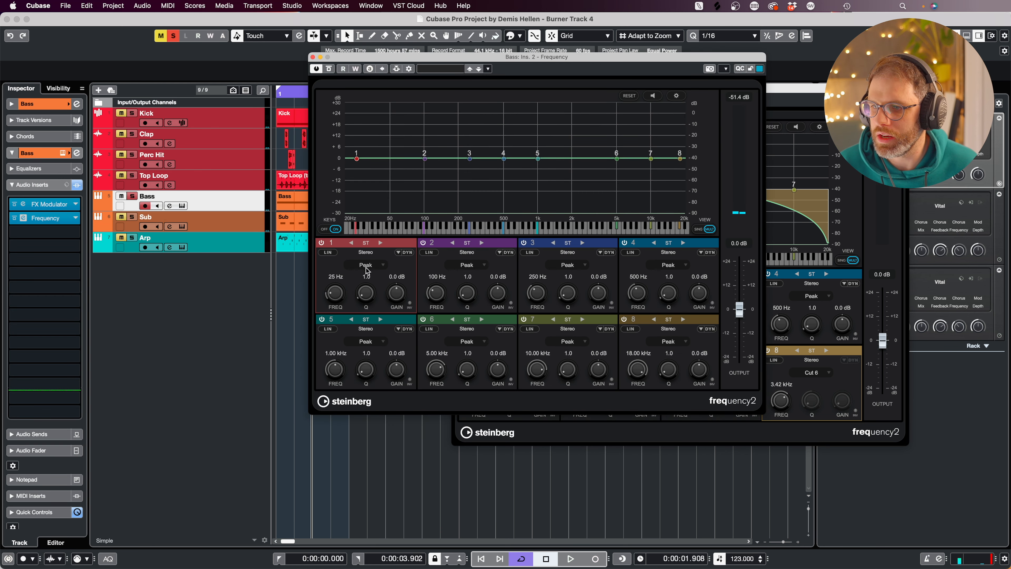
In the Bass's Frequency EQ, set band 1 to a Cut 12 low cut at about 227 Hz during playback and close the EQ.
click(366, 265)
click(372, 204)
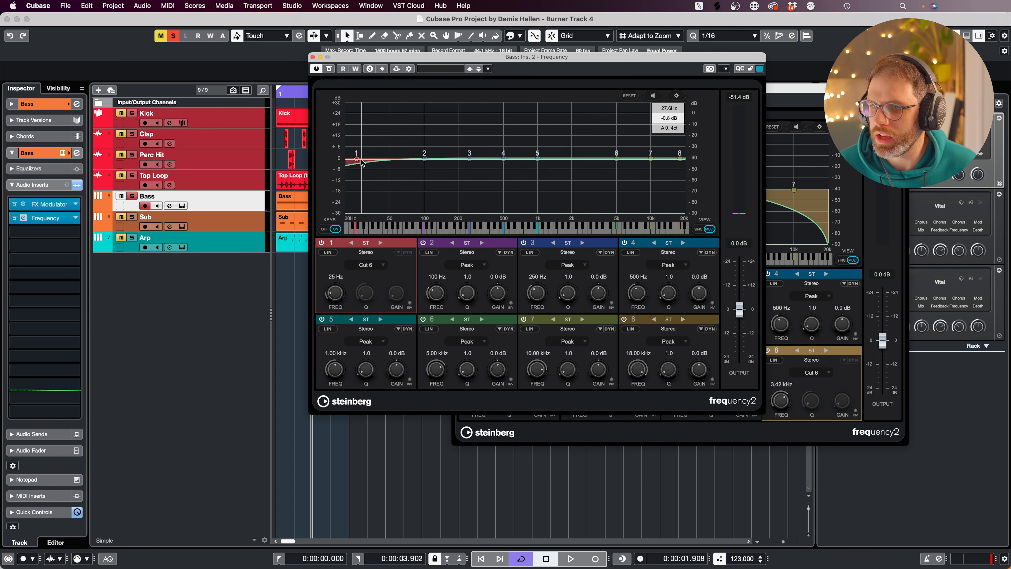
key(space)
drag(358, 161, 435, 160)
click(372, 265)
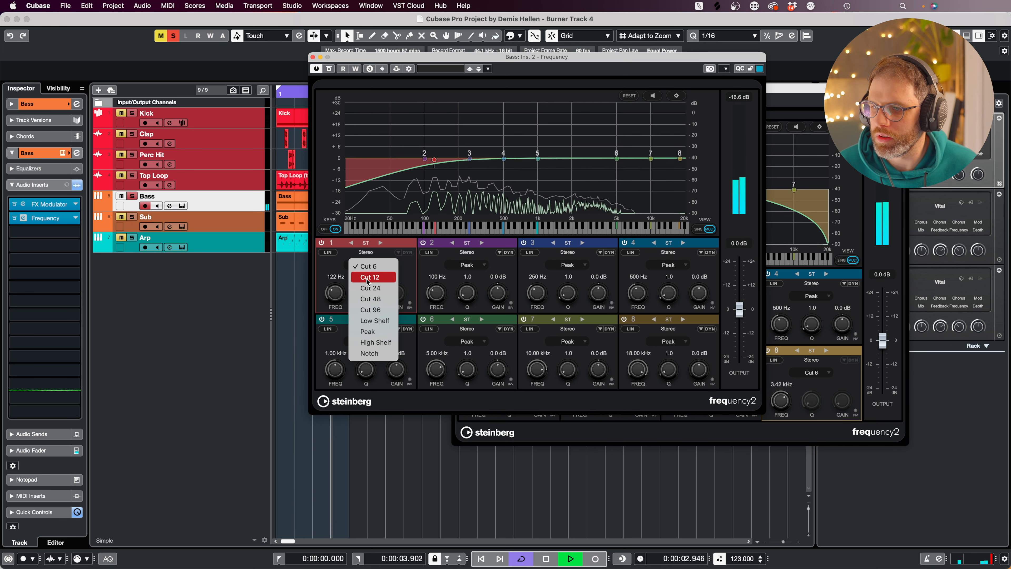
click(370, 276)
drag(434, 163, 466, 159)
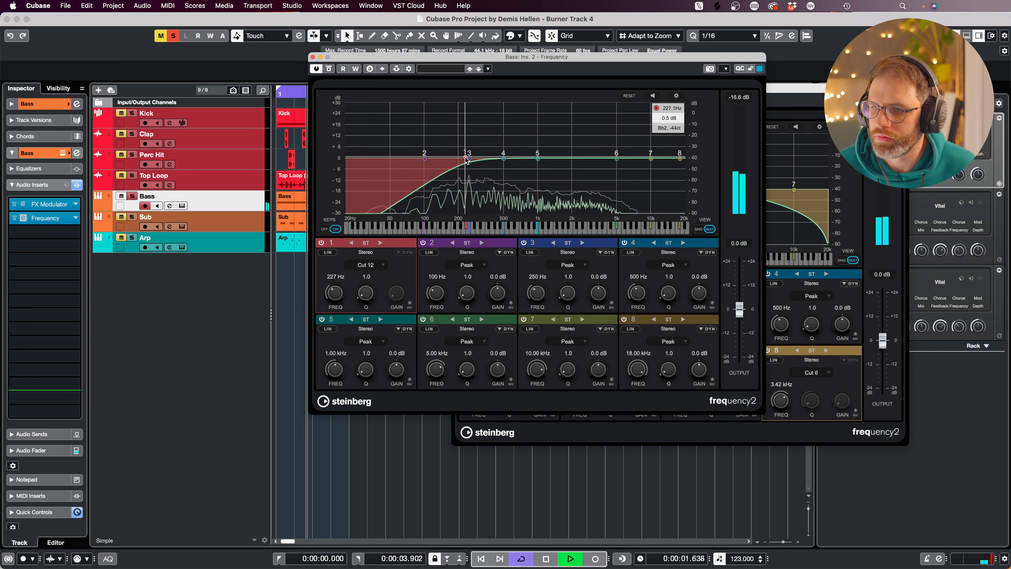
click(313, 58)
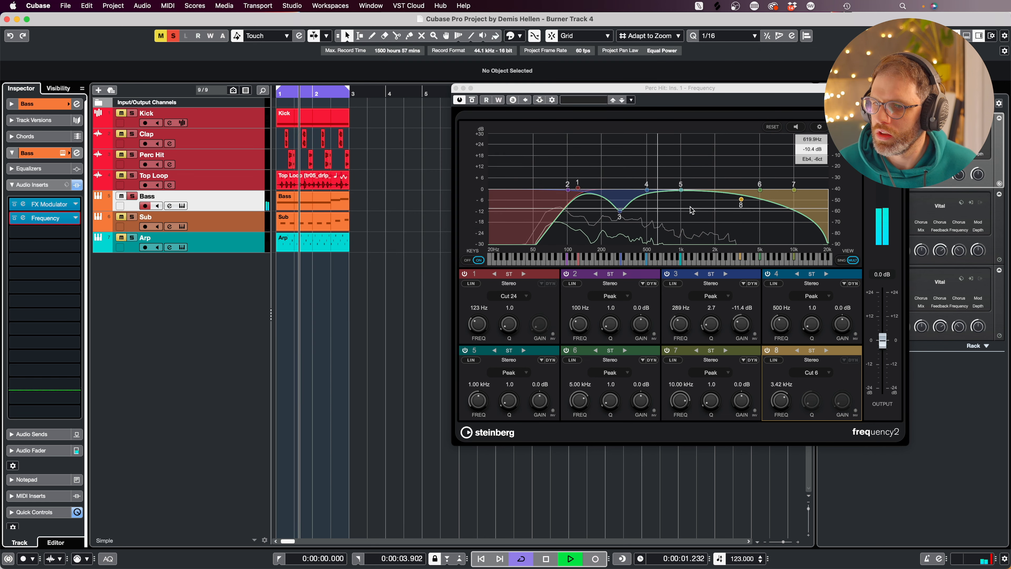
Unsolo the Bass, play the Sub soloed, close the Perc Hit's EQ and select the Sub track.
key(space)
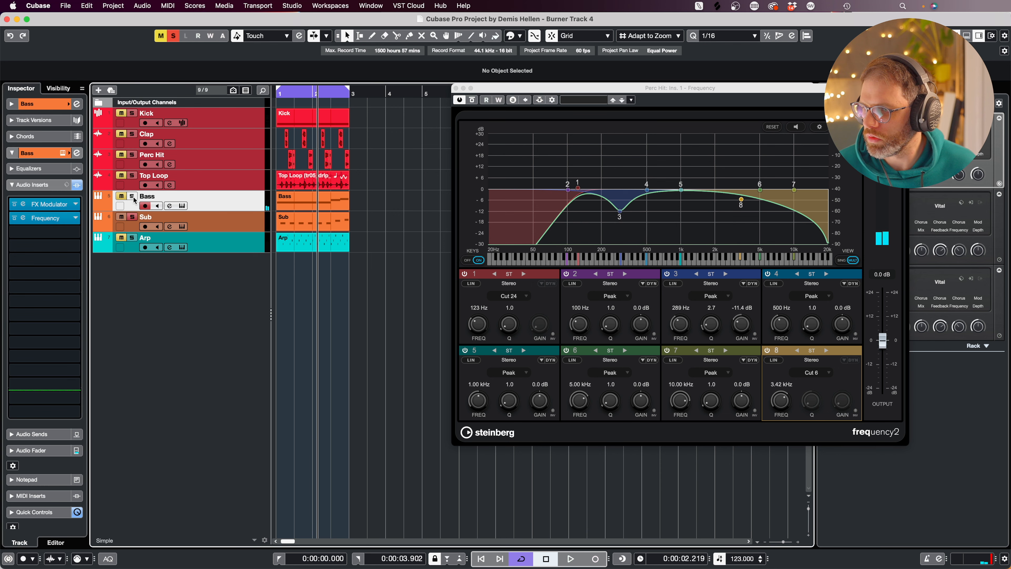
key(period)
key(space)
click(456, 88)
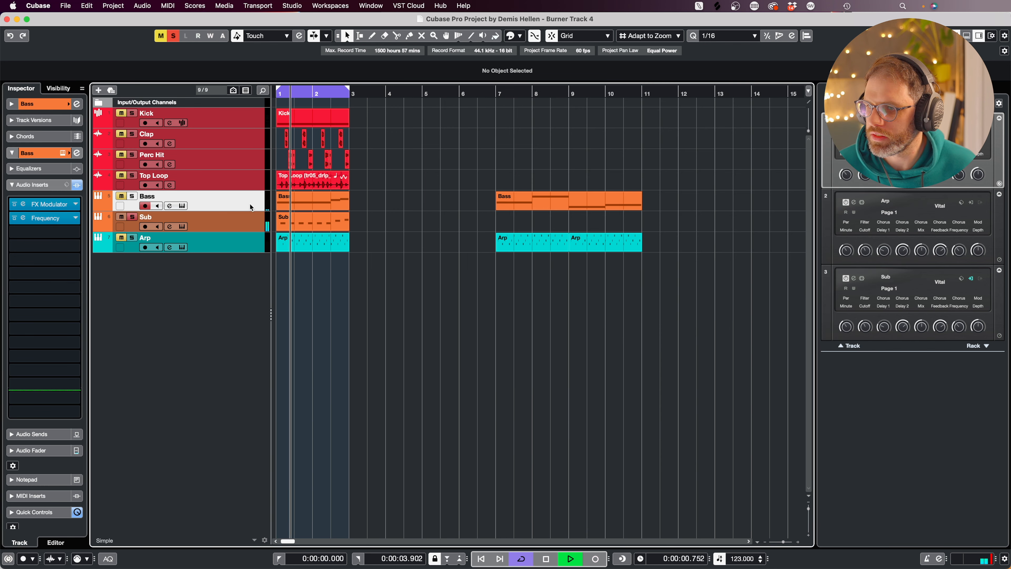
click(244, 222)
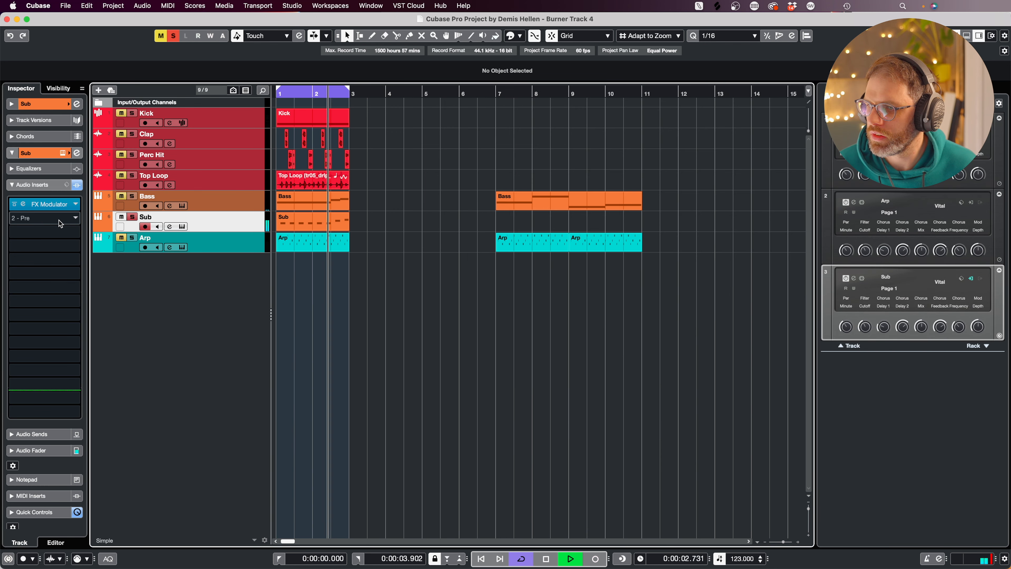
Add MonoToStereo as the Sub's second insert and turn on its Mono option while playing the loop.
key(space)
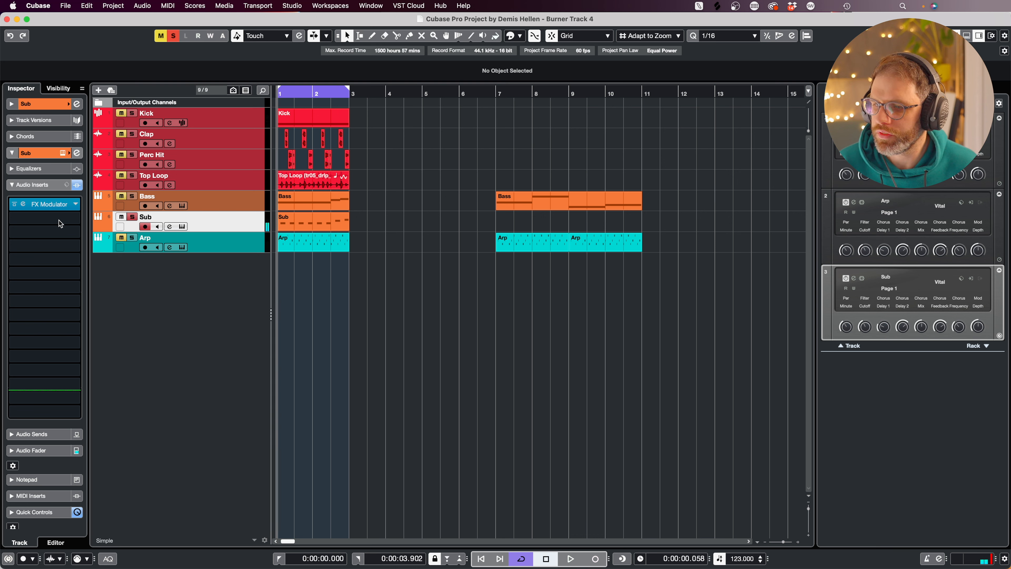
click(59, 220)
text(mono)
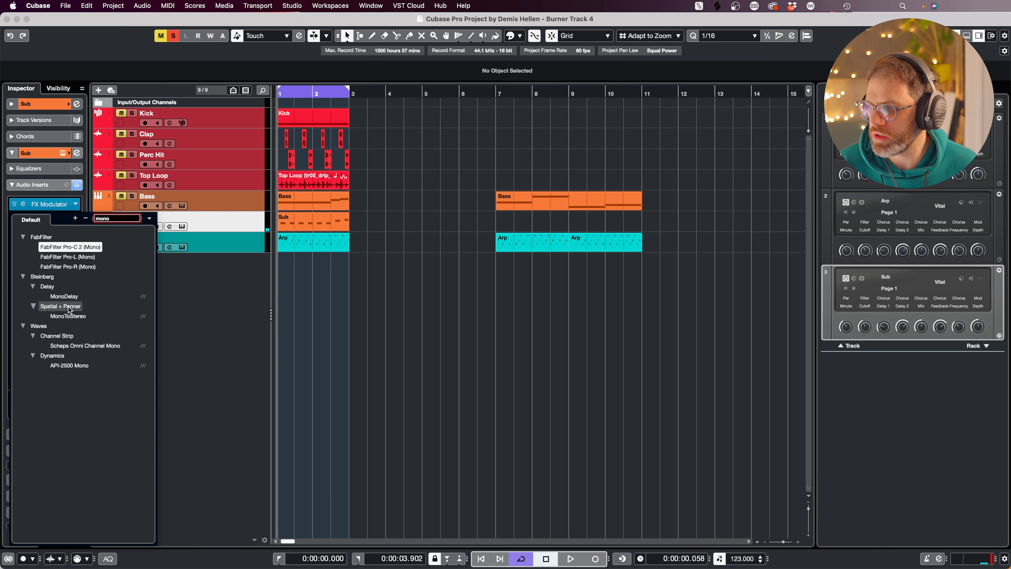
click(69, 316)
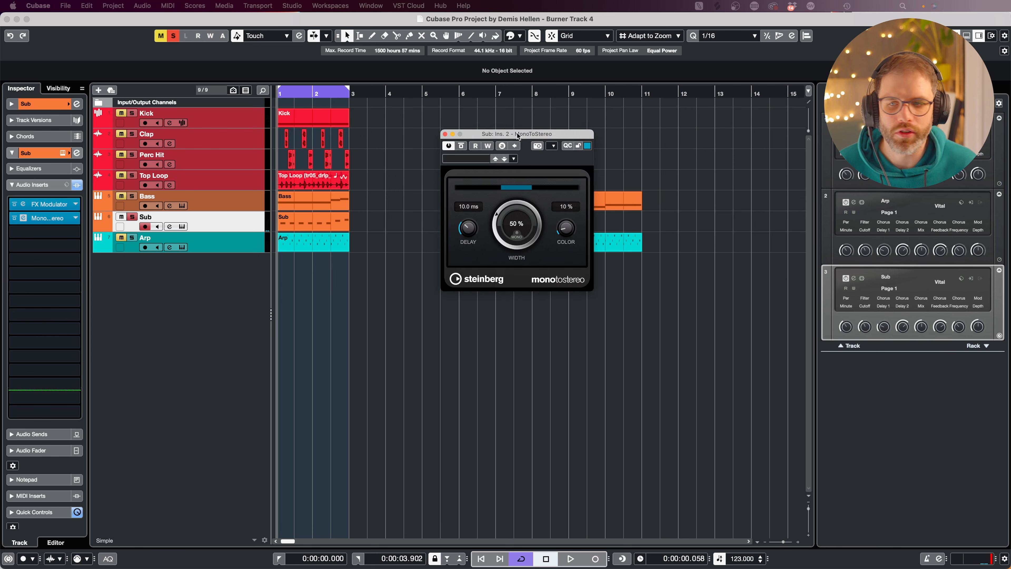
key(space)
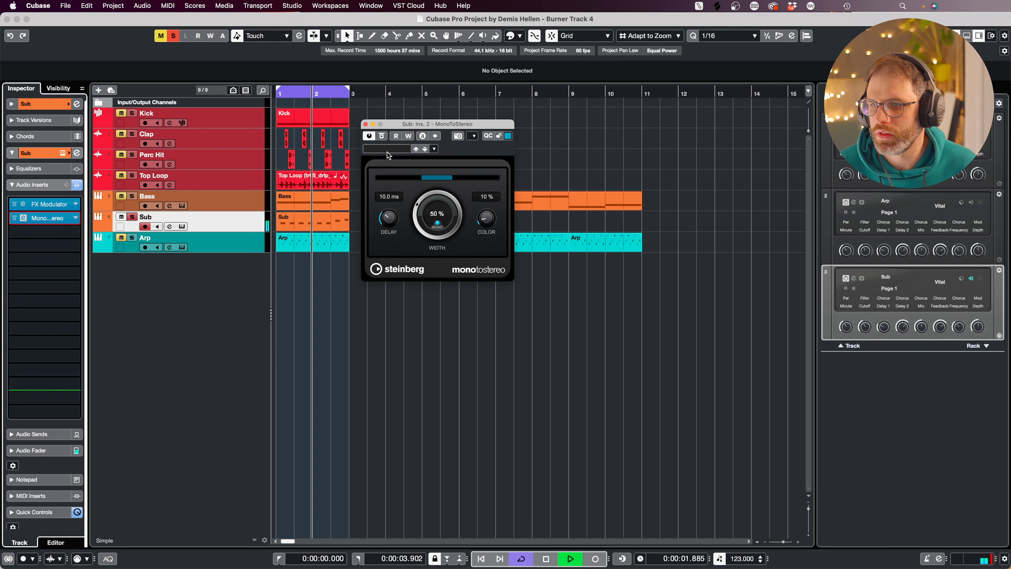
click(365, 124)
Add MonoToStereo as the Kick's first insert, solo the Kick alongside the Sub and turn on the plug-in's Mono option.
click(199, 118)
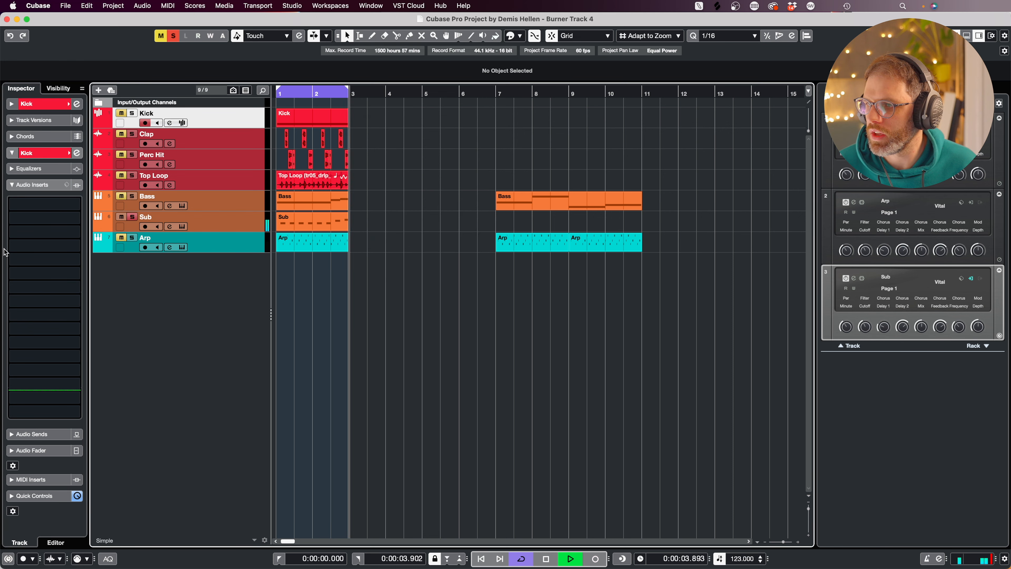
click(38, 204)
text(mono)
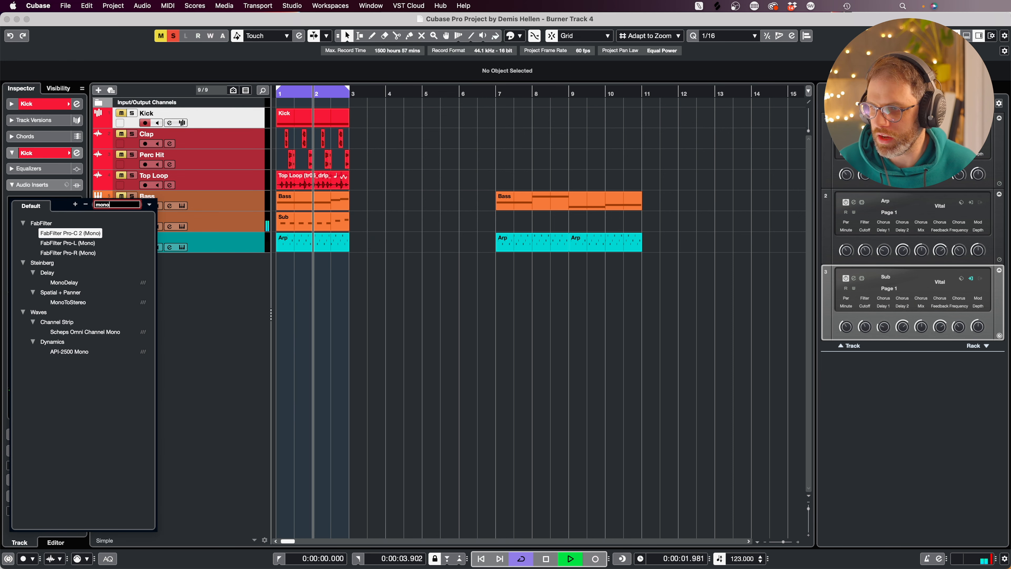
click(73, 303)
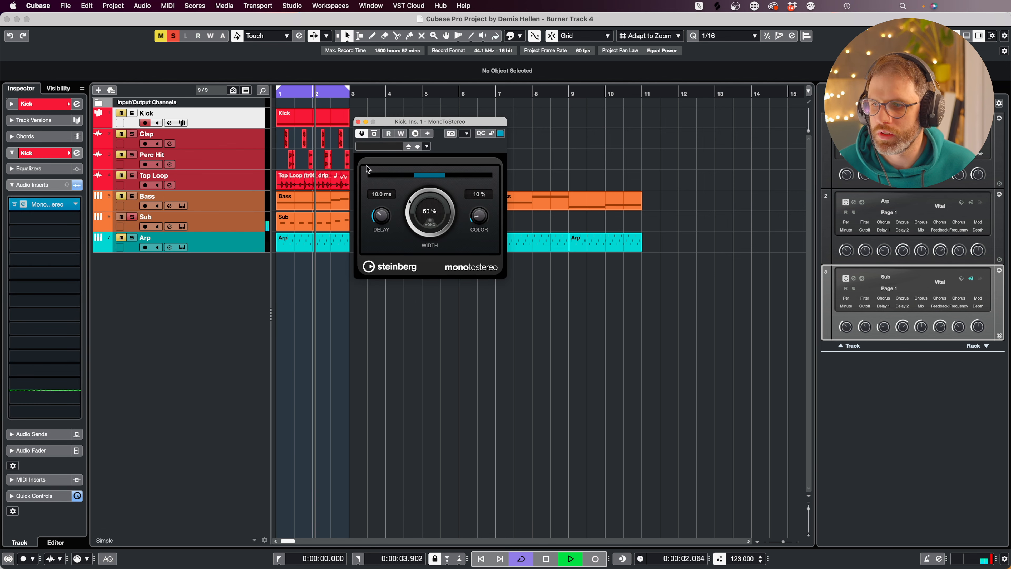
click(131, 113)
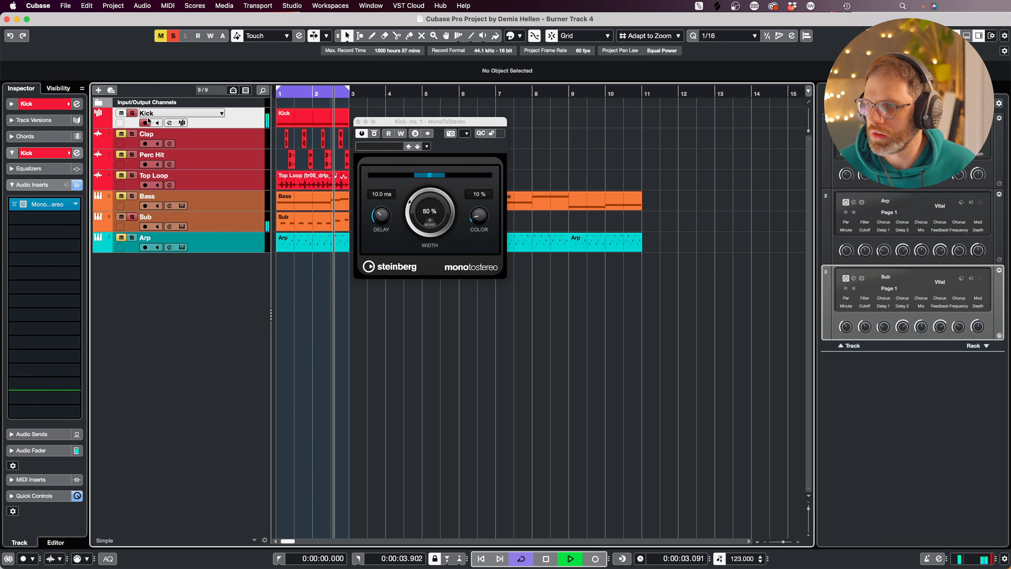
click(430, 225)
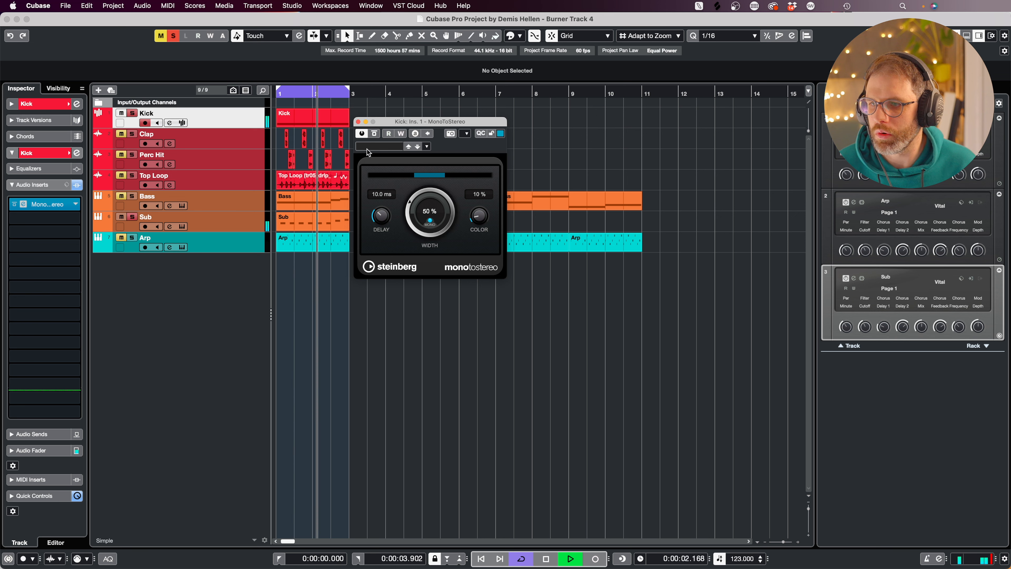
click(358, 121)
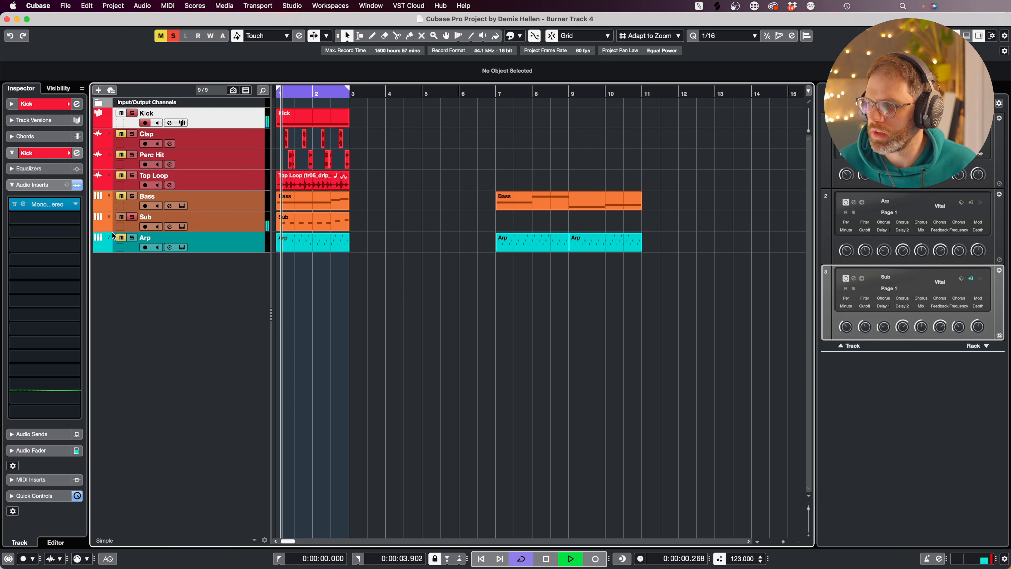
Clear the solos, play the loop with only the Arp muted and select the Bass track.
key(space)
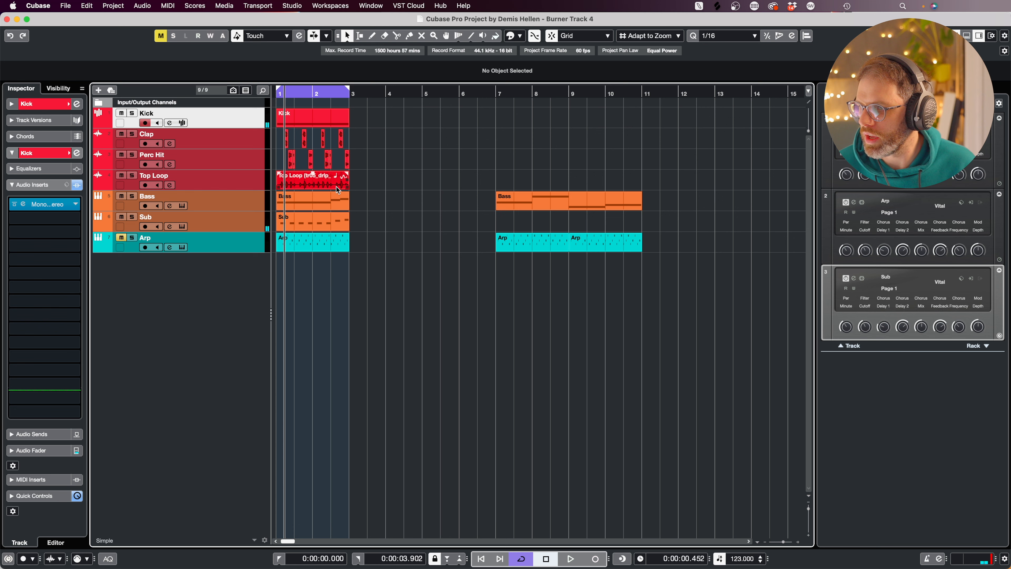
key(space)
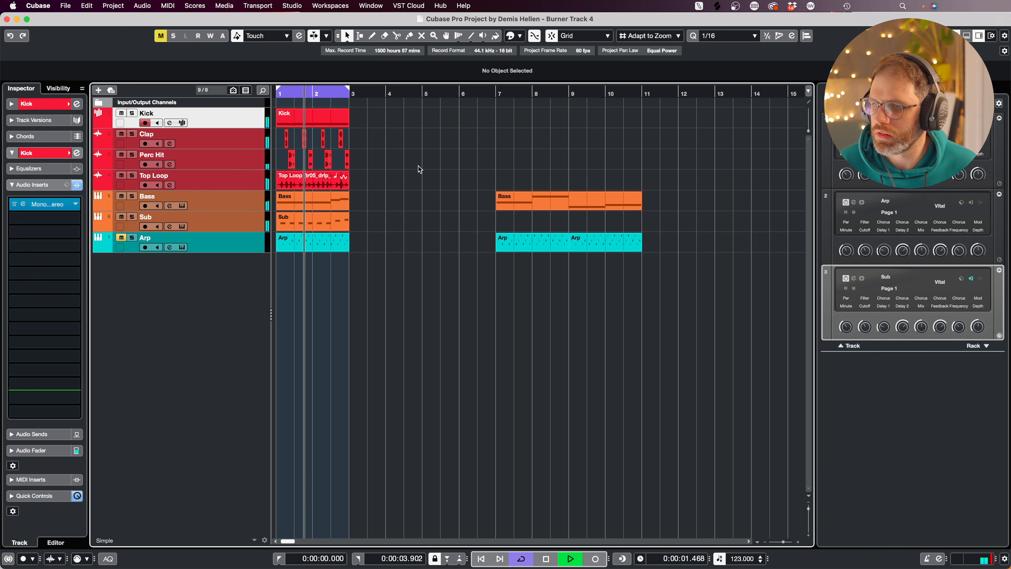
click(250, 205)
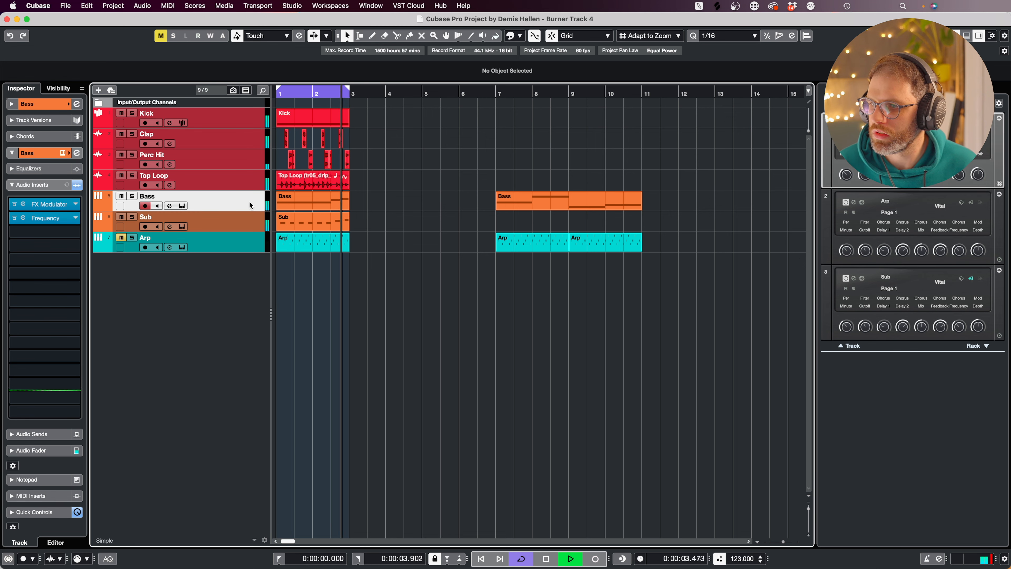
In the Bass's FX Modulator, raise the volume curve's 2/16 point and bend the opening segment lower for stronger ducking.
click(33, 204)
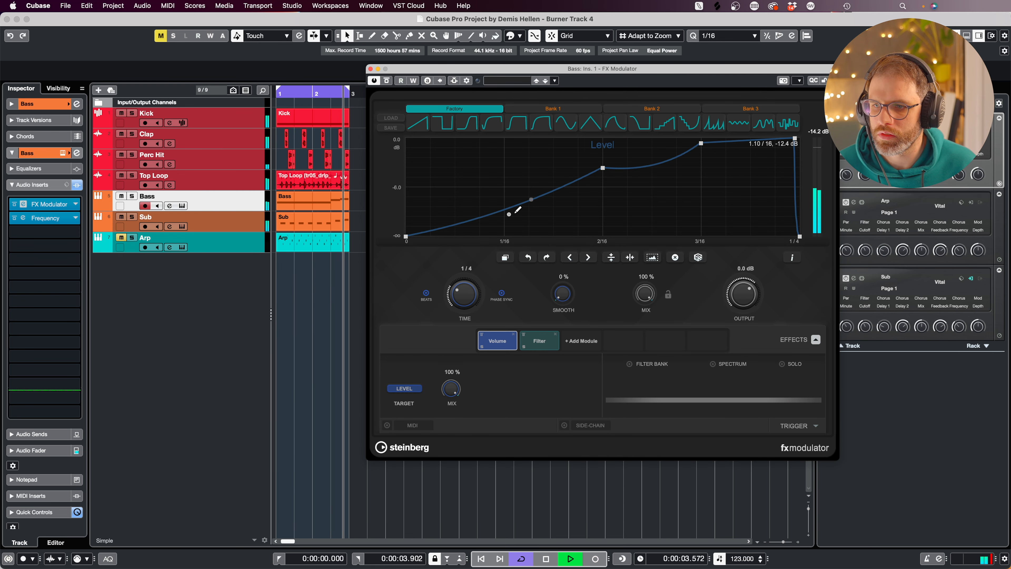
drag(509, 214, 559, 342)
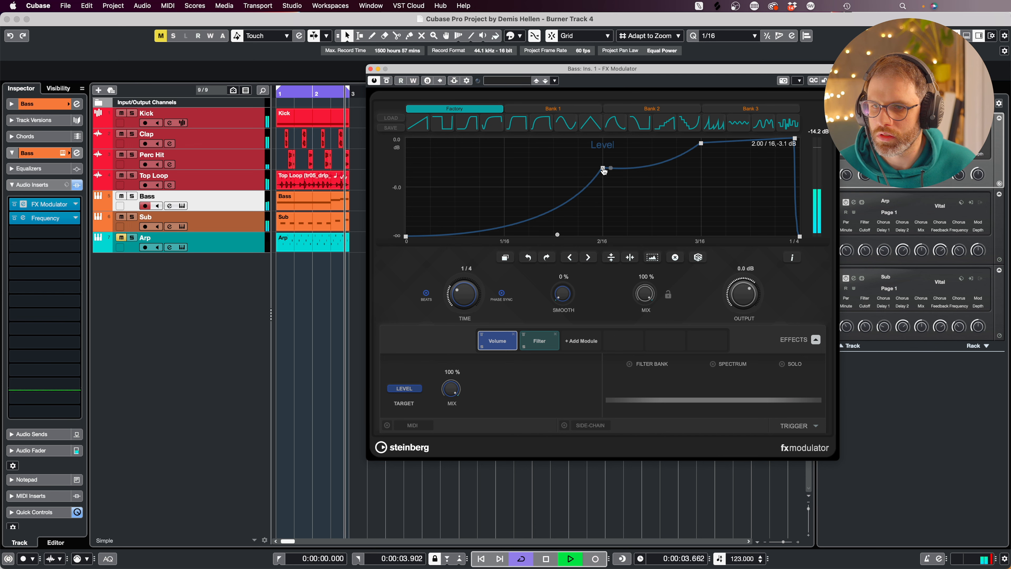
drag(604, 169, 604, 155)
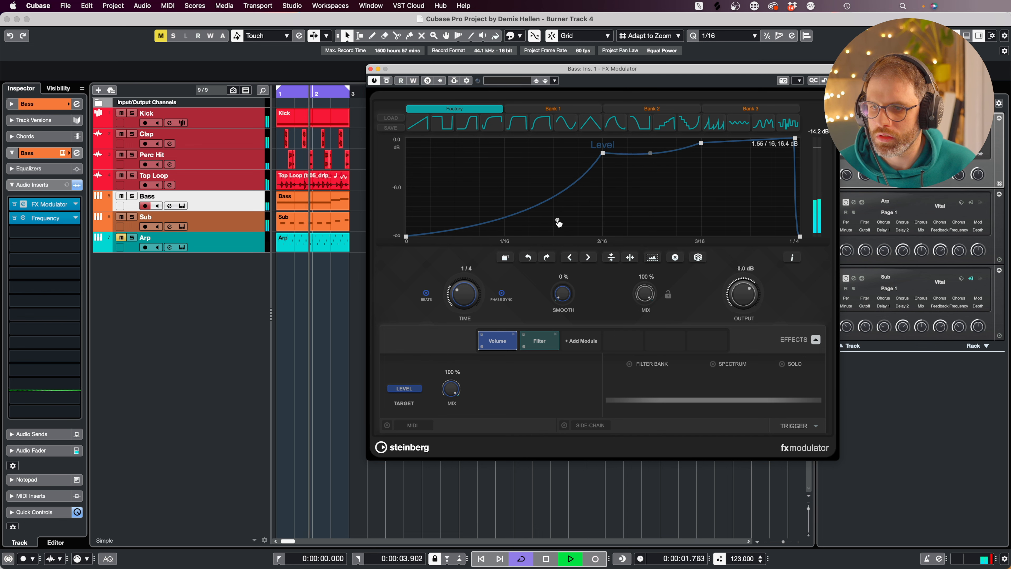
drag(558, 219, 595, 360)
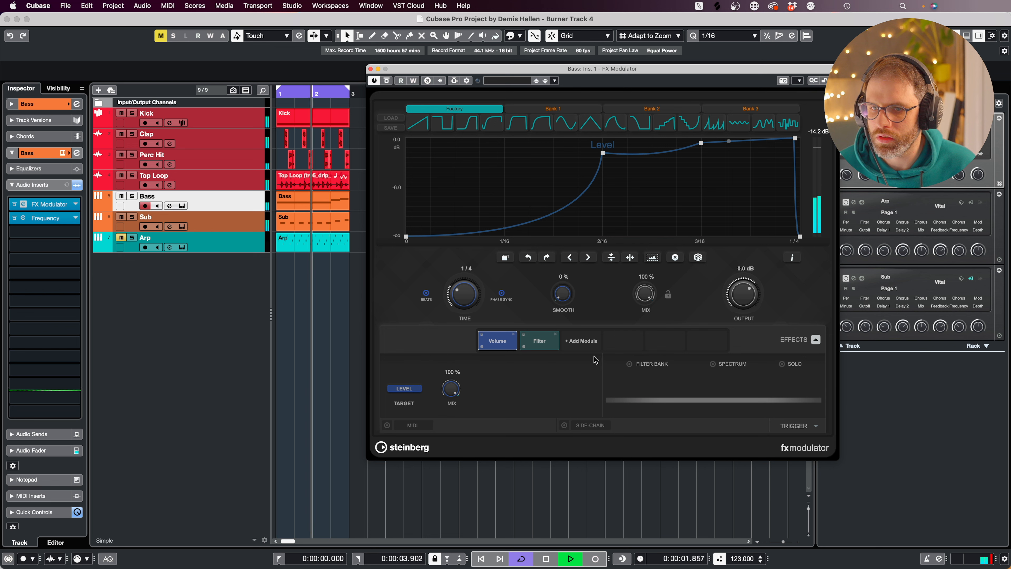
Reshape the first segment of the FX Modulator's filter frequency curve, placing its bend handle at about 5.7 kHz, and close the plug-in.
click(541, 349)
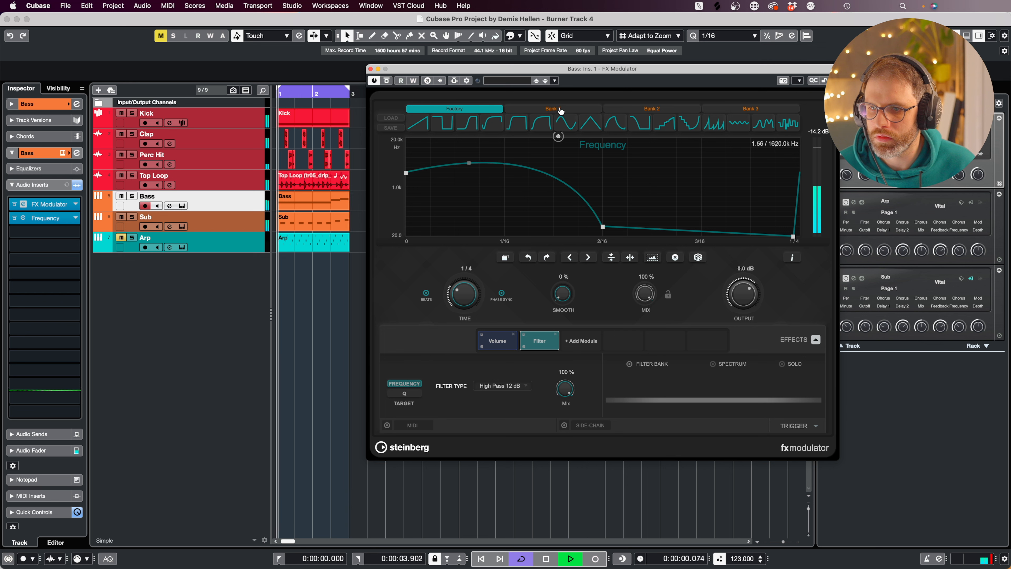
drag(561, 110, 561, 164)
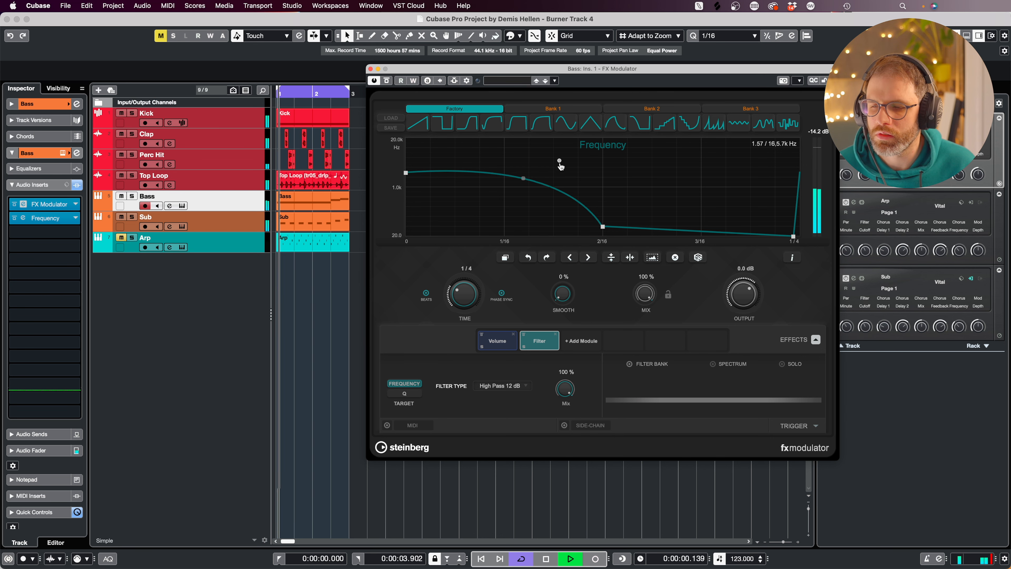
click(371, 68)
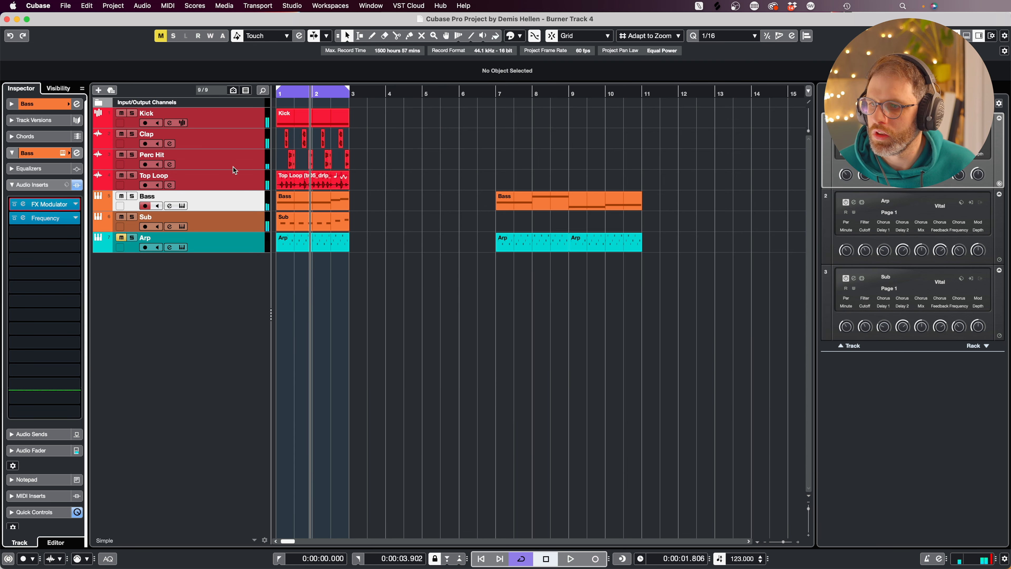
Set the overall mix of the Bass's FX Modulator to 90% while listening to the loop.
click(23, 205)
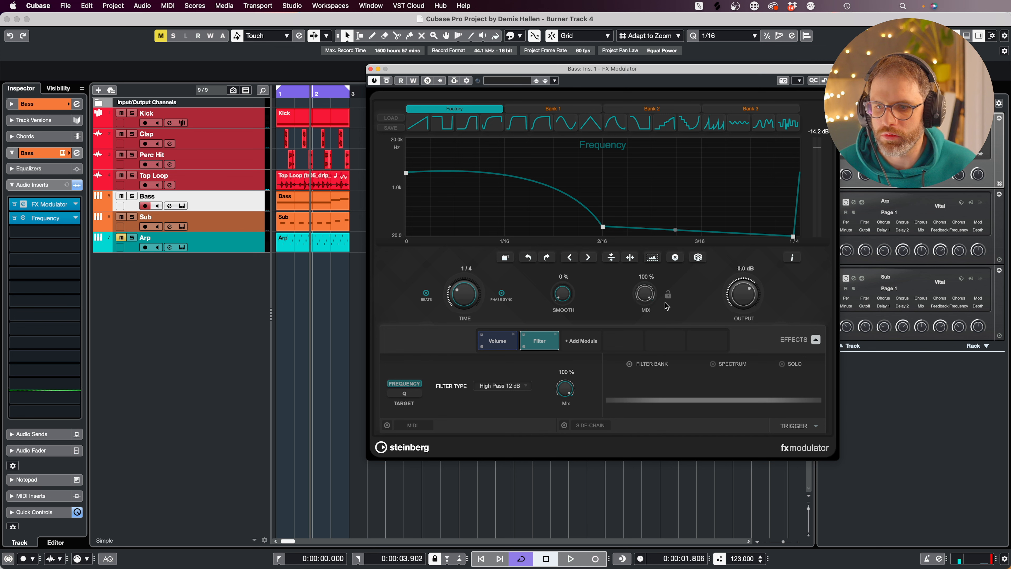
key(space)
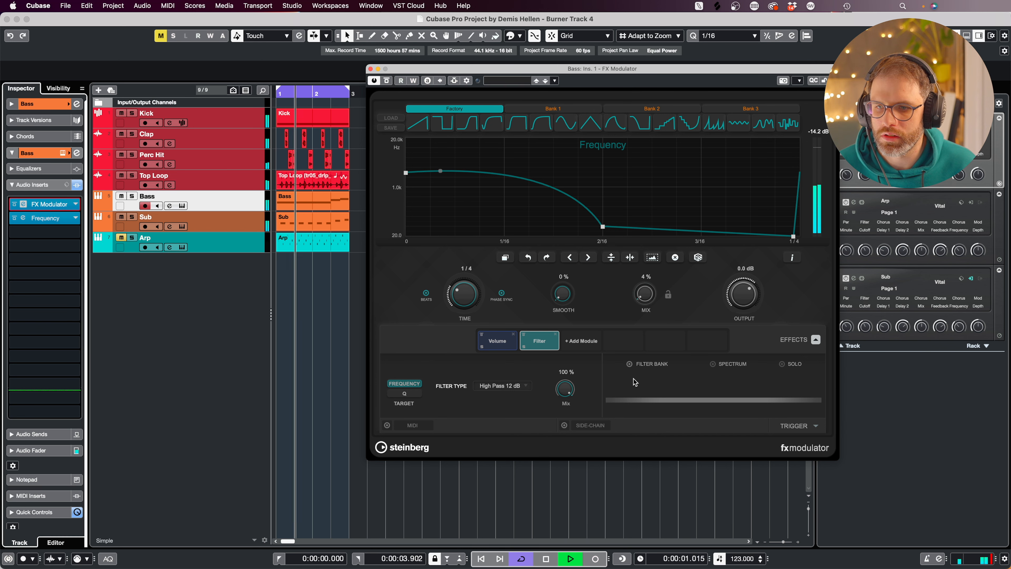
mouse_move(645, 294)
mouse_down()
mouse_move(644, 318)
mouse_move(646, 300)
mouse_up()
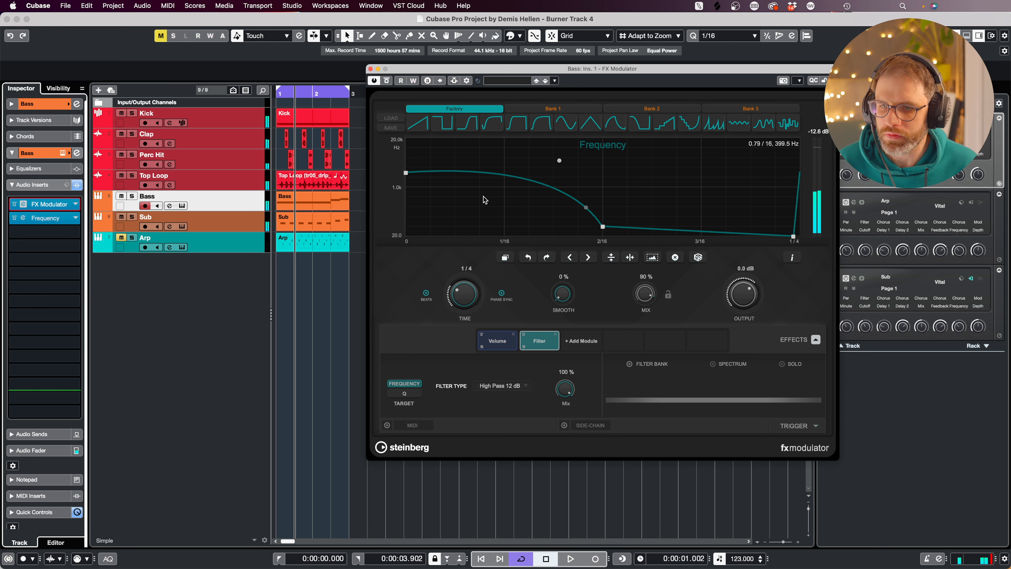
click(371, 69)
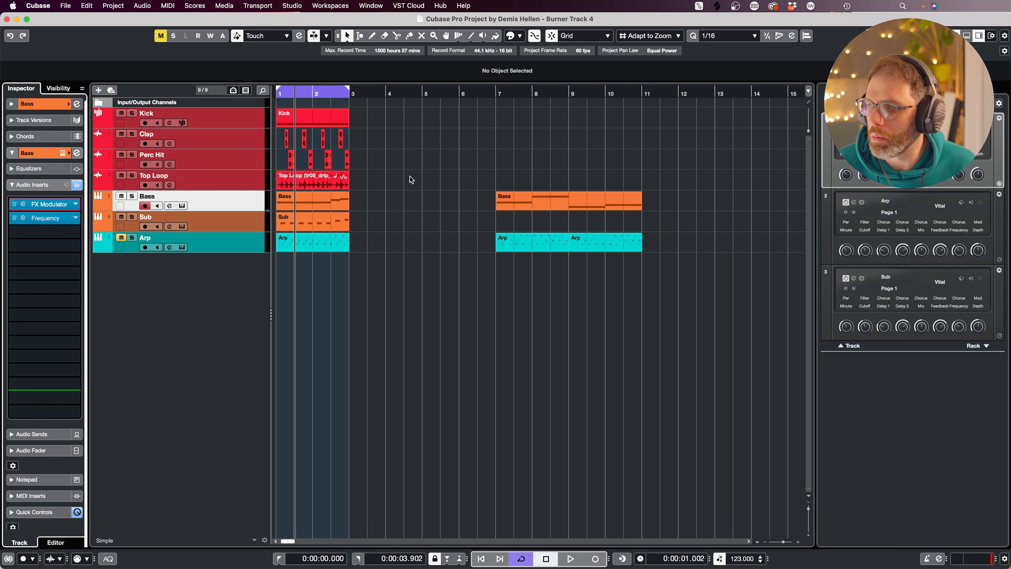
Unmute the Arp track during loop playback and open its first part in the Key Editor.
key(space)
click(121, 238)
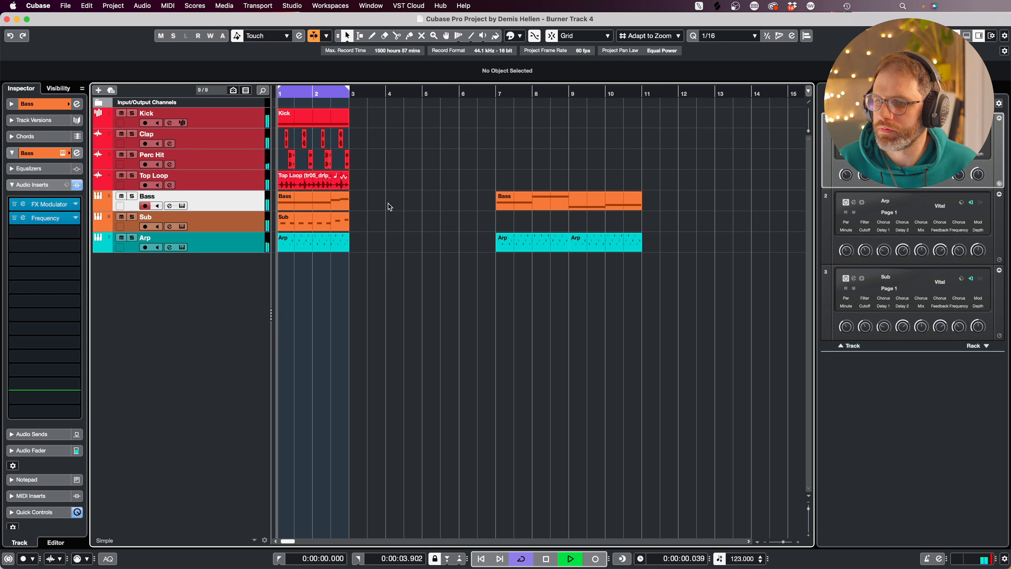
double_click(318, 246)
scroll(492, 175, up, 5)
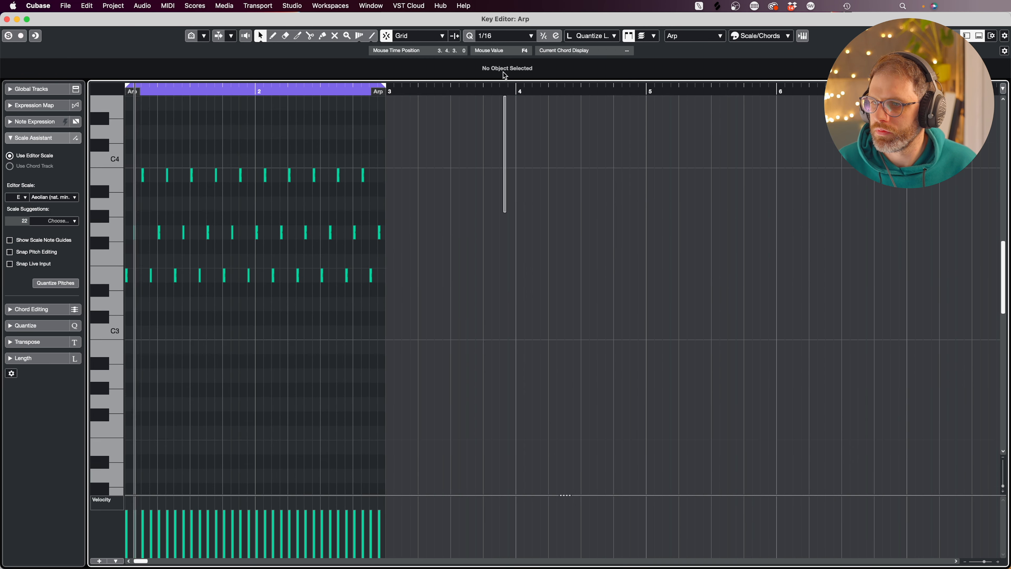
Select the uppermost row of Arp notes and transpose it to A3.
drag(463, 184, 137, 230)
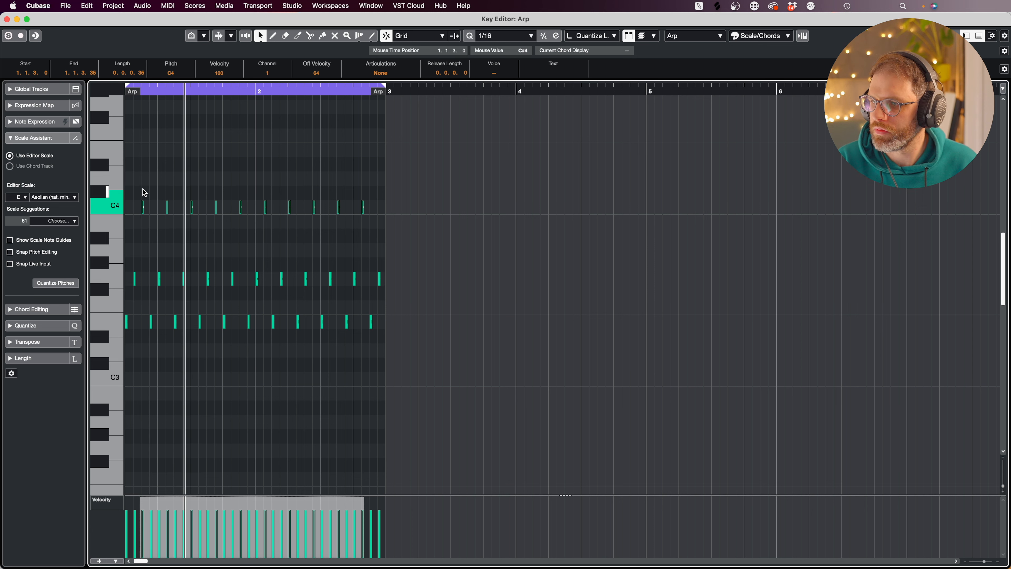
key(Down)
key(Down)
key(Down)
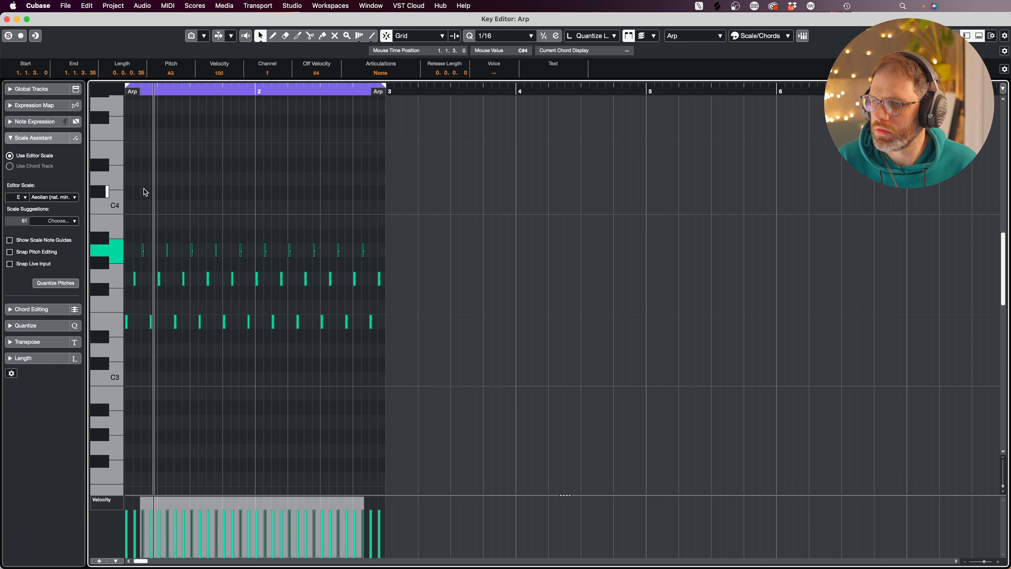
Transpose the uppermost row of Arp notes to B3 and the middle row to G3 during loop playback.
drag(408, 276, 432, 249)
key(Down)
key(Up)
key(Up)
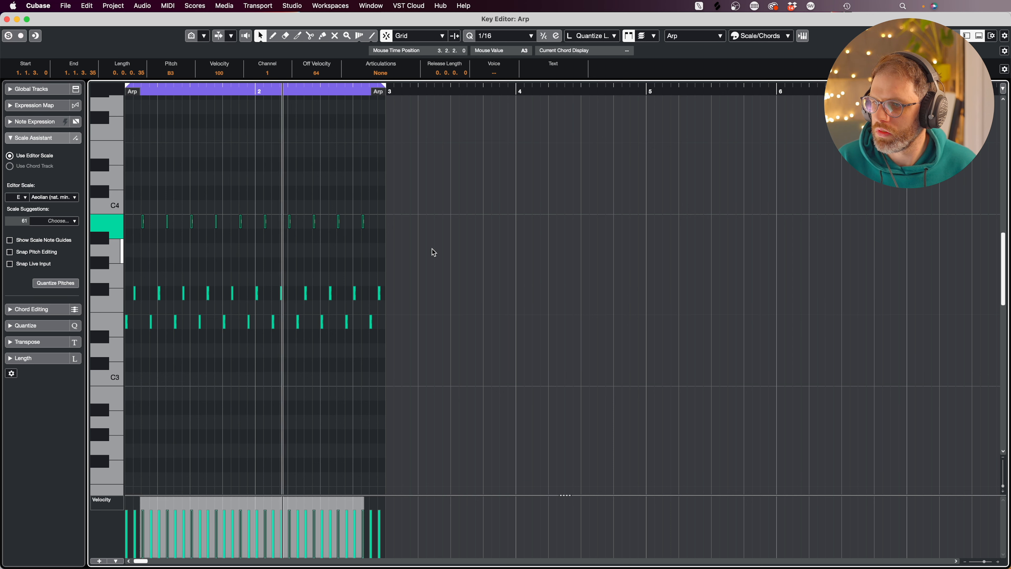
drag(458, 276, 133, 301)
key(Up)
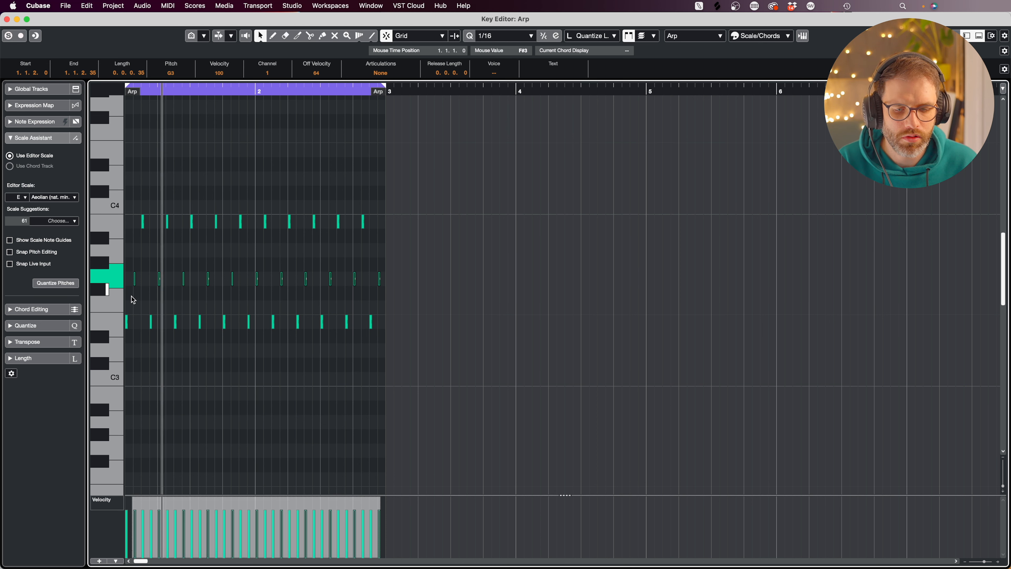
Select the lowest row of Arp notes, audition transpositions and settle on E3, closing the Key Editor and stopping playback.
drag(407, 315, 36, 322)
key(Up)
key(Up)
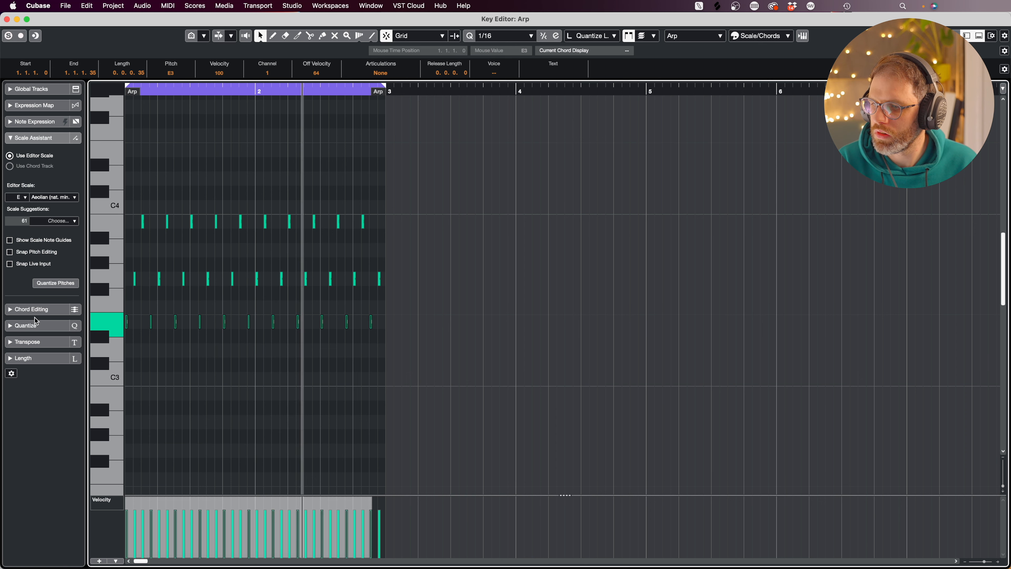
key(Return)
key(space)
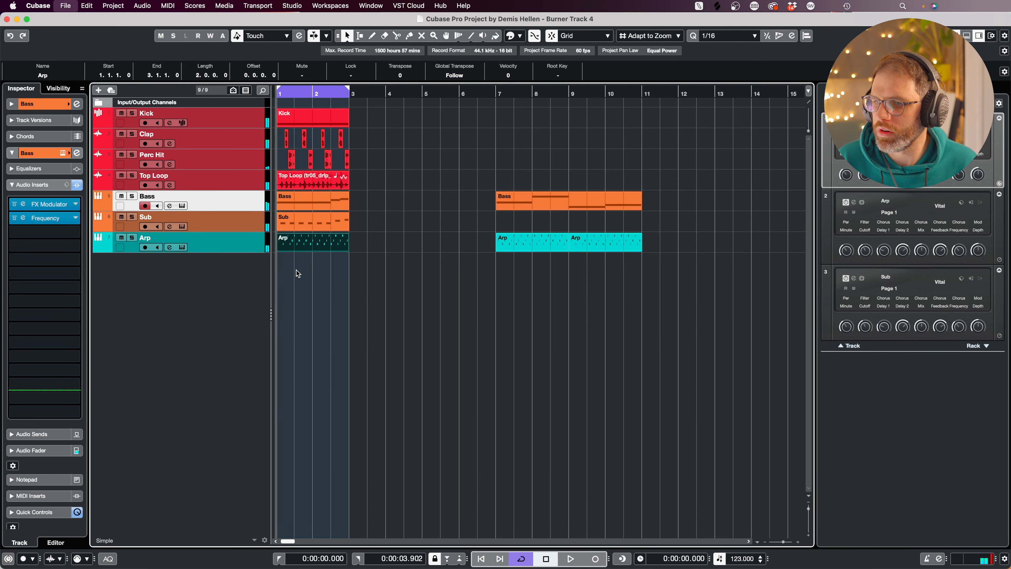
Duplicate the two-bar parts on all tracks to fill bars 1 to 9, moving the spare Bass and Arp parts out of the way.
drag(357, 273, 259, 113)
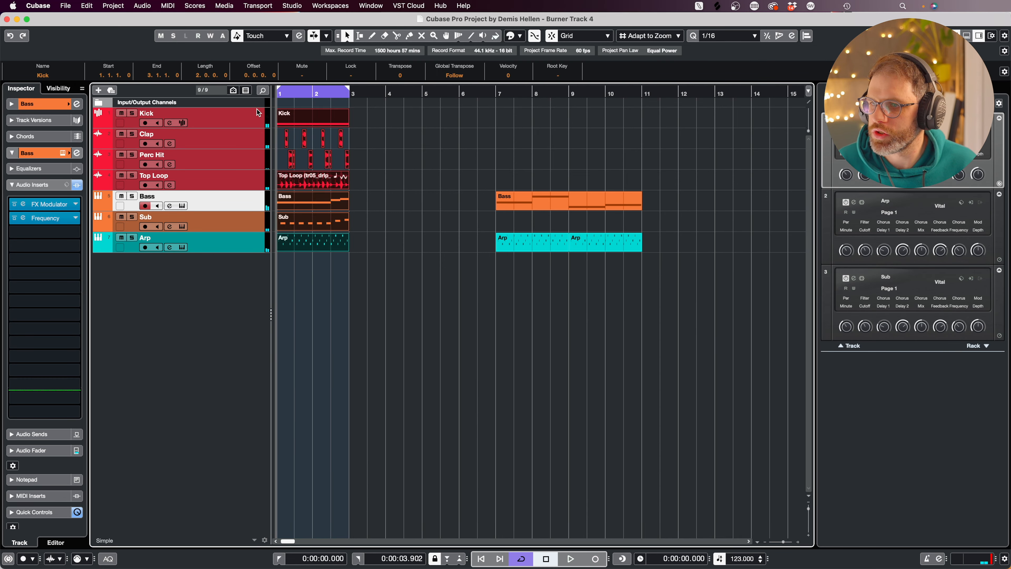
key(super+d)
key(super+d)
drag(611, 158, 656, 243)
drag(514, 113, 425, 249)
key(super+d)
click(583, 160)
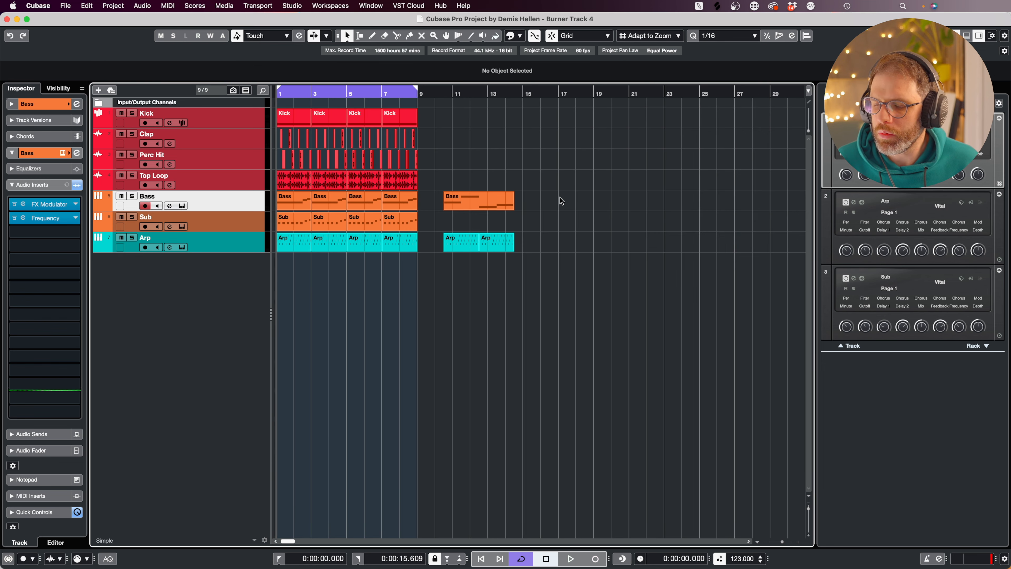
Move the spare Bass and Arp parts to bar 17 and shift the eight-bar arrangement to start at bar 9.
drag(516, 246, 573, 198)
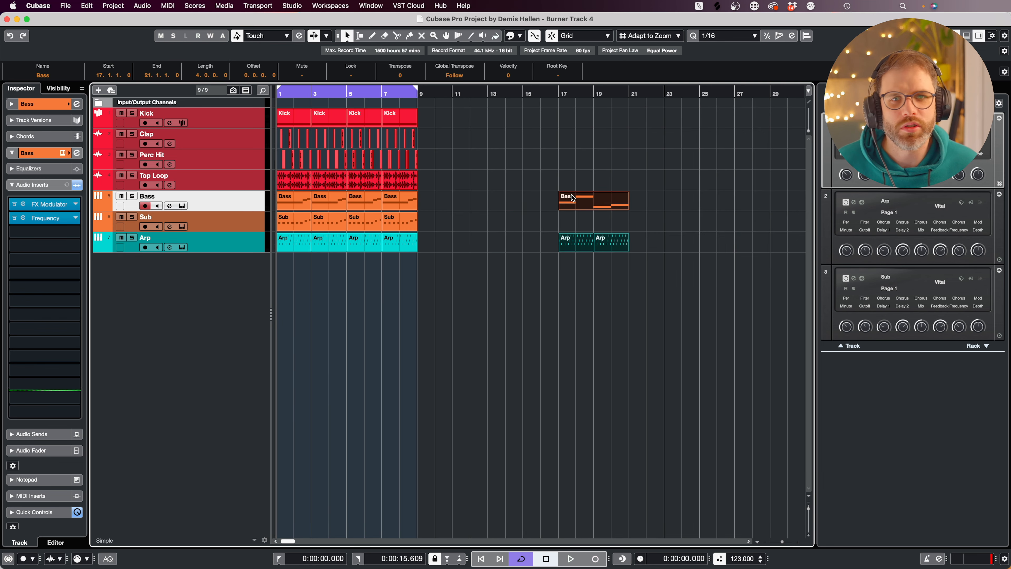
drag(424, 255, 558, 119)
Copy the four Kick parts and four Sub parts from bar 9 back to bar 1 and listen to the new intro.
drag(550, 120, 413, 126)
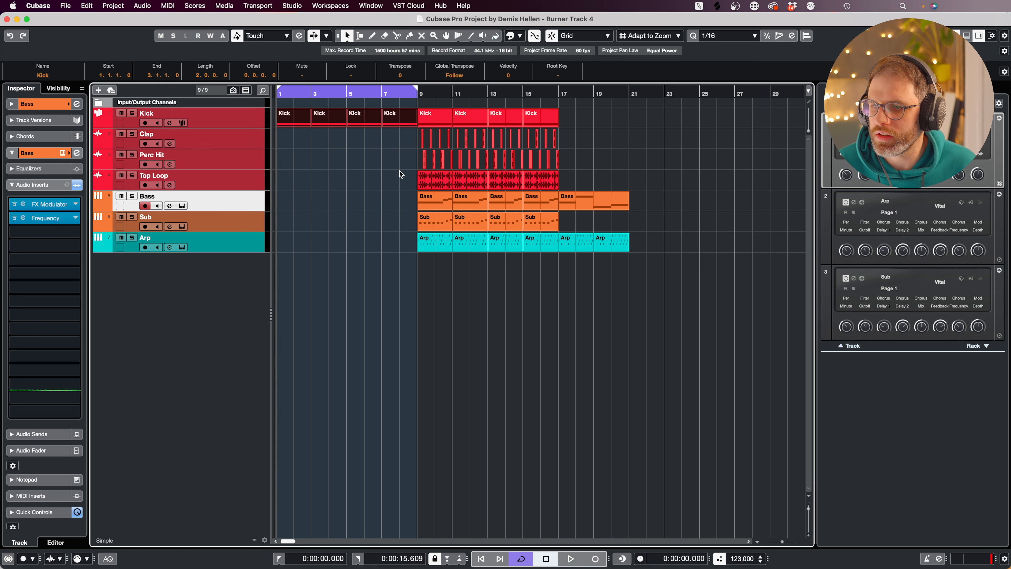
click(401, 222)
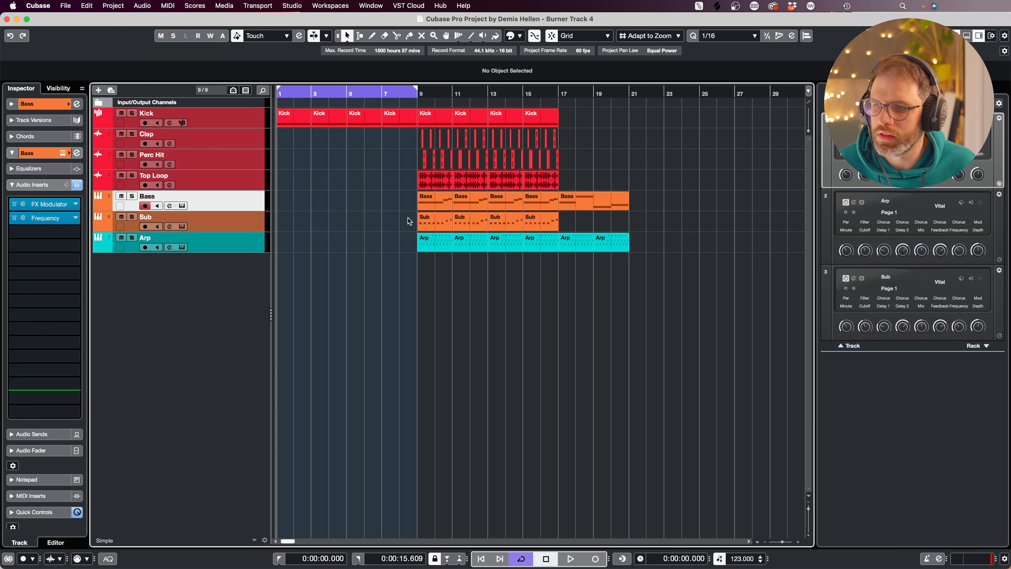
drag(431, 225, 293, 220)
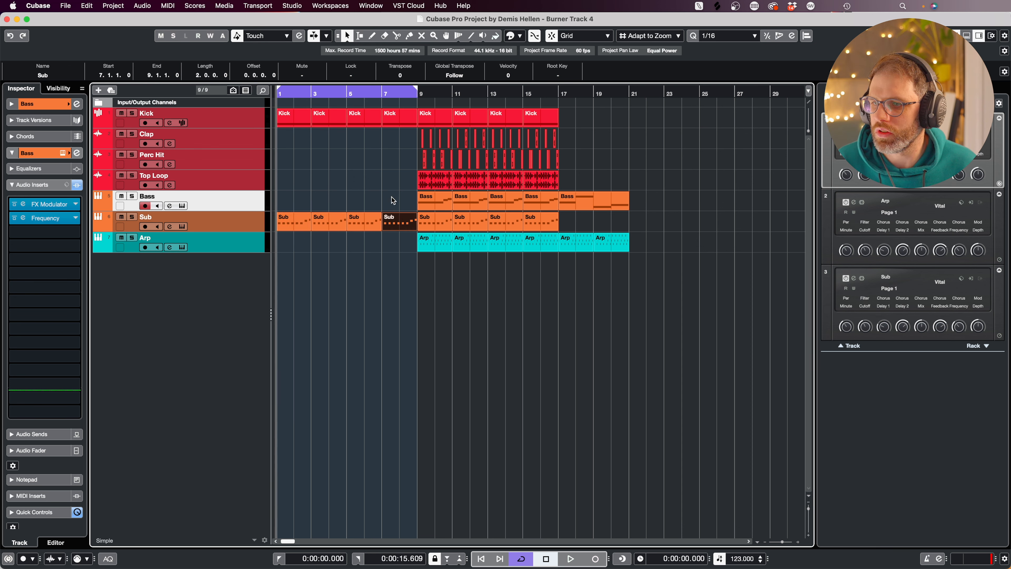
key(space)
key(space)
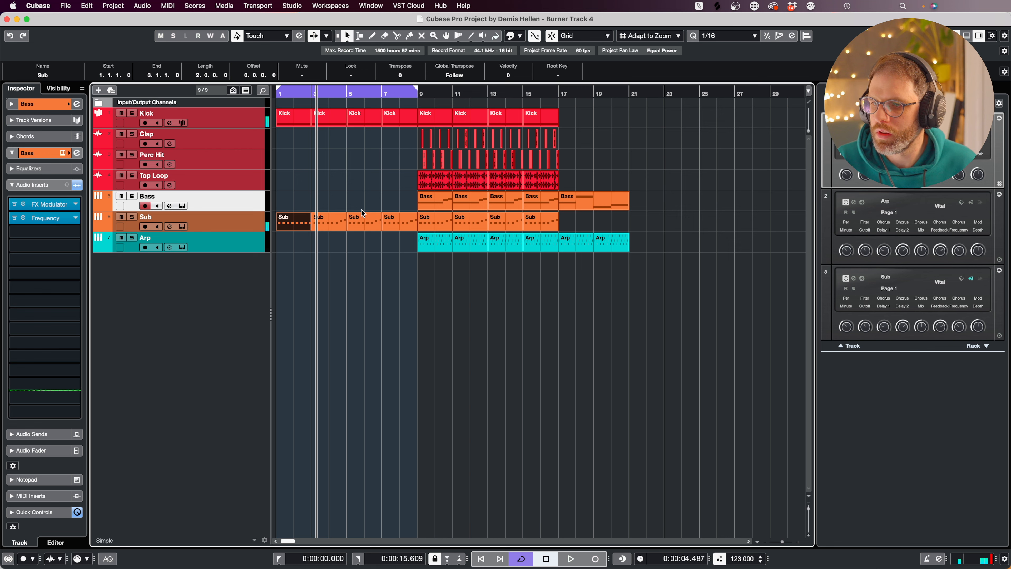
Replace the Sub parts at bars 5 and 9 with copies of the Sub part at bar 1.
key(Delete)
mouse_move(361, 209)
mouse_down()
mouse_move(387, 221)
mouse_move(290, 221)
mouse_up()
key(super+d)
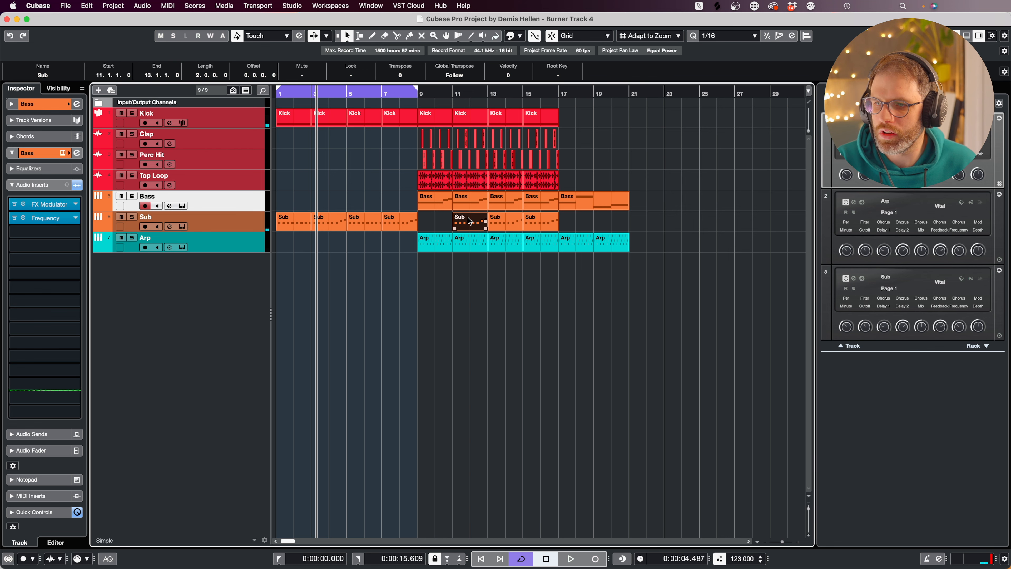
Remove the F#0 and G0 notes from the Bass part at bar 9 and close its editor.
double_click(440, 204)
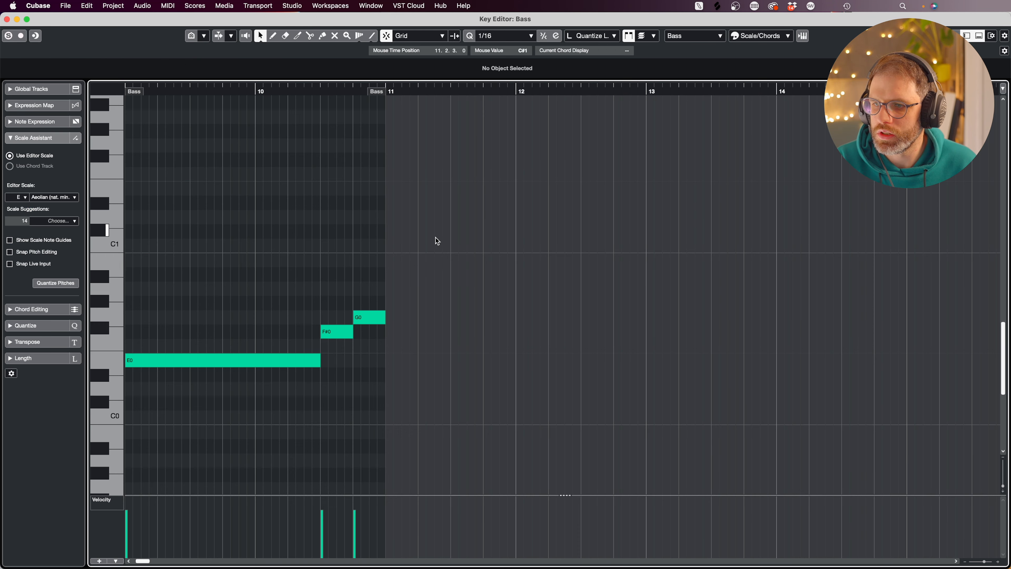
drag(408, 259, 384, 367)
key(Delete)
key(Return)
Replace the Bass and Sub parts at bar 13 with copies of the parts at bar 9.
click(491, 202)
key(Delete)
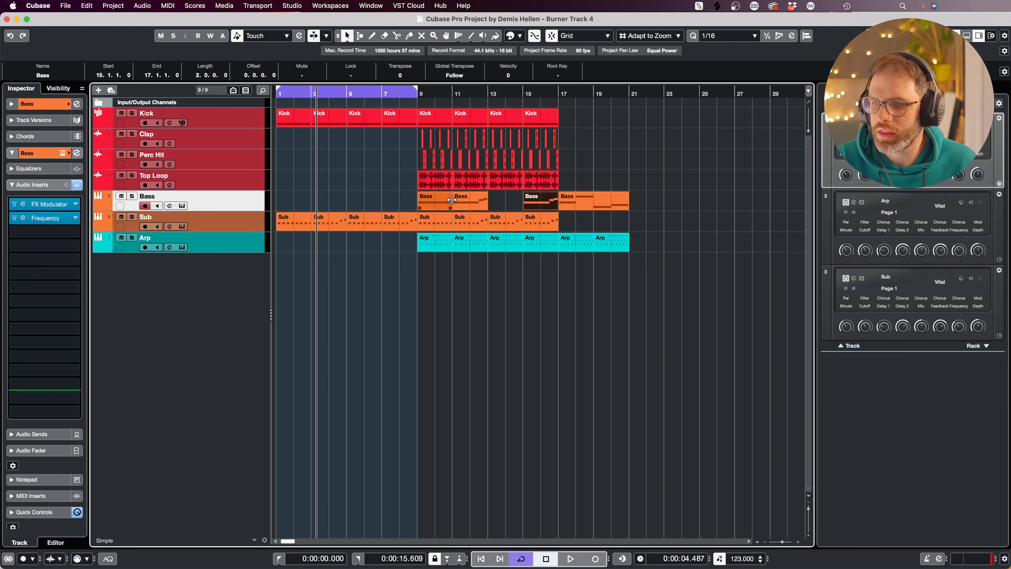
drag(454, 200, 503, 207)
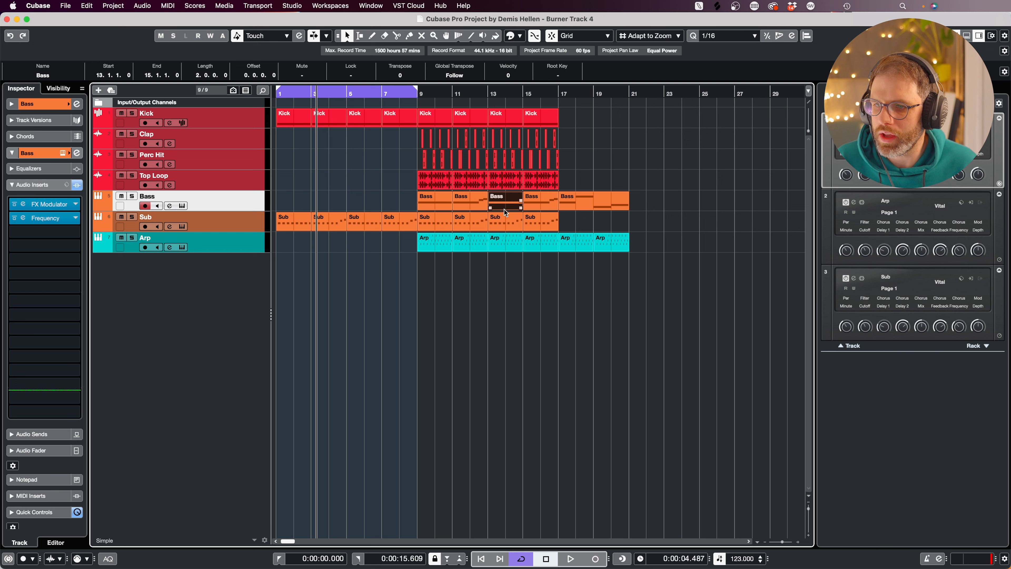
click(503, 222)
key(Delete)
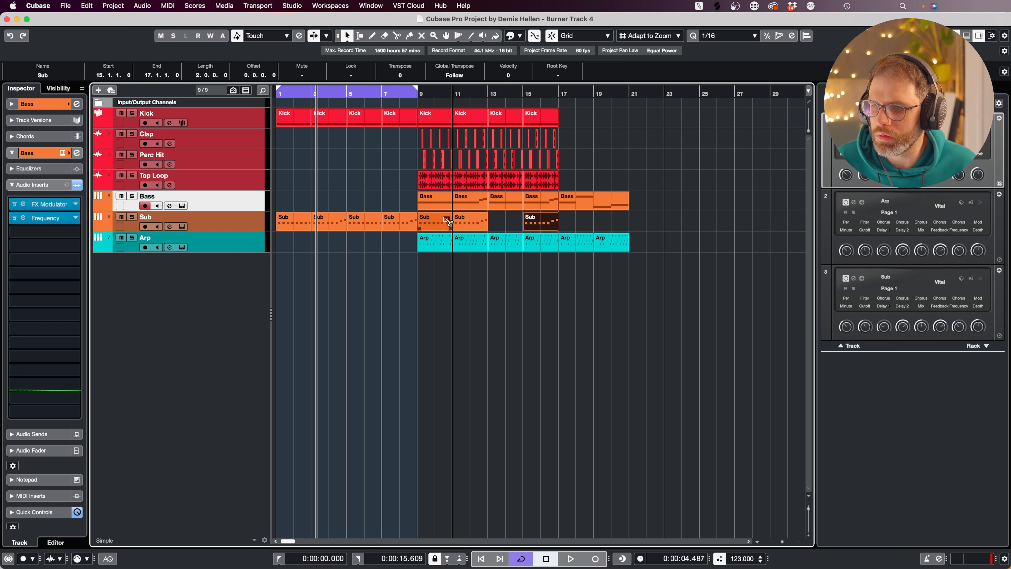
drag(447, 221, 517, 221)
click(482, 294)
Play the intro, select all eight Sub parts and open them together in the Key Editor.
key(space)
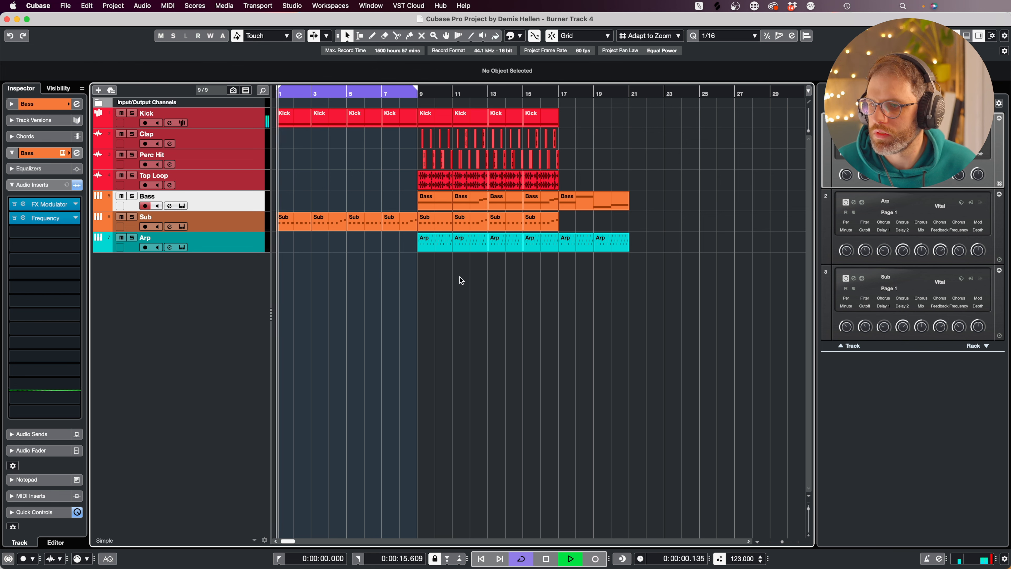
key(f)
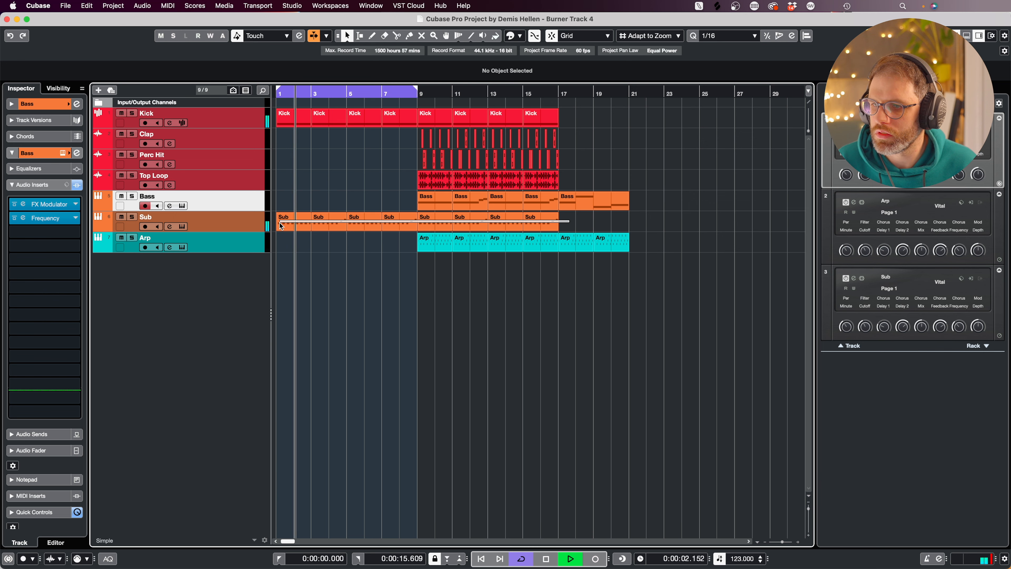
drag(280, 222, 277, 223)
key(Return)
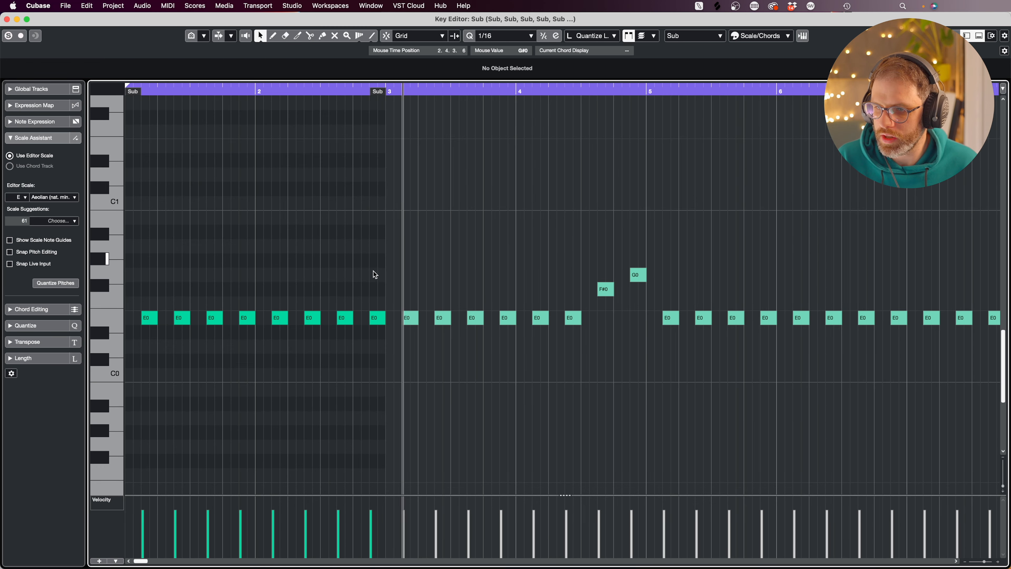
Shorten all the Sub notes to a length of 0.0.1.97, close the Key Editor and stop playback.
key(h)
key(h)
key(h)
key(h)
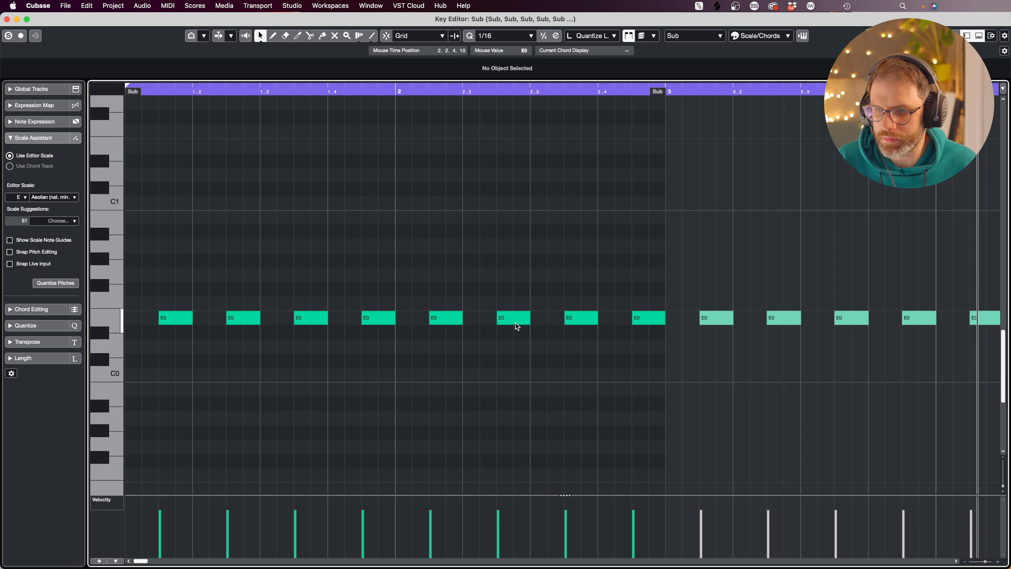
drag(529, 321, 526, 321)
key(super+a)
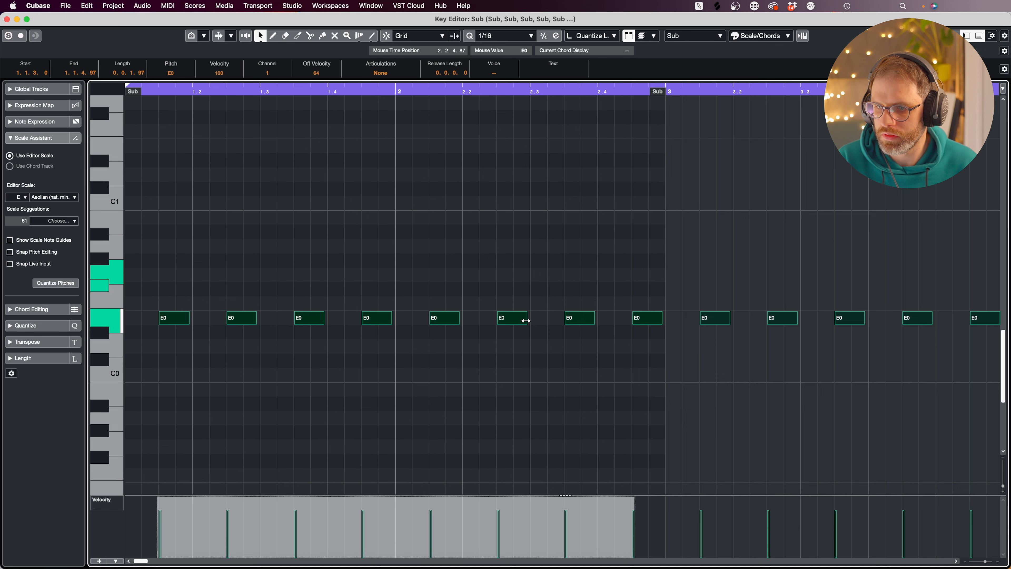
key(Return)
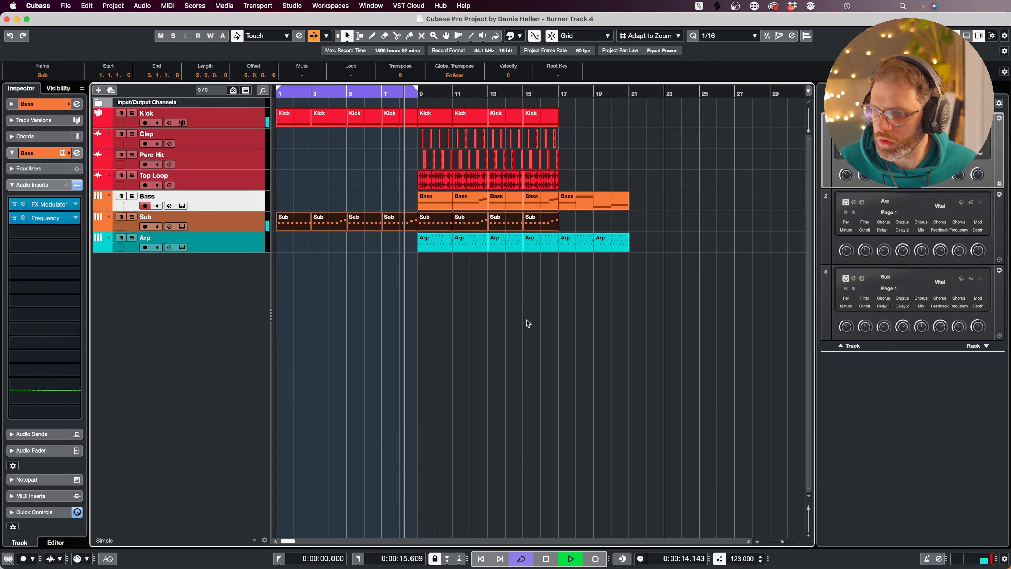
key(space)
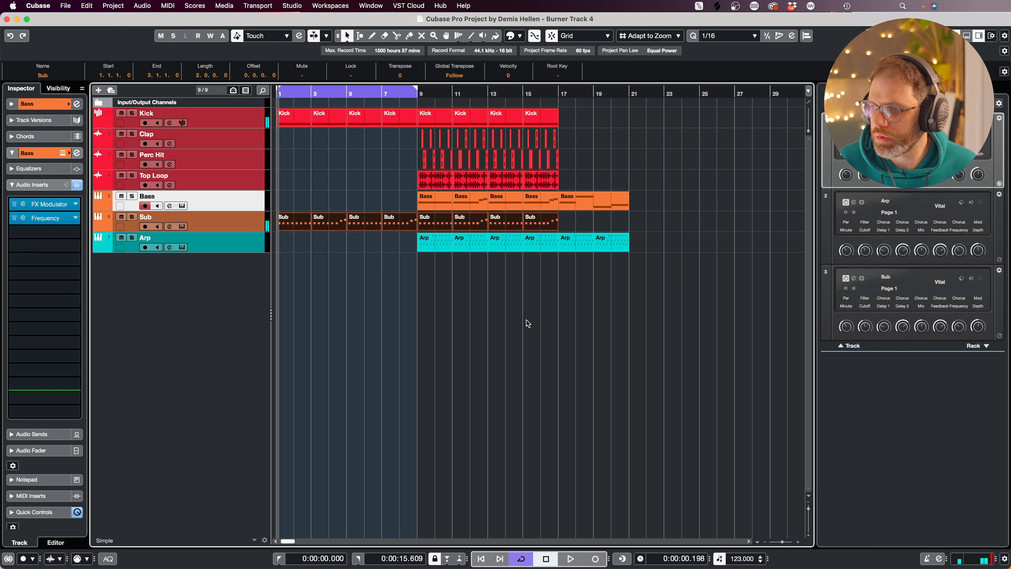
click(527, 321)
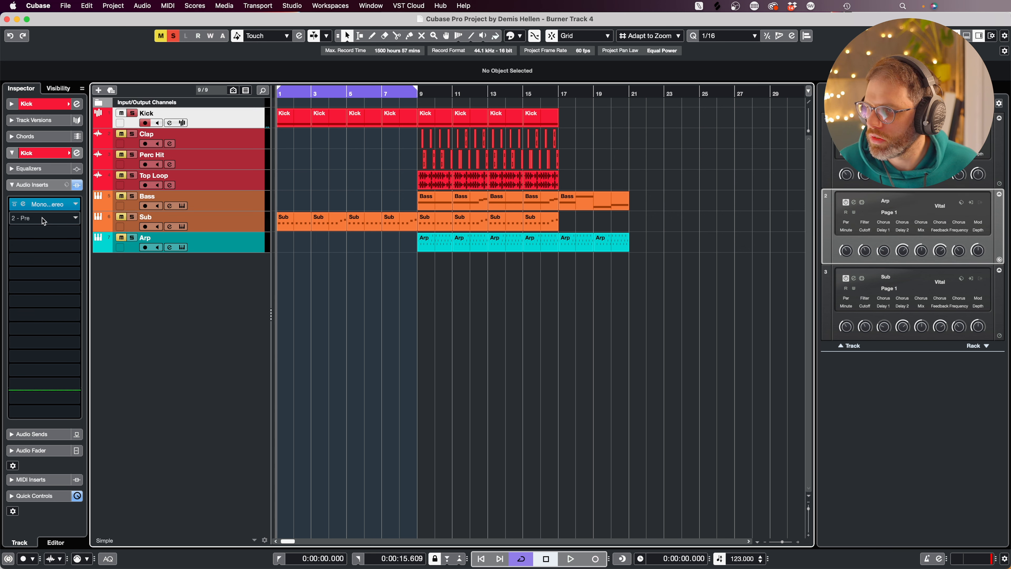
Add LFOTool to the soloed Kick track's second insert slot.
click(44, 220)
text(lfo)
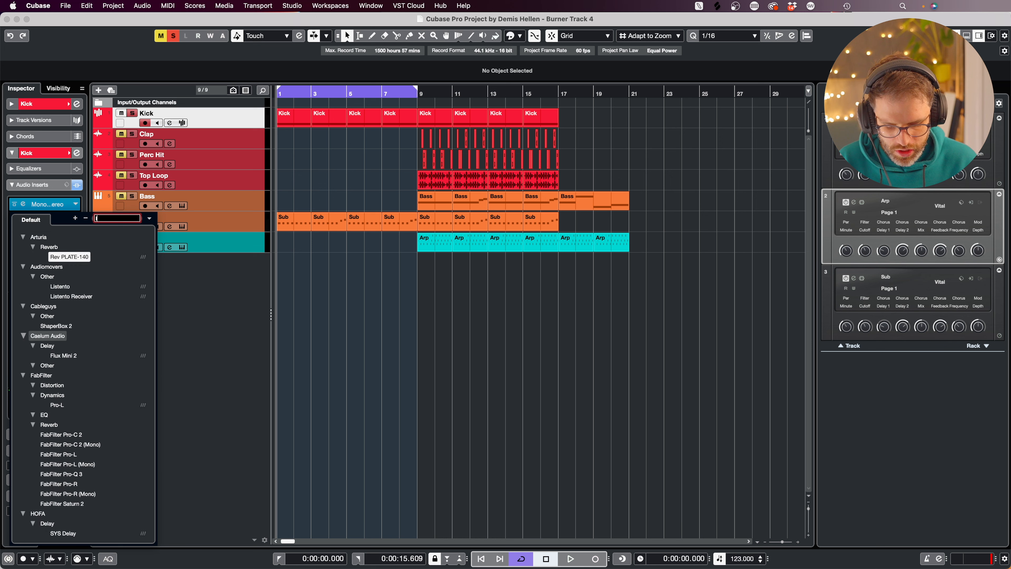
click(50, 266)
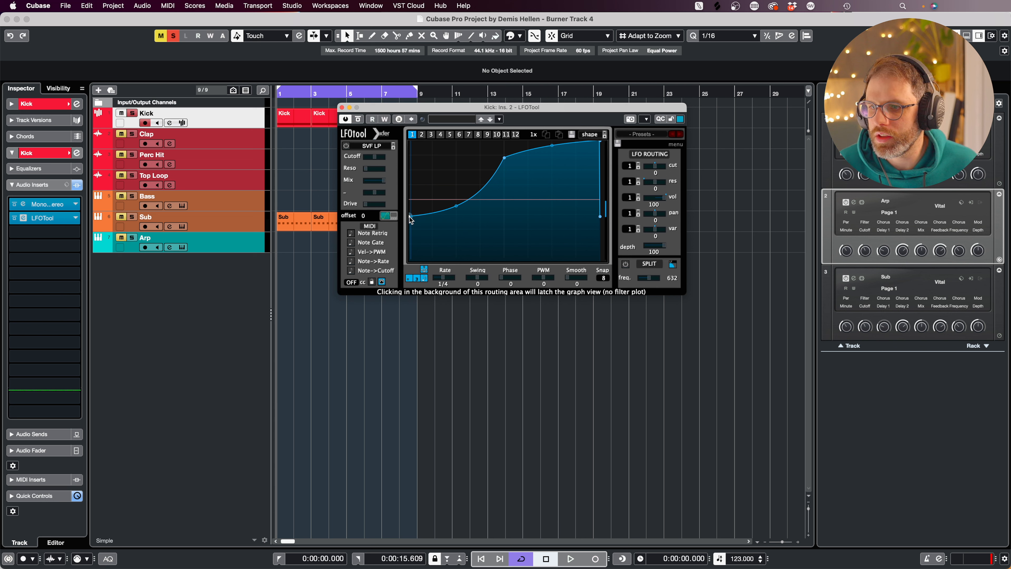
Reshape the Kick's LFOTool curve to start at full level, straighten its final segment and lower its end point to the bottom.
drag(411, 220, 430, 140)
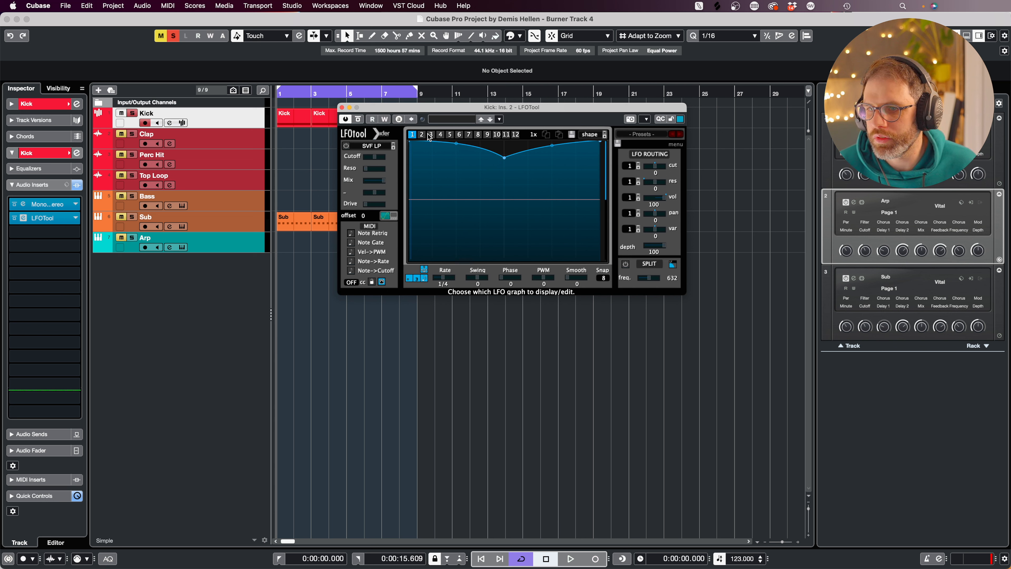
drag(567, 144, 565, 140)
double_click(566, 144)
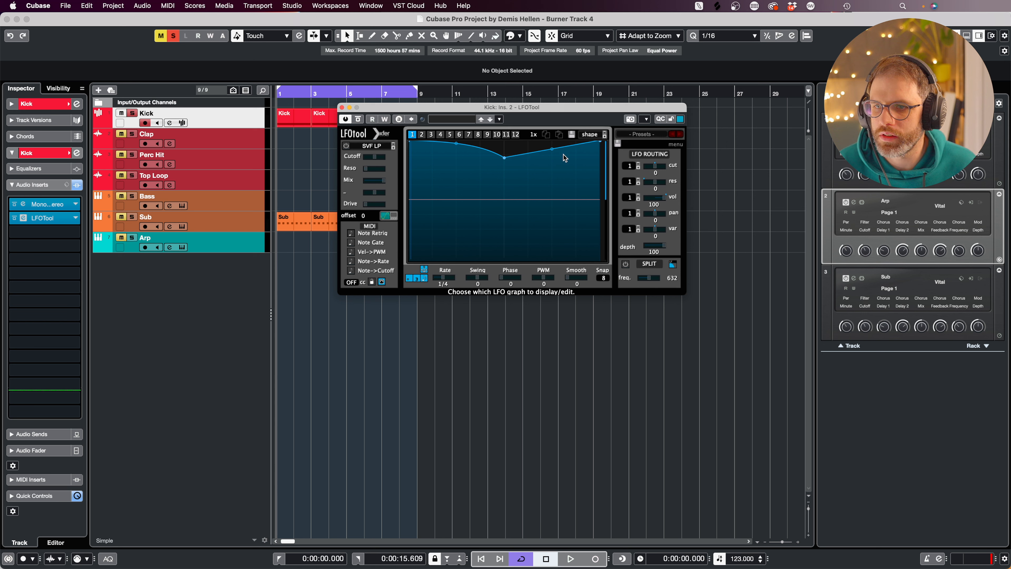
drag(595, 143, 599, 270)
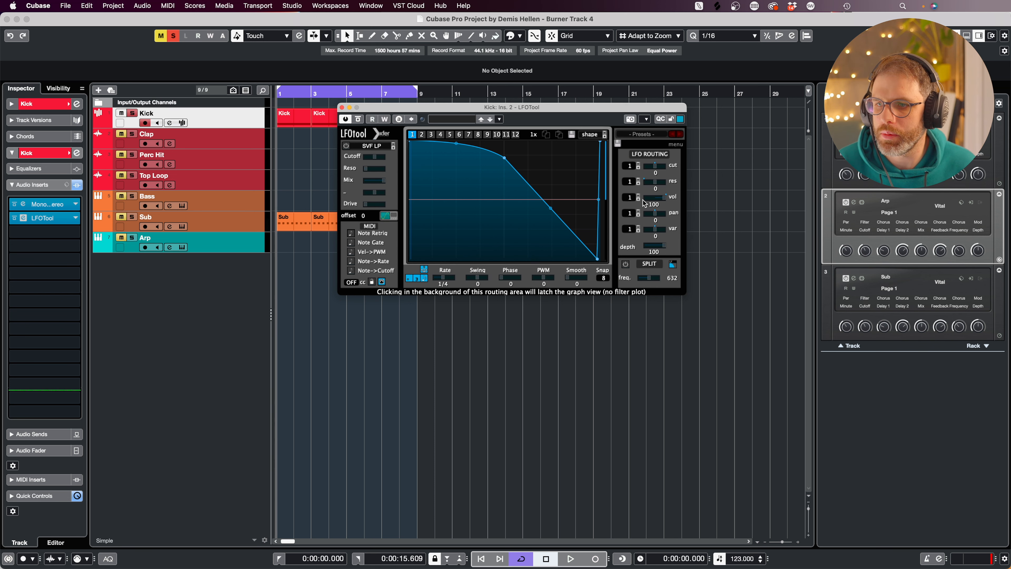
While auditioning the Kick, raise the LFOTool curve's middle point near the top and bend the final segment steeply down to cut the tail.
key(space)
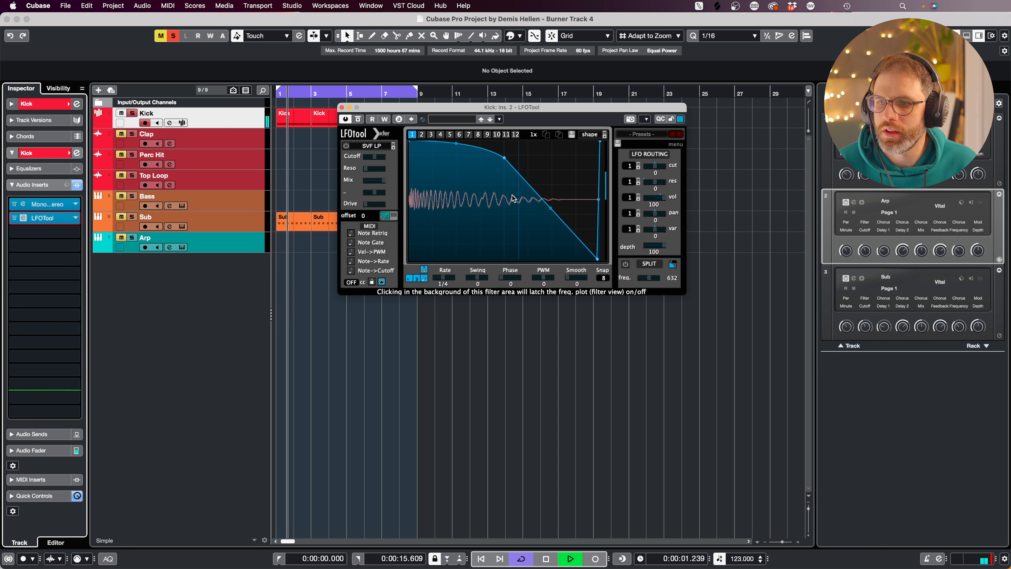
drag(516, 168, 490, 148)
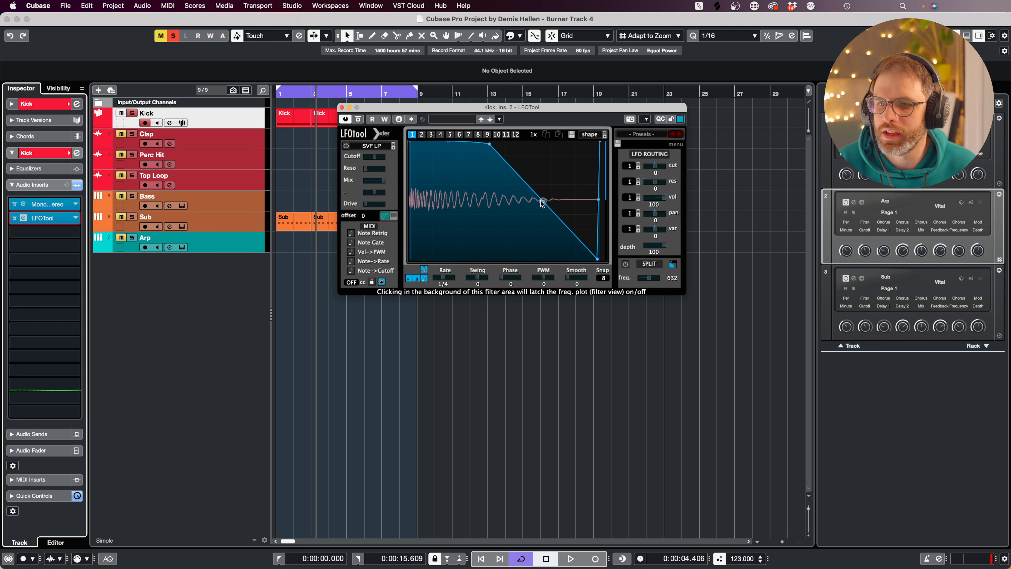
drag(542, 204, 535, 251)
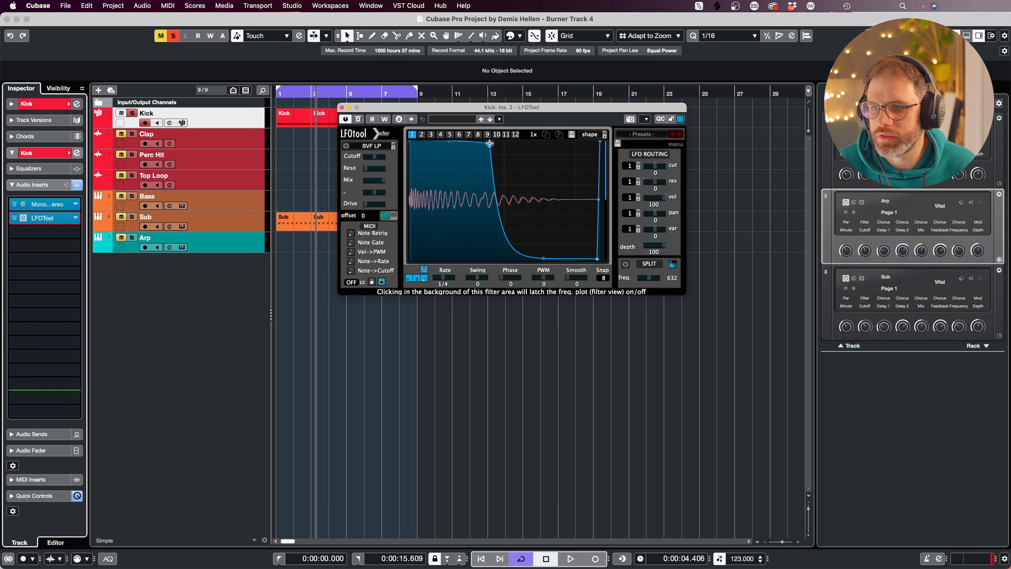
key(space)
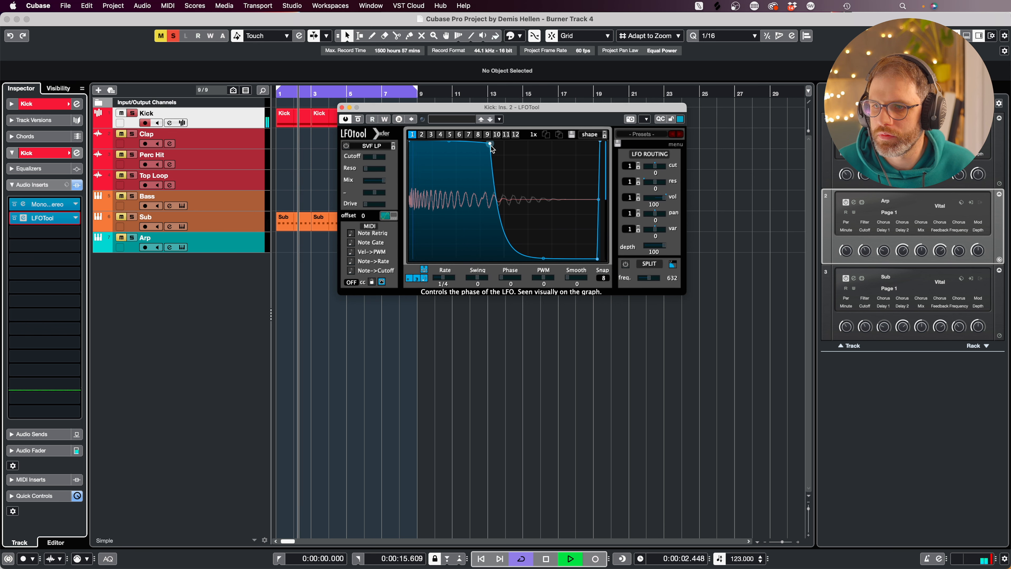
drag(490, 144, 521, 143)
drag(521, 142, 505, 143)
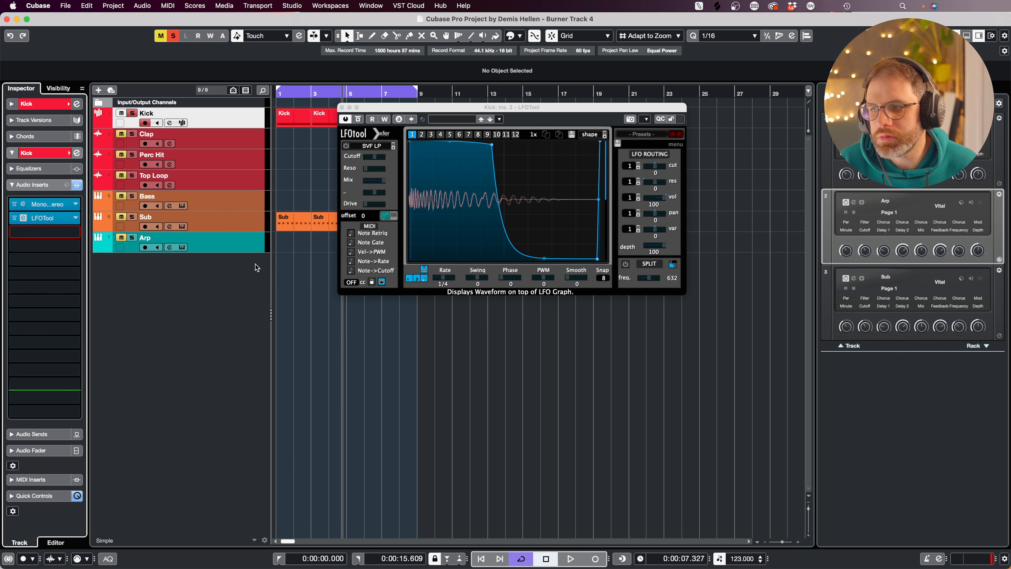
Add the Luftikus EQ to the Kick track's third insert slot.
click(77, 232)
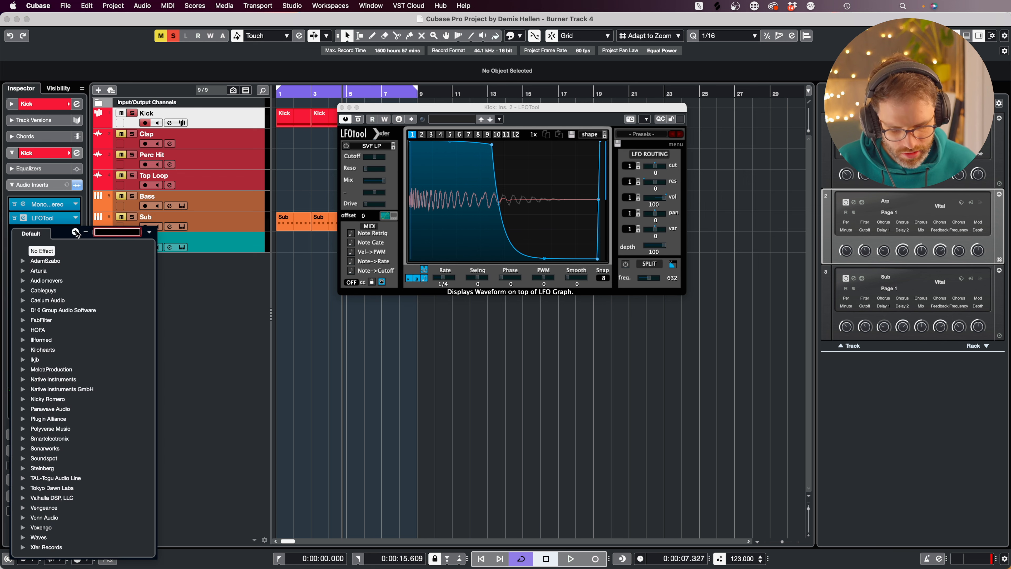
text(luf)
click(55, 260)
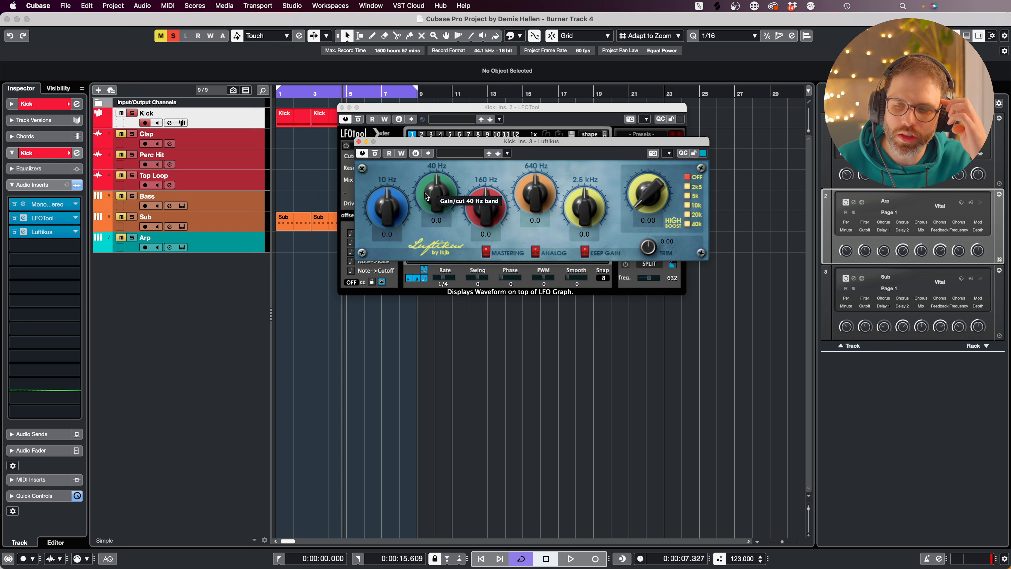
While auditioning the Kick, set Luftikus's 40 Hz band to 1.7 and its 10 Hz band to -0.2.
key(comma)
key(space)
mouse_move(425, 193)
mouse_down()
mouse_move(425, 168)
mouse_move(427, 184)
mouse_up()
drag(386, 203, 385, 205)
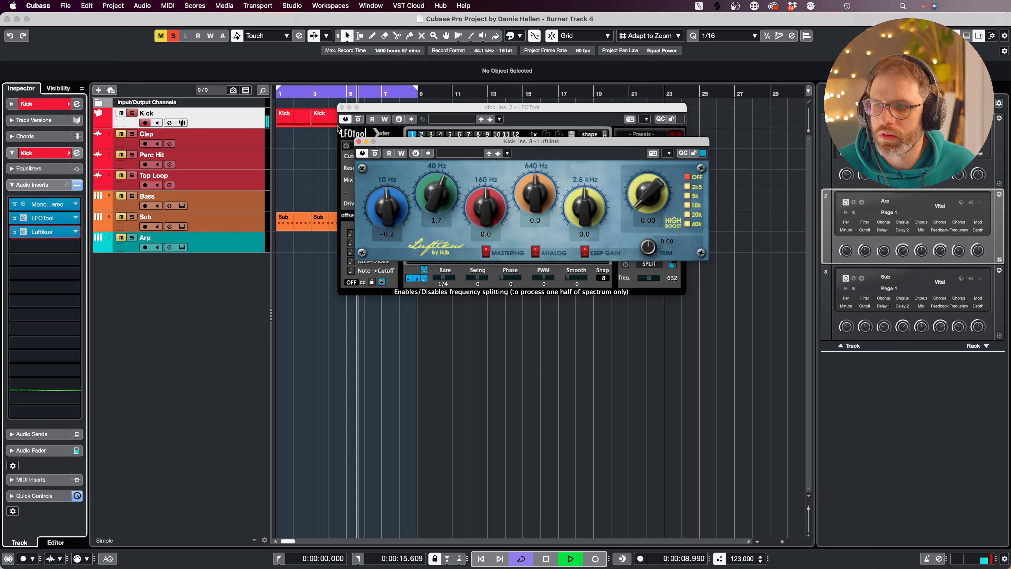
Set the Luftikus trim to -0.5 and compare the Kick with the plug-in bypassed and active.
click(374, 153)
click(374, 153)
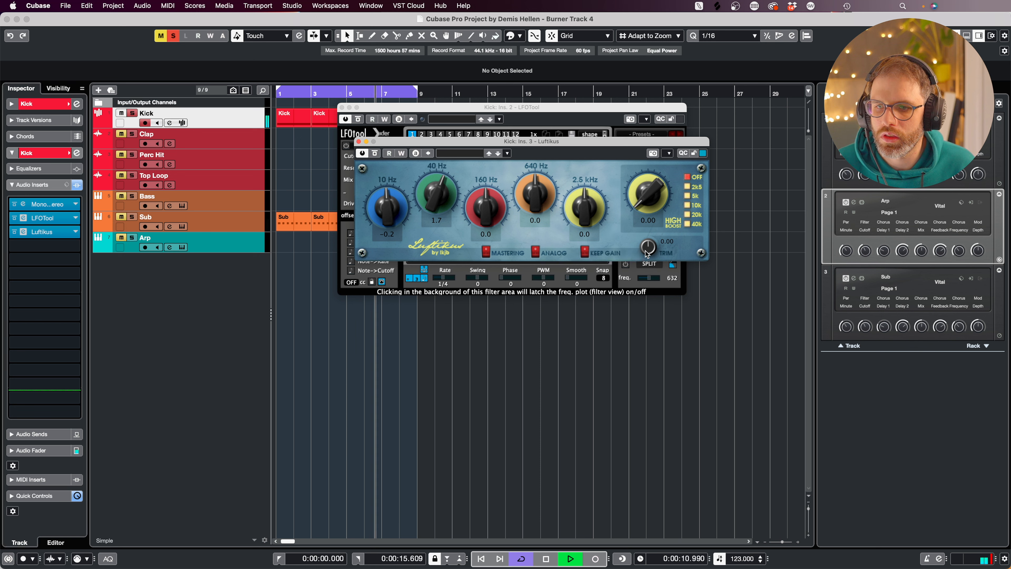
drag(648, 248, 647, 255)
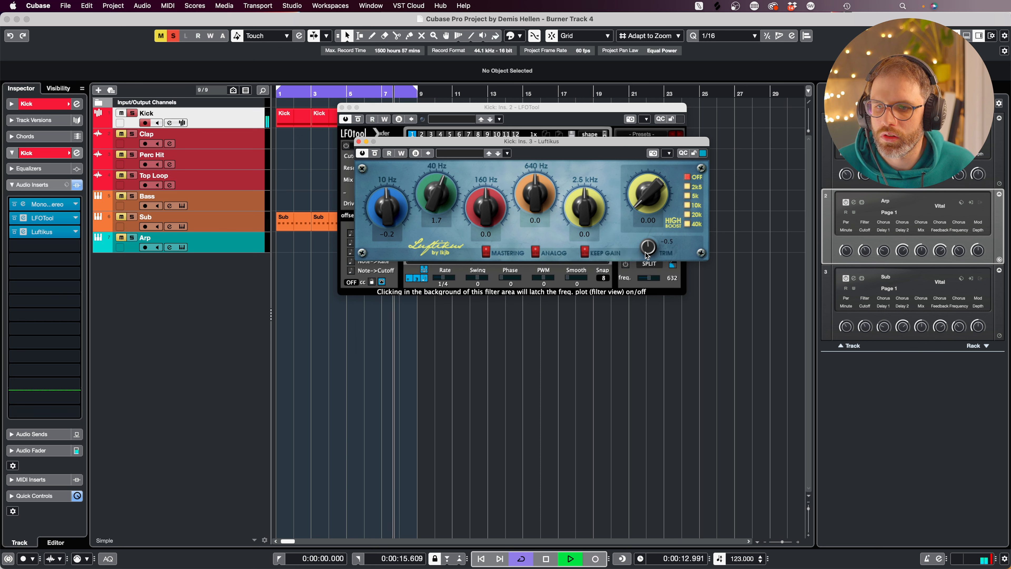
click(374, 154)
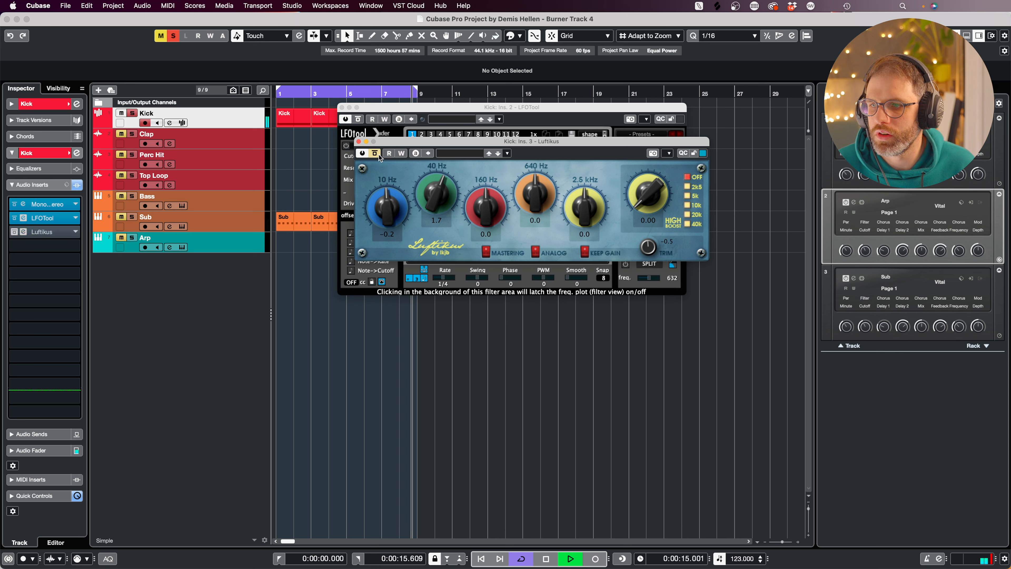
click(374, 153)
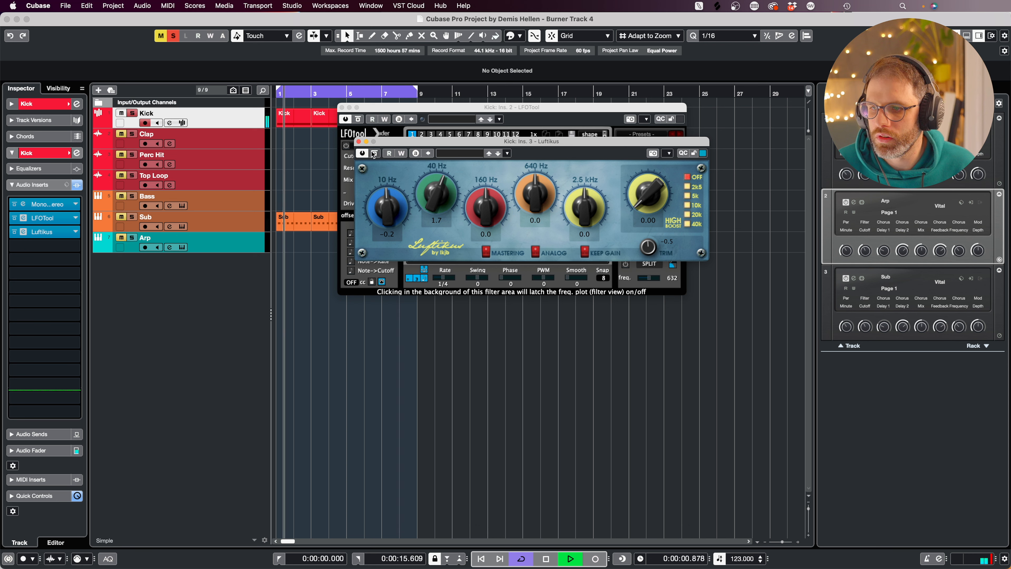
Close both Kick plug-in windows, stop playback and move LFOTool to the insert slot below Luftikus.
click(358, 142)
click(341, 108)
key(space)
drag(41, 218, 45, 241)
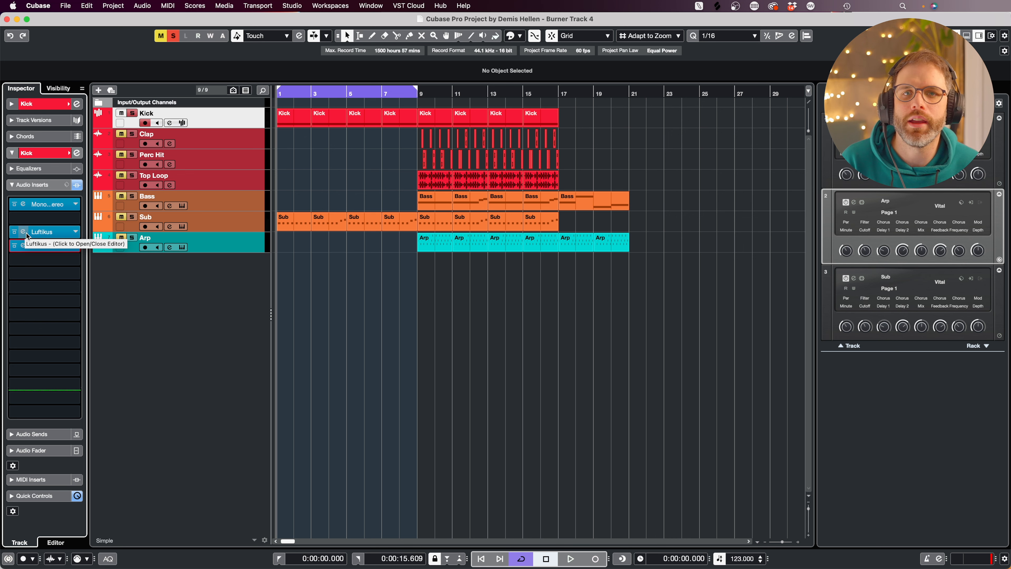
Unsolo the Kick and play the loop briefly from the start with the Sub.
key(space)
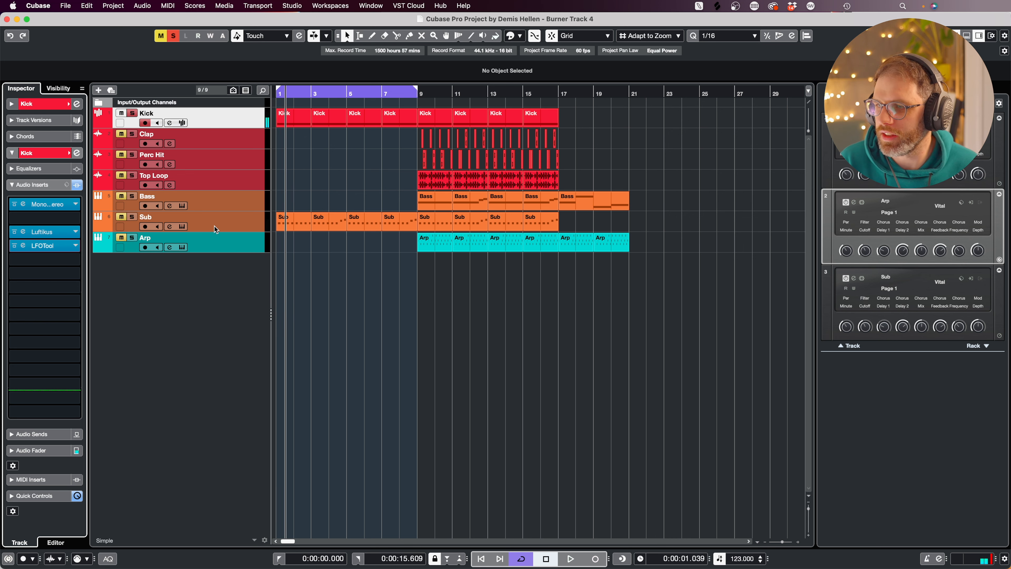
click(132, 113)
key(period)
key(space)
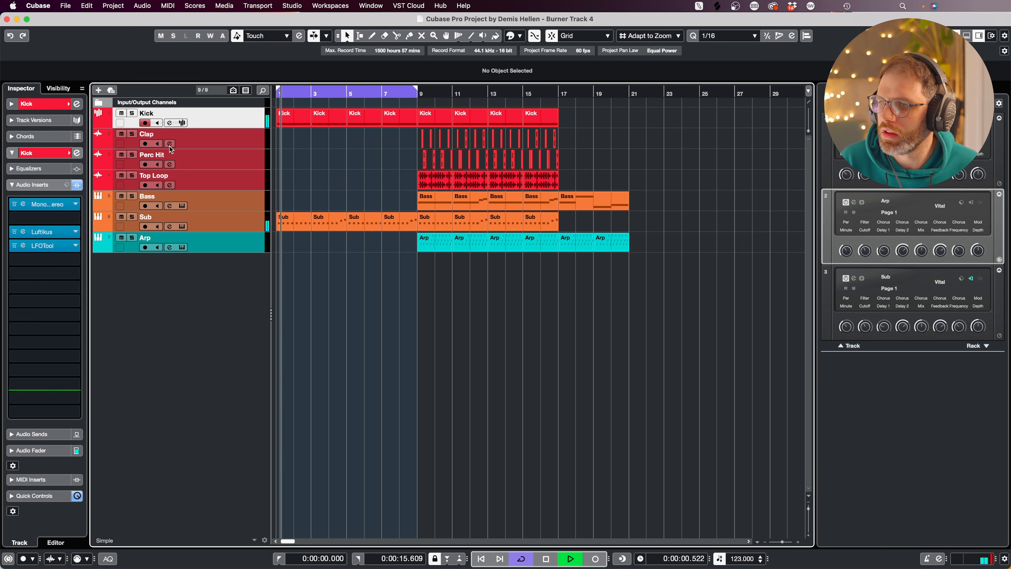
key(space)
Solo the Sub track and add LFOTool to its third insert slot.
click(222, 225)
click(132, 216)
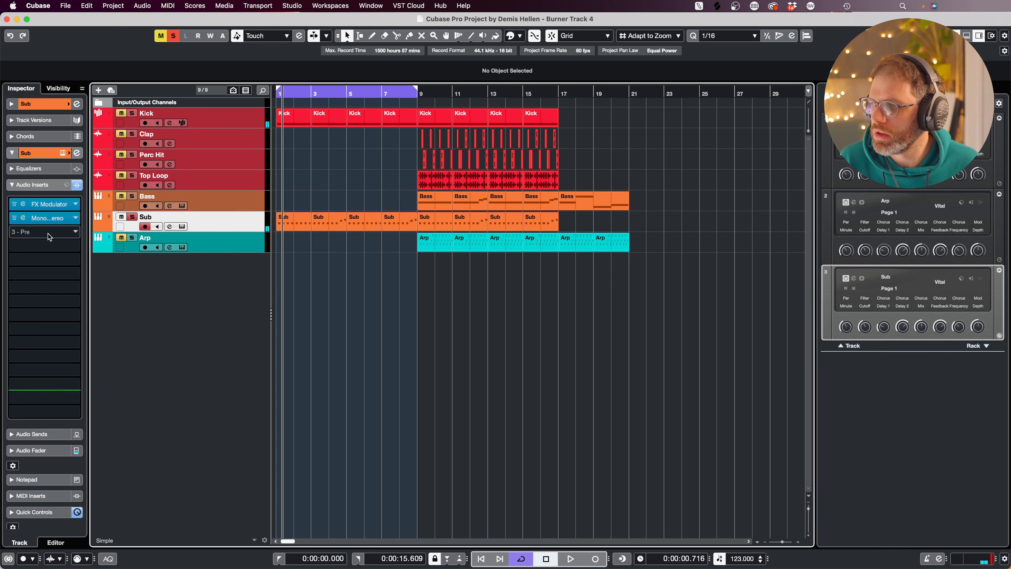
click(50, 235)
text(lfo)
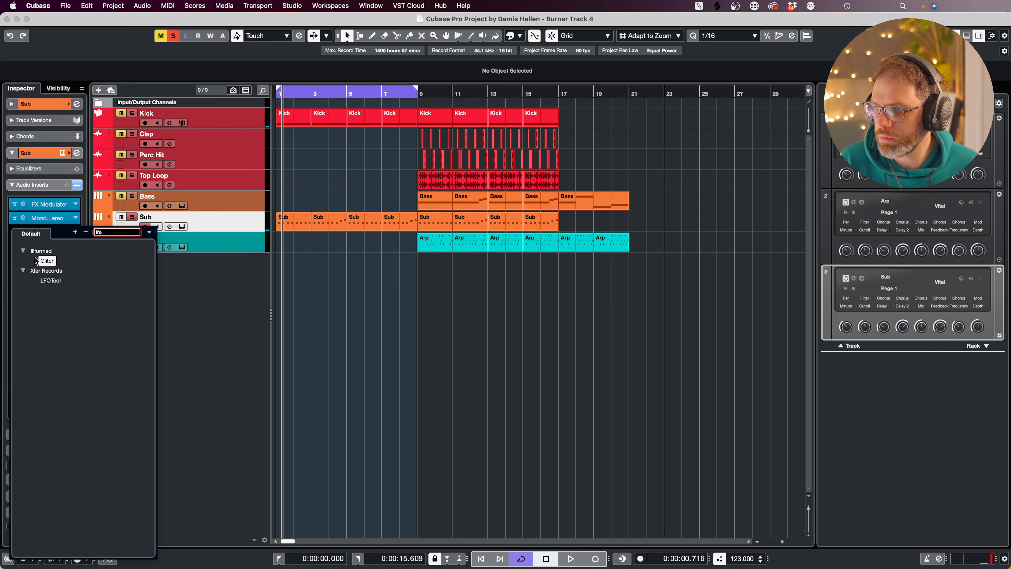
click(50, 280)
drag(721, 22, 536, 168)
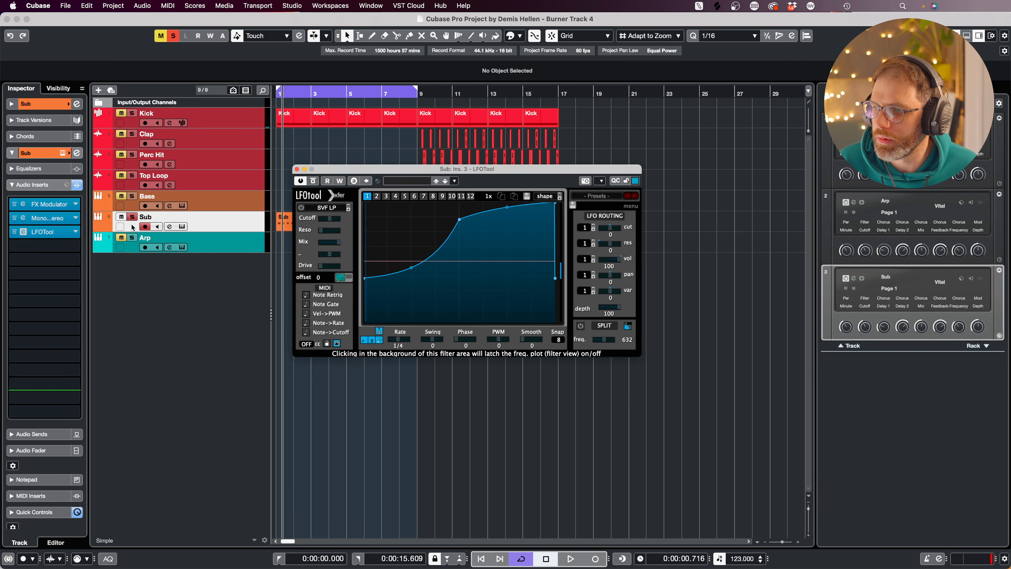
During playback, drop the Sub's LFOTool start point to the bottom, raise the middle point to the top, bend the rise steeply, and close the plug-in.
key(space)
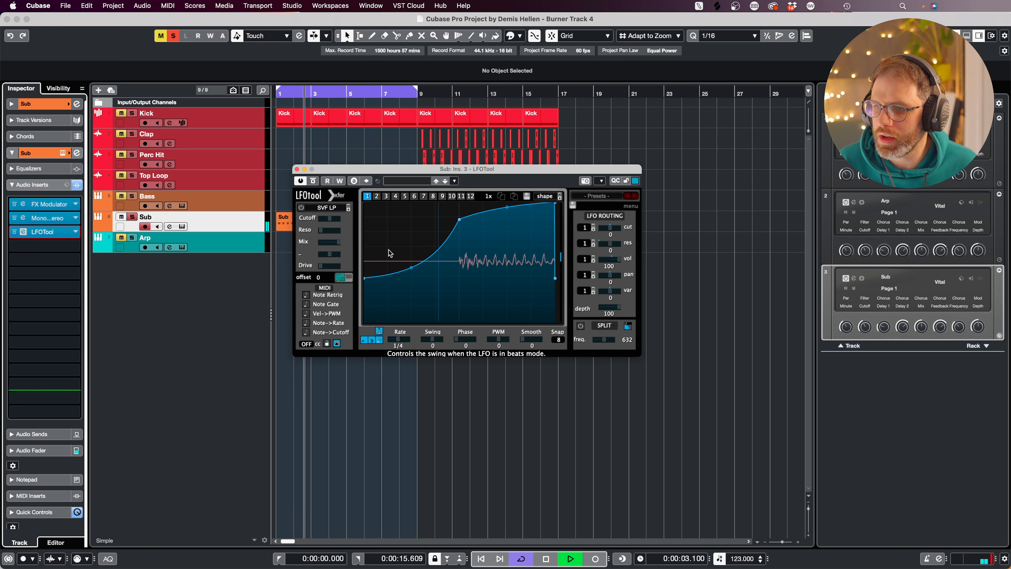
drag(364, 278, 359, 215)
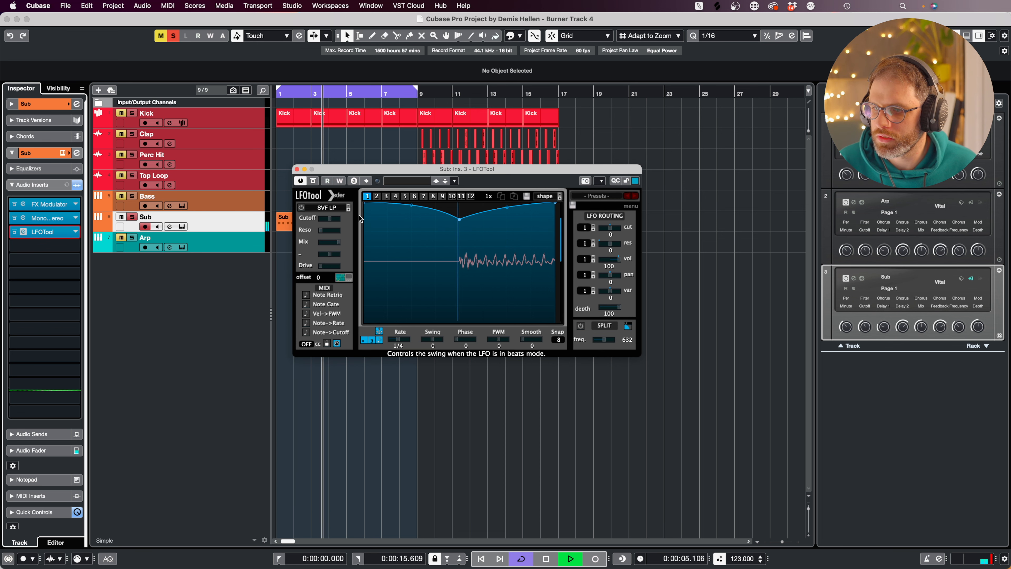
drag(460, 220, 459, 203)
drag(364, 203, 365, 327)
drag(411, 293, 417, 340)
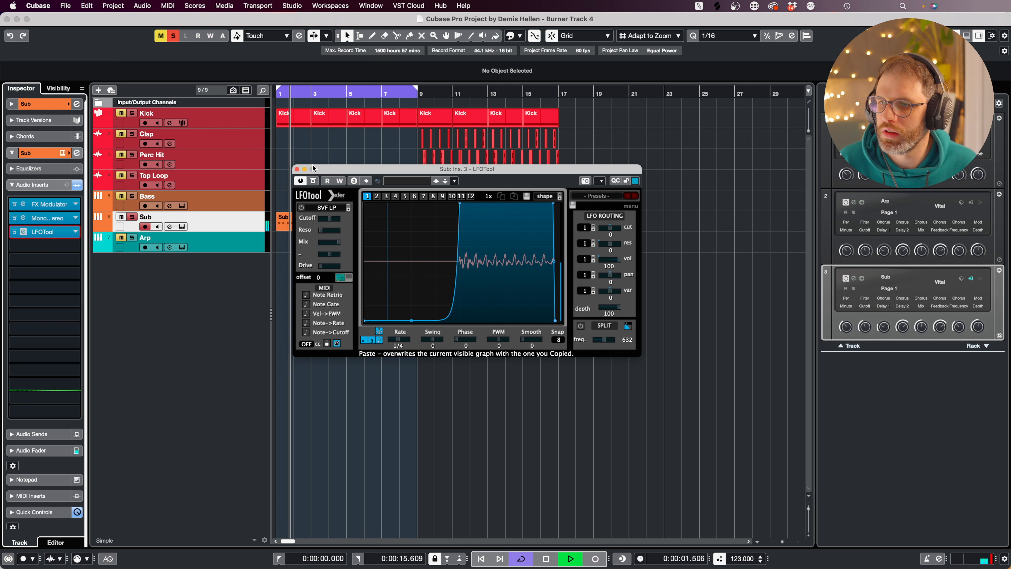
click(297, 169)
key(space)
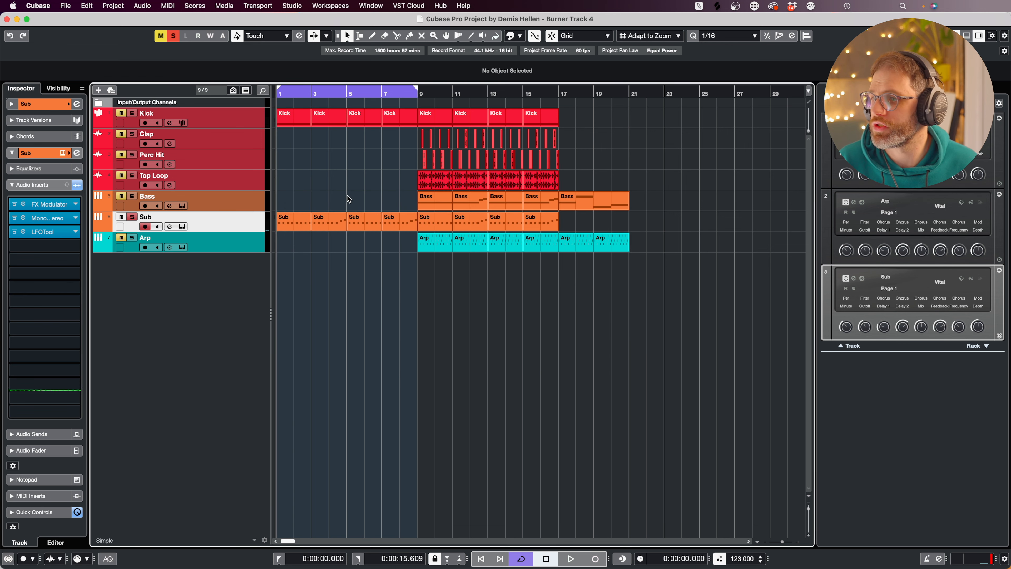
Clear all solos and audition the Kick with the Sub, comparing the Kick's Luftikus bypassed and active.
click(174, 35)
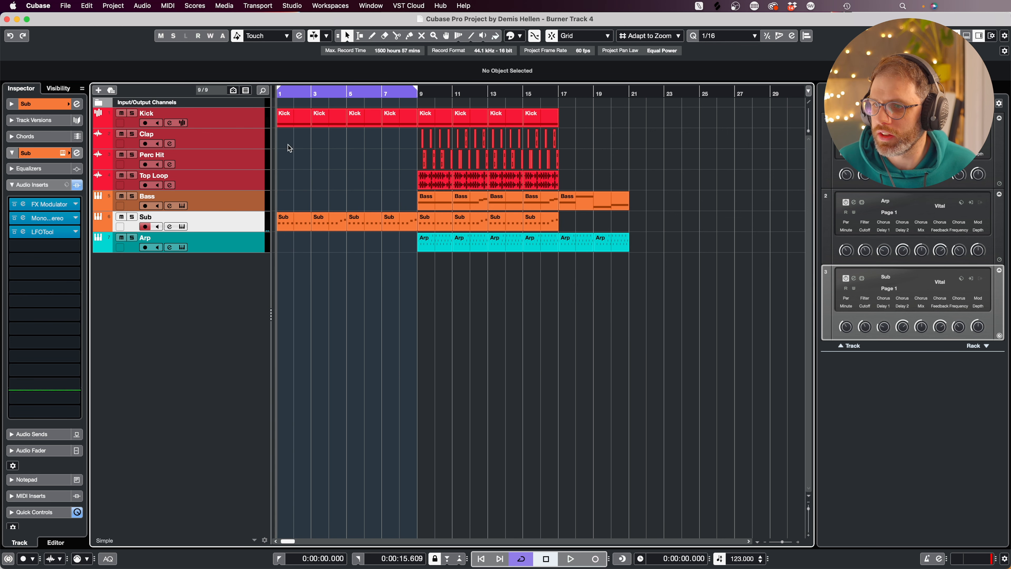
key(space)
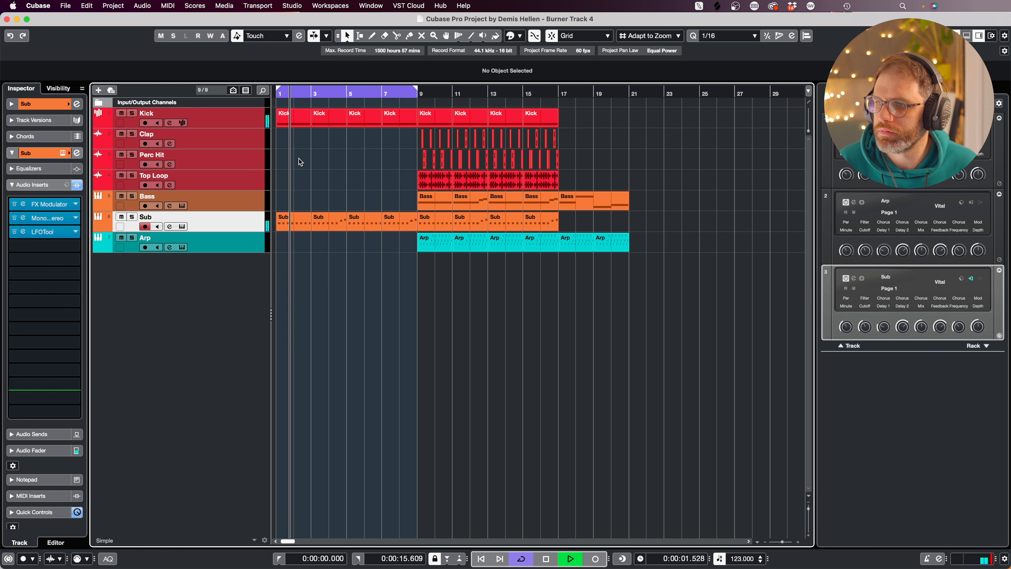
click(245, 112)
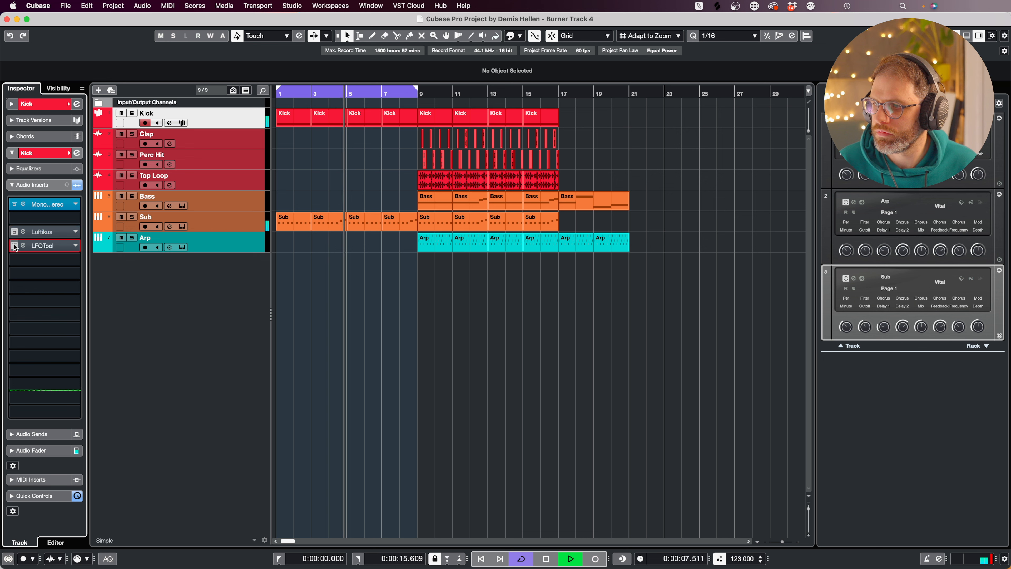
click(15, 232)
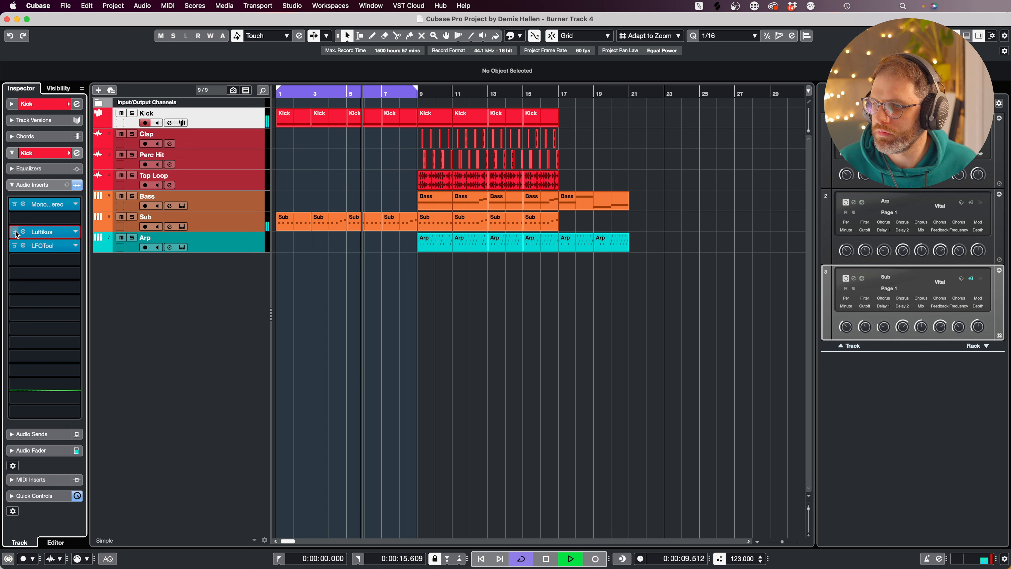
key(space)
key(period)
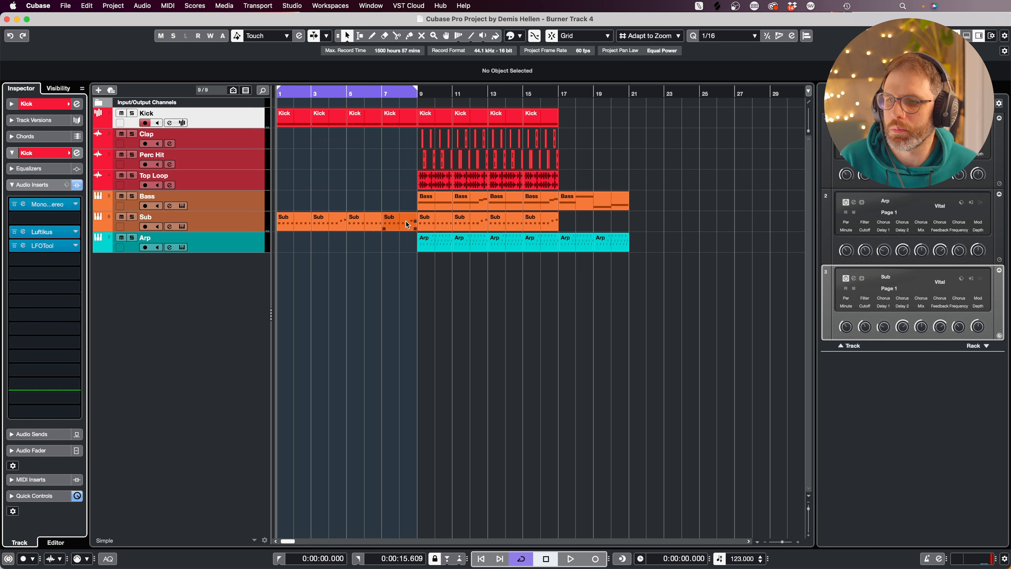
Set the loop range to bars 9–17, shift the Top Loop, Bass and Arp events to bar 17, and extend the Sub to bar 25.
drag(412, 197, 530, 207)
key(p)
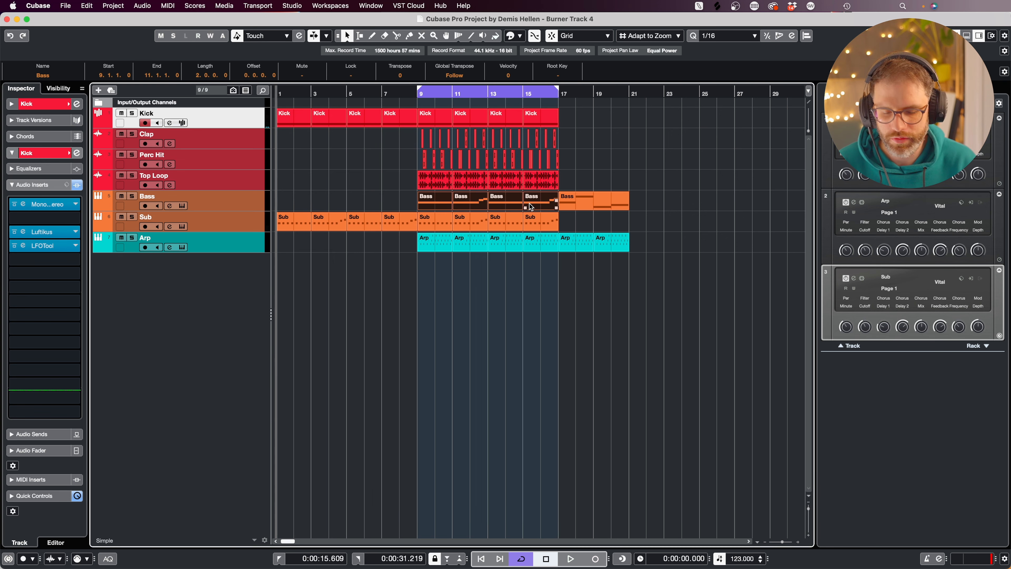
drag(684, 202, 567, 244)
Delete the Kick notes on beats 8.2 to 8.4 in the event starting at bar 7.
double_click(399, 118)
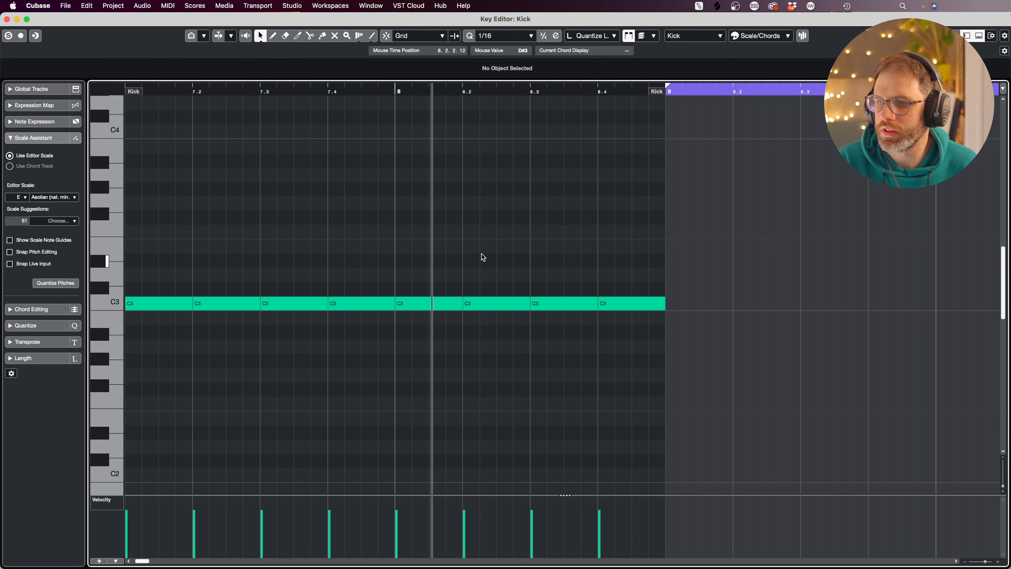
drag(754, 225, 487, 348)
key(Delete)
key(Escape)
Play the arrangement from bar 8 to check the transition into the section at bar 9.
click(400, 92)
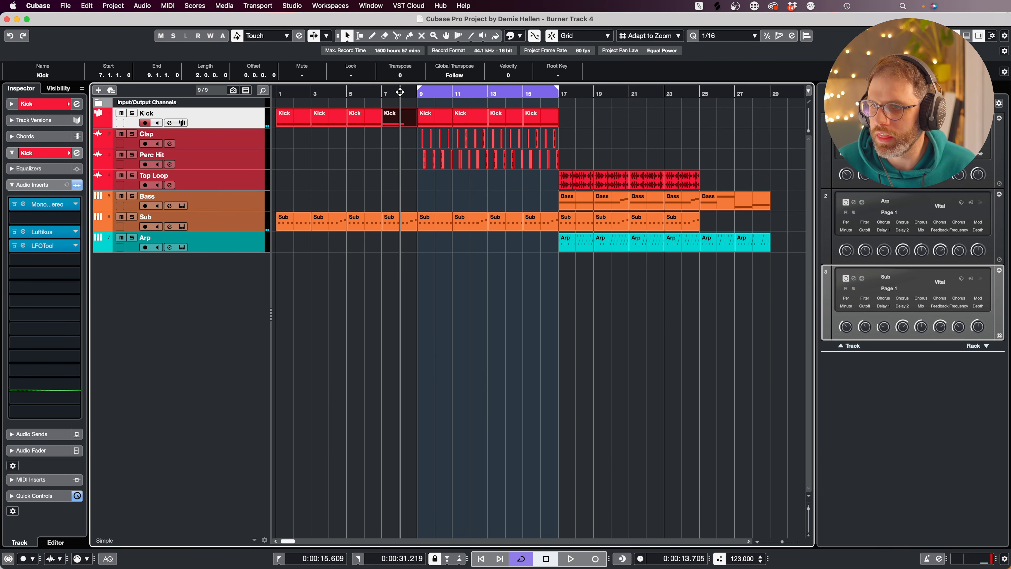
key(space)
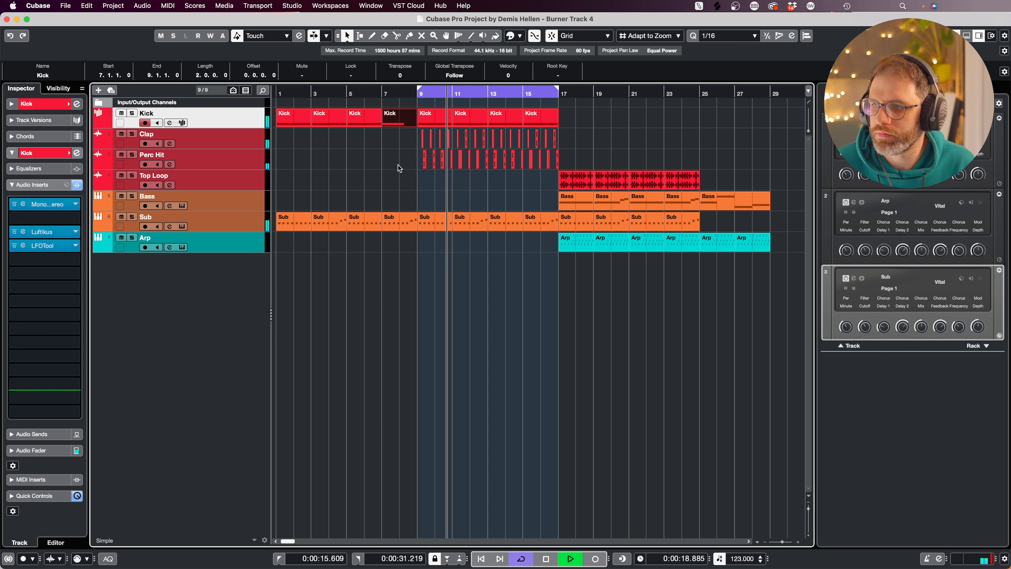
drag(394, 161, 446, 167)
key(space)
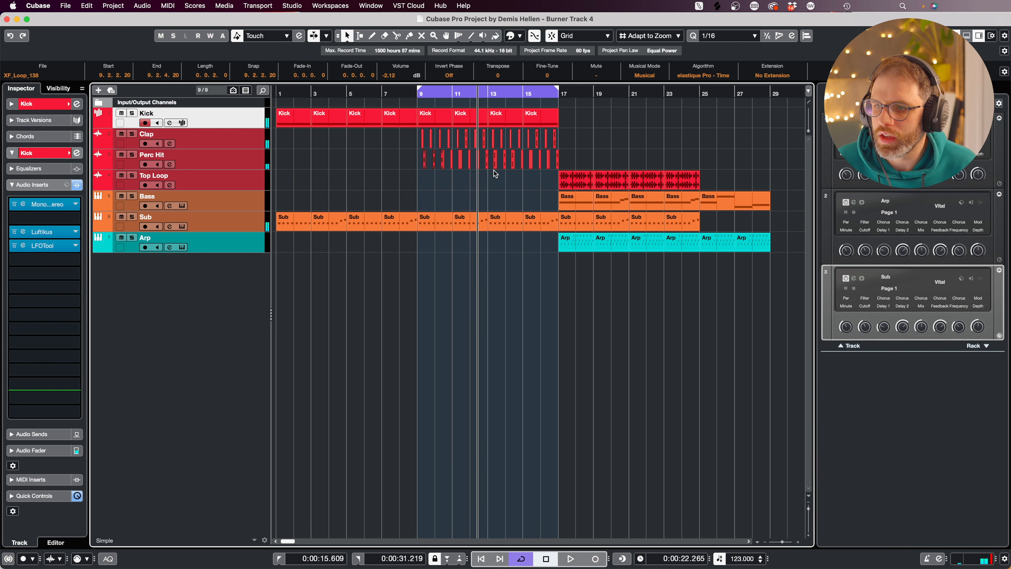
Remove the last three Kick notes, from beat 8.2 onward, in the event before bar 9 and close the Key Editor.
double_click(395, 118)
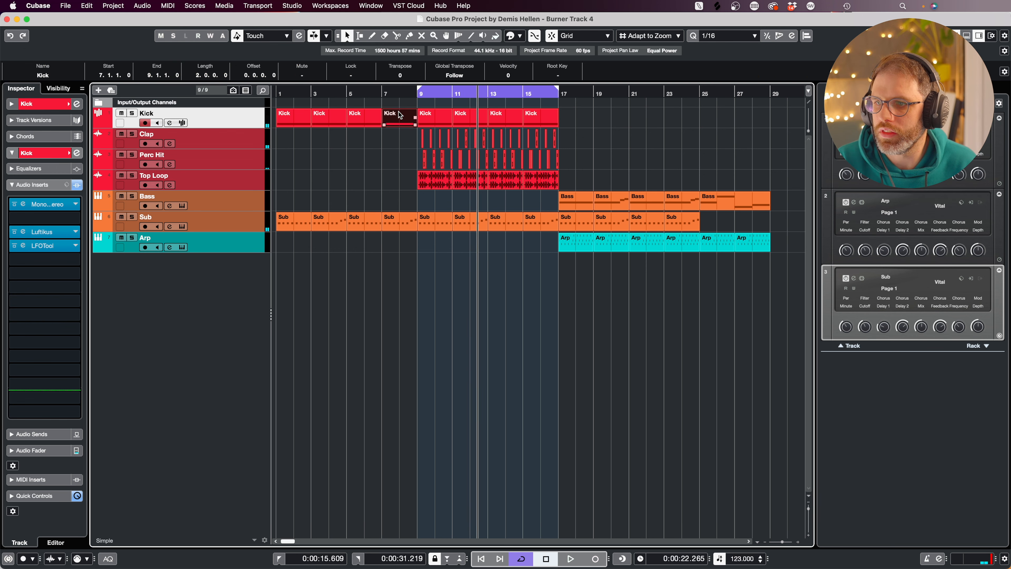
drag(946, 219, 514, 311)
key(Delete)
key(Return)
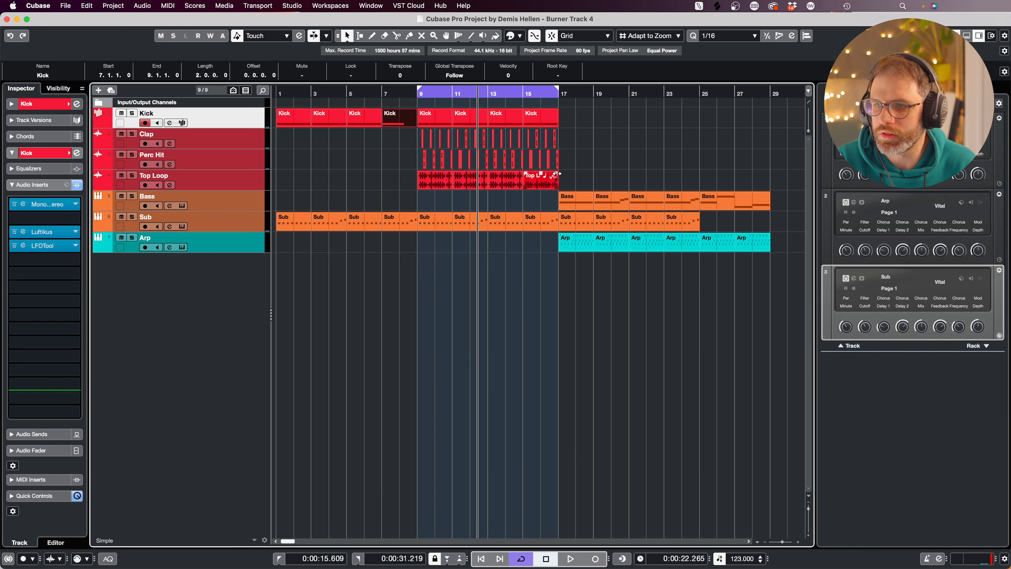
Copy the Top Loop and Clap events to bar 17, shift the Perc Hit events to bar 17, and audition the section from bar 9.
drag(577, 135, 559, 162)
click(463, 205)
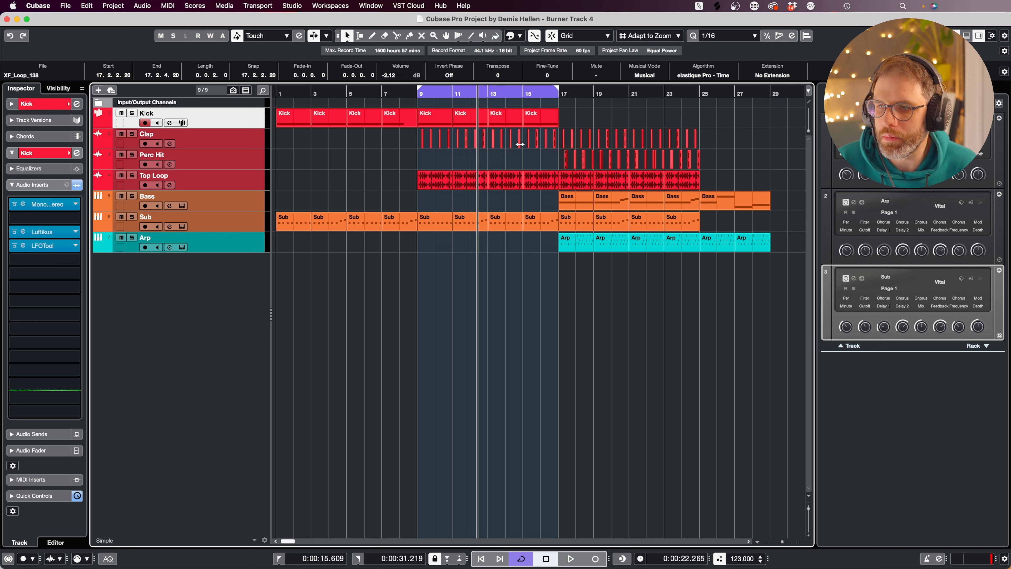
click(449, 112)
key(space)
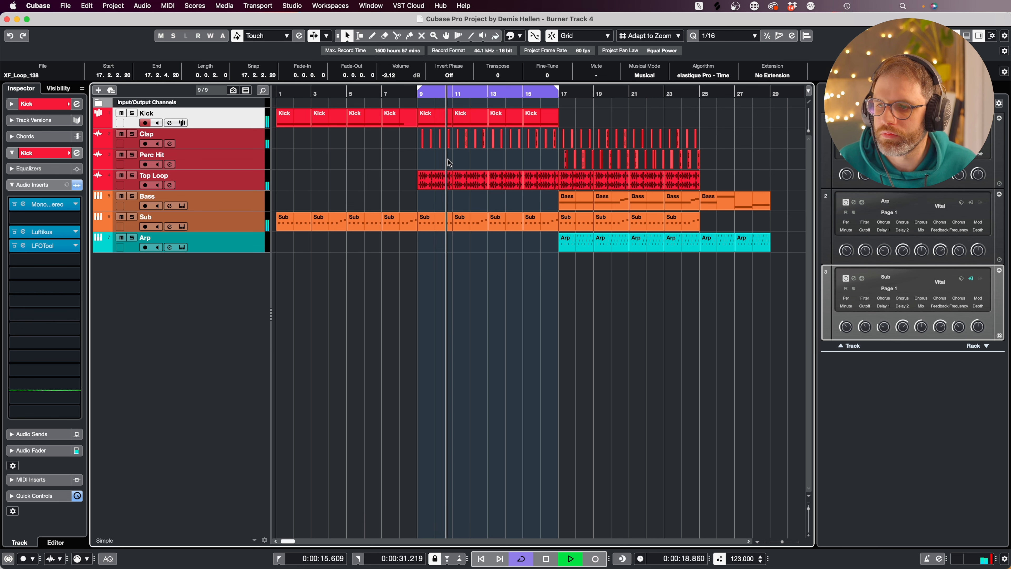
Delete the Clap events from bars 9–17.
drag(411, 152, 442, 117)
key(Delete)
key(Delete)
Replace the Kick events in bars 9–17 with duplicates of the first eight bars, continuing the duplicates to bar 25.
click(565, 120)
click(551, 120)
key(Delete)
click(411, 121)
key(super+d)
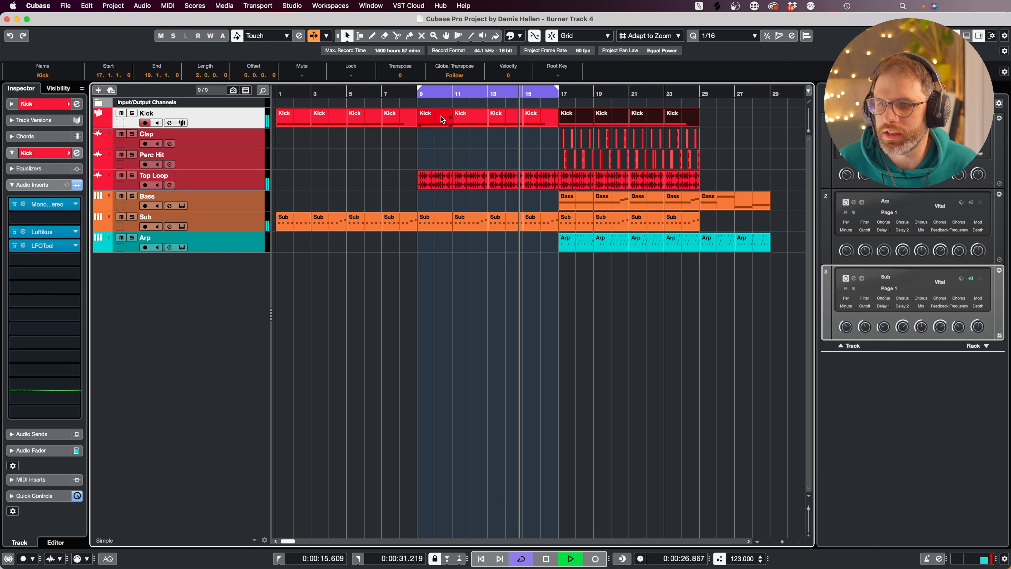
Set the loop range to bars 17–25 and delete the Bass events starting at bars 17 and 19.
drag(714, 112, 577, 119)
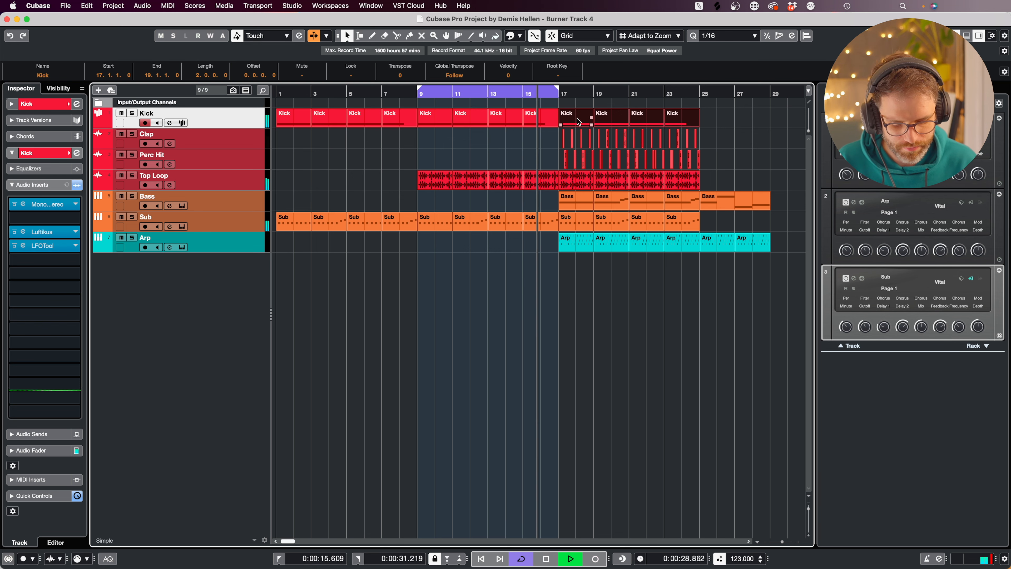
key(p)
click(576, 201)
key(Delete)
click(604, 204)
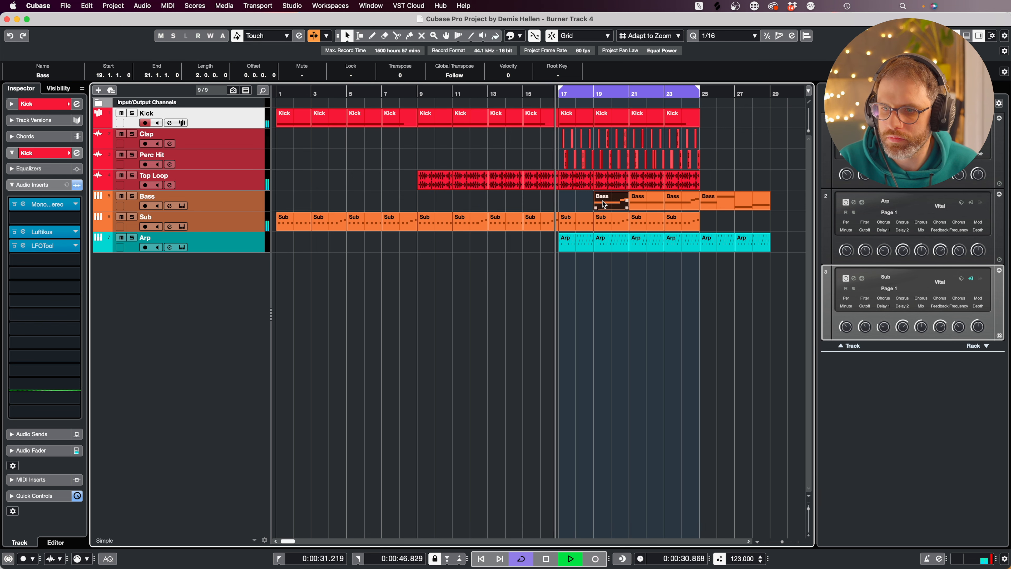
key(Delete)
Shift the remaining Bass events so they start at bar 25.
click(655, 204)
drag(616, 199, 742, 207)
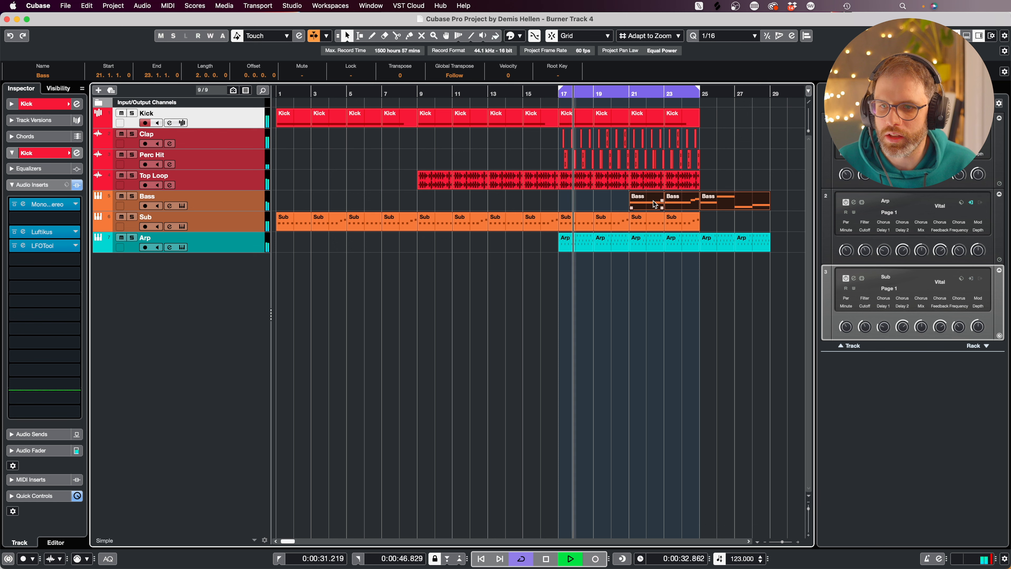
drag(655, 203, 820, 180)
Duplicate the Kick, Clap, Perc Hit, Top Loop and Sub events of bars 17–25 into bars 25–33, and extend the Arp duplicates to bar 33.
drag(570, 110, 434, 181)
key(super+d)
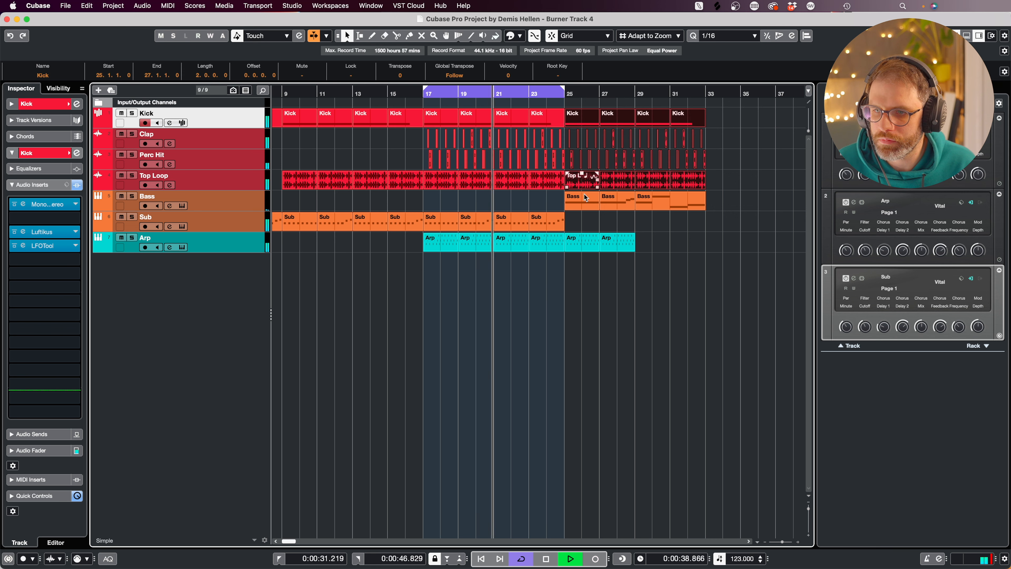
drag(582, 220, 426, 223)
key(super+d)
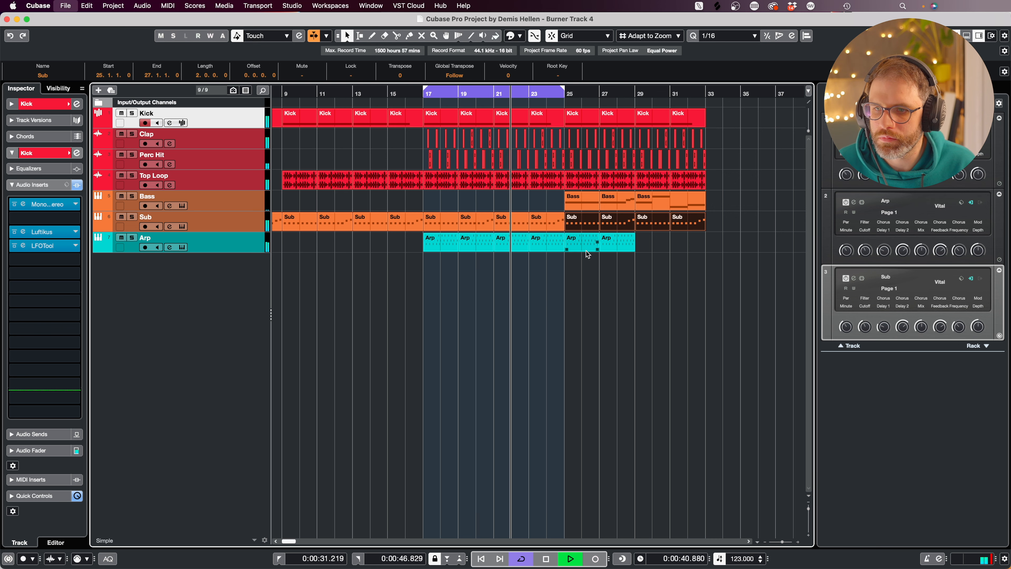
drag(586, 255, 637, 246)
key(super+d)
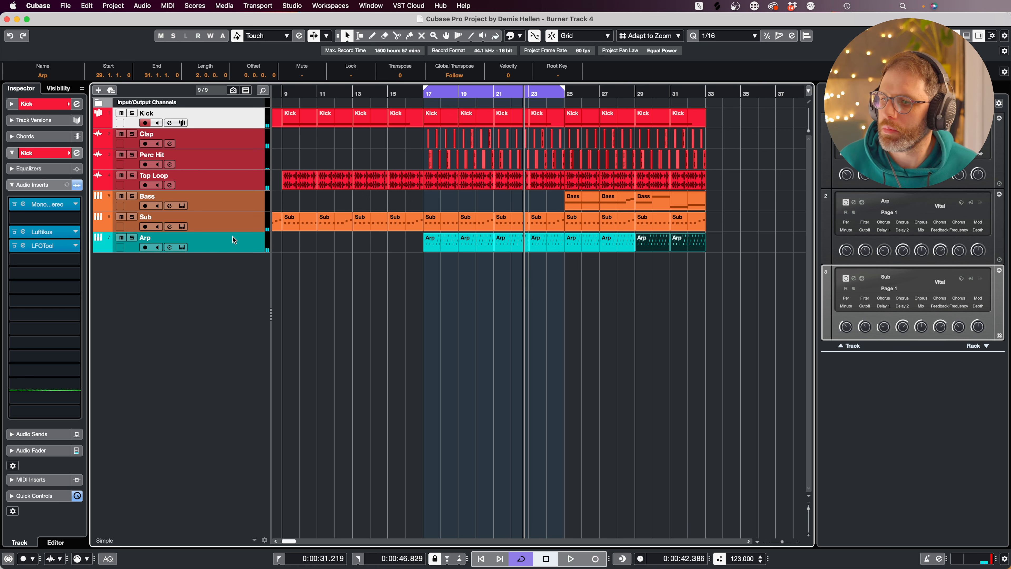
Stop playback and delete the Arp events from bars 17–25.
key(space)
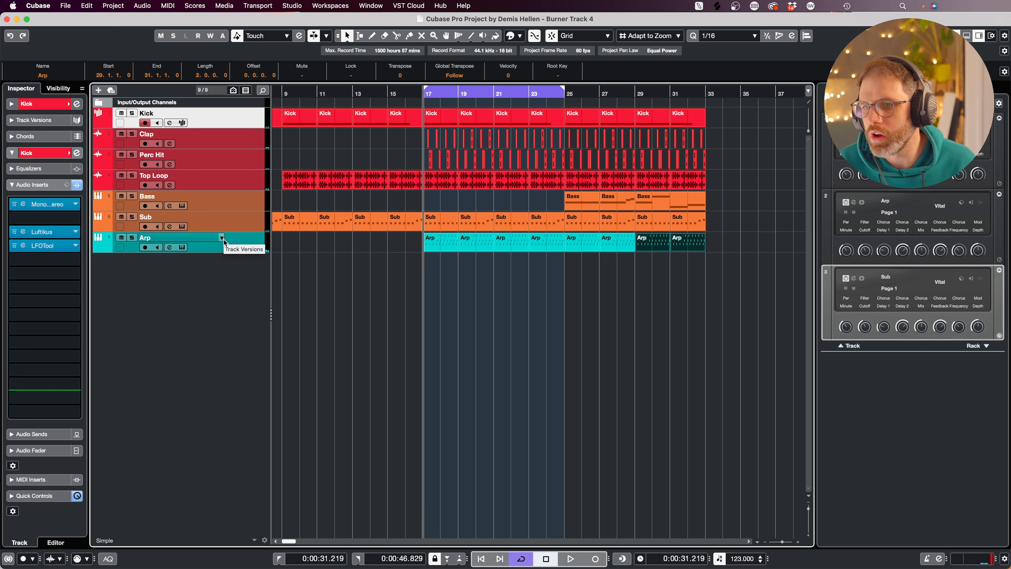
click(224, 240)
drag(397, 280, 544, 243)
key(Delete)
Move the four-bar Bass event to bar 33 and duplicate two Arp events into bars 33–37.
click(713, 209)
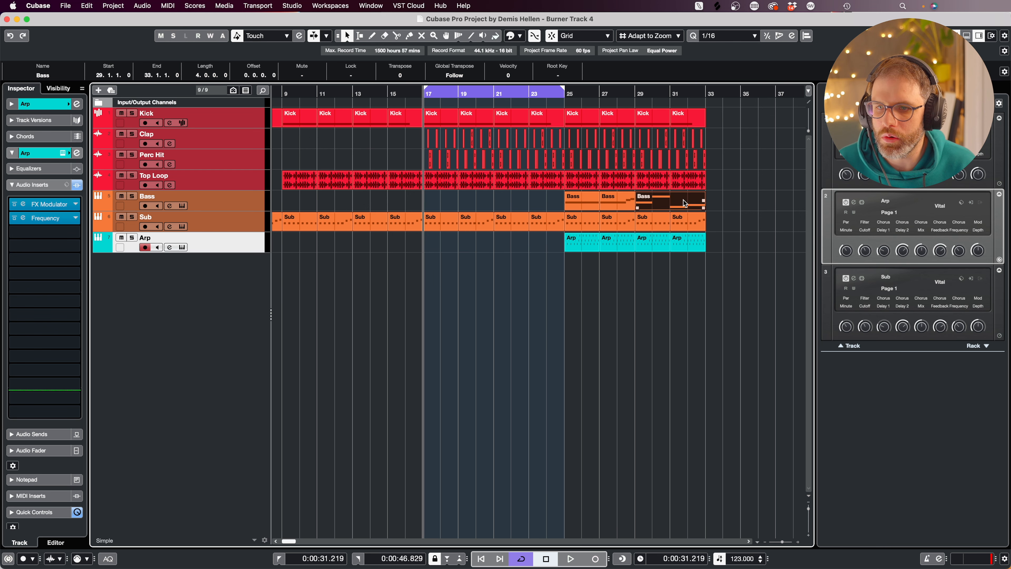
drag(683, 200, 717, 202)
drag(718, 248, 653, 241)
key(super+d)
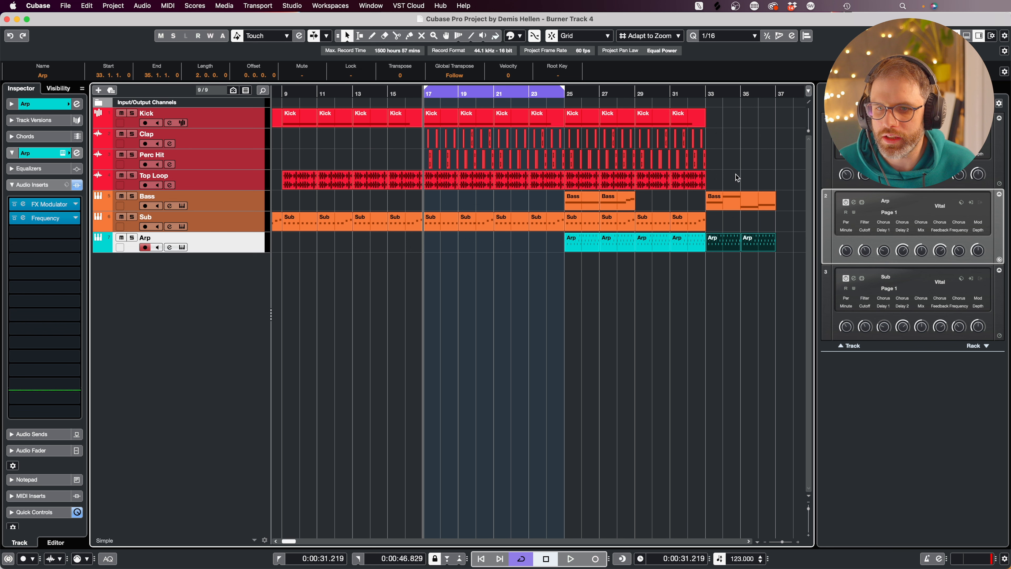
Duplicate the two Bass events of bars 25–29 into bars 29–33.
drag(722, 166, 786, 258)
drag(659, 205, 577, 199)
key(super+d)
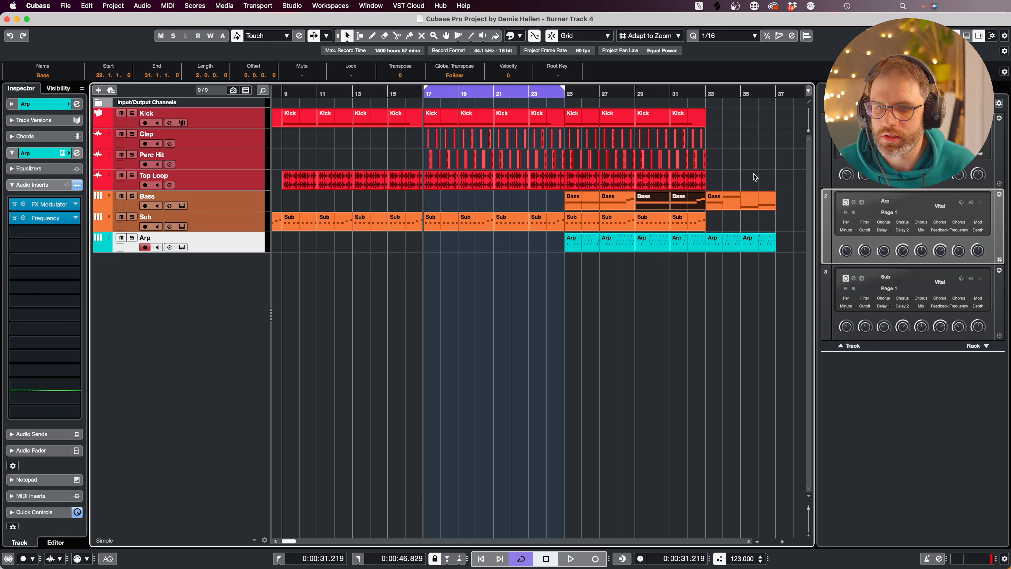
Set the loop range to the Bass and Arp events of bars 33–37 and play it.
drag(754, 174, 719, 252)
key(p)
key(space)
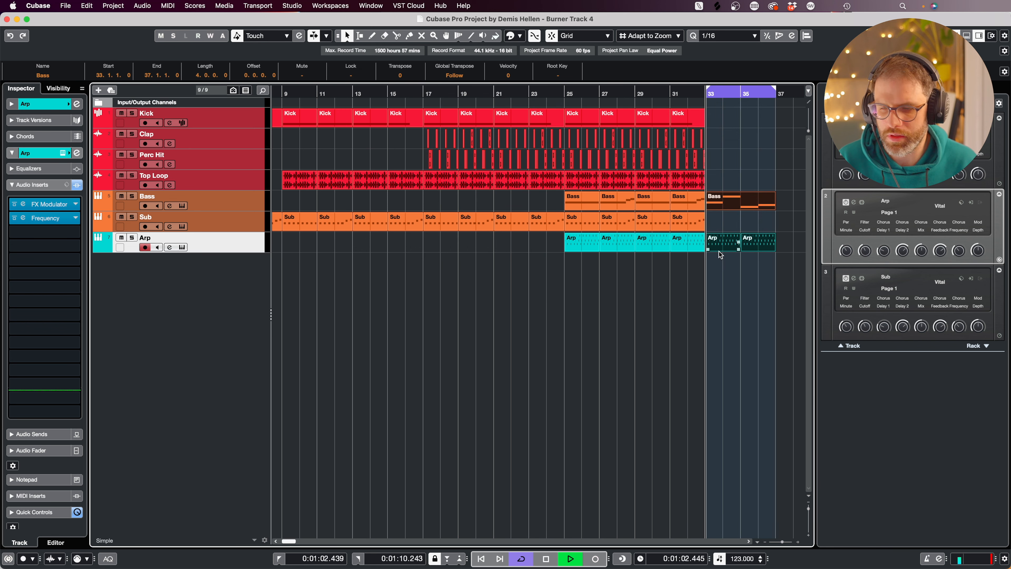
Transpose all four notes of the Bass event at bar 33 down one octave and audition them.
double_click(736, 204)
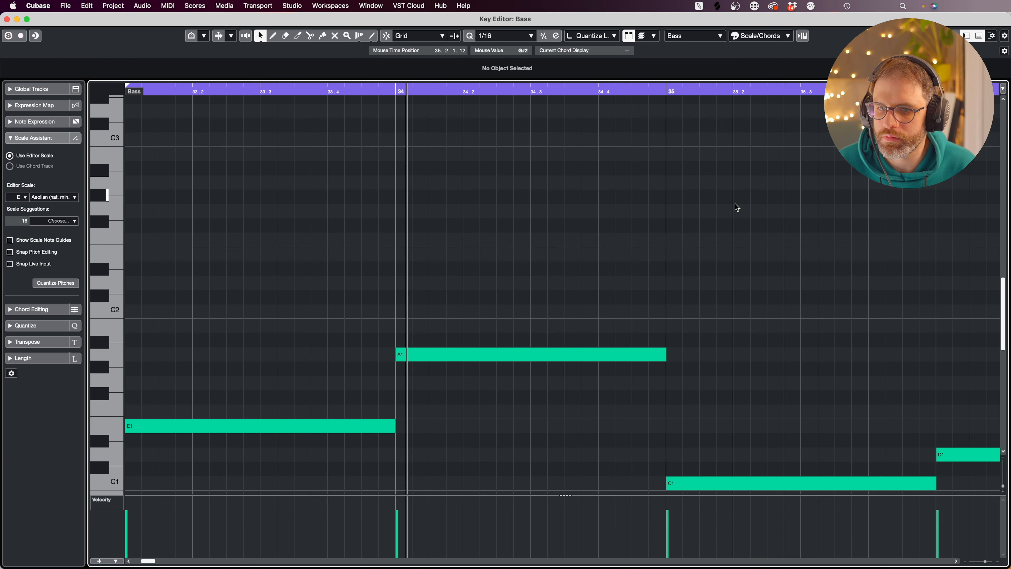
scroll(727, 196, down, 5)
key(g)
key(g)
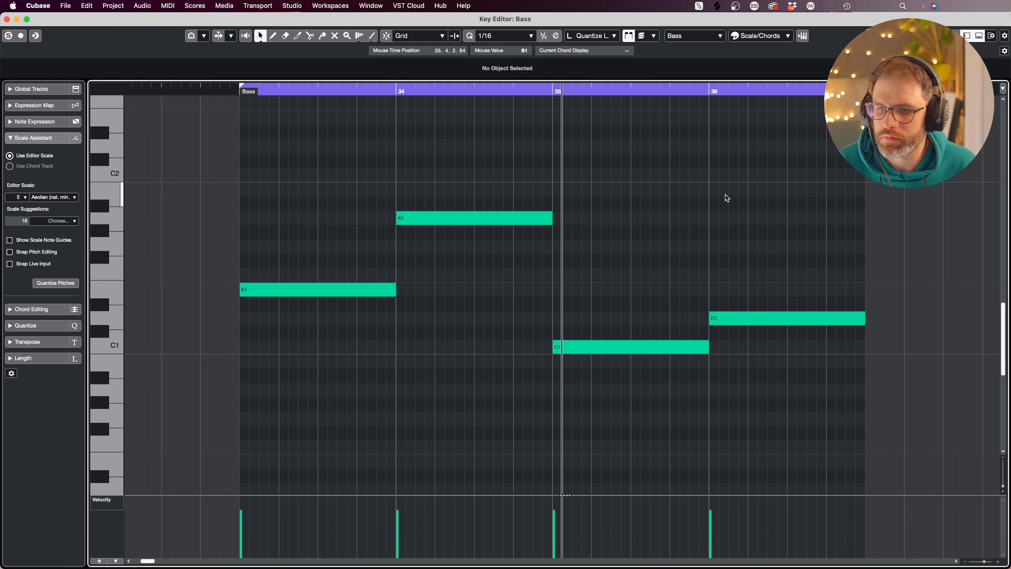
key(g)
drag(721, 184, 287, 479)
key(shift+Down)
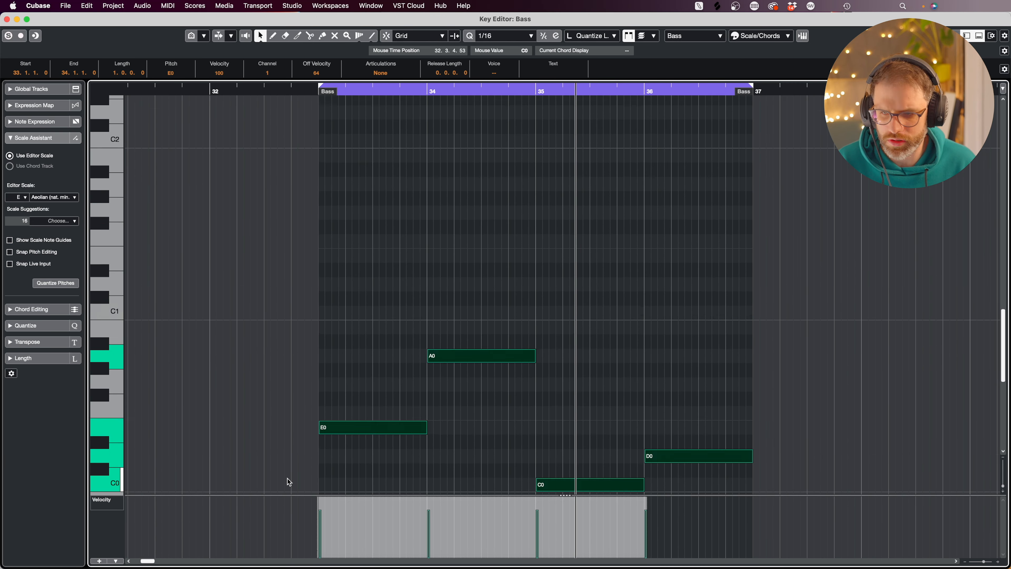
key(space)
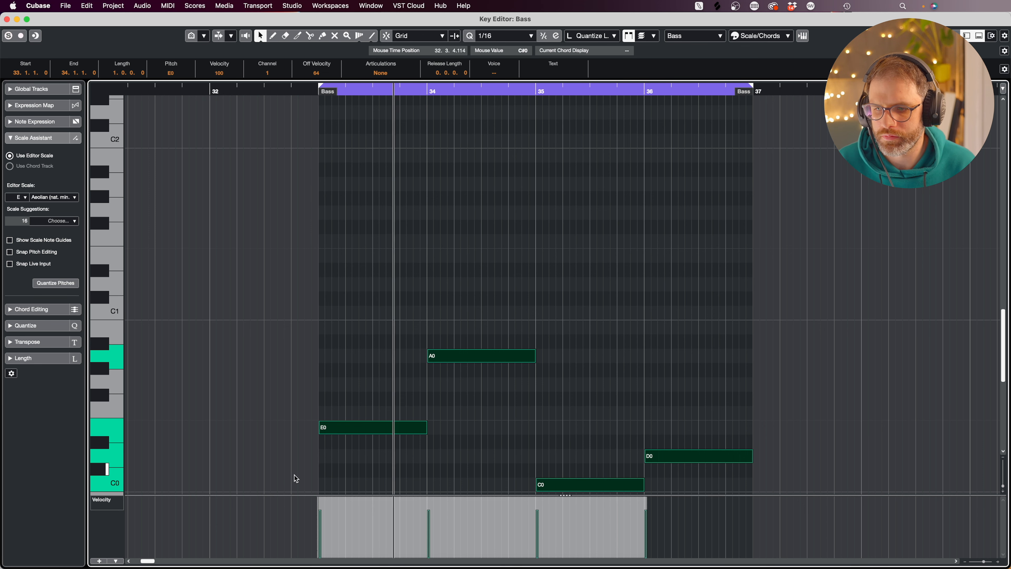
scroll(654, 255, down, 2)
click(655, 254)
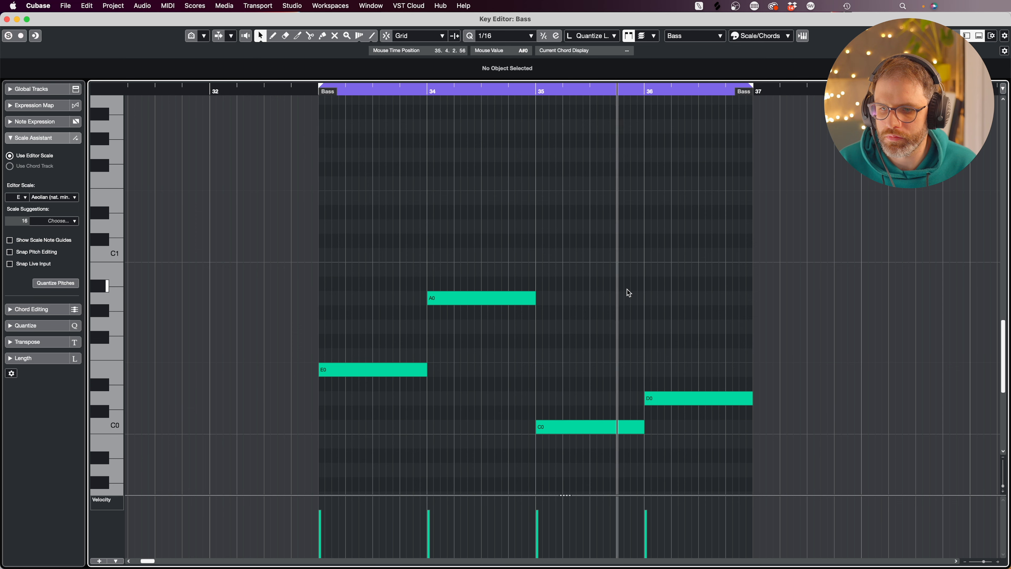
key(super+w)
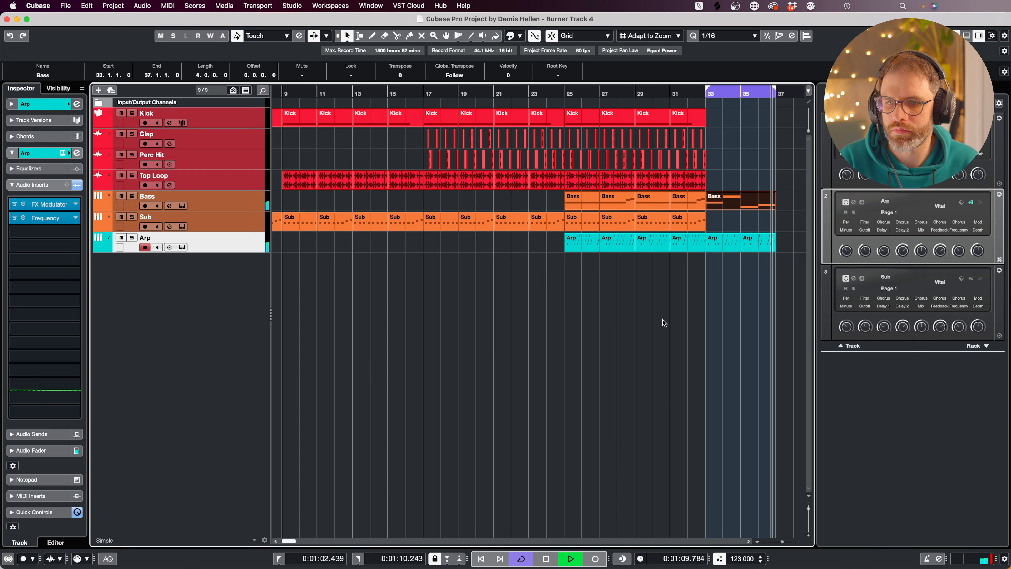
Duplicate the Top Loop events into bars 33–37 and save the project.
drag(728, 170, 664, 178)
key(super+d)
key(super+s)
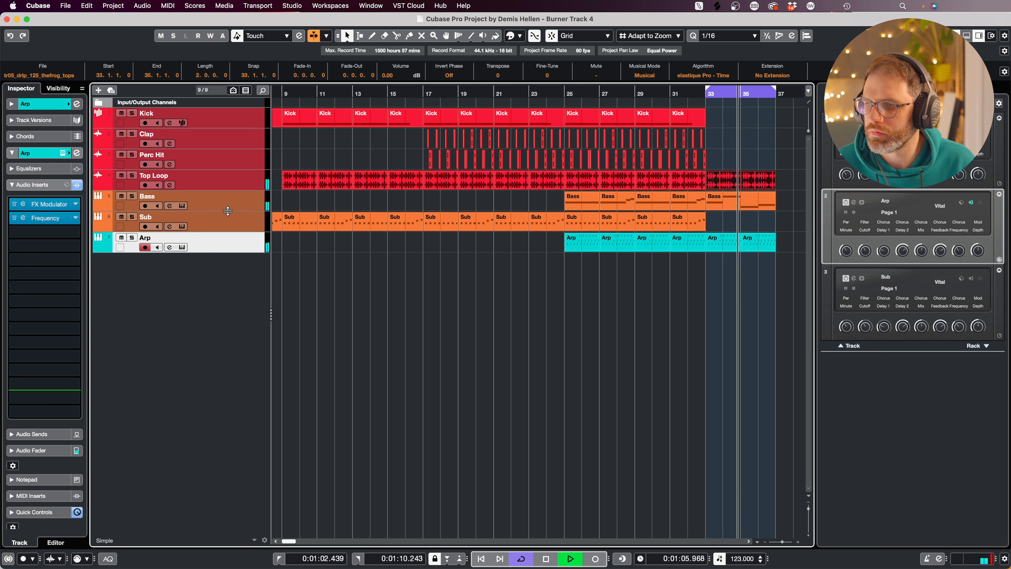
Lower the band 1 low cut in the Arp track's Frequency EQ to 119 Hz.
click(36, 218)
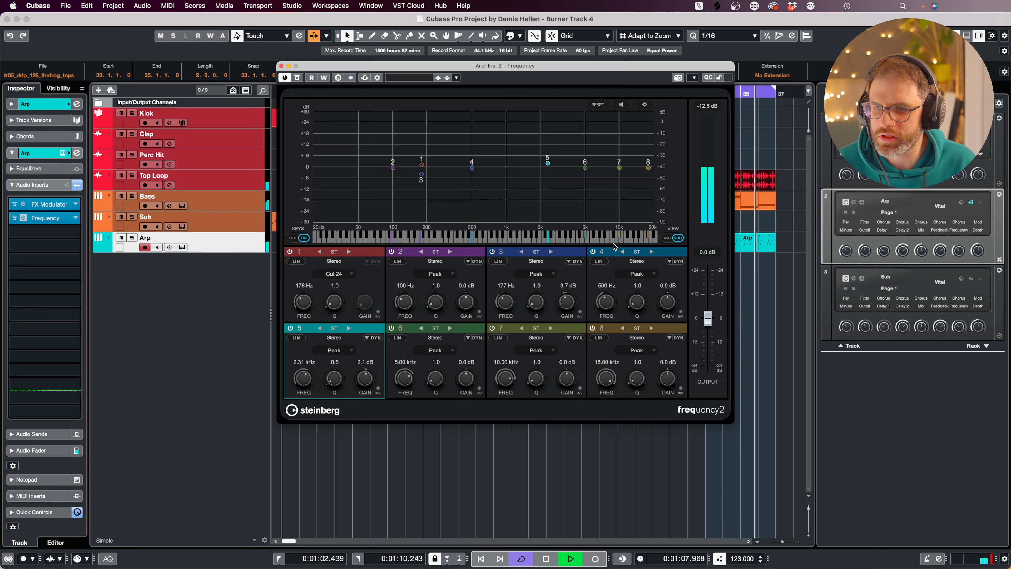
drag(422, 165, 402, 167)
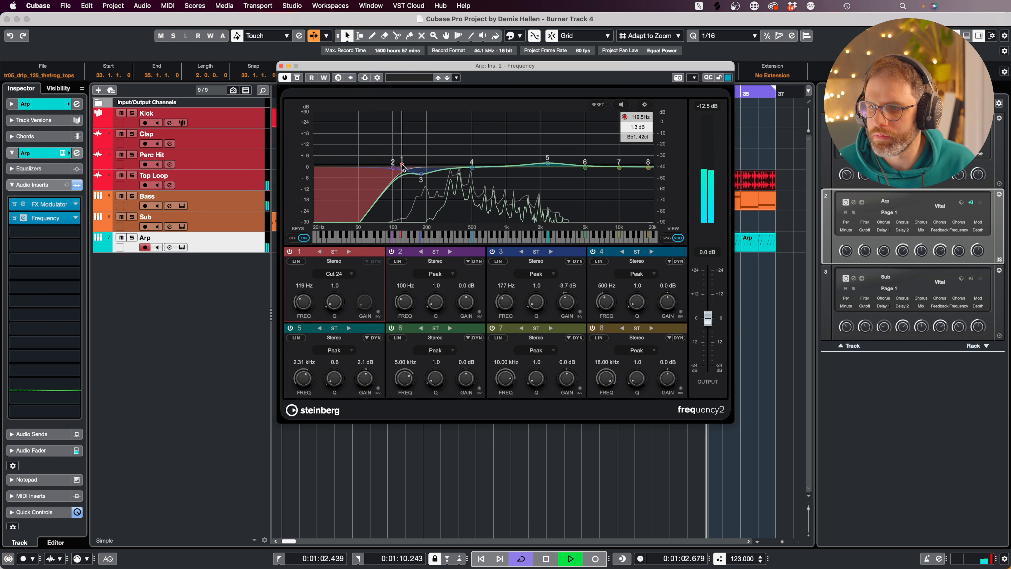
click(281, 67)
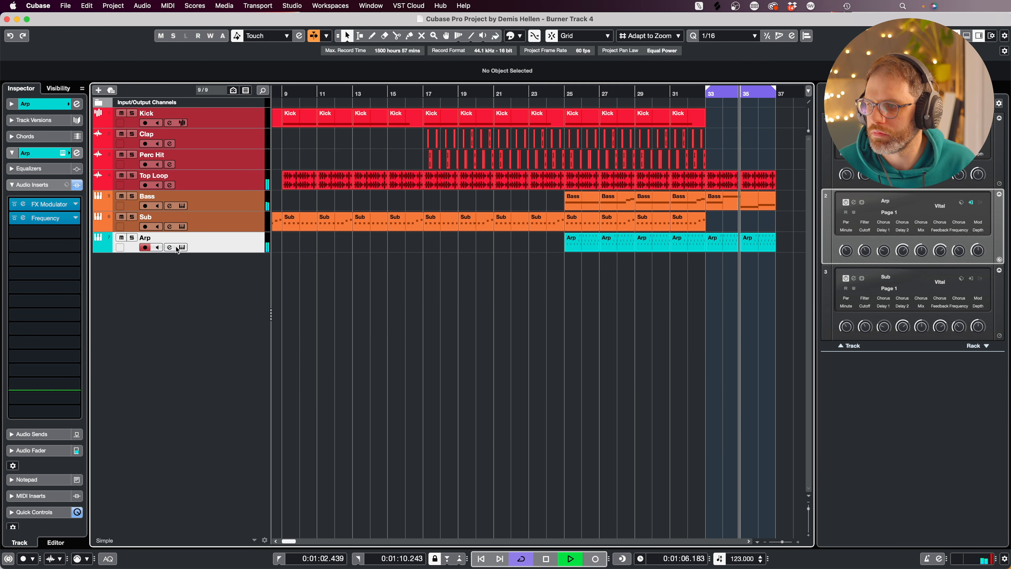
Set band 8 of the Arp's Frequency EQ to Cut 6, sweep it down to about 6.65 kHz, and leave it at 19.23 kHz.
click(23, 217)
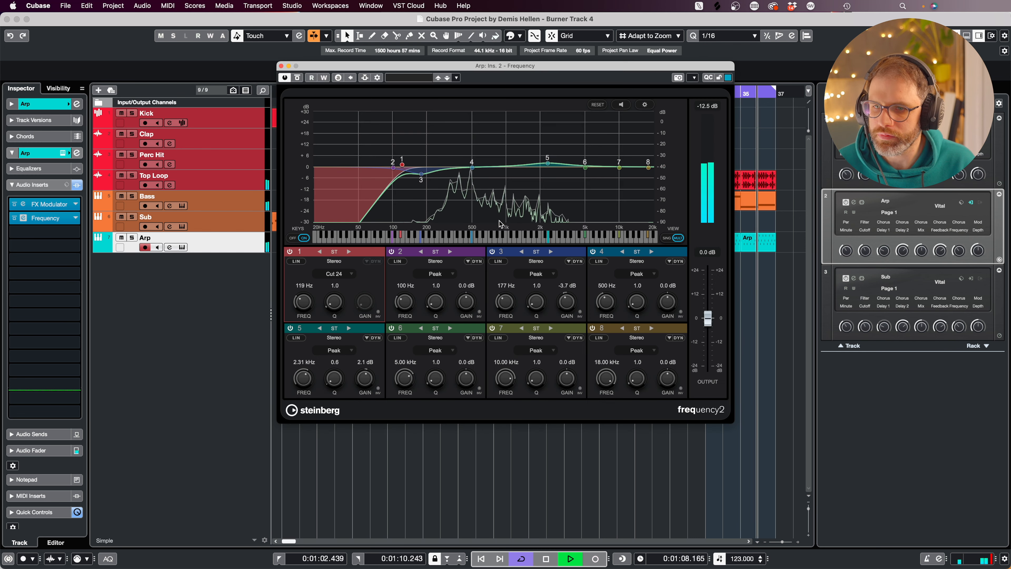
click(637, 274)
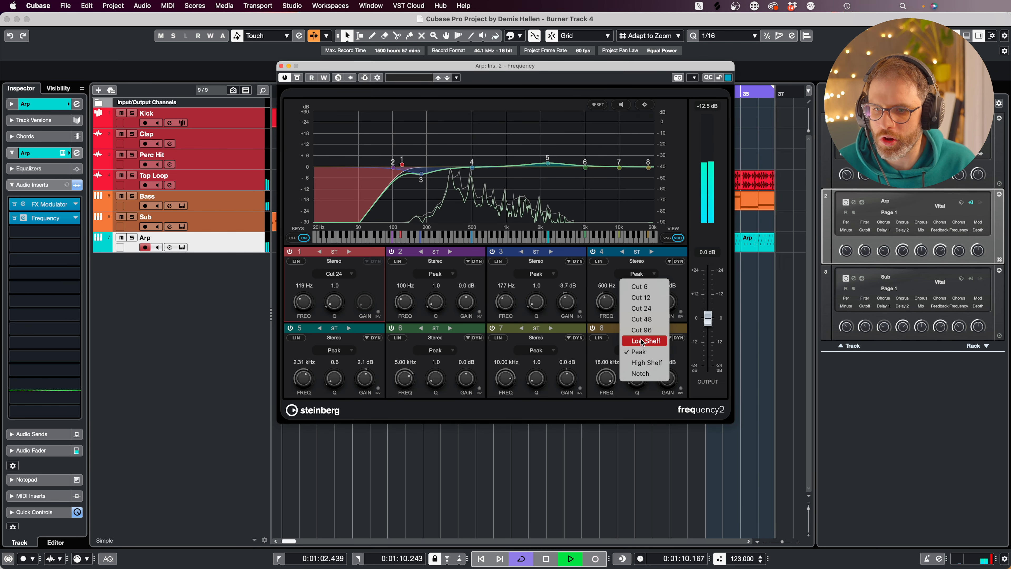
click(640, 287)
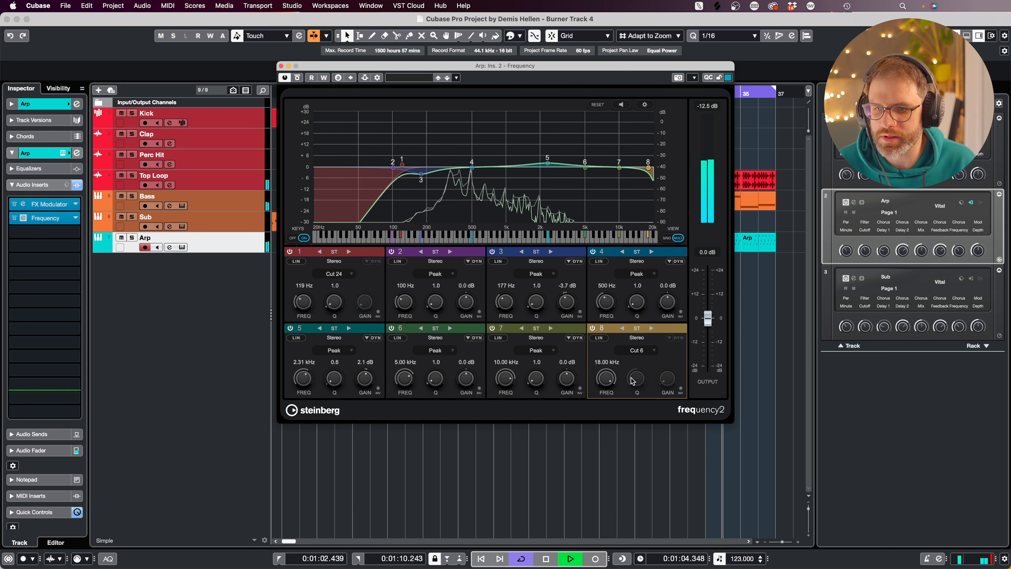
mouse_move(603, 385)
mouse_down()
mouse_move(610, 438)
mouse_move(604, 400)
mouse_up()
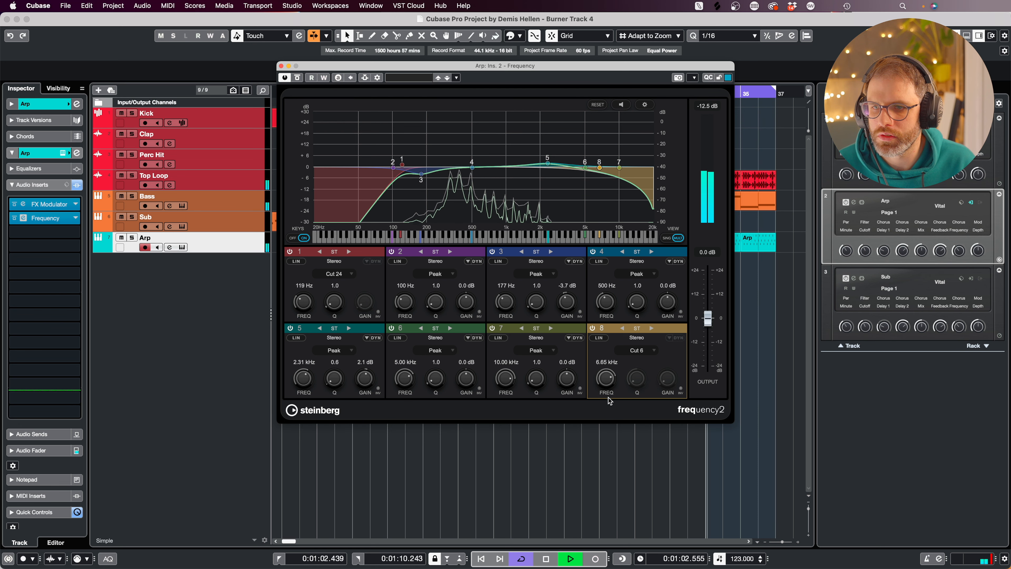
key(space)
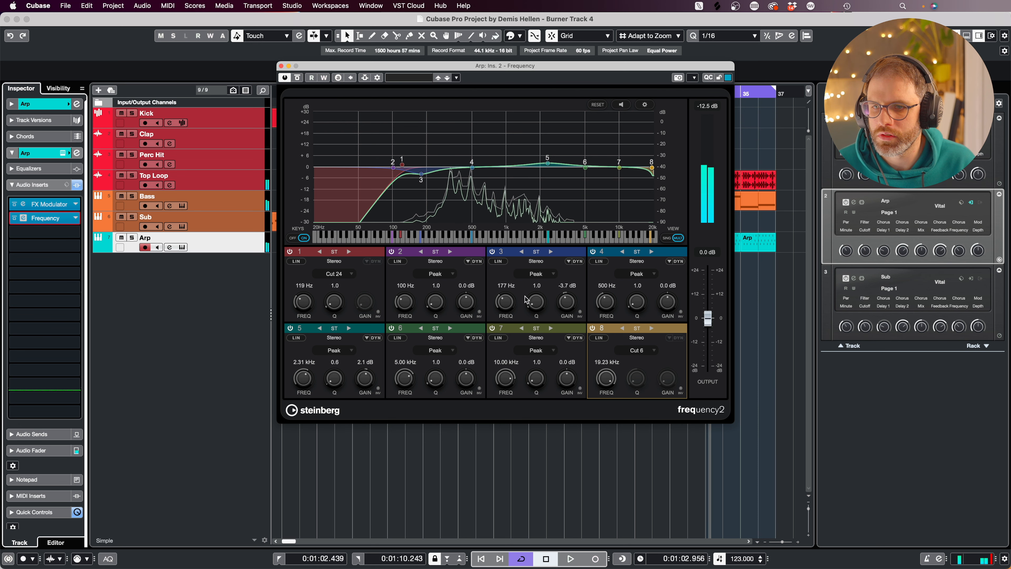
click(281, 66)
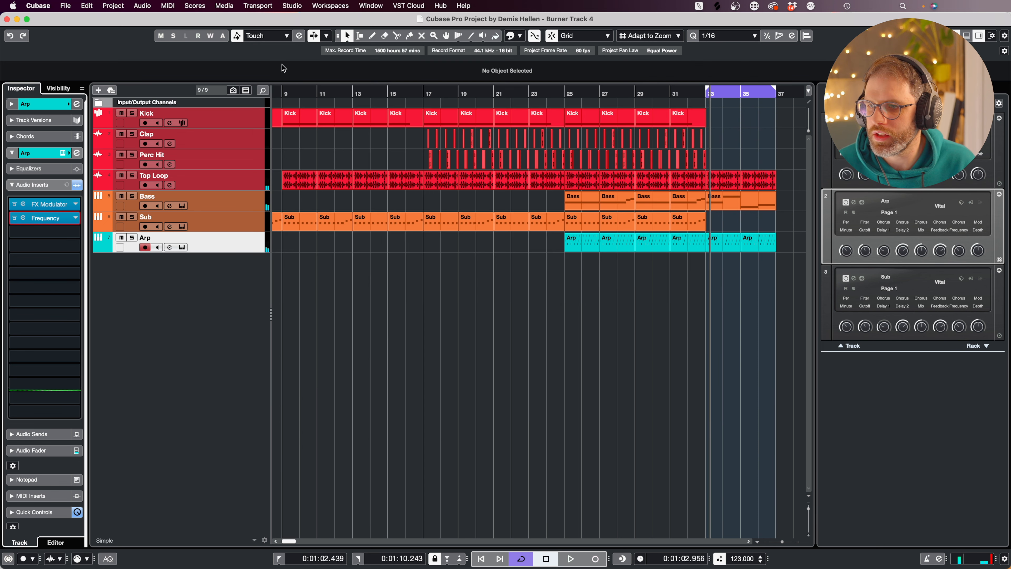
Readjust the Arp EQ's band 1 low cut, sweeping it up to about 269 Hz during playback.
click(24, 218)
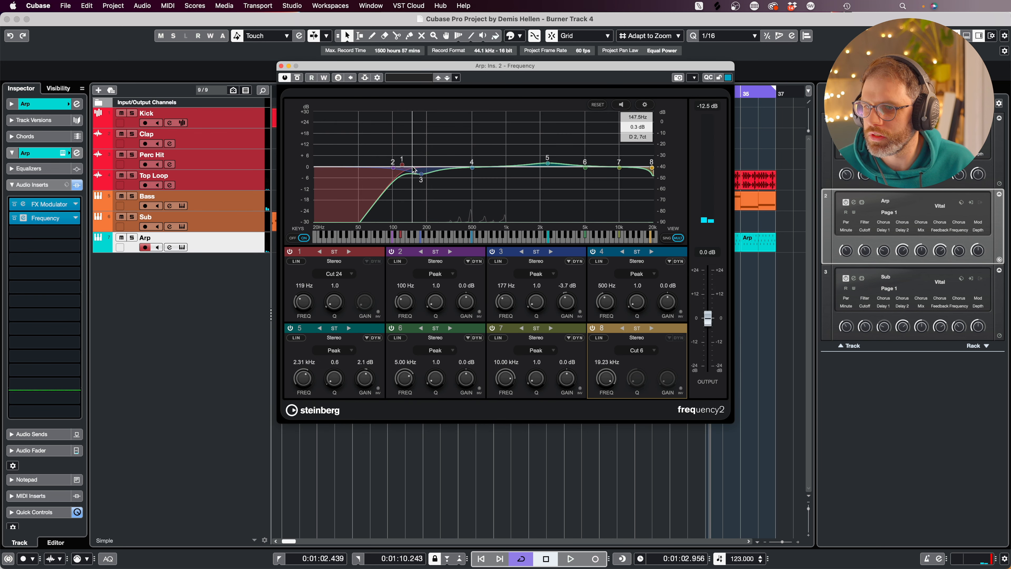
drag(403, 164, 409, 166)
key(space)
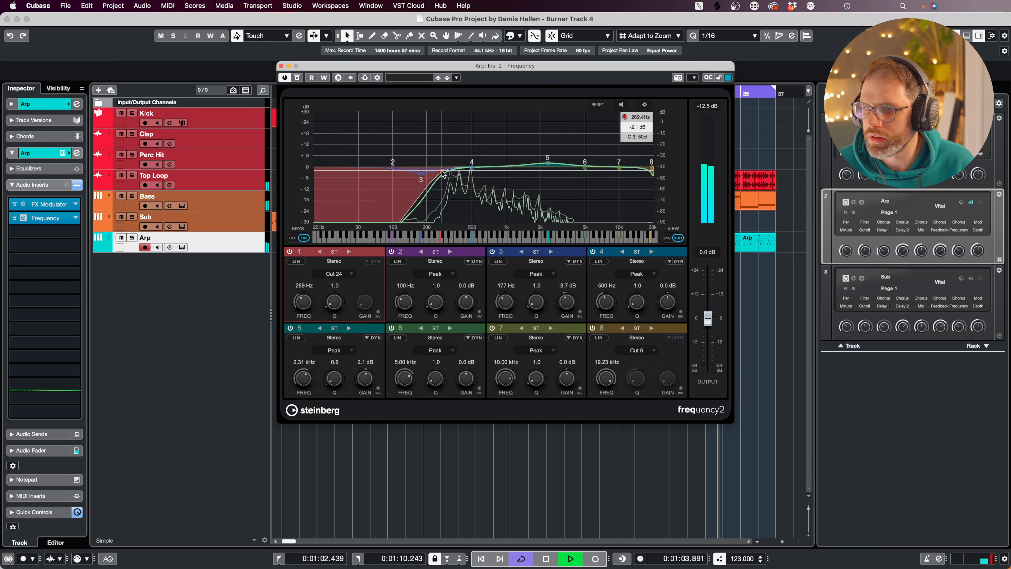
click(281, 66)
Set band 1 of the Bass track's Frequency EQ to Cut 24 at 165 Hz.
click(207, 197)
click(23, 218)
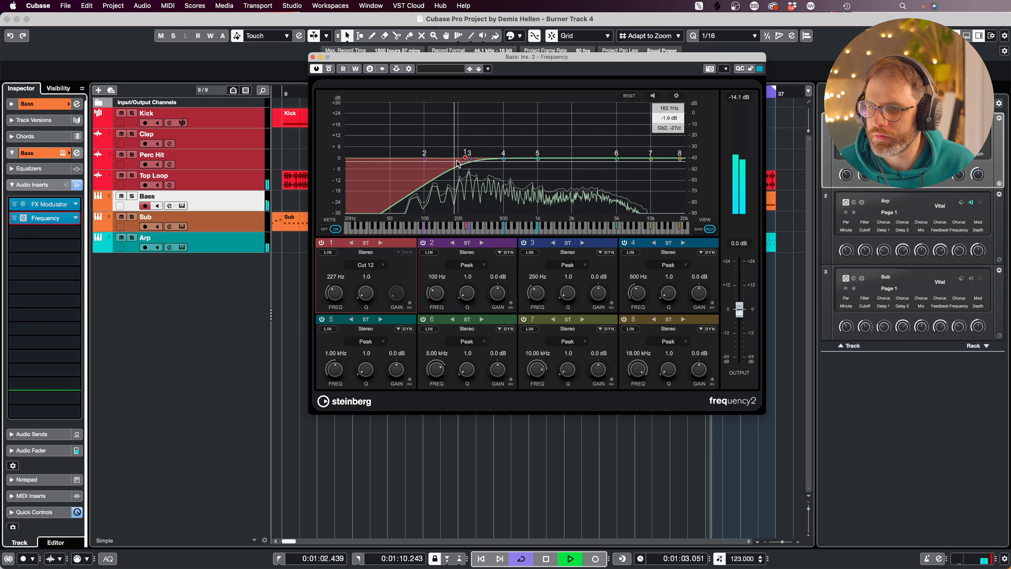
drag(468, 160, 460, 161)
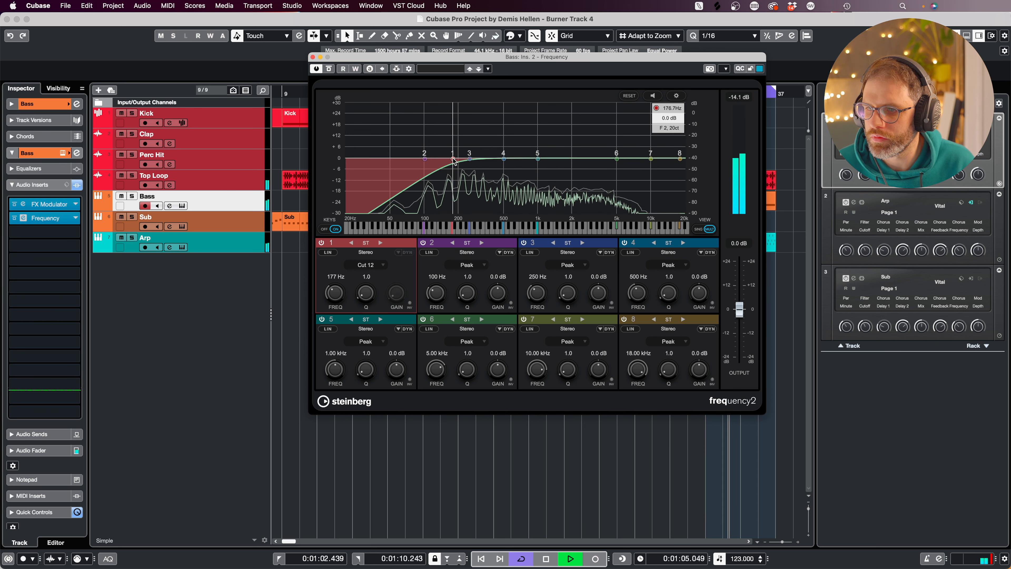
click(370, 265)
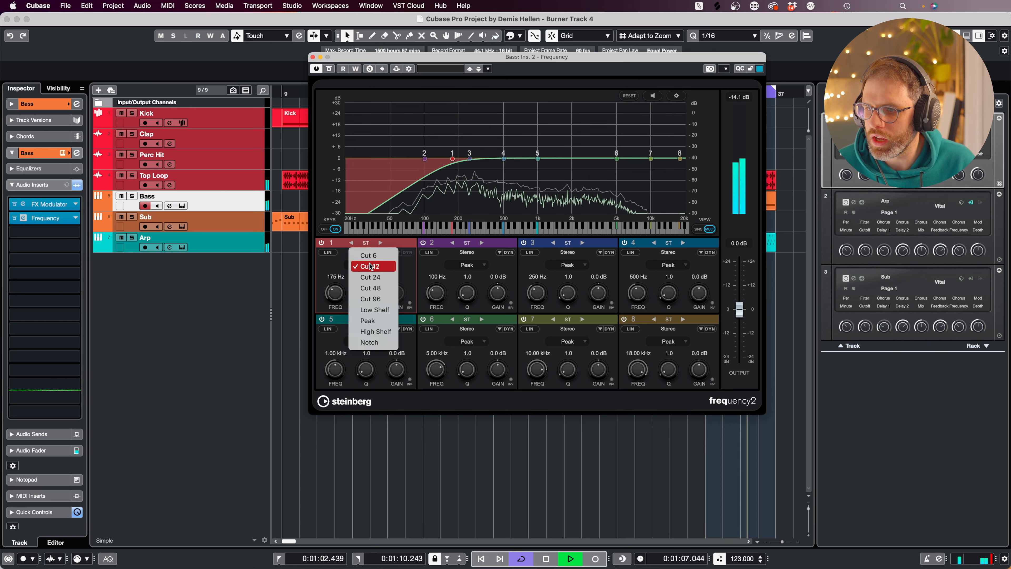
click(377, 281)
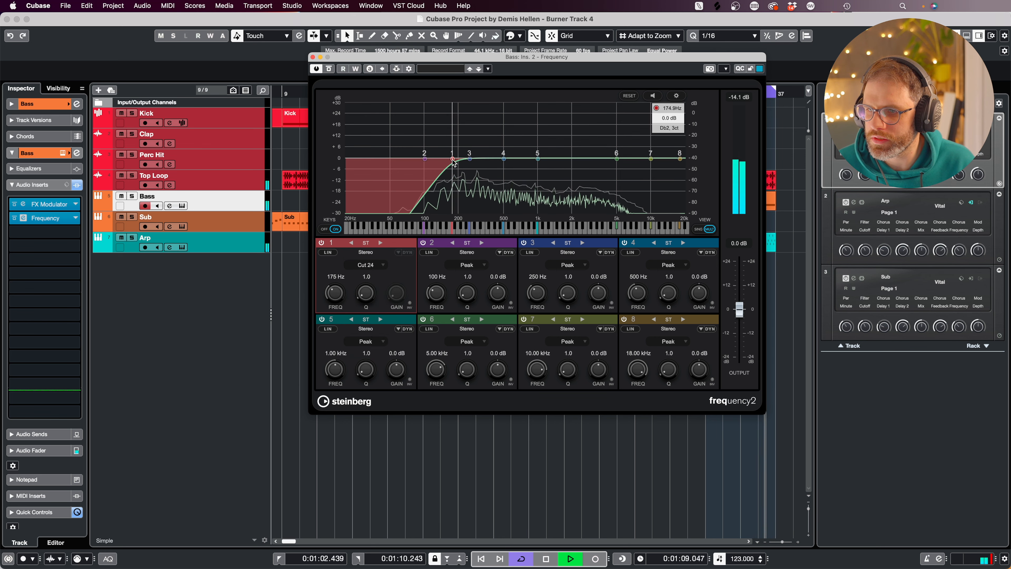
drag(453, 160, 450, 163)
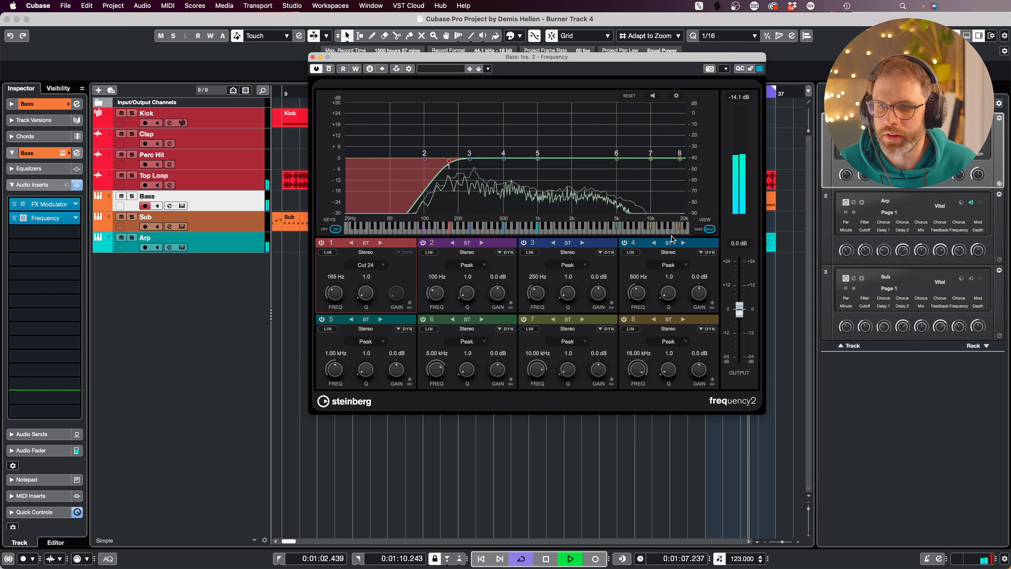
Set band 8 of the Bass track's Frequency EQ to Cut 6 and lower its frequency to 2.81 kHz.
click(672, 344)
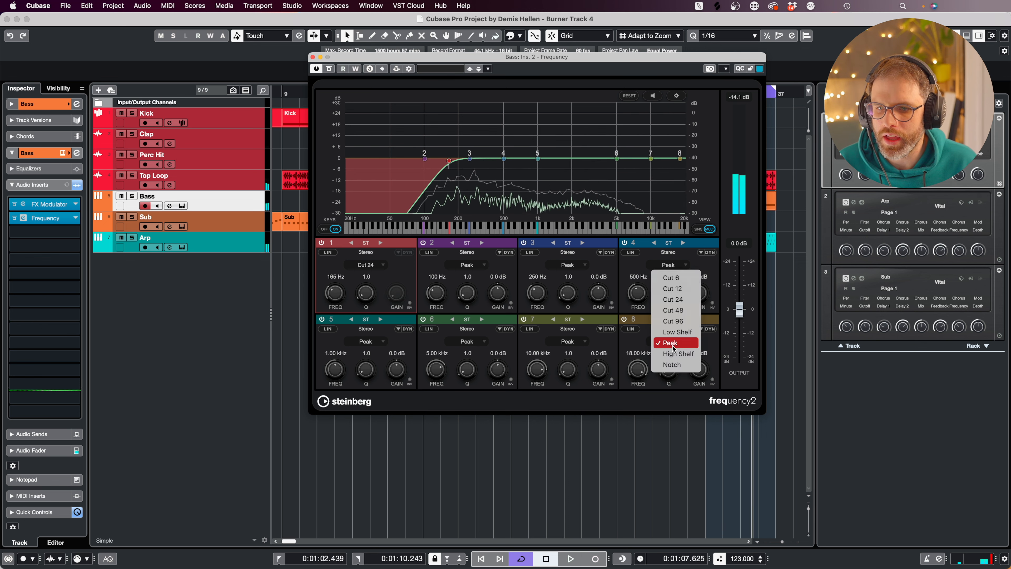
click(677, 279)
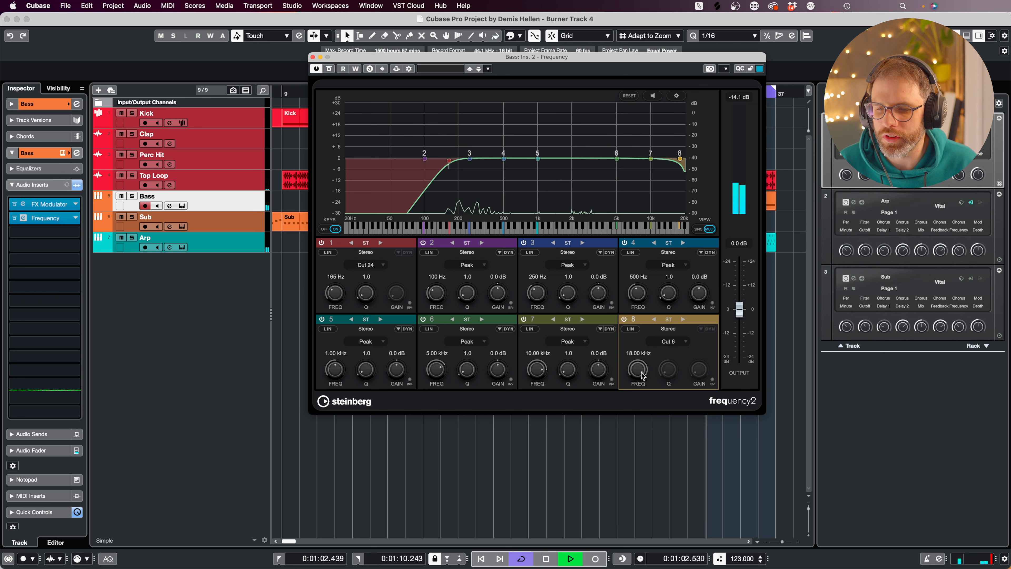
drag(642, 407, 642, 405)
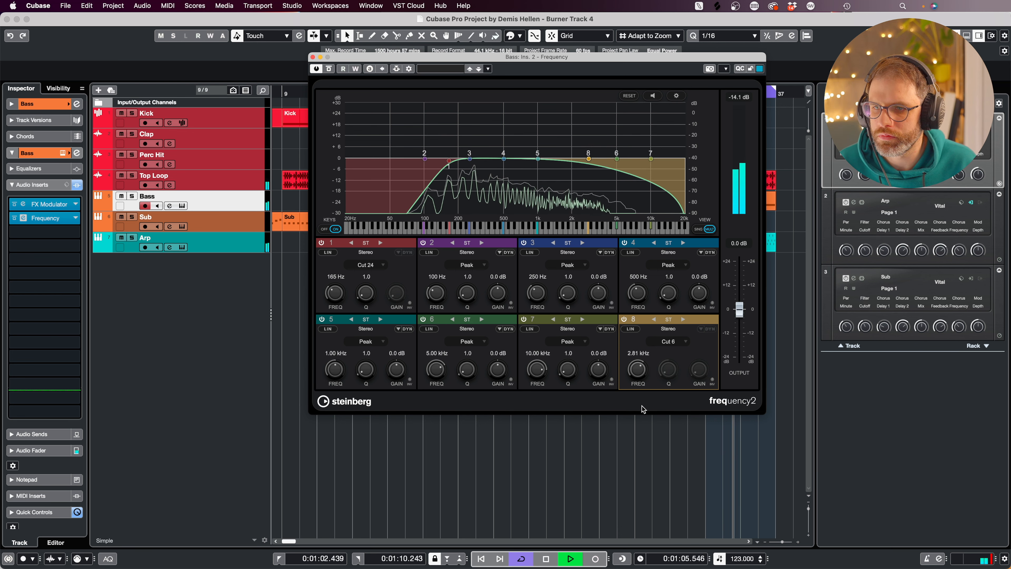
Close the Bass EQ and play the arrangement from just before bar 25.
click(312, 57)
key(space)
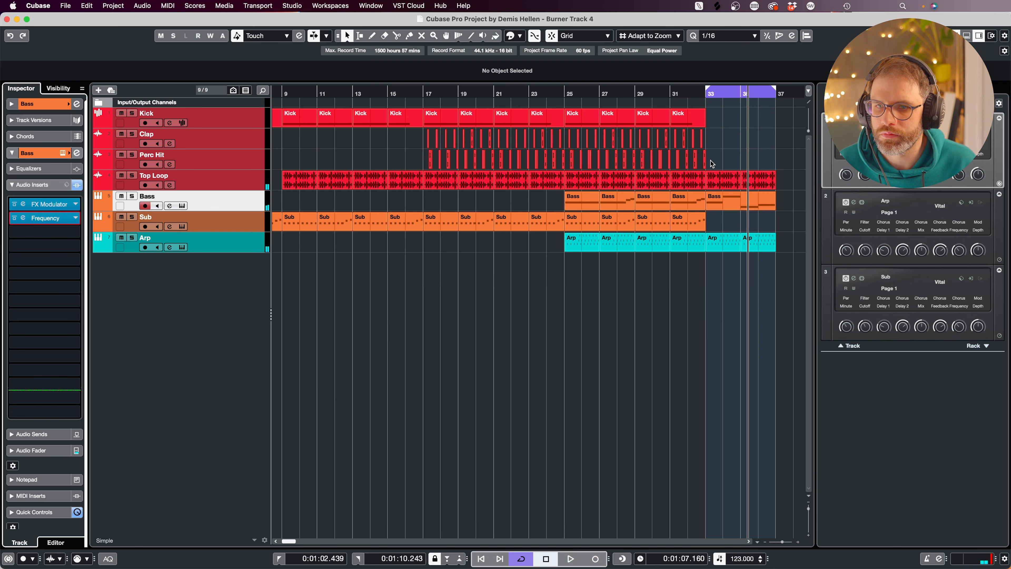
click(553, 101)
key(space)
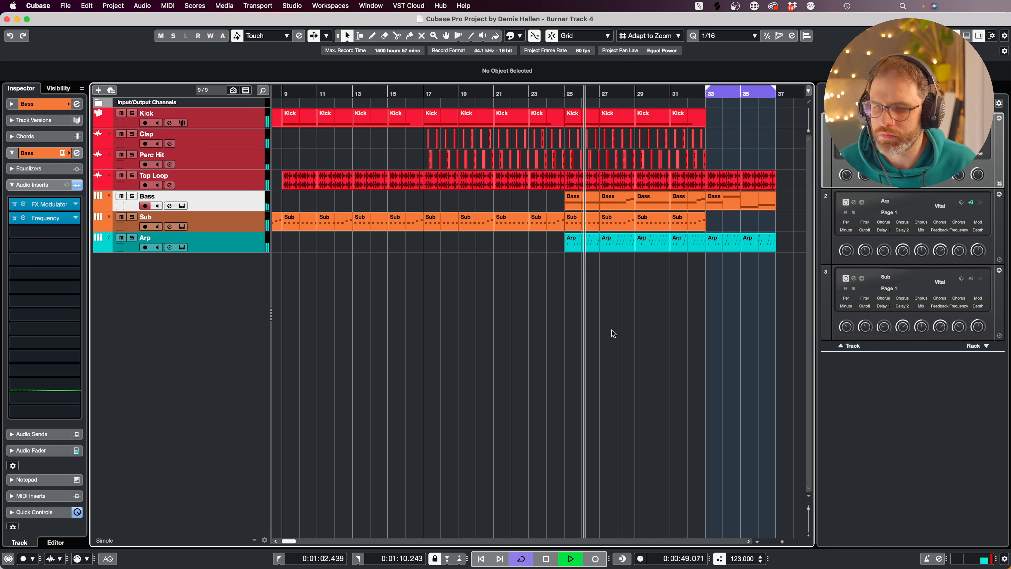
key(g)
key(g)
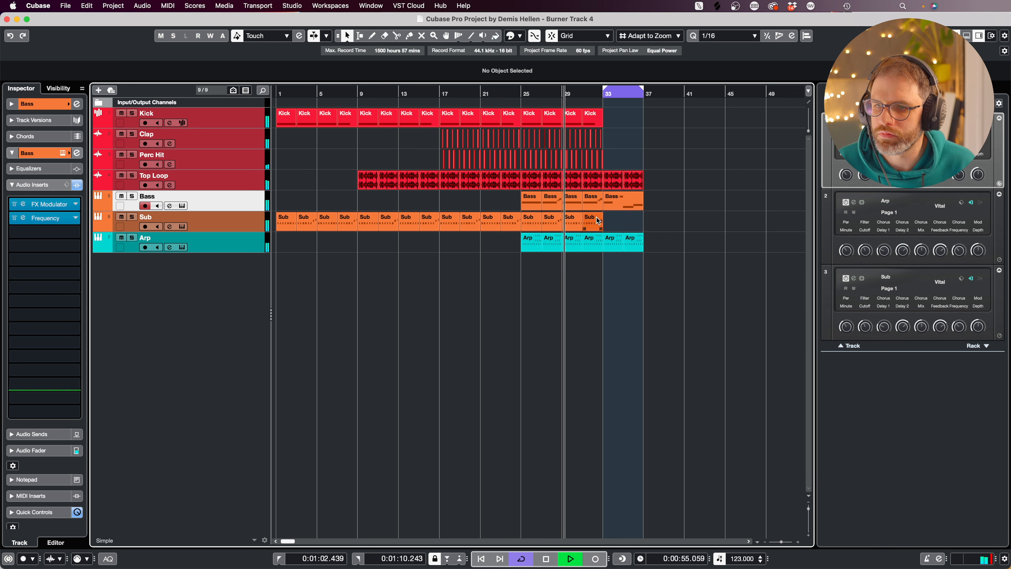
Delete the Arp parts in bars 25 to 32 and duplicate the four-bar Top Loop, Bass and Arp section from bar 33 to bar 37.
drag(519, 261, 588, 248)
key(Delete)
drag(661, 258, 609, 170)
key(super+d)
drag(706, 163, 607, 247)
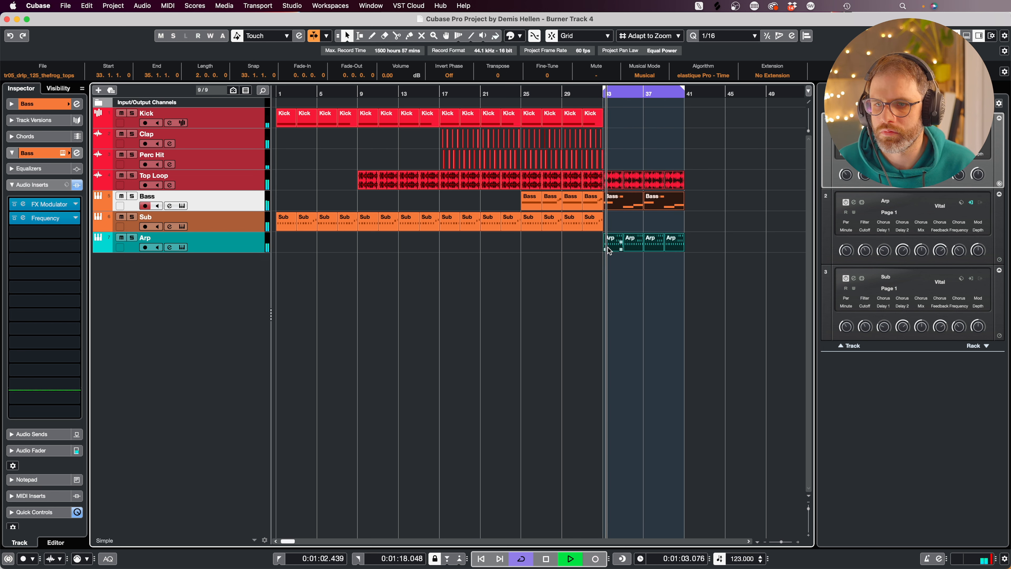
click(623, 227)
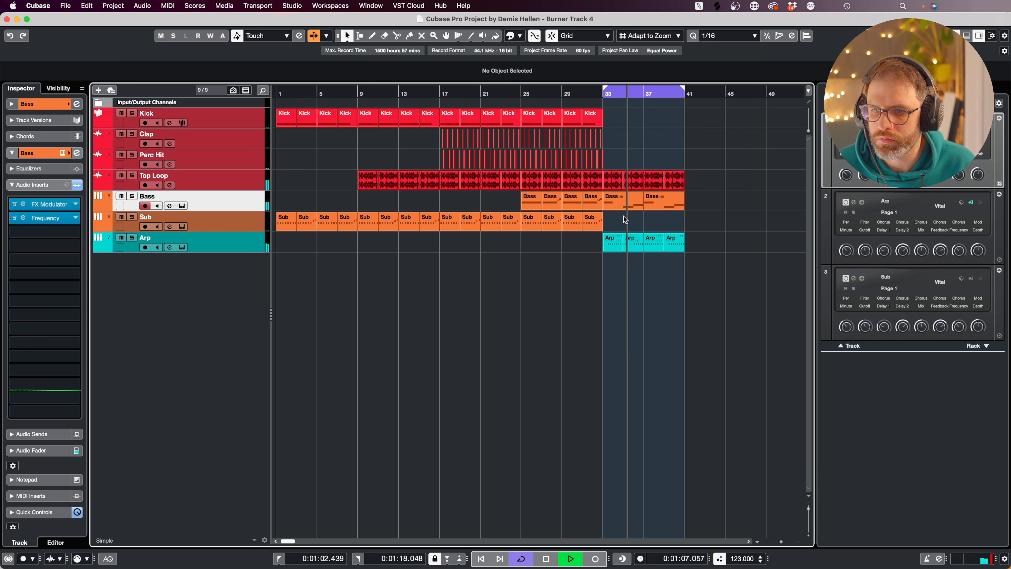
Trim the Bass part at bar 33 to start at bar 35, shorten its D0 note in bar 36 to half a bar and duplicate that note.
key(space)
drag(604, 201, 624, 207)
double_click(637, 202)
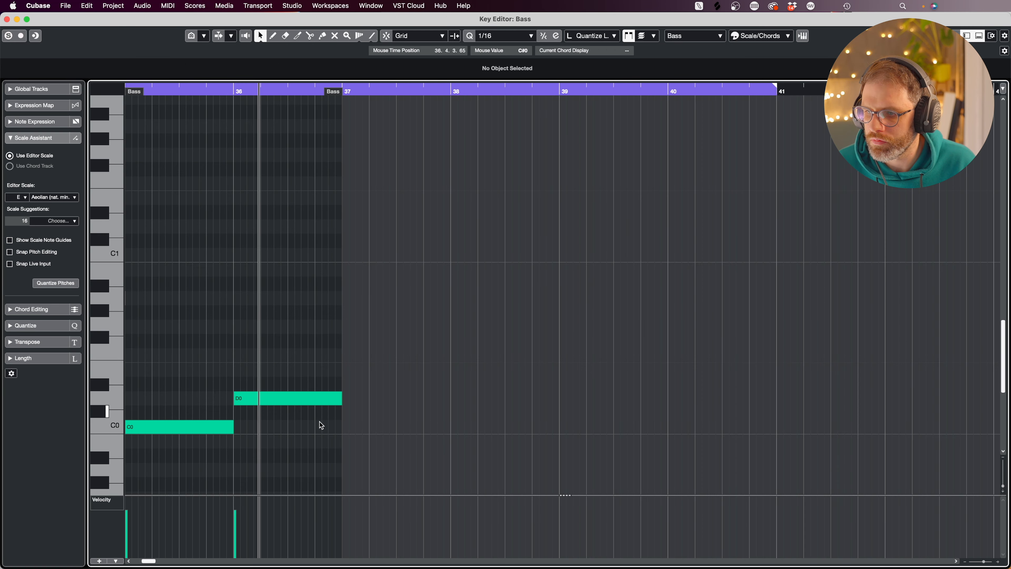
drag(339, 404, 299, 378)
key(super+d)
drag(180, 92, 177, 93)
key(Return)
key(space)
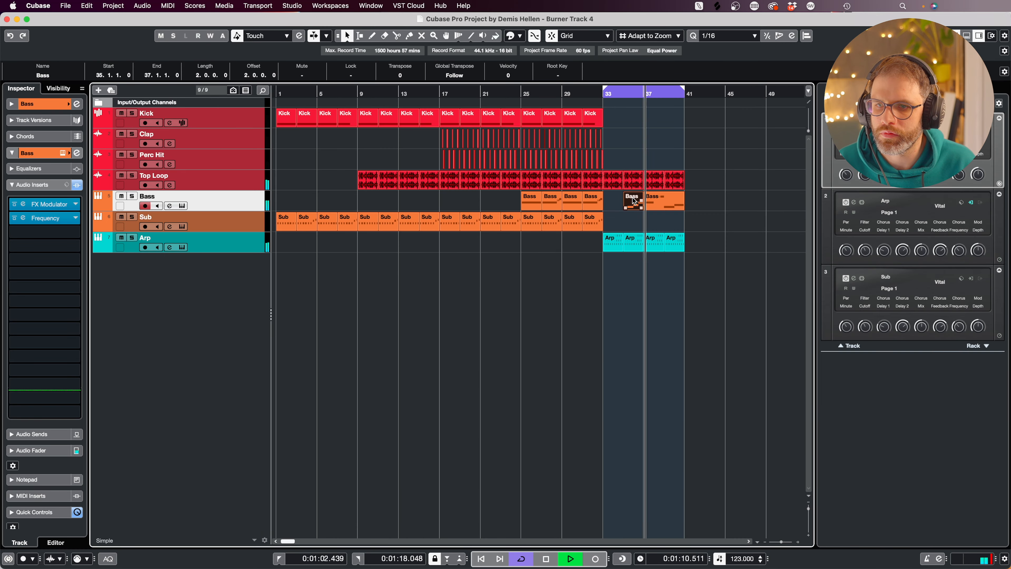
Change the pitch of the Bass note in the second half of bar 36 to D#0.
key(Return)
drag(377, 289, 323, 393)
key(Down)
click(302, 360)
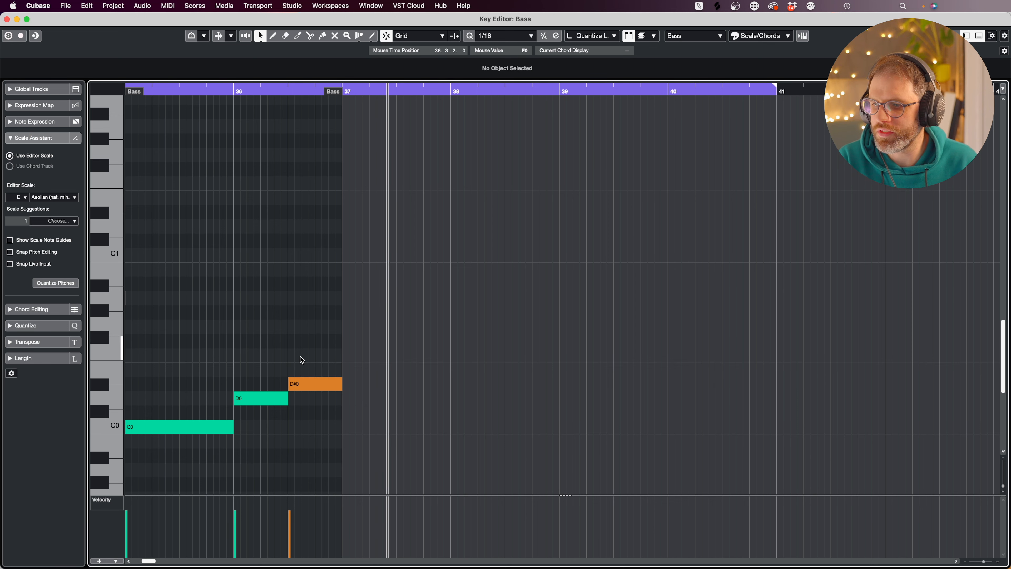
Audition the edited Bass notes from bar 36 and again from bar 35, and close the note editor.
click(231, 94)
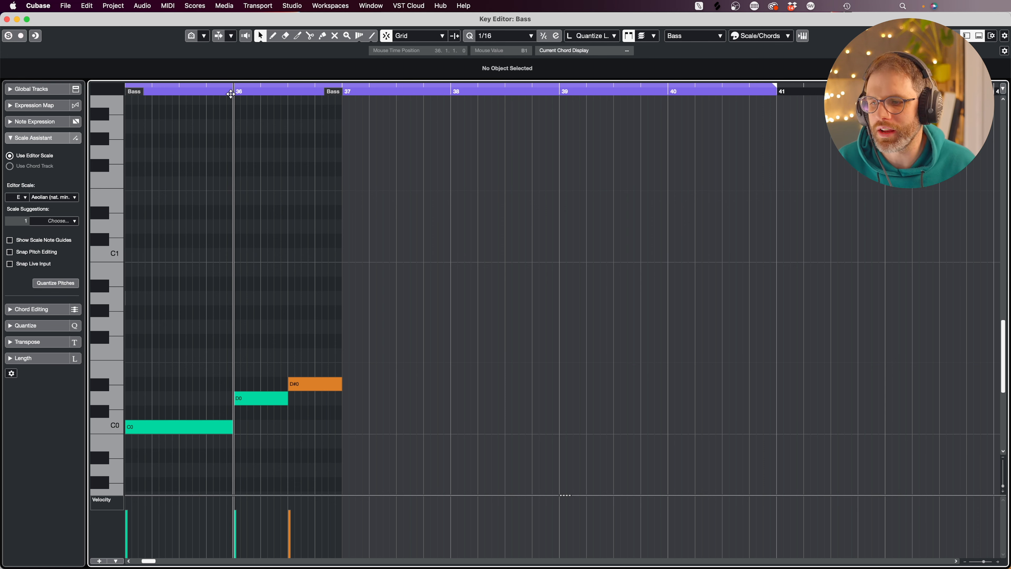
key(space)
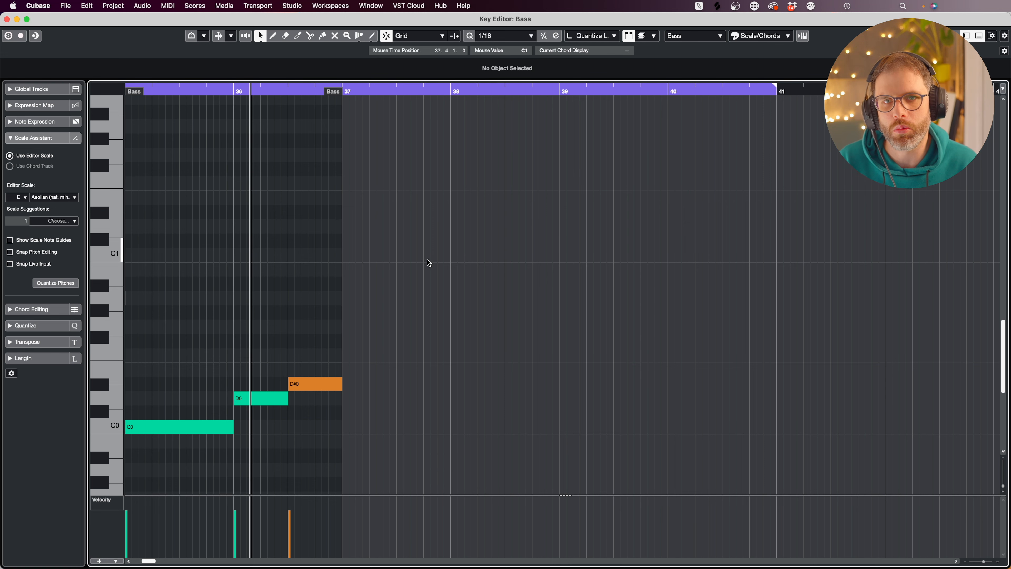
scroll(224, 91, left, 3)
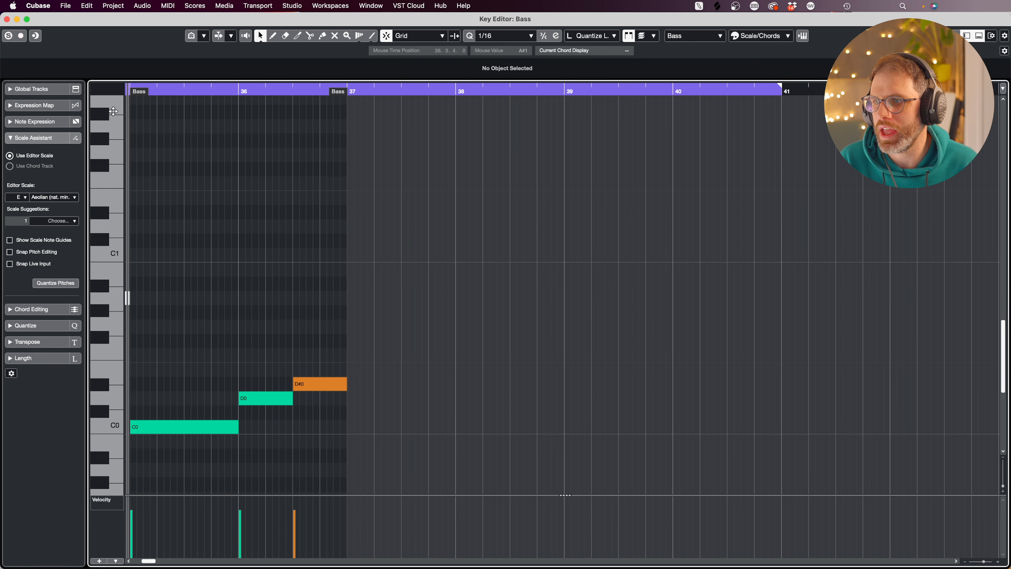
click(148, 92)
key(space)
key(Return)
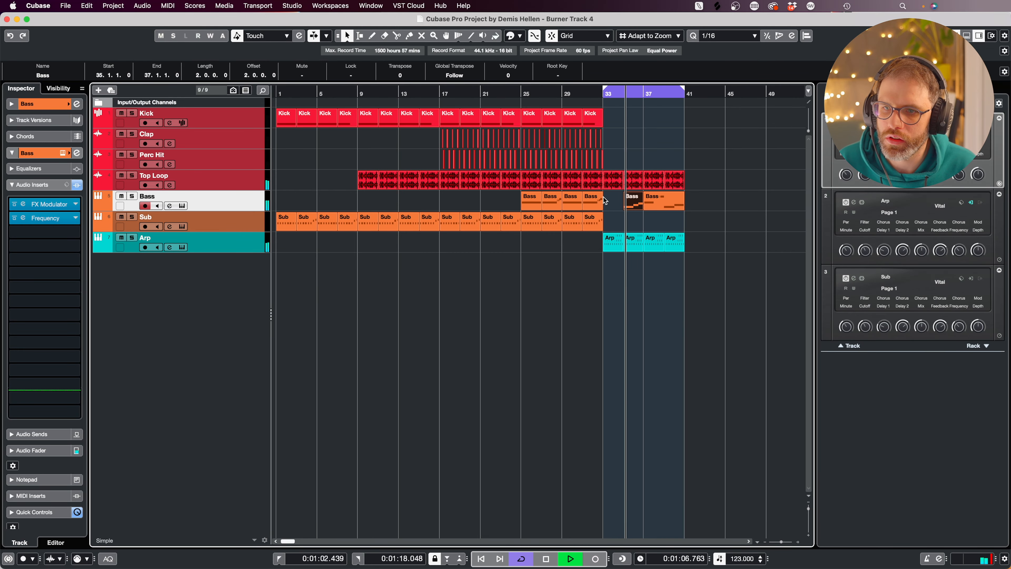
Move the Bass and Arp parts at bar 37 to bar 41.
drag(662, 202, 652, 245)
drag(652, 244, 693, 245)
click(697, 168)
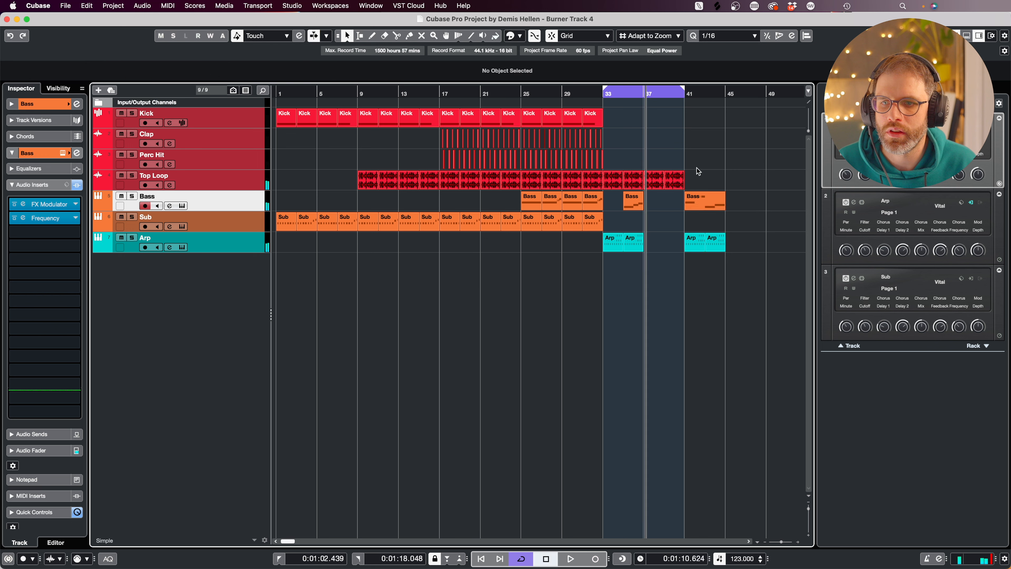
Reduce the break to two bars by deleting the Top Loop from bar 33 and the extra Arp part, with the trimmed Bass part at bar 33.
click(612, 179)
key(Delete)
click(611, 246)
key(Delete)
drag(639, 261, 613, 181)
click(620, 162)
click(615, 179)
key(Delete)
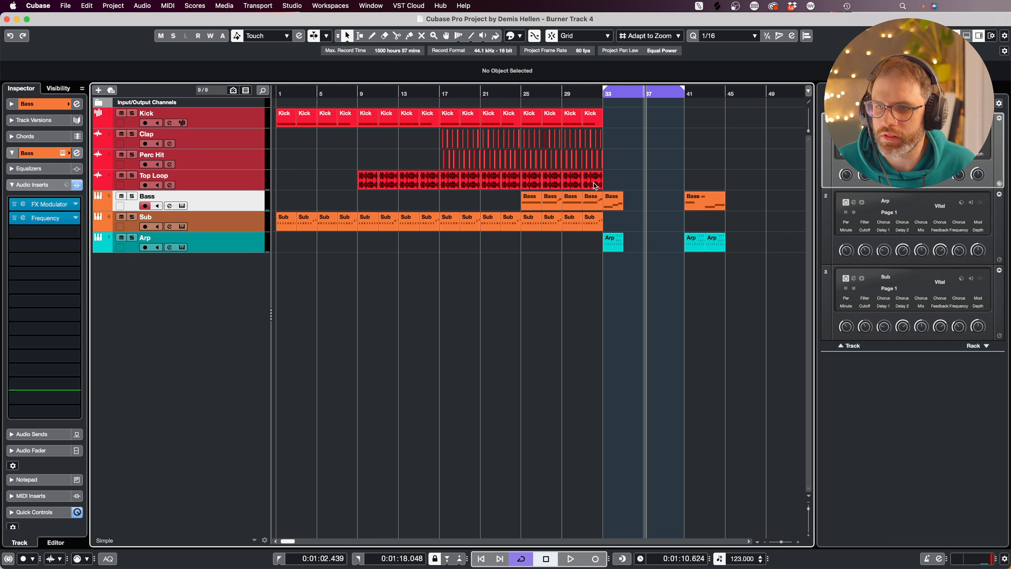
Copy the full drum, Bass and Sub block from bars 25 to 32 to bar 35, with Arp parts alongside and trailing parts at bar 45.
drag(600, 234, 522, 114)
drag(633, 128, 633, 124)
click(663, 306)
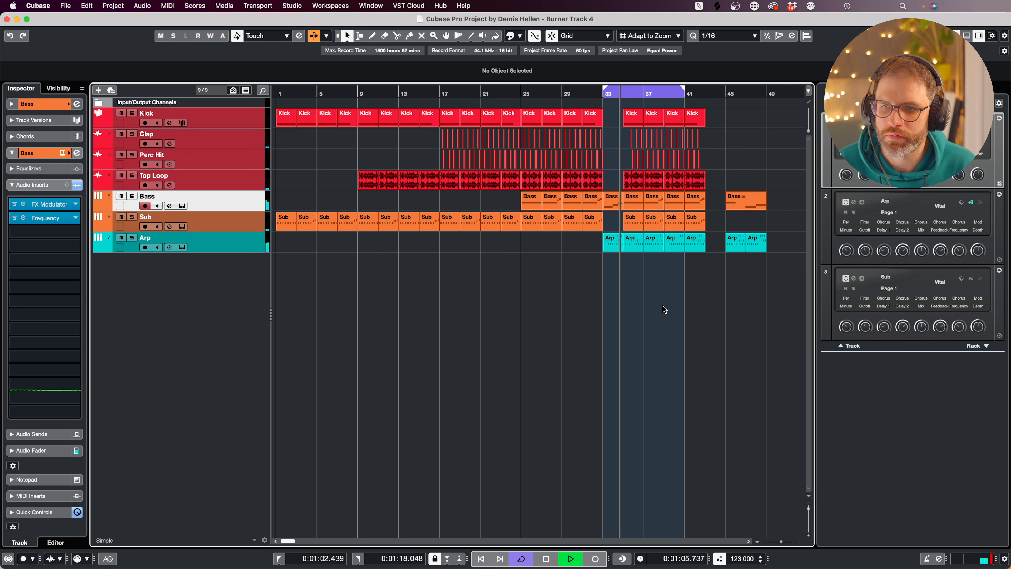
Play the break transition and set the loop range around the copied Kick parts, bars 35 to 42.
key(space)
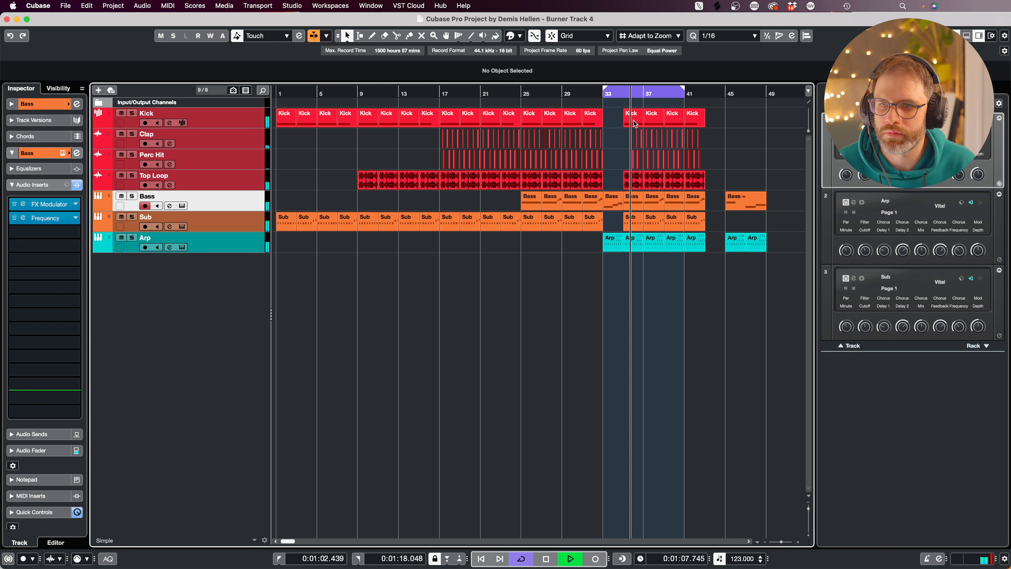
drag(712, 124, 633, 120)
key(p)
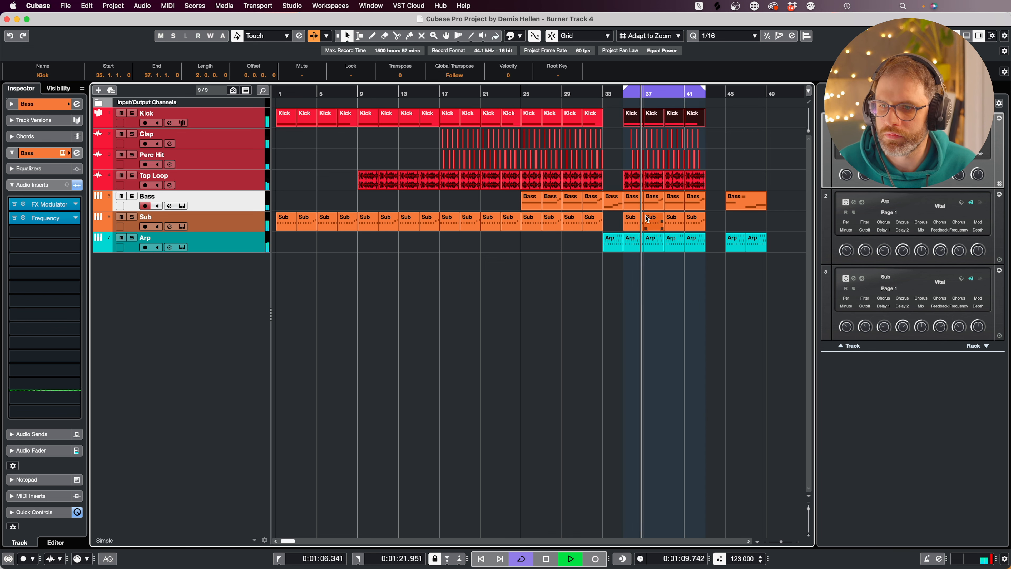
Show the Bass track's automation lane and assign it to the MIDI Channel parameter CC 1 (Modulation).
click(98, 209)
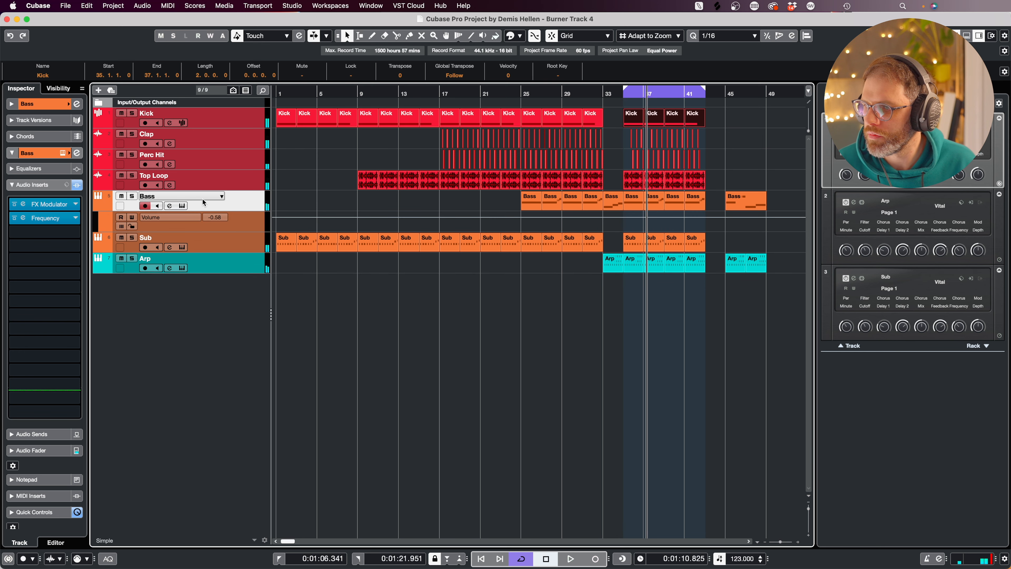
click(155, 217)
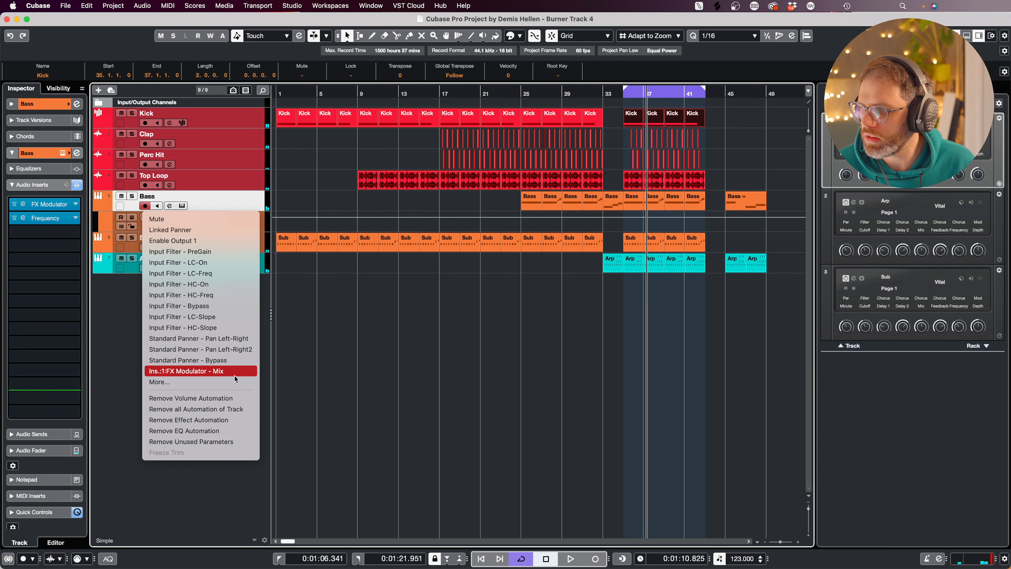
click(160, 381)
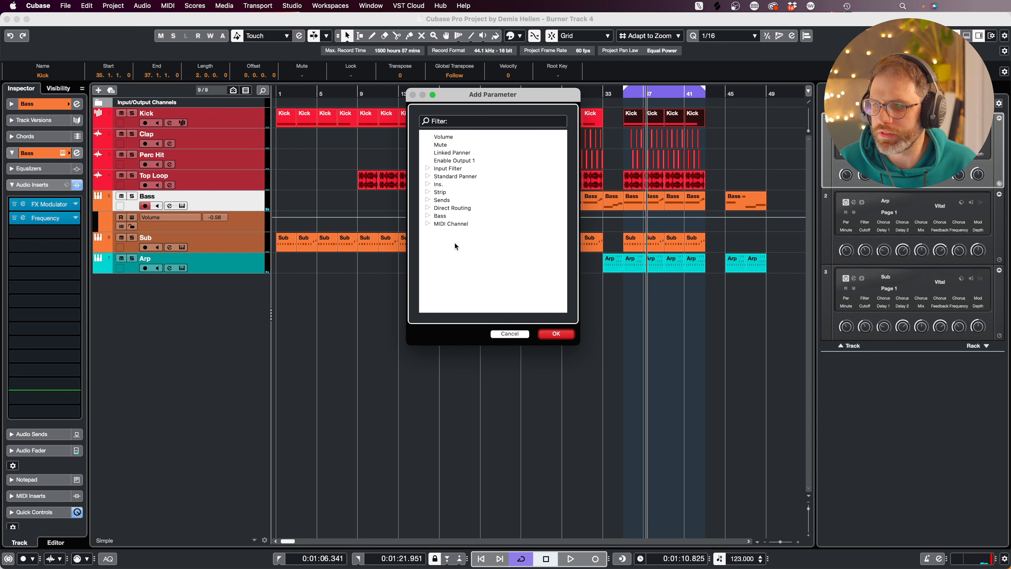
click(427, 225)
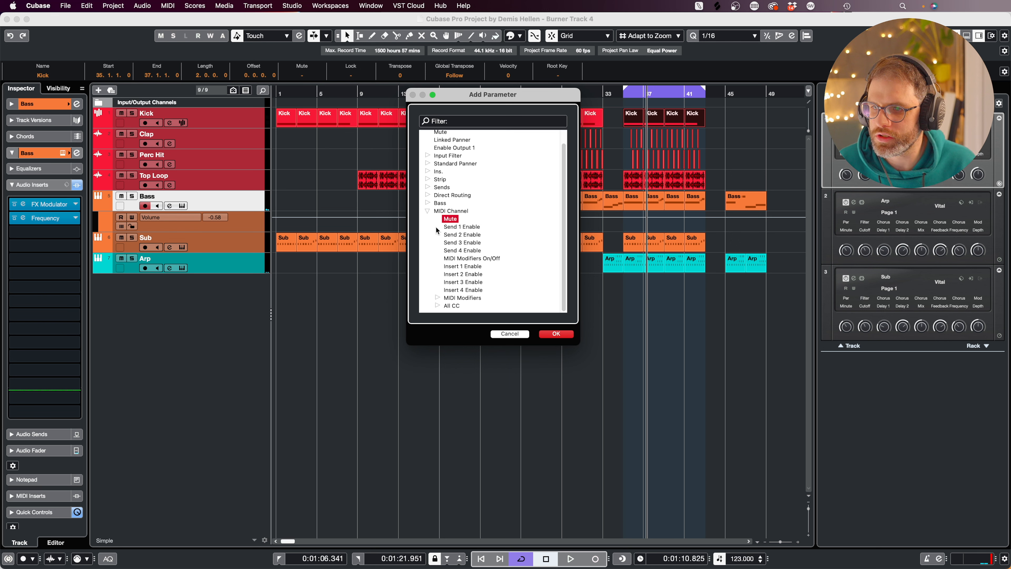
click(437, 305)
scroll(441, 300, down, 5)
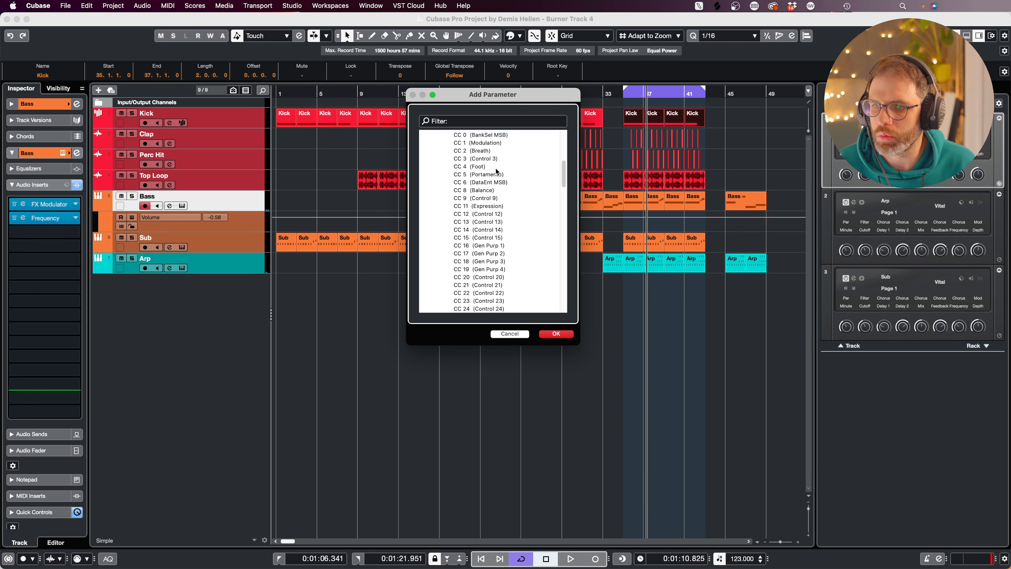
scroll(494, 168, up, 2)
click(478, 187)
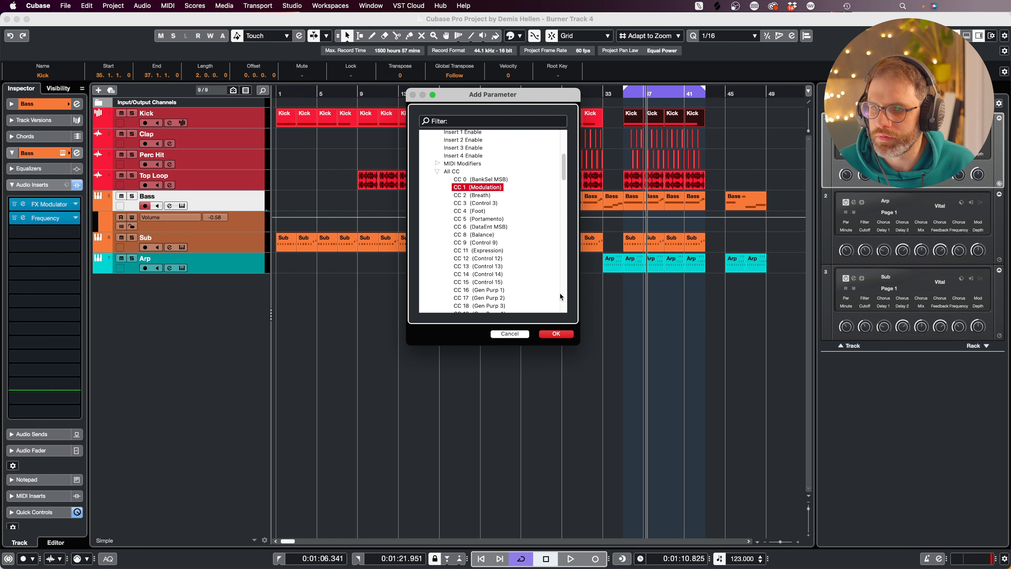
click(556, 334)
Draw Bass modulation automation rising from 0 at bar 33 to its maximum at bar 35 and falling to 0 at bar 37.
mouse_move(606, 227)
mouse_down()
mouse_move(625, 223)
mouse_move(627, 204)
mouse_move(620, 253)
mouse_up()
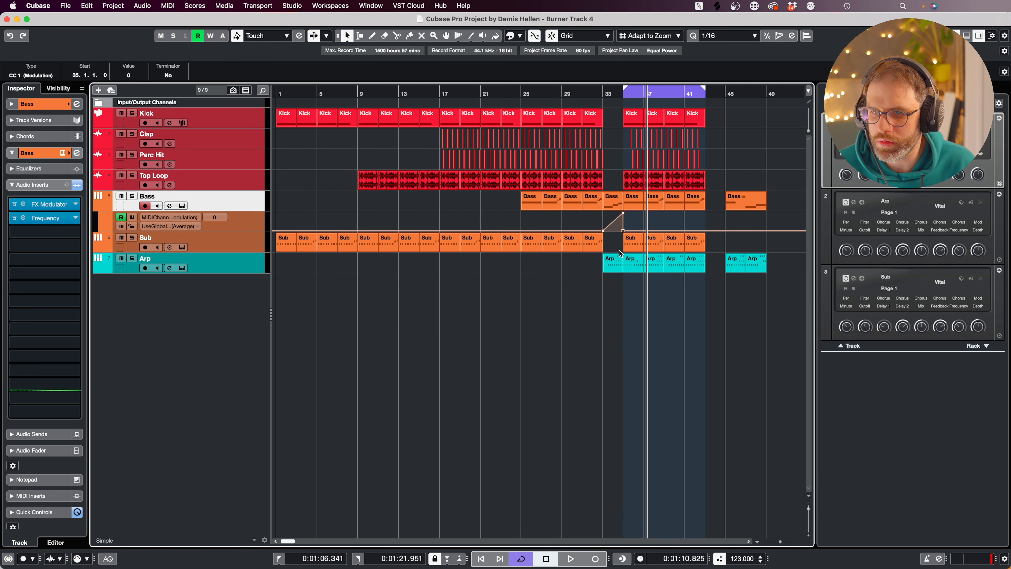
click(598, 100)
key(space)
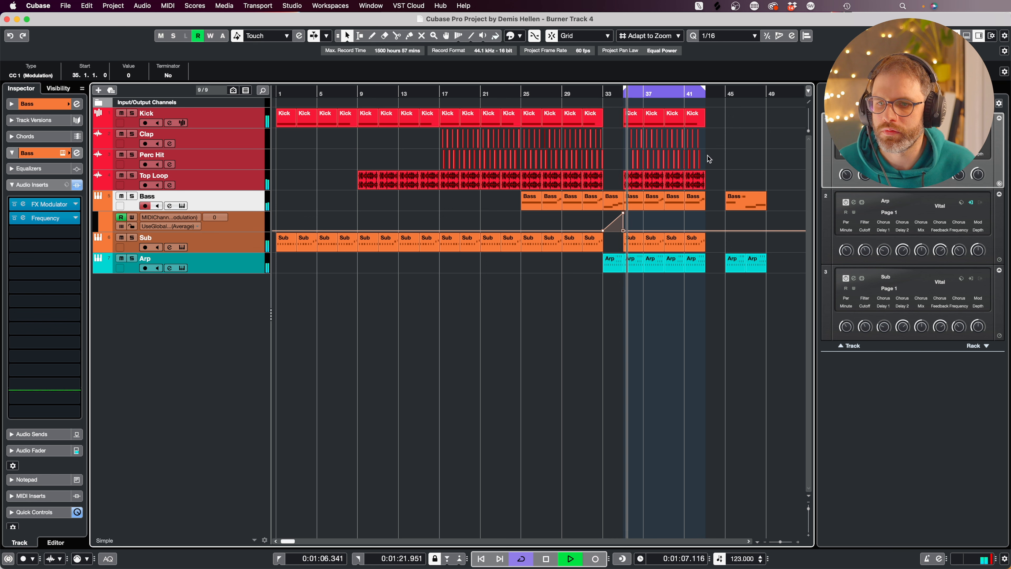
drag(623, 231, 644, 237)
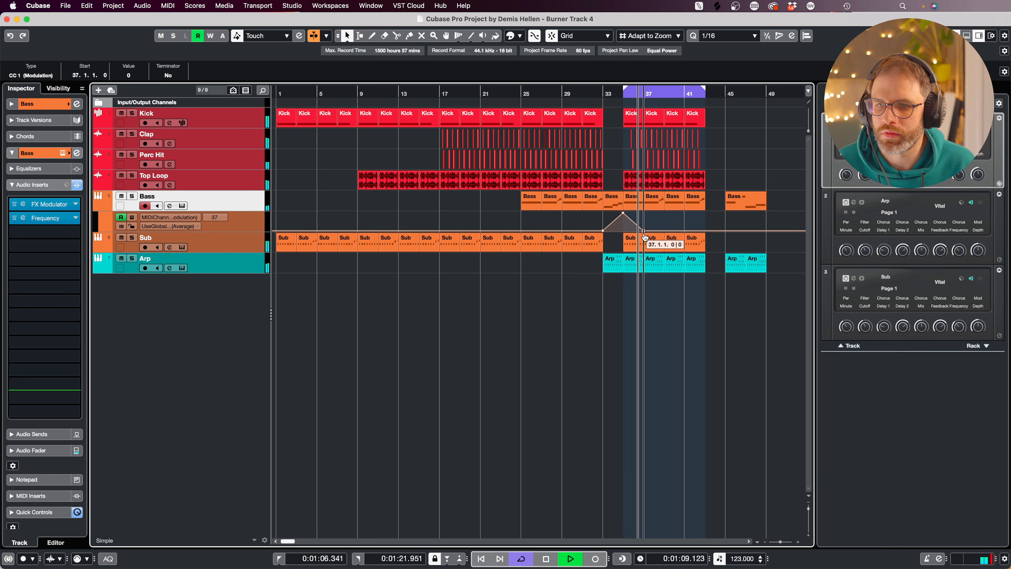
Replay the break and bend the falling modulation segment between bars 35 and 37 into a downward curve.
key(space)
double_click(618, 92)
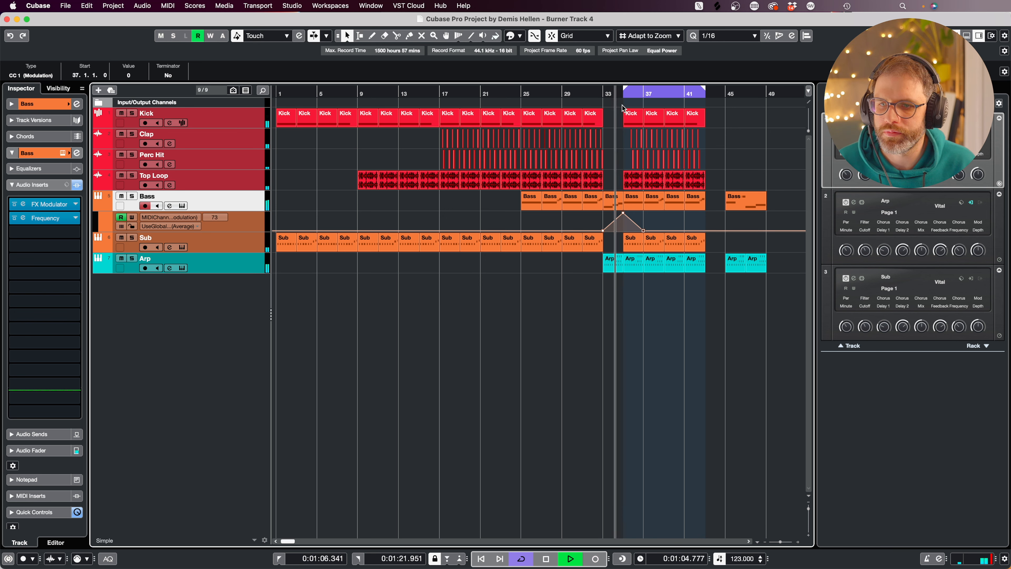
drag(634, 224, 634, 227)
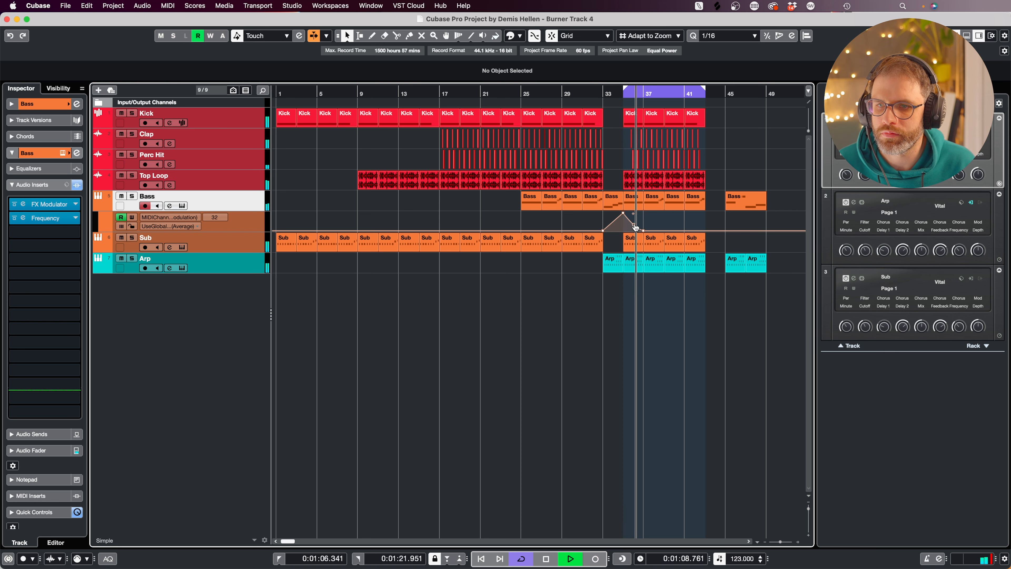
Clean up the Clap, Perc Hit and Top Loop events from bar 35 and duplicate the four-bar block into bars 39 to 42.
key(h)
key(h)
key(space)
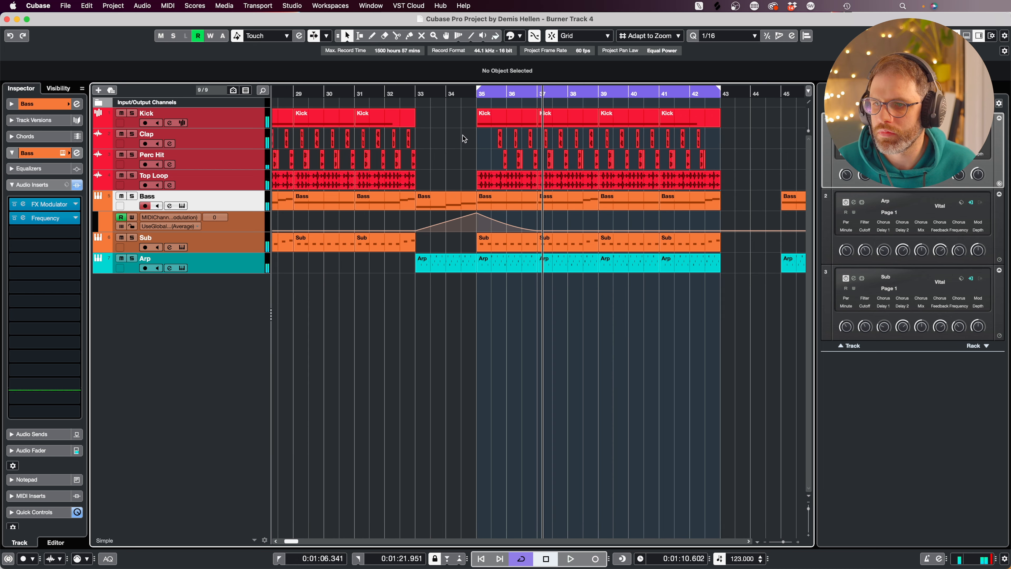
drag(463, 136, 488, 181)
key(Delete)
drag(489, 181, 675, 181)
key(super+d)
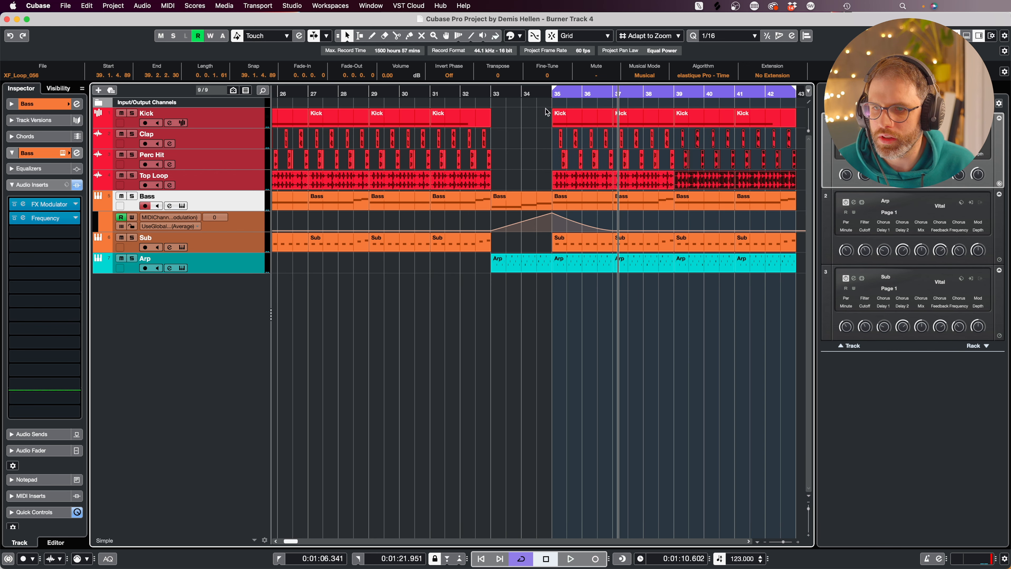
Play the transition from bar 34 into the full section and clear the event selection.
click(536, 95)
key(space)
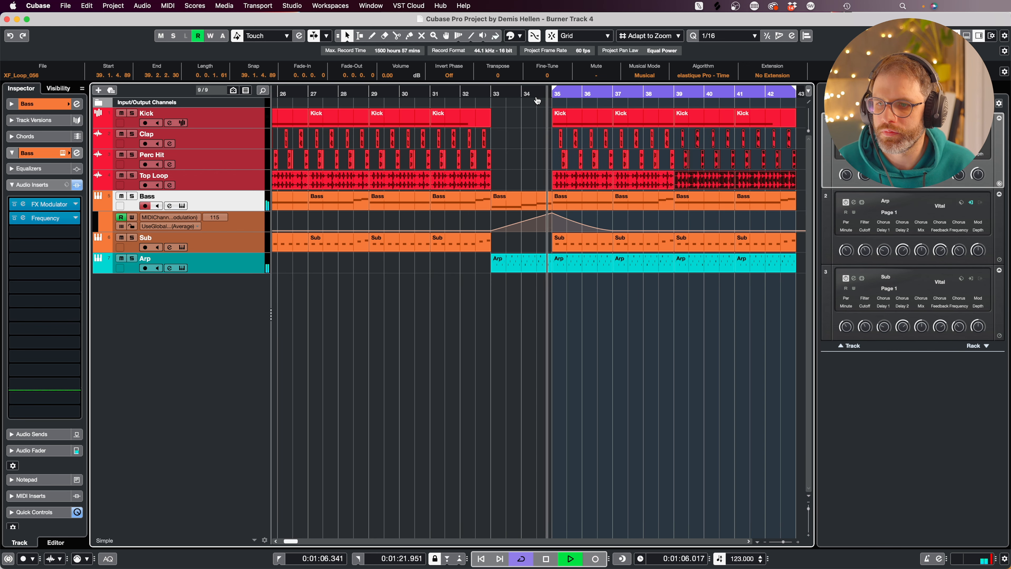
key(g)
key(g)
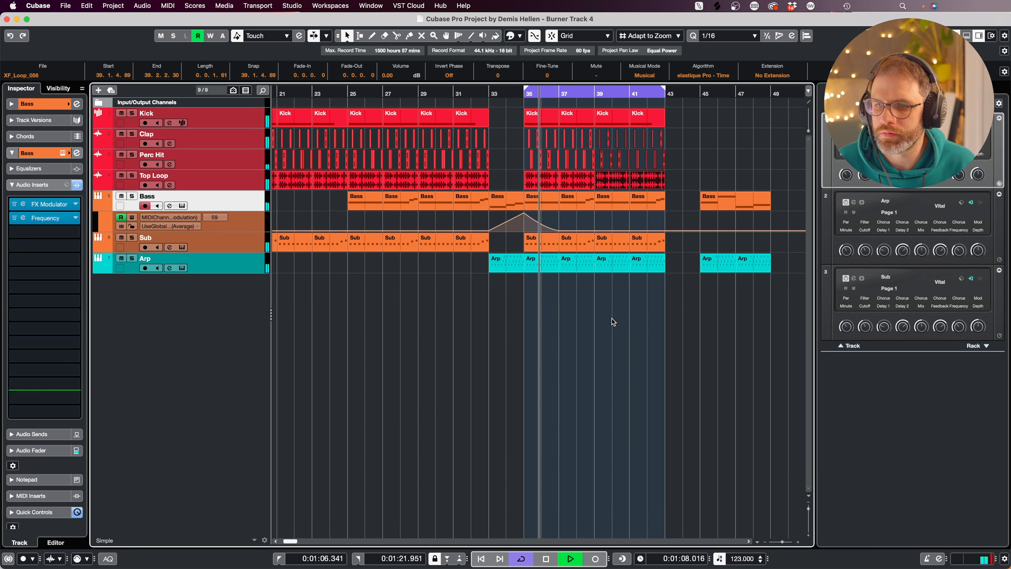
key(g)
click(591, 323)
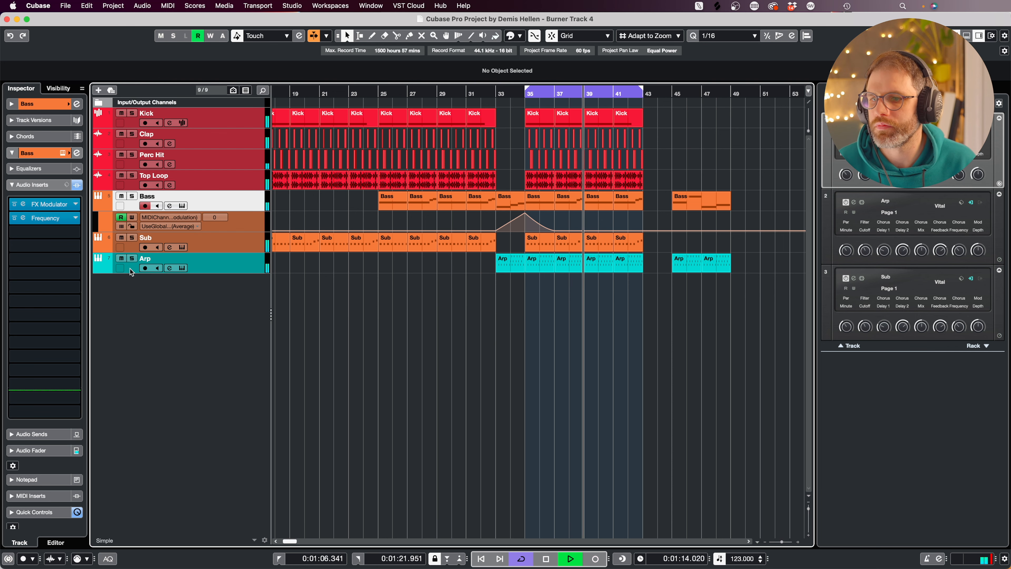
Solo the Arp track and select it, closing the Bass instrument if it opens instead.
key(space)
click(132, 258)
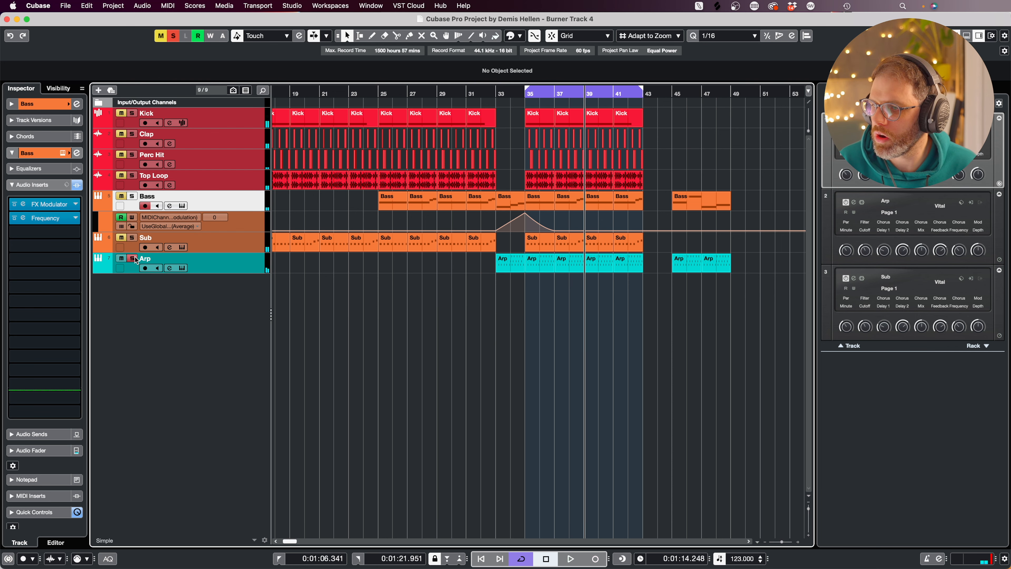
click(63, 154)
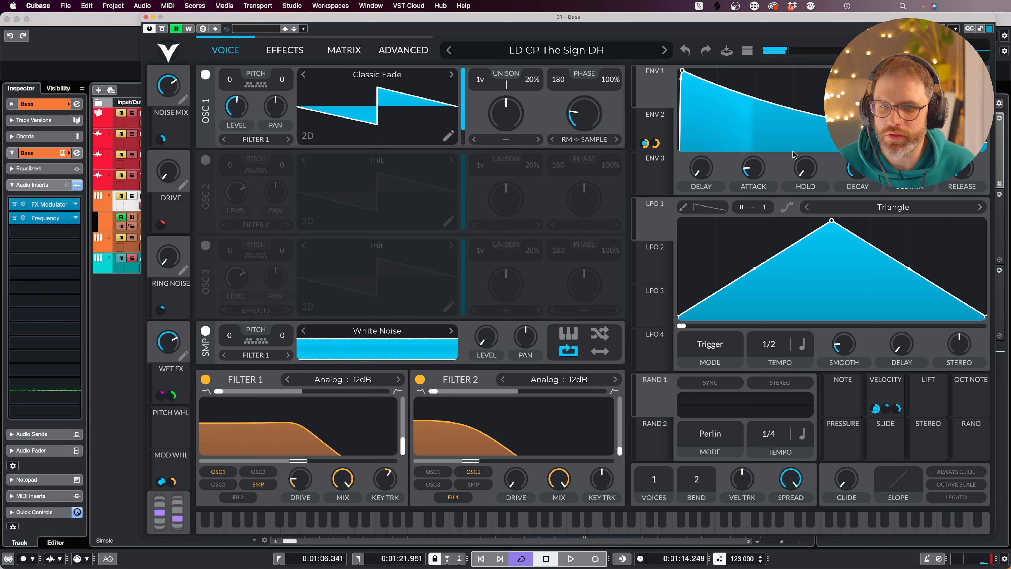
key(space)
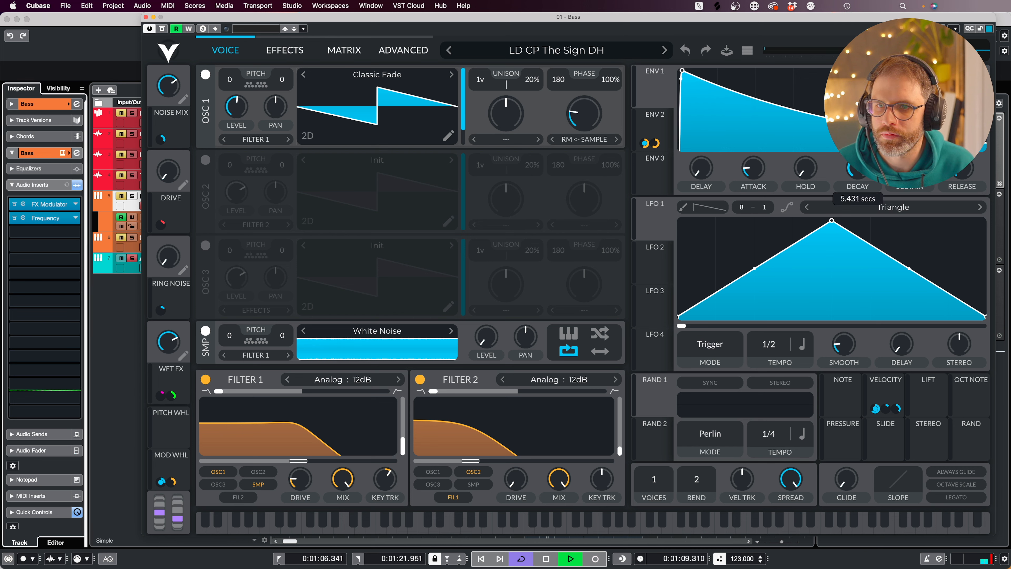
click(145, 18)
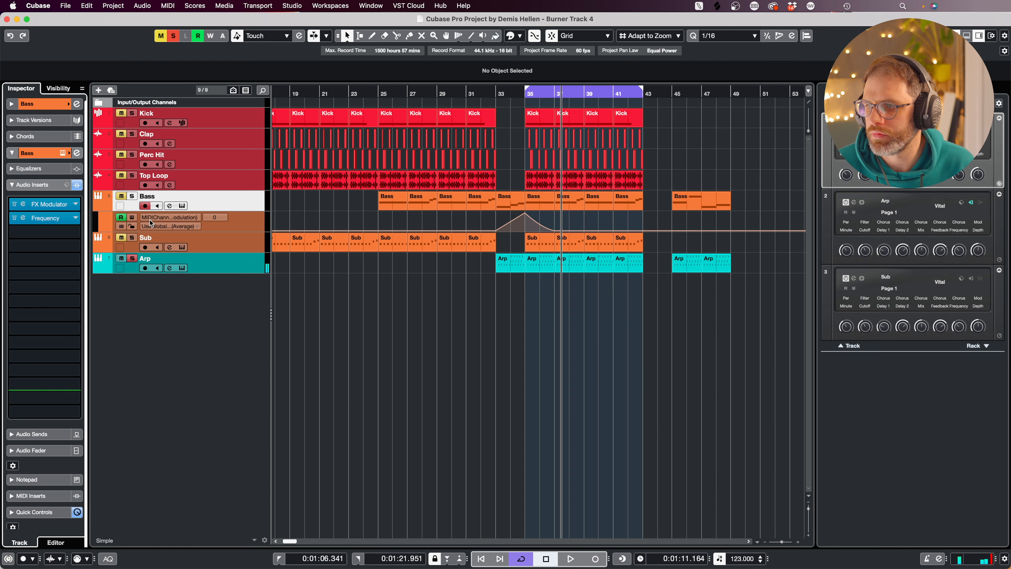
click(241, 237)
click(237, 266)
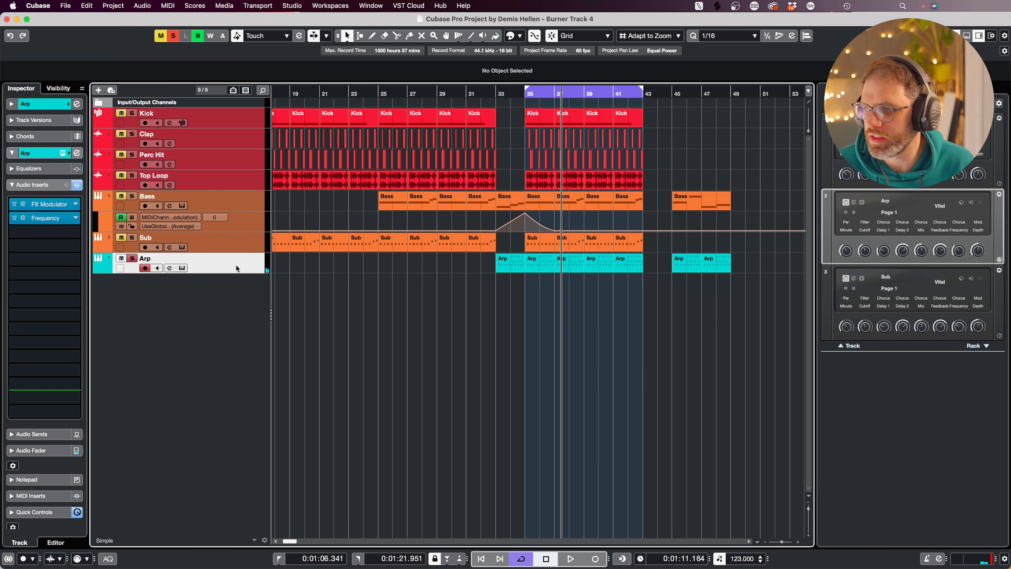
In the Arp's Vital instrument, shorten envelope 2 with a decay of 0.096 secs and lower Wet FX to about 0.563.
click(62, 154)
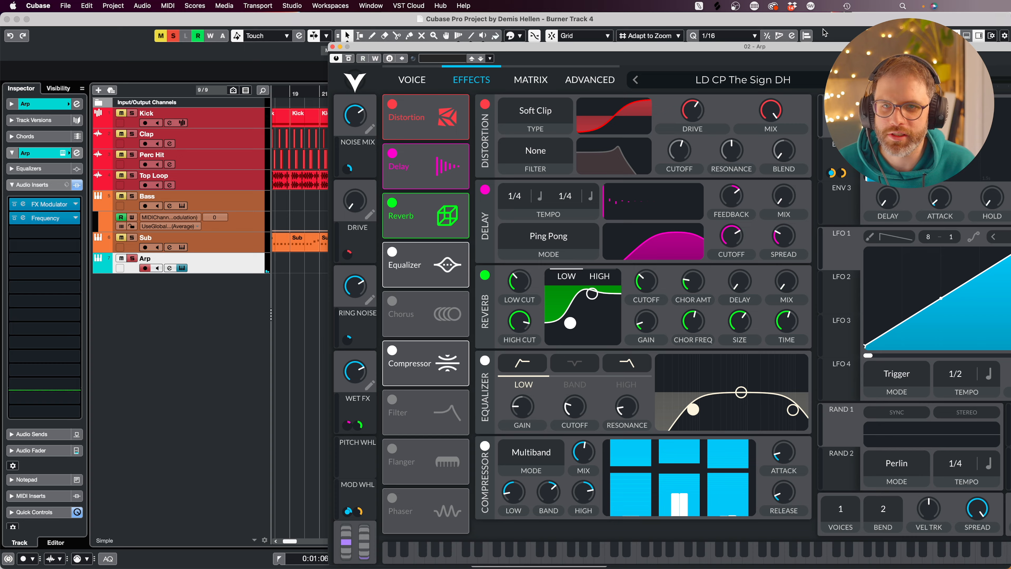
drag(801, 46, 561, 17)
click(170, 53)
key(space)
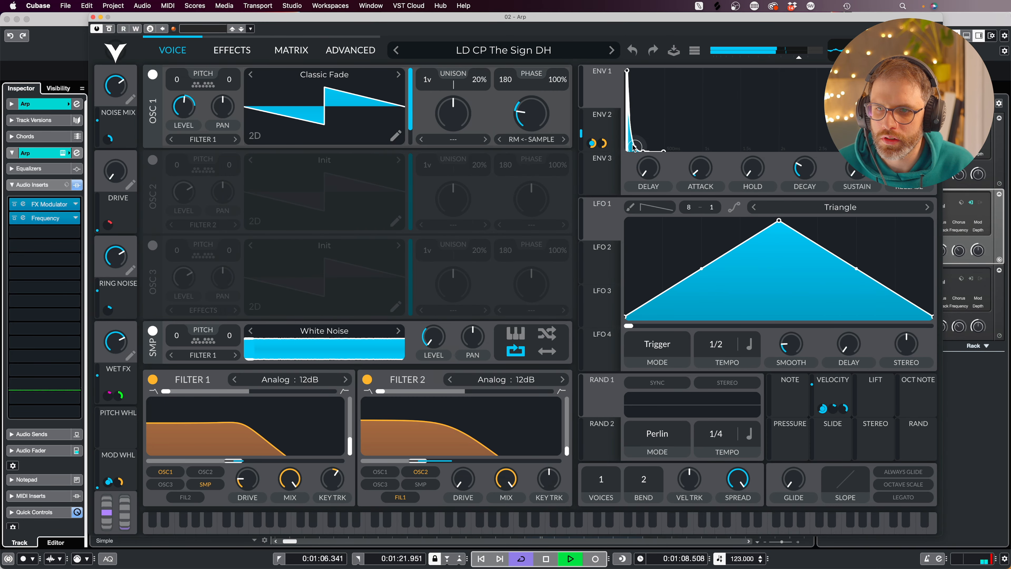
click(614, 123)
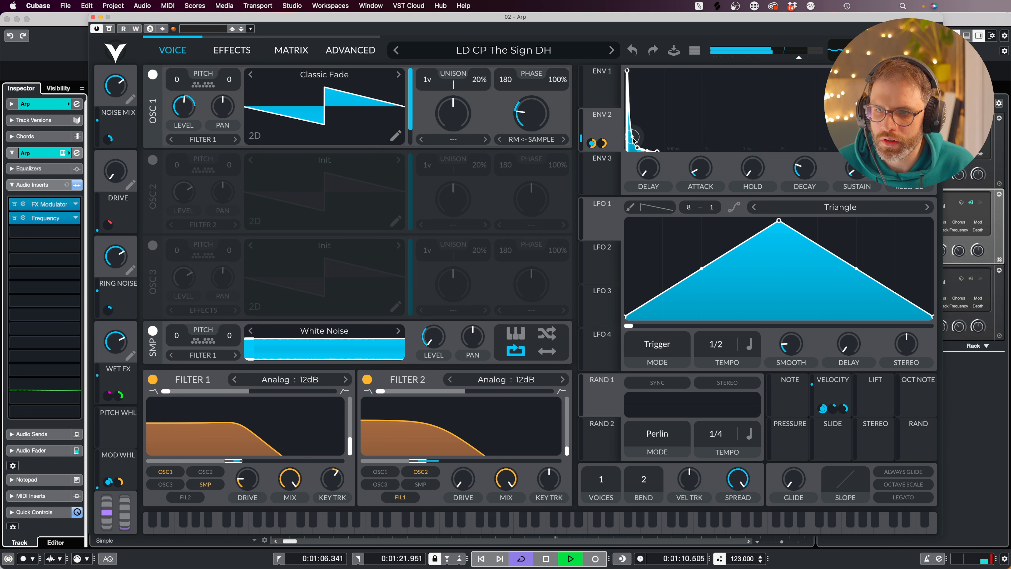
drag(633, 138, 632, 148)
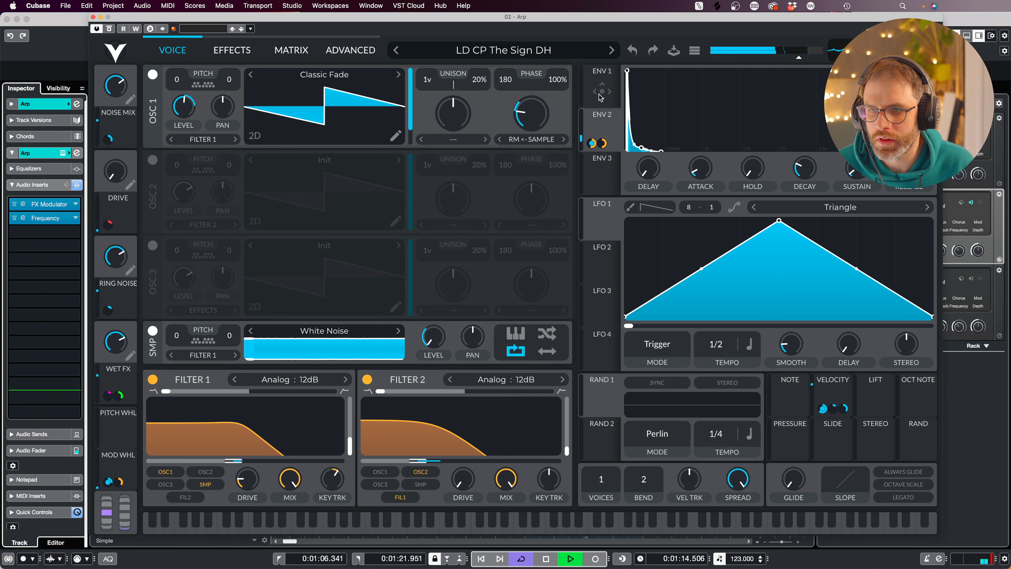
drag(808, 168, 811, 172)
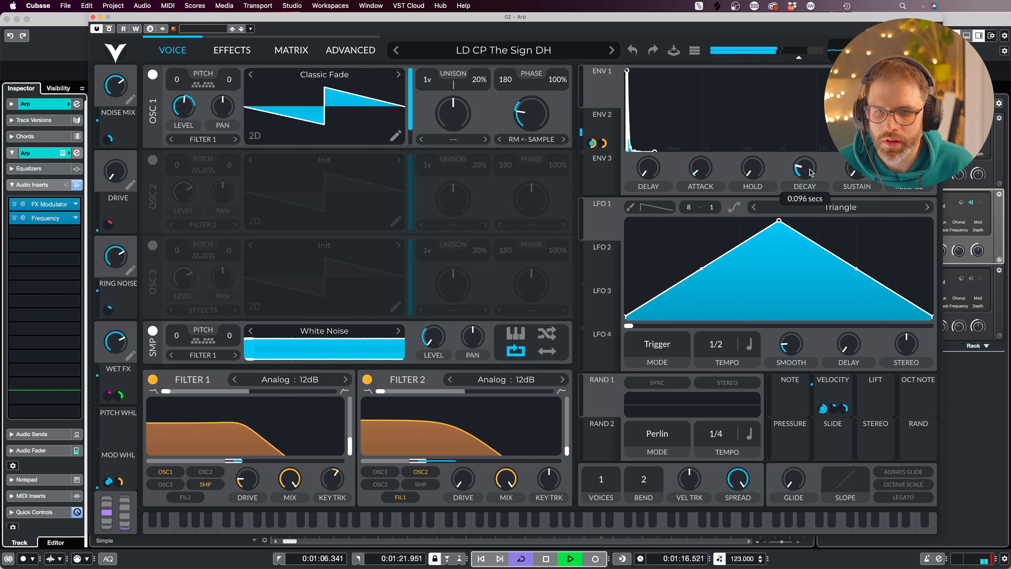
click(243, 52)
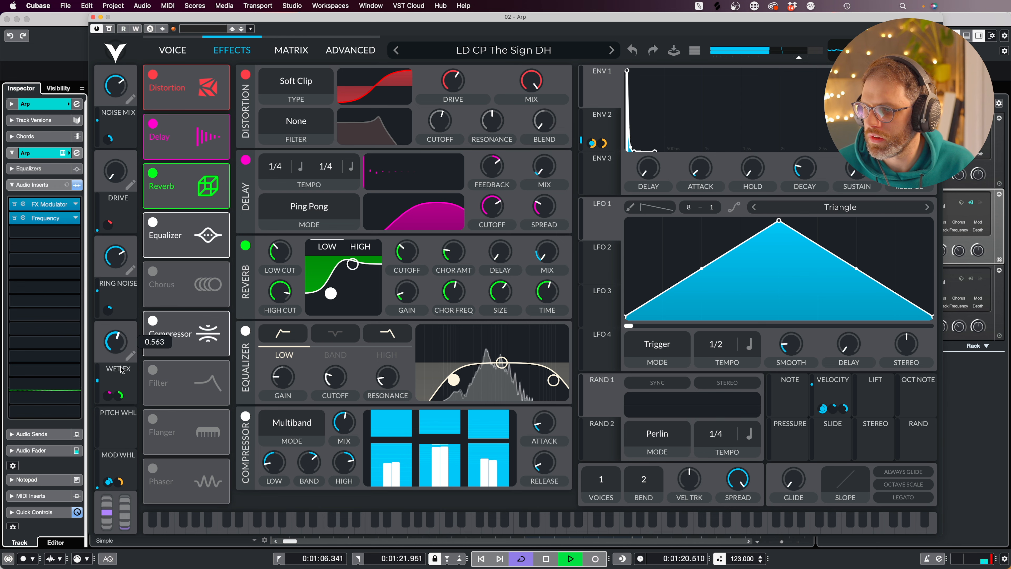
click(94, 16)
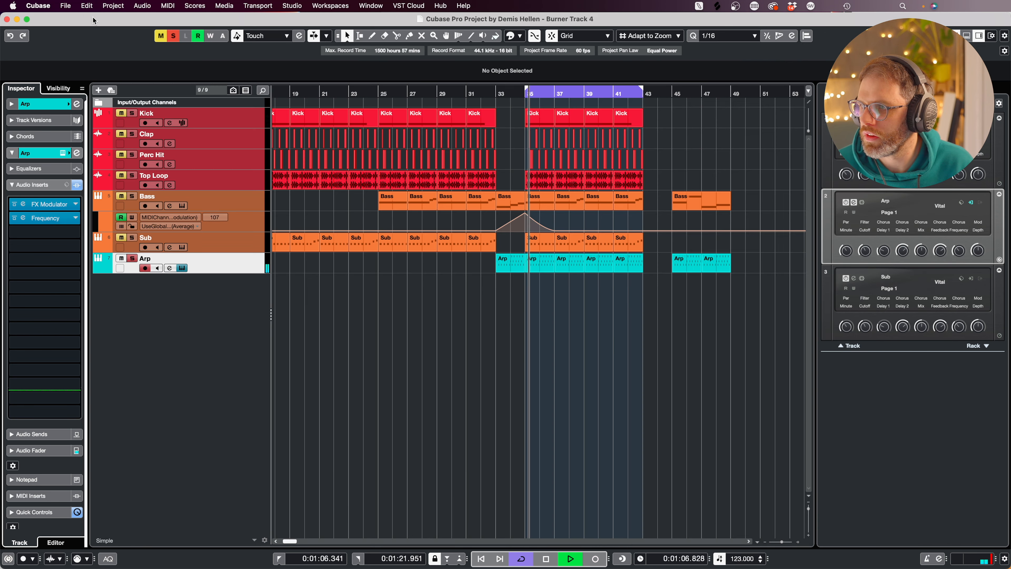
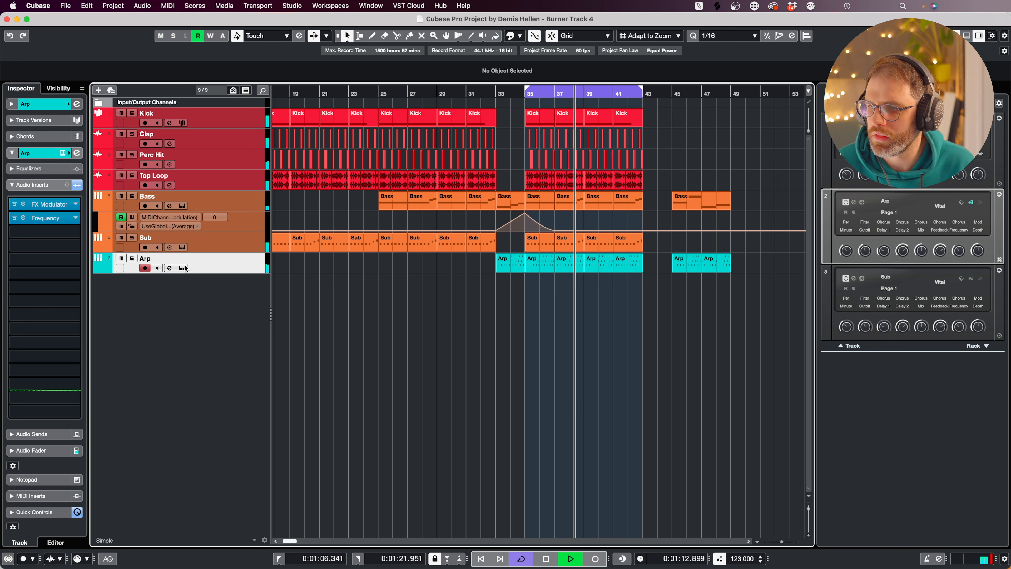
Show an automation lane for the Arp track and assign it to MIDI Channel CC 1 (Modulation).
click(101, 270)
click(159, 282)
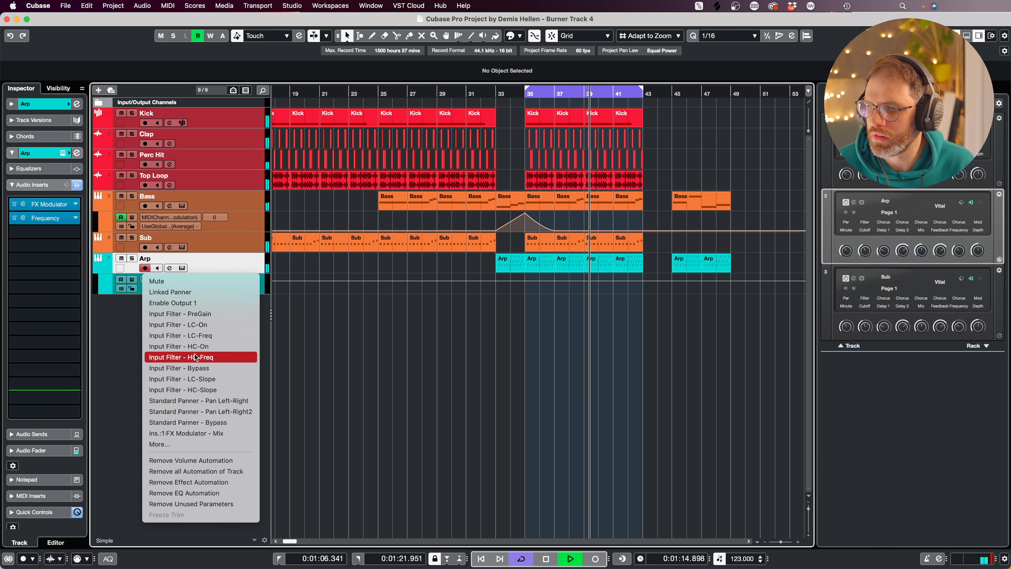
click(168, 444)
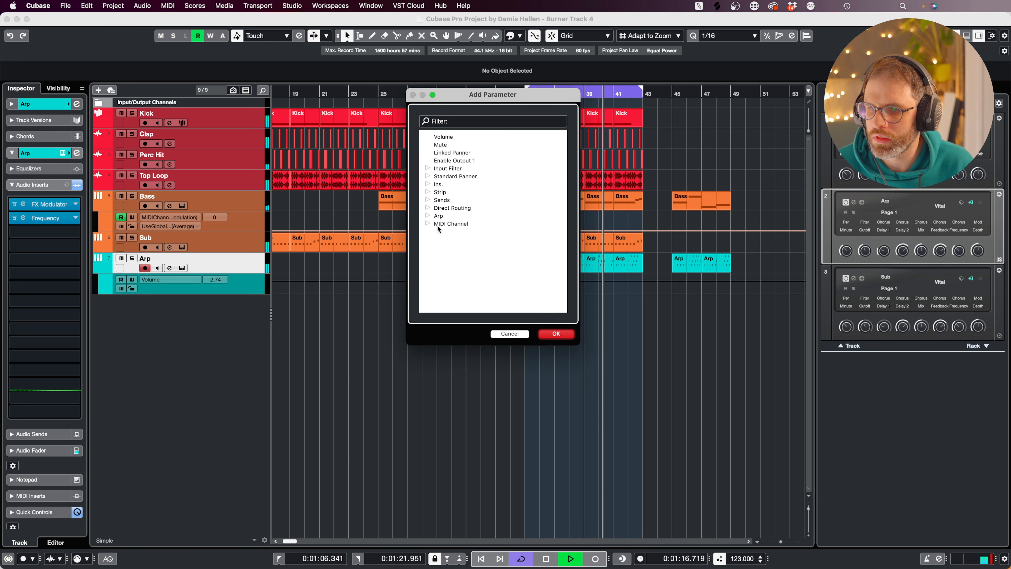
click(428, 224)
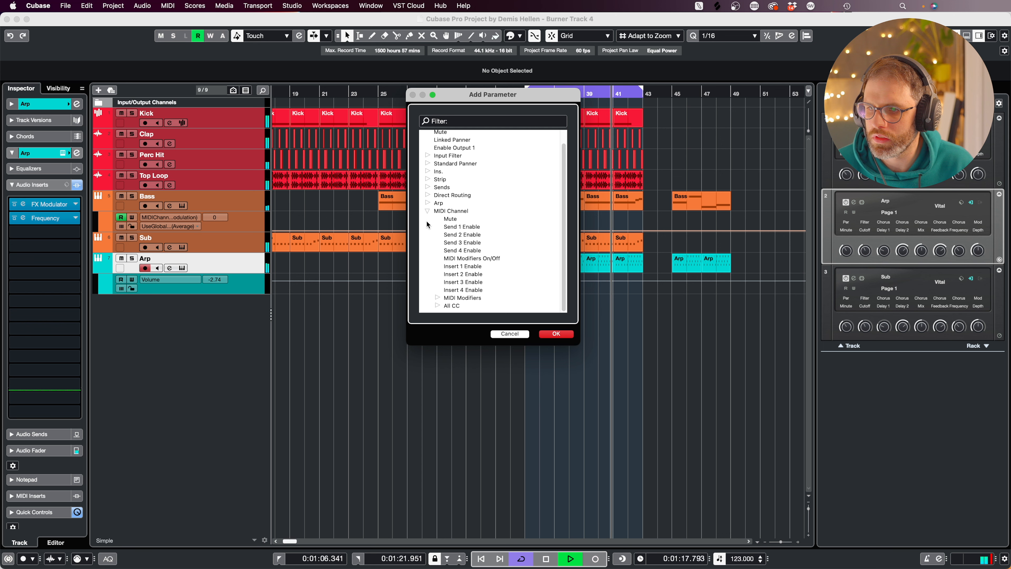
click(438, 305)
scroll(467, 287, down, 3)
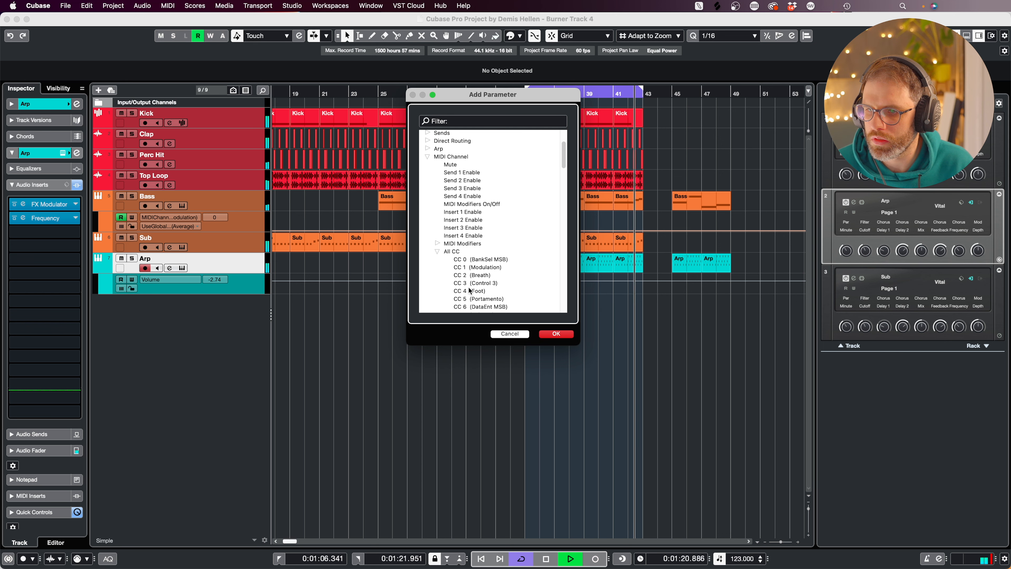
double_click(470, 286)
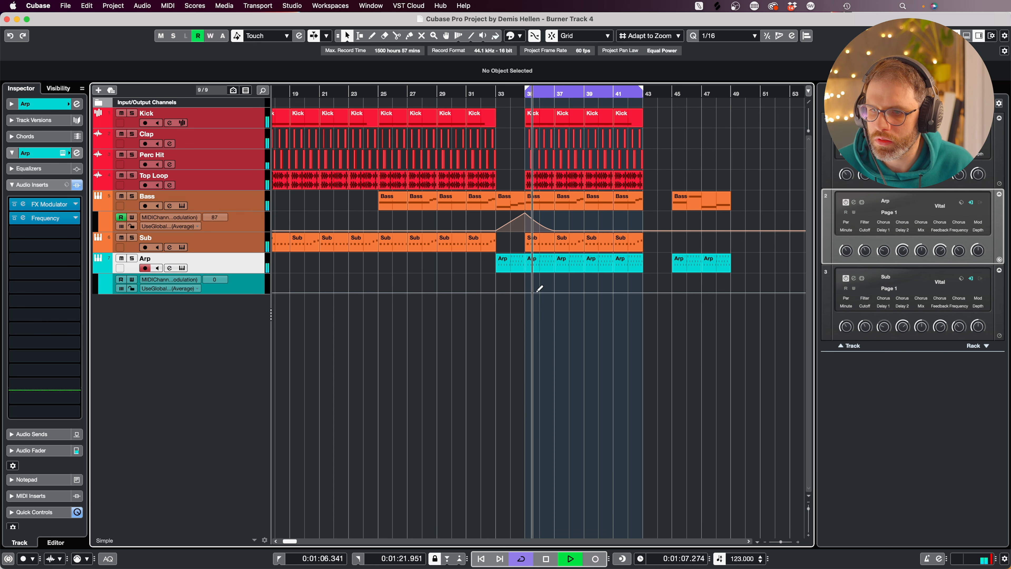
Draw Arp modulation rising from 0 at bar 41 to 127 at bar 43, and move the separate Bass and Arp block to start at bar 43.
drag(536, 292, 620, 294)
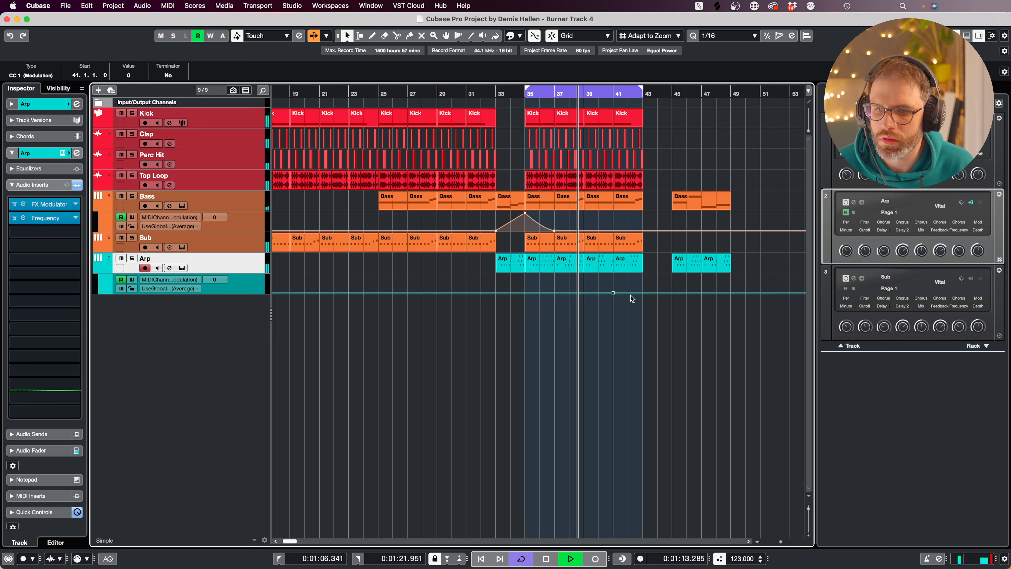
click(646, 276)
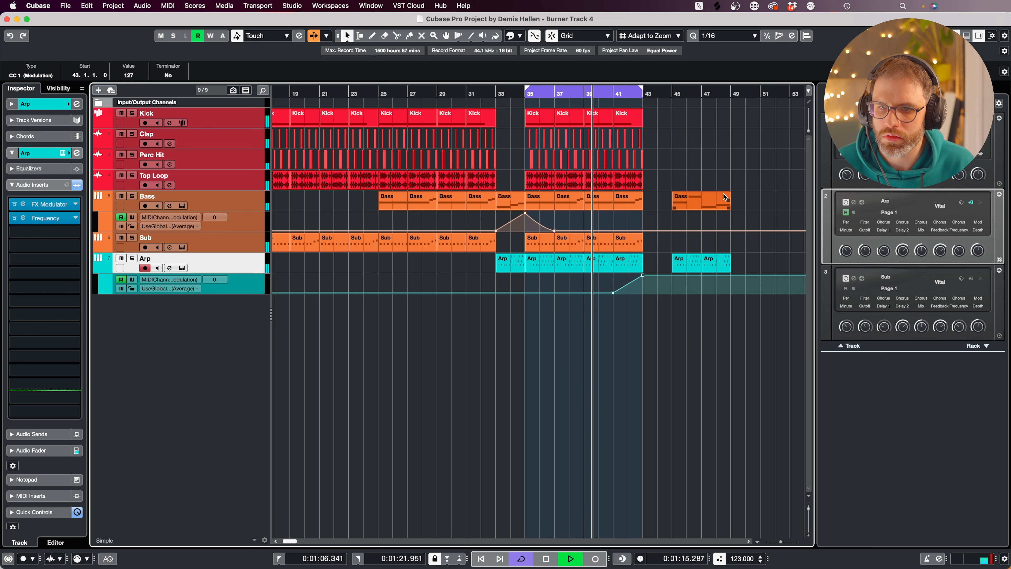
drag(743, 181, 680, 273)
drag(684, 206, 657, 207)
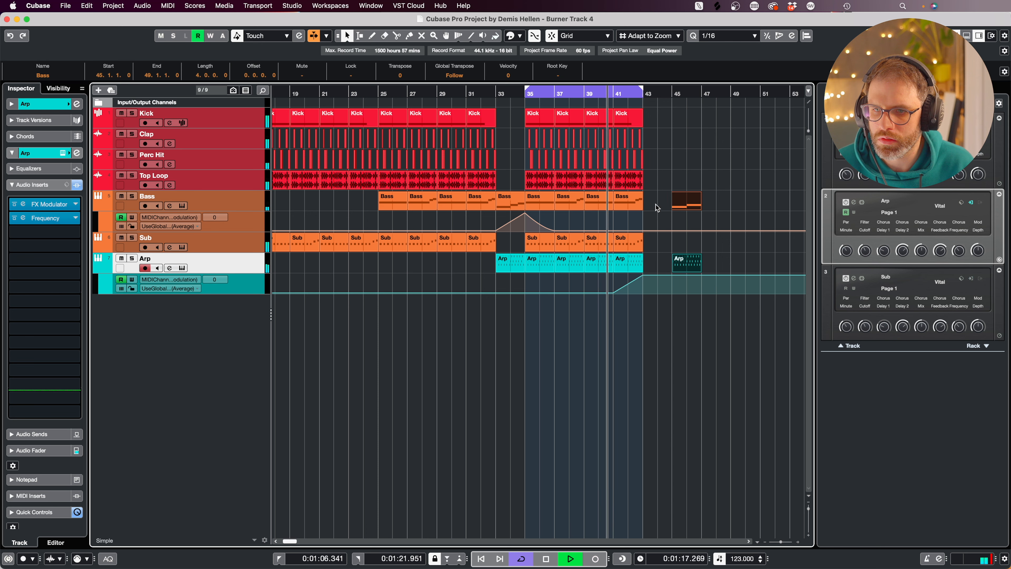
Raise Bass modulation from about bar 42 to its maximum between bars 43 and 47, and loop bars 43 to 47.
click(626, 230)
click(643, 214)
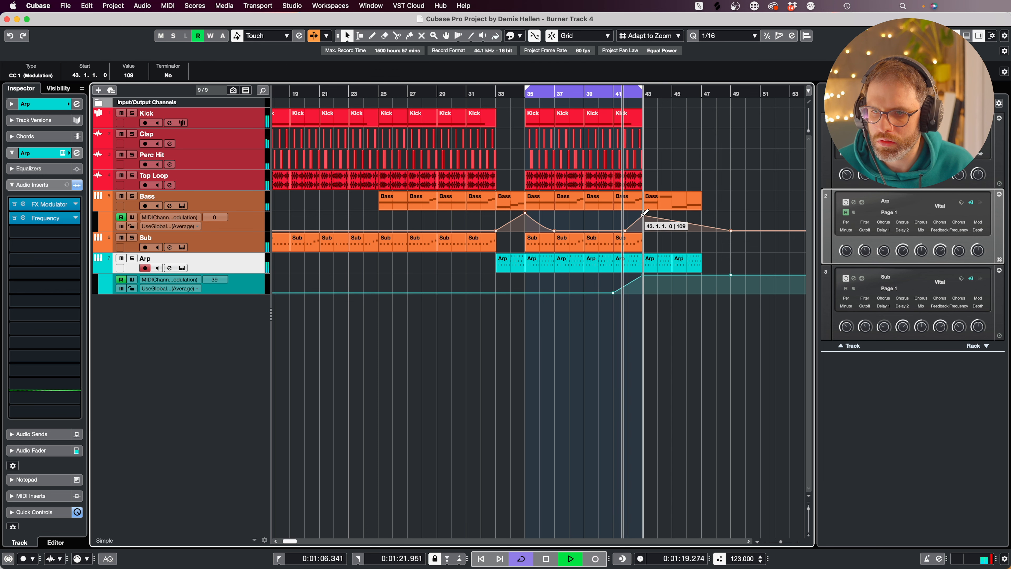
click(672, 208)
key(p)
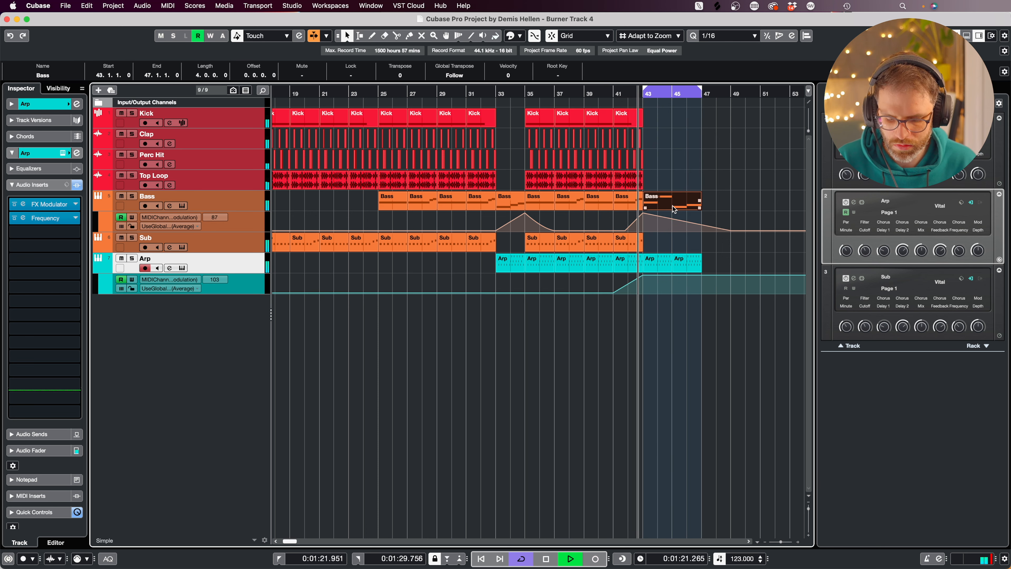
drag(702, 225, 702, 213)
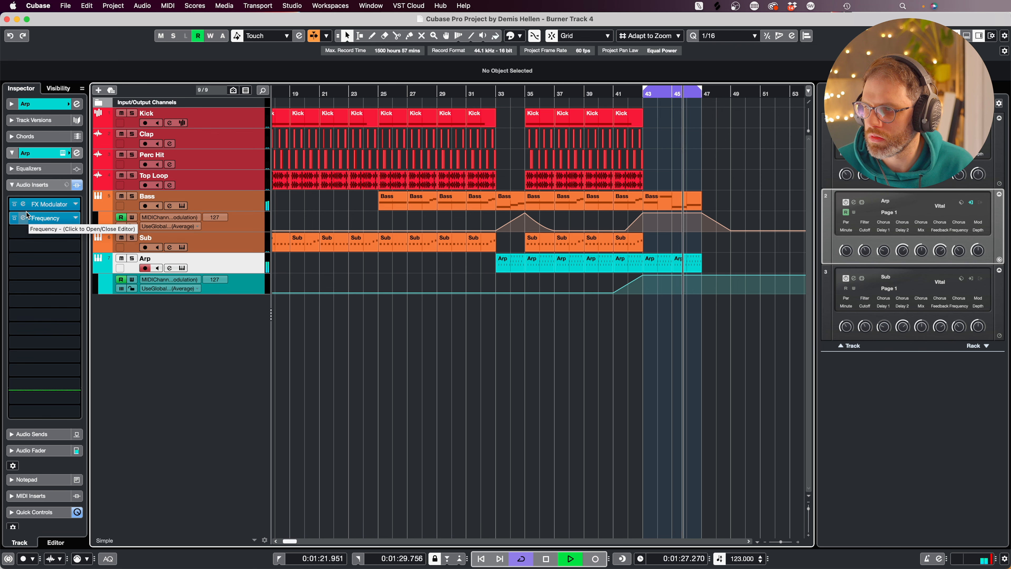
Enable automation writing in the Arp's FX Modulator and record its bypass being switched on and off.
click(47, 204)
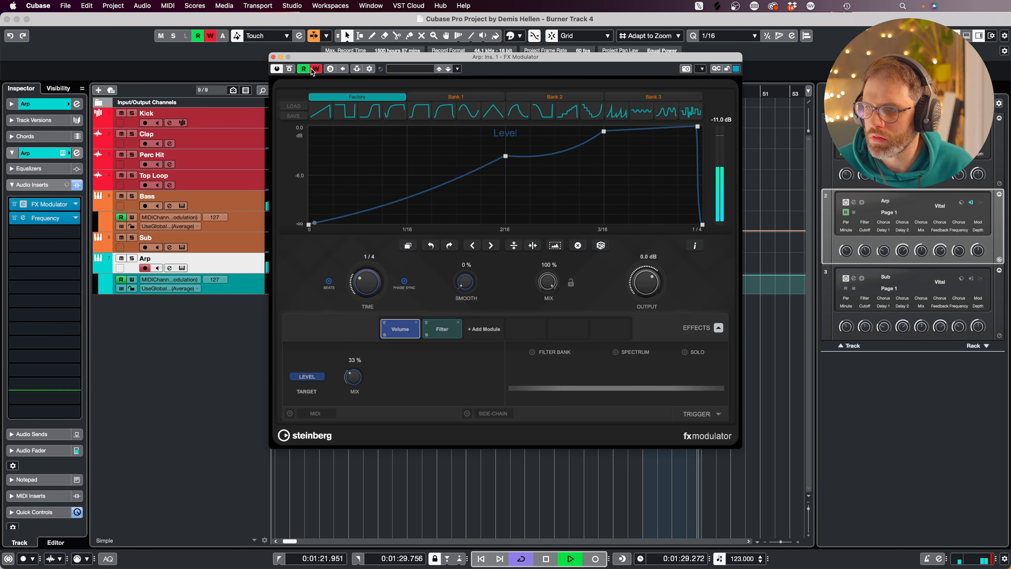
click(289, 69)
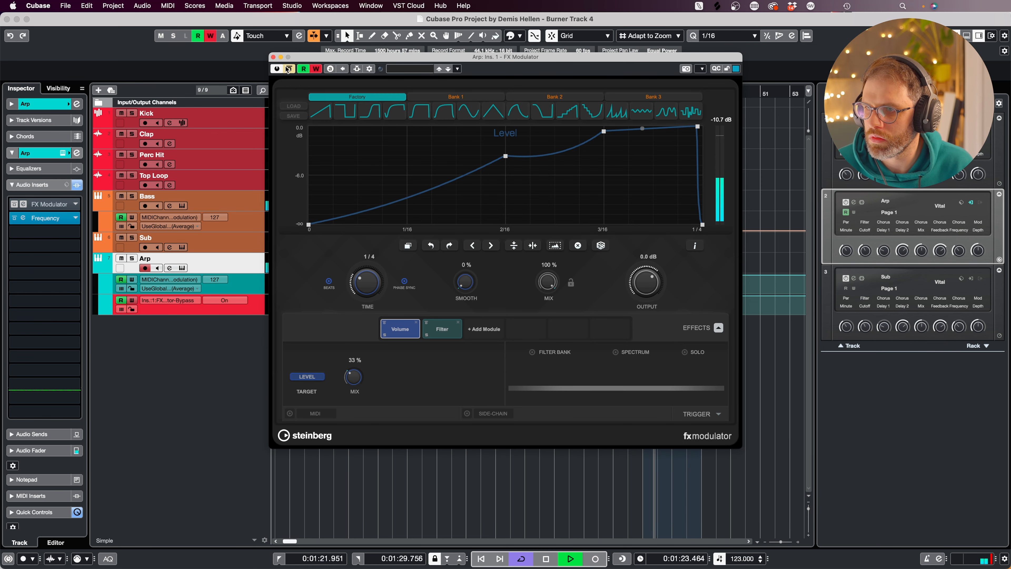
click(289, 69)
click(273, 58)
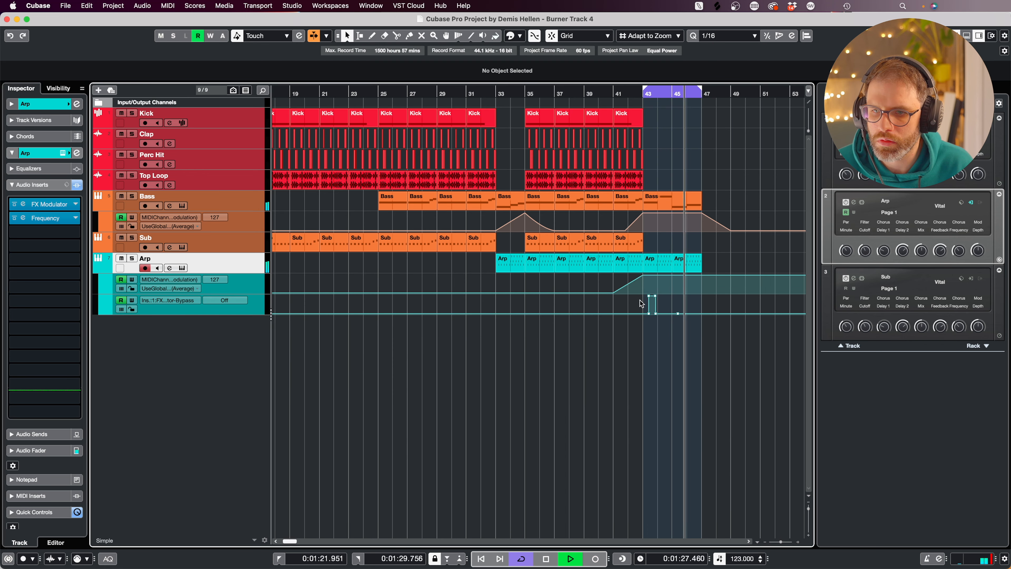
Replace the recorded bypass points with a switch to On at bar 43 for the Arp's FX Modulator, and play it back.
key(space)
click(644, 314)
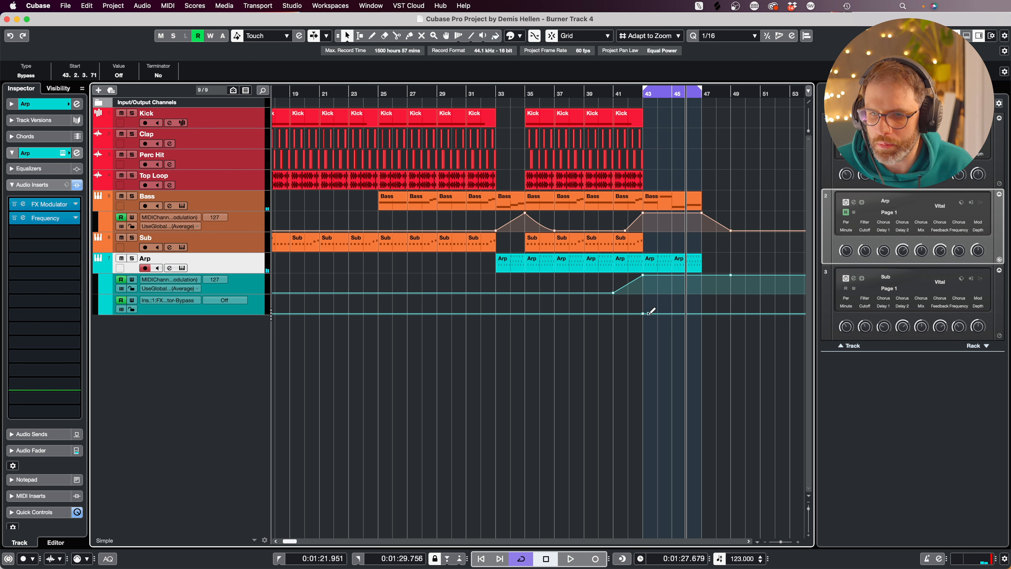
drag(649, 313, 642, 293)
key(space)
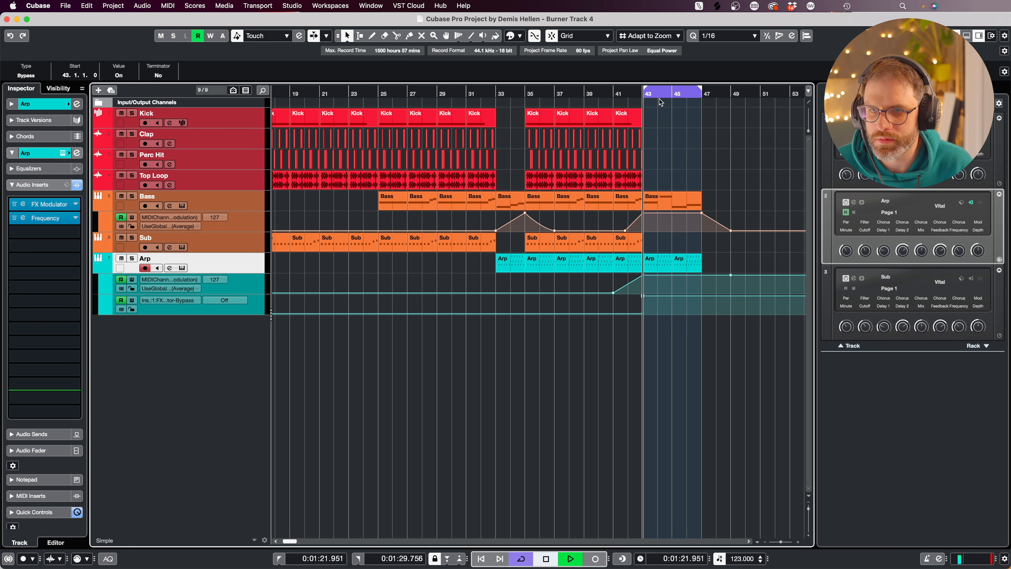
key(space)
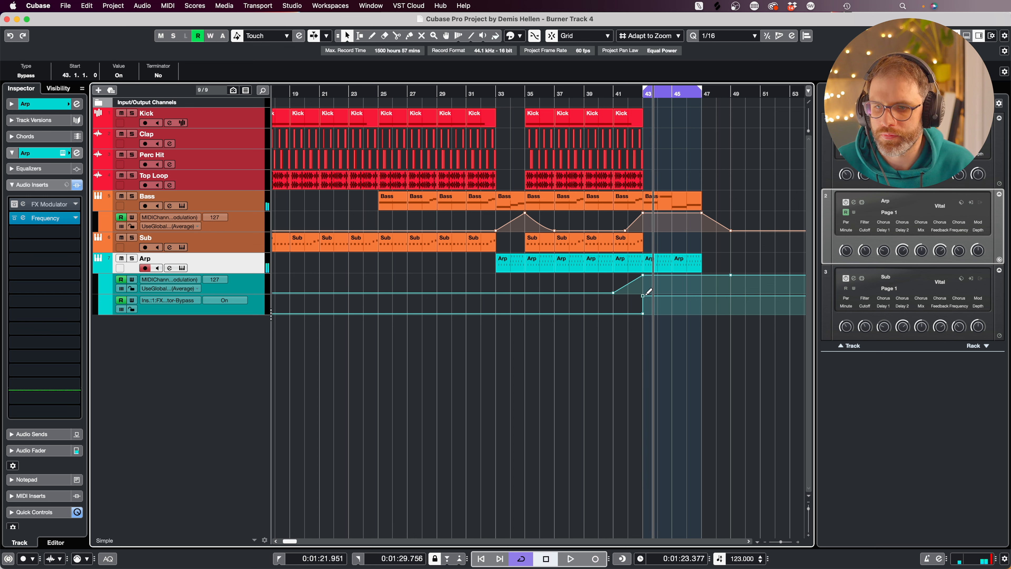
Compare the Arp's FX Modulator bypass set to Off at bar 43, and delete the Off points around it to leave bypass On.
drag(644, 299, 641, 335)
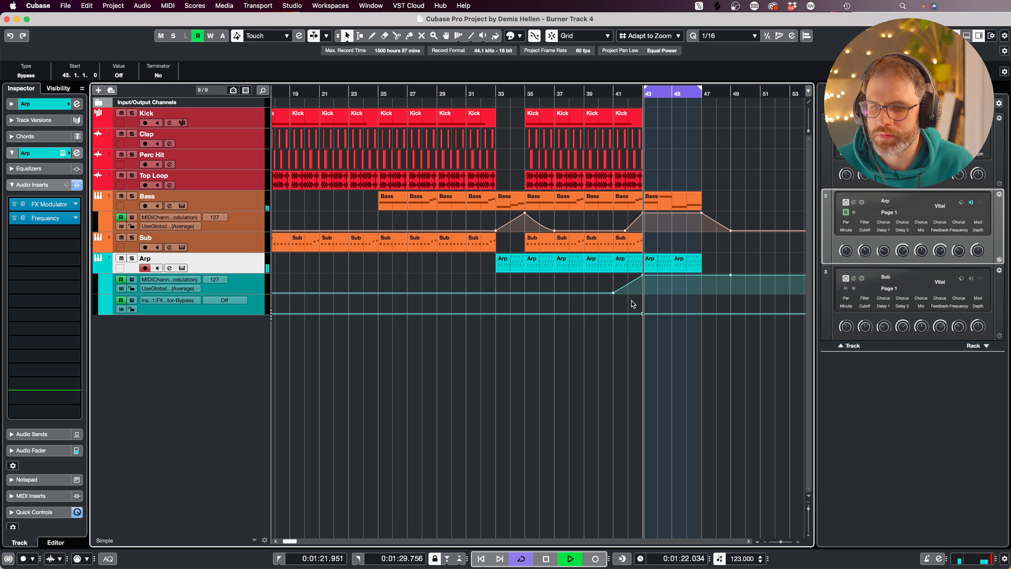
key(space)
mouse_move(650, 311)
mouse_down()
mouse_move(652, 288)
mouse_move(681, 293)
mouse_up()
drag(658, 330, 635, 295)
key(Delete)
key(space)
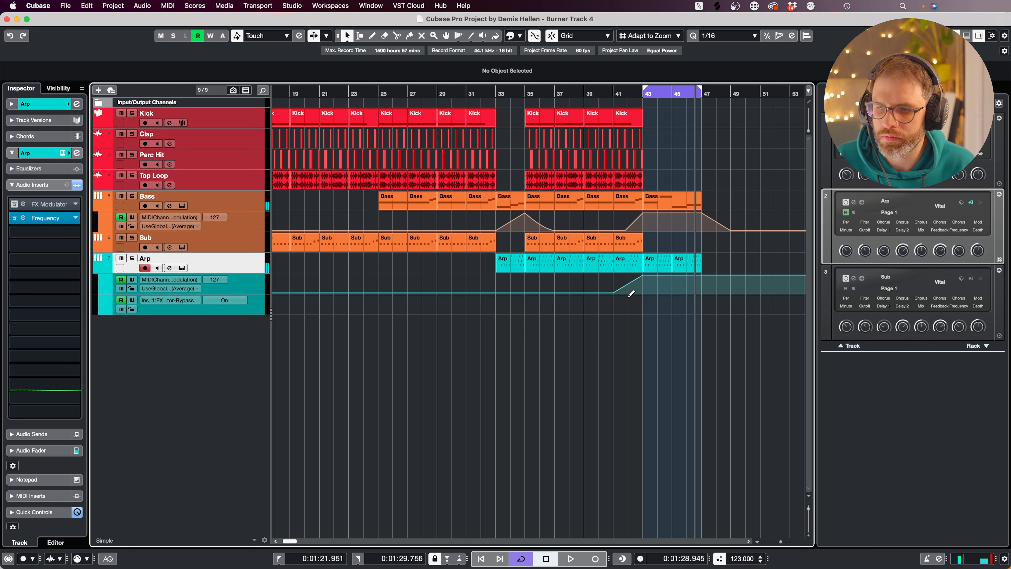
Open the Bass track's FX Modulator and create an automation lane for its Mix at 90 %.
click(247, 201)
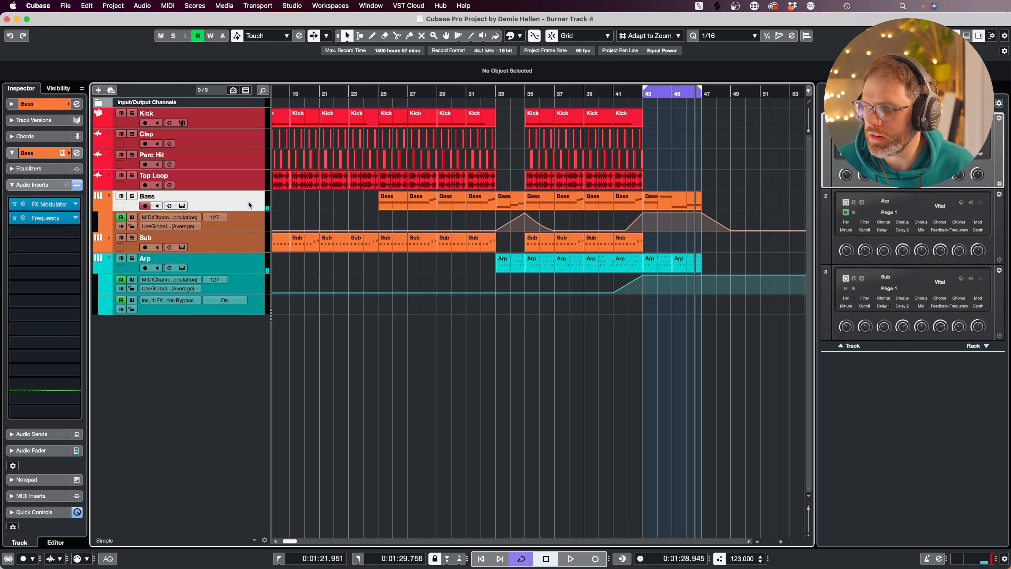
click(35, 205)
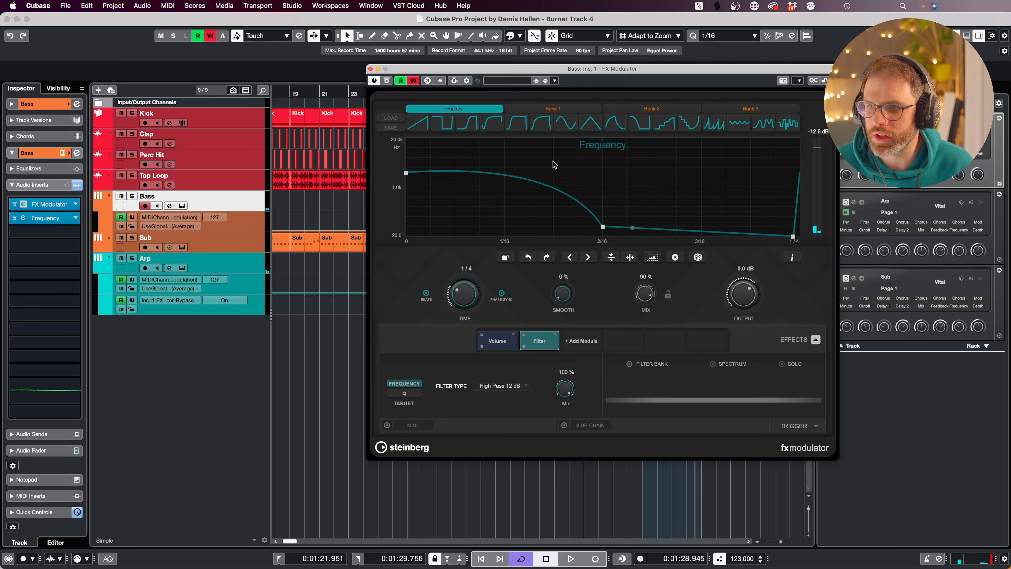
click(646, 297)
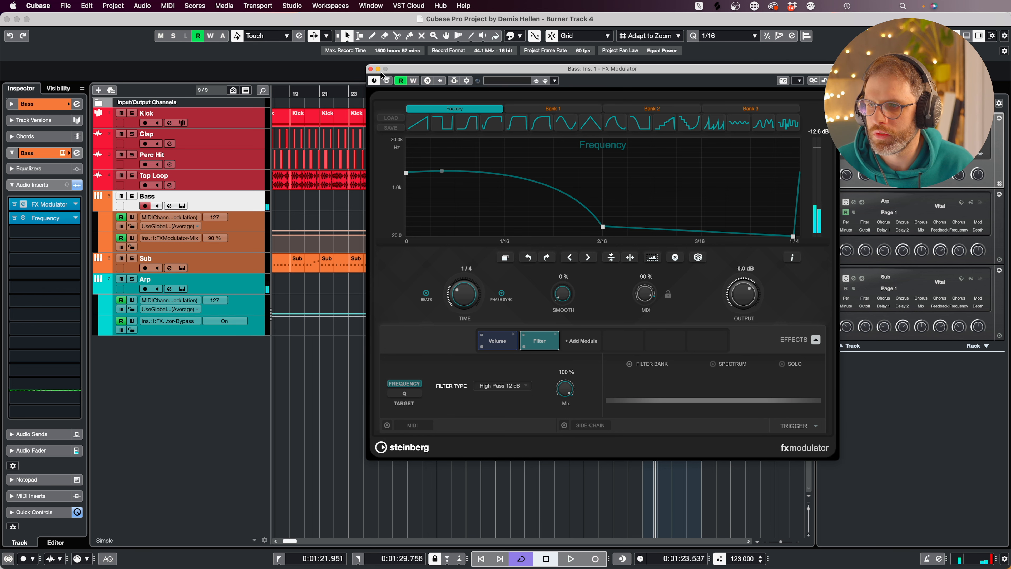
Redraw the Bass's FX Modulator Mix automation at 100 % up to bar 43 and 0 % from there, checking it in playback.
click(370, 69)
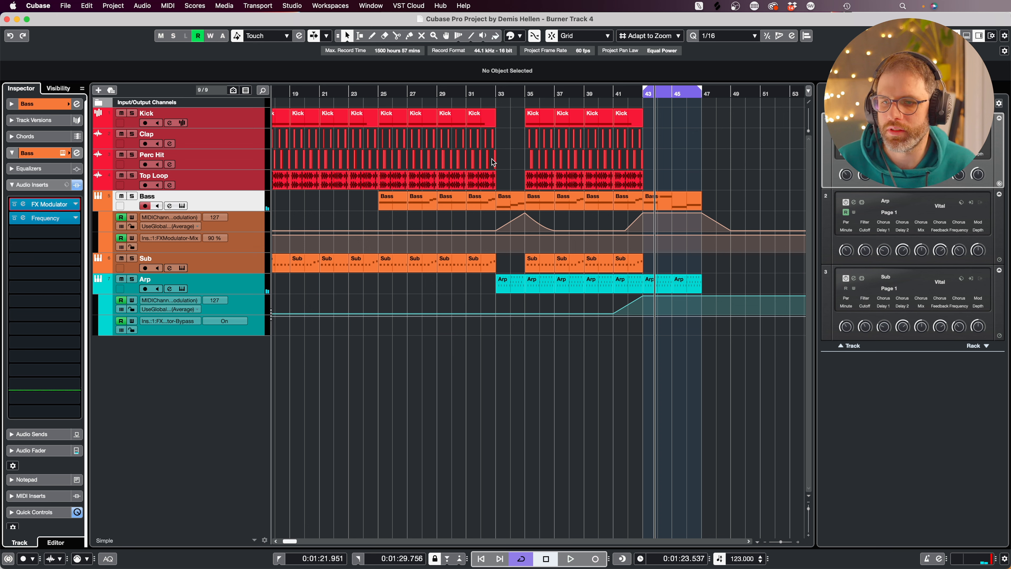
key(Delete)
mouse_move(635, 240)
mouse_down()
mouse_move(650, 231)
mouse_move(629, 260)
mouse_move(645, 230)
mouse_move(638, 257)
mouse_up()
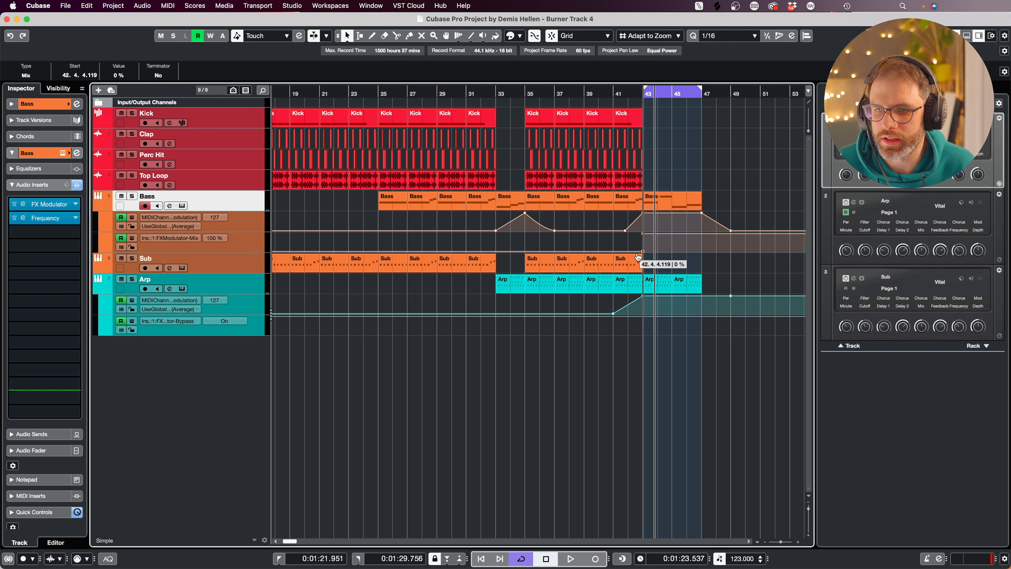
click(629, 94)
key(space)
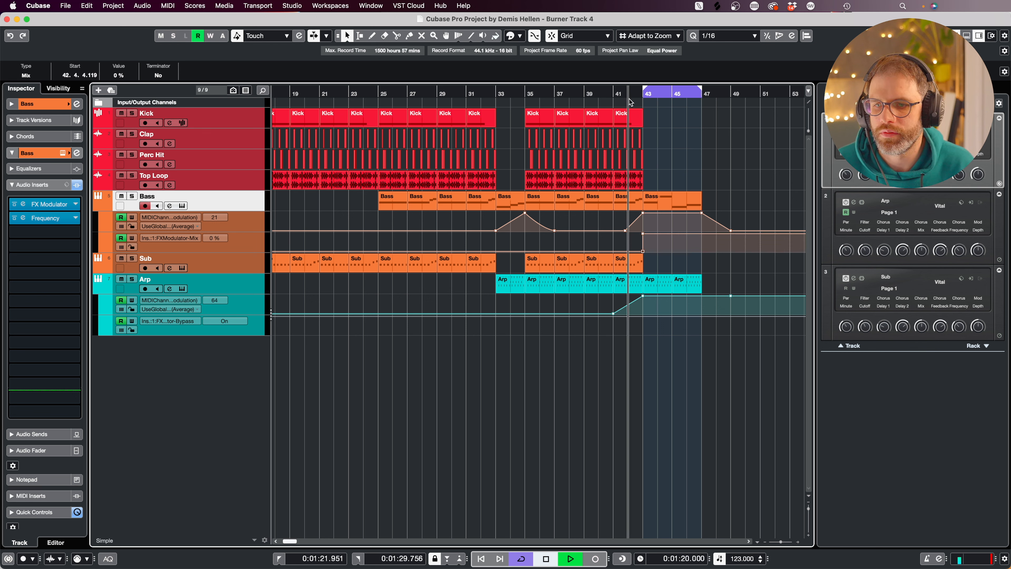
key(space)
mouse_move(644, 251)
mouse_down()
mouse_move(632, 234)
mouse_move(644, 263)
mouse_move(641, 234)
mouse_up()
key(space)
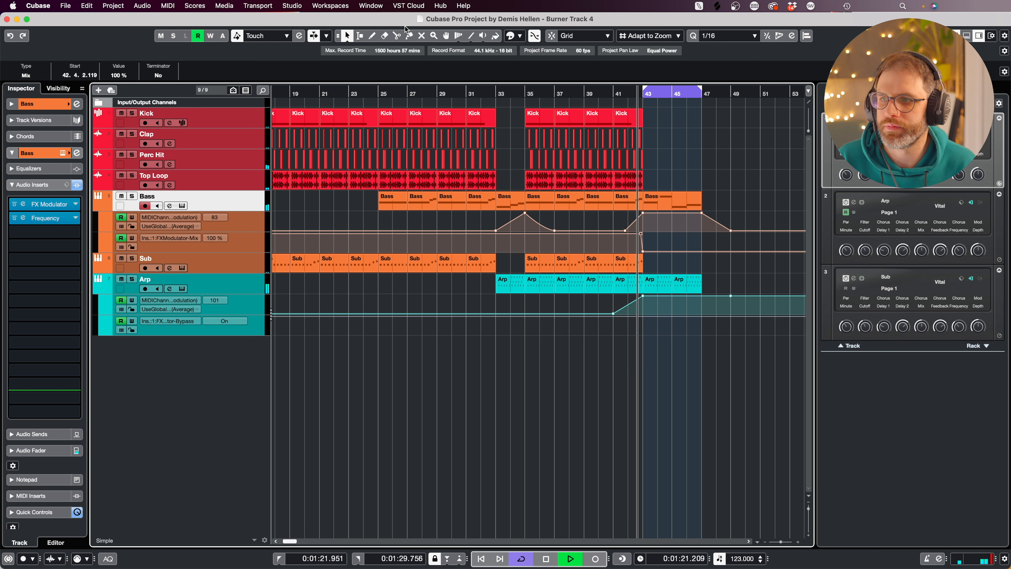
Duplicate the Bass and Arp parts of bars 43 to 47, with their automation, so the breakdown runs to bar 51.
click(696, 164)
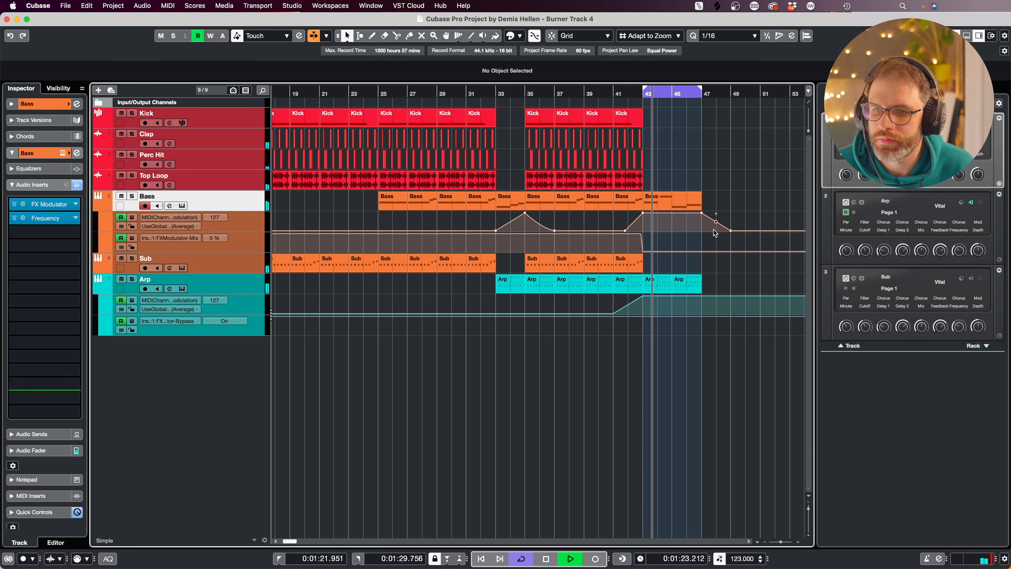
drag(696, 182, 658, 286)
key(super+d)
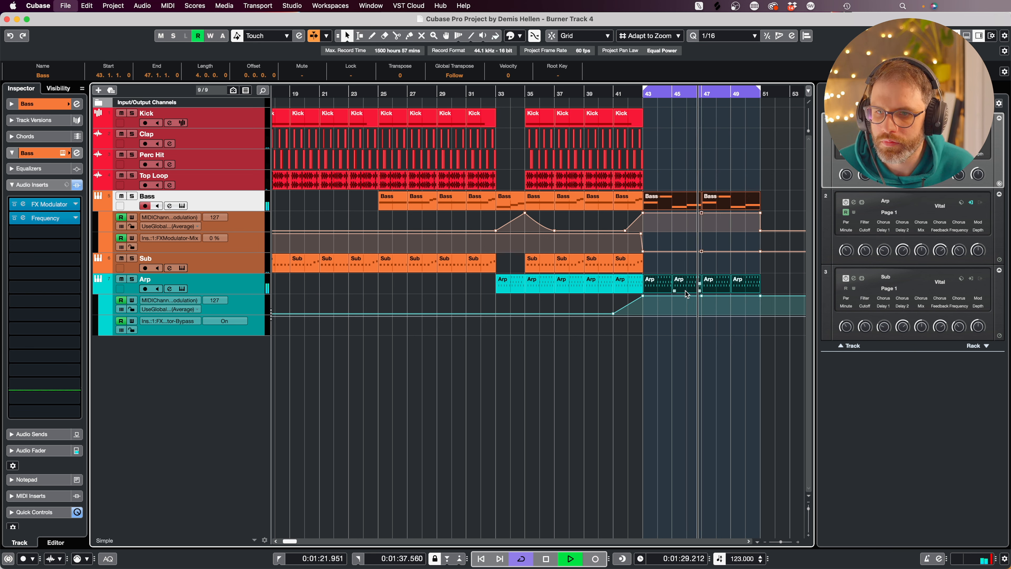
Reshape the Arp's modulation automation into one curved rise from 0 at bar 43 to 127 at bar 51.
drag(643, 296, 642, 326)
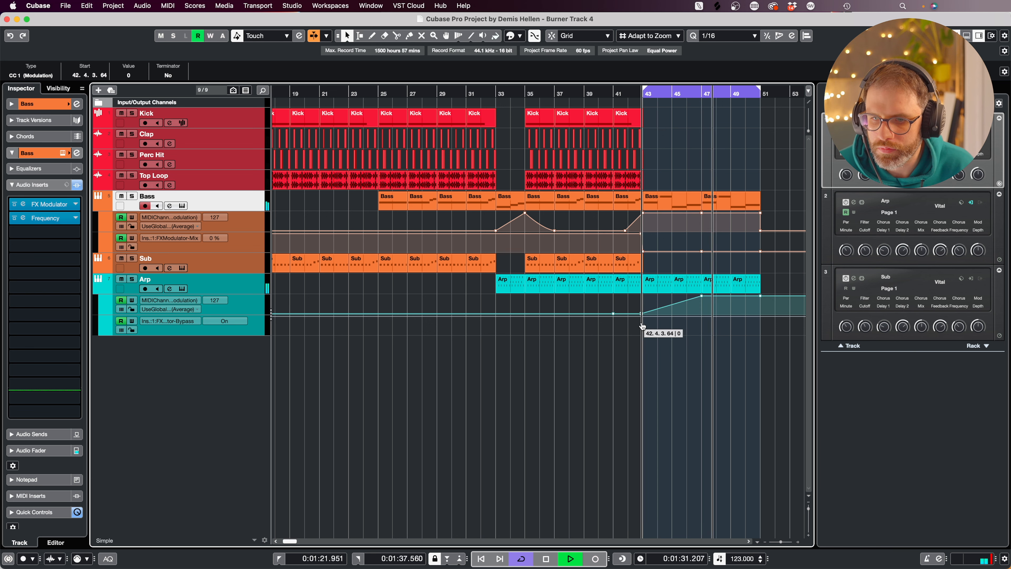
click(702, 298)
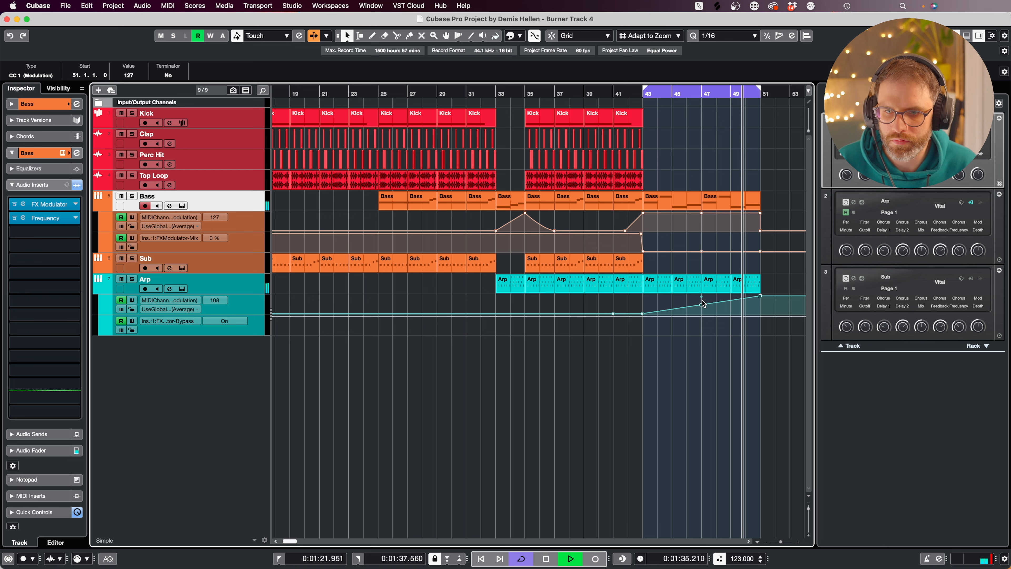
key(Delete)
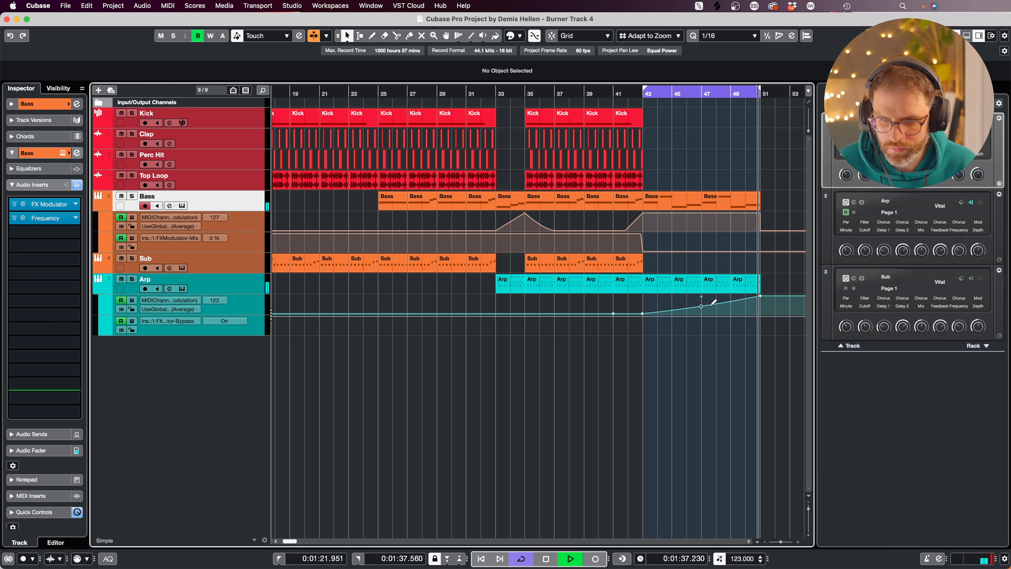
click(248, 284)
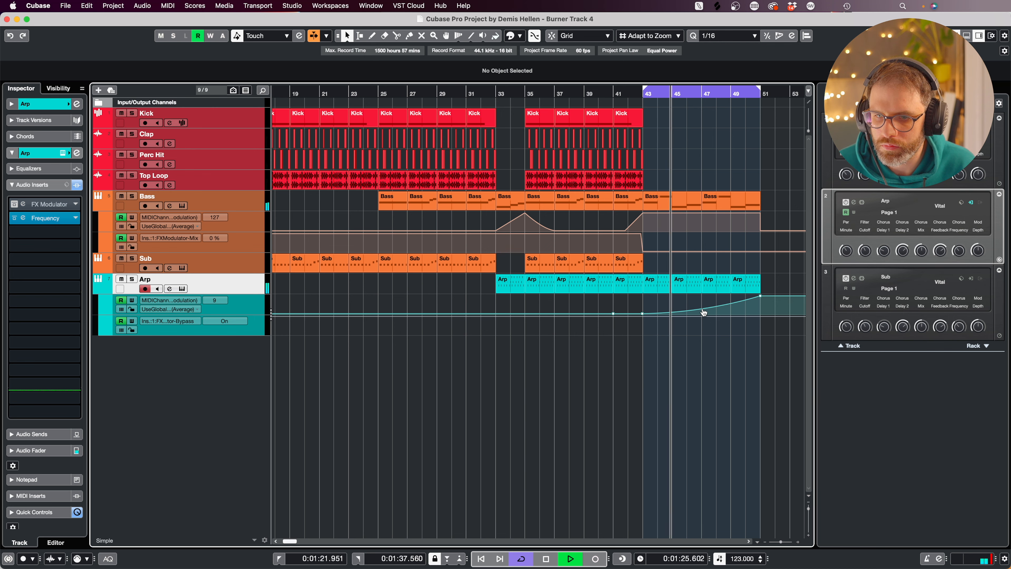
key(space)
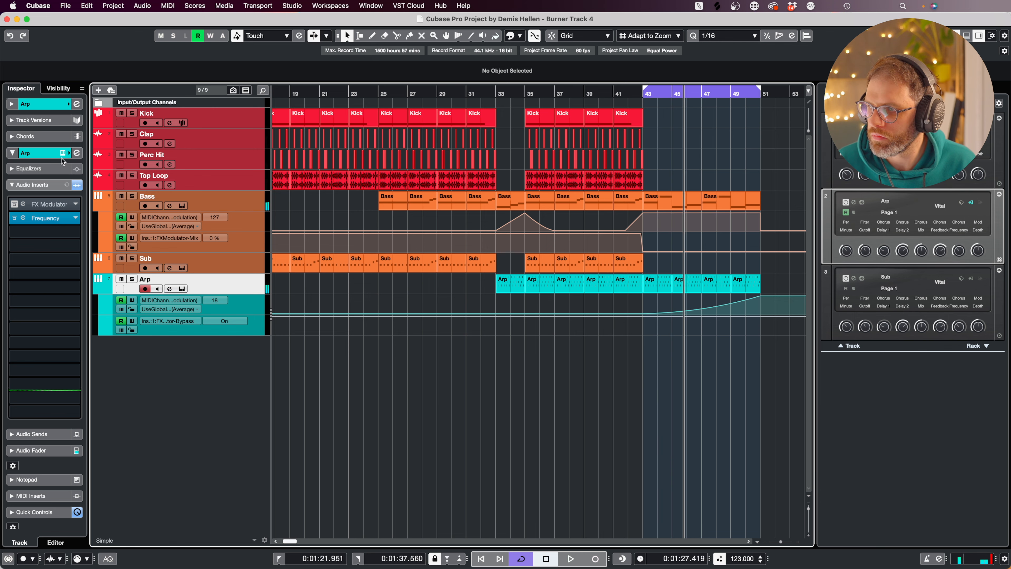
Assign the mod wheel to Envelope 1's decay in the Arp's Vital synth, and fine-tune the modulation amount during playback.
click(63, 153)
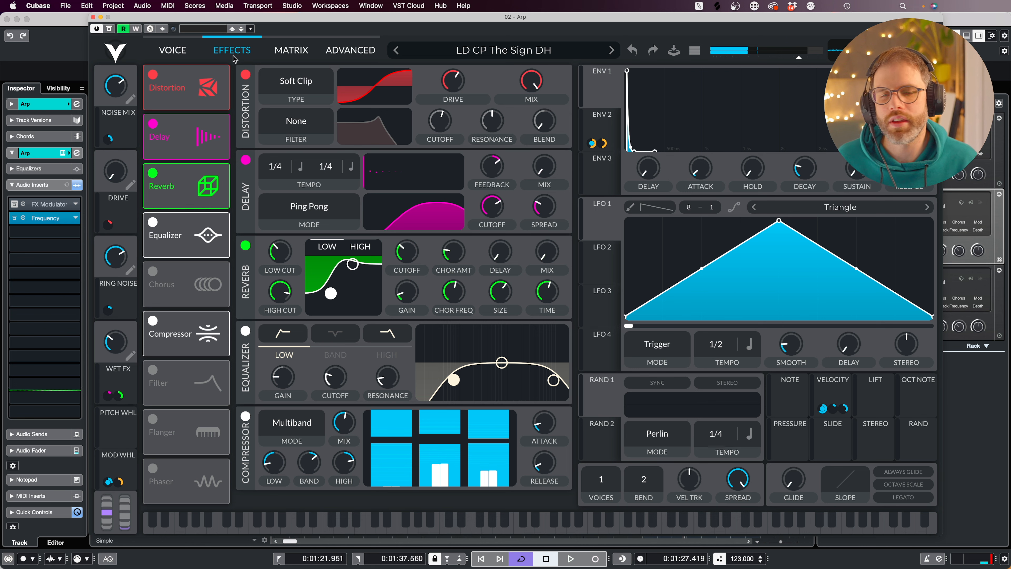
click(172, 51)
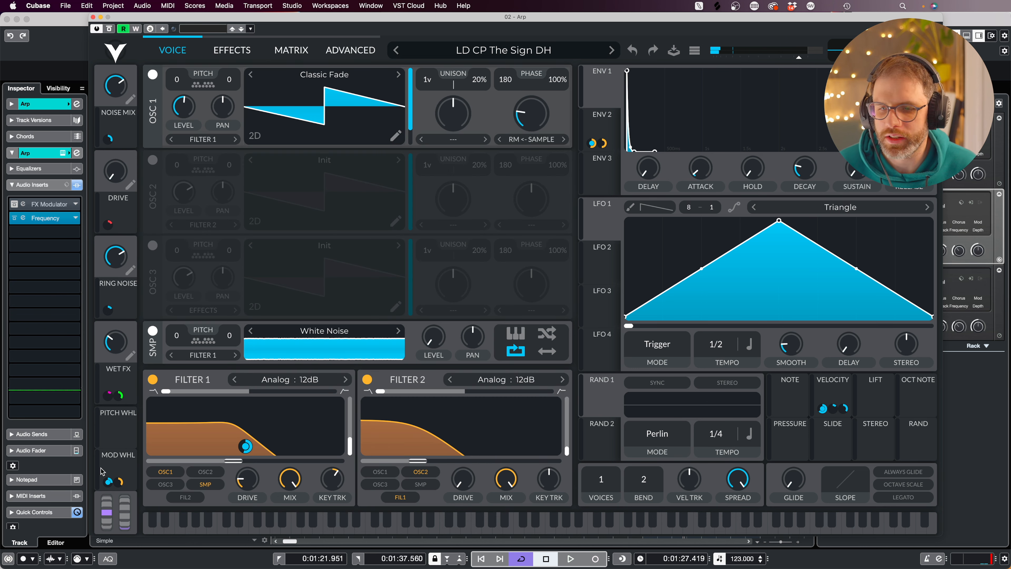
drag(108, 481, 805, 167)
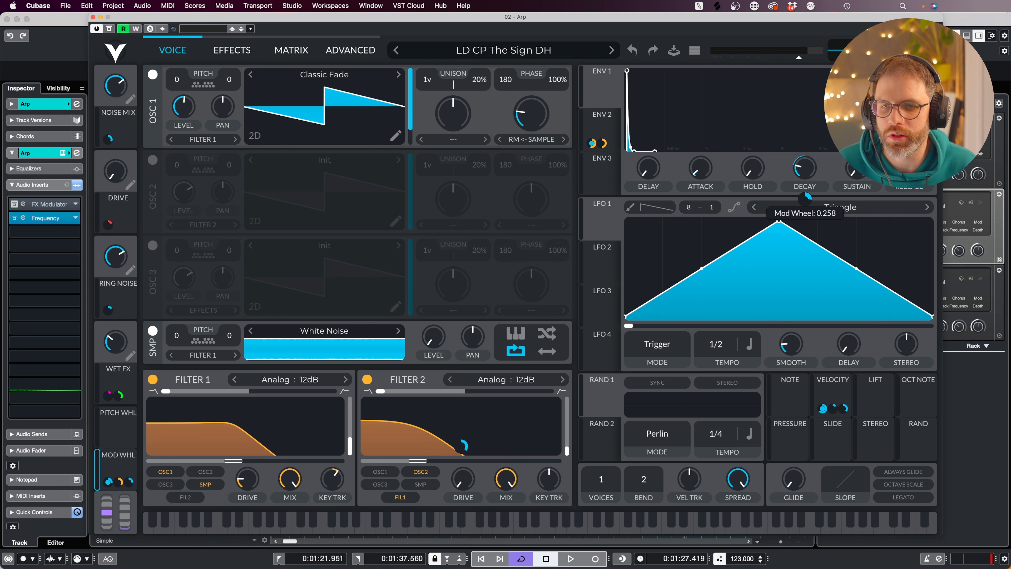
key(space)
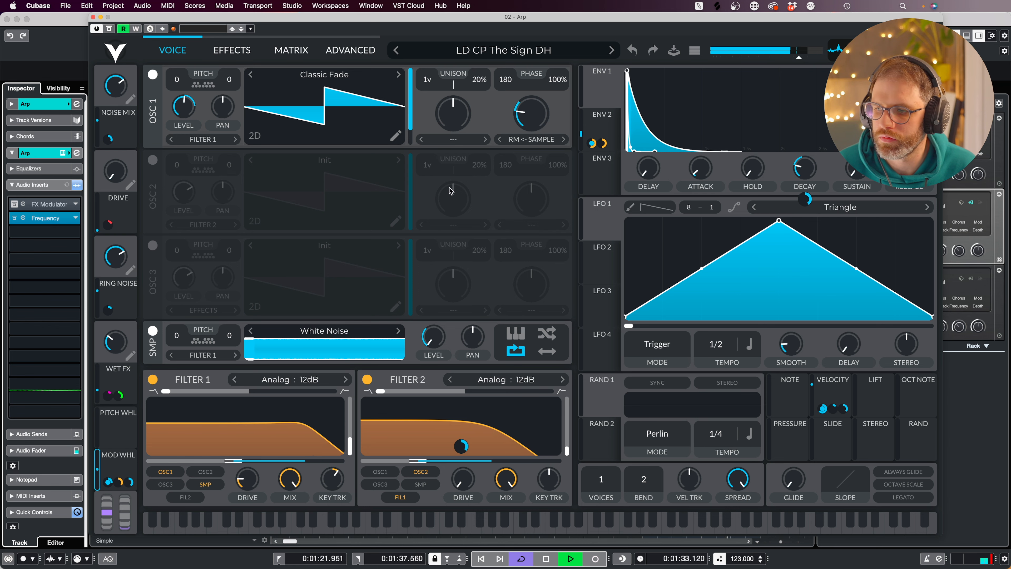
drag(806, 199, 807, 204)
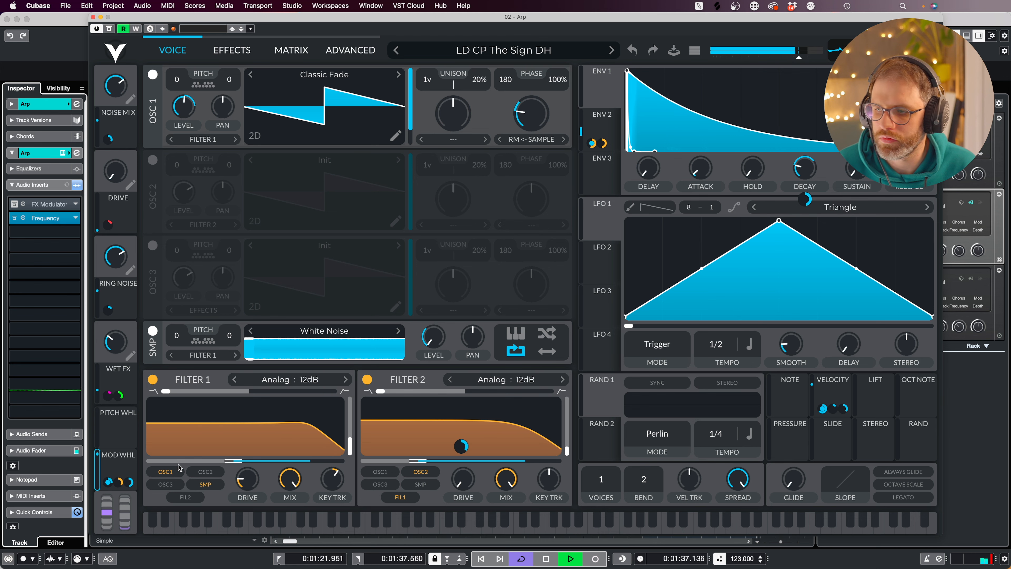
Assign the mod wheel to Envelope 1's sustain and Envelope 2's decay in the Arp's Vital, and audition the breakdown.
drag(115, 467, 854, 170)
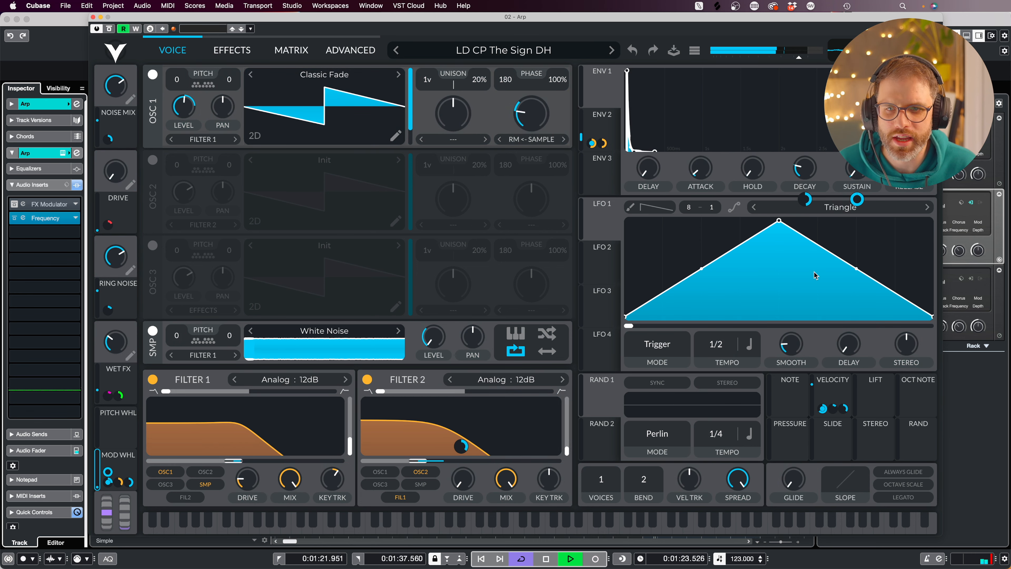
drag(125, 517, 133, 489)
click(602, 124)
drag(116, 467, 805, 169)
key(space)
key(space)
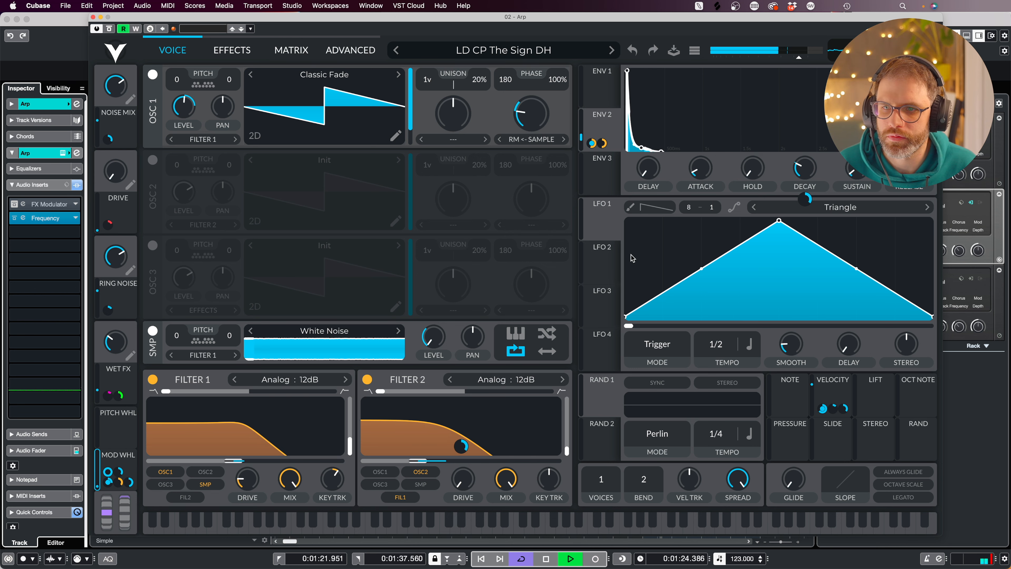
mouse_move(804, 200)
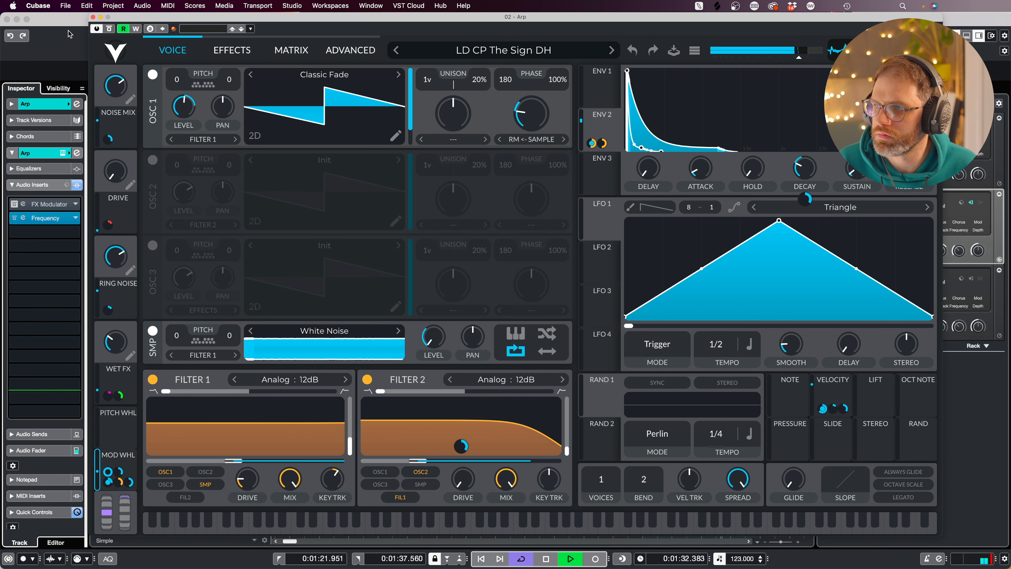
click(93, 17)
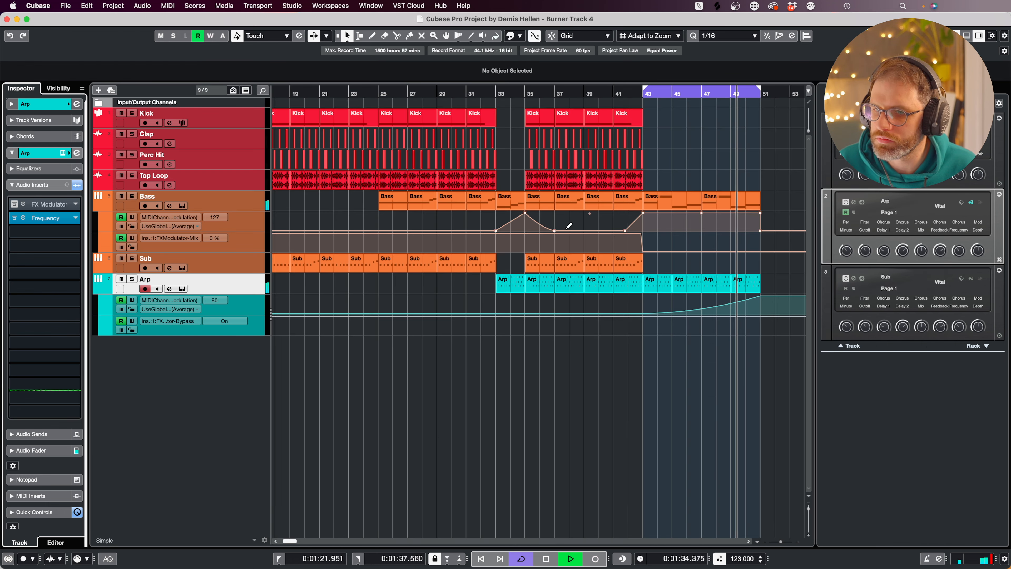
Inspect the mod wheel and Envelope 2 modulation amounts on Filter 2's cutoff in the Arp's Vital during playback.
key(g)
click(170, 288)
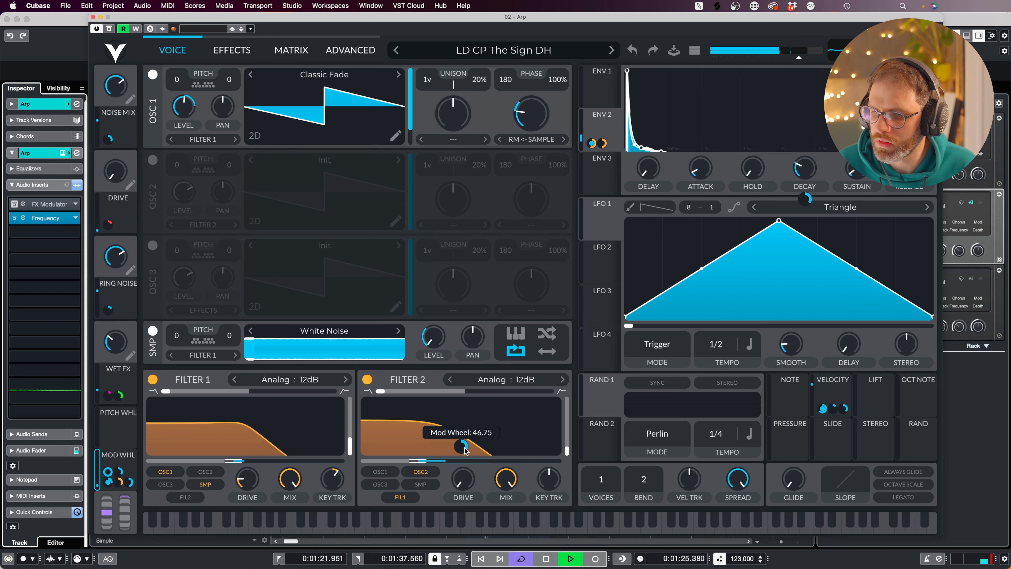
mouse_move(419, 462)
mouse_move(446, 446)
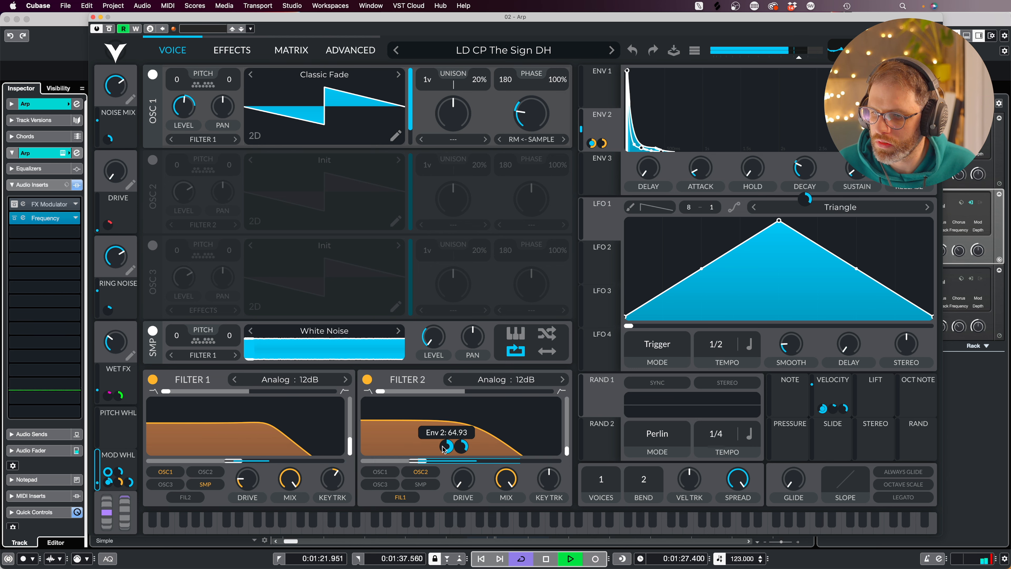
key(space)
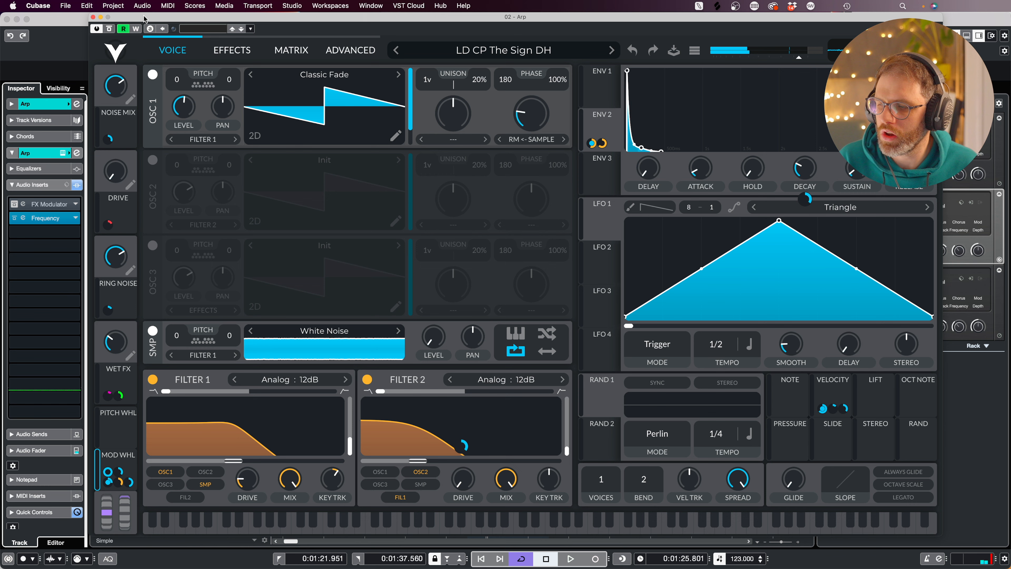
click(92, 17)
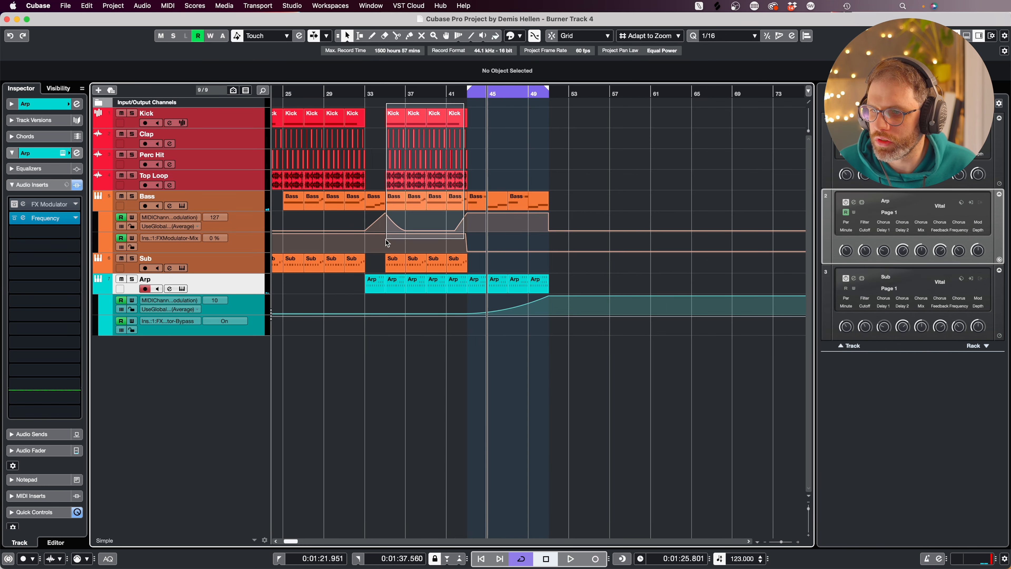
Draw an Arp modulation peak rising from bar 33 to bar 35 and falling back afterwards, and play it from bar 33.
click(364, 96)
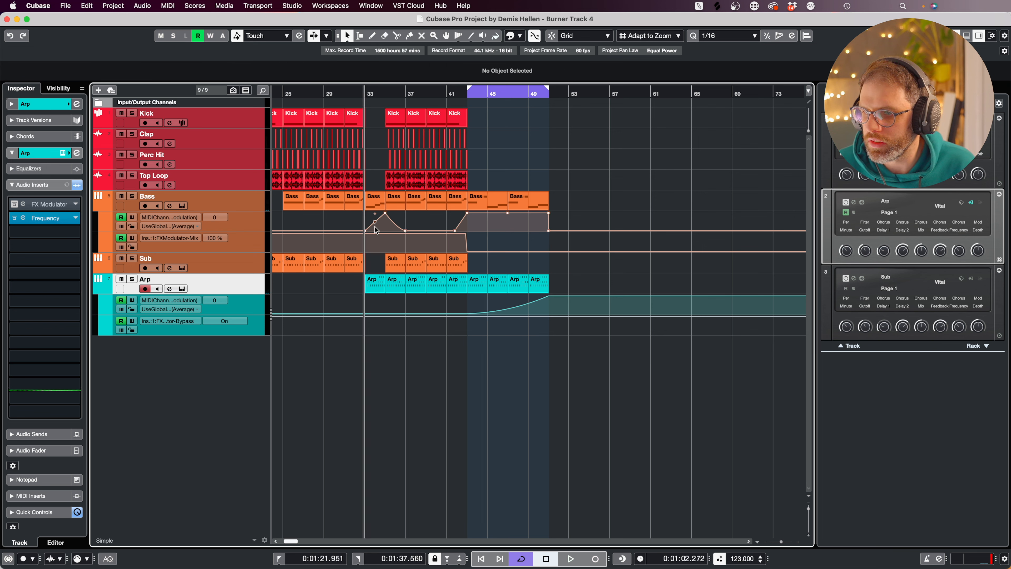
click(363, 314)
mouse_move(376, 313)
mouse_down()
mouse_move(385, 295)
mouse_move(411, 314)
mouse_up()
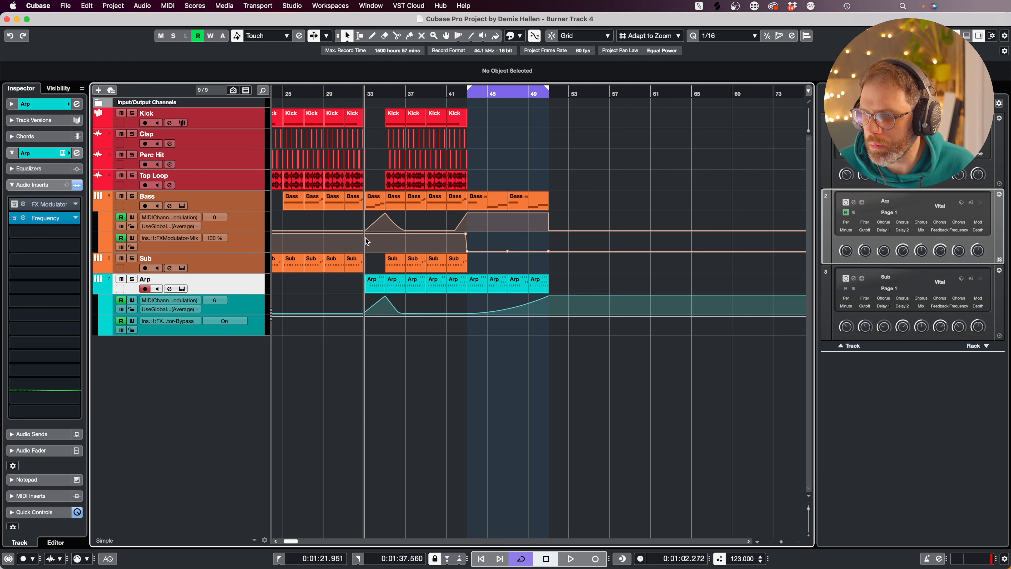
key(space)
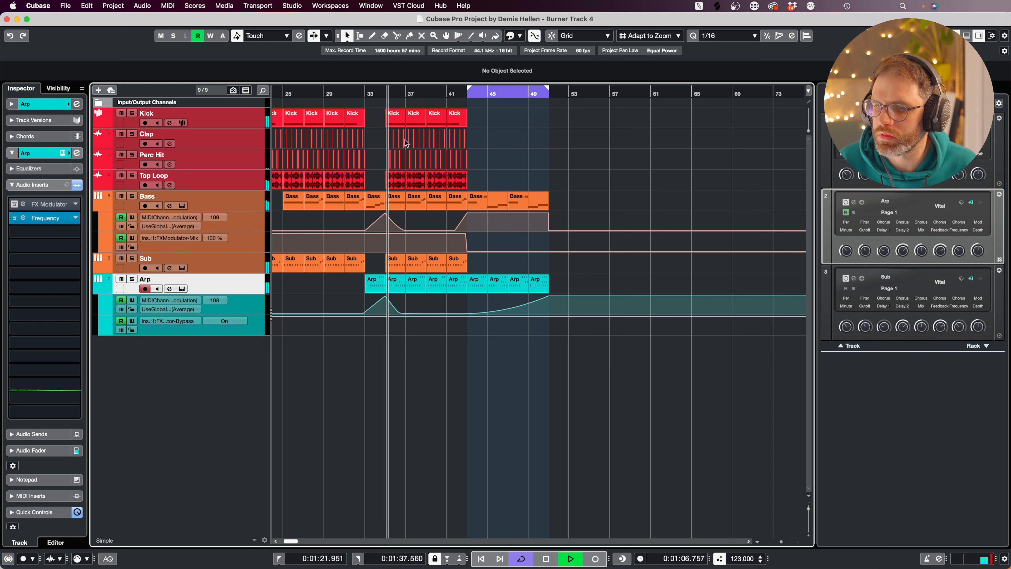
Shorten the fall after the Arp's modulation peak at bar 35 so it reaches 0 by about bar 36.
drag(417, 314, 409, 314)
key(space)
key(h)
key(h)
key(h)
drag(462, 313, 453, 314)
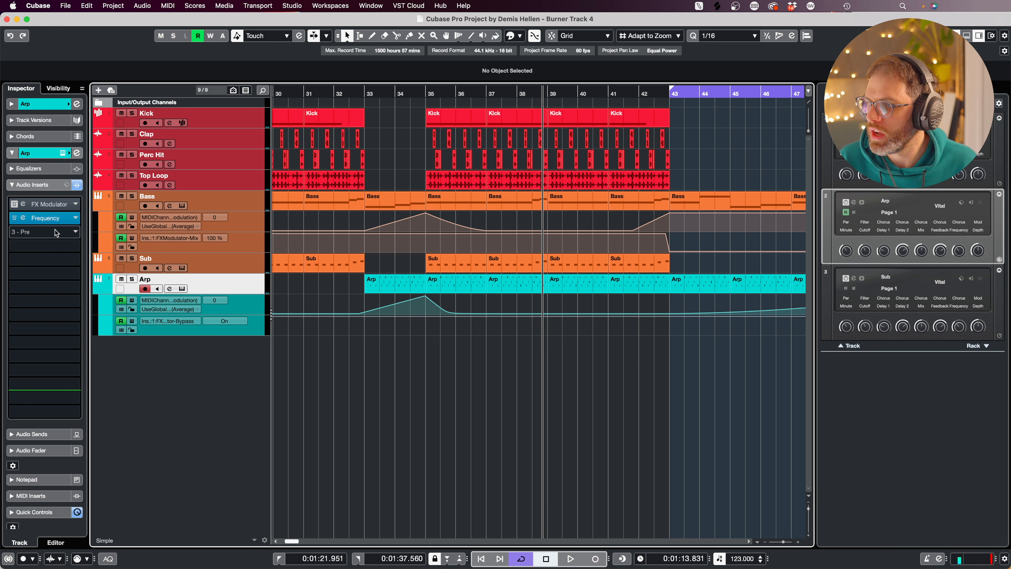
Add ValhallaSupermassive as the third insert effect on the Arp track.
click(56, 233)
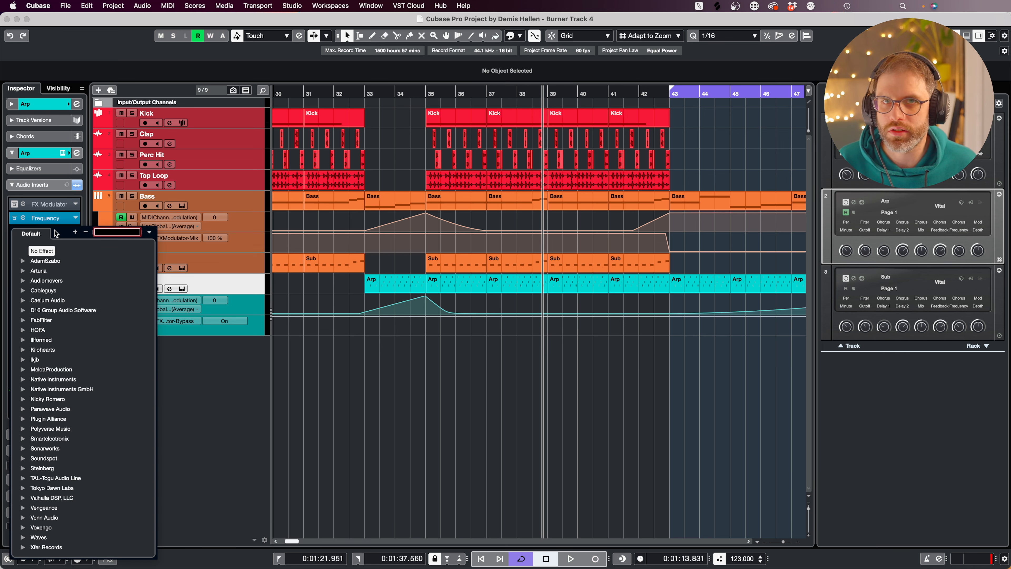
text(val)
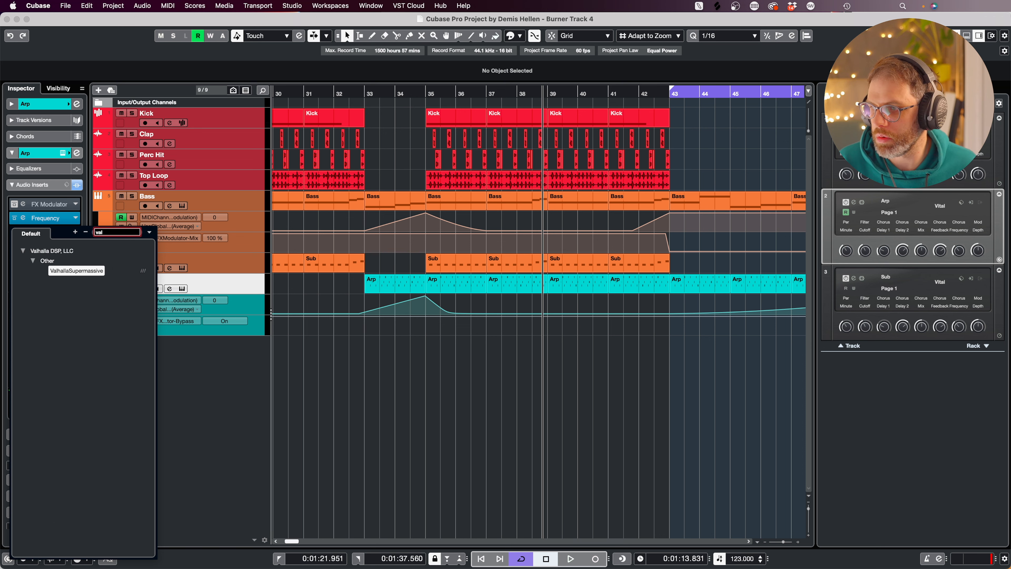
click(90, 272)
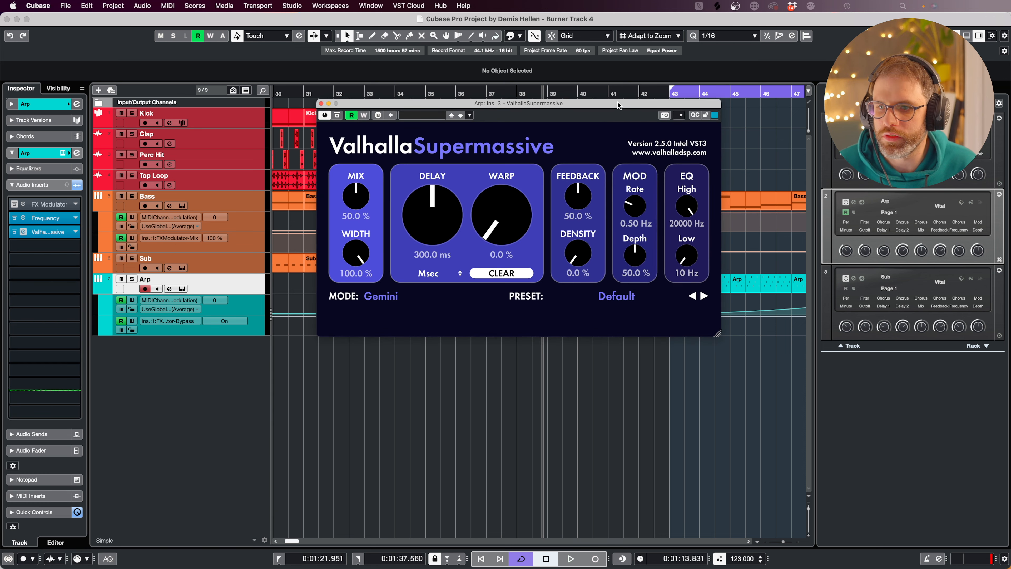
Load the Splashy Synth preset from the C-Large reverbs in ValhallaSupermassive, and set its Mix to 36.5 % during playback.
click(605, 296)
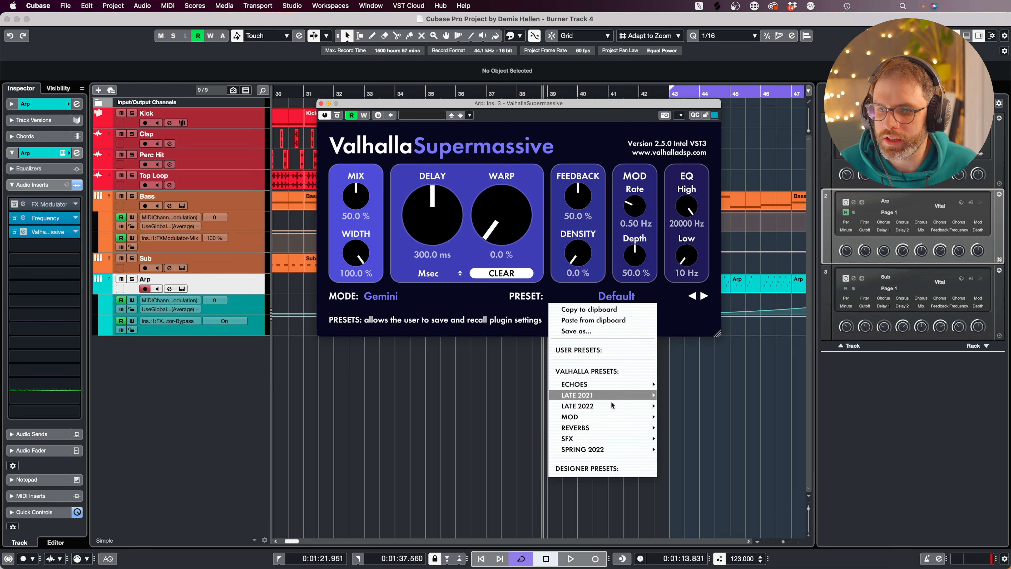
mouse_move(599, 428)
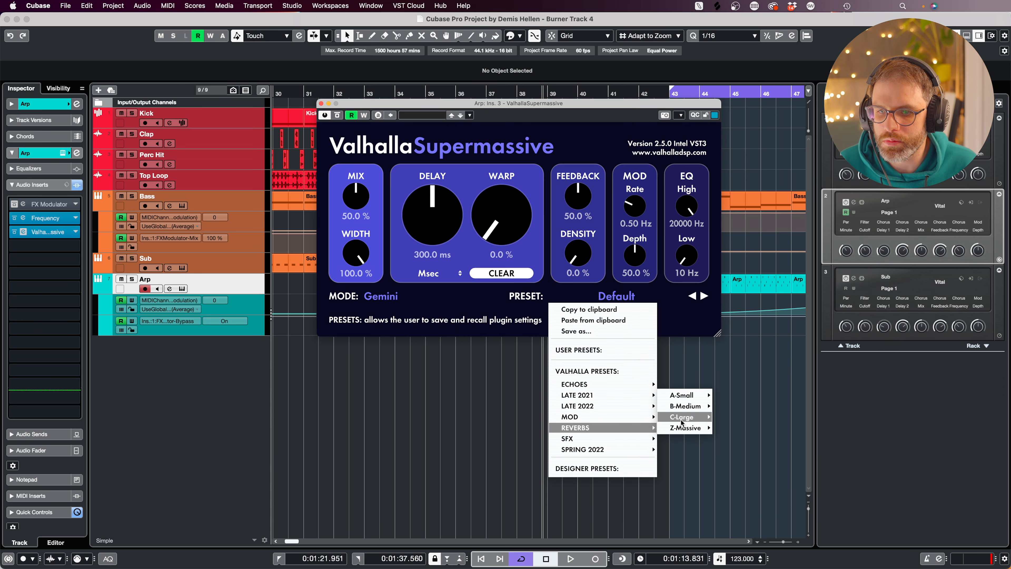
mouse_move(682, 419)
click(747, 406)
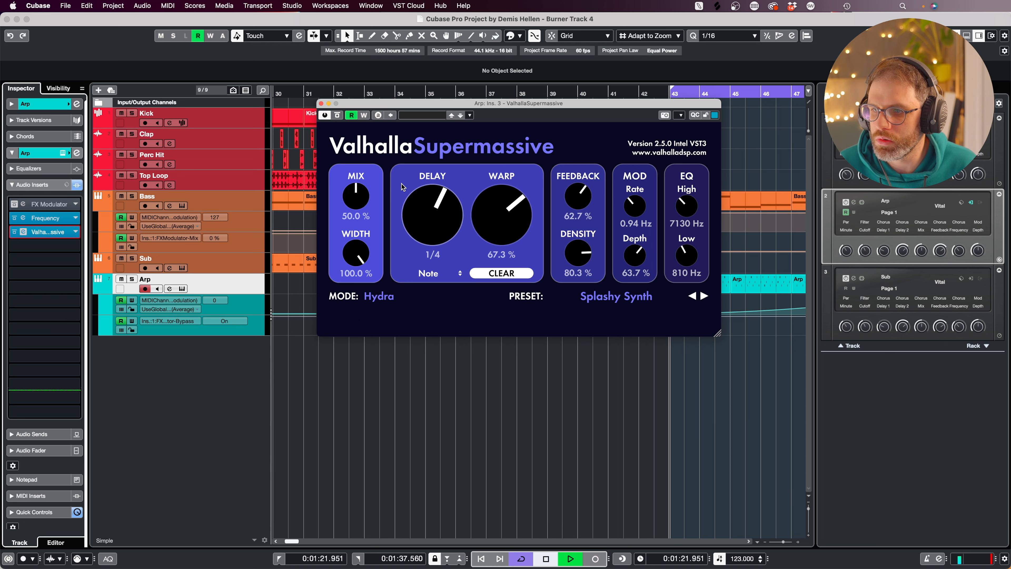
key(space)
drag(361, 201, 362, 208)
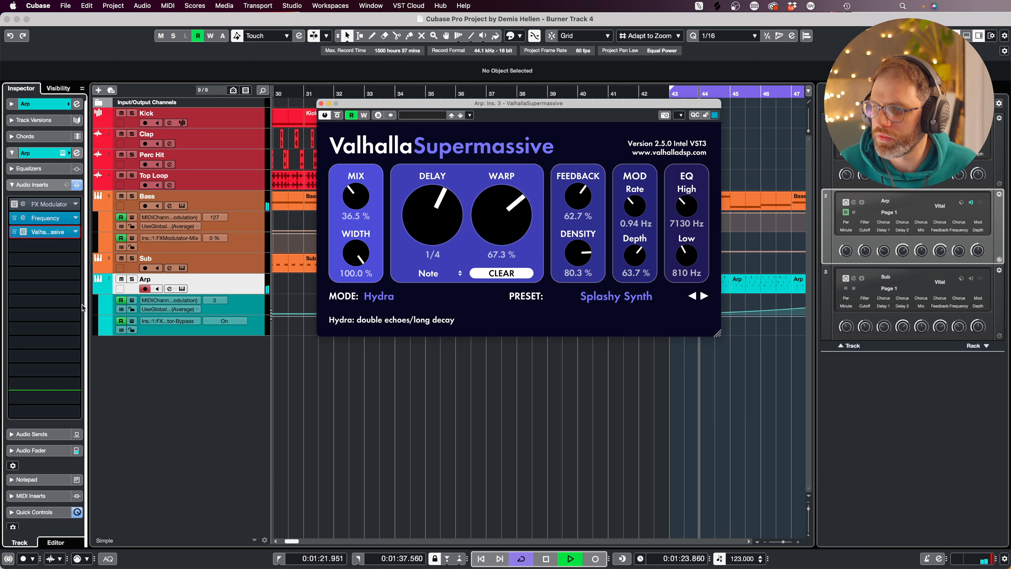
Solo the Arp track, play it from bar 33, and set ValhallaSupermassive's Mix to 32.2 % and Feedback to about 34.6 %.
click(132, 279)
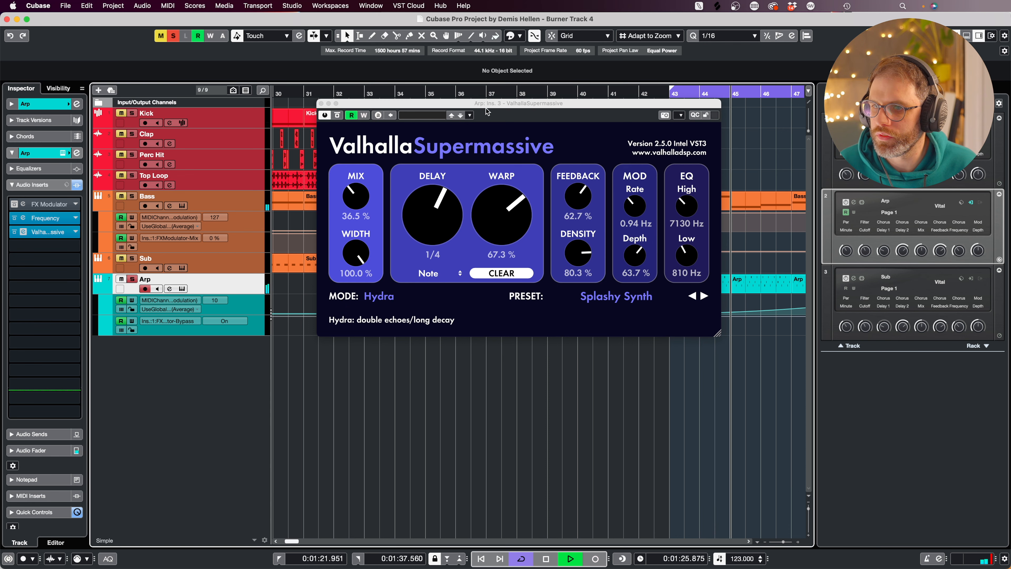
drag(489, 104, 617, 167)
click(365, 92)
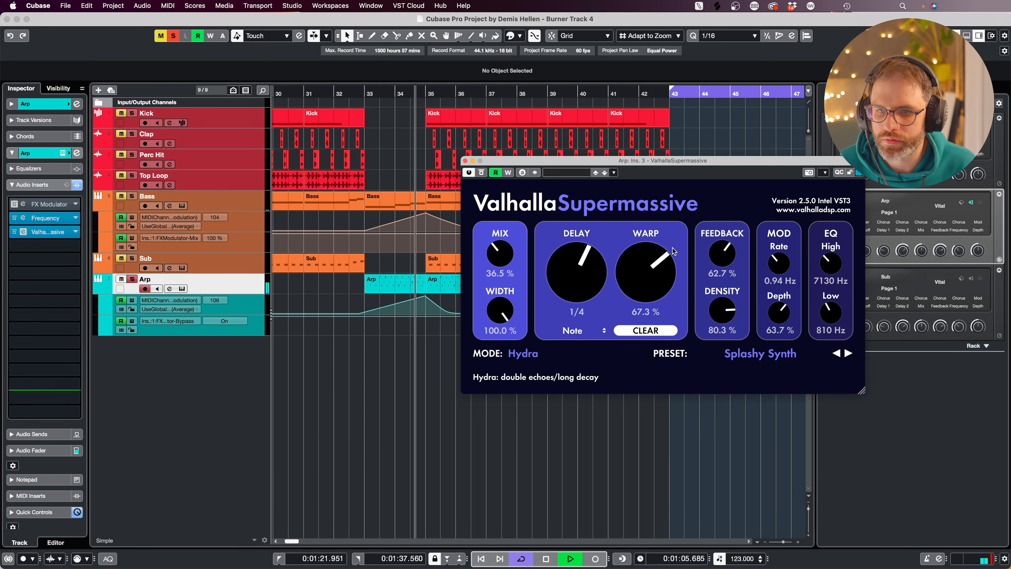
drag(514, 261, 521, 270)
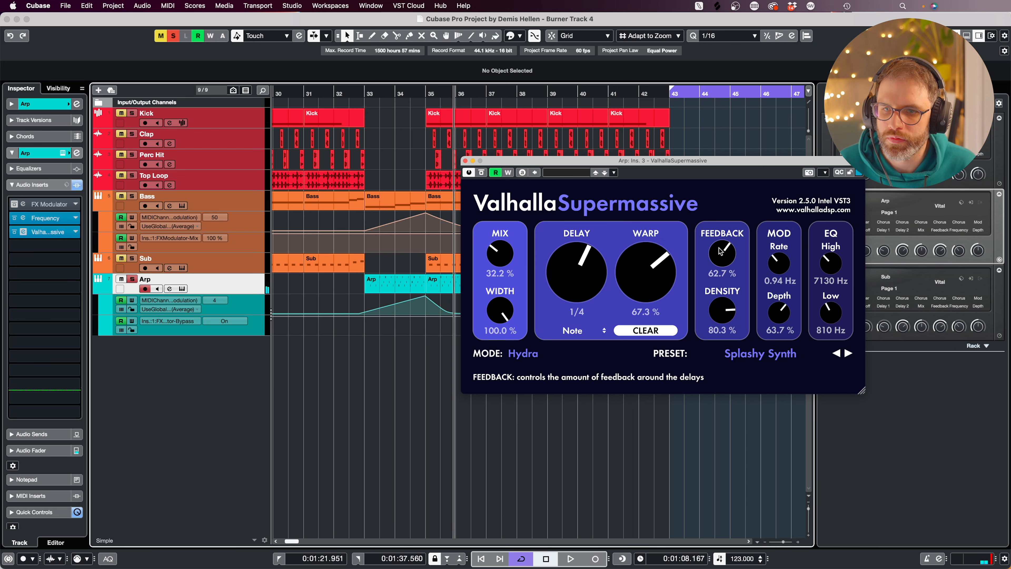
drag(719, 259, 715, 274)
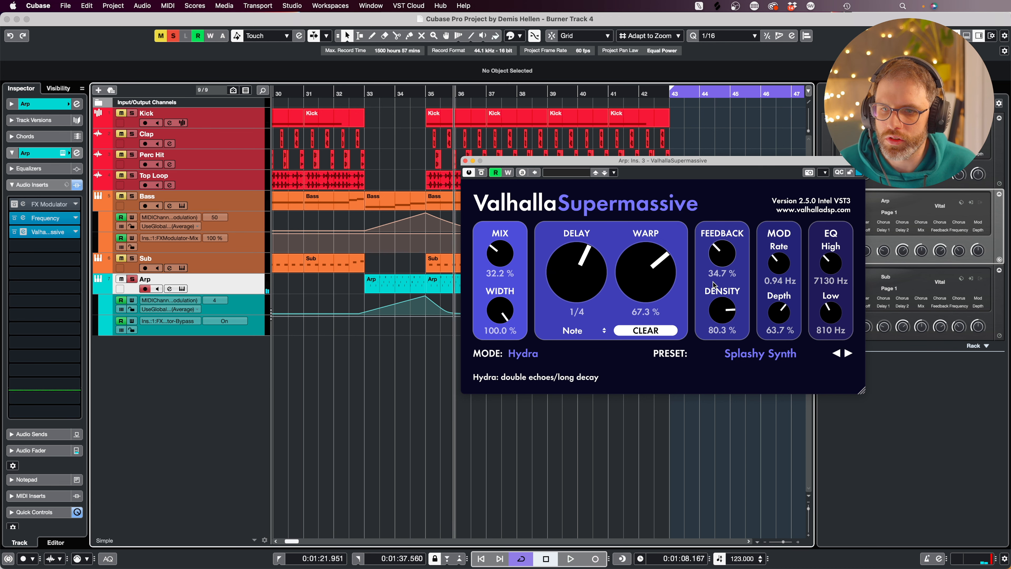
Play the soloed Arp repeatedly around bars 33 to 35 to check the reverb tail.
key(KP_1)
key(space)
key(space)
click(417, 95)
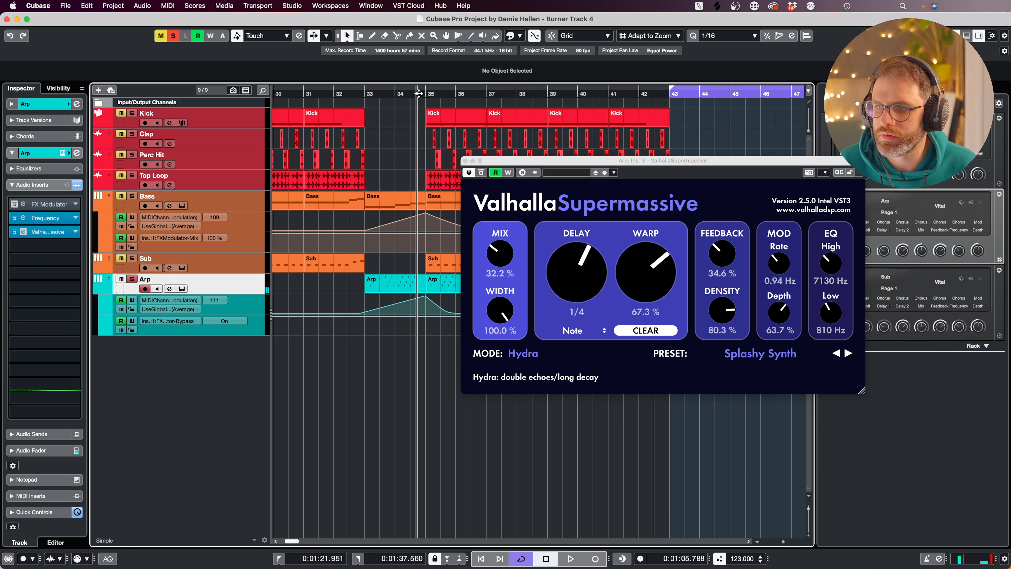
key(space)
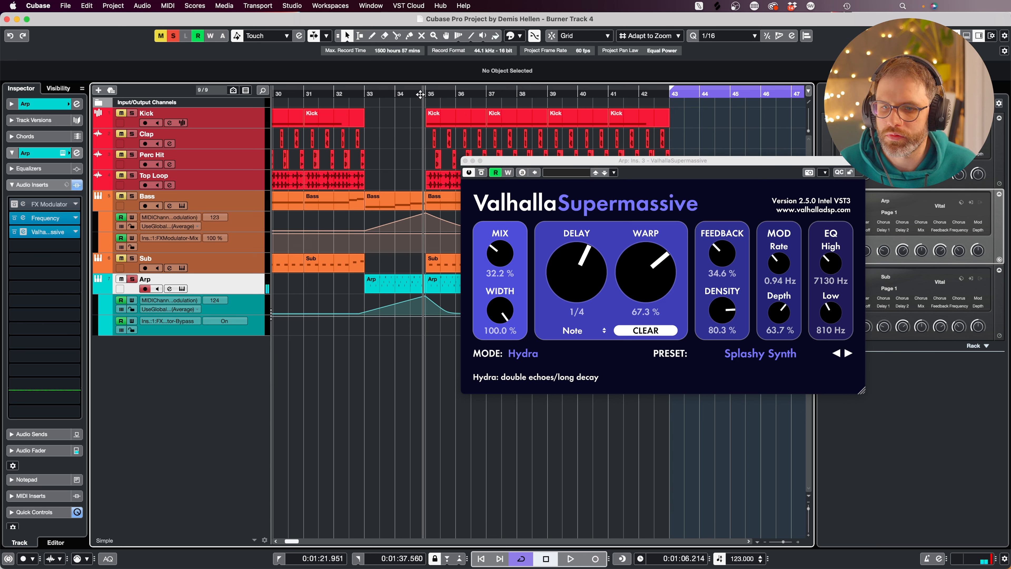
key(space)
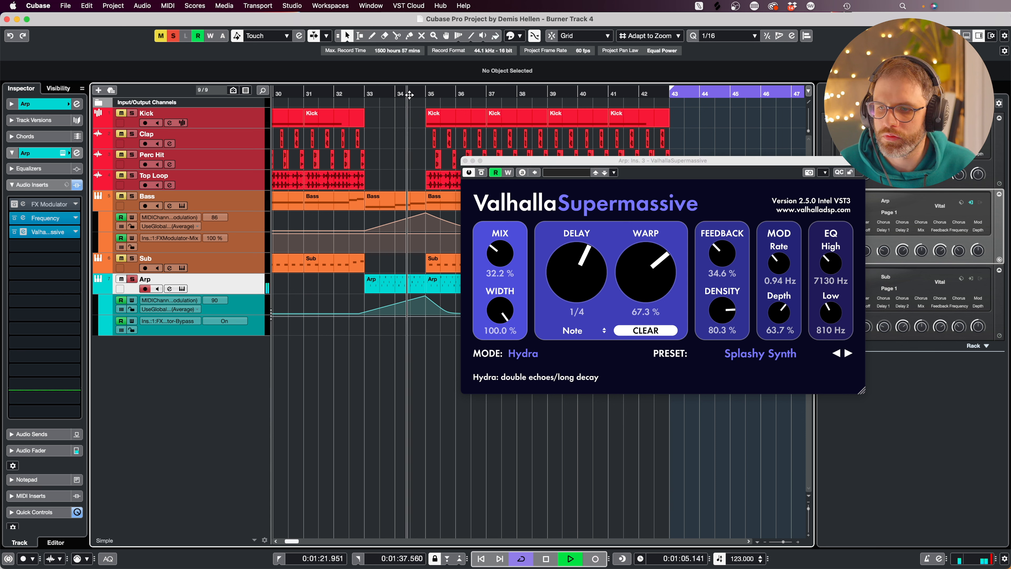
key(space)
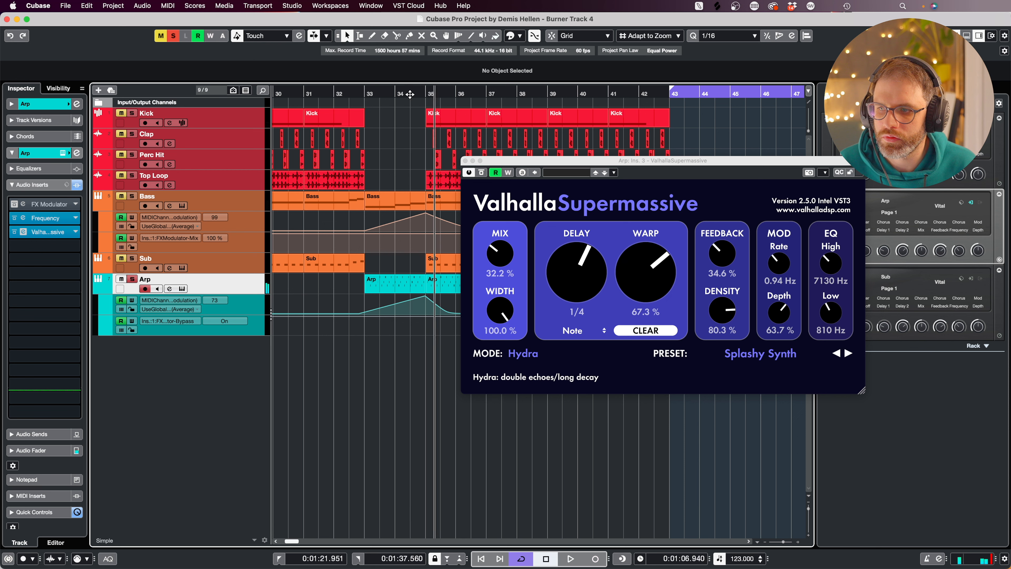
click(367, 92)
key(space)
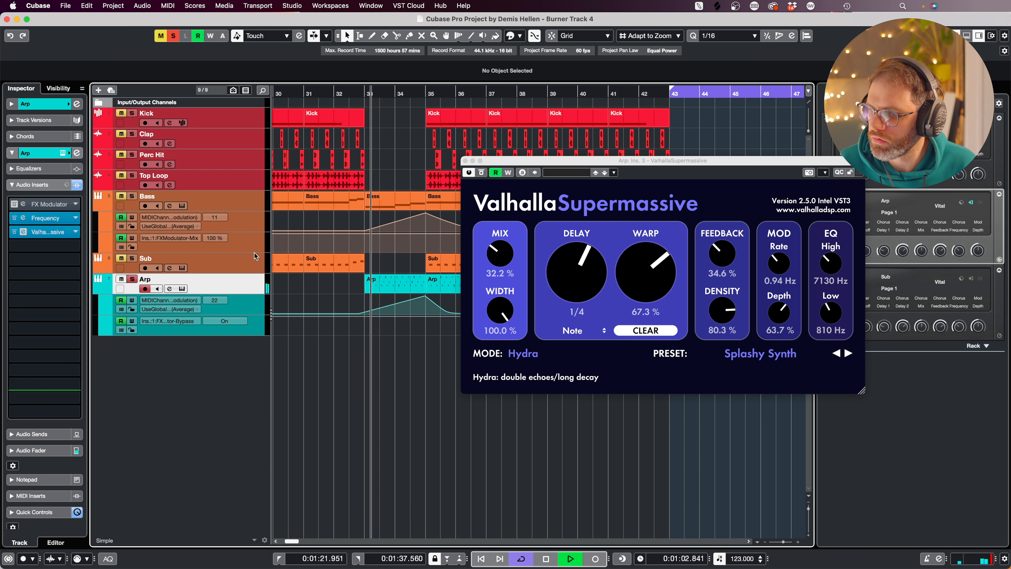
Open the Arp's Vital synth and check its noise sample modulation while the part plays.
key(space)
click(63, 153)
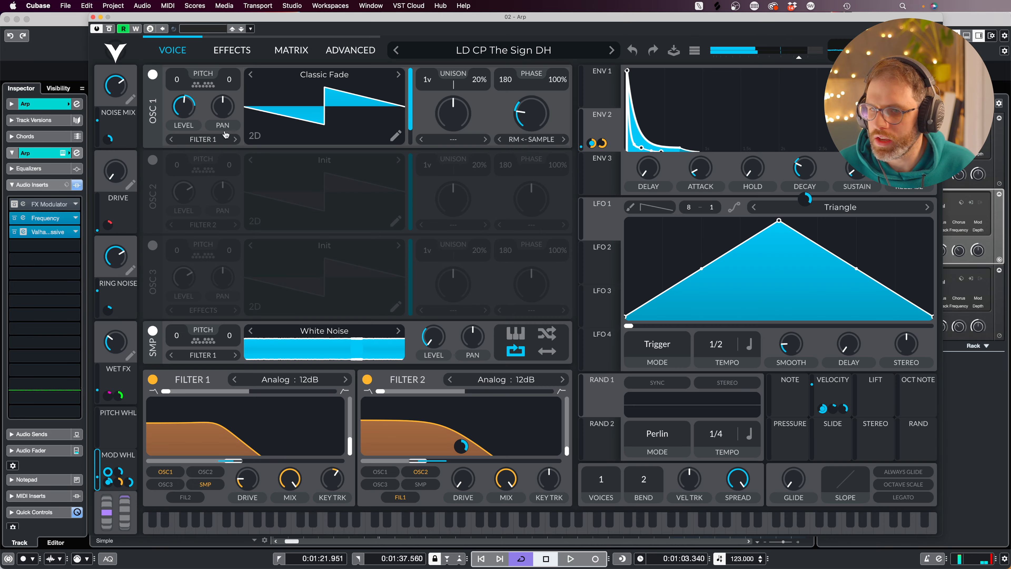
key(space)
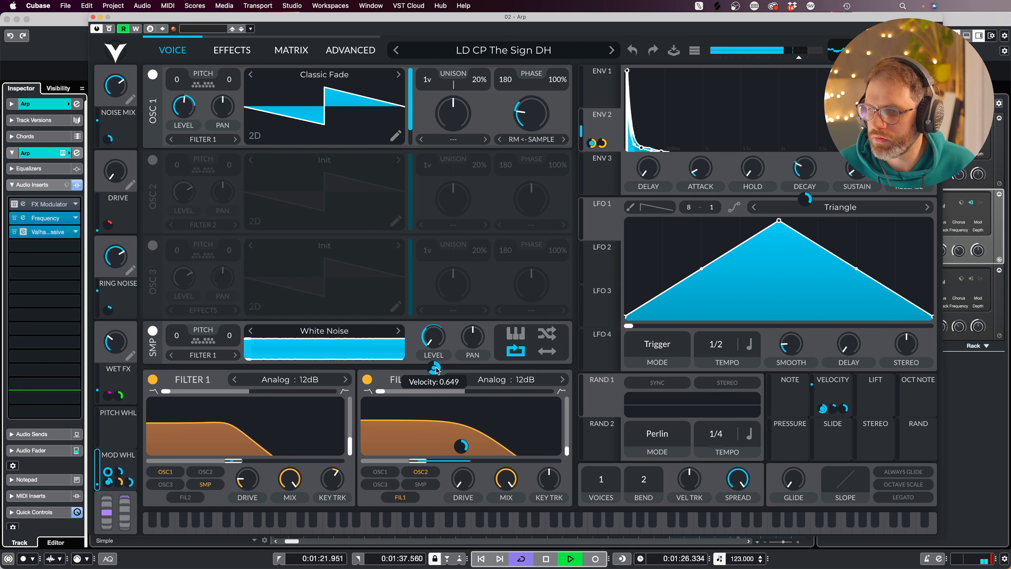
click(94, 17)
Bypass ValhallaSupermassive, clear its window from the arrangement, and play the soloed Arp without reverb from about bar 32.
click(481, 173)
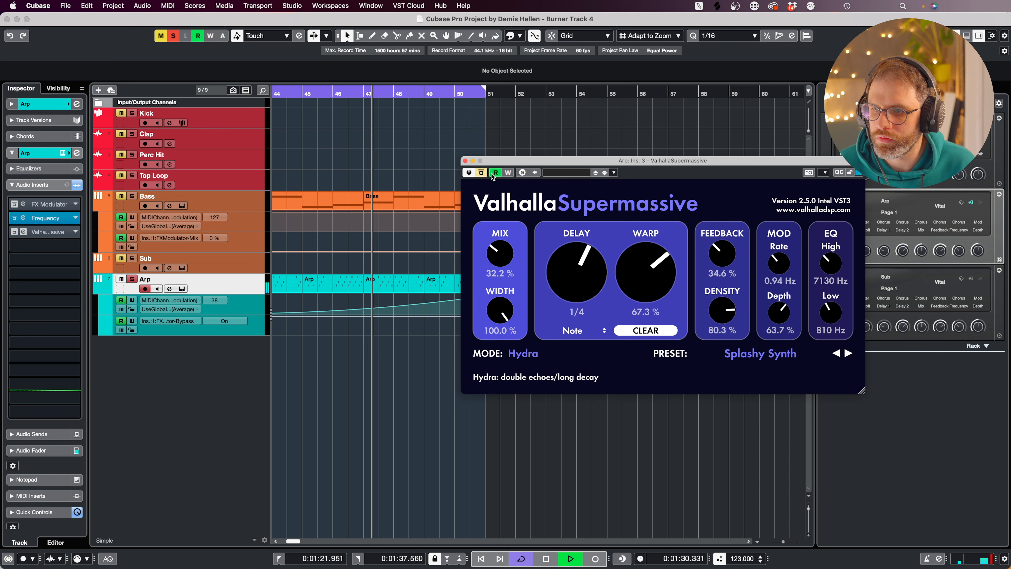
key(g)
key(g)
key(g)
key(g)
key(g)
key(space)
drag(499, 161, 599, 307)
click(378, 92)
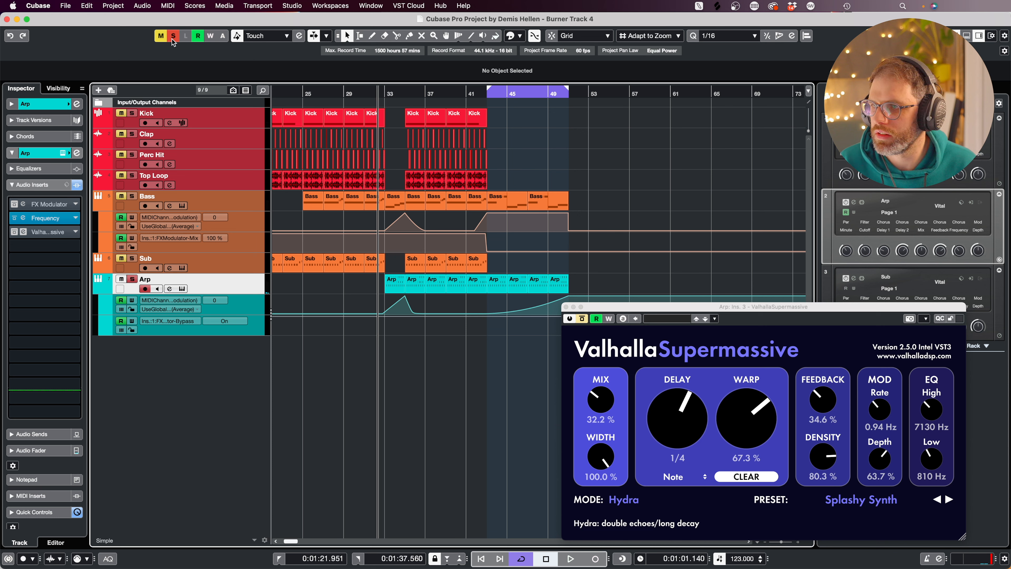
key(space)
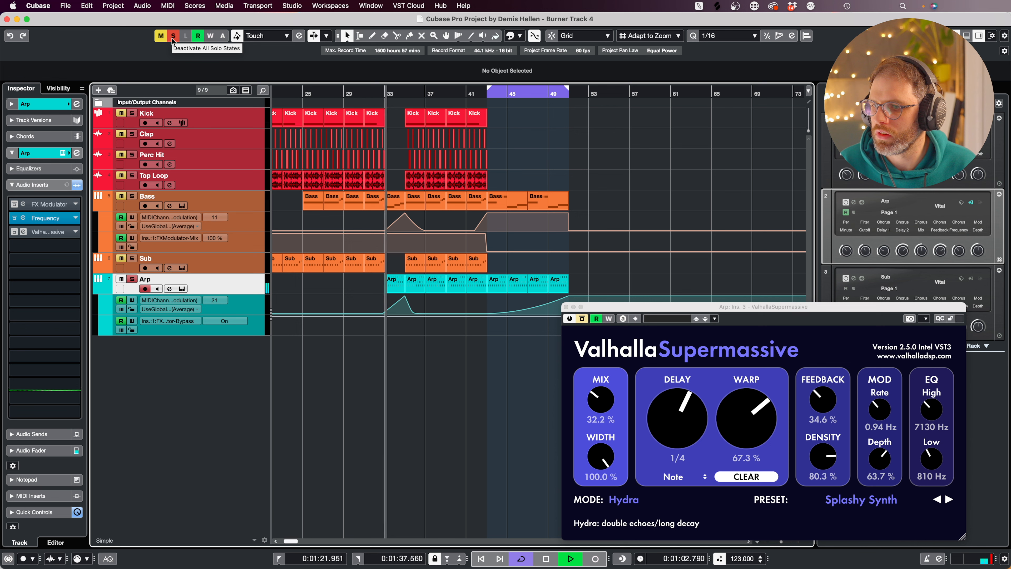
key(space)
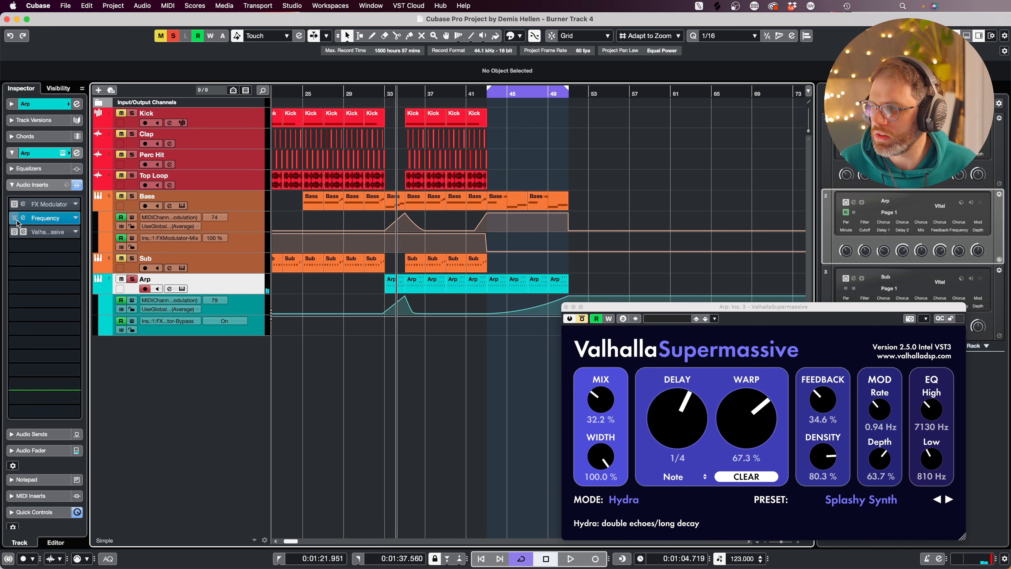
Compare the Arp without and with Vital's White Noise sample during playback, leaving the sample enabled.
click(63, 153)
key(space)
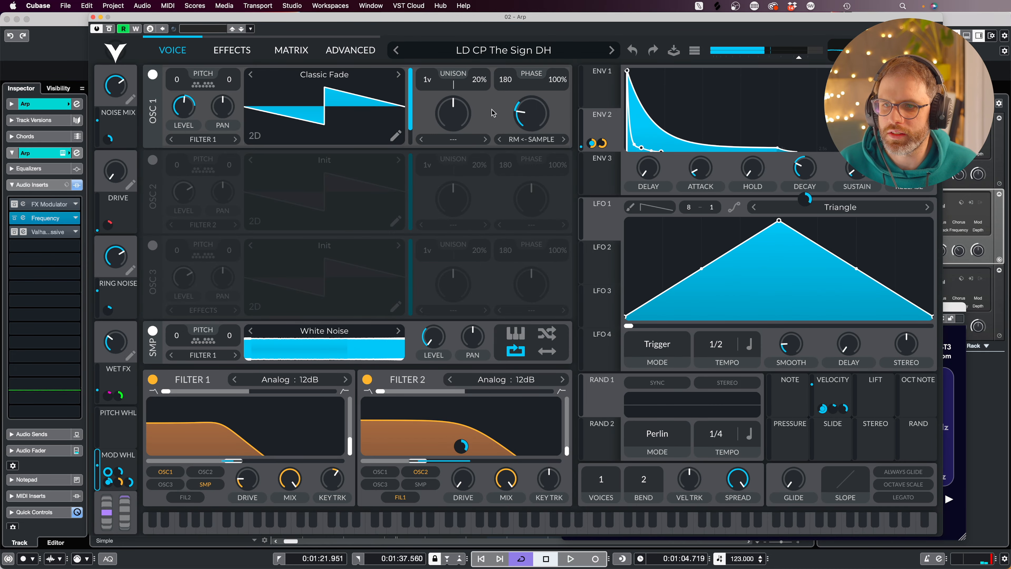
click(153, 331)
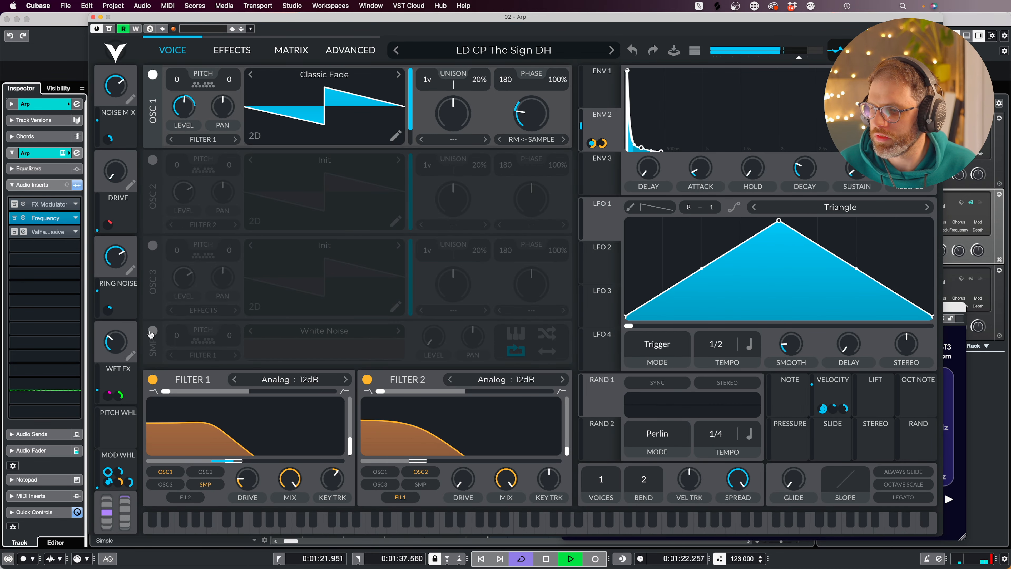
click(152, 331)
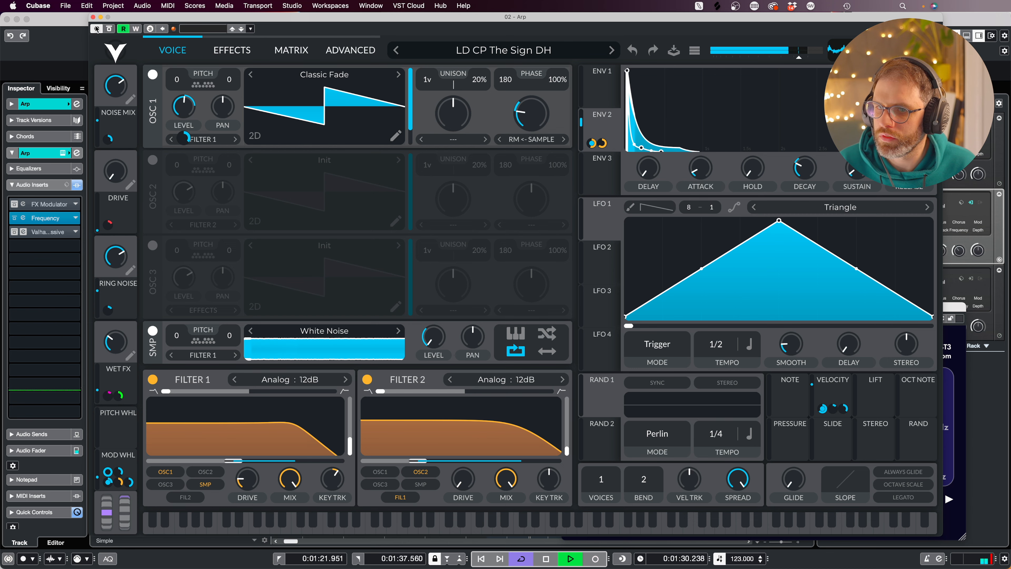
click(93, 17)
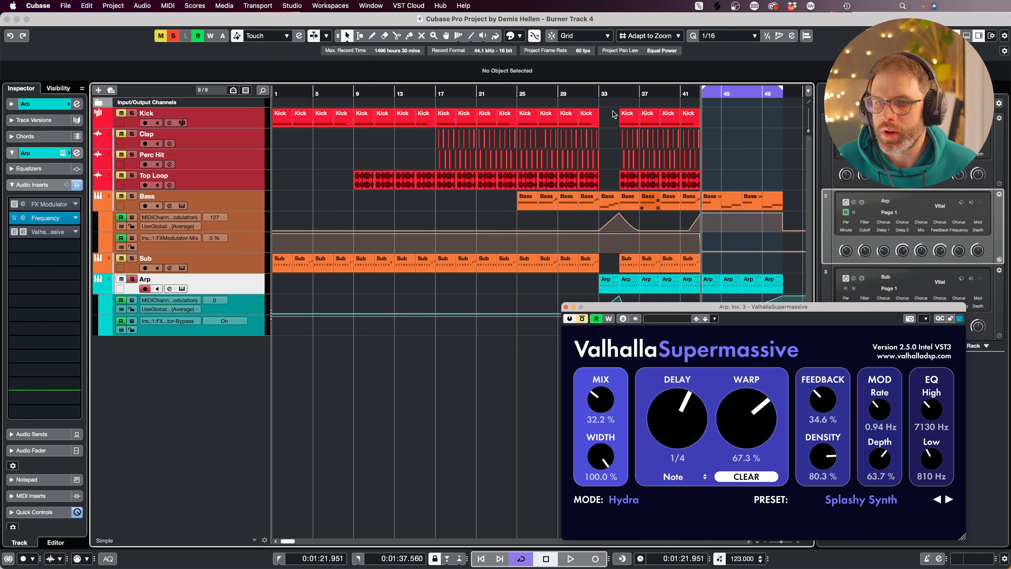
Play the soloed Arp from bar 33, re-enable ValhallaSupermassive while listening, and close its window.
key(space)
click(600, 93)
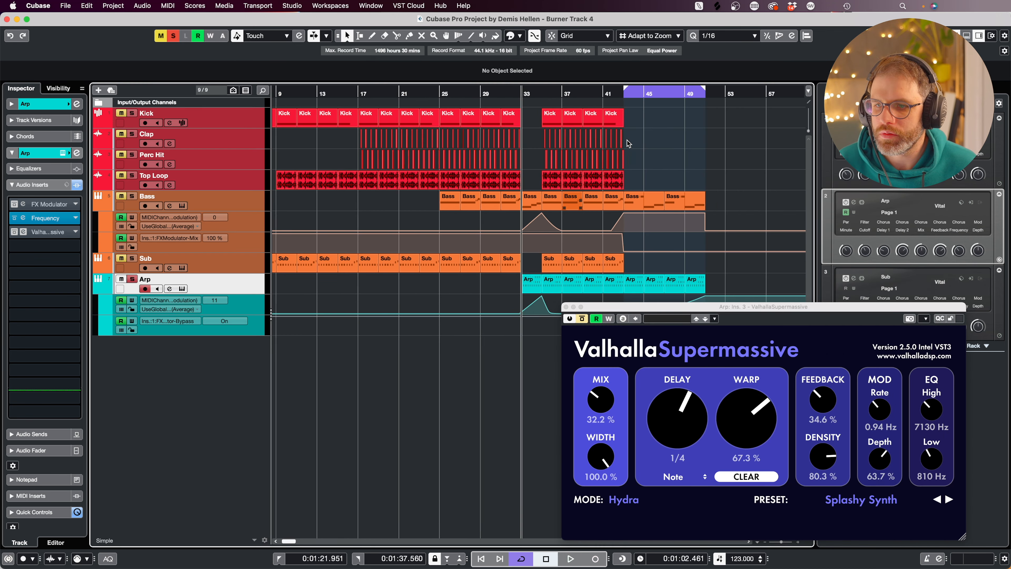
key(space)
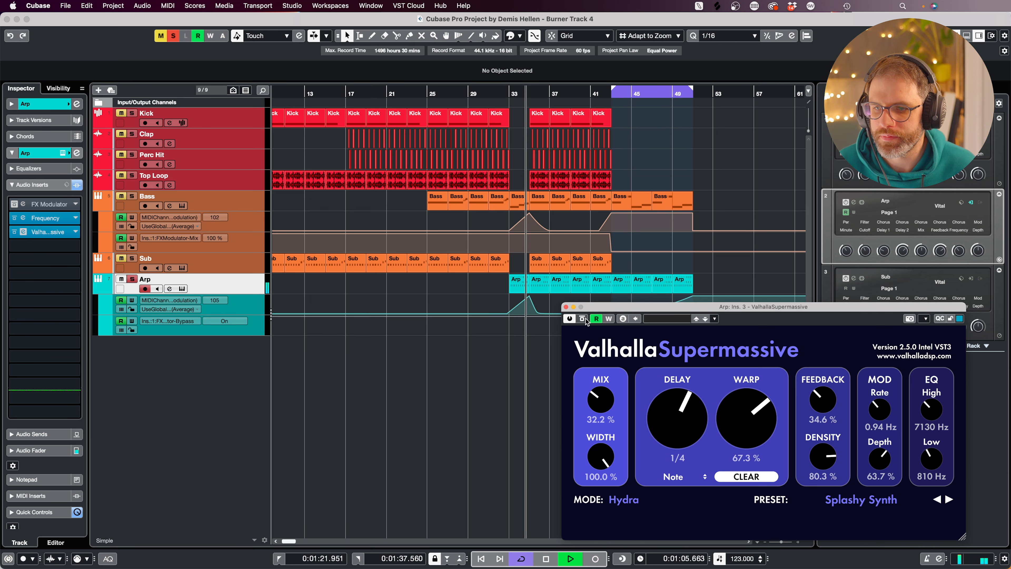
drag(635, 310, 500, 179)
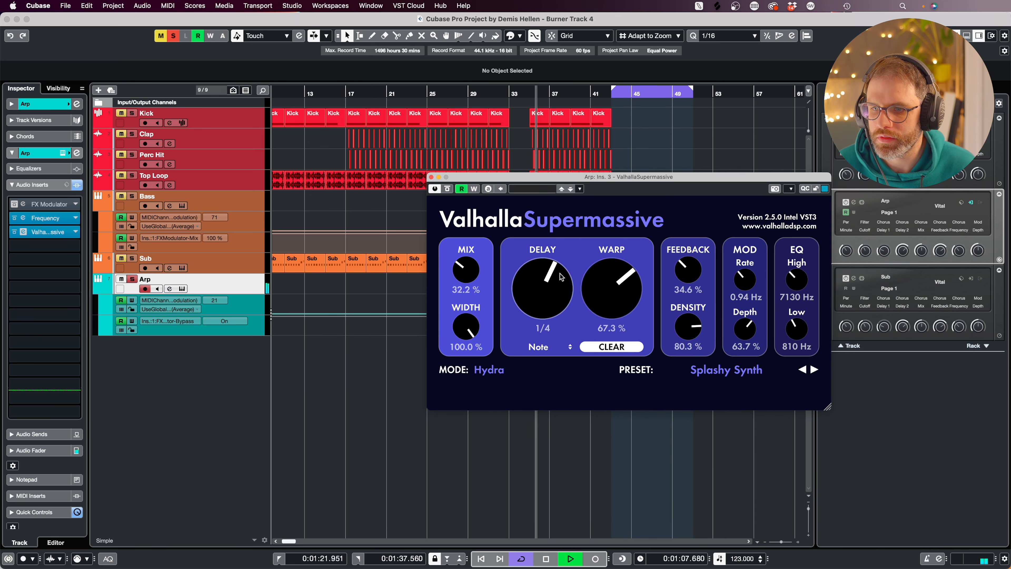
click(432, 177)
key(space)
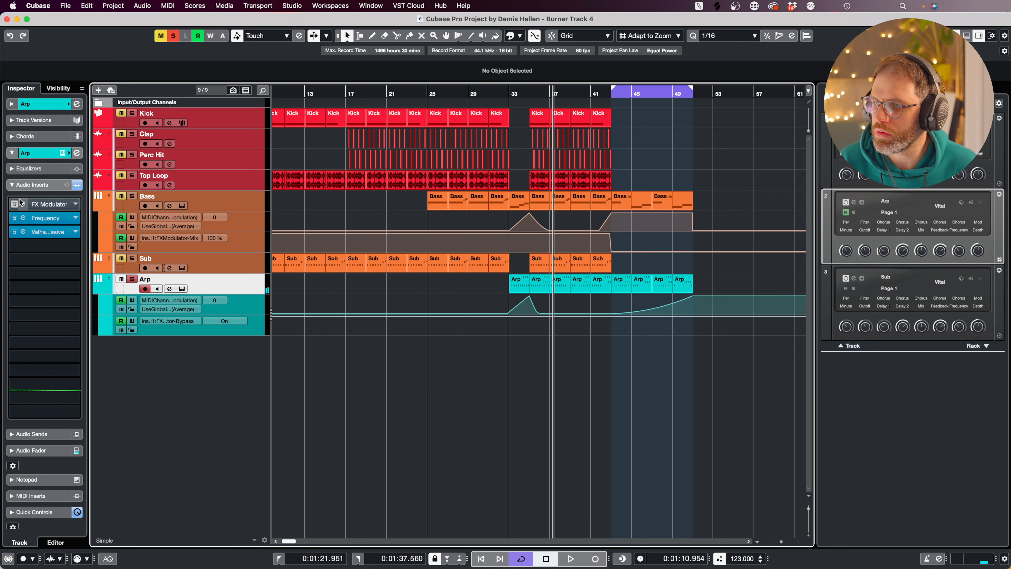
Turn off the bypass of the Arp's FX Modulator, move it to the fourth insert slot after ValhallaSupermassive, and play from bar 33.
click(14, 205)
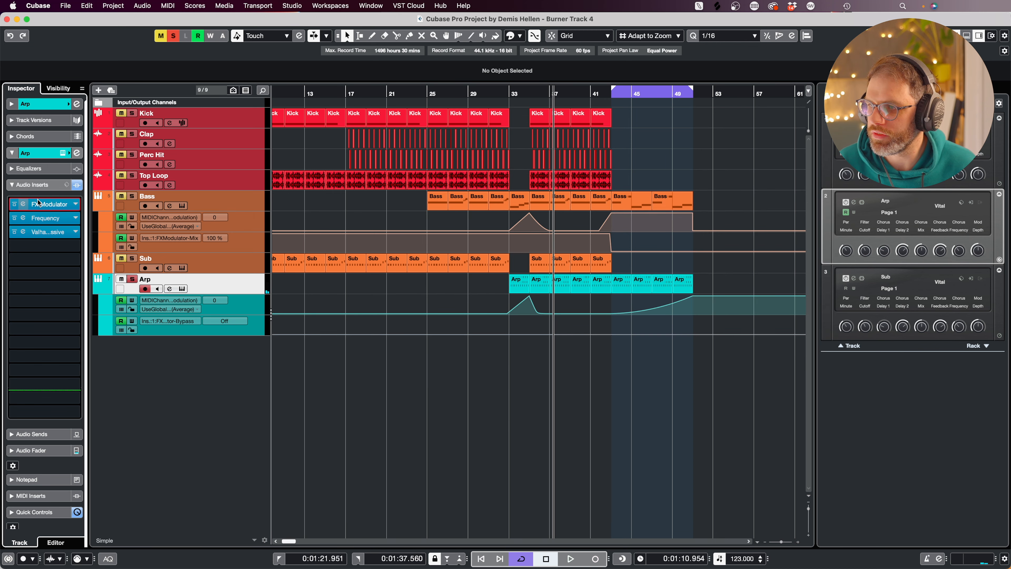
drag(44, 215, 39, 248)
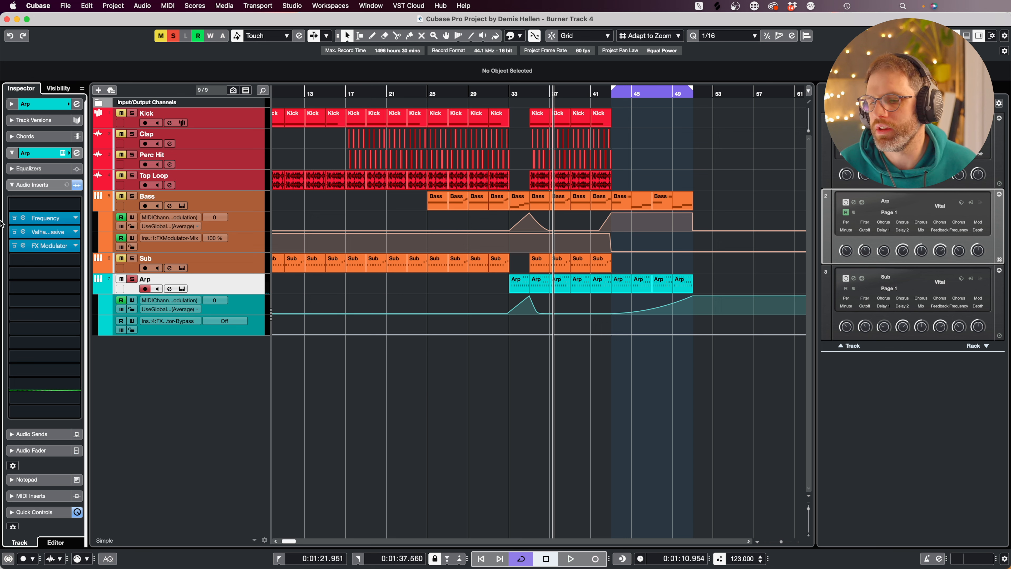
click(509, 94)
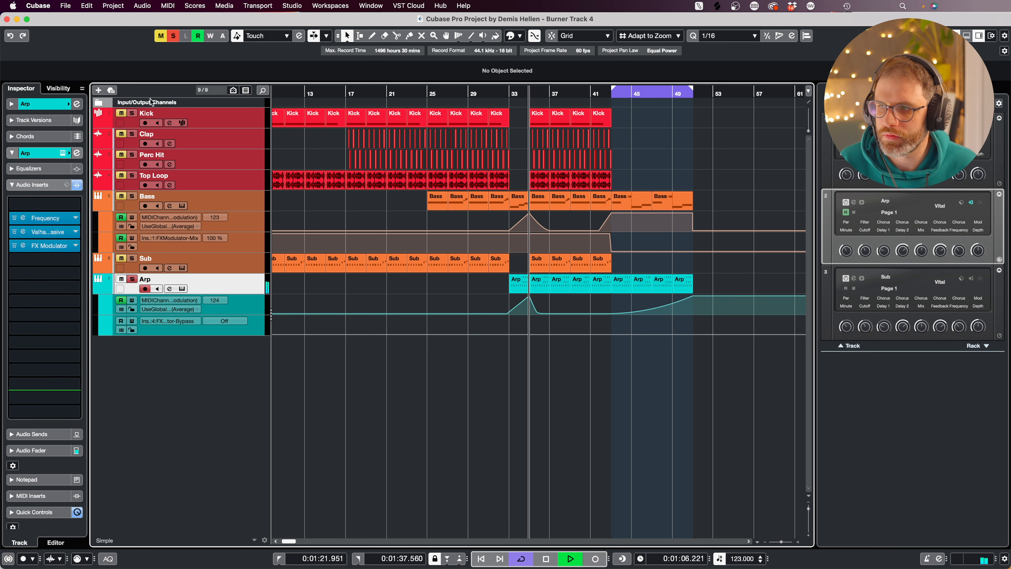
Deactivate all solo states and listen to the full mix from about bar 29 through the breakdown at bar 33.
click(473, 94)
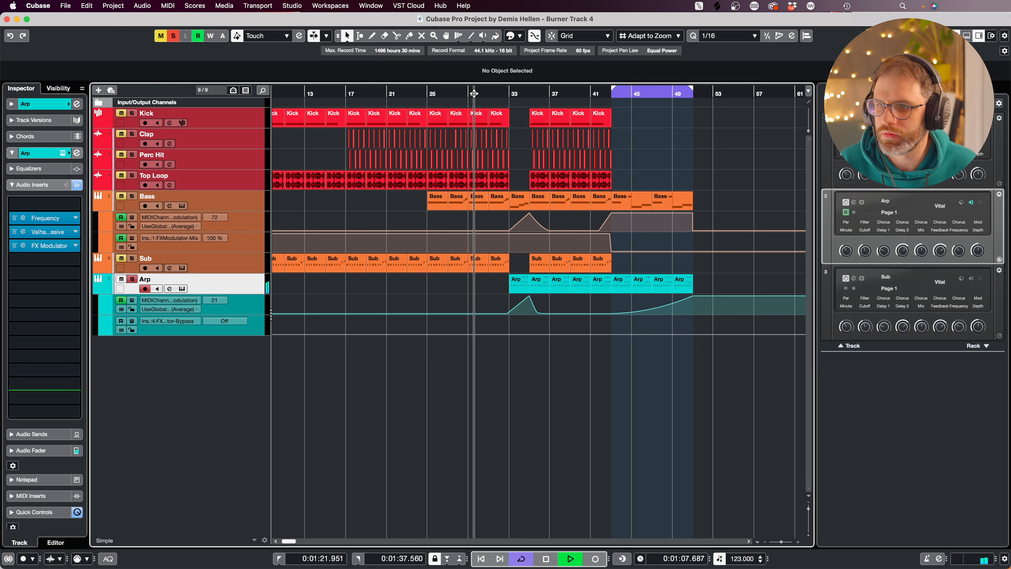
click(164, 35)
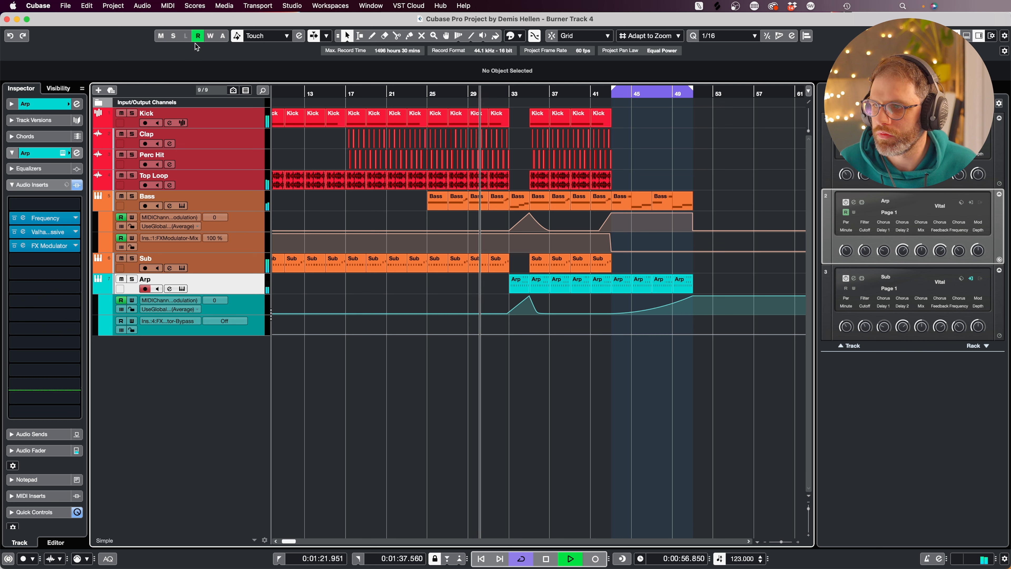
click(504, 94)
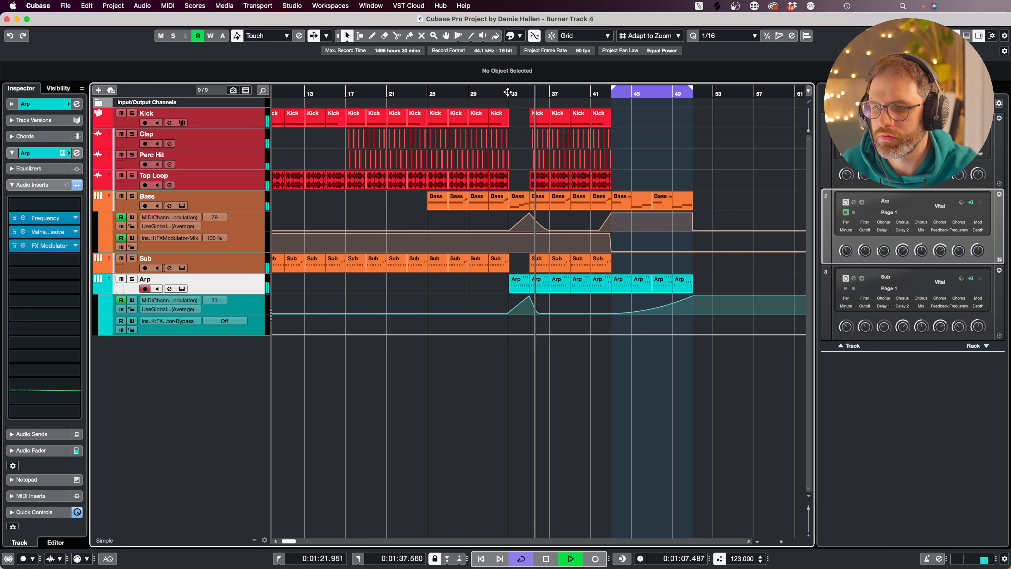
key(space)
Move the Arp's modulation peak at bar 35 a quarter bar earlier, and play the breakdown from just before bar 33.
key(h)
key(h)
key(h)
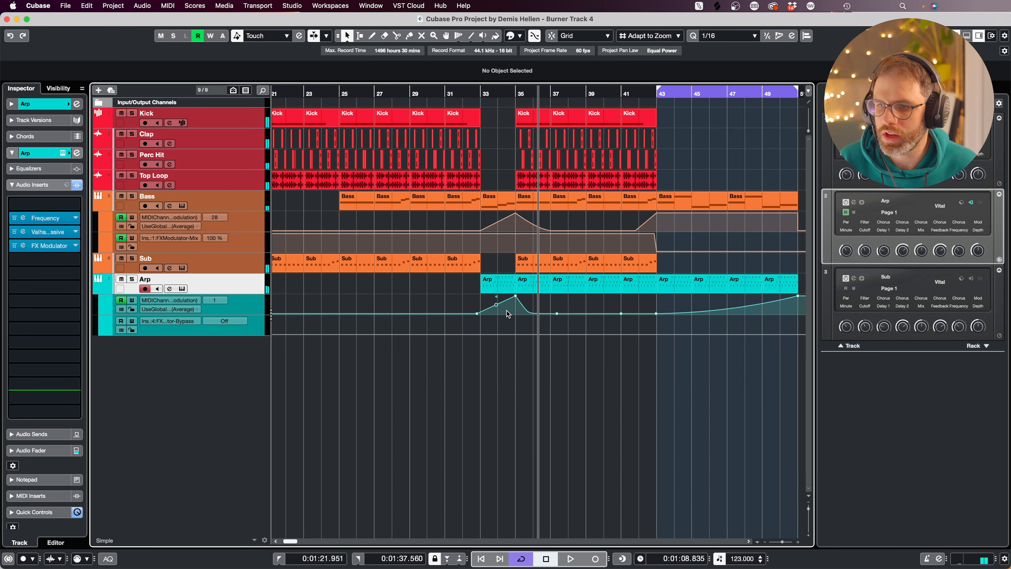
key(h)
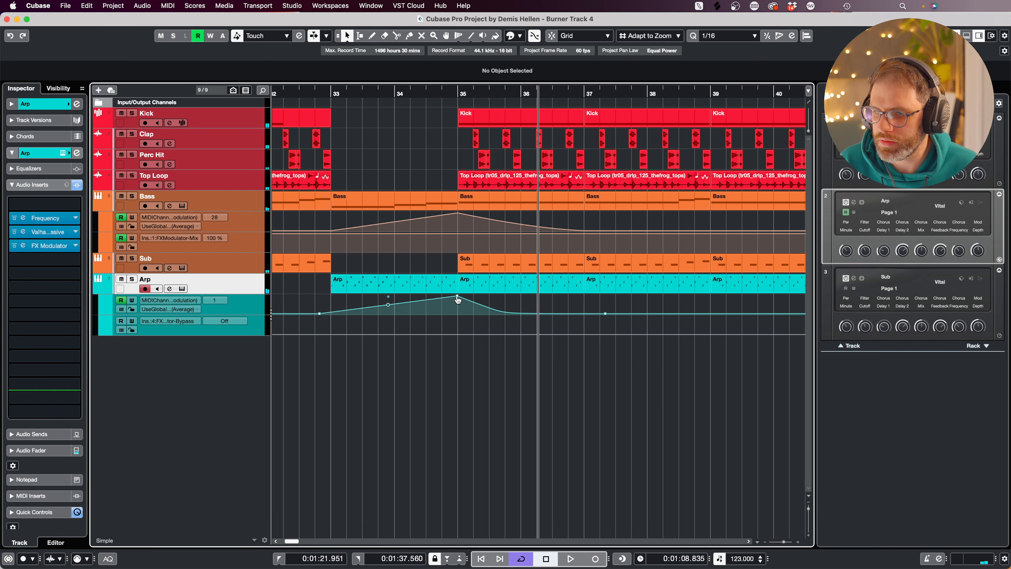
drag(458, 299, 444, 300)
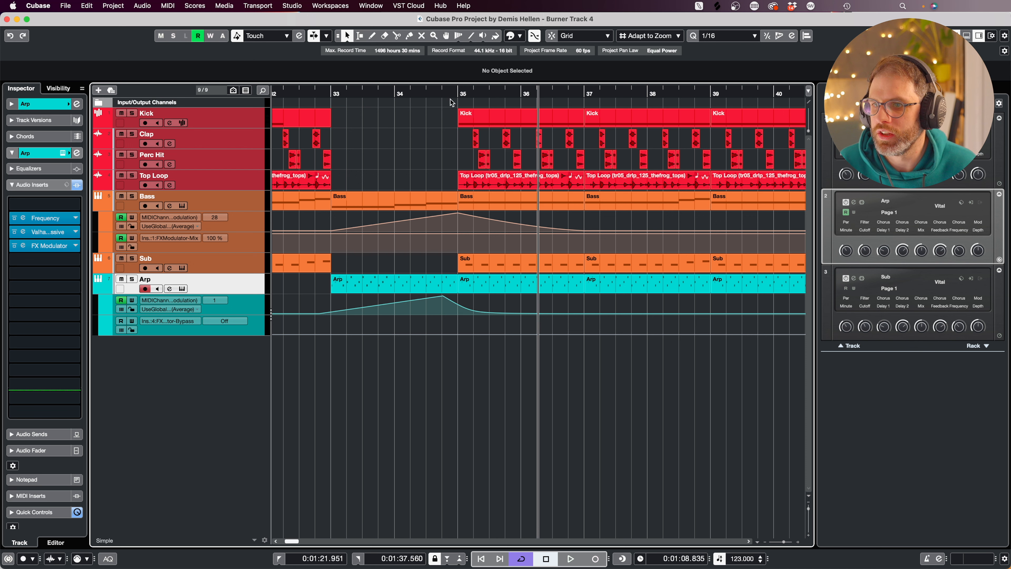
drag(443, 94, 324, 95)
key(space)
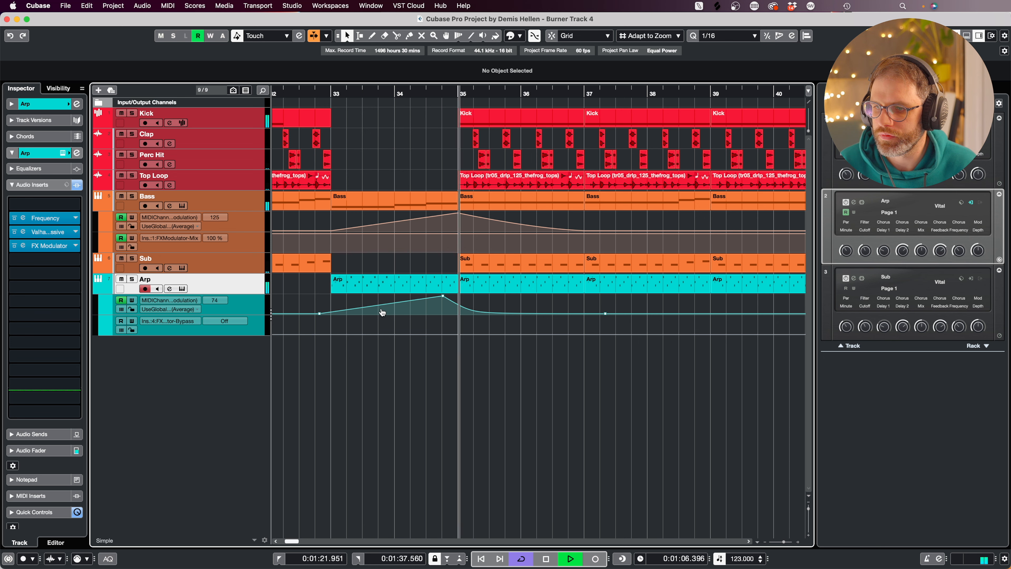
Bend the Arp's modulation rise between bar 33 and its peak downwards so it climbs slowly at first.
drag(381, 306, 381, 310)
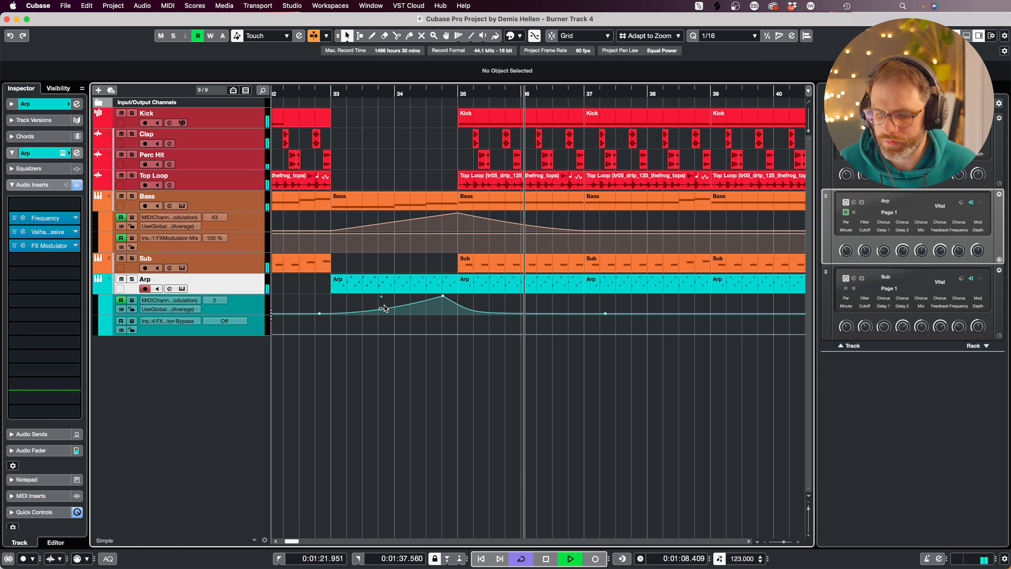
key(g)
key(g)
key(g)
key(g)
key(g)
key(g)
key(g)
key(g)
key(g)
key(g)
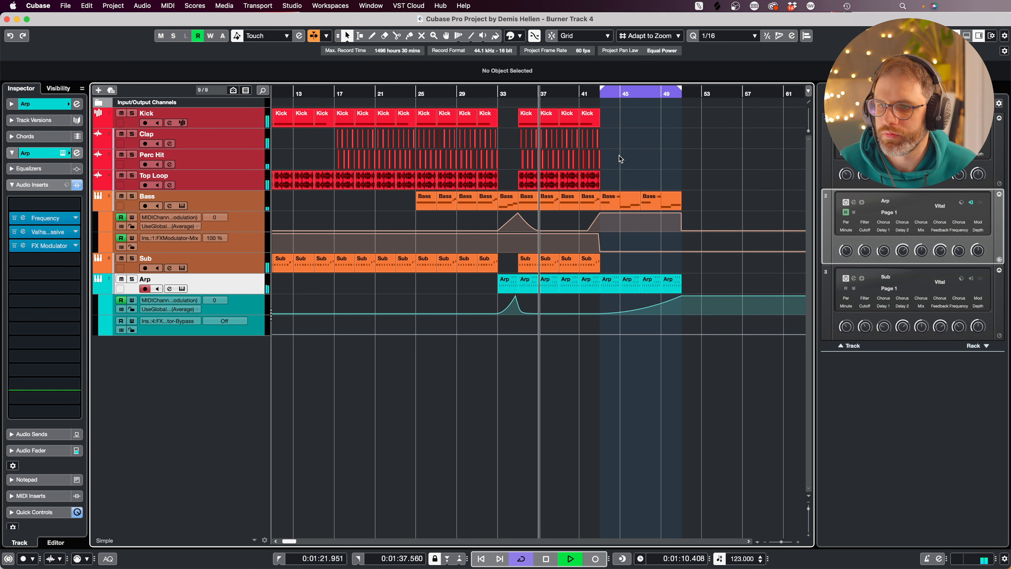